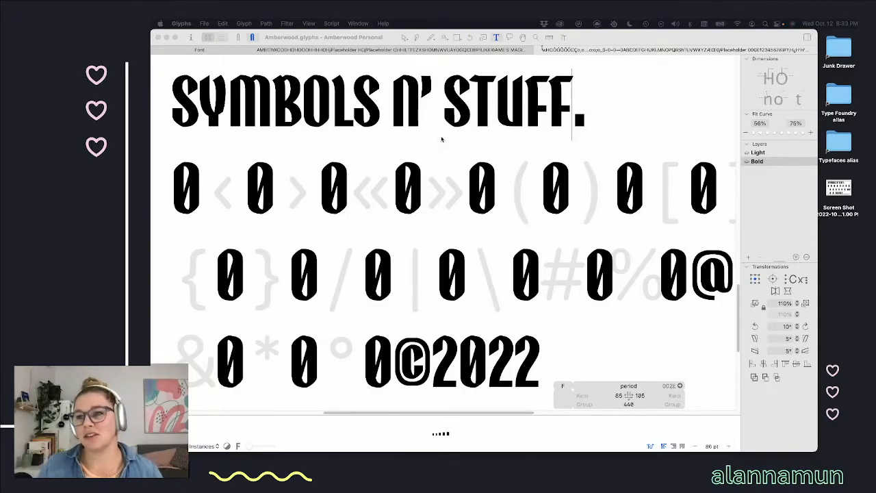
- Look over the Bold sample text and switch it to the Light master
scroll(442, 139, down, 5)
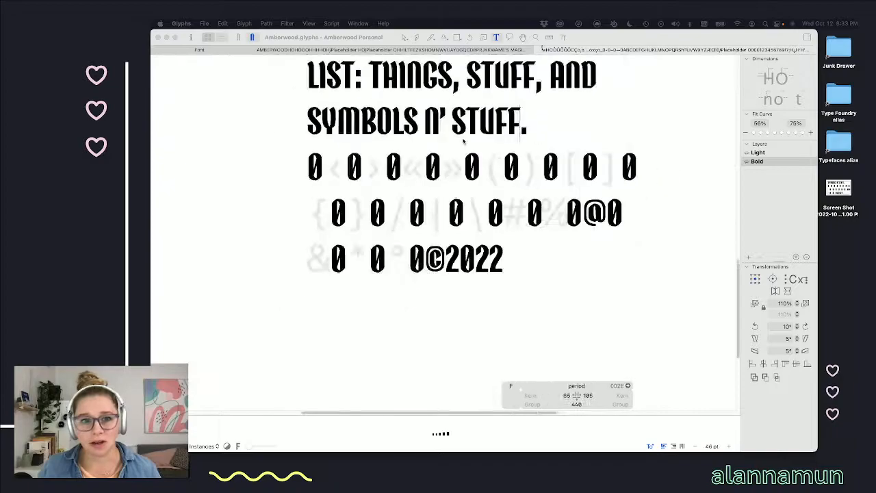
scroll(483, 141, up, 10)
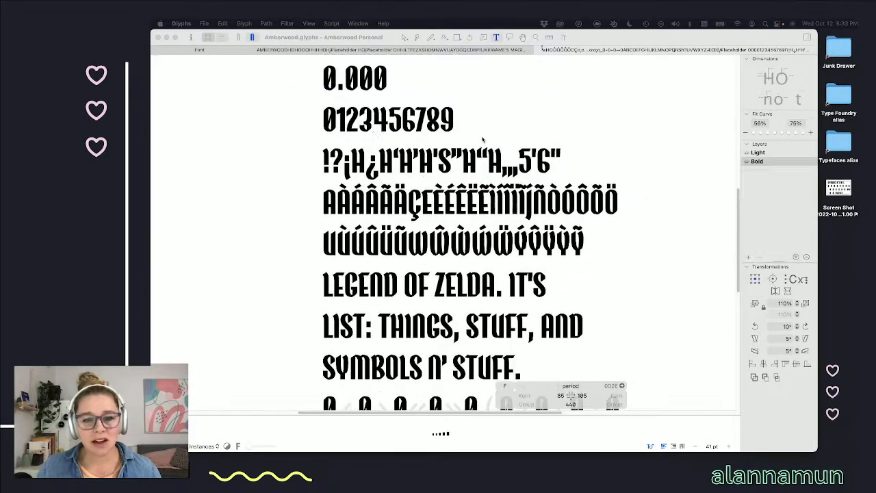
scroll(482, 140, up, 7)
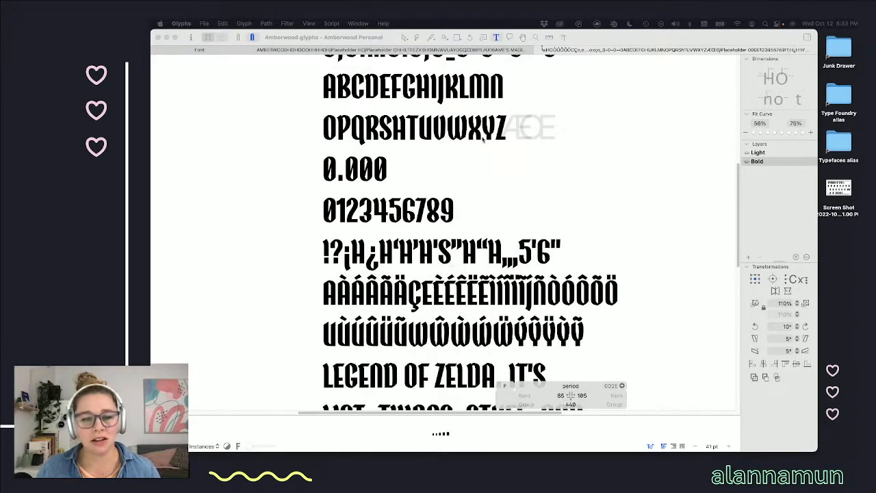
scroll(483, 140, up, 2)
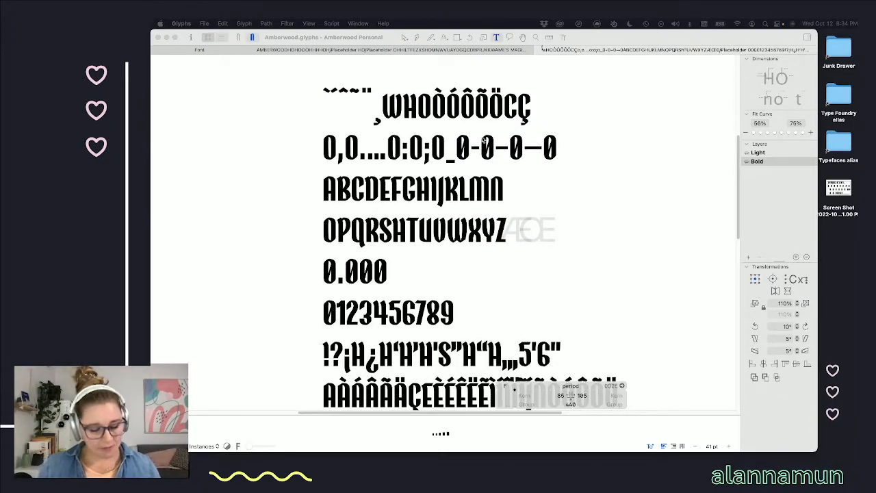
click(485, 172)
key(super+1)
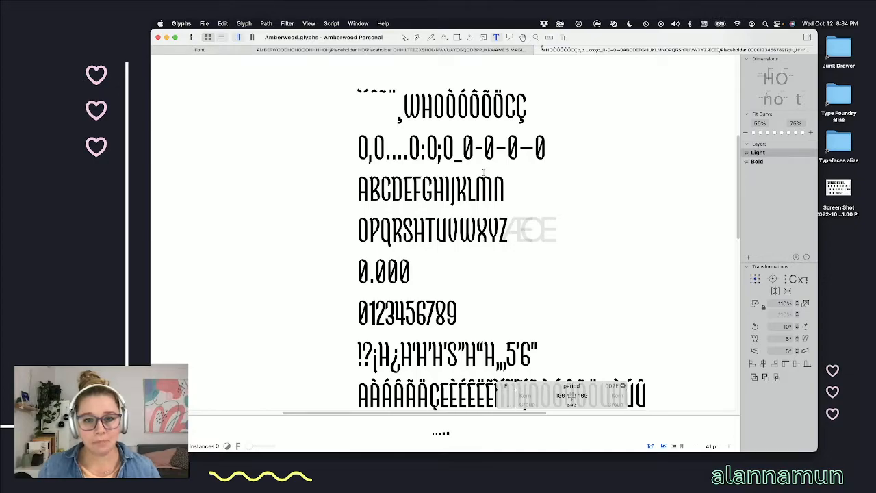
- Examine the Light figures, punctuation, accented capitals and symbols in the sample text
scroll(435, 257, down, 2)
scroll(435, 257, up, 5)
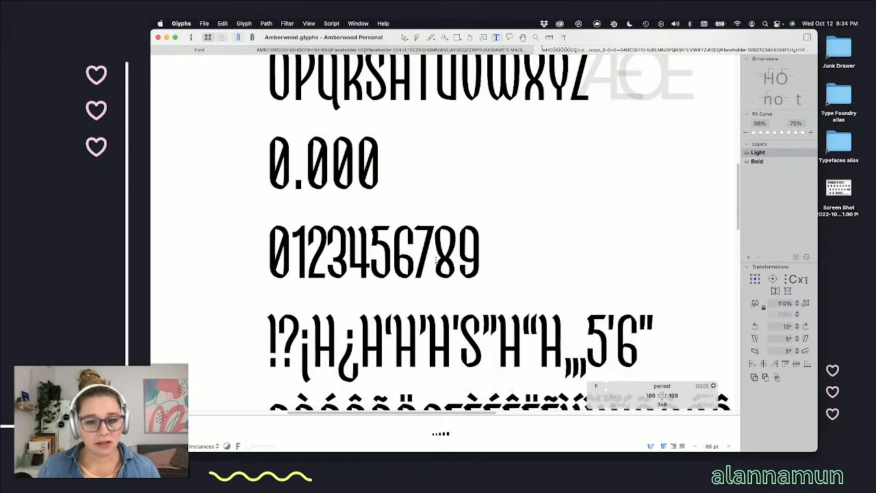
scroll(517, 262, down, 5)
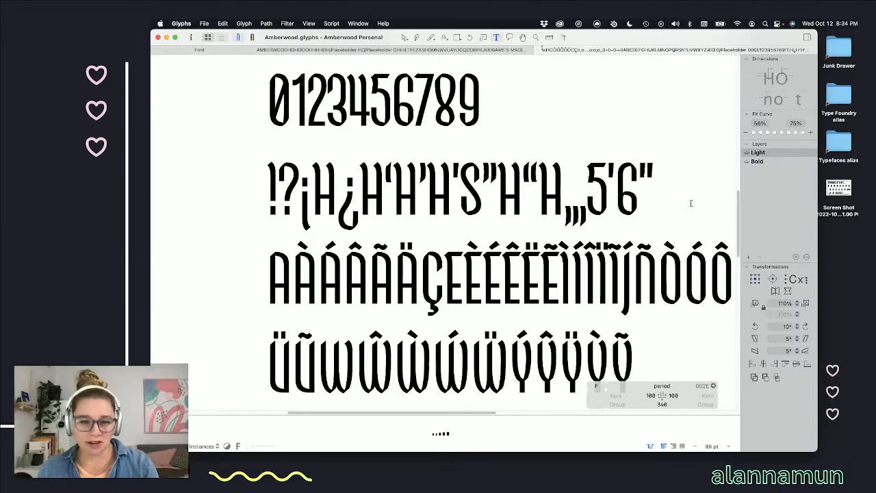
scroll(437, 327, up, 5)
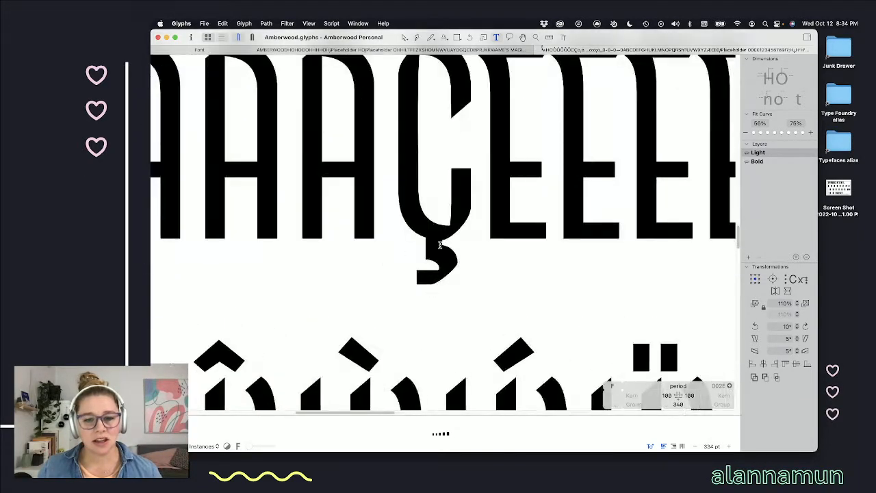
scroll(494, 286, down, 5)
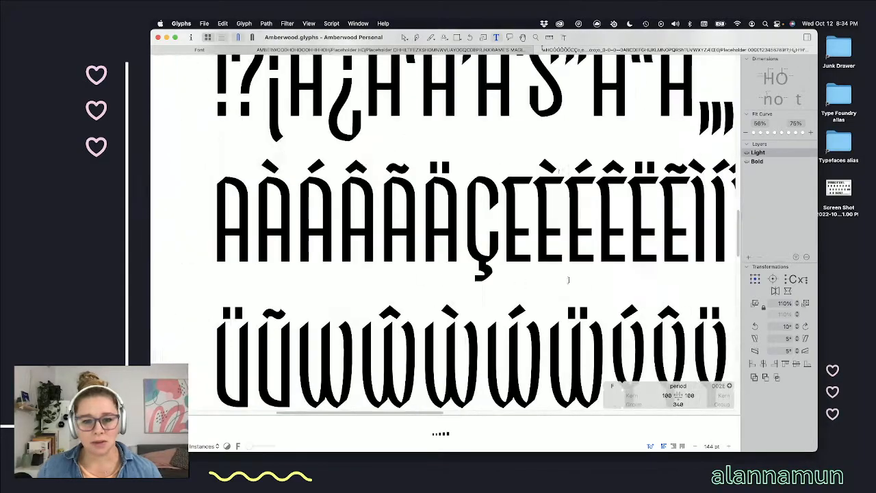
scroll(562, 280, down, 3)
scroll(575, 277, down, 1)
scroll(590, 274, down, 2)
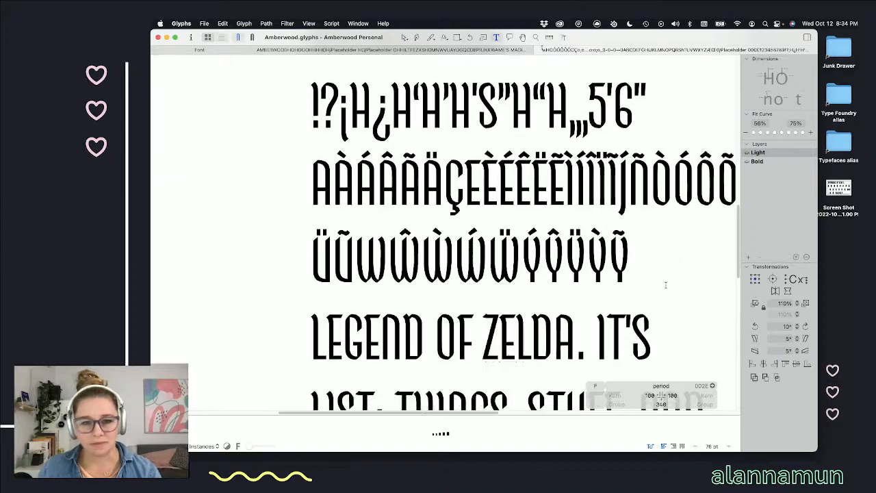
scroll(654, 281, down, 1)
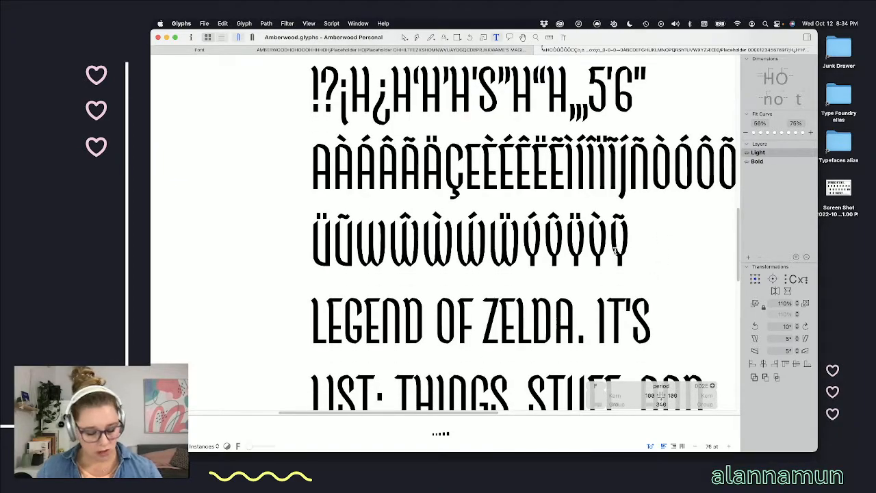
scroll(618, 252, up, 5)
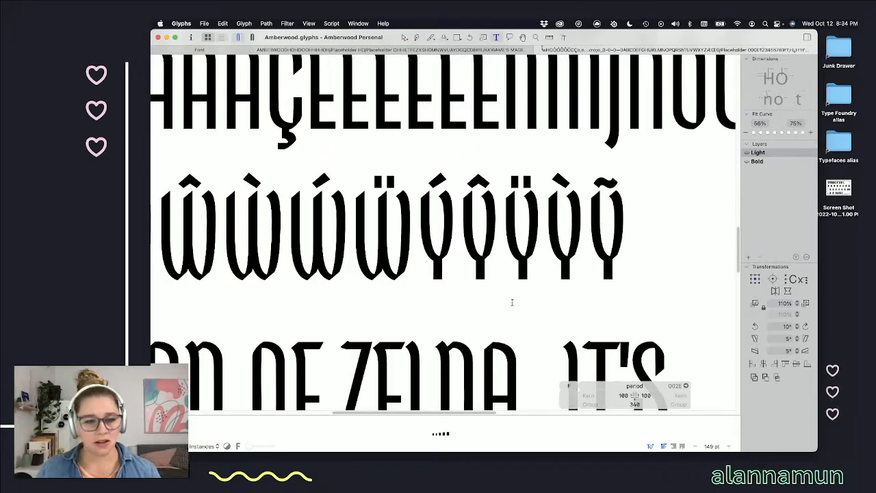
scroll(512, 302, down, 1)
scroll(514, 288, left, 5)
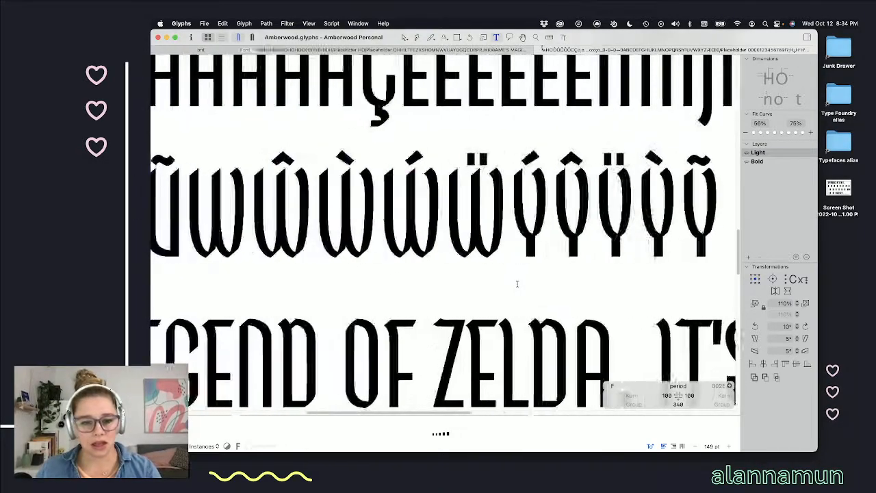
scroll(517, 283, down, 10)
scroll(520, 291, down, 4)
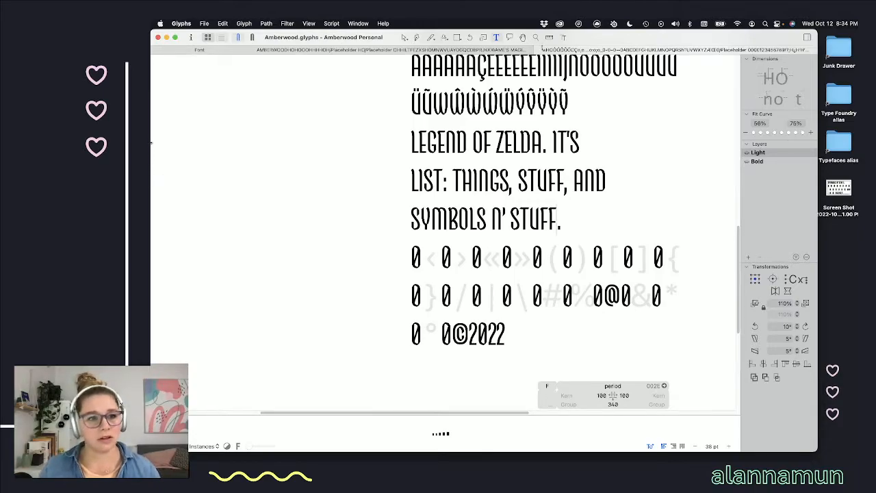
- Check the font's glyph overview for undrawn glyphs and select the empty AE and OE
click(226, 50)
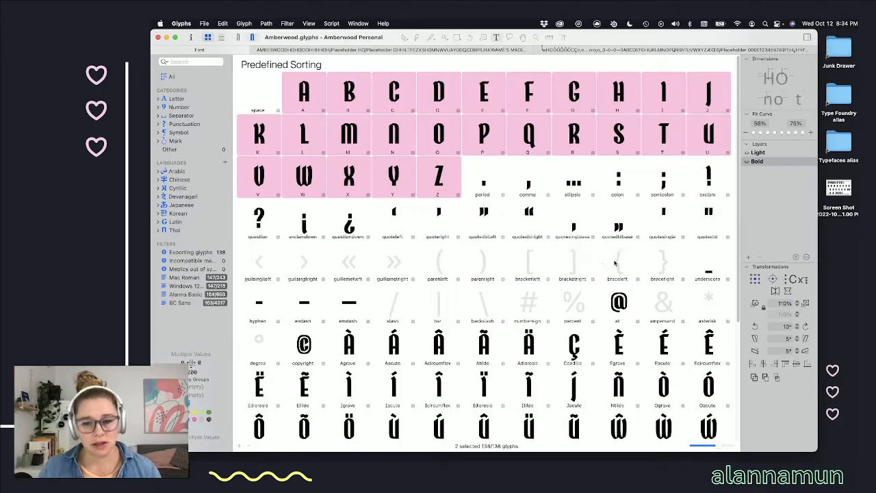
click(609, 209)
scroll(657, 226, down, 5)
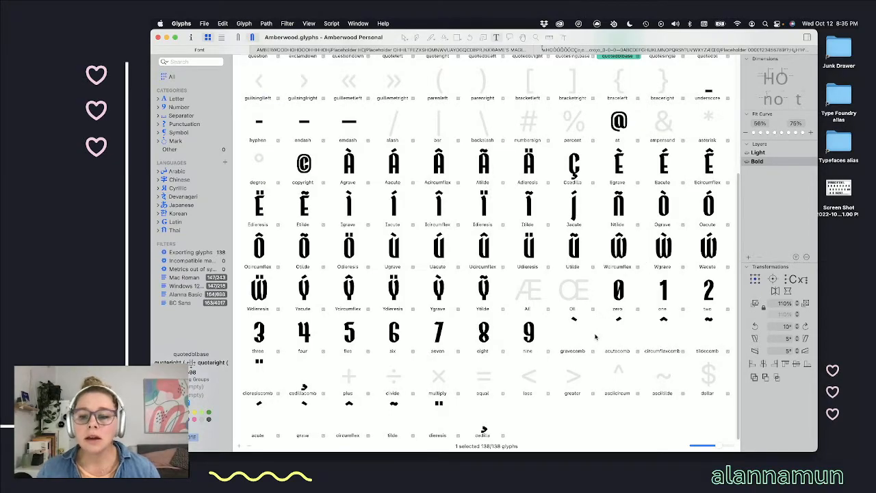
scroll(595, 336, up, 1)
scroll(595, 336, down, 1)
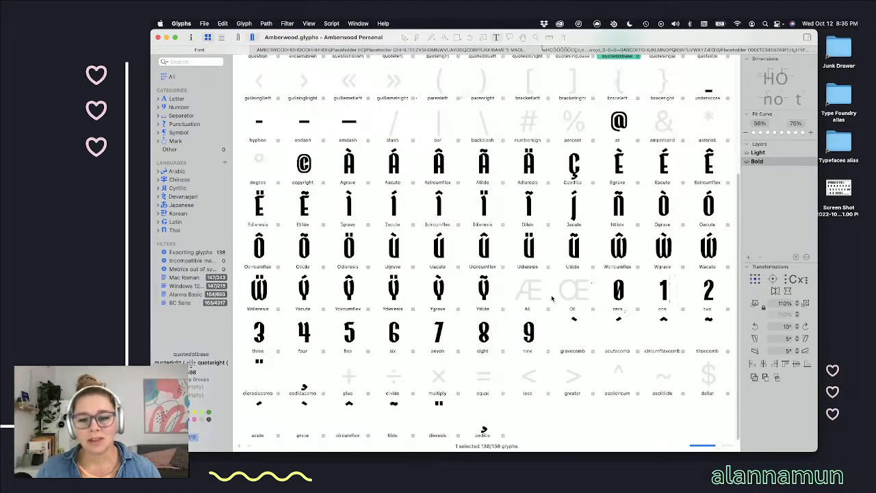
click(537, 291)
click(576, 292)
shift+click(528, 290)
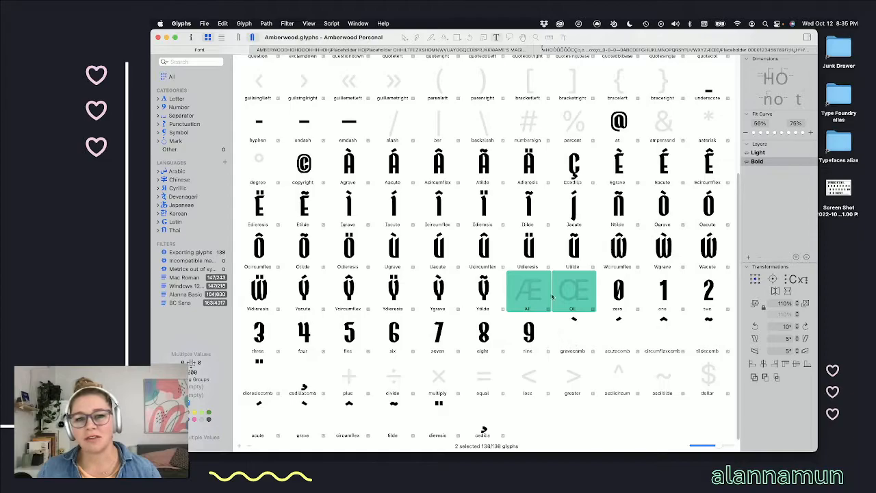
- Return to the sample text and copy the Light A's outlines into the empty Æ glyph after the Z
click(567, 52)
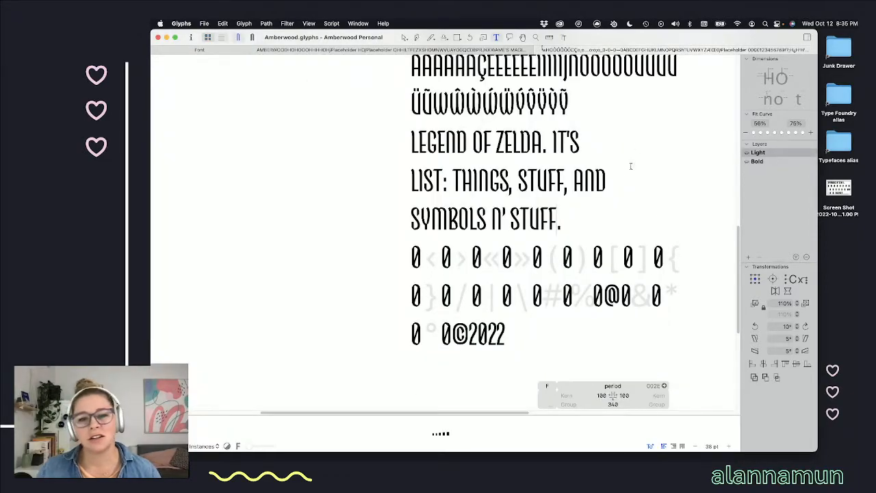
scroll(633, 161, up, 5)
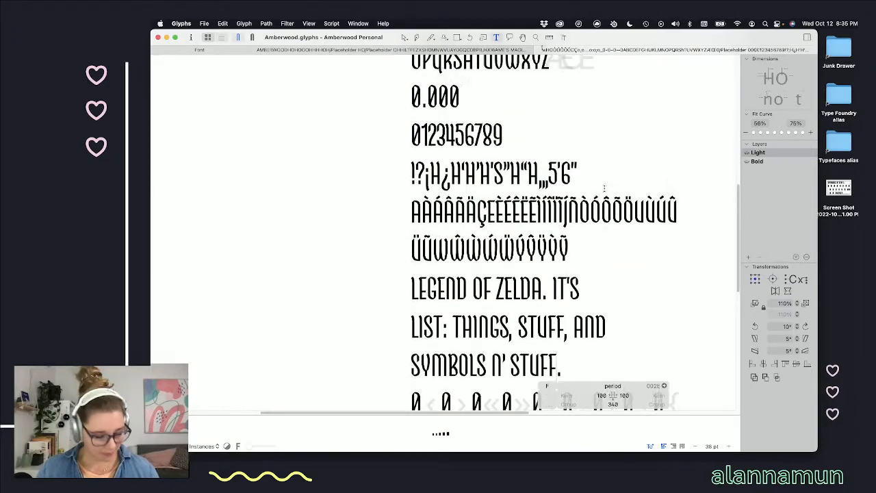
scroll(604, 187, up, 1)
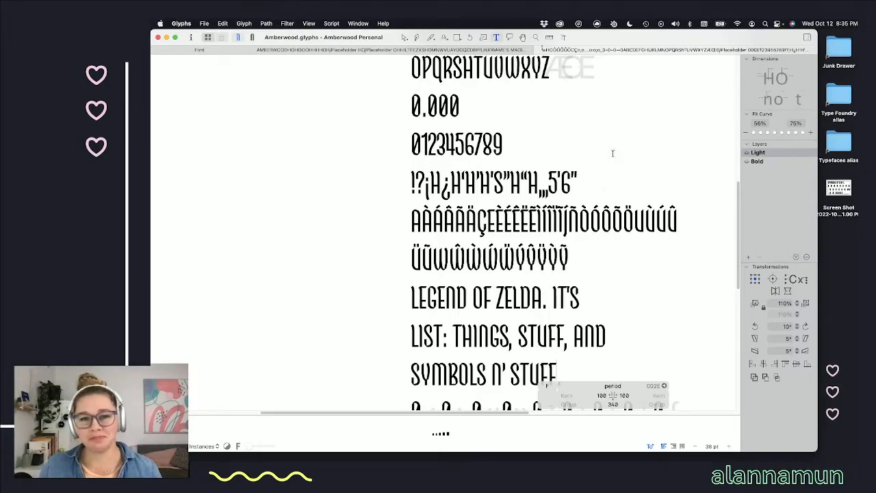
scroll(614, 152, up, 1)
text(Æ)
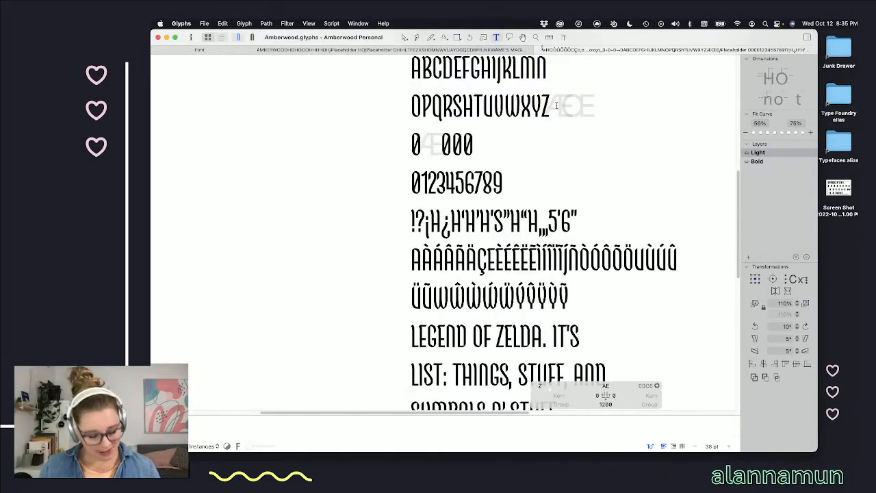
scroll(558, 104, up, 10)
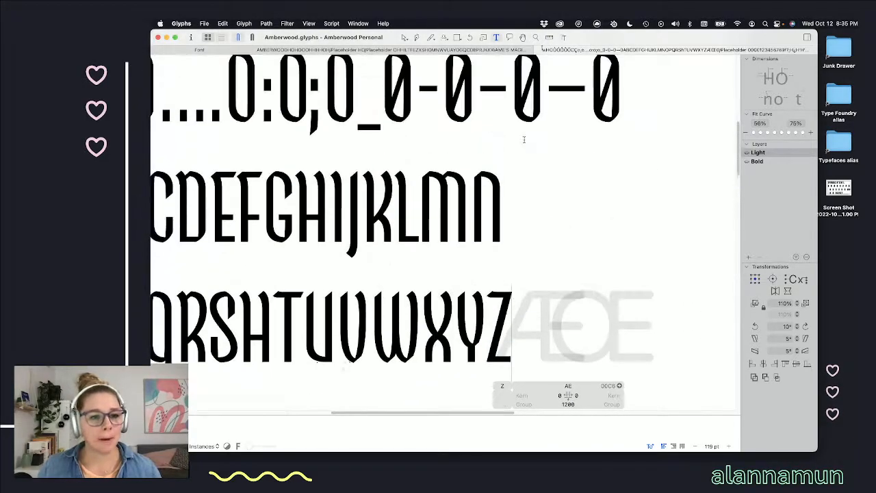
scroll(523, 140, left, 5)
scroll(523, 140, down, 3)
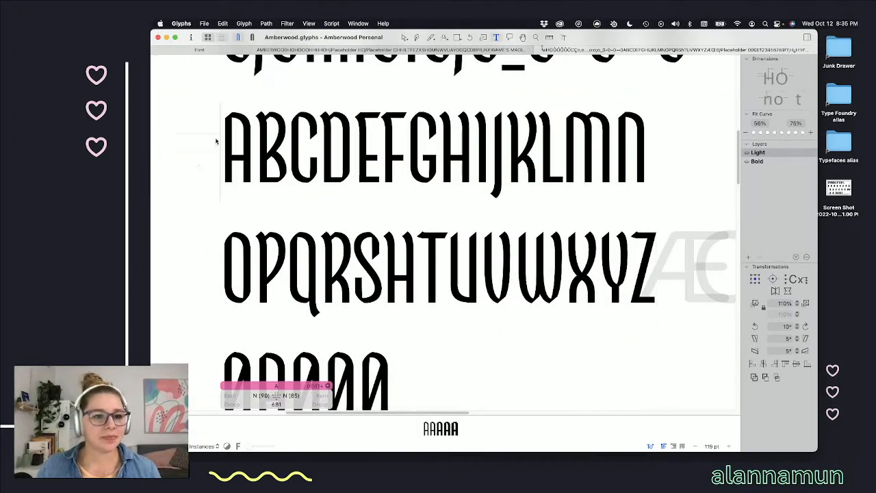
key(Escape)
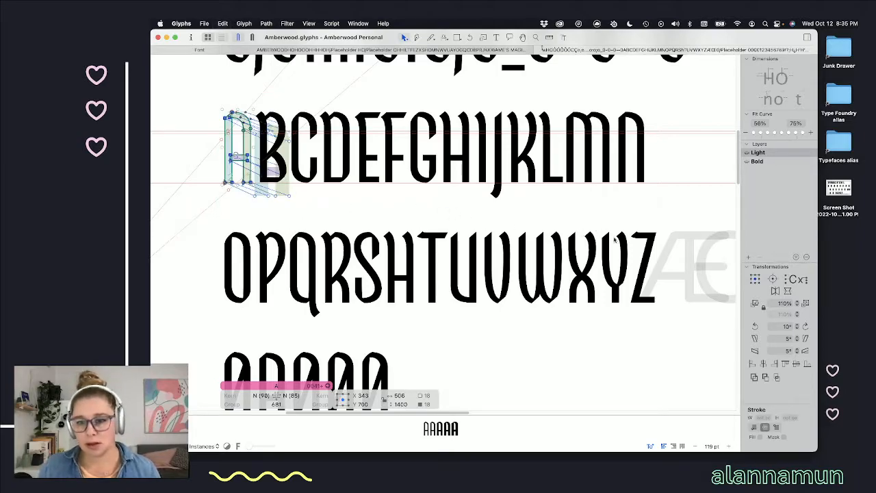
double_click(674, 267)
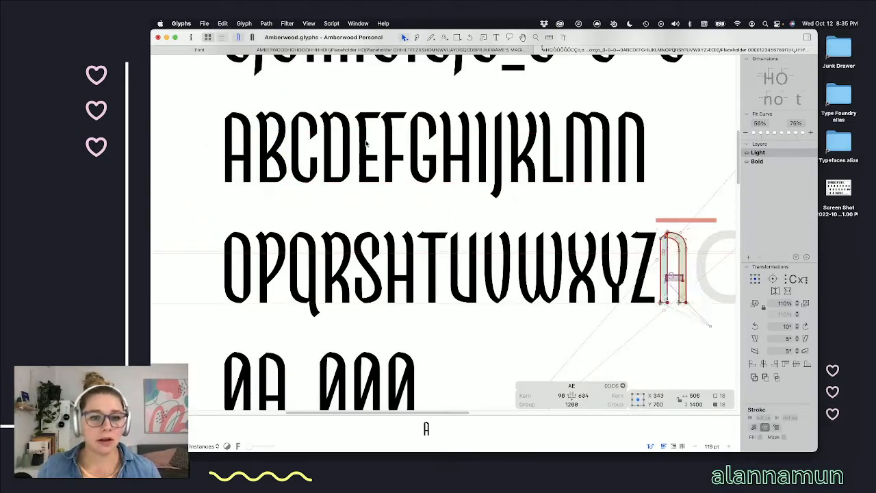
- Copy the Light E's outlines from the alphabet line into the Æ glyph, together with the A
double_click(366, 142)
drag(337, 89, 419, 232)
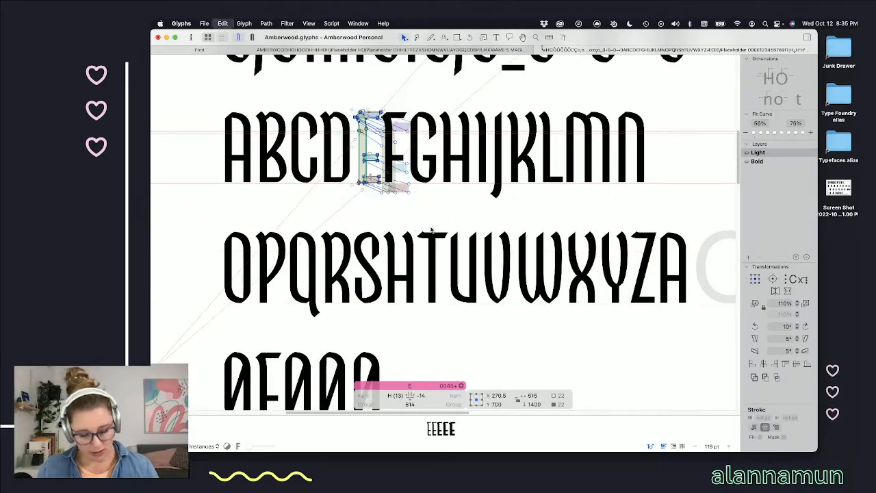
double_click(696, 278)
scroll(685, 274, right, 5)
key(super+v)
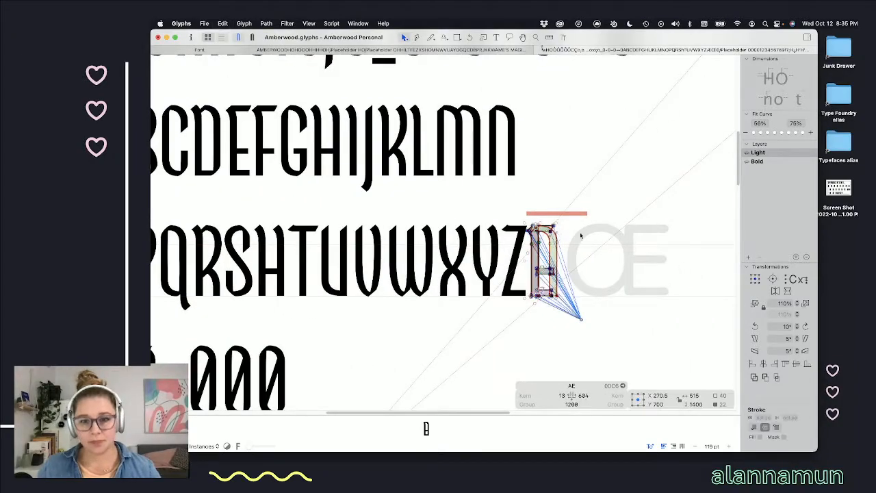
- Shift the pasted E horizontally to X 627.5 so that its stem overlaps the A's right stem in the Æ
scroll(599, 237, up, 5)
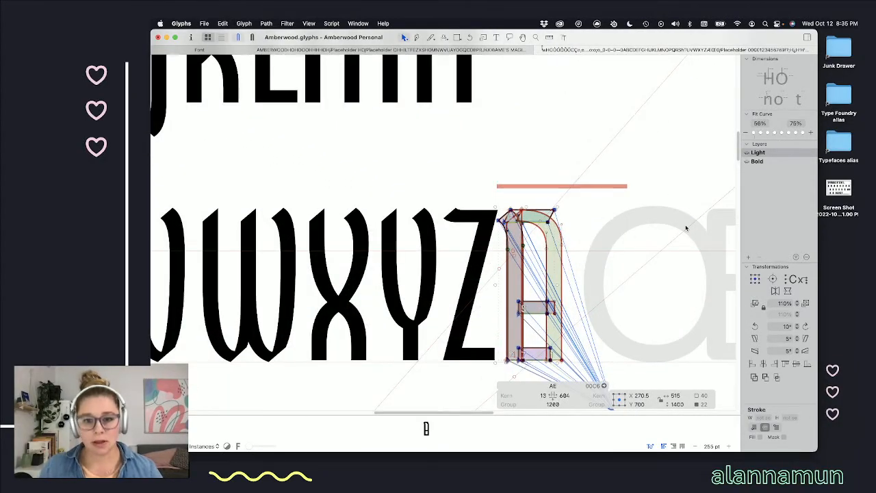
scroll(626, 232, down, 3)
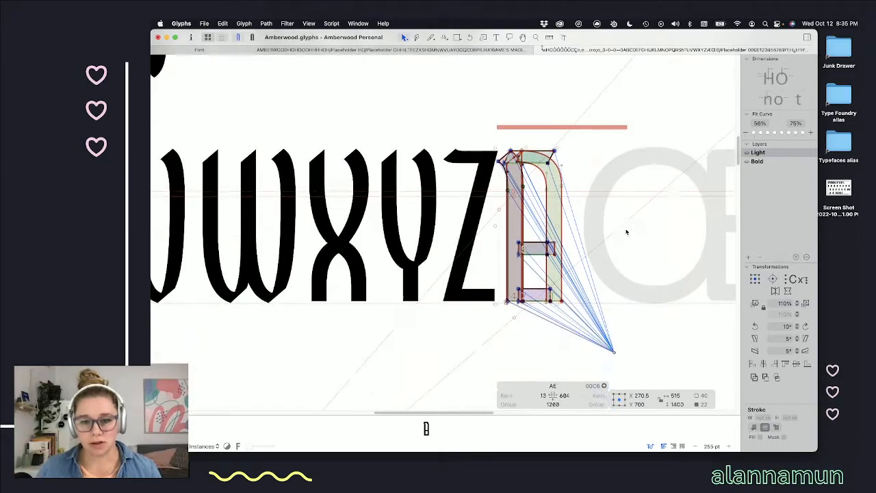
key(shift+Right)
key(shift+Right)
key(shift+Right)
key(shift+Right)
key(shift+Right)
key(shift+Right)
key(shift+Right)
key(shift+Right)
key(shift+Right)
key(shift+Right)
key(shift+Right)
key(shift+Right)
key(shift+Right)
key(shift+Right)
key(shift+Right)
key(shift+Right)
key(shift+Right)
key(shift+Right)
key(shift+Right)
key(shift+Right)
key(shift+Right)
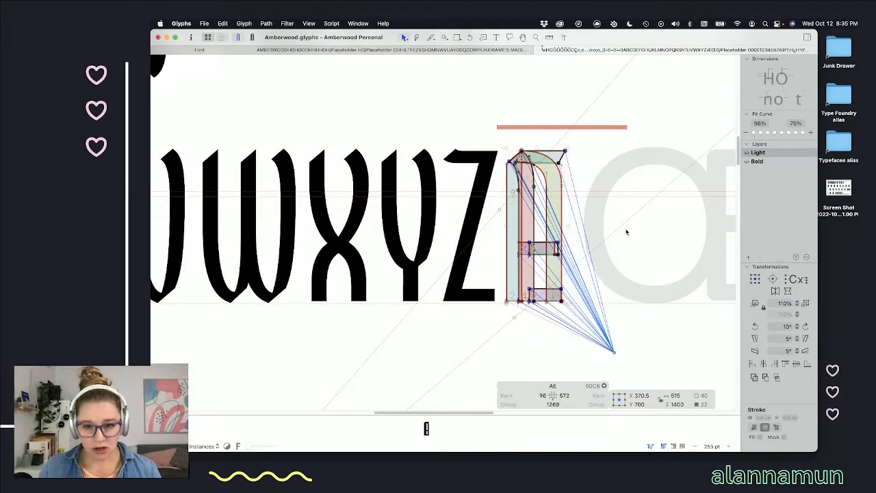
key(shift+Right)
key(shift+Right)
key(shift+Right)
key(shift+Right)
key(shift+Right)
key(shift+Right)
key(shift+Right)
key(shift+Right)
key(shift+Right)
key(shift+Right)
key(shift+Right)
key(shift+Right)
key(shift+Right)
key(shift+Right)
key(shift+Right)
key(shift+Right)
key(shift+Right)
key(shift+Right)
key(shift+Right)
key(shift+Right)
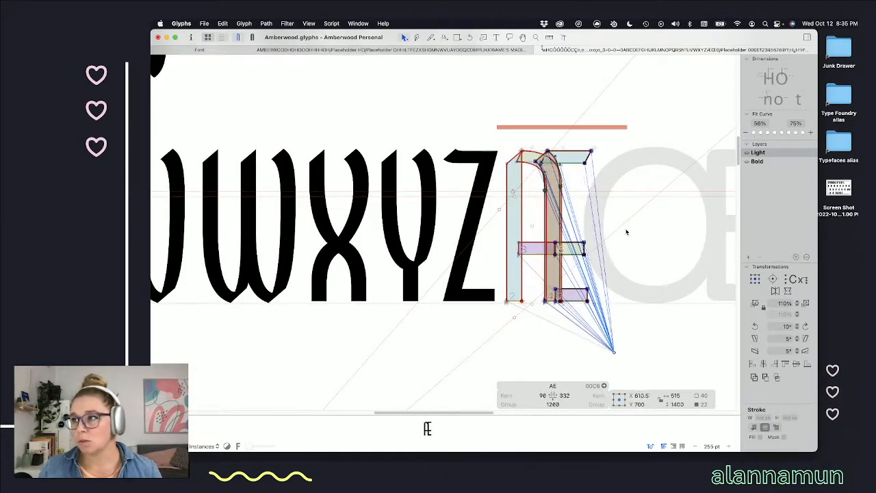
key(shift+Right)
key(shift+Right)
key(shift+Right)
key(shift+Left)
key(shift+Left)
key(shift+Left)
key(shift+Left)
key(shift+Left)
key(shift+Left)
key(shift+Left)
key(shift+Left)
key(shift+Left)
key(shift+Left)
key(shift+Left)
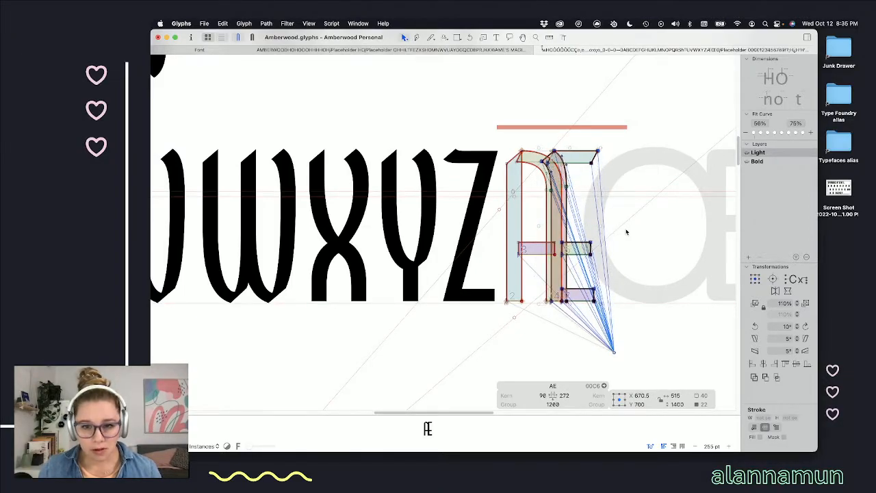
key(space)
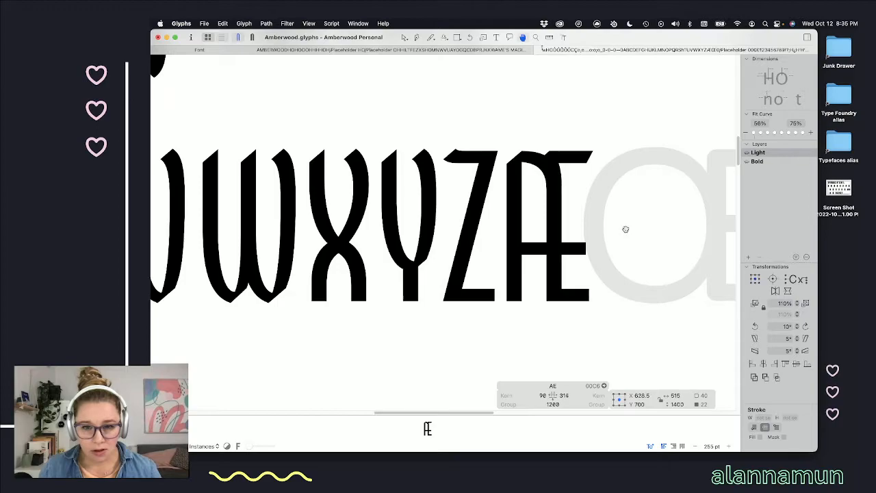
key(Left)
key(Left)
key(Left)
scroll(569, 294, up, 6)
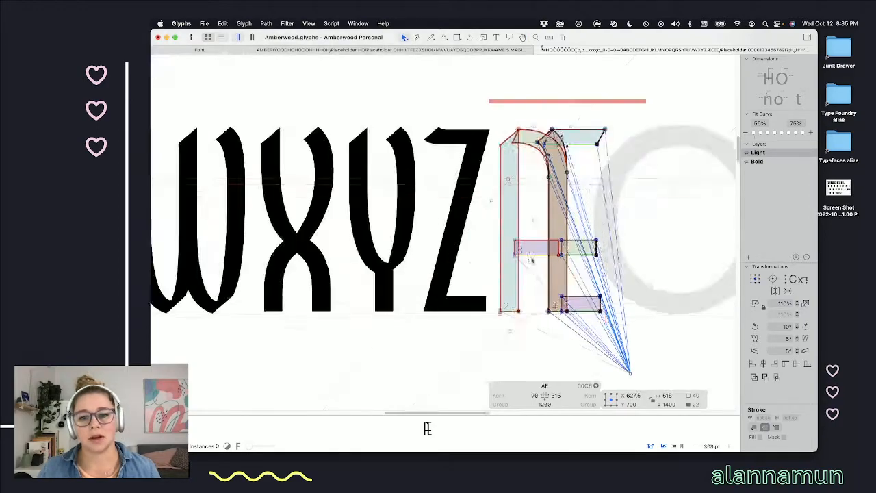
- Nudge the E horizontally to X 626.5 so its stem aligns exactly with the A's right stem at the baseline
scroll(586, 292, up, 5)
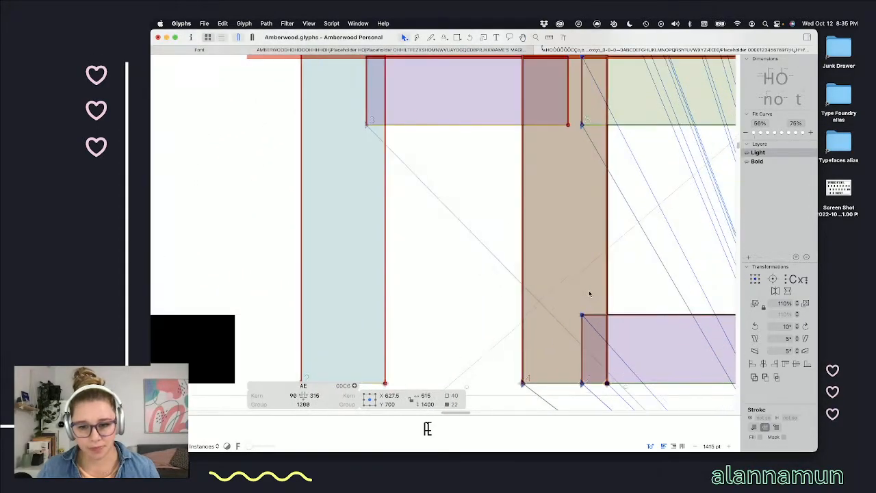
scroll(595, 278, up, 3)
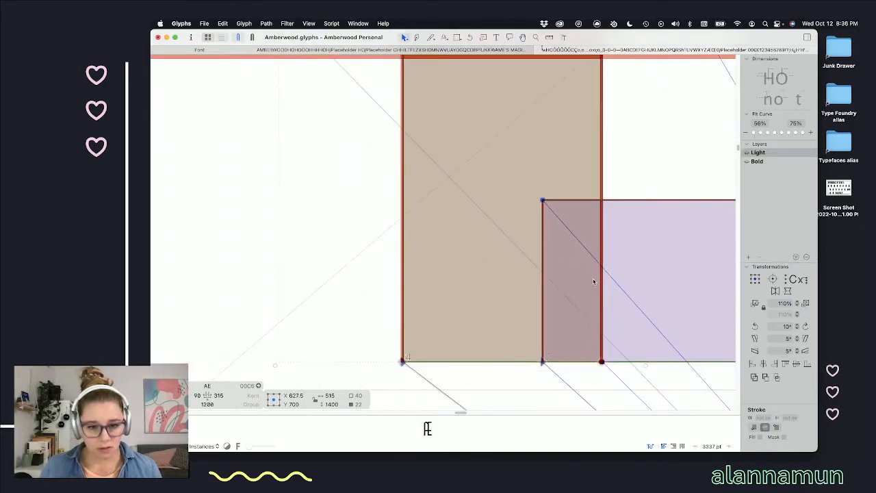
key(shift+Left)
key(shift+Right)
key(Left)
key(Left)
key(Right)
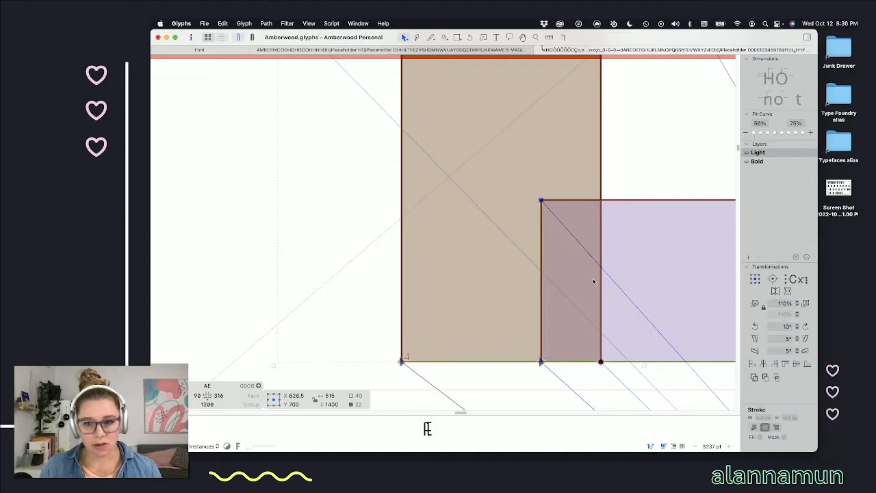
scroll(522, 228, down, 6)
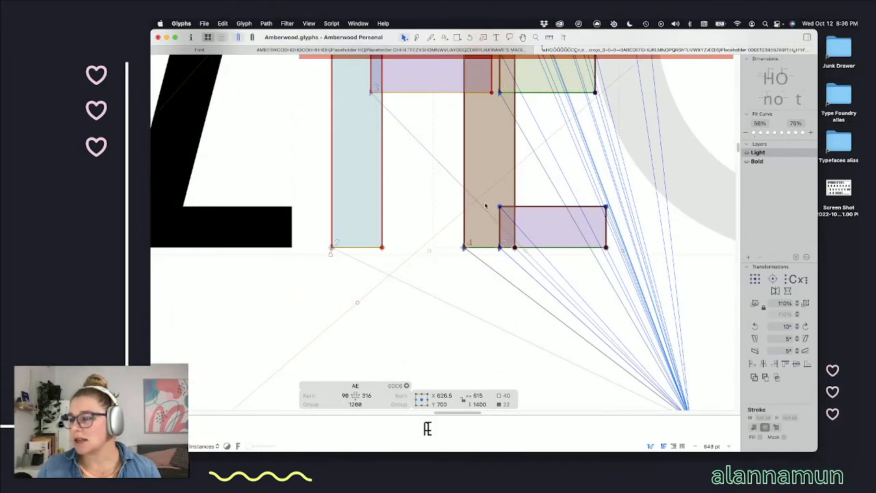
- Delete the E's redundant curved stem outline from the Æ, keeping its three horizontal arms and the A's right stem
scroll(486, 205, up, 10)
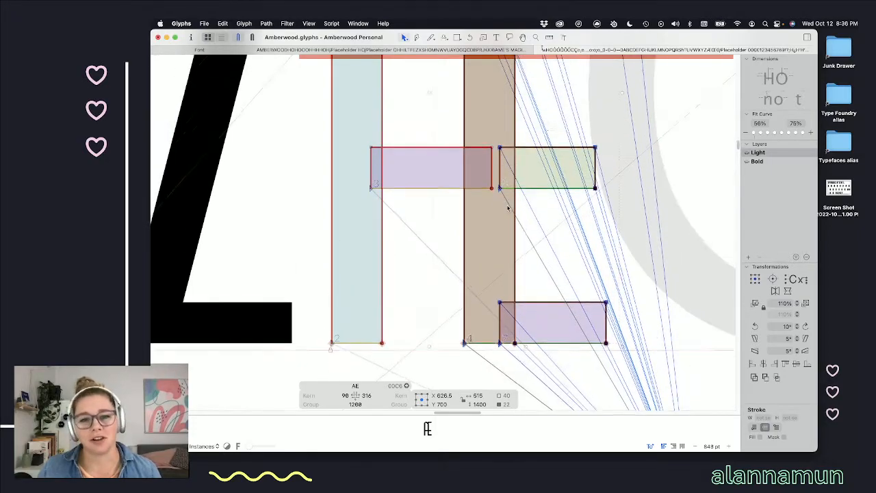
scroll(508, 208, up, 3)
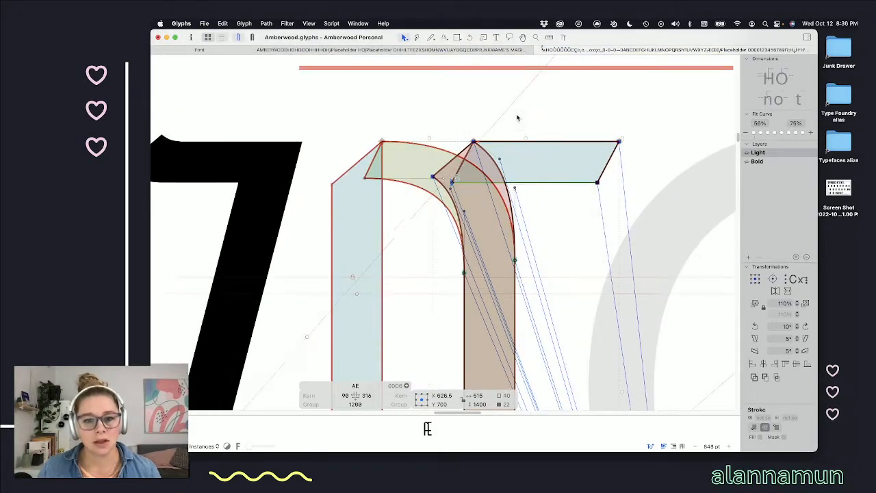
click(460, 156)
key(Delete)
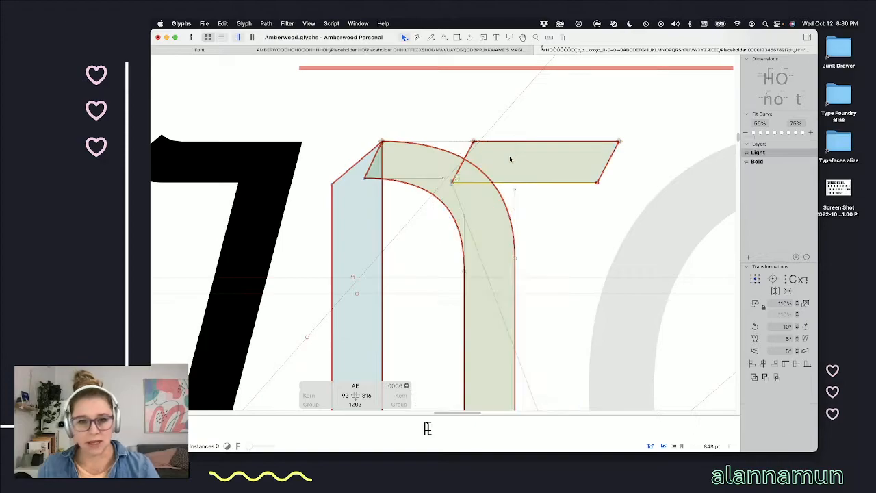
- Move the upper-left node of the Æ's top arm to X 422, squaring off the arm's slanted inner end
click(472, 142)
click(468, 133)
click(472, 142)
key(shift+Left)
key(shift+Left)
key(shift+Left)
key(shift+Left)
key(shift+Left)
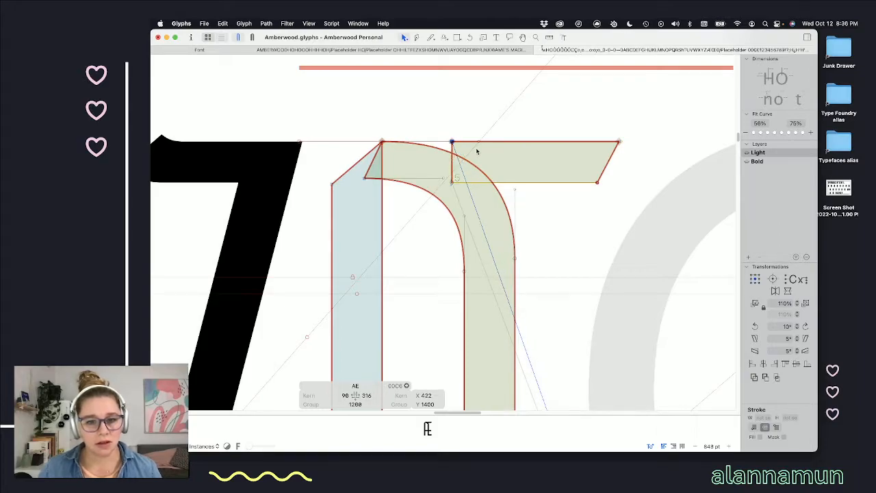
- Extend the inner end of the Æ's top arm leftward by moving both end nodes to X 242
click(452, 165)
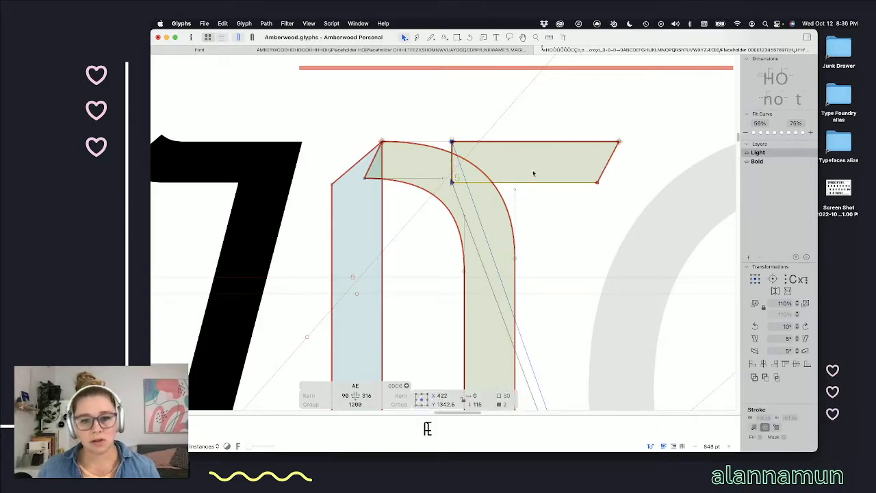
key(shift+Left)
key(shift+Left)
key(shift+Left)
key(shift+Left)
key(shift+Left)
key(shift+Left)
key(shift+Left)
key(shift+Left)
key(shift+Left)
key(shift+Left)
key(shift+Left)
key(shift+Left)
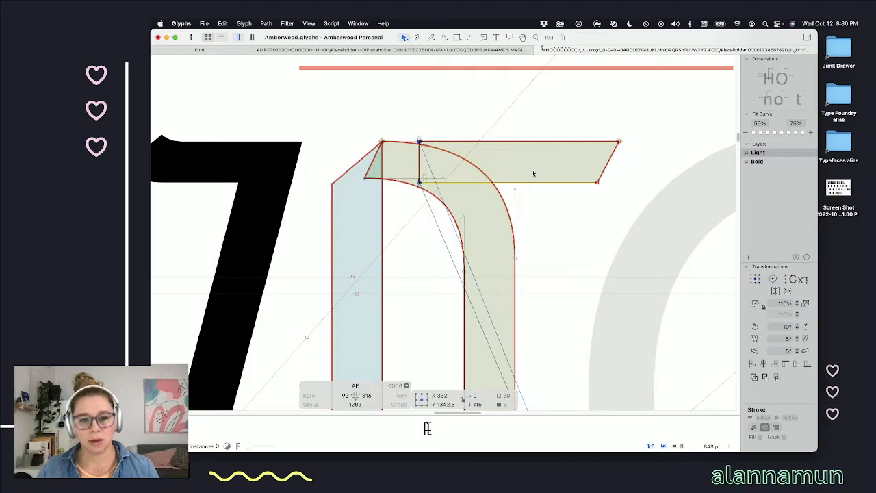
key(shift+Left)
key(Left)
key(Left)
key(Left)
key(Left)
key(Left)
key(Left)
key(Left)
key(Left)
key(Left)
key(Left)
key(Left)
key(Left)
key(Left)
key(Left)
key(Left)
key(Left)
key(Left)
key(Left)
key(Left)
key(Left)
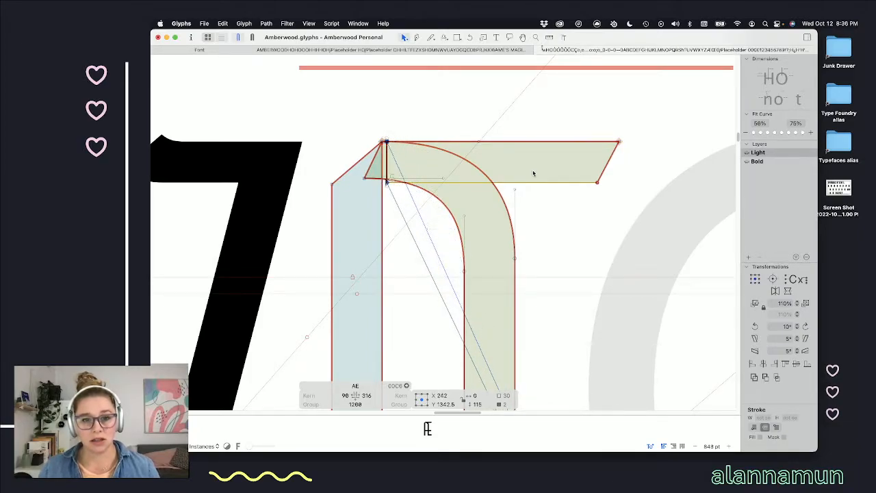
- Shift the lower-left node of the top arm about 90 units right so the inner end slants inside the A's curve
click(386, 186)
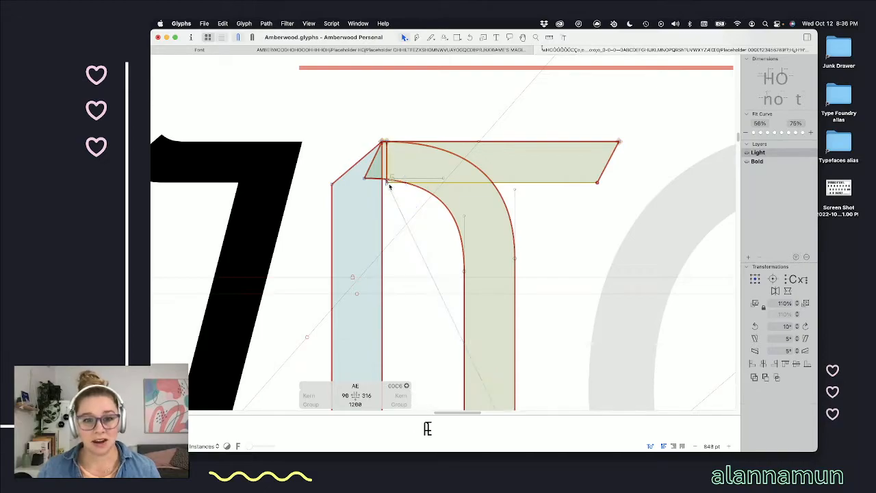
key(shift+Right)
key(shift+Right)
key(shift+Right)
key(shift+Right)
key(shift+Right)
key(shift+Right)
key(shift+Right)
key(shift+Right)
key(shift+Right)
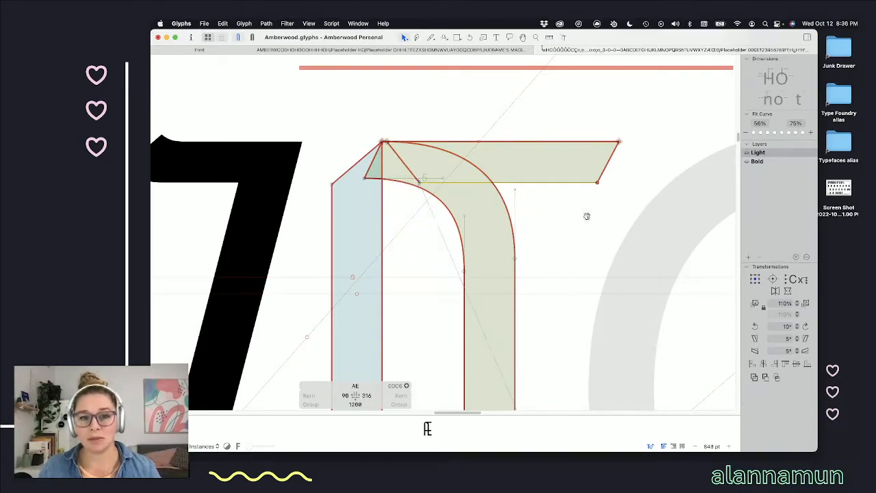
- Preview the filled Æ beside the neighbouring capitals and examine how the extended top arm joins the A's curve
key(space)
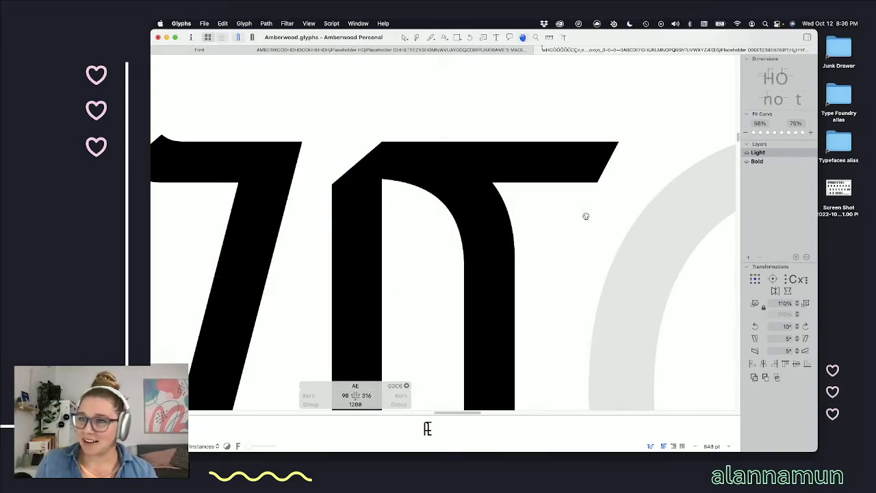
scroll(548, 239, down, 4)
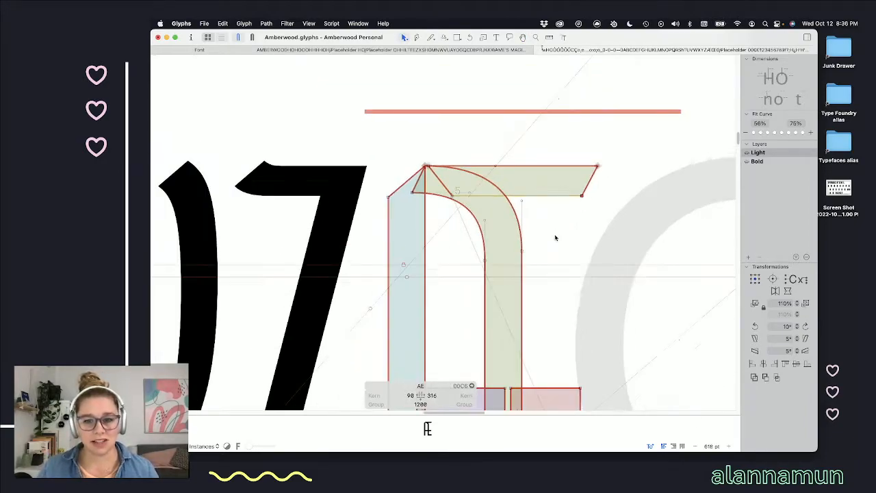
scroll(558, 237, down, 3)
scroll(562, 236, down, 4)
scroll(558, 223, down, 2)
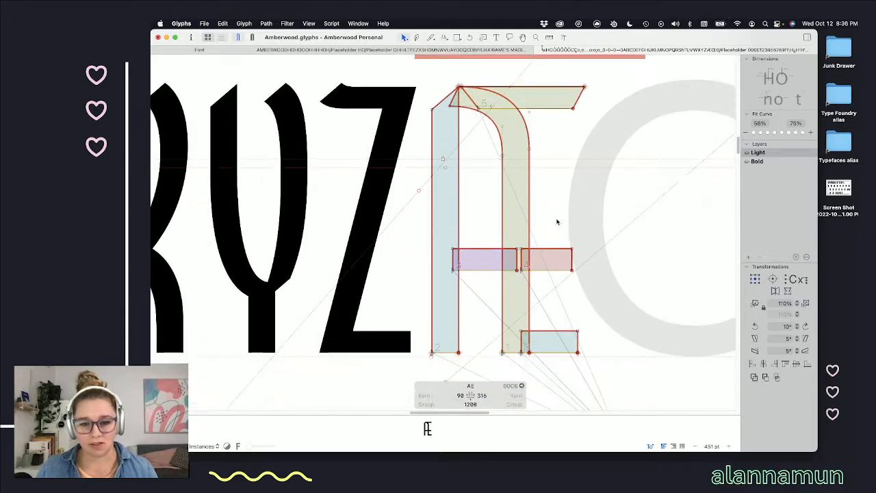
key(t)
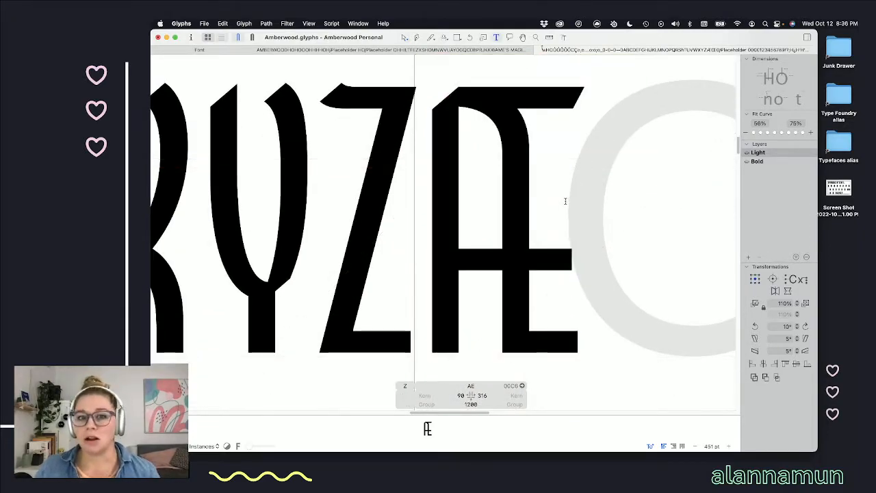
scroll(546, 189, down, 1)
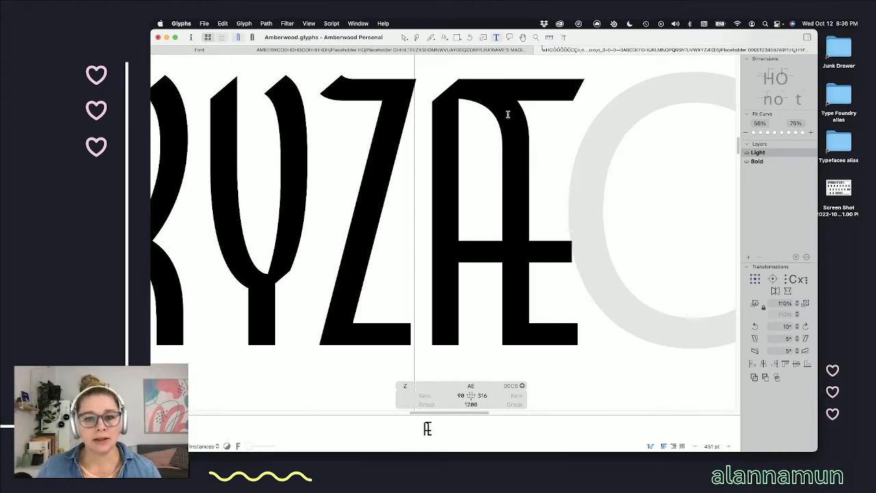
scroll(485, 89, up, 10)
key(Escape)
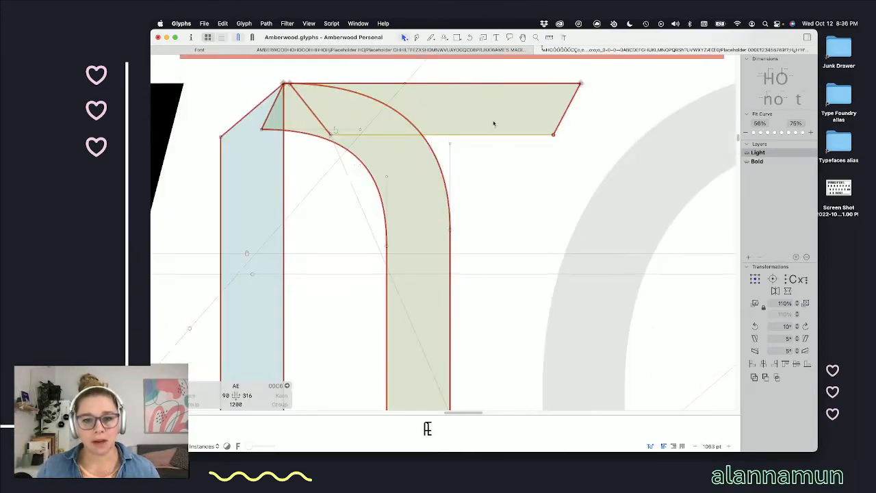
scroll(461, 179, down, 8)
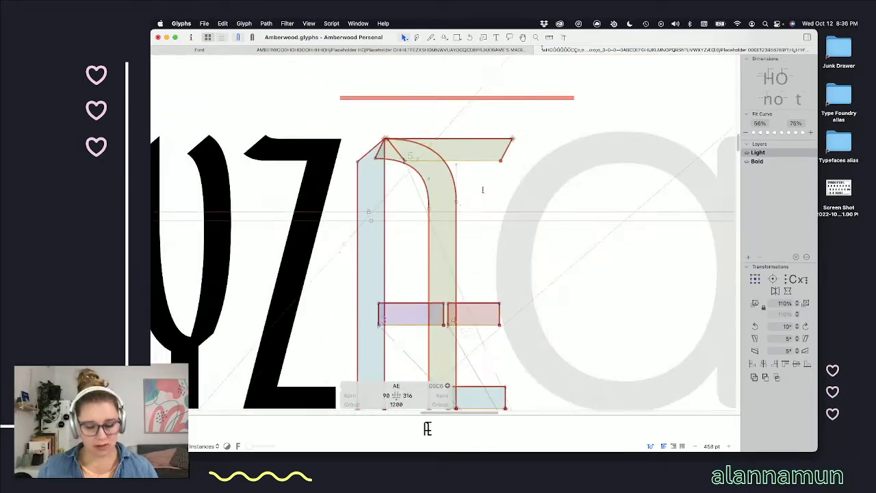
- Link the Æ's left sidebearing to A and its right sidebearing to E with metrics keys
key(t)
click(386, 395)
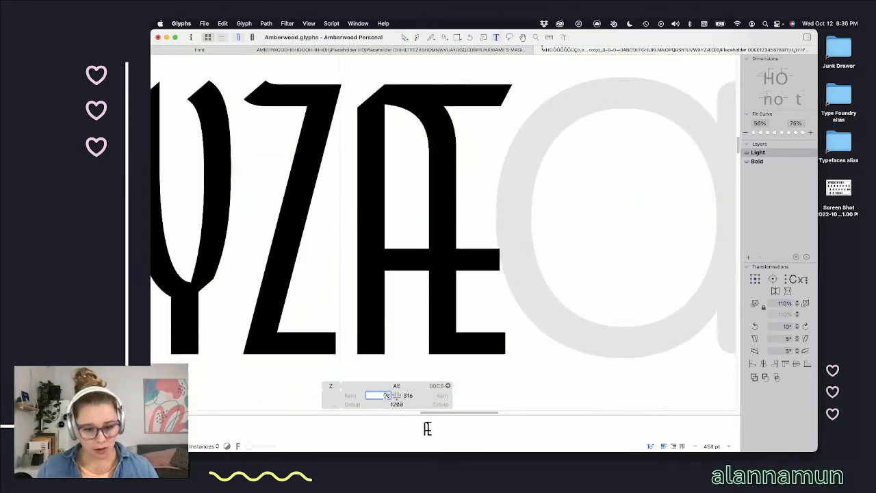
text(A)
click(409, 396)
text(E)
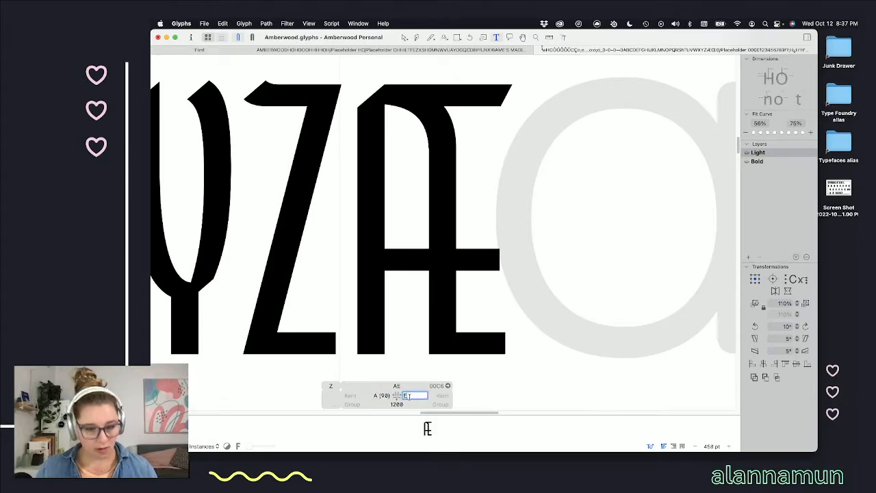
key(Return)
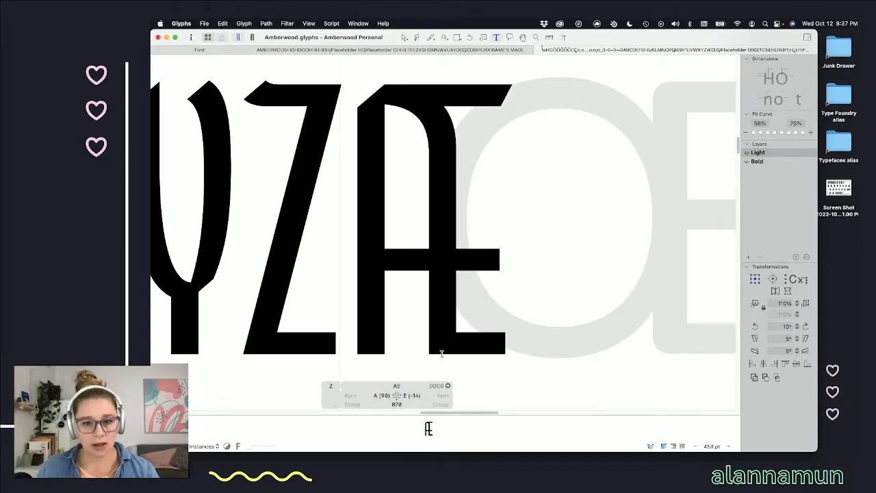
- Insert a zero before and a capital O after the Æ in the sample text to compare its spacing
scroll(499, 262, down, 2)
scroll(499, 263, down, 2)
click(501, 245)
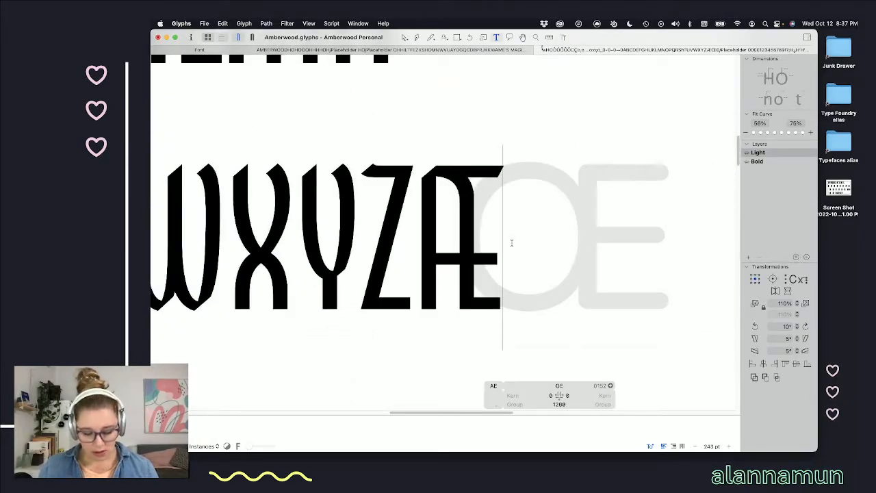
text(O)
key(Left)
text(0)
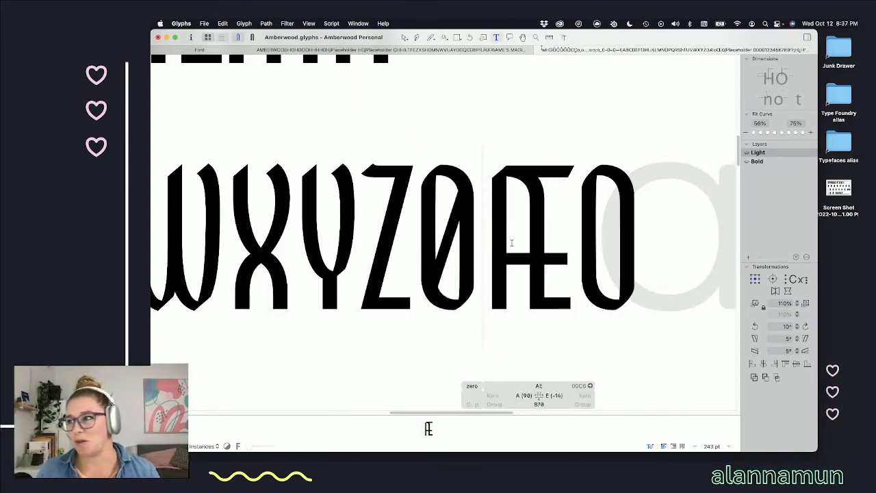
scroll(598, 274, up, 2)
click(578, 292)
click(457, 267)
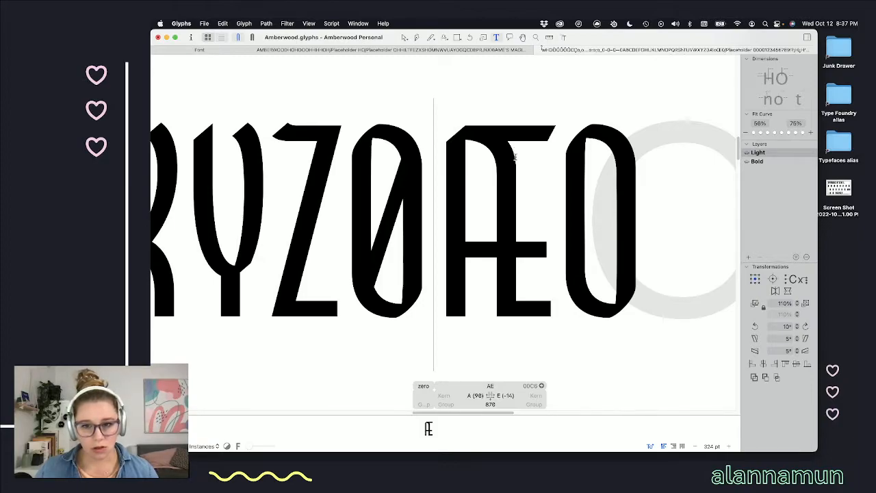
- Open the Æ outlines and move the top arm's upper-left node to X 229, onto the left stem's top corner
key(super+plus)
key(super+plus)
key(super+plus)
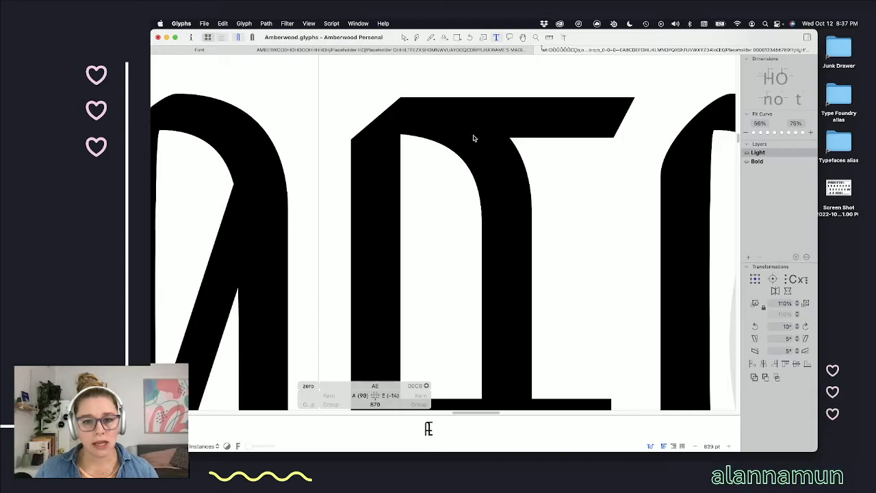
double_click(473, 138)
scroll(454, 120, up, 3)
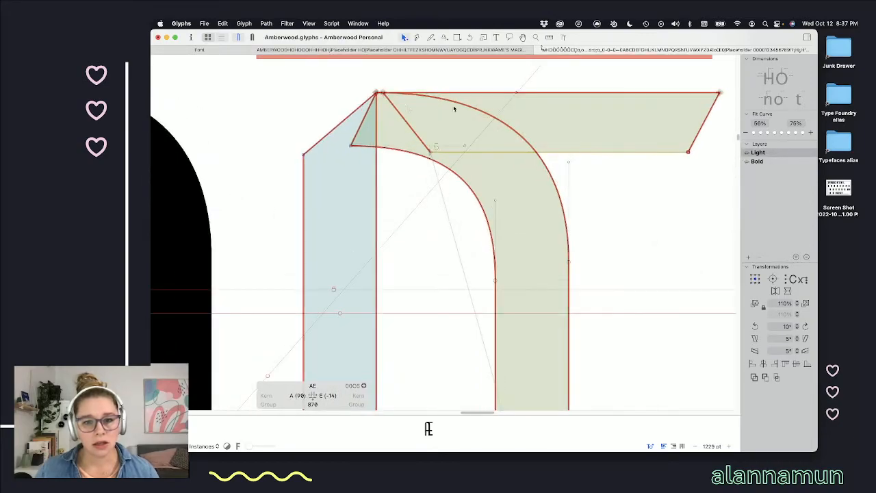
scroll(374, 108, up, 2)
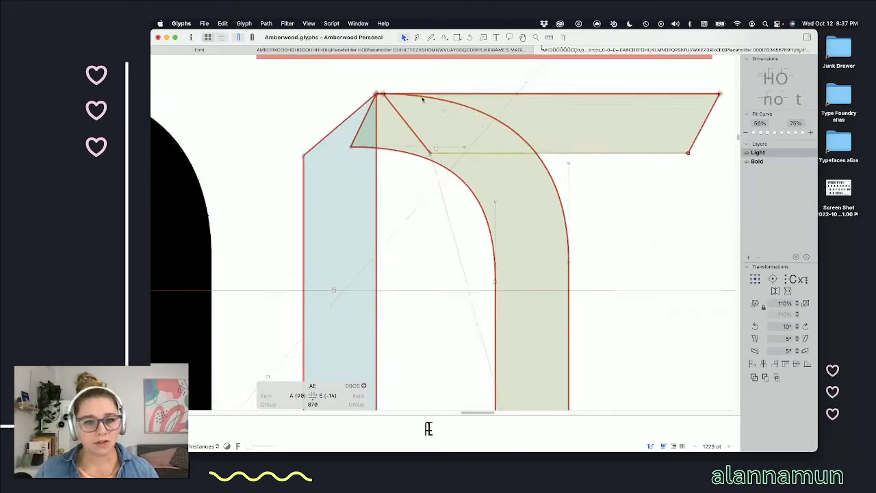
scroll(374, 109, up, 2)
click(391, 104)
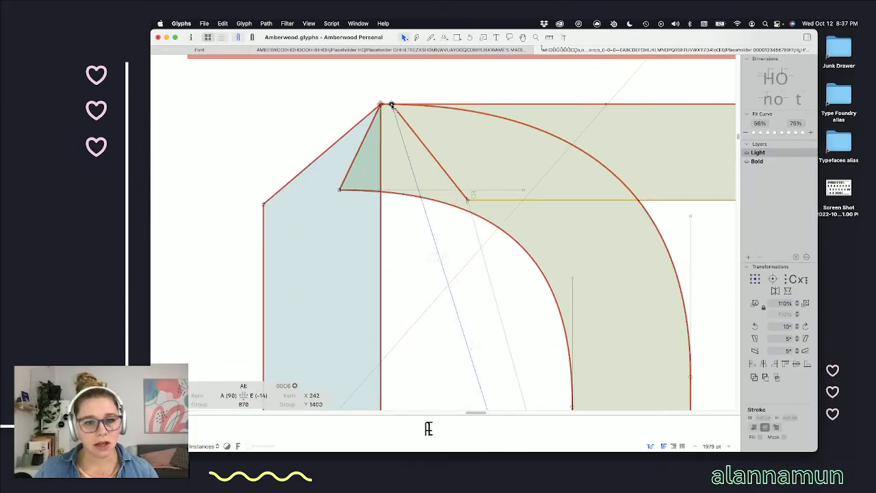
scroll(390, 107, up, 4)
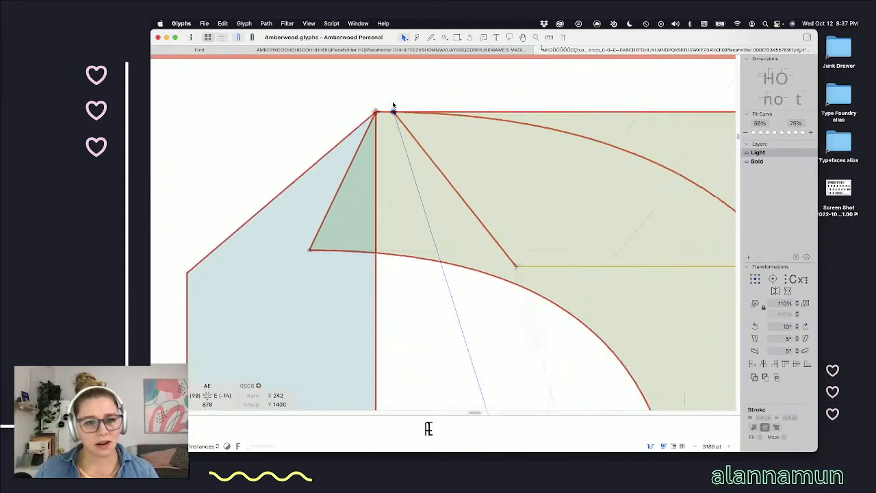
drag(395, 118, 371, 118)
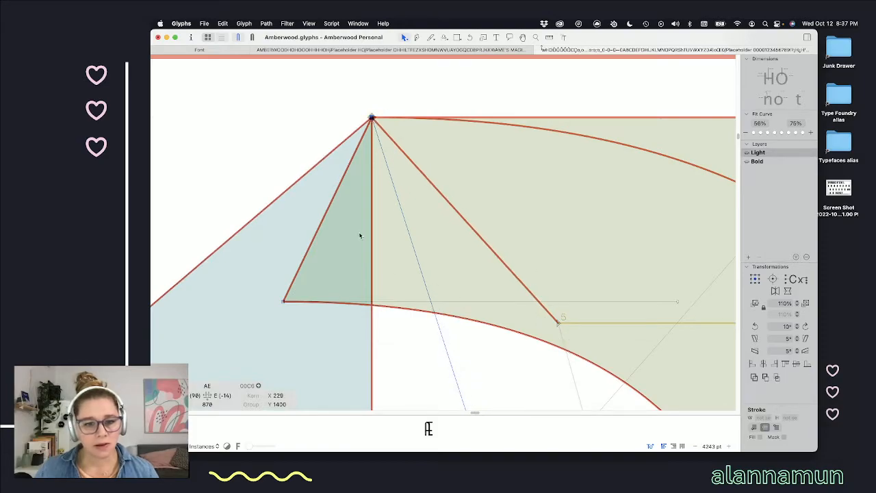
- Try to isolate the outer curve's start node by nudging the stacked arm and stem corner nodes apart vertically
click(370, 125)
click(369, 122)
click(371, 118)
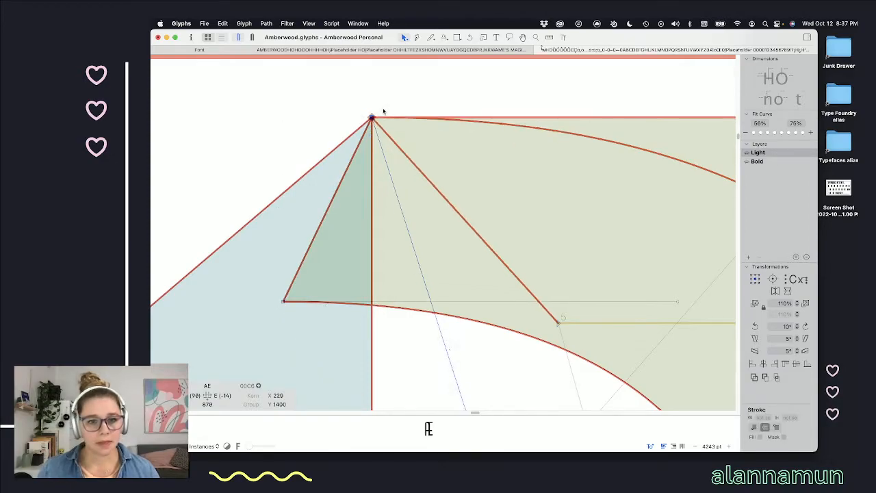
key(shift+Up)
click(372, 118)
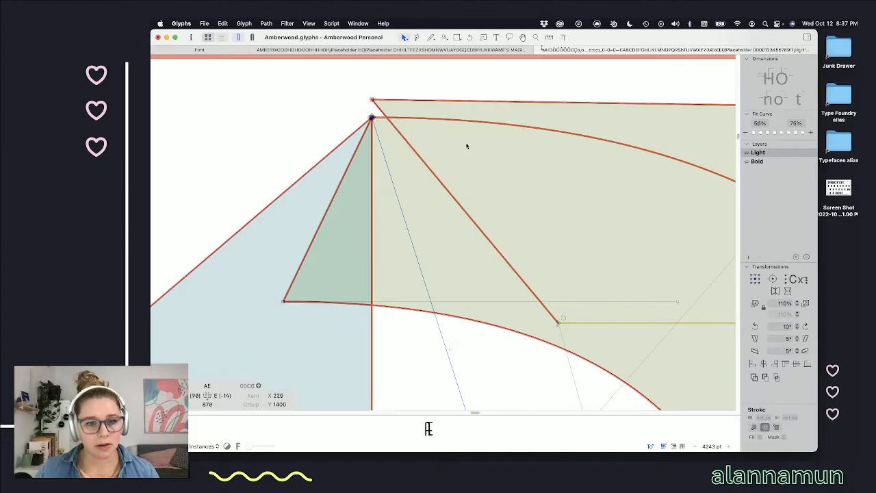
key(shift+Down)
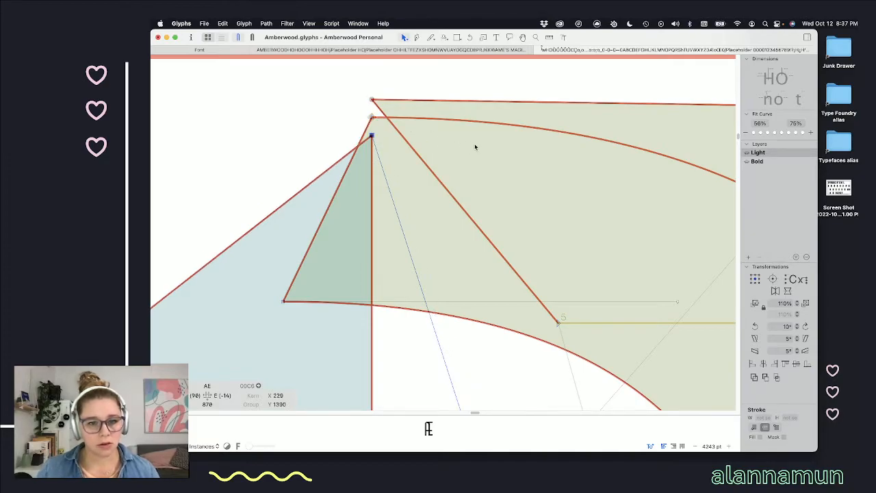
key(shift+Up)
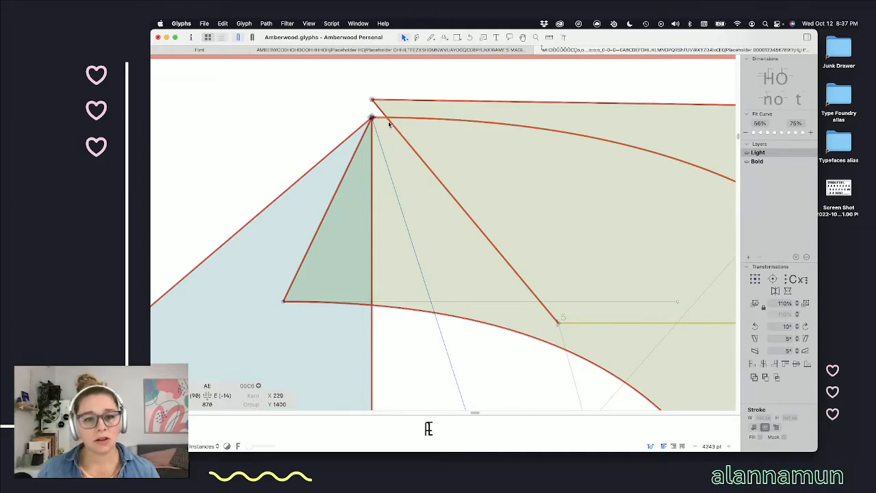
- Lower the start node of the A's outer curve along the stem edge to X 229, Y 1340
key(shift+Down)
key(shift+Down)
key(shift+Down)
key(shift+Down)
key(shift+Down)
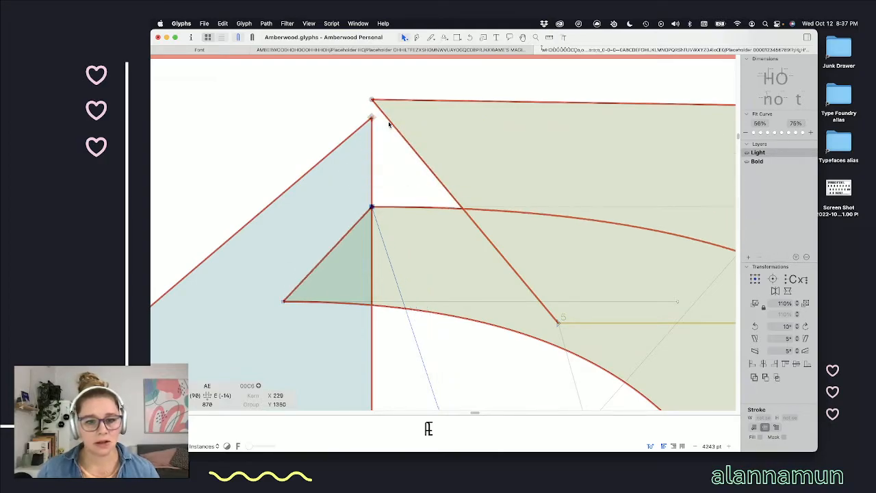
key(shift+Down)
- Return the top arm's upper-left node to the stem's corner at Y 1400 and preview the filled join
click(371, 118)
drag(373, 118, 372, 100)
click(394, 89)
drag(385, 82, 365, 103)
key(super+z)
key(space)
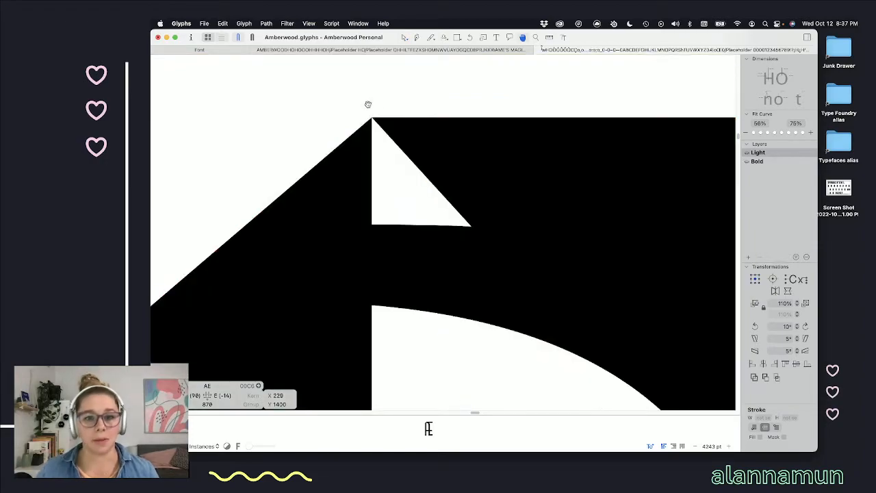
- Insert a node on the top arm's slanted inner edge and move it inside the stem to X 223, Y 1333, closing the gap
scroll(406, 161, down, 2)
key(p)
click(460, 216)
key(v)
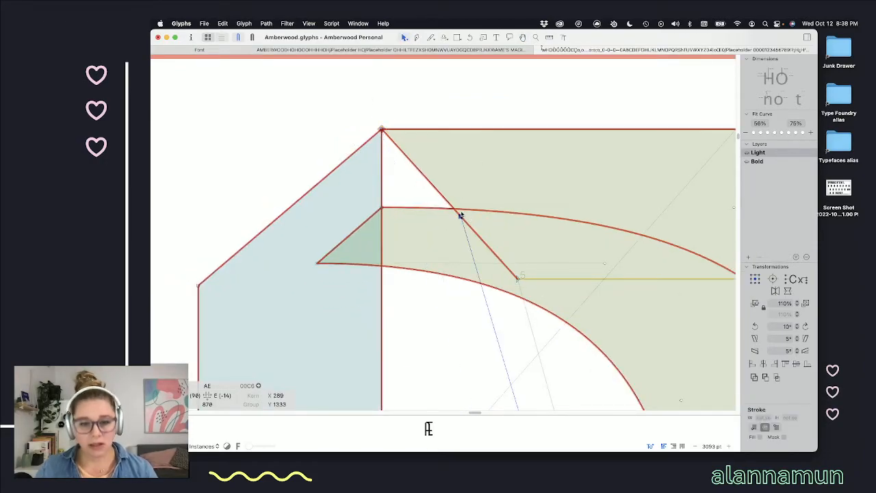
drag(461, 216, 374, 227)
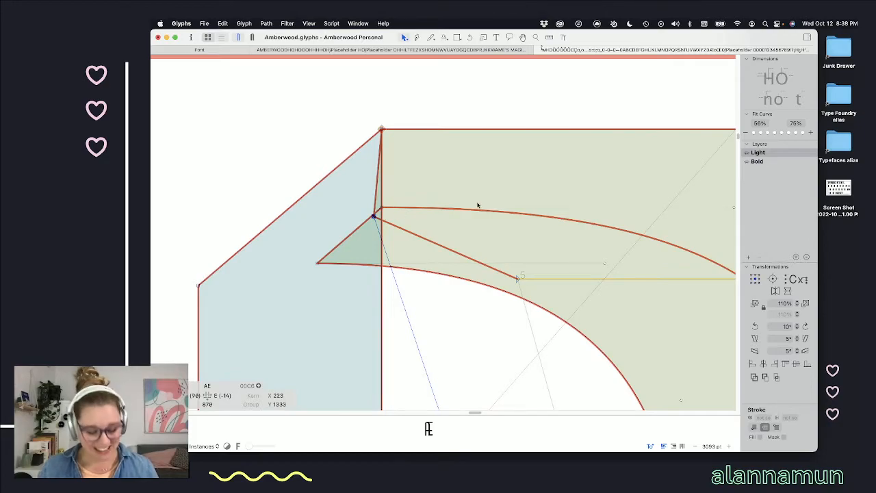
- Preview the filled Æ between the zero and O and examine how the arm and curve join at several sizes
scroll(499, 195, down, 5)
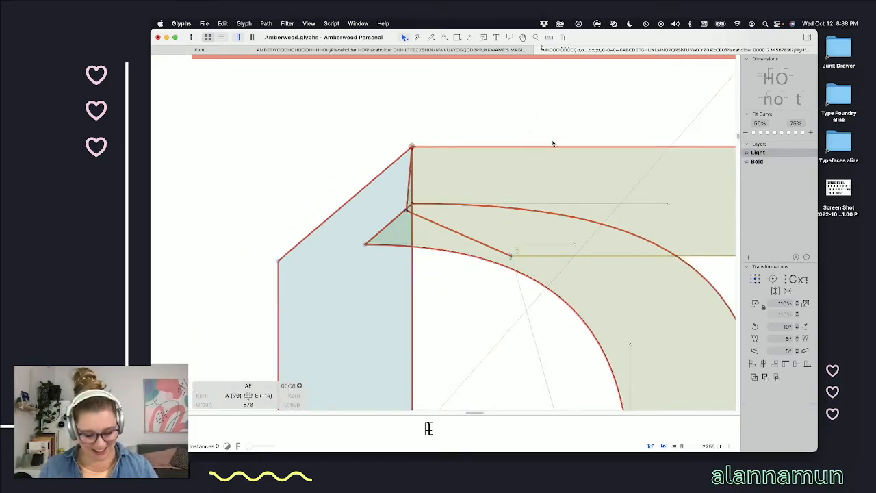
scroll(568, 162, down, 2)
key(t)
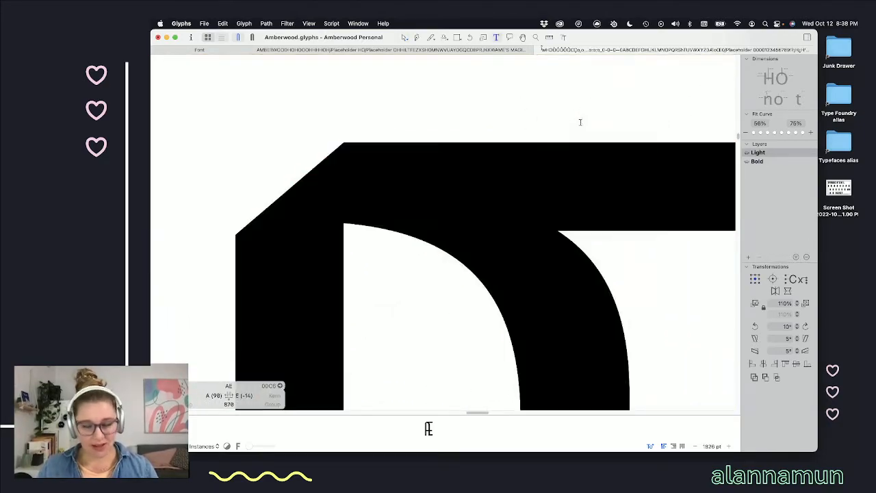
scroll(592, 215, down, 5)
scroll(592, 216, down, 5)
scroll(609, 239, right, 2)
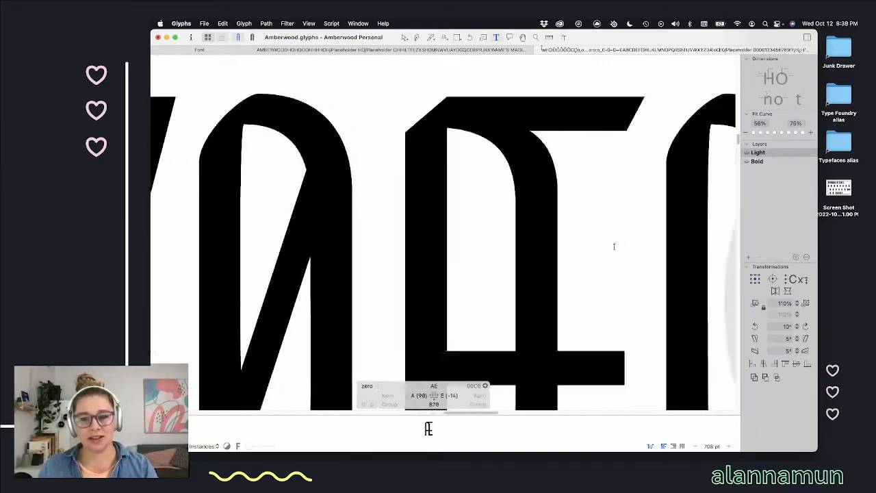
scroll(610, 238, down, 4)
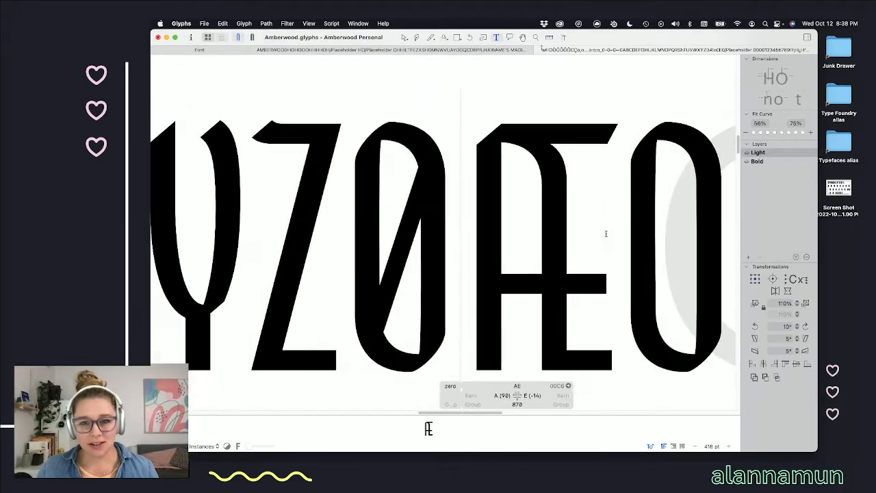
scroll(605, 233, down, 2)
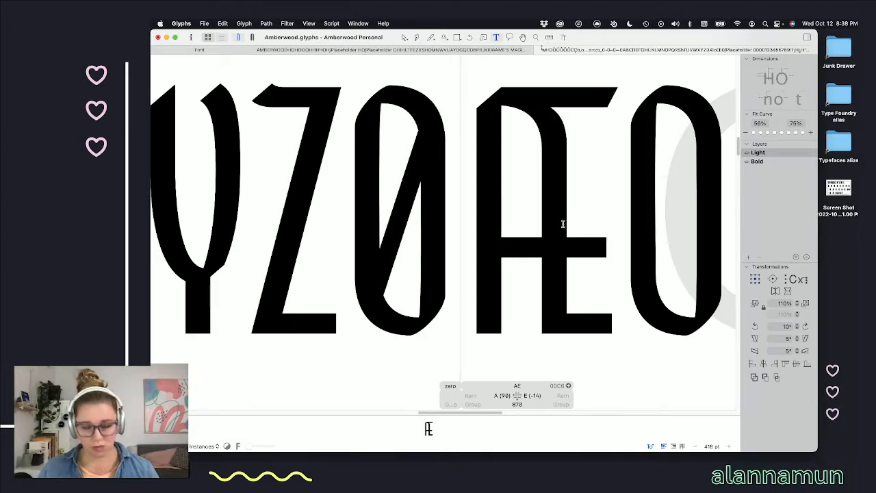
scroll(606, 217, up, 1)
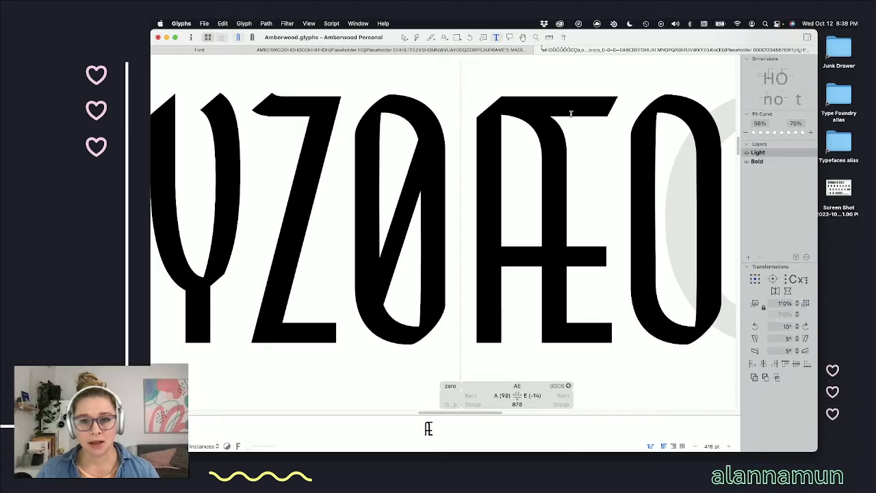
scroll(570, 116, up, 5)
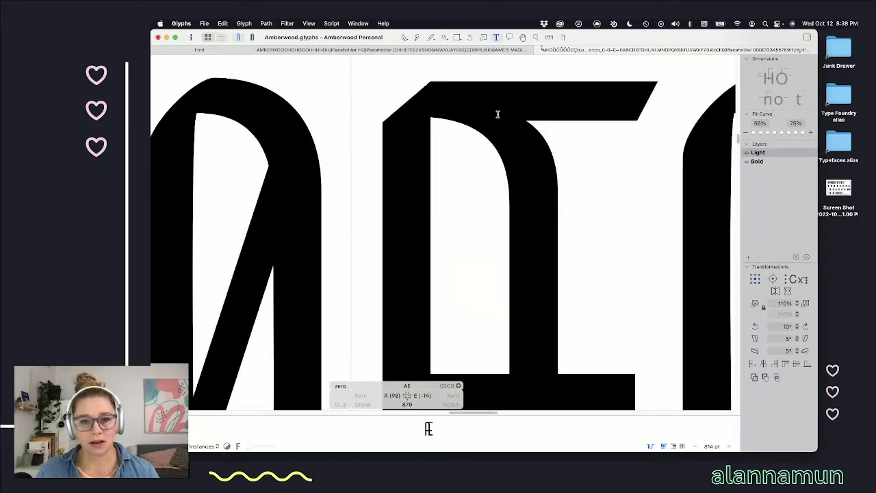
- Reopen the Æ outlines and raise the outer curve's start node to Y 1400 at the stem's corner
key(Escape)
click(431, 102)
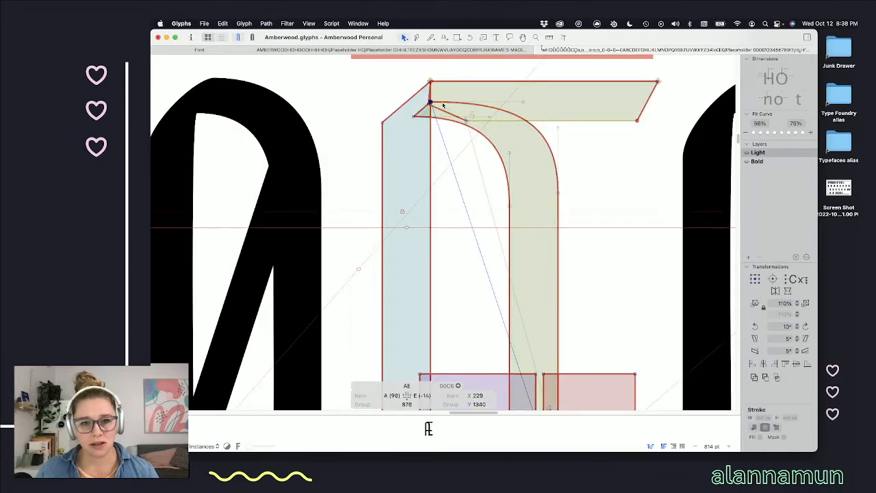
key(shift+Up)
key(shift+Up)
key(shift+Up)
key(shift+Up)
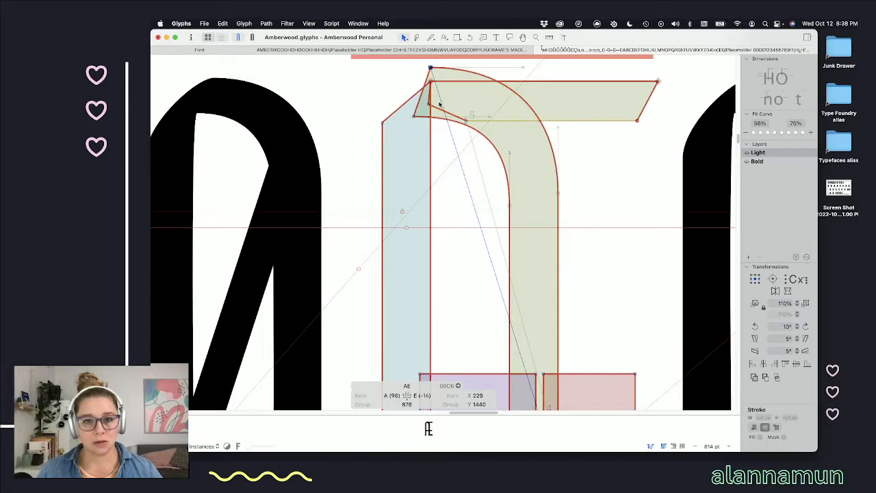
key(shift+Up)
key(shift+Up)
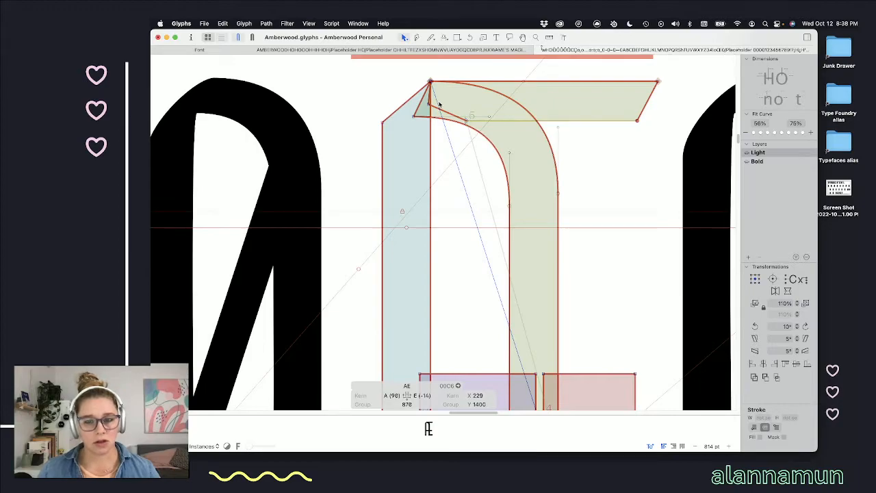
key(space)
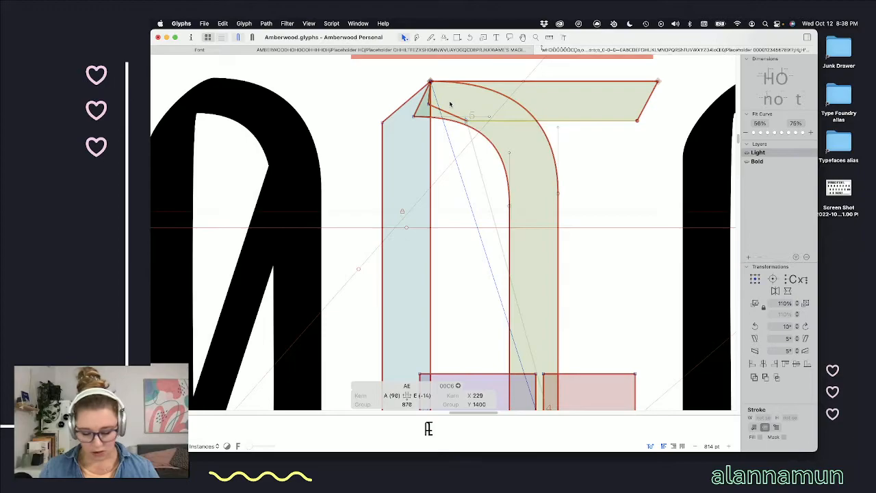
- Lower the outer curve's start node back to Y 1340 to compare the two positions
key(shift+Down)
key(shift+Down)
key(shift+Down)
key(shift+Down)
key(shift+Down)
key(shift+Down)
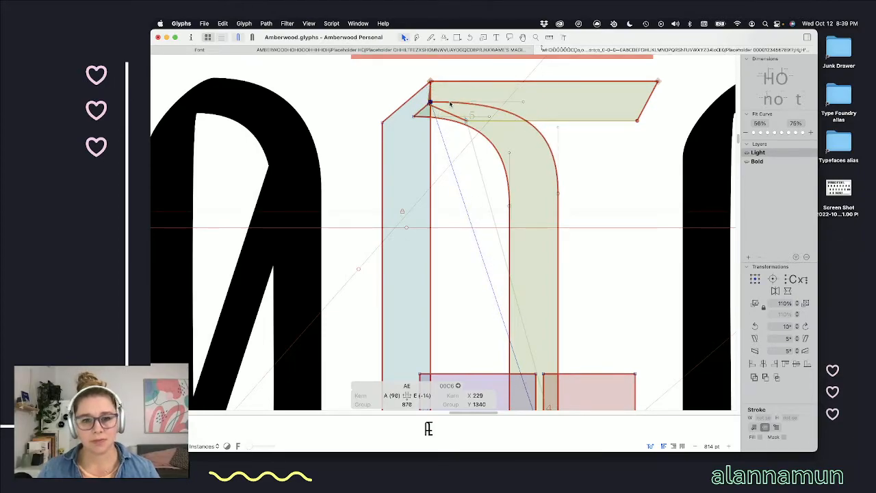
- Move the outer curve's start node to the stem corner at Y 1400, comparing filled previews with the move undone and redone
drag(429, 103, 430, 81)
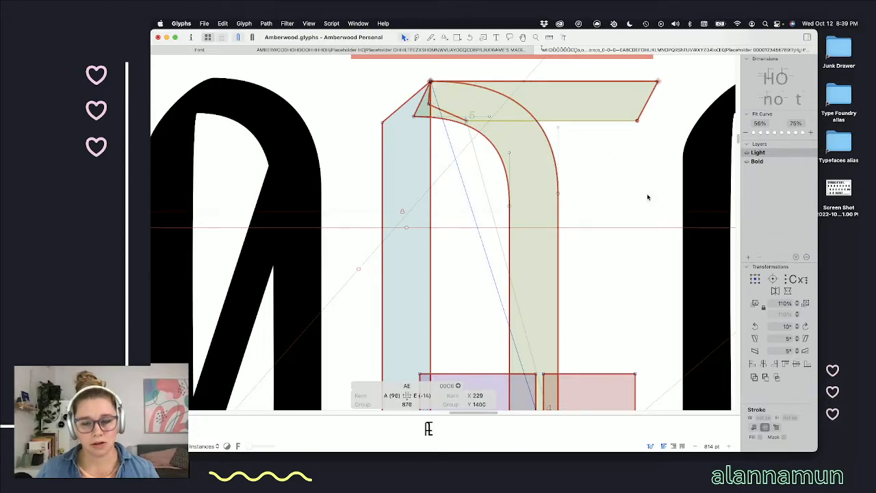
key(space)
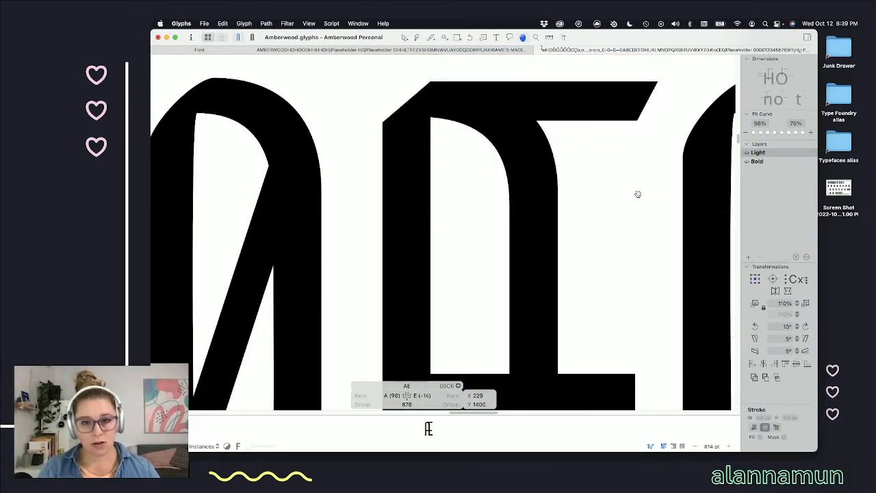
key(space)
key(super+z)
key(super+z)
key(space)
key(super+z)
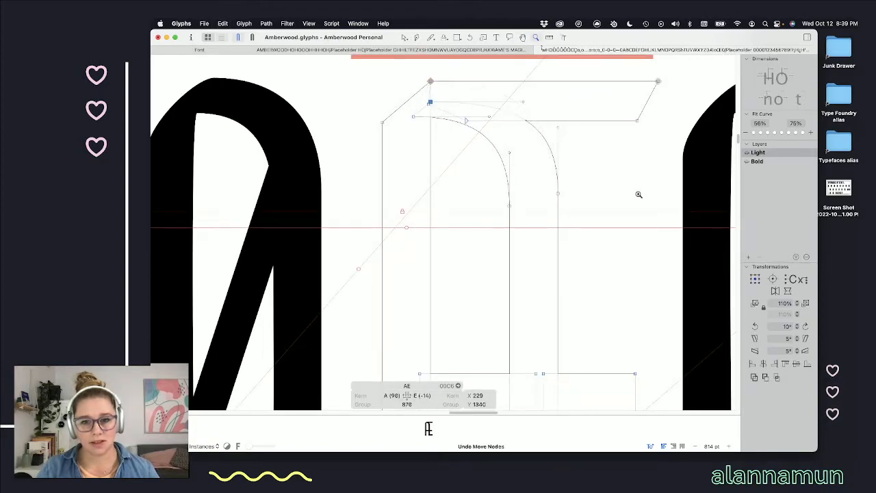
key(space)
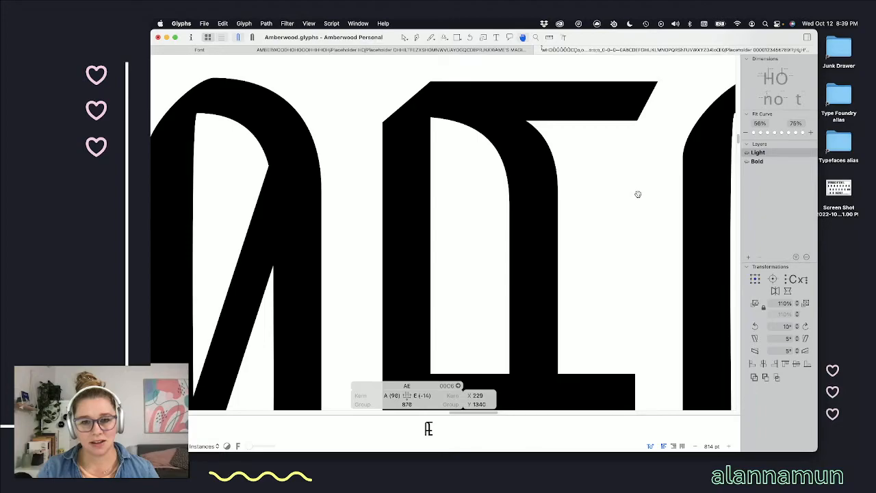
key(super+z)
key(space)
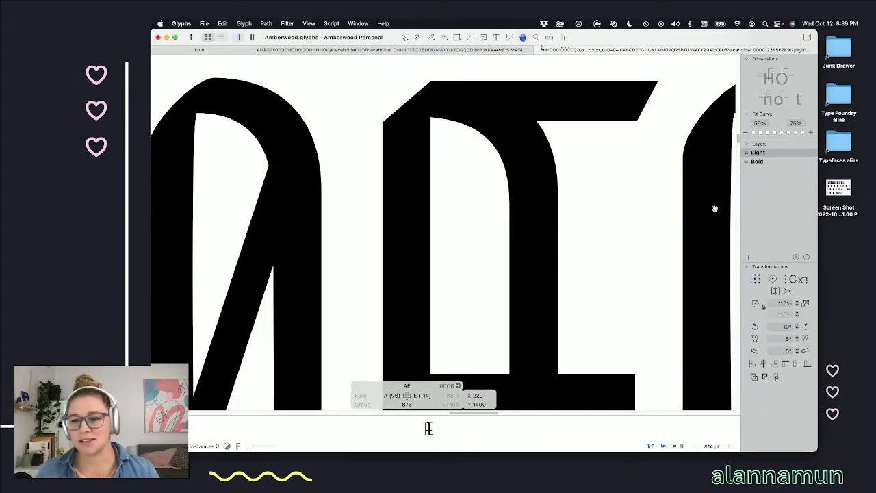
- Store the current Light outlines of the Æ as a backup layer
click(748, 256)
key(space)
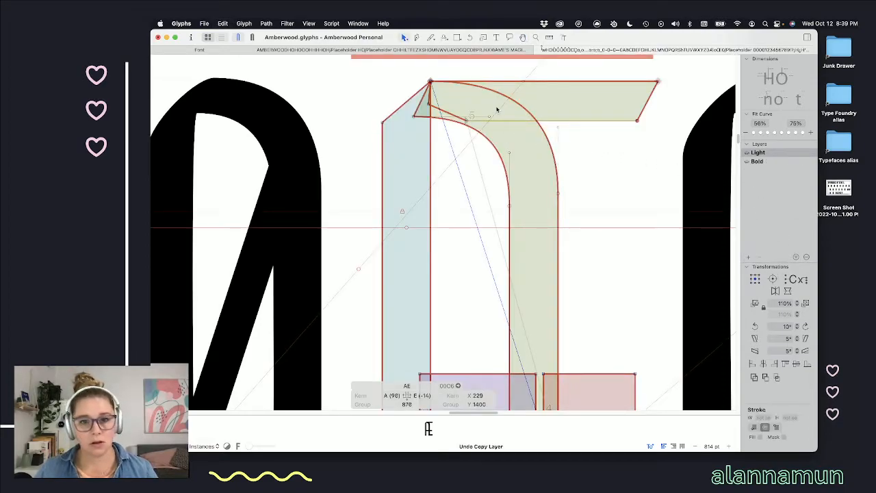
key(super+z)
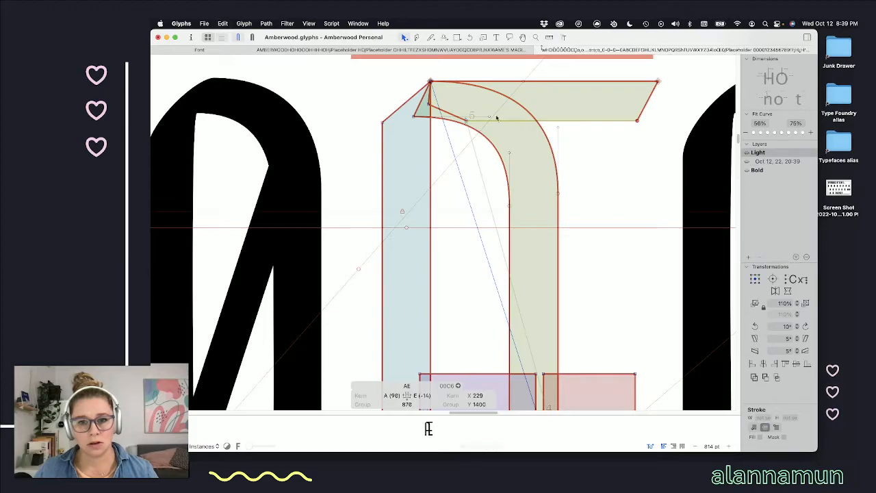
- In the Light layer, nudge the arm's corner node down to Y 1390 and lower the outer curve's start node to Y 1340
click(430, 82)
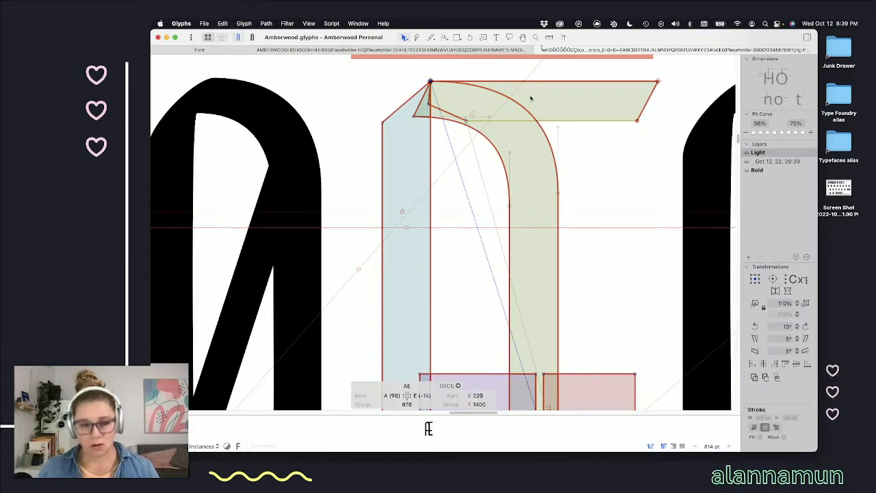
key(shift+Down)
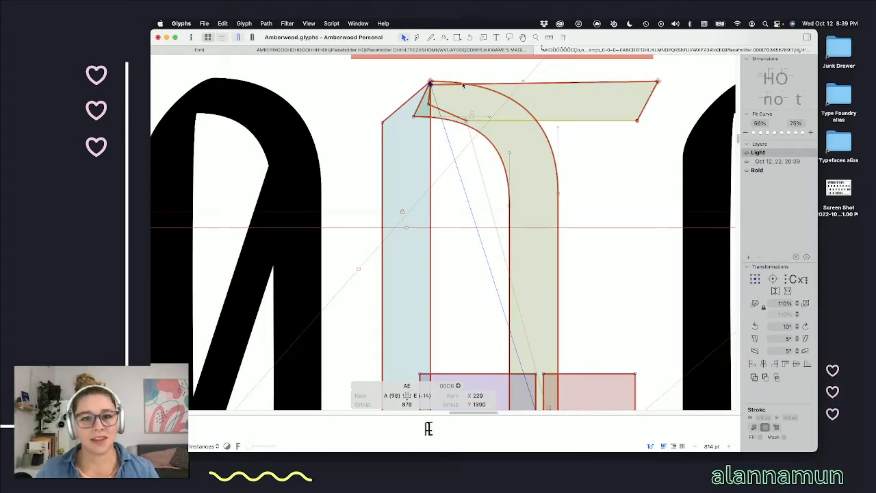
scroll(430, 78, up, 10)
drag(424, 90, 407, 118)
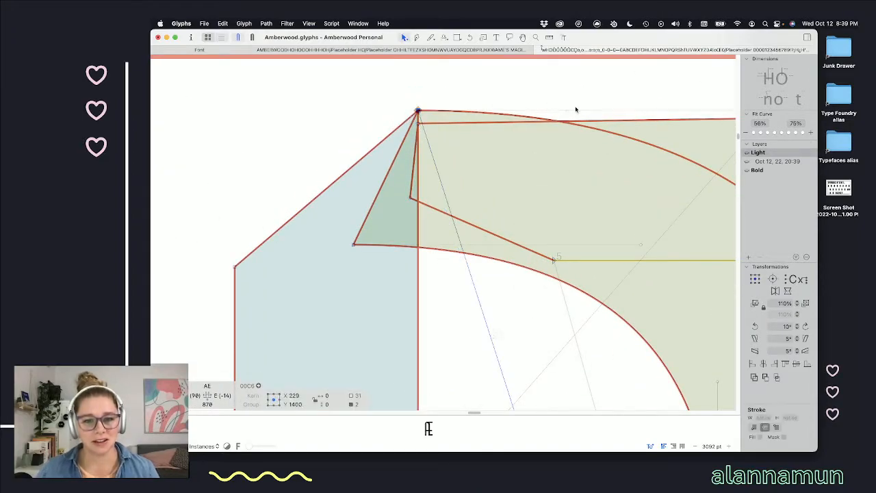
click(399, 99)
click(419, 111)
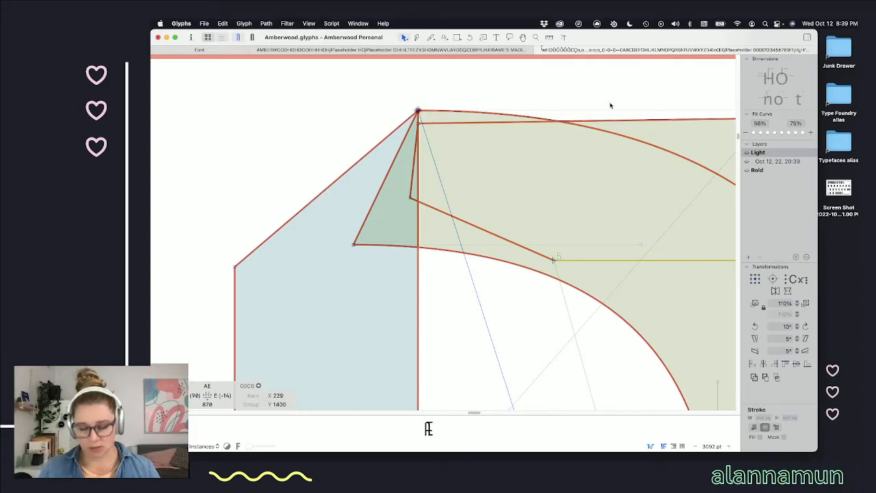
key(shift+Down)
key(shift+Down)
key(shift+Down)
key(shift+Down)
key(shift+Down)
key(shift+Down)
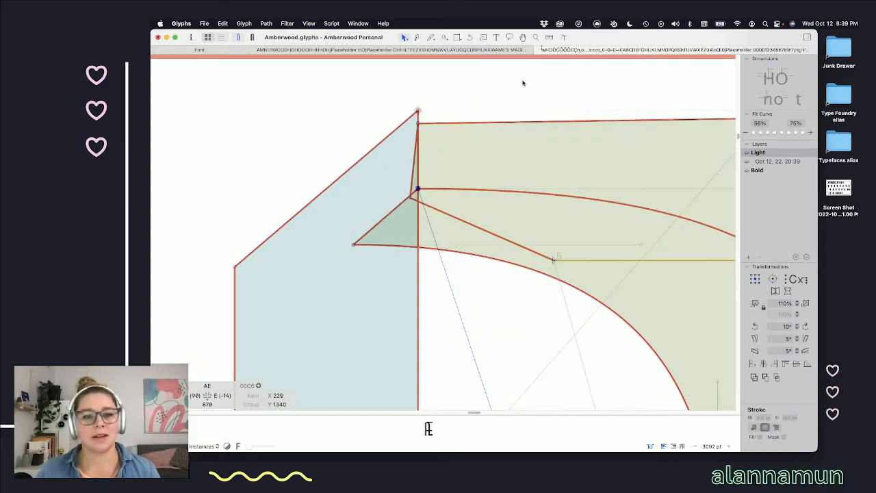
- Raise the top arm's upper-left node to Y 1400 so it meets the stem's corner
key(shift+Up)
key(shift+Up)
key(shift+Up)
key(shift+Up)
key(shift+Up)
key(shift+Up)
key(shift+Up)
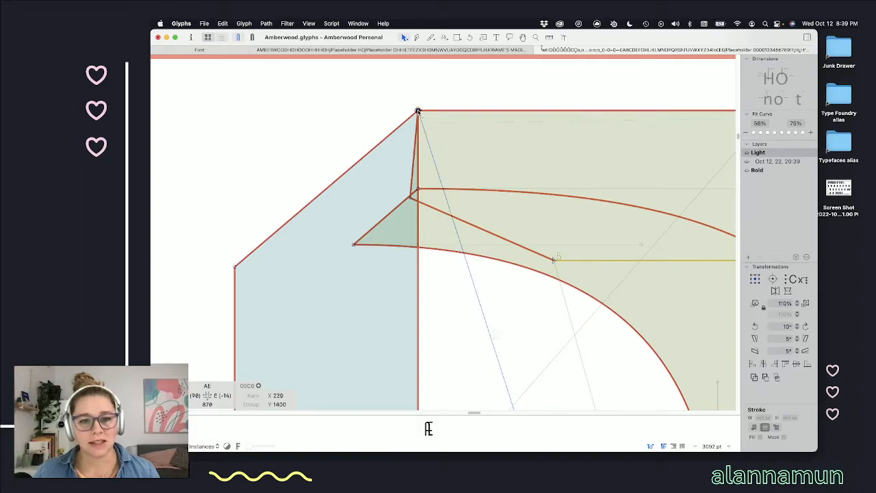
- Preview the filled Light Æ and switch to its backup layer to compare the two curve joins
scroll(563, 164, down, 5)
scroll(598, 140, down, 3)
scroll(650, 225, right, 3)
key(t)
scroll(616, 232, down, 2)
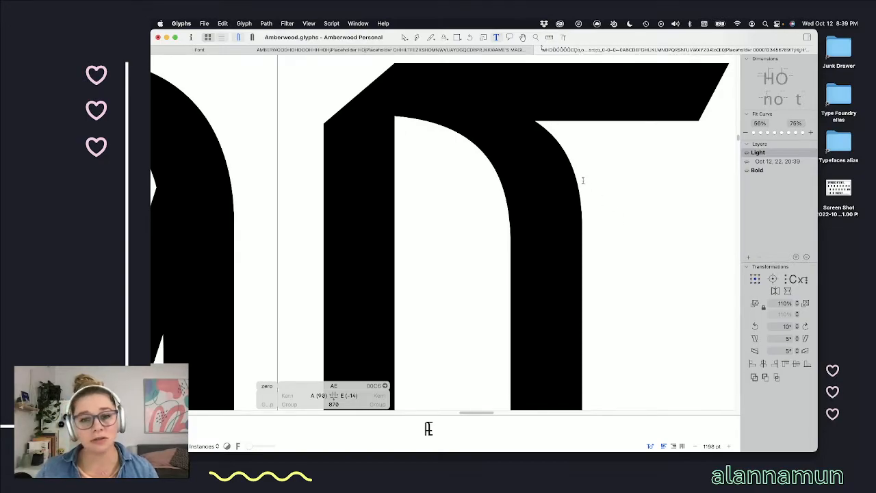
click(784, 162)
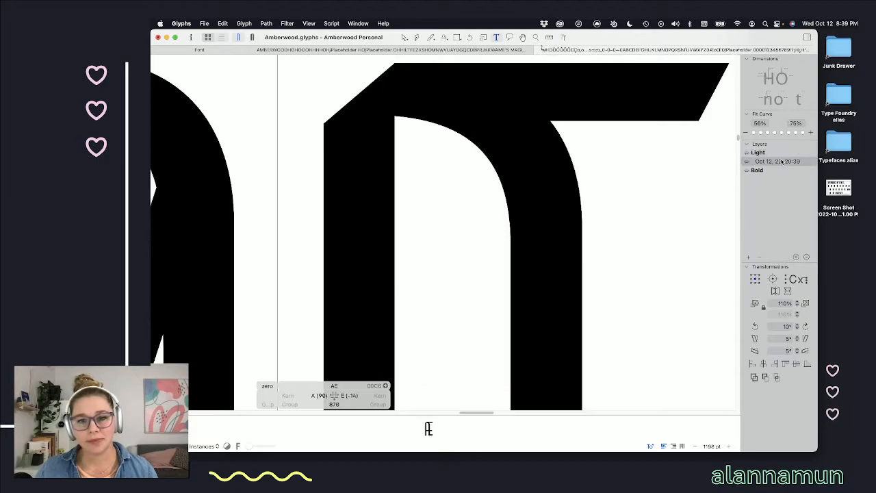
- Compare the filled Light Æ with its 20:39 backup layer, close up and at text size, judging the arm-to-curve join
click(773, 154)
click(773, 162)
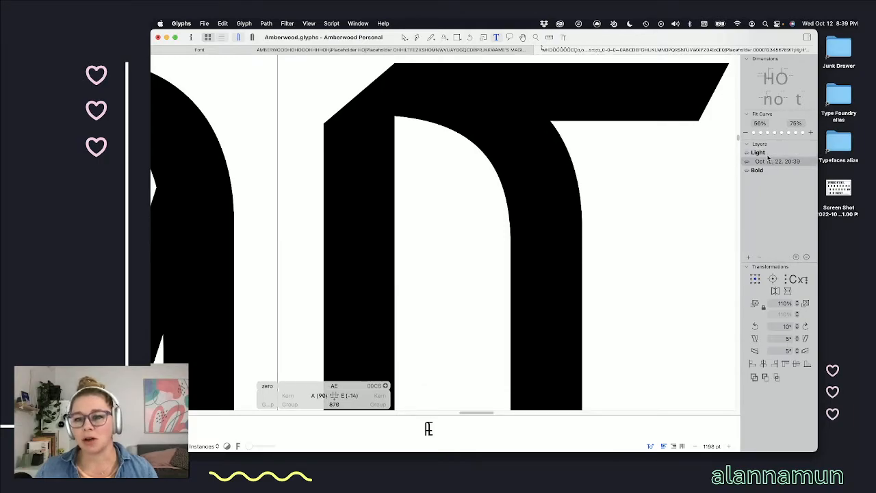
scroll(684, 182, up, 2)
scroll(681, 182, up, 1)
scroll(680, 182, up, 1)
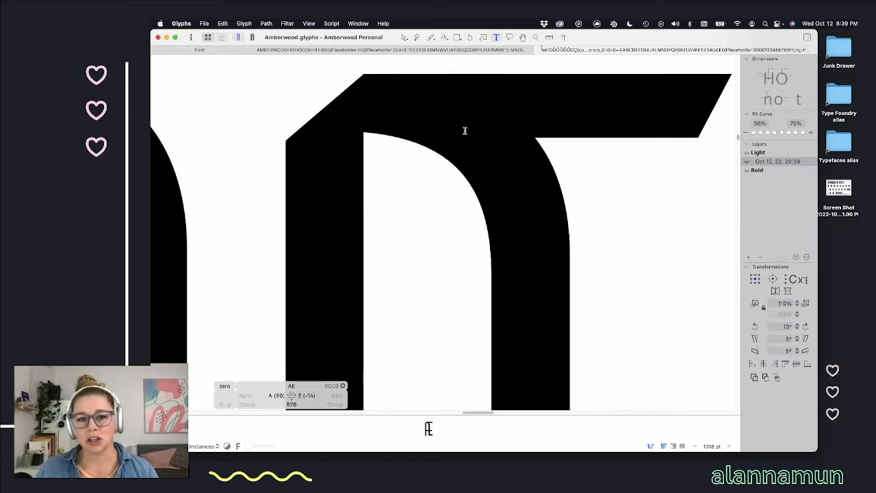
click(766, 155)
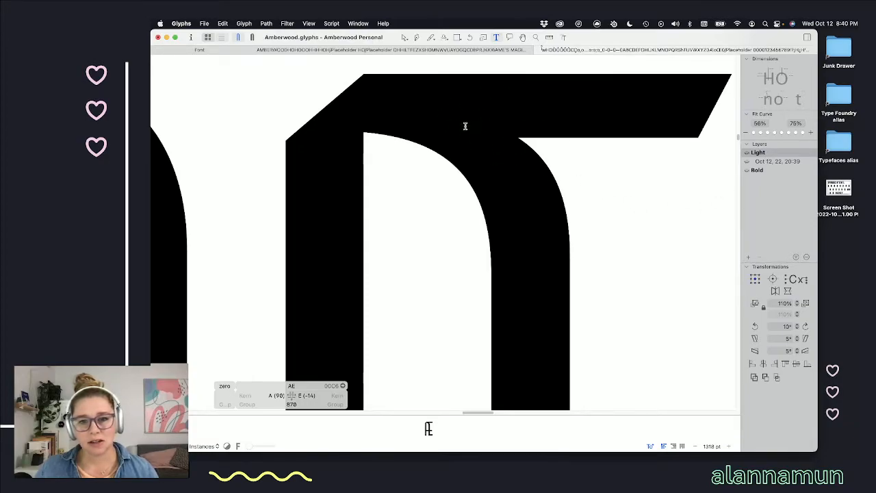
scroll(646, 229, down, 5)
scroll(636, 246, down, 3)
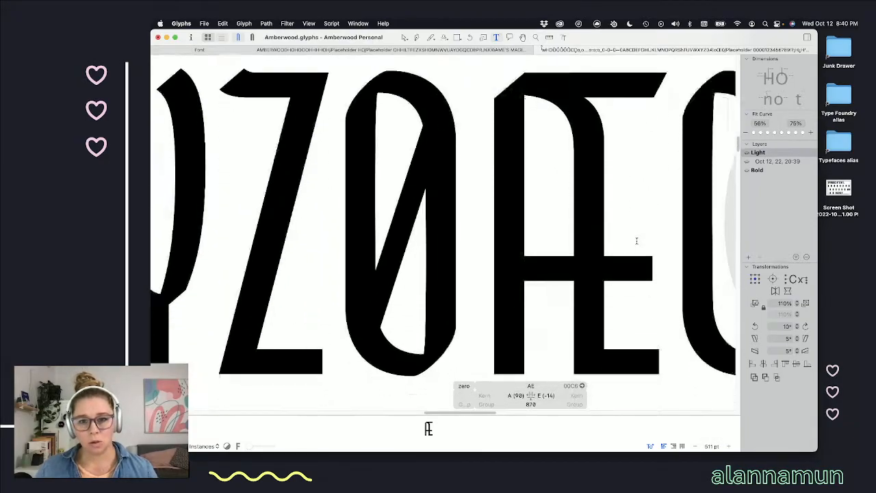
click(761, 161)
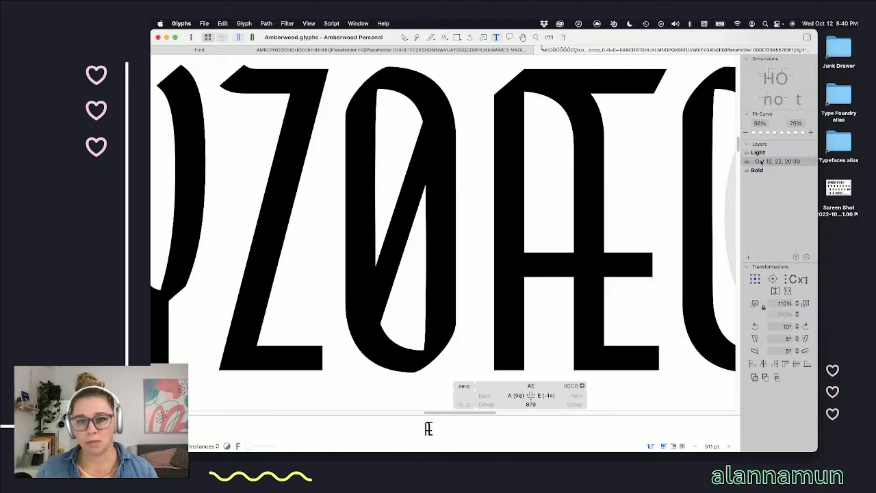
click(763, 153)
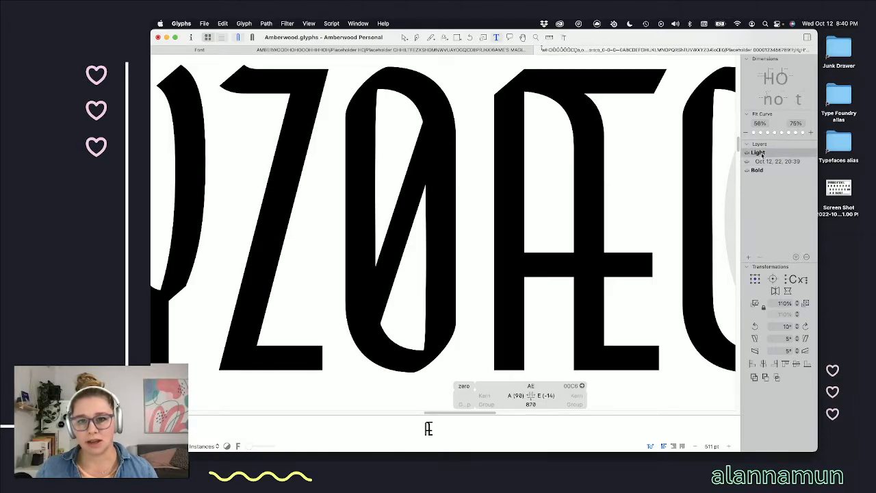
scroll(646, 198, down, 5)
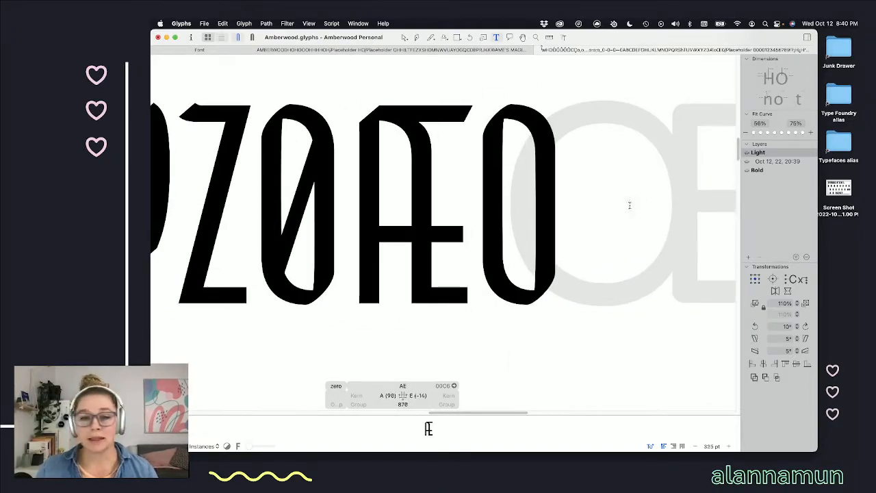
- Copy the Light O's outlines into the empty Œ glyph as its bowl
click(595, 198)
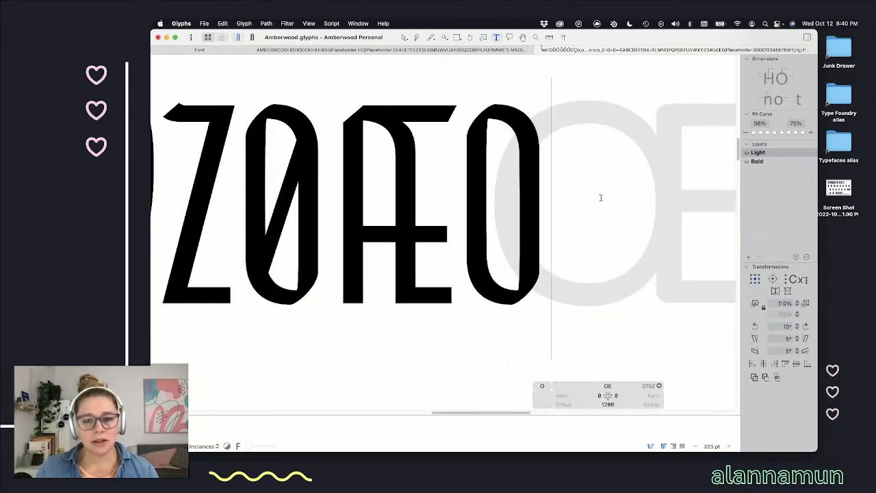
key(Escape)
drag(571, 85, 460, 333)
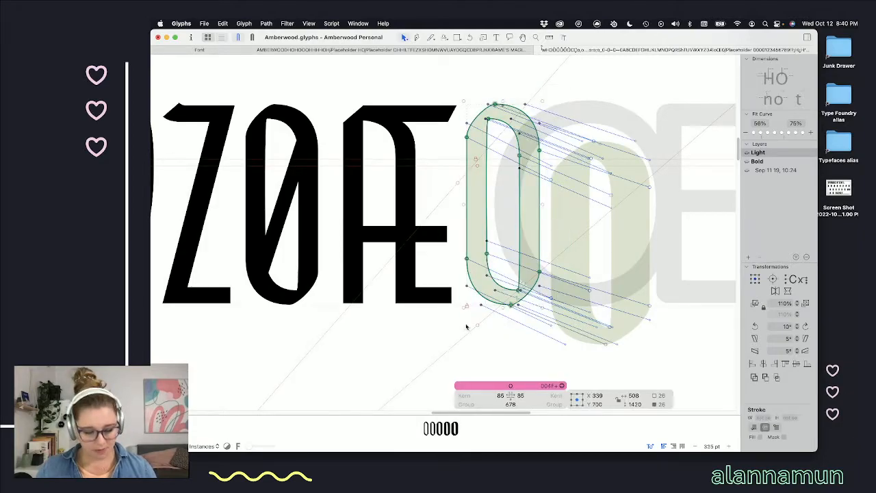
double_click(651, 224)
key(super+v)
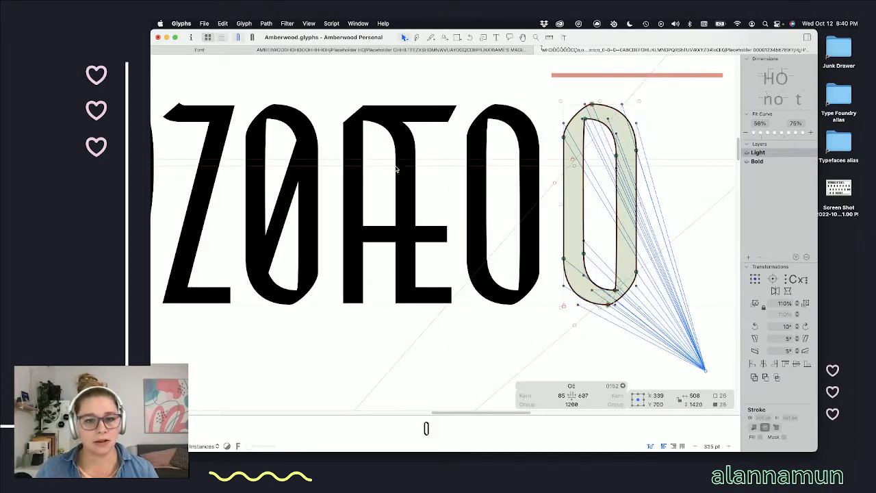
- Copy the three right-hand arms from the Light Æ and paste them into the Œ over the bowl
double_click(396, 169)
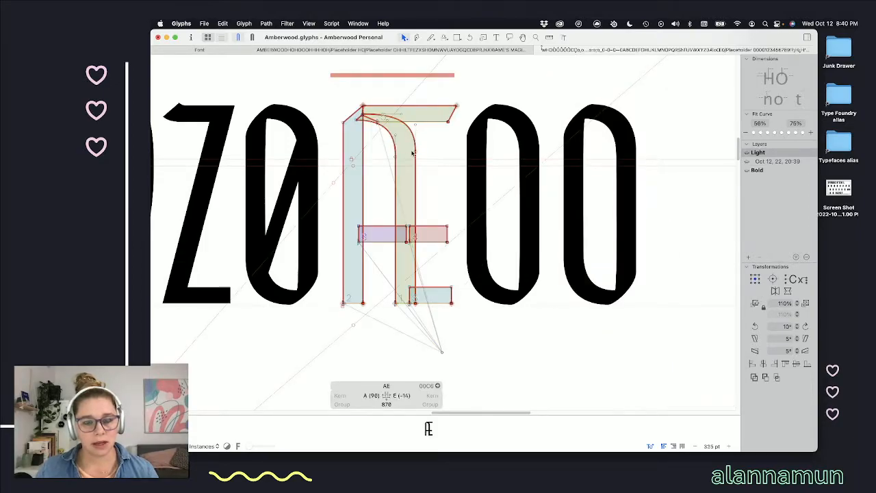
key(super+a)
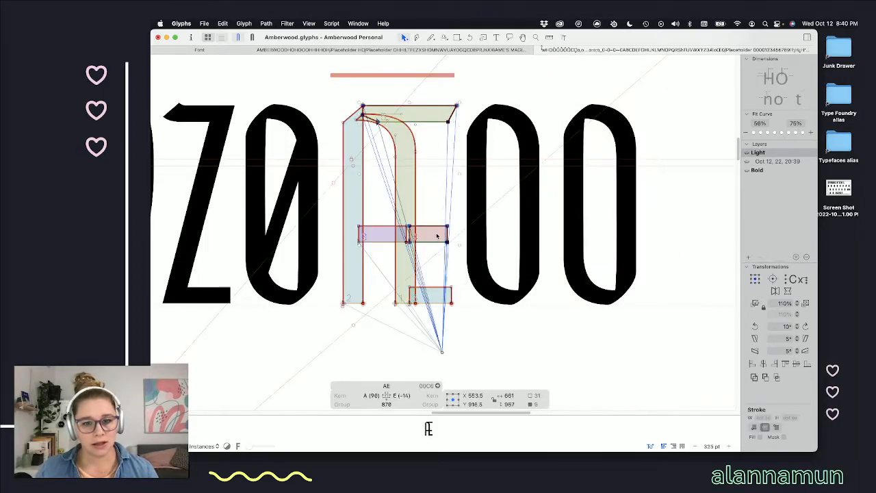
click(438, 293)
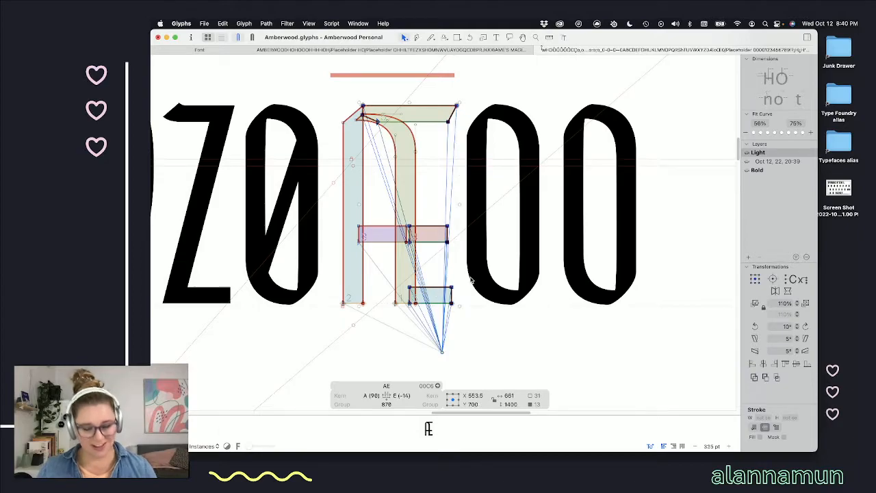
double_click(577, 237)
key(super+v)
key(space)
scroll(645, 239, up, 3)
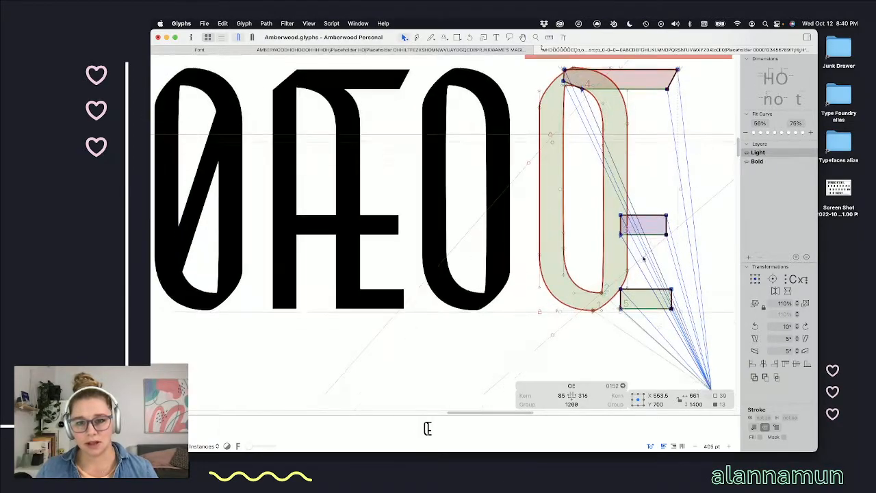
- Extend the Œ's bottom arm into the bowl by moving its left edge to X 454
scroll(636, 260, down, 1)
click(622, 269)
click(620, 267)
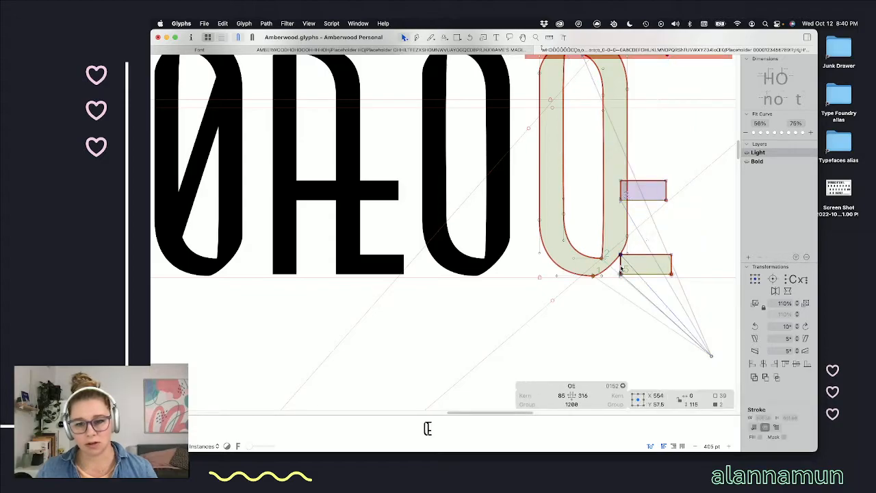
key(shift+Left)
key(shift+Left)
key(shift+Left)
key(shift+Left)
key(shift+Left)
key(shift+Left)
key(shift+Left)
key(shift+Left)
key(shift+Left)
key(shift+Left)
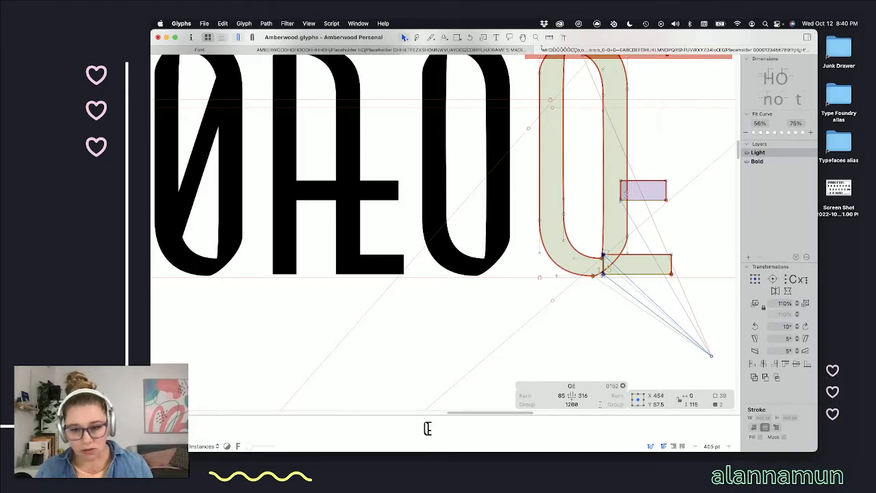
- Link the Œ's left sidebearing to O and its right sidebearing to E
click(558, 395)
text(0)
click(581, 396)
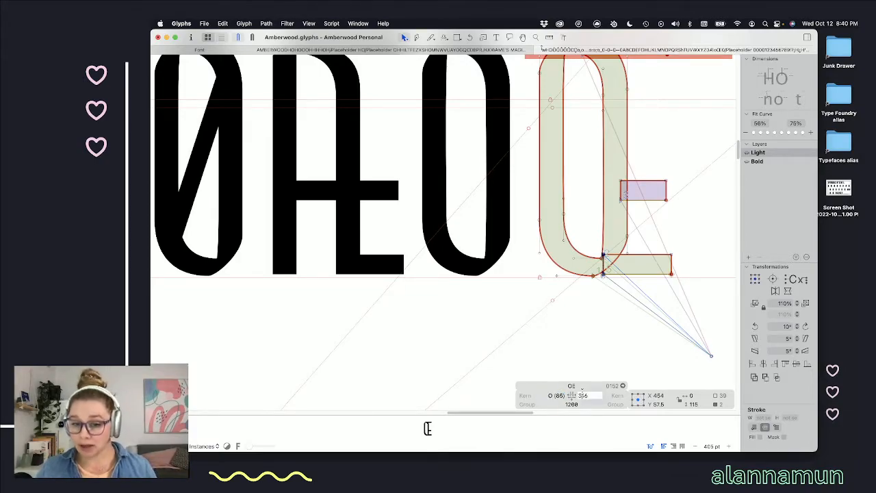
key(Return)
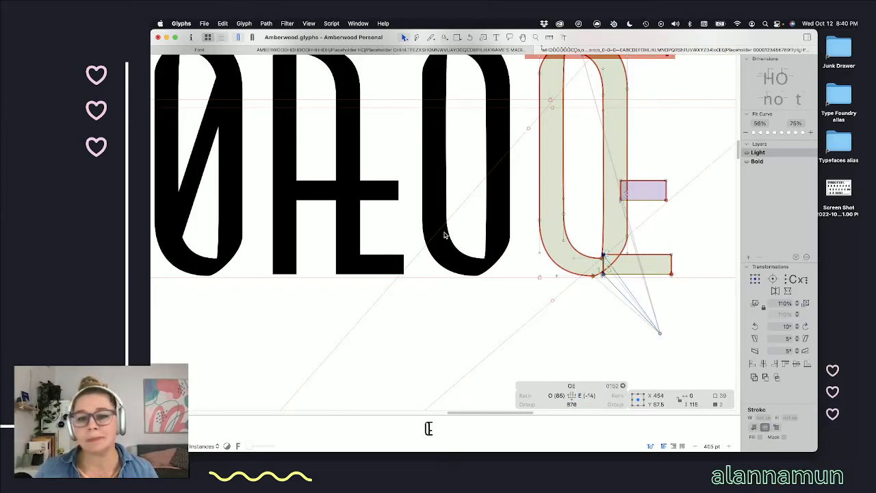
- Move the two left-end nodes of the Œ's top arm right until the upper one sits beneath the bowl's top node
scroll(564, 205, up, 3)
key(space)
scroll(671, 193, up, 1)
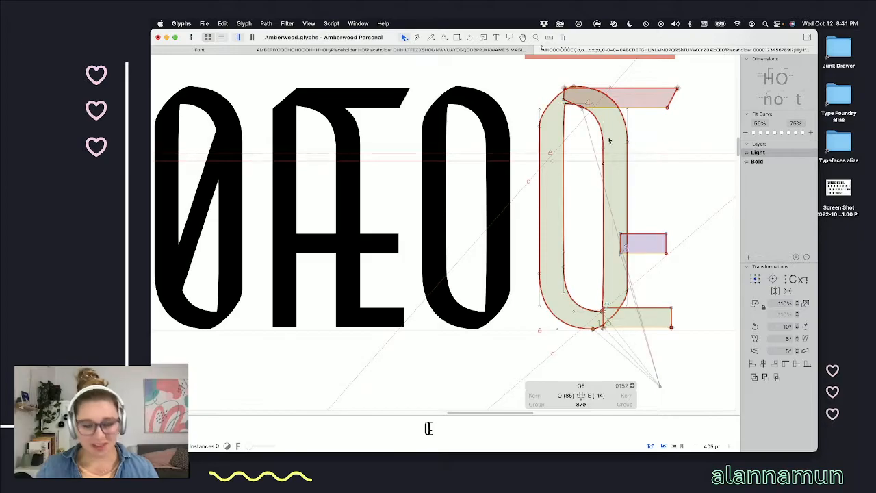
scroll(629, 149, up, 2)
scroll(569, 123, up, 5)
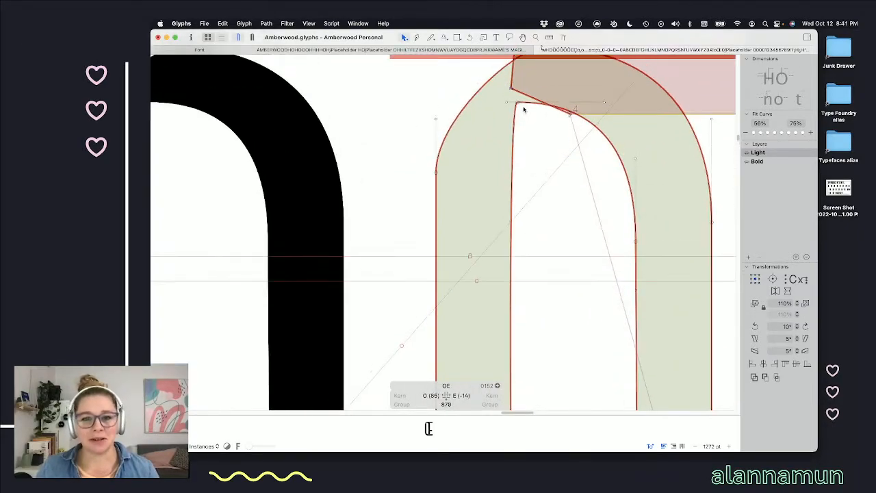
click(514, 102)
key(Right)
key(Right)
key(Right)
key(Right)
key(Right)
key(Right)
key(Right)
key(Right)
key(Right)
key(Right)
key(Right)
key(Right)
key(Right)
key(Right)
key(Right)
key(Right)
key(Right)
key(Right)
key(Right)
key(Right)
key(Right)
key(Right)
key(Right)
key(Right)
click(556, 167)
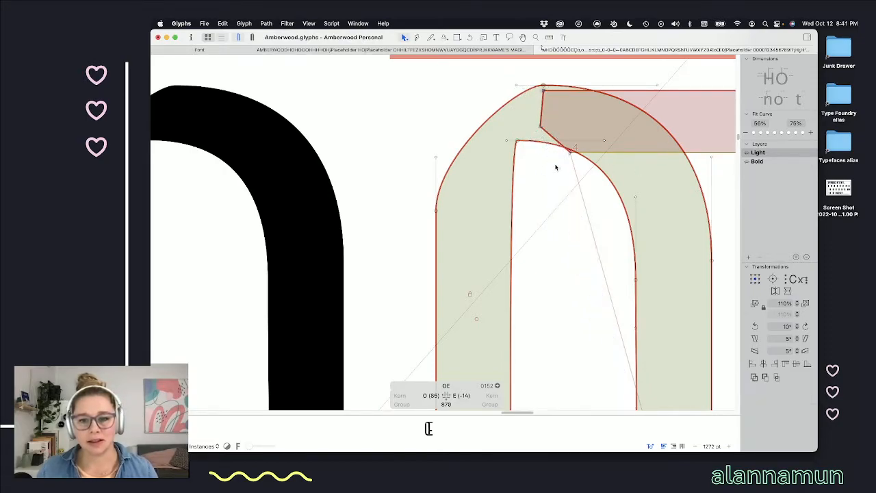
- Shift the top arm's lower node inside the bowl right to X 392 and preview the filled Œ
click(570, 151)
key(Right)
key(Right)
key(Right)
key(Right)
key(Right)
key(Right)
key(Right)
key(Right)
key(Right)
key(Right)
key(Right)
key(Right)
key(Right)
key(Right)
key(Right)
key(Right)
key(Right)
key(Right)
key(Right)
key(Right)
key(space)
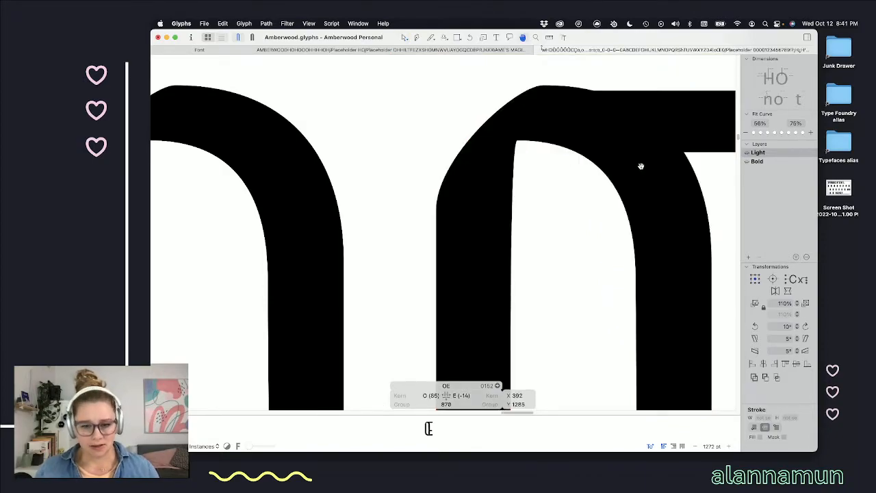
- Lower the bowl's outer and inner top nodes and upper-left curve handle by 10 units, and preview the flattened join with the arm
scroll(563, 140, up, 3)
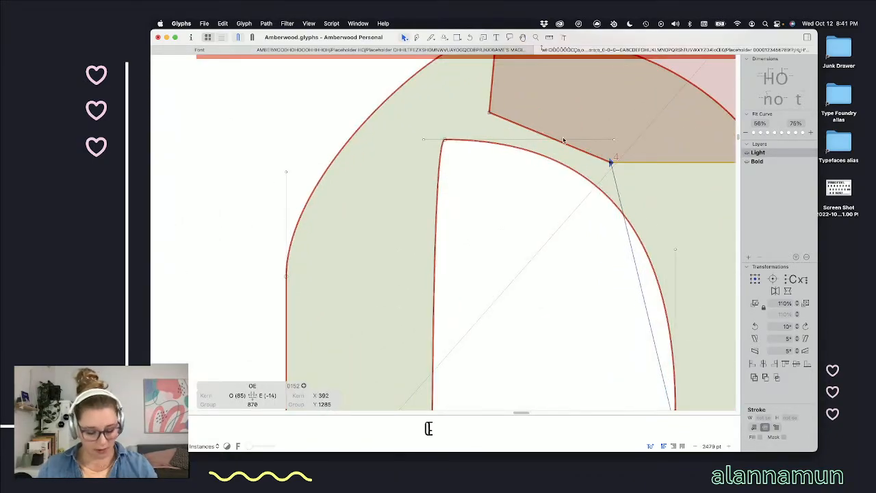
scroll(506, 231, up, 4)
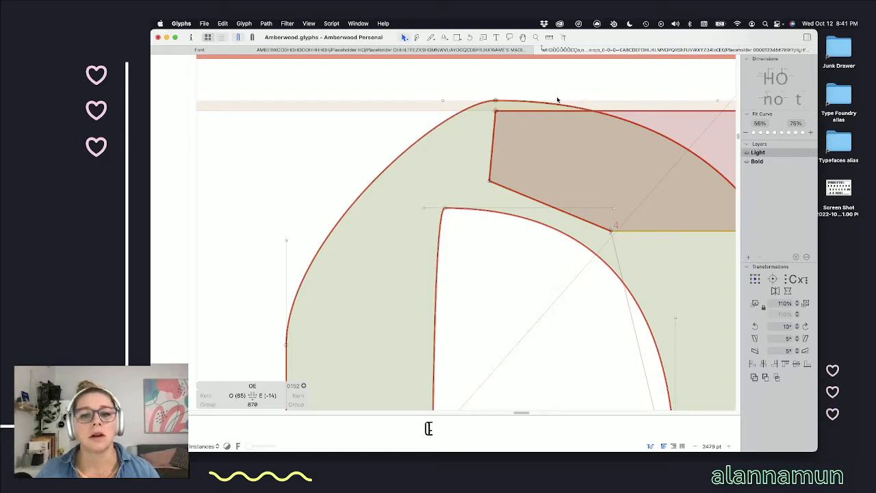
drag(432, 87, 512, 107)
drag(470, 189, 268, 277)
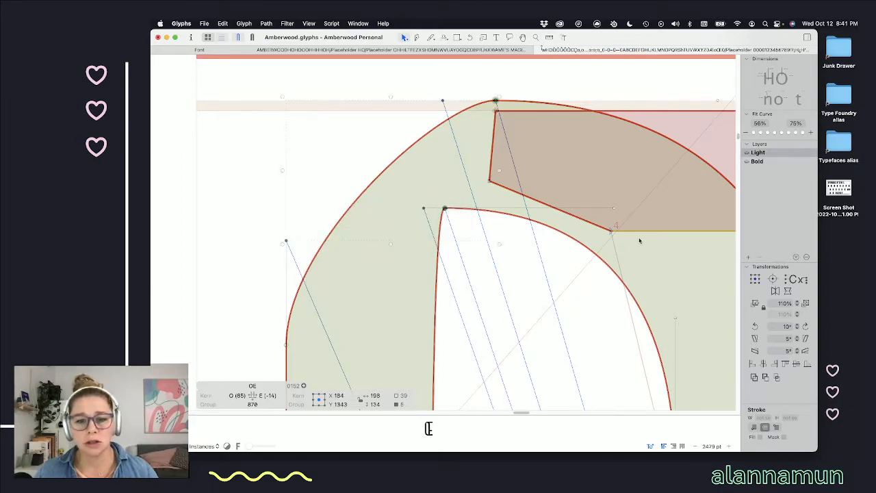
scroll(640, 240, right, 3)
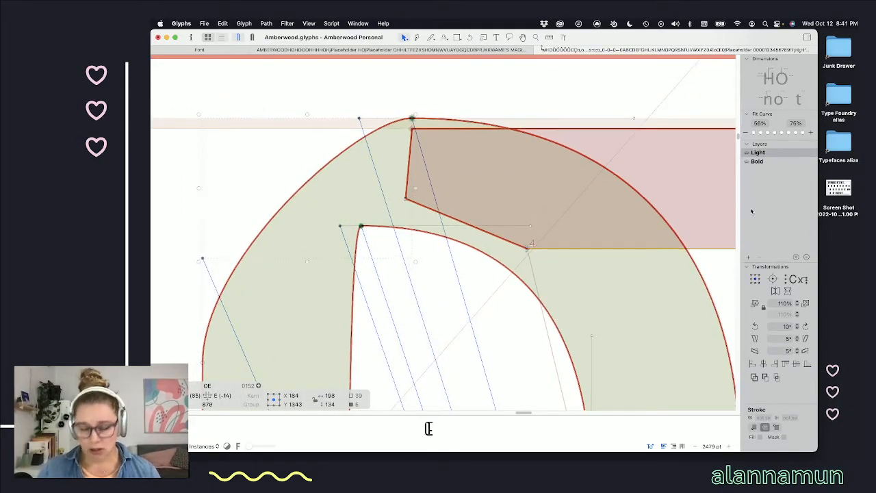
key(shift+Down)
key(space)
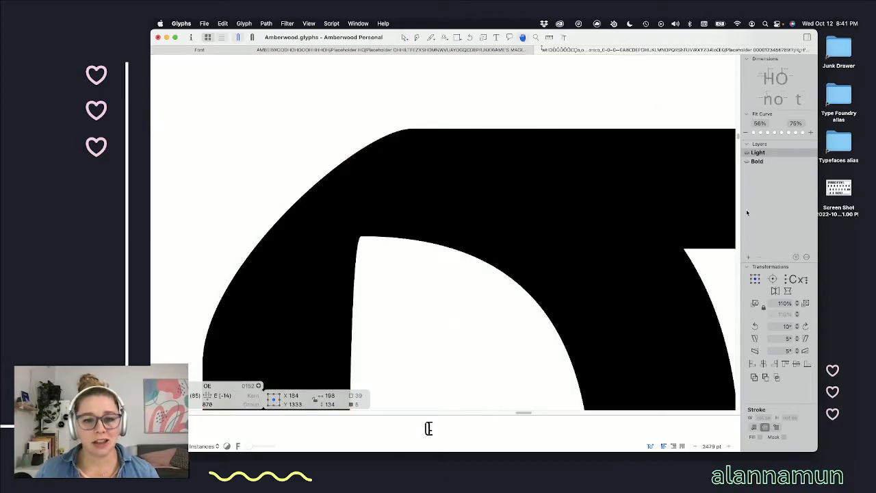
scroll(540, 176, down, 5)
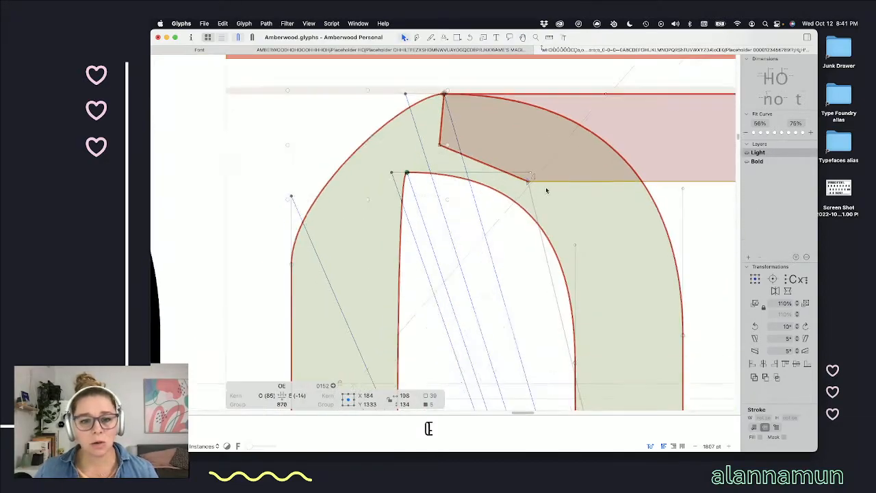
scroll(545, 192, down, 3)
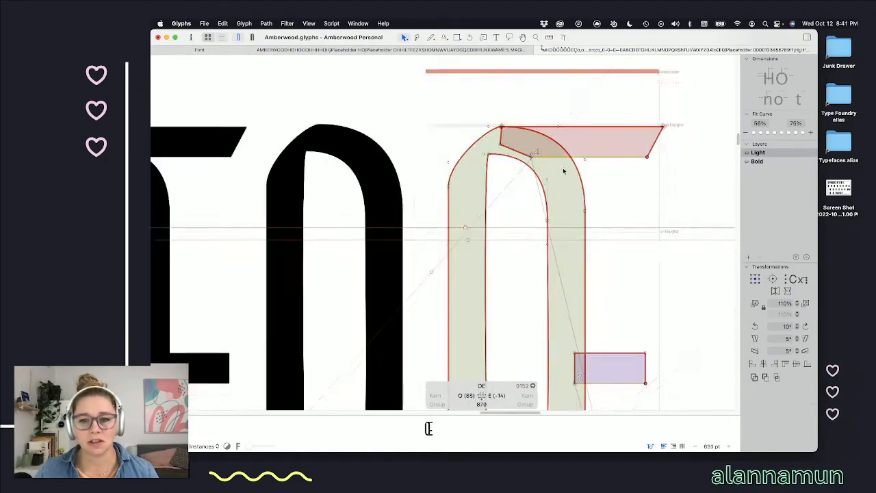
key(space)
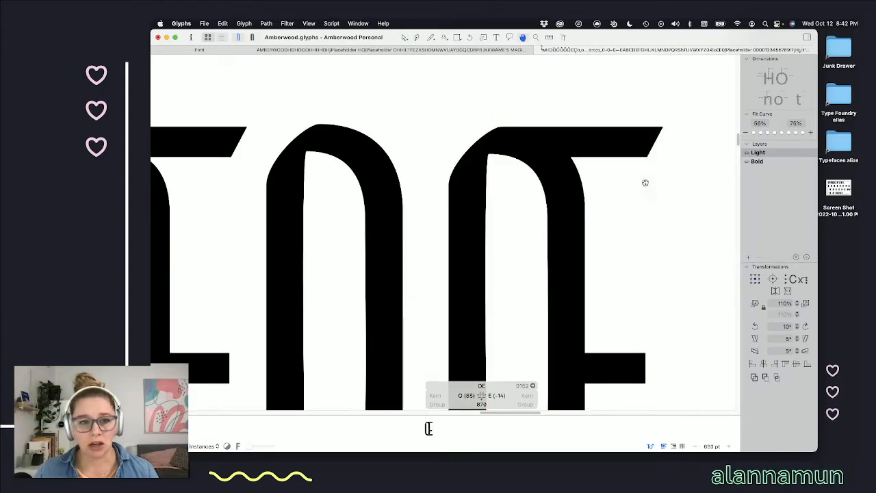
- Raise the bowl's outer and inner bottom nodes and lower-right curve handle by 10 units, and preview the join
scroll(641, 188, down, 3)
scroll(639, 194, down, 5)
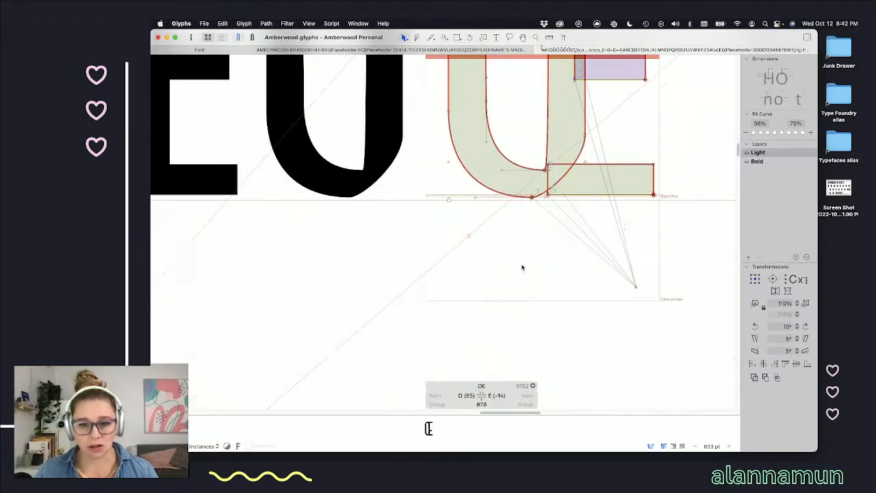
scroll(516, 213, up, 3)
click(529, 189)
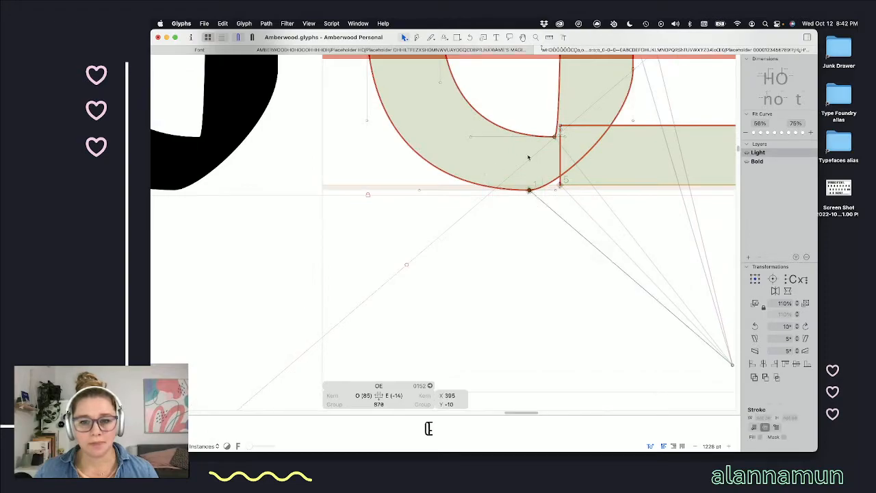
shift+click(554, 137)
shift+click(633, 120)
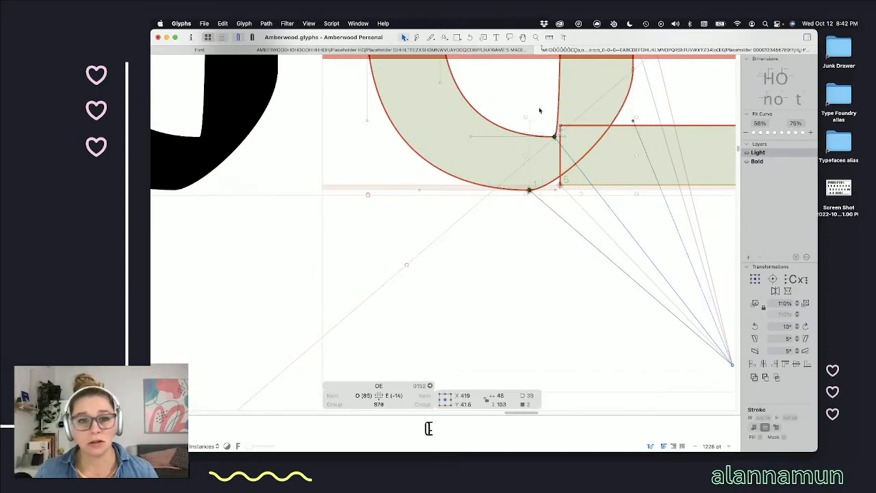
key(shift+Up)
key(space)
- Add a node at X 454, Y 71 on the bottom arm's left edge and move the arm's lower-left corner to X 393, Y 0
click(568, 151)
click(560, 149)
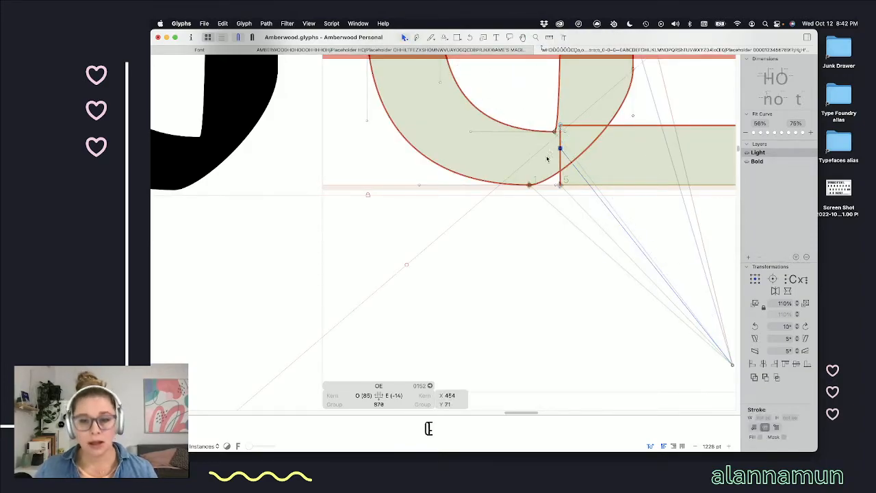
drag(561, 185, 528, 190)
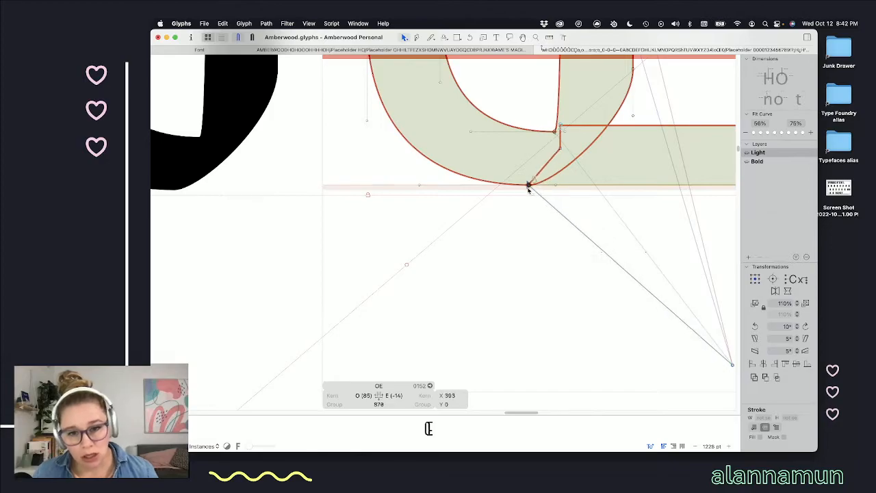
- Review the filled Light Œ beside the Æ, O and zero in the text line
key(space)
scroll(568, 188, down, 5)
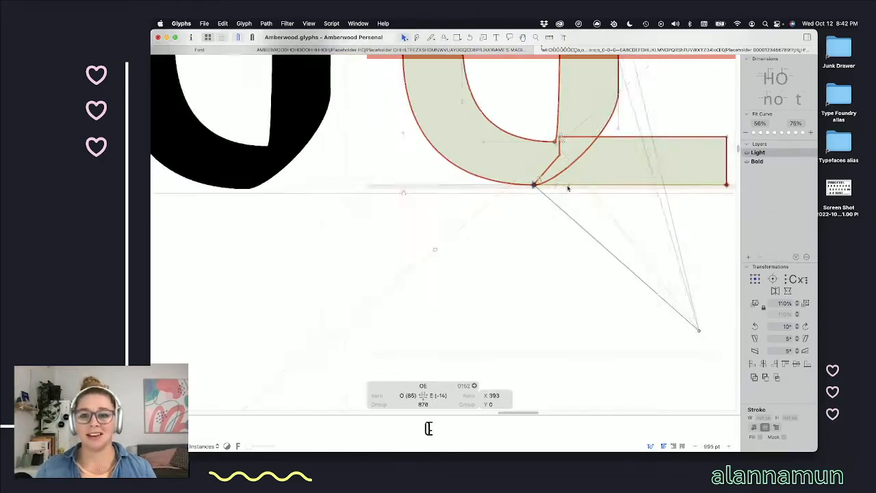
scroll(566, 189, down, 5)
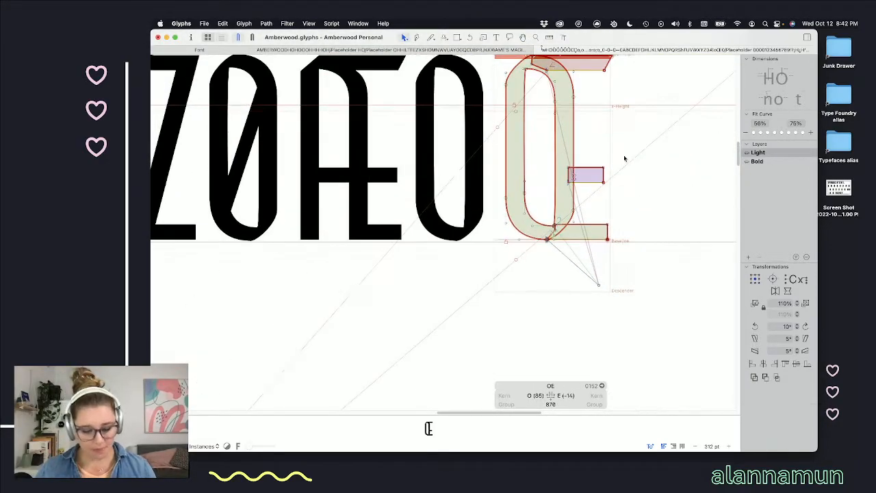
key(t)
scroll(621, 162, up, 3)
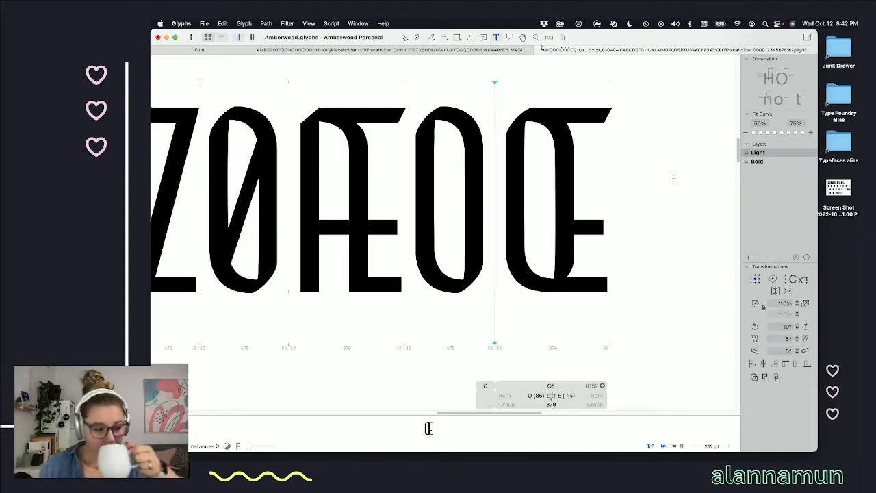
scroll(625, 199, down, 1)
click(616, 198)
click(512, 179)
scroll(522, 184, down, 2)
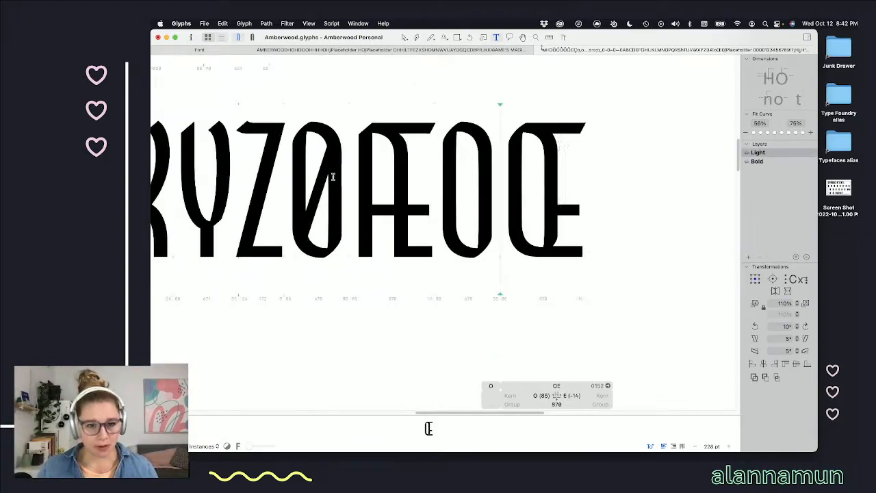
- Switch to the Bold master and insert a reference A before the zero
click(349, 175)
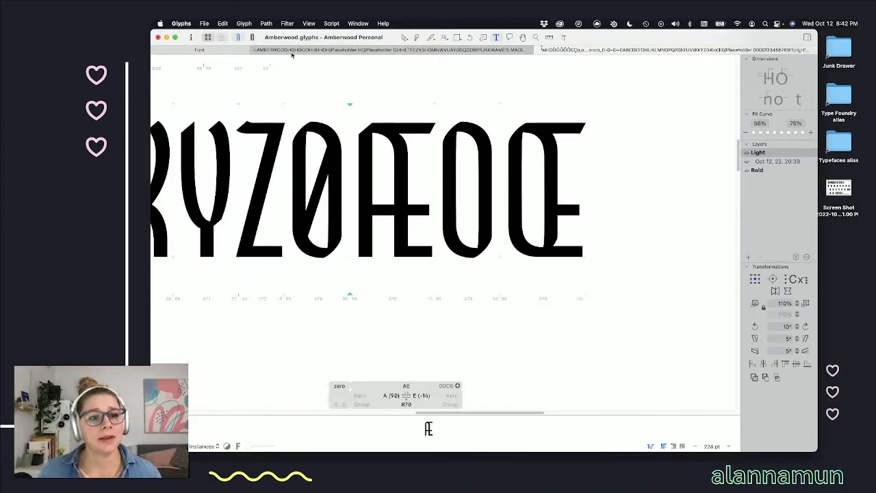
key(super+2)
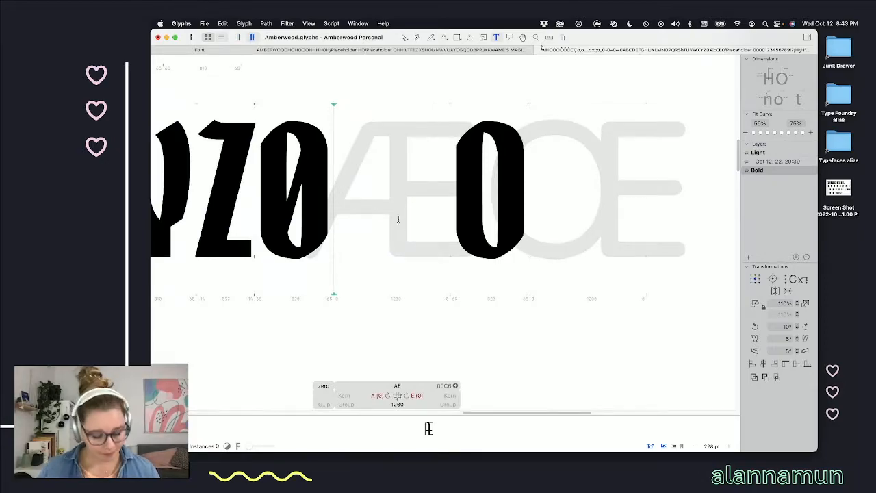
scroll(399, 217, down, 4)
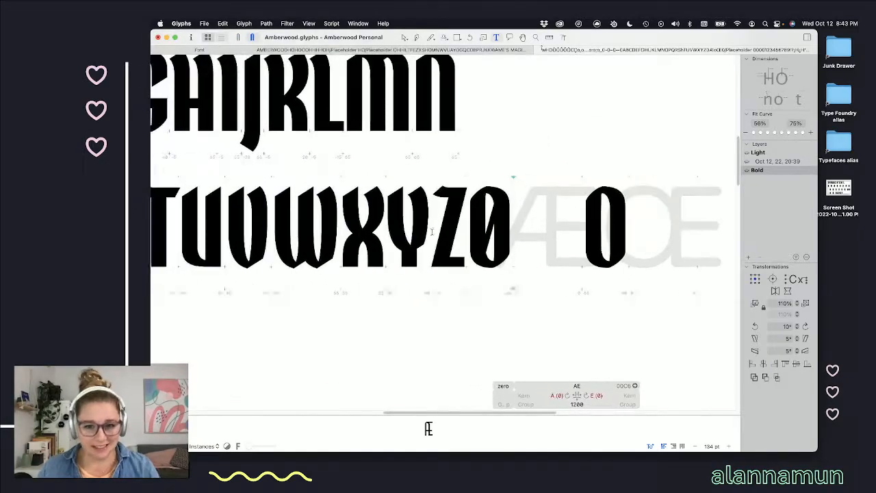
click(480, 235)
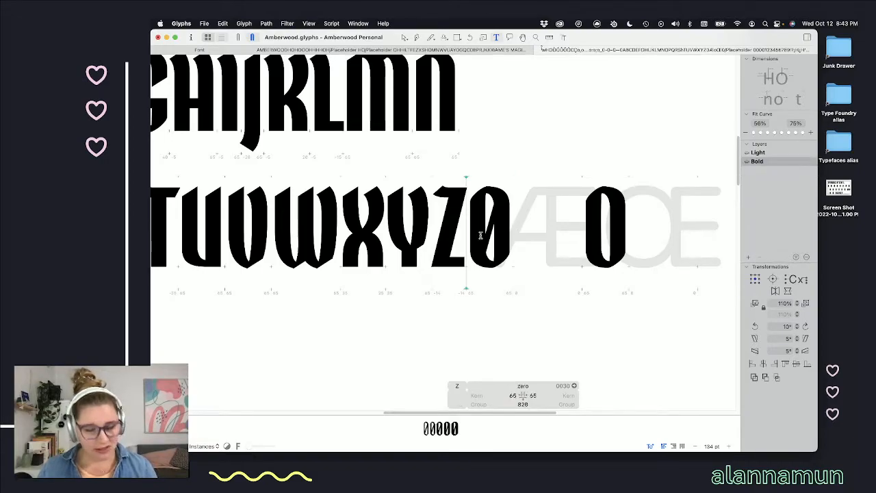
text(A)
- Copy all of the Bold A's outlines and paste them into the empty Bold Æ glyph
scroll(510, 231, up, 2)
key(Escape)
drag(551, 143, 416, 319)
key(super+c)
double_click(602, 241)
key(super+v)
- Copy all of the Bold E's outlines and paste them into the Bold Æ over the A's shapes
scroll(602, 241, right, 3)
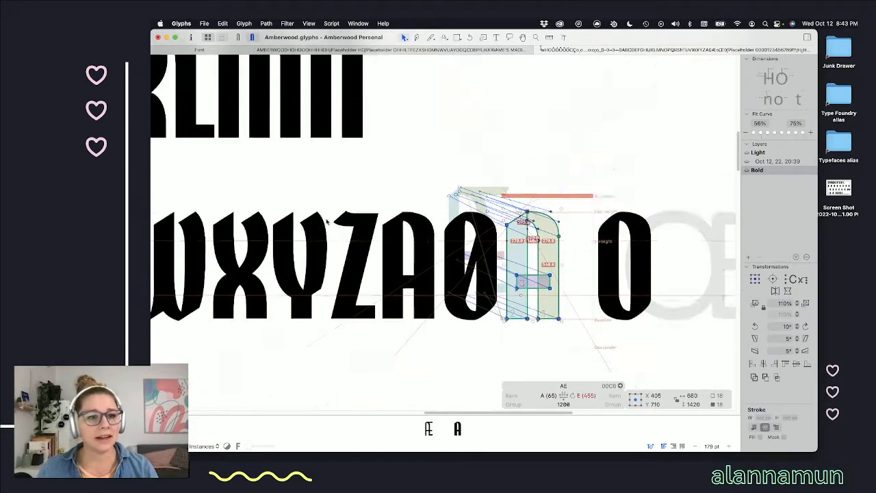
scroll(326, 221, up, 5)
scroll(327, 221, left, 10)
double_click(381, 187)
drag(449, 115, 308, 299)
scroll(322, 301, right, 5)
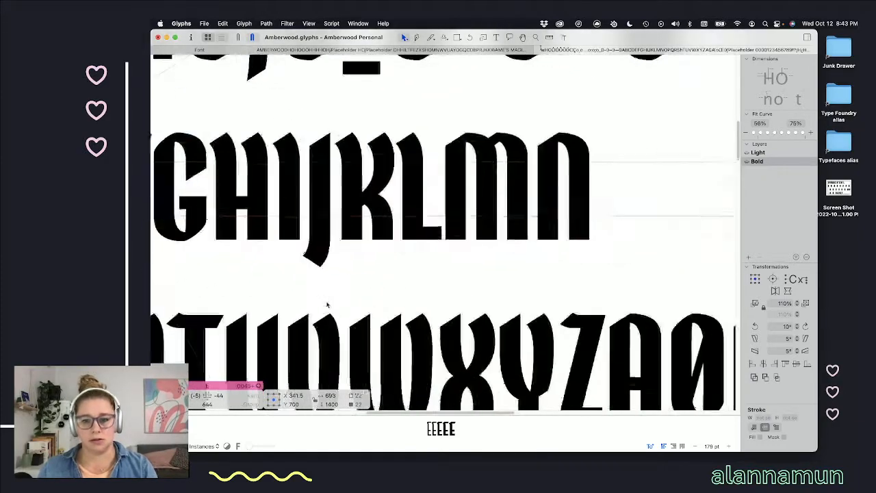
scroll(327, 305, right, 6)
scroll(328, 305, down, 2)
key(super+plus)
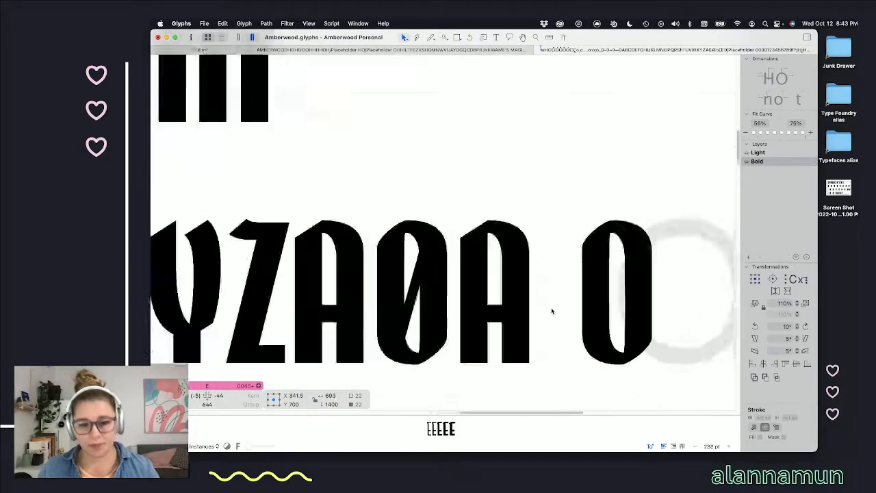
scroll(552, 310, up, 3)
double_click(514, 294)
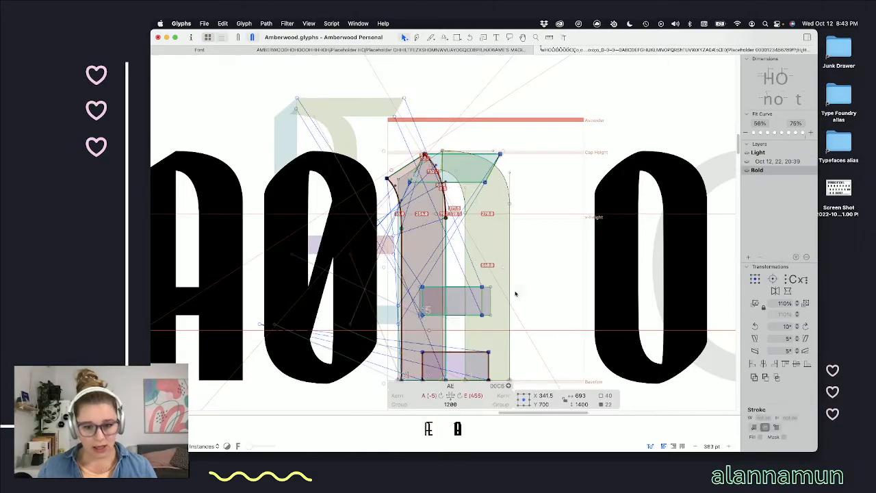
- Shift the pasted E outlines right to X 731.5, aligning the E's stem with the outer edge of the A's right stem
key(shift+Right)
key(shift+Right)
key(shift+Right)
key(shift+Right)
key(shift+Right)
key(shift+Right)
key(shift+Right)
key(shift+Right)
key(shift+Right)
key(shift+Right)
key(shift+Right)
key(shift+Right)
key(shift+Right)
key(shift+Right)
key(shift+Right)
key(shift+Right)
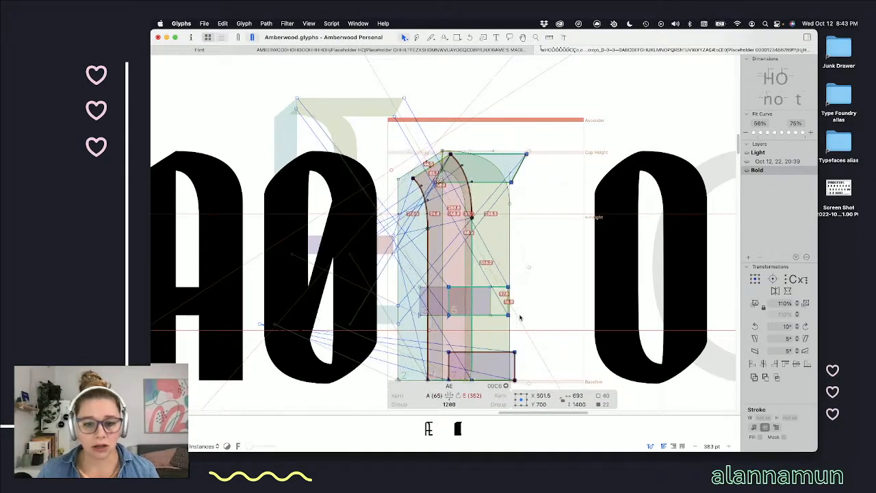
key(shift+Right)
key(shift+Right)
key(shift+Right)
key(shift+Right)
key(shift+Right)
key(shift+Right)
key(shift+Right)
key(shift+Right)
key(shift+Right)
key(shift+Right)
key(shift+Right)
key(shift+Right)
key(shift+Right)
key(shift+Right)
key(shift+Right)
key(shift+Right)
key(shift+Right)
key(shift+Right)
key(shift+Right)
key(shift+Right)
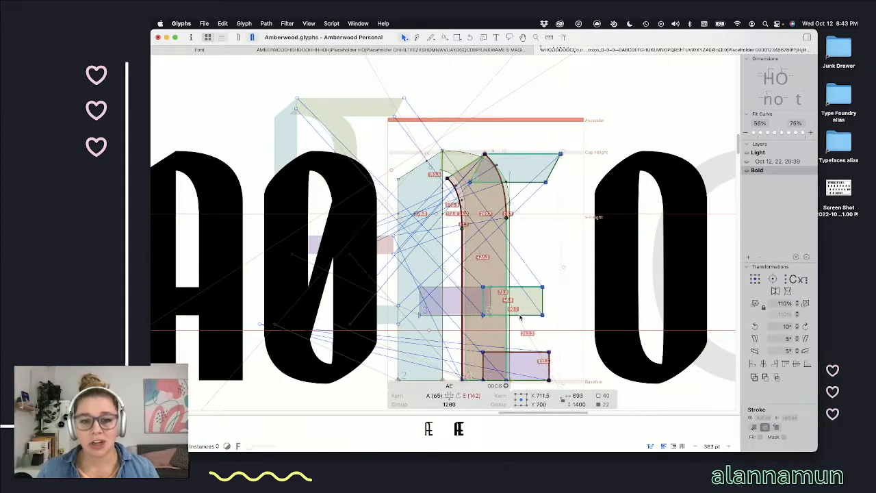
key(shift+Right)
key(shift+Right)
key(shift+Right)
key(shift+Right)
key(shift+Right)
key(shift+Left)
key(shift+Left)
key(shift+Left)
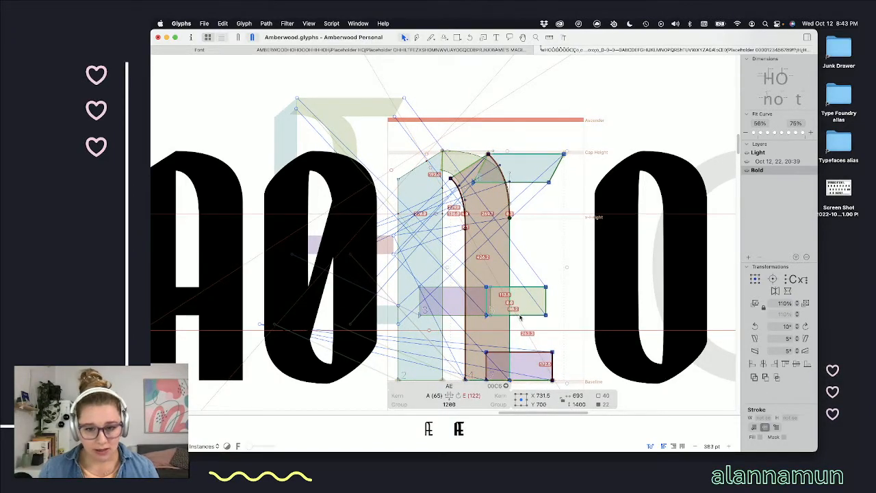
scroll(484, 352, up, 10)
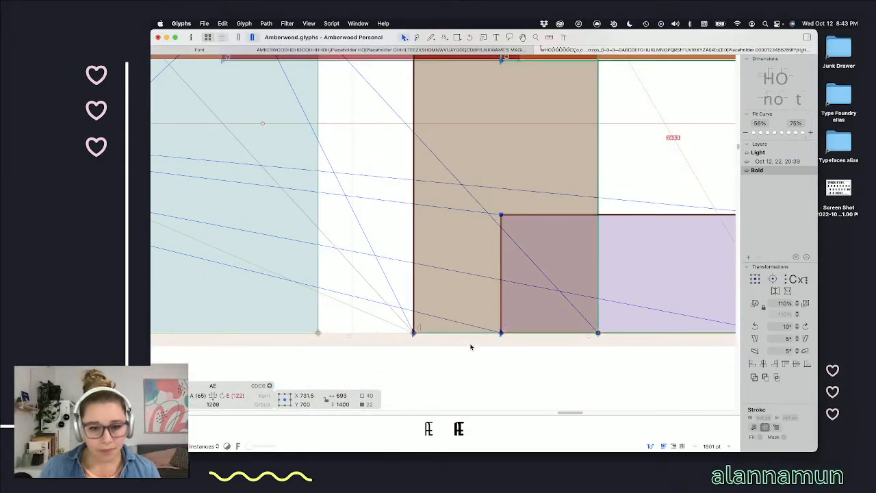
- Delete the E's stem from the Bold Æ, keeping its arms, and update the glyph's metrics from the A and E
scroll(306, 319, down, 8)
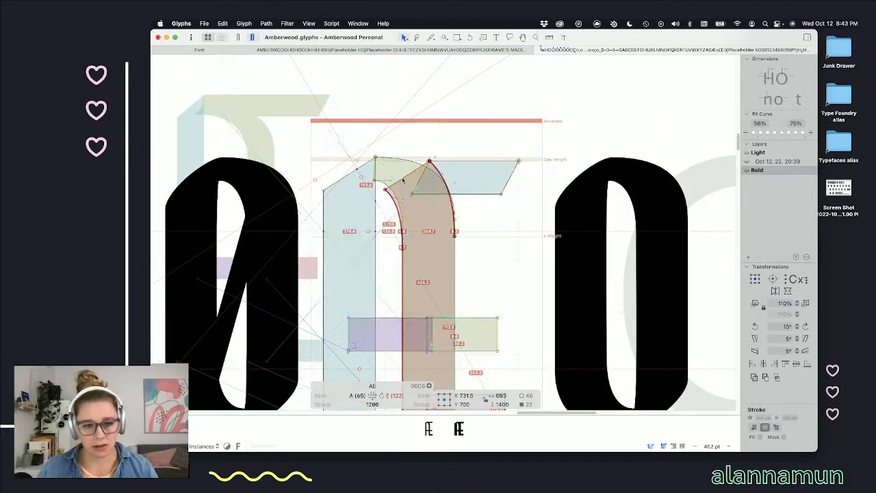
click(424, 194)
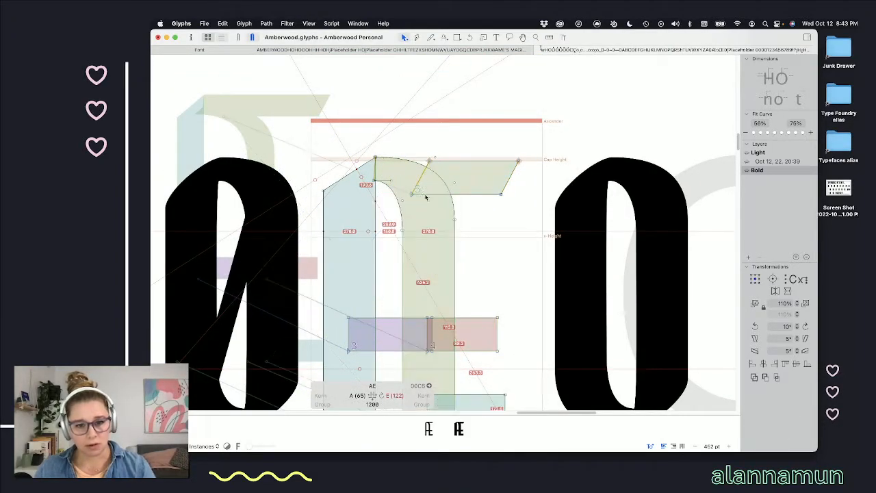
scroll(426, 197, down, 3)
click(381, 395)
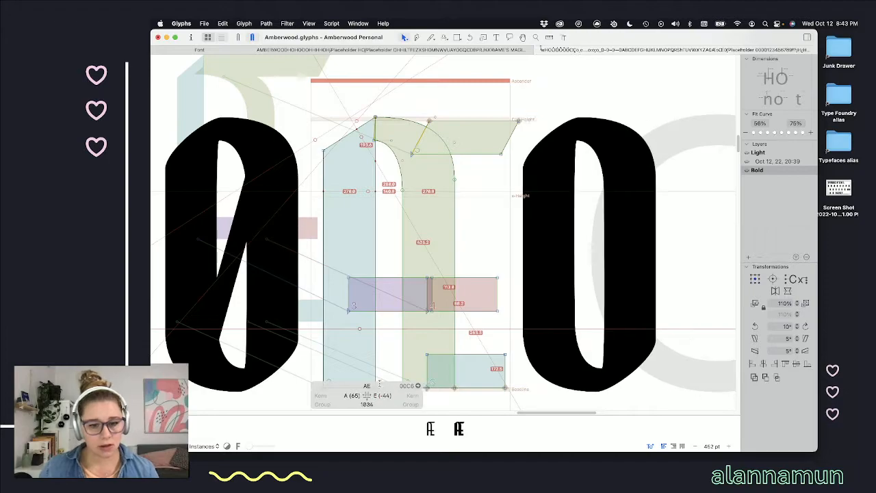
key(space)
- Move the upper-left node of the Bold Æ's top arm left to X 367, Y 1400, inside the A's apex
scroll(416, 140, up, 3)
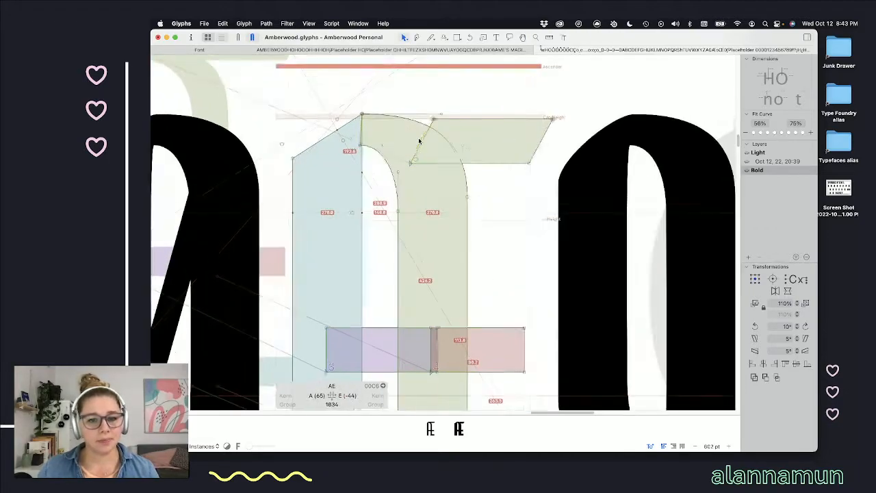
click(433, 119)
drag(433, 120, 370, 119)
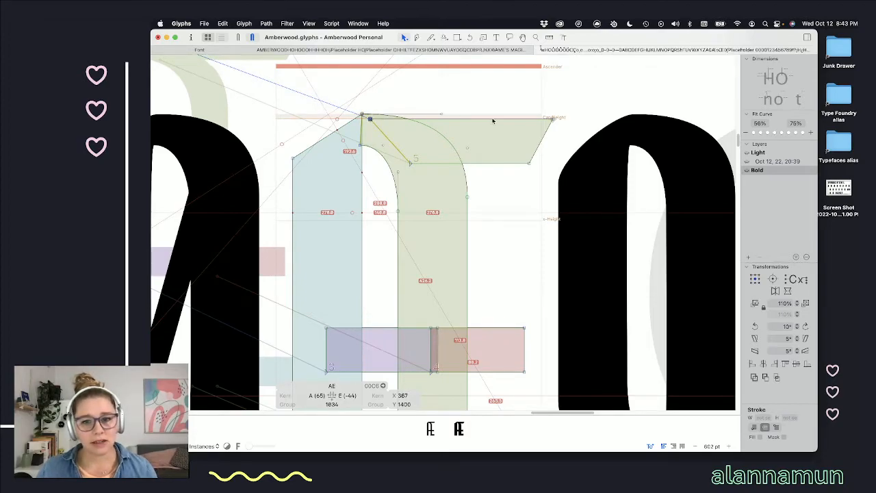
- Examine the reference A's apex against the cap height in the Bold and Light masters
scroll(377, 182, down, 5)
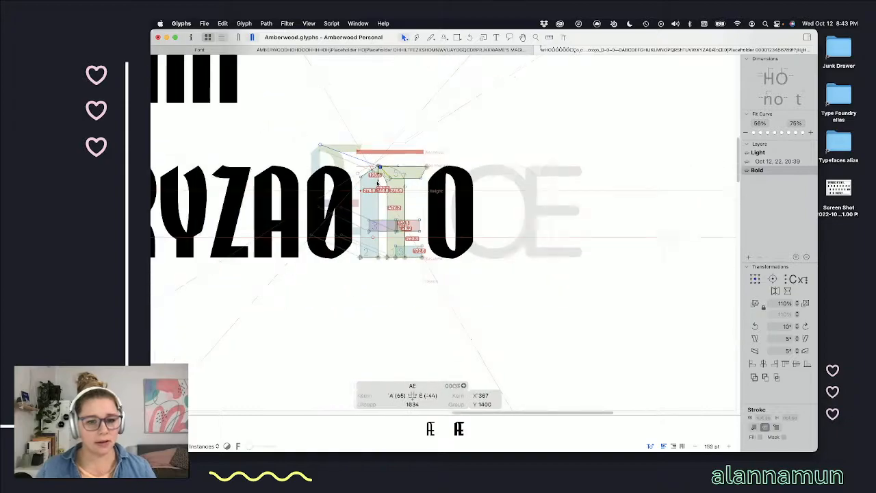
scroll(378, 184, left, 4)
double_click(380, 182)
scroll(379, 181, up, 4)
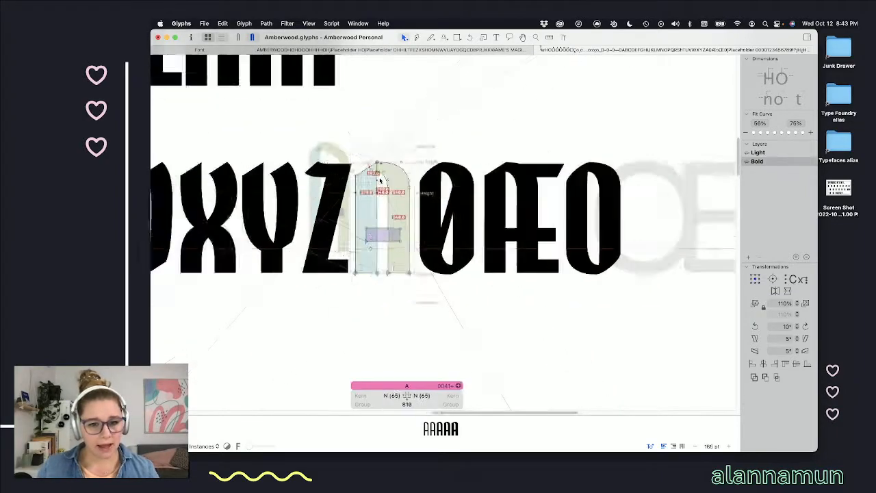
scroll(380, 181, up, 3)
key(super+1)
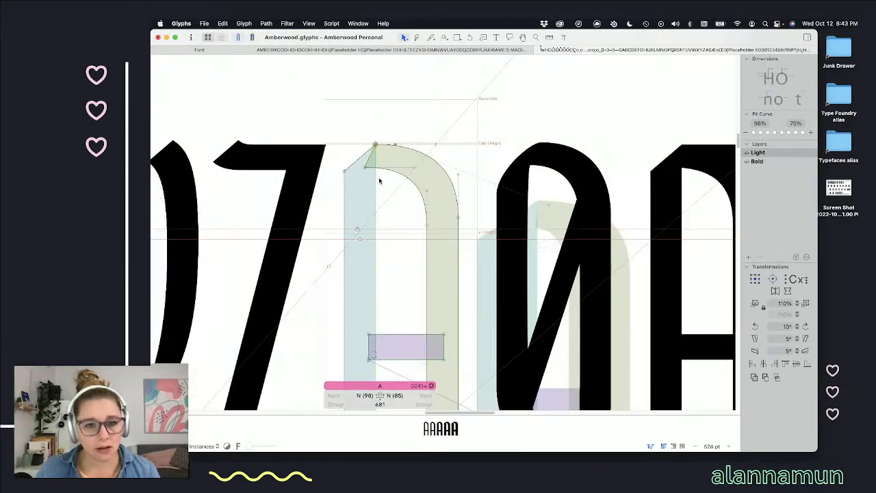
scroll(383, 151, up, 6)
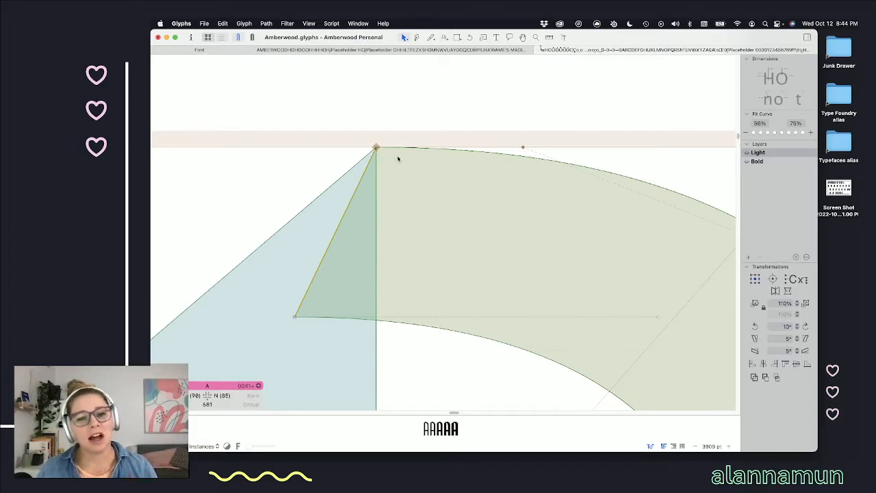
scroll(419, 190, down, 10)
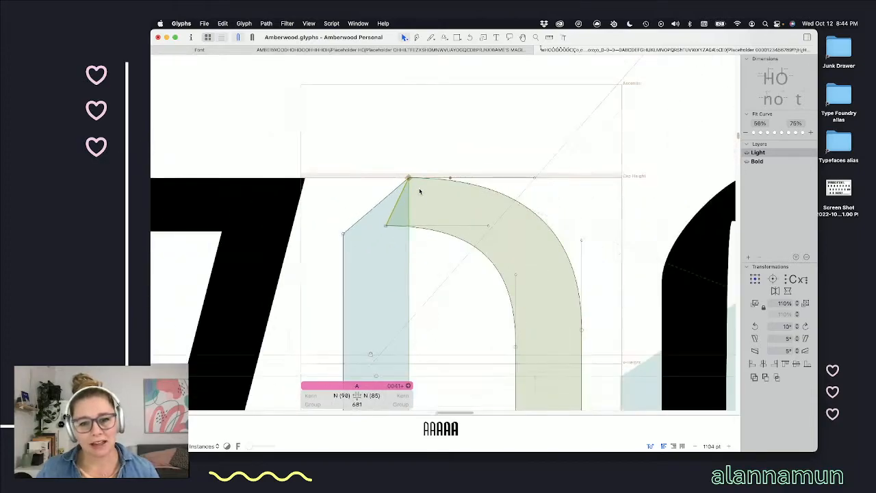
scroll(420, 190, down, 4)
key(space)
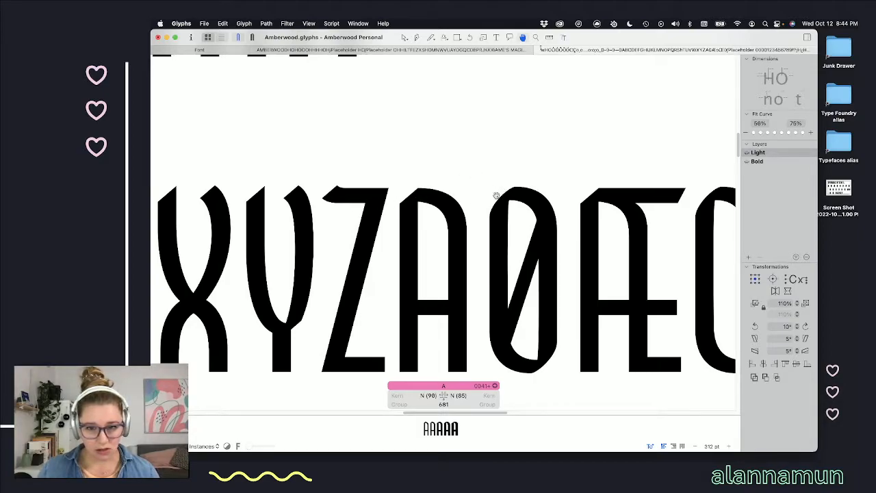
- Raise the Light A's apex, shoulder and upper curve nodes together by 10 units to add overshoot
double_click(433, 198)
scroll(419, 198, up, 5)
drag(565, 154, 362, 326)
key(shift+Up)
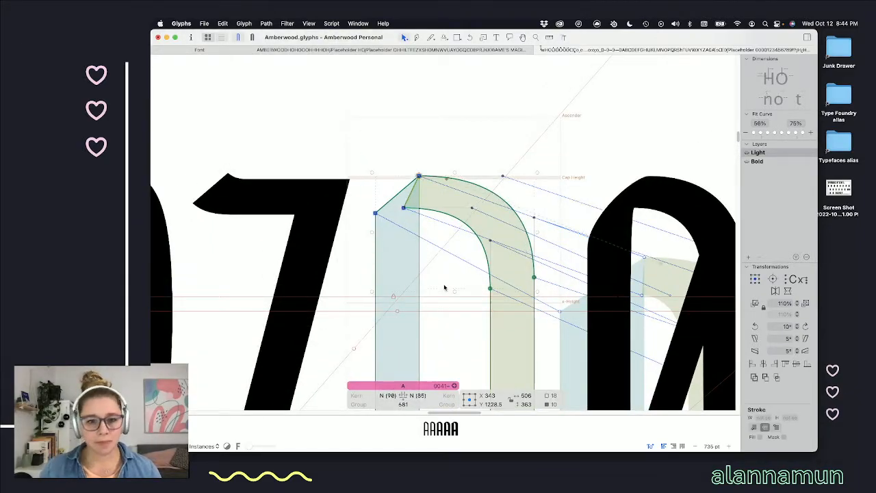
- Preview the filled A in the Light and Bold masters and compare it with the zero and Æ
key(space)
scroll(547, 178, down, 5)
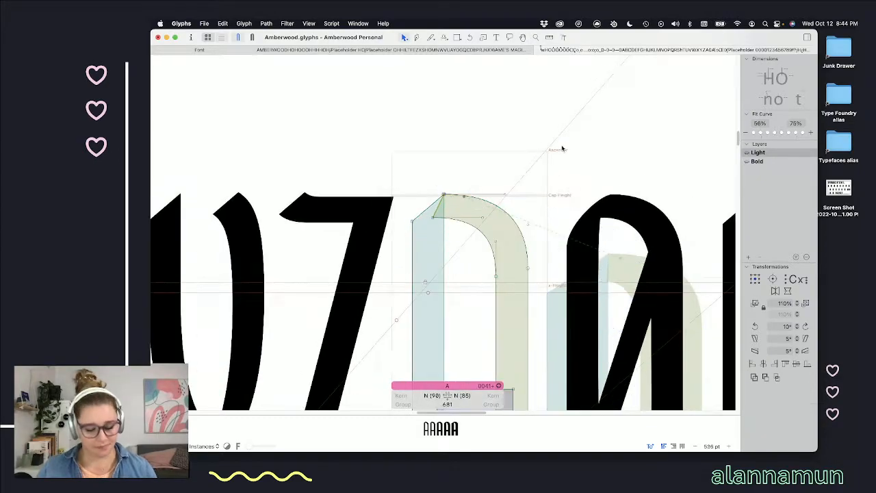
key(t)
scroll(503, 177, up, 3)
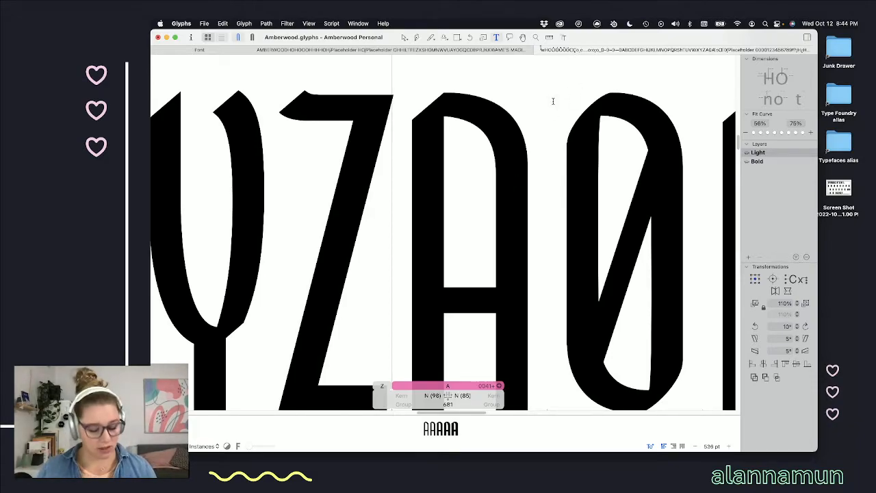
key(super+2)
scroll(536, 126, down, 3)
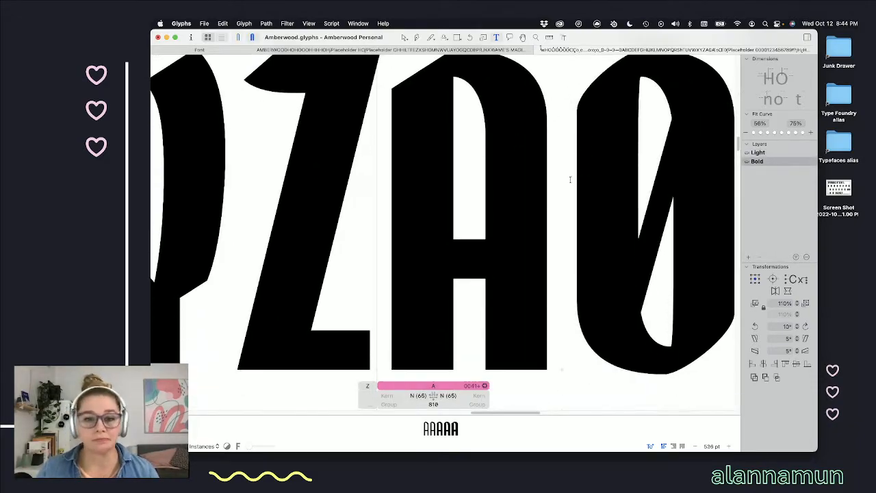
scroll(464, 179, down, 2)
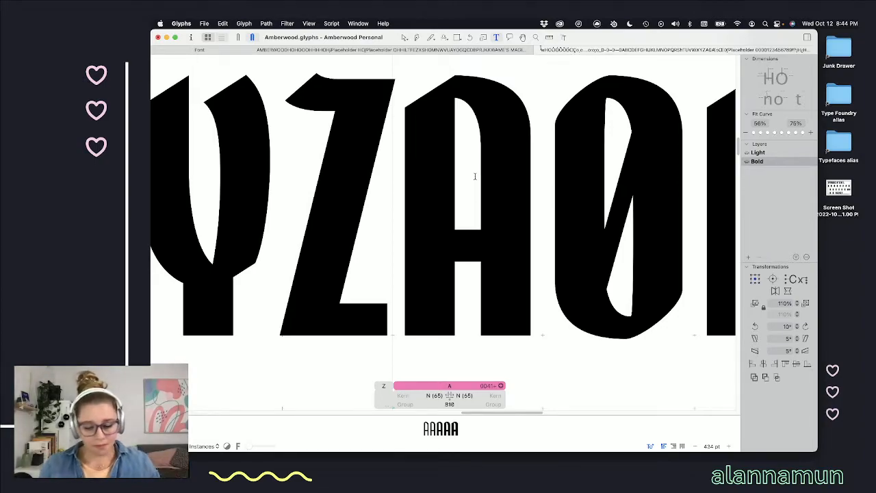
scroll(474, 176, right, 5)
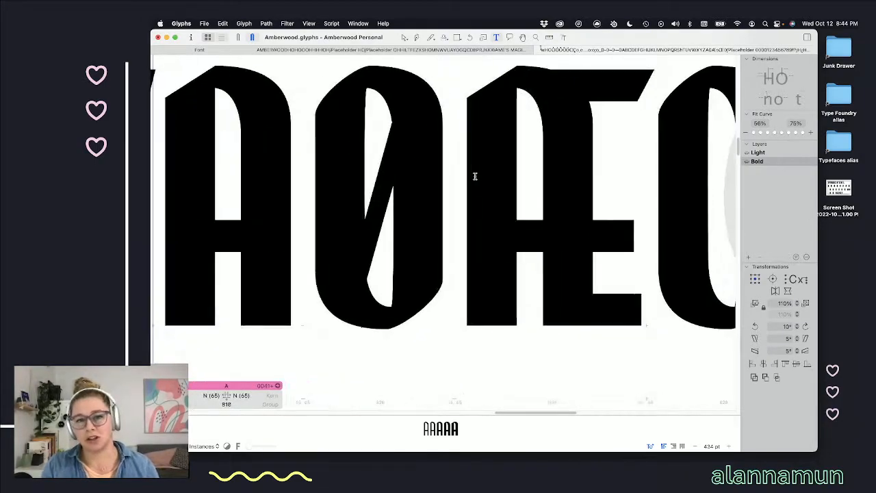
- Lower the Bold Æ's apex, shoulder and upper curve nodes together by 20 units so the apex sits at the cap height
double_click(532, 152)
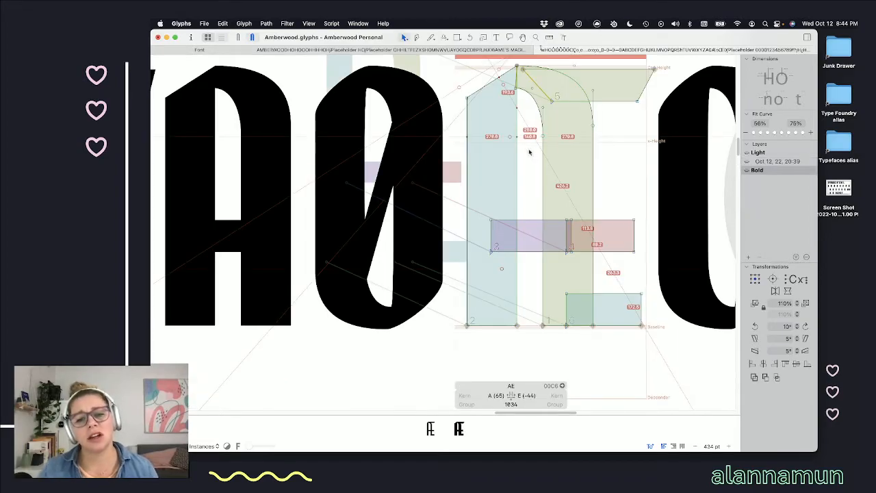
scroll(531, 149, up, 6)
drag(463, 112, 490, 206)
drag(348, 155, 376, 199)
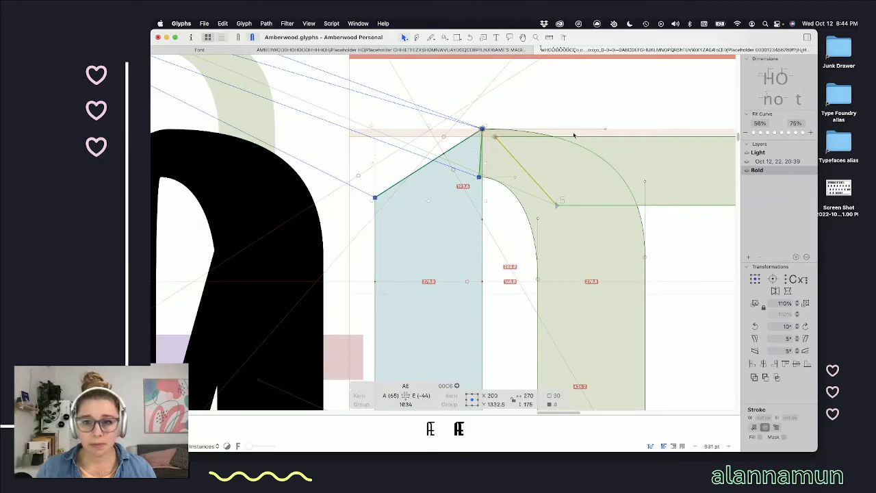
shift+click(601, 129)
drag(668, 171, 621, 195)
drag(527, 208, 541, 294)
drag(688, 253, 623, 280)
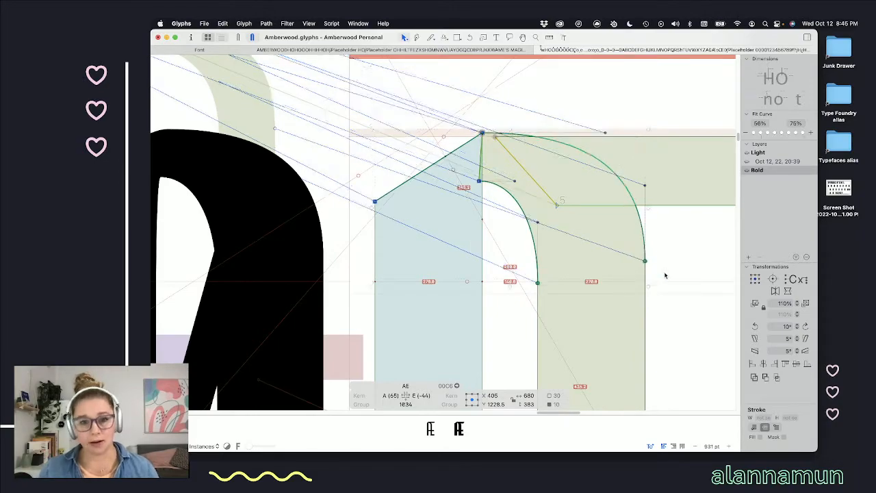
key(shift+Down)
key(shift+Down)
key(space)
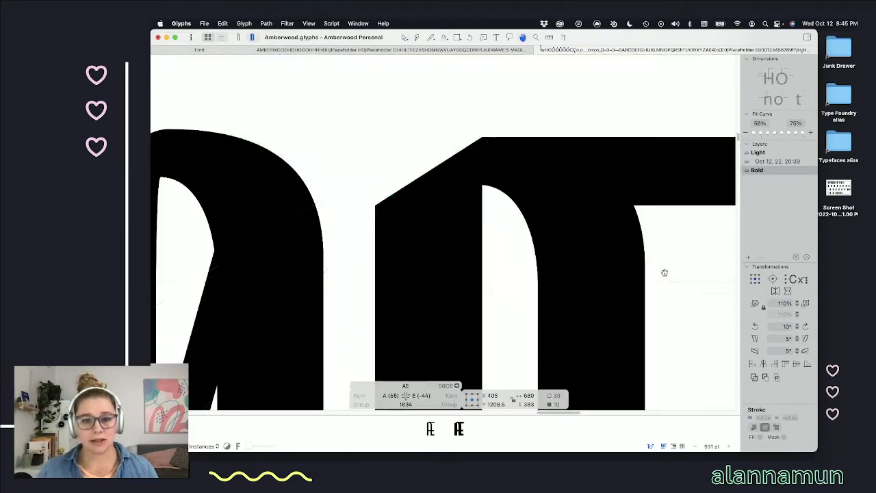
key(Escape)
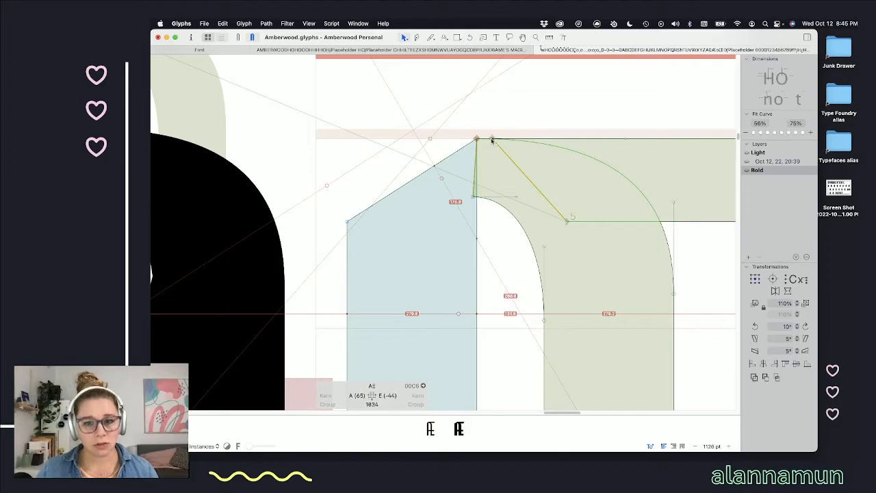
- Move the upper-left node of the Bold Æ's top arm to X 337, Y 1400, beside the A's apex, and check the filled glyph
scroll(494, 143, up, 5)
drag(497, 180, 409, 180)
scroll(414, 185, down, 10)
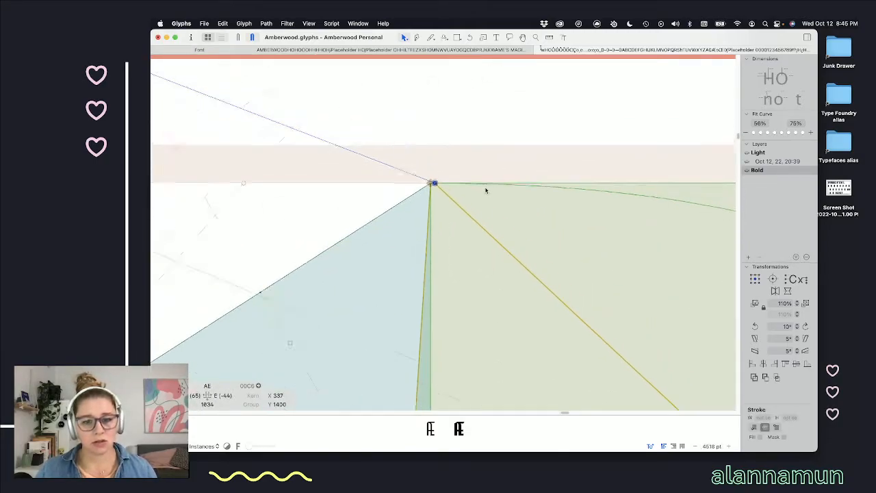
scroll(589, 255, down, 5)
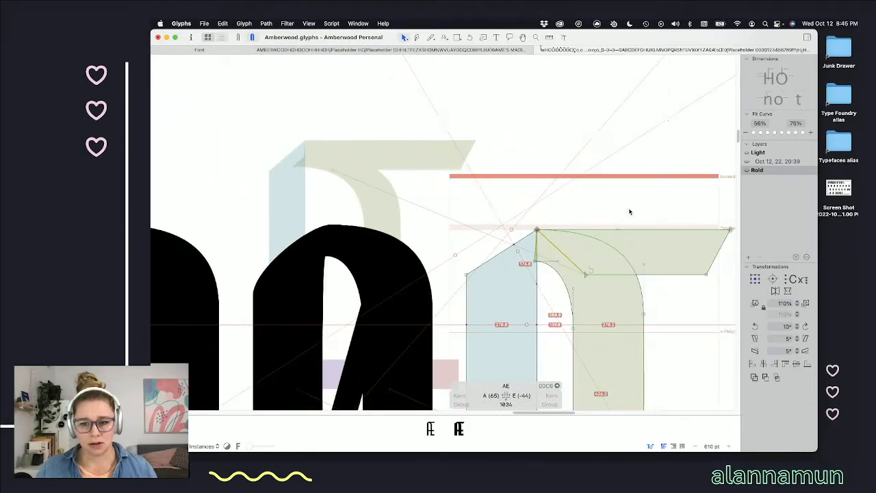
scroll(644, 242, down, 2)
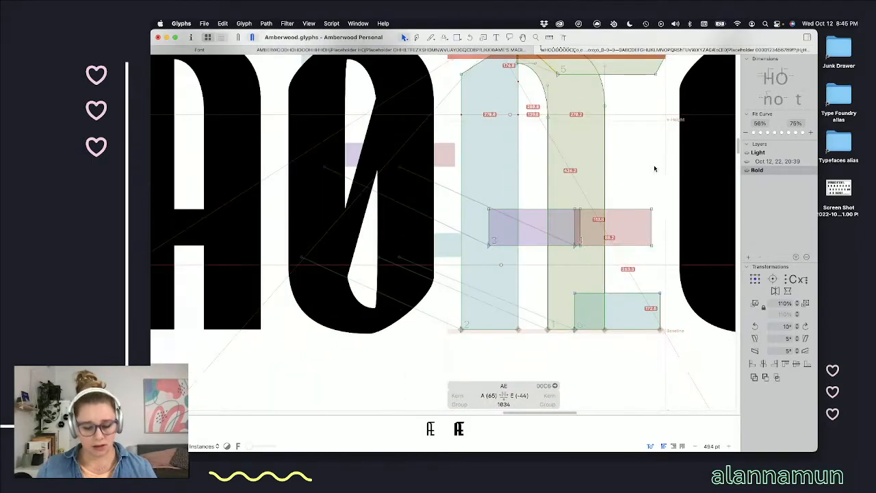
key(t)
scroll(650, 203, down, 3)
scroll(644, 202, right, 2)
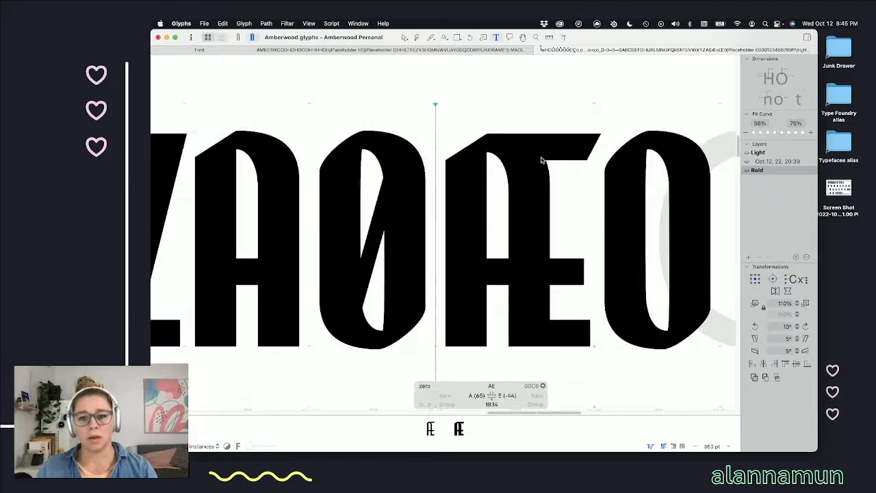
- Add a node midway on the top arm's diagonal left edge and pull it inside the A's left stem
double_click(532, 149)
scroll(487, 132, up, 5)
scroll(487, 133, up, 5)
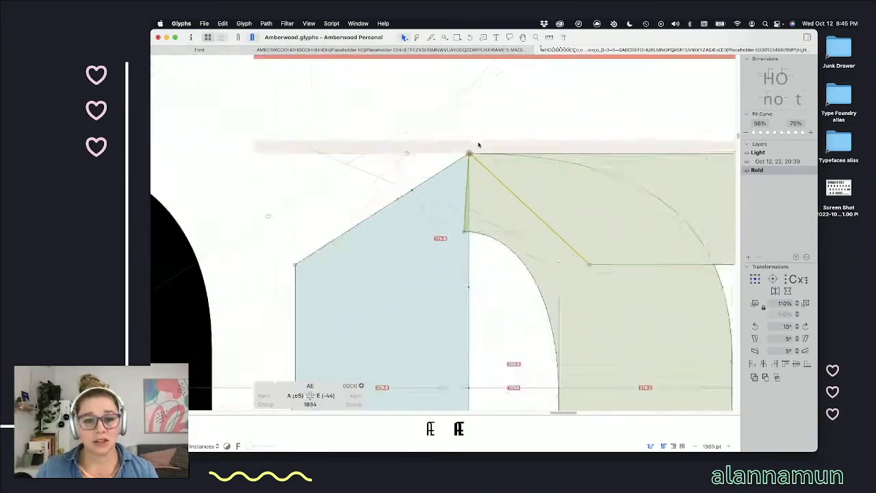
key(p)
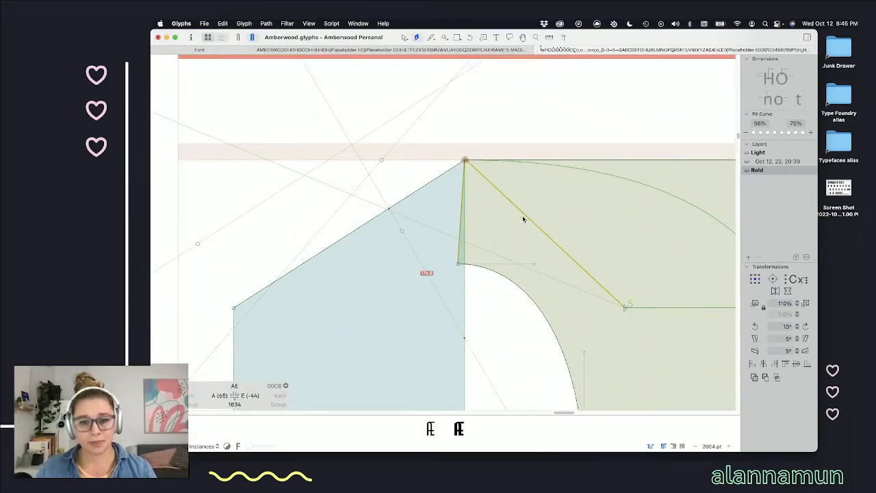
click(526, 218)
key(v)
drag(527, 218, 452, 240)
- Lower the apex node of the A's right-hand curved stroke by 70 units to X 335, Y 1330, inside the top arm
click(462, 190)
click(463, 190)
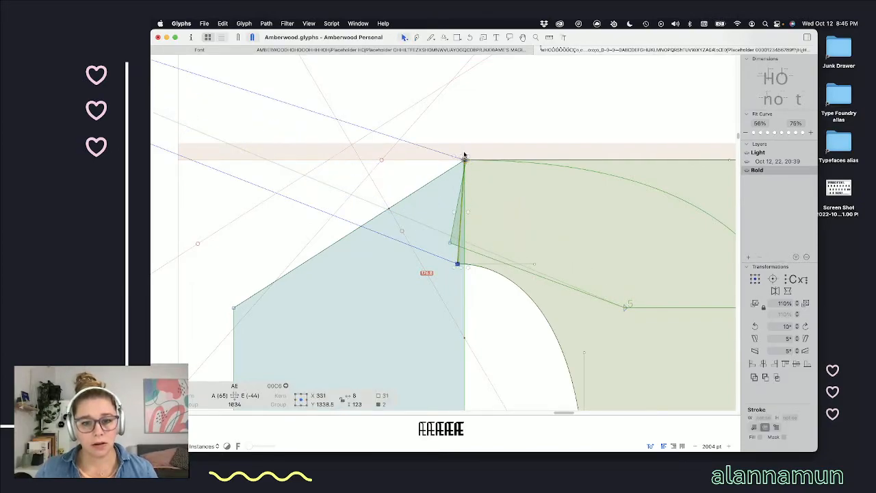
scroll(464, 157, up, 5)
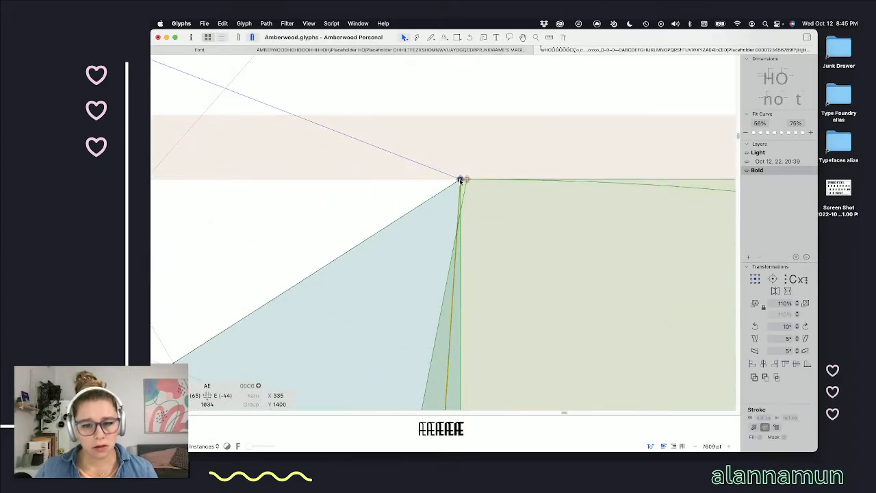
mouse_move(460, 179)
mouse_down()
mouse_move(461, 146)
mouse_move(460, 180)
mouse_up()
key(shift+Down)
key(shift+Down)
key(shift+Down)
key(shift+Down)
key(shift+Down)
key(shift+Down)
key(shift+Down)
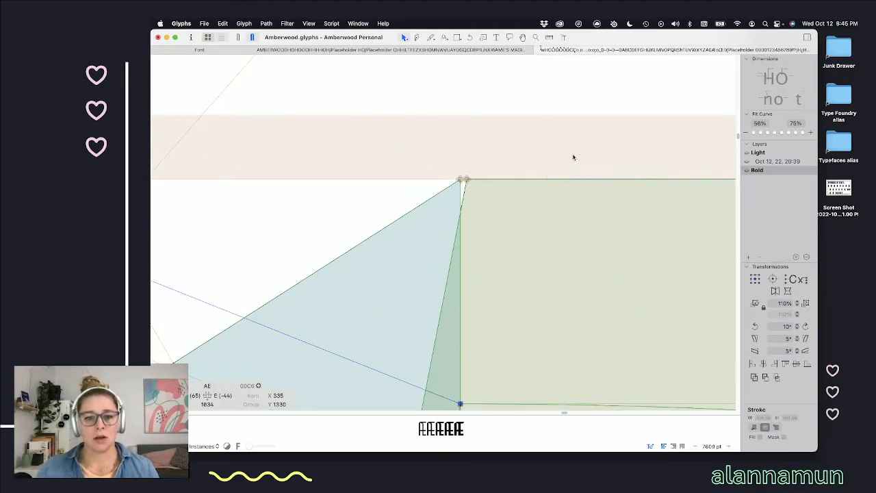
- Align the top arm's upper-left node with the A's apex at X 335, Y 1400, and check the filled Æ
click(463, 179)
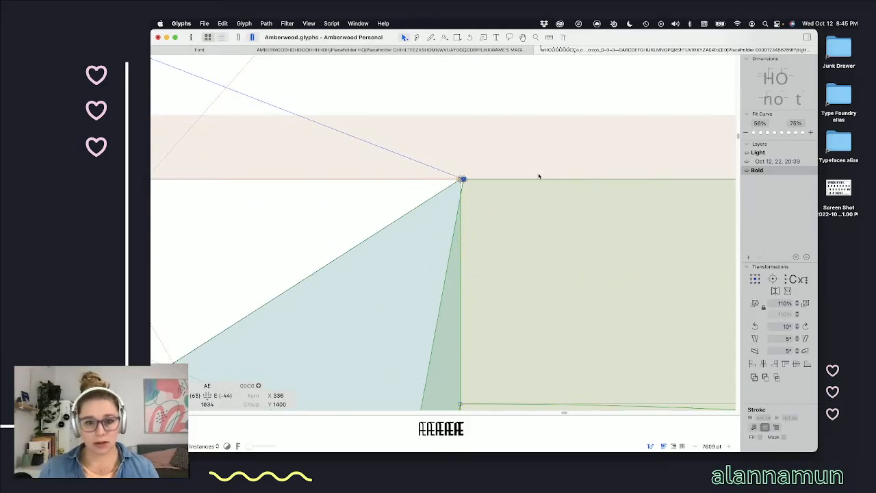
scroll(532, 189, down, 5)
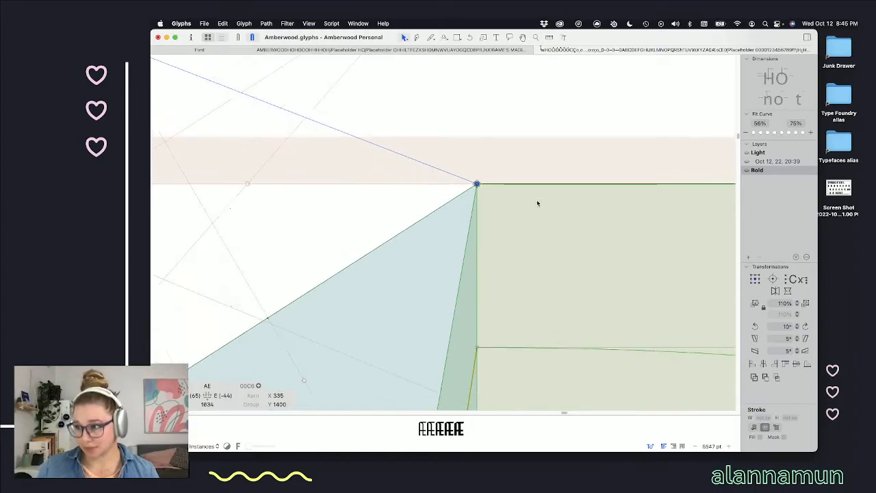
scroll(585, 246, down, 6)
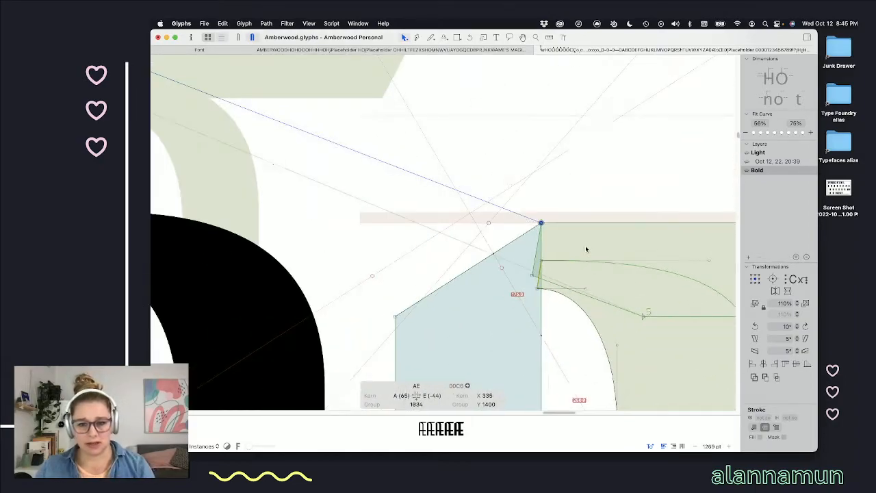
scroll(587, 252, down, 6)
key(space)
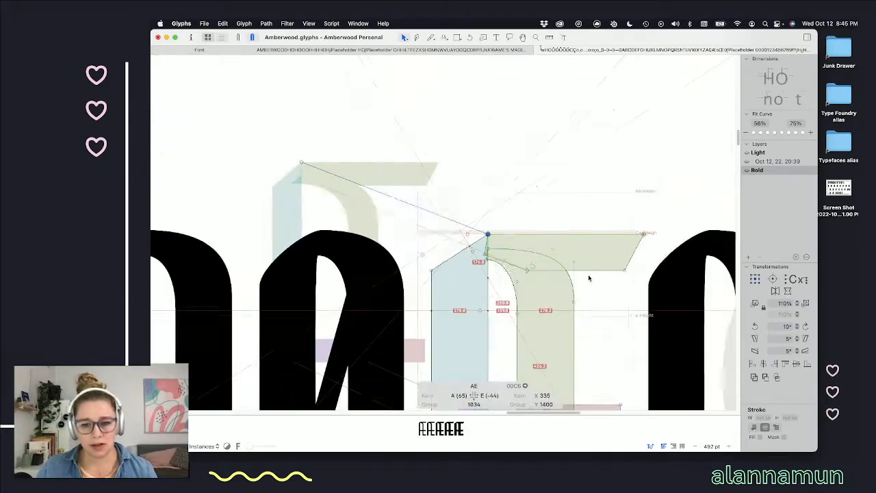
scroll(596, 283, down, 3)
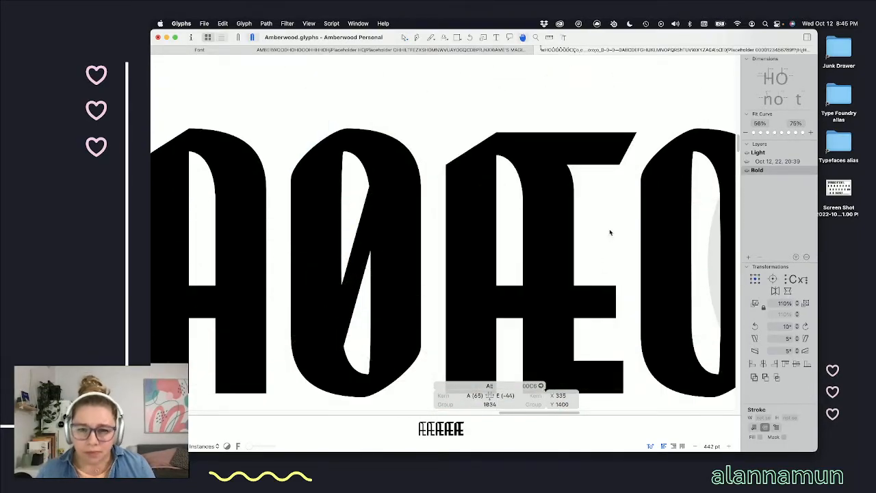
scroll(558, 176, up, 3)
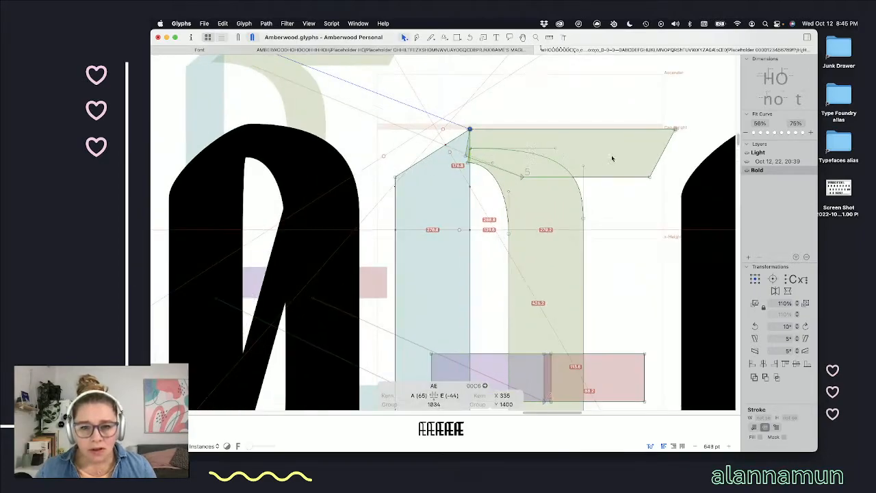
- Lower the outer curve node of the Bold Æ's right stem to Y 1033 and check the filled shape
click(582, 219)
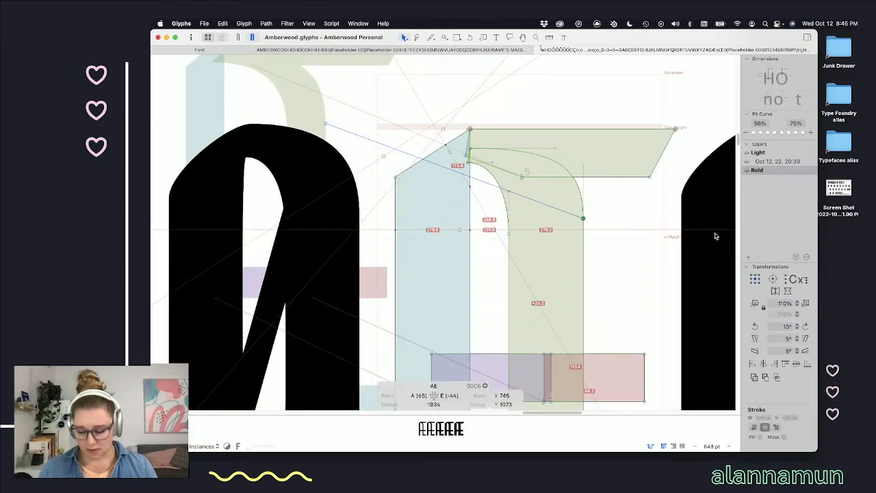
key(shift+Down)
key(shift+Down)
key(space)
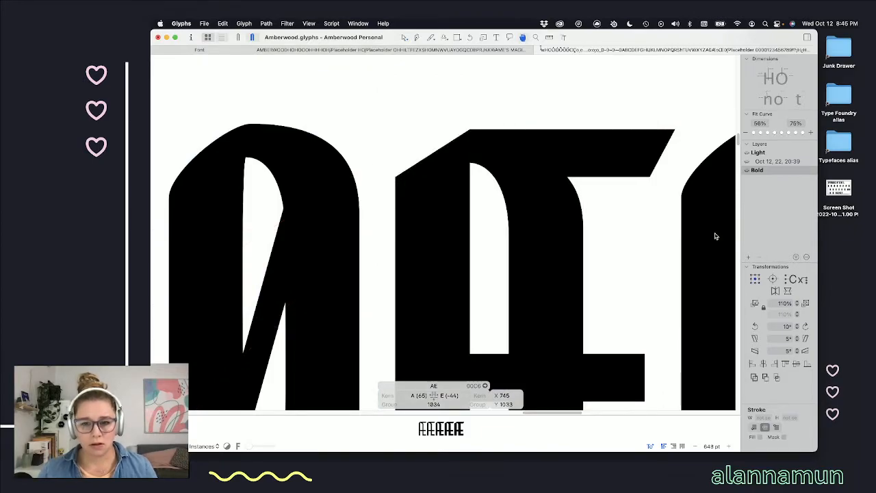
click(597, 213)
scroll(551, 218, down, 2)
scroll(549, 224, down, 3)
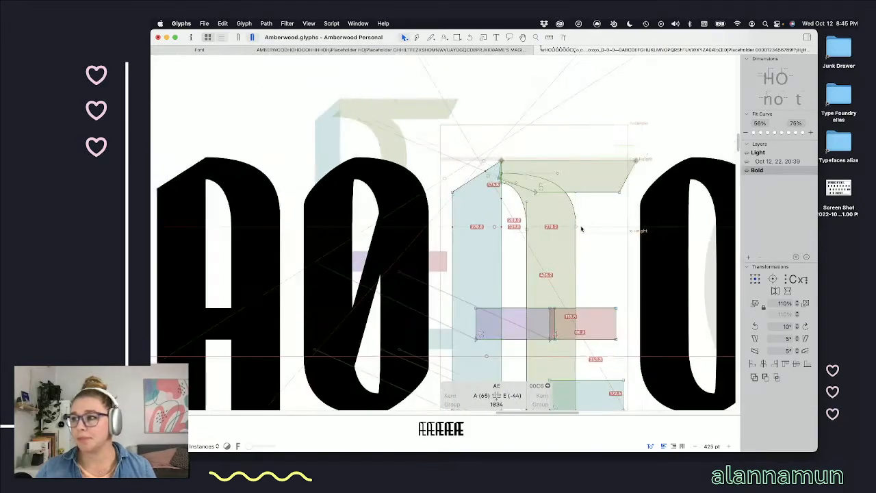
- Review the Æ beside its neighbouring letters in the Bold and Light masters and across the enlarged preview of all weights
key(t)
scroll(587, 229, down, 3)
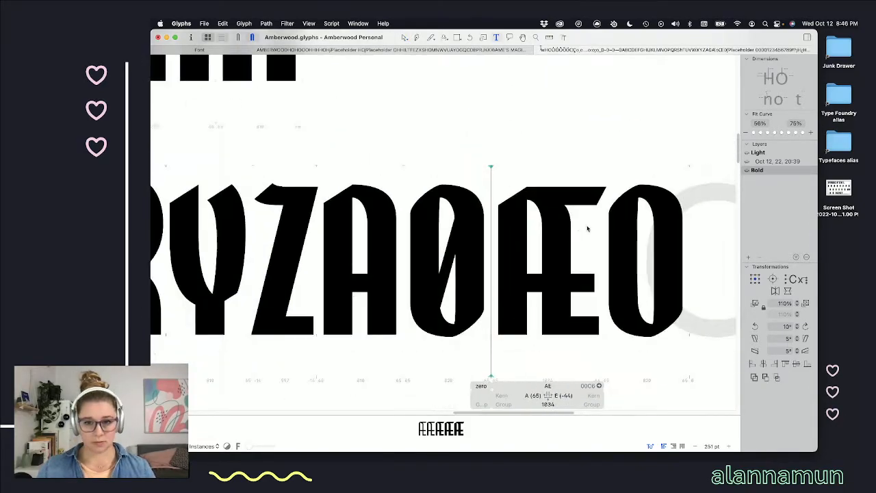
scroll(587, 229, down, 2)
scroll(593, 227, right, 3)
scroll(593, 227, down, 1)
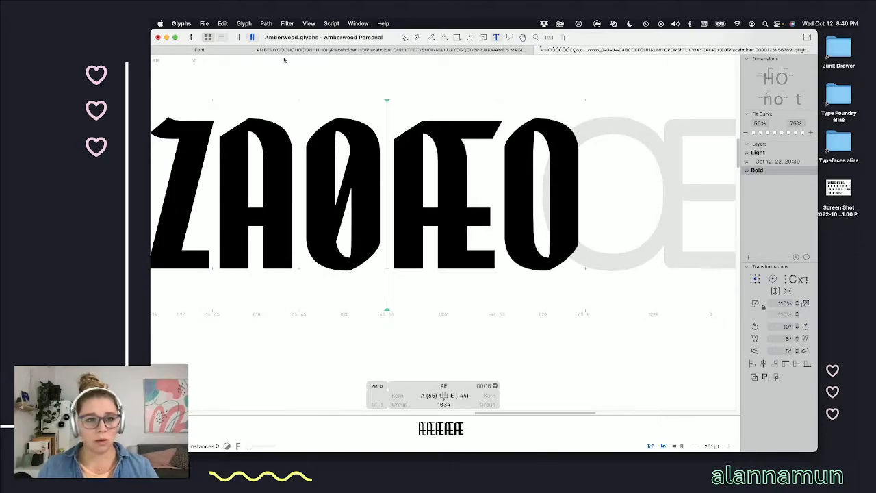
click(238, 37)
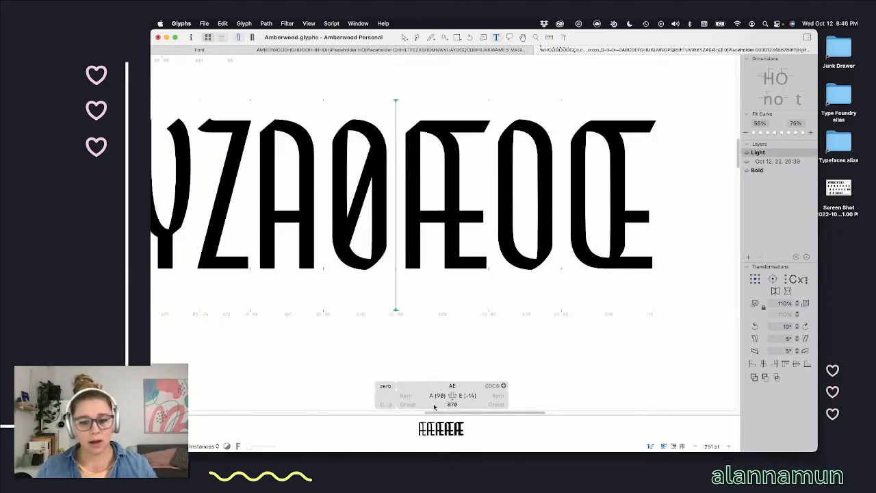
drag(419, 414, 416, 171)
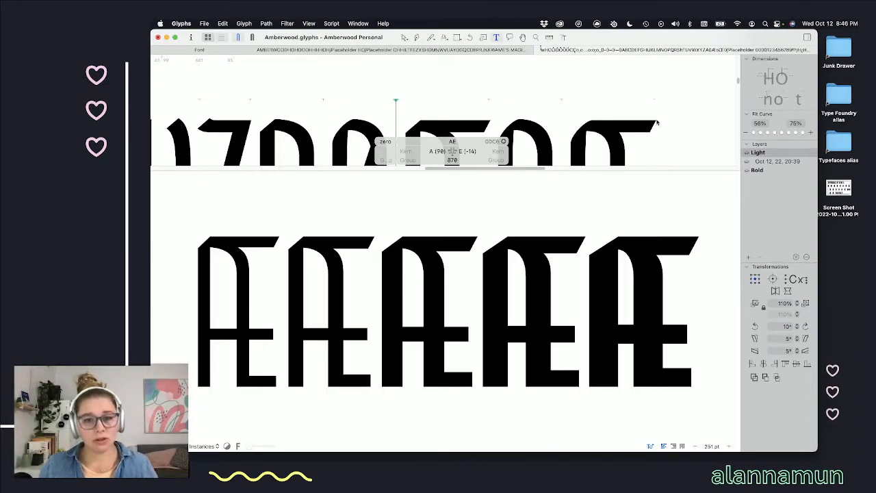
scroll(420, 164, left, 5)
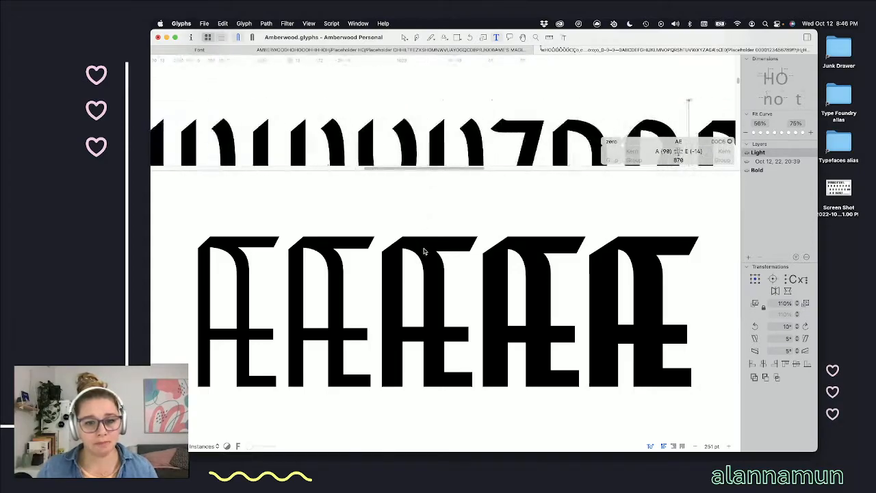
drag(497, 172, 499, 378)
scroll(615, 208, right, 8)
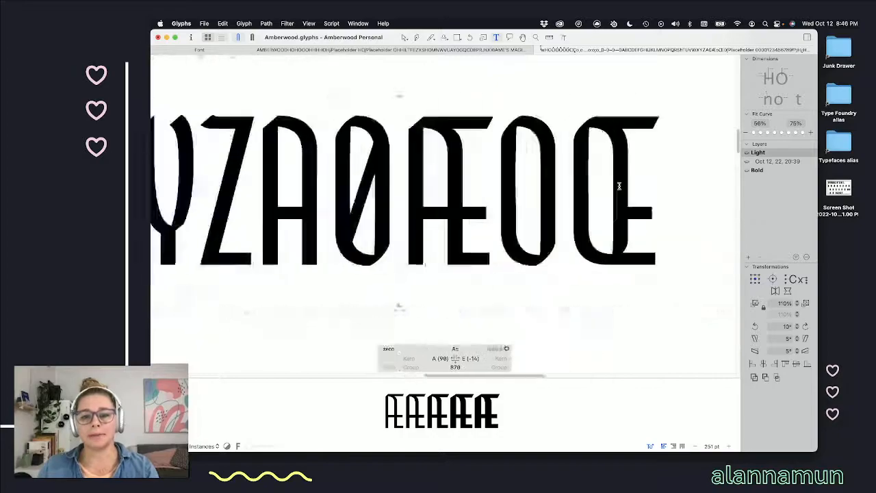
- Copy the complete outline of the Bold O and paste it into the empty Bold Œ glyph
click(475, 191)
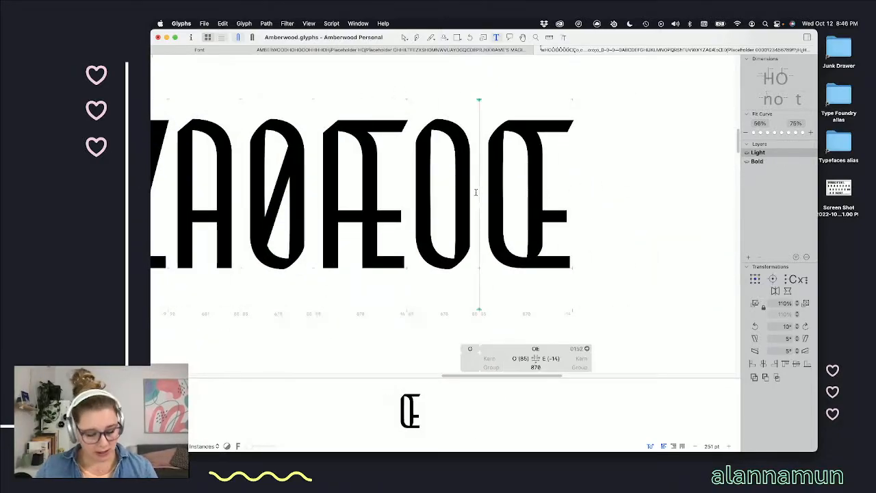
key(super+2)
double_click(431, 195)
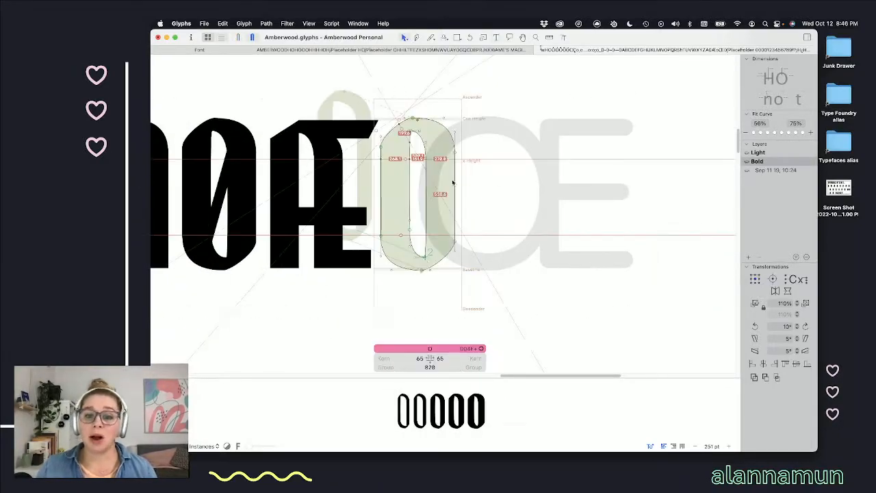
drag(479, 97, 385, 296)
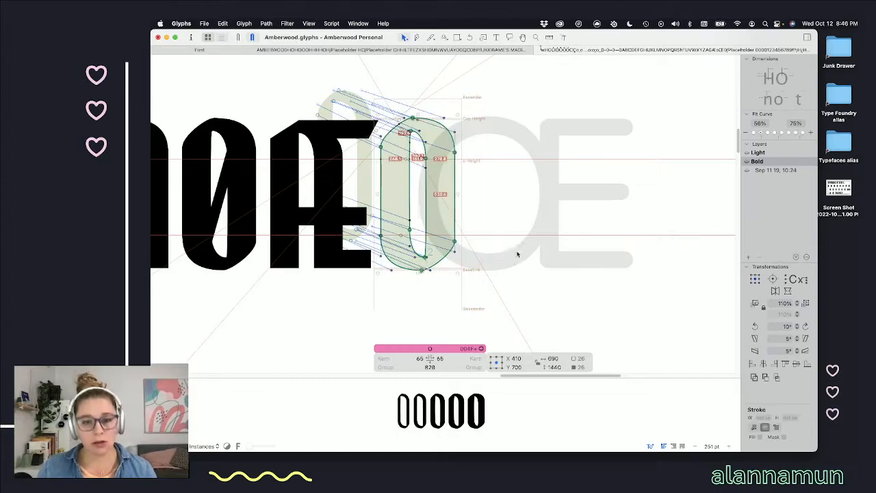
key(super+c)
double_click(525, 222)
key(super+v)
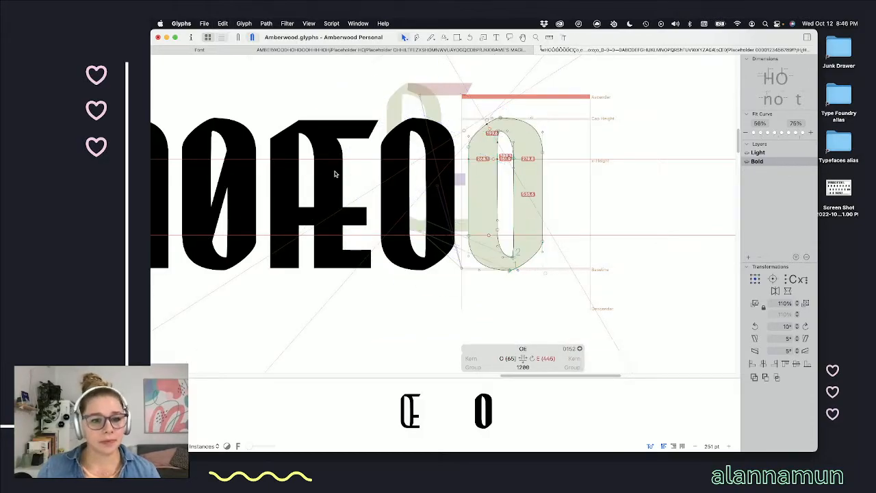
- Copy the top, middle and bottom arms from the Bold Æ and paste them into the Bold Œ
double_click(333, 173)
shift+double_click(357, 225)
shift+double_click(358, 249)
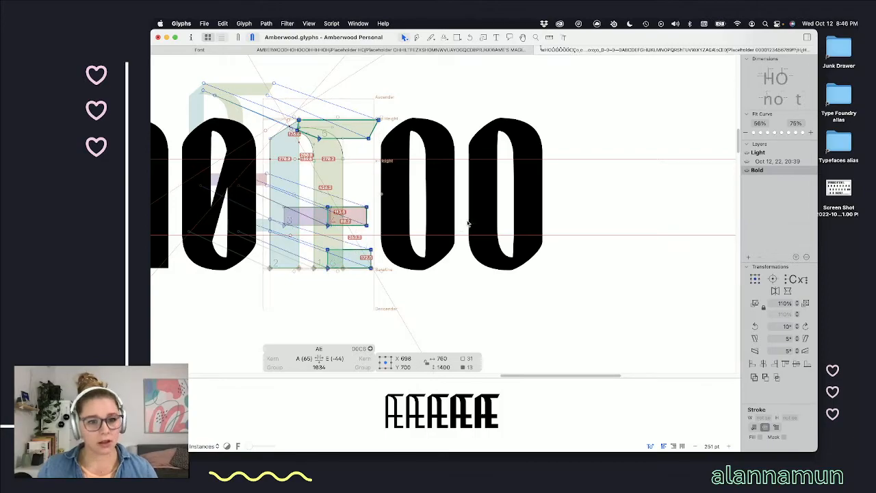
key(super+c)
double_click(534, 195)
key(super+v)
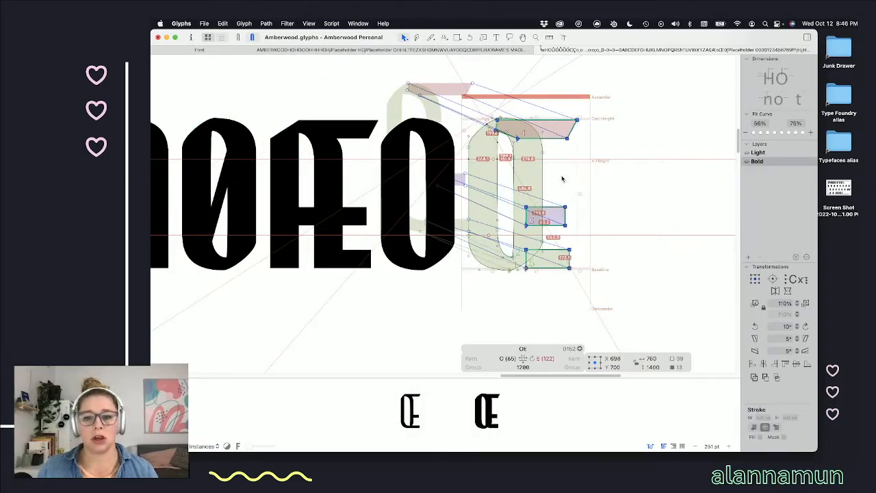
- Add a node on the inner vertical edge of the Bold Œ's bottom arm at X 603, Y 116
scroll(538, 251, up, 5)
click(591, 221)
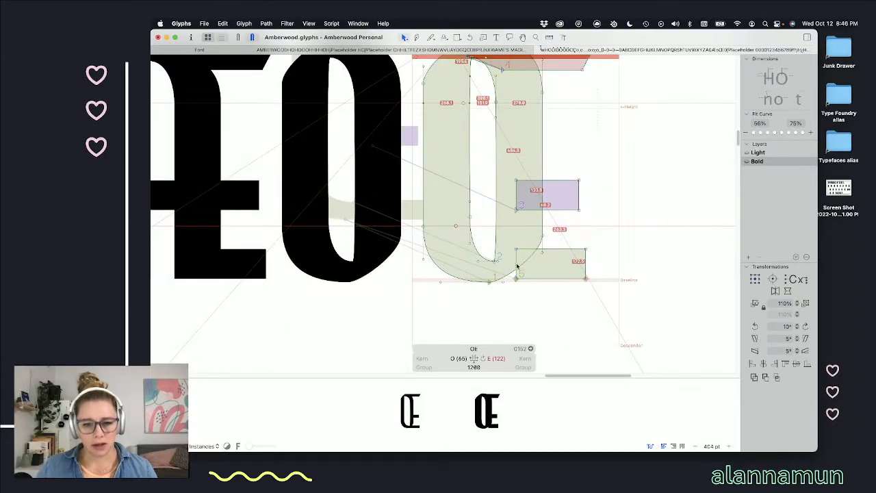
key(p)
click(517, 260)
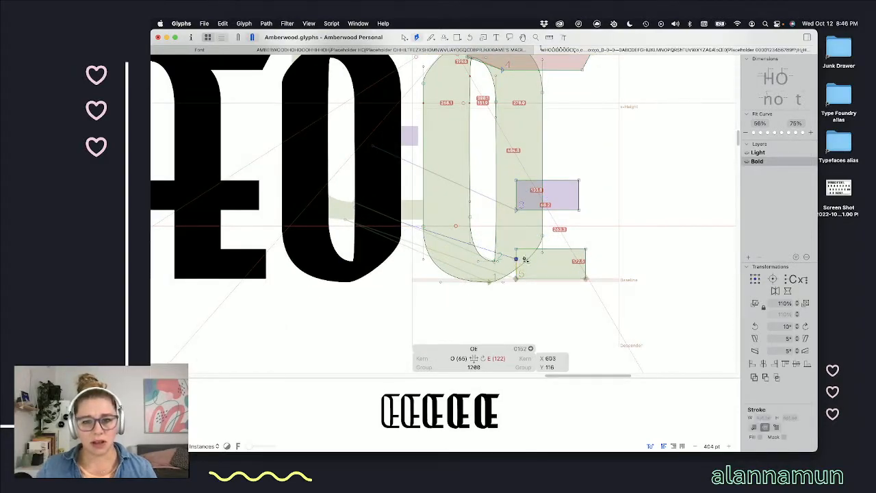
click(596, 194)
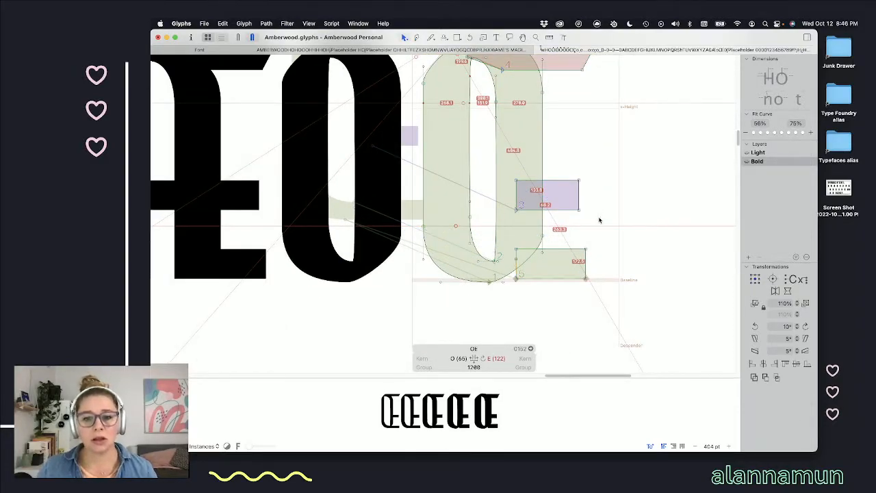
- Lower the O's top nodes, outer and counter, together with its upper-left curve node by 20 units to the cap height
scroll(600, 220, down, 2)
scroll(600, 220, up, 2)
scroll(464, 97, up, 5)
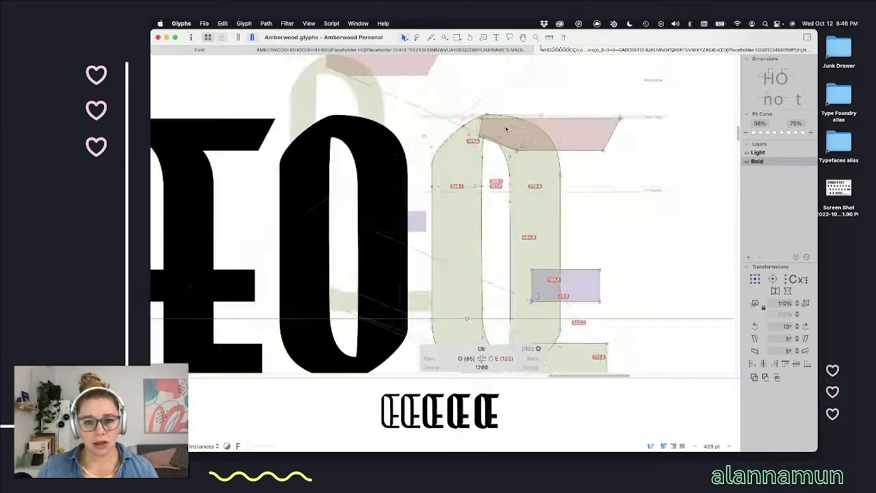
click(468, 147)
drag(498, 94, 441, 116)
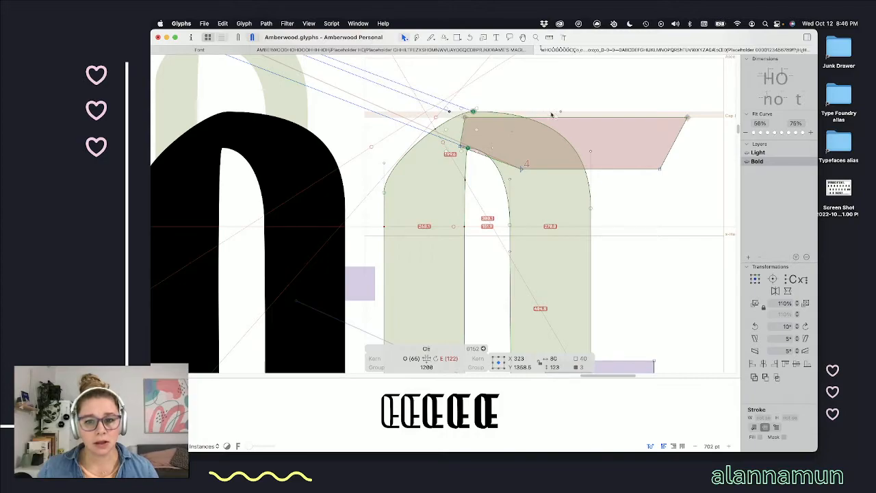
drag(363, 155, 398, 217)
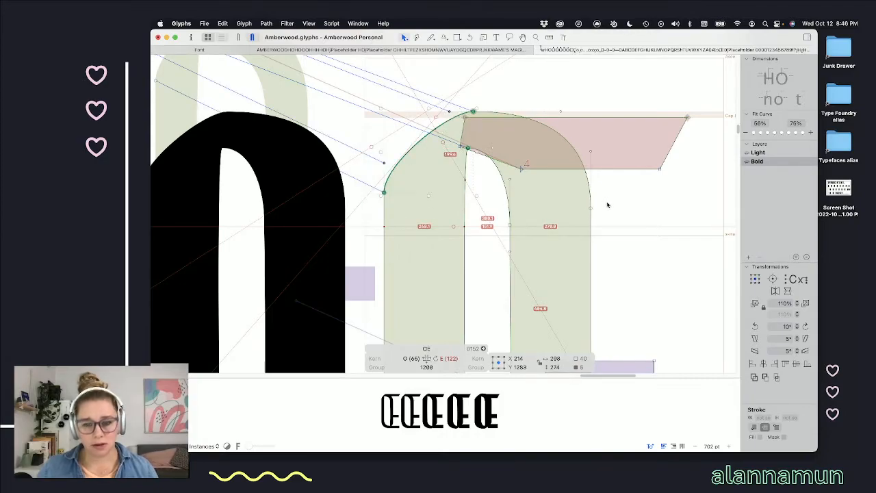
key(shift+Down)
key(shift+Down)
key(space)
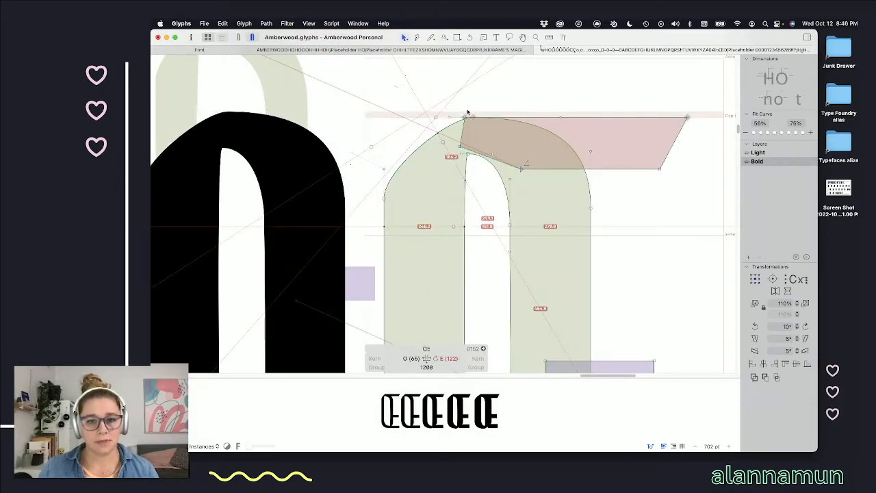
- Move the two left-end nodes of the top arm right, centring them at X 355.5 over the O's peak
scroll(472, 122, up, 3)
click(455, 162)
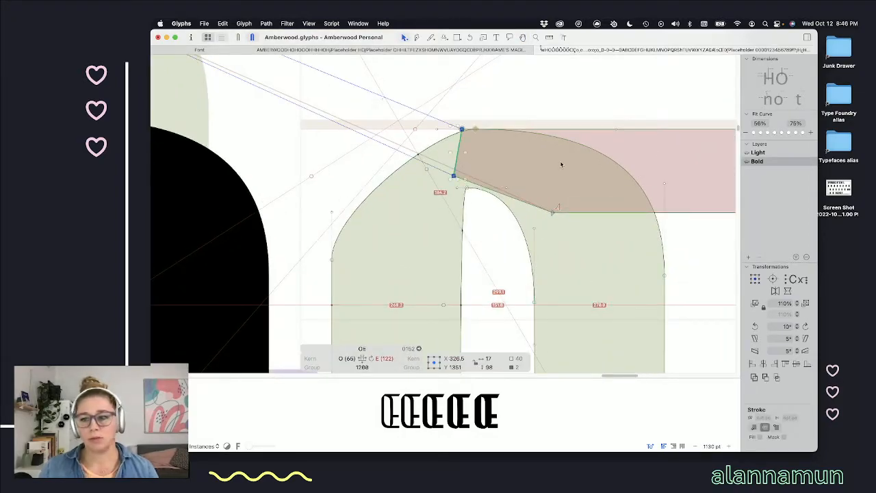
key(shift+Right)
key(shift+Right)
key(shift+Right)
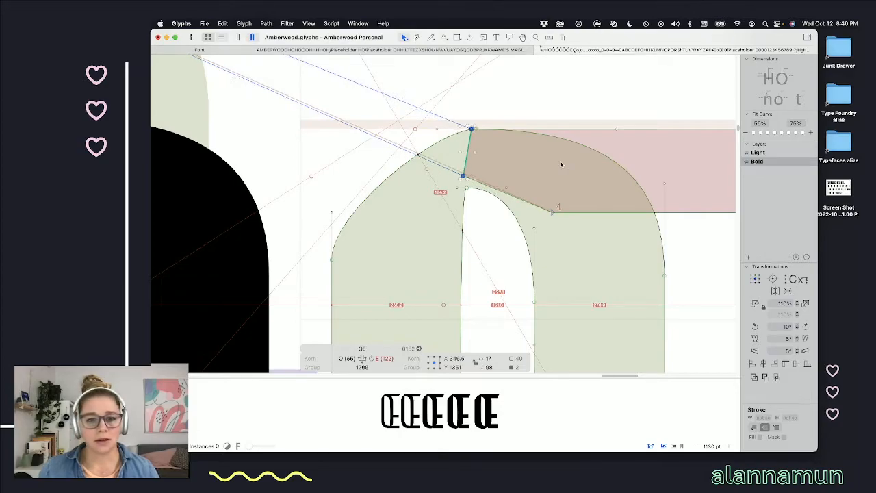
key(space)
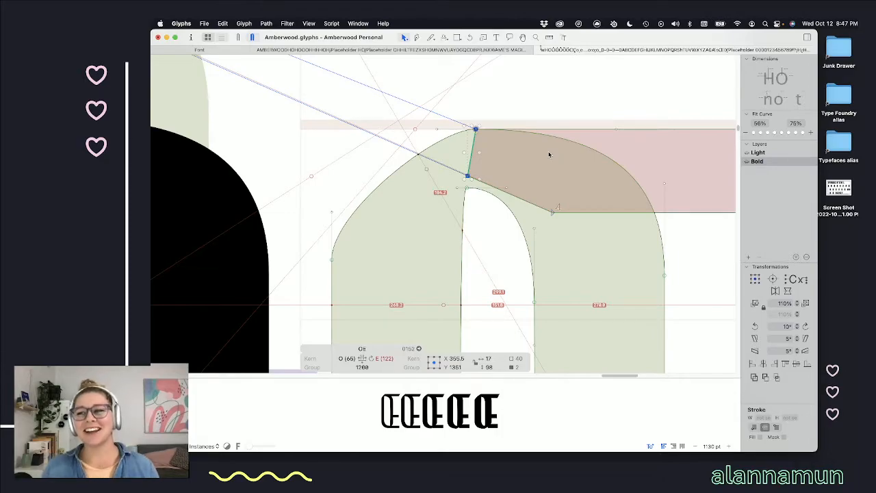
- Raise the O's bottom nodes, outer and counter, together with its lower-right curve node so the outline sits on the baseline
scroll(548, 191, down, 10)
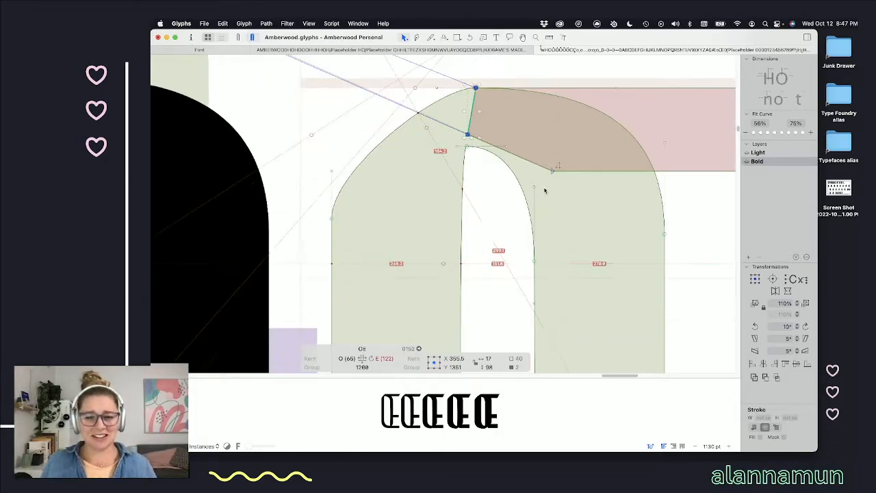
scroll(548, 191, down, 10)
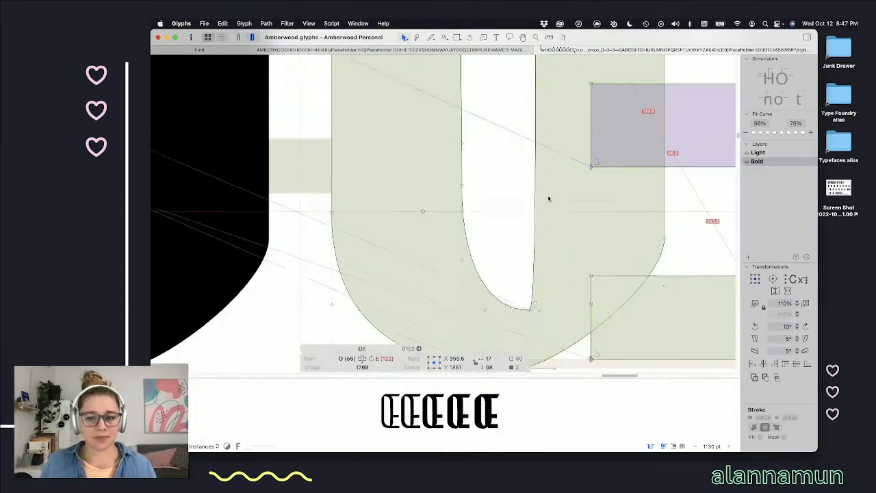
click(608, 196)
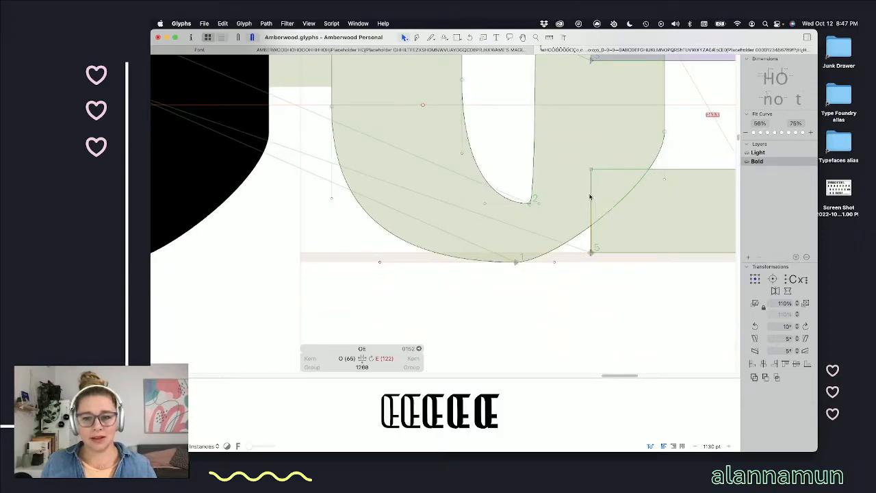
drag(537, 281, 459, 250)
drag(570, 179, 478, 213)
shift+click(665, 130)
key(Up)
key(Up)
key(Up)
key(Up)
key(Up)
key(Up)
key(shift+Up)
key(space)
click(592, 215)
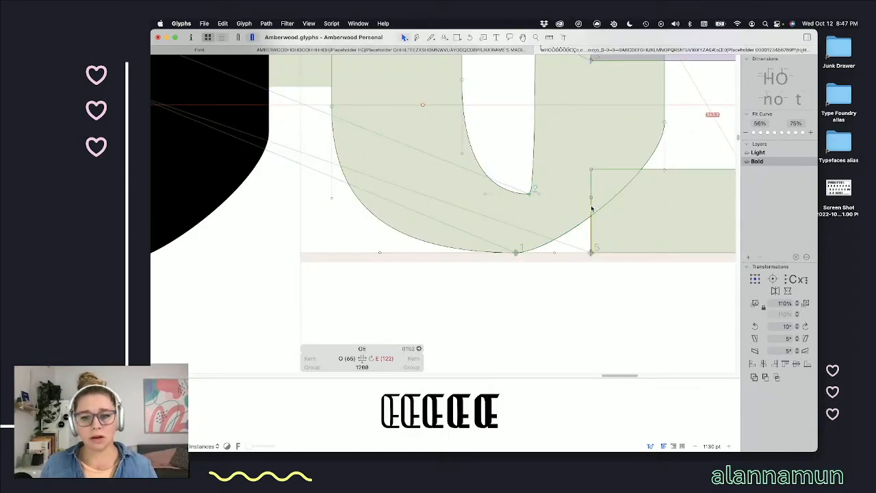
- Shift the bottom arm's added node and lower-left corner node left to X 513
click(592, 198)
key(shift+Left)
key(shift+Left)
key(shift+Left)
key(shift+Left)
key(shift+Left)
key(shift+Left)
key(shift+Left)
key(shift+Left)
key(shift+Left)
key(shift+Left)
key(shift+Left)
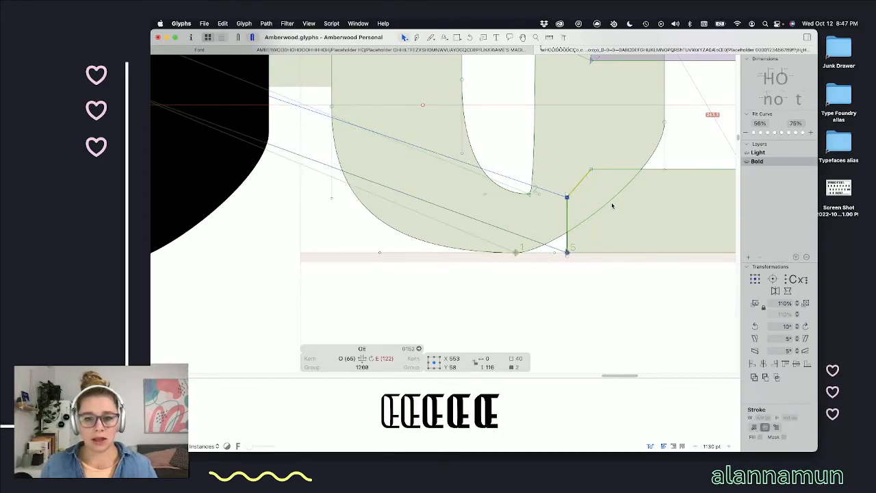
key(shift+Right)
key(shift+Right)
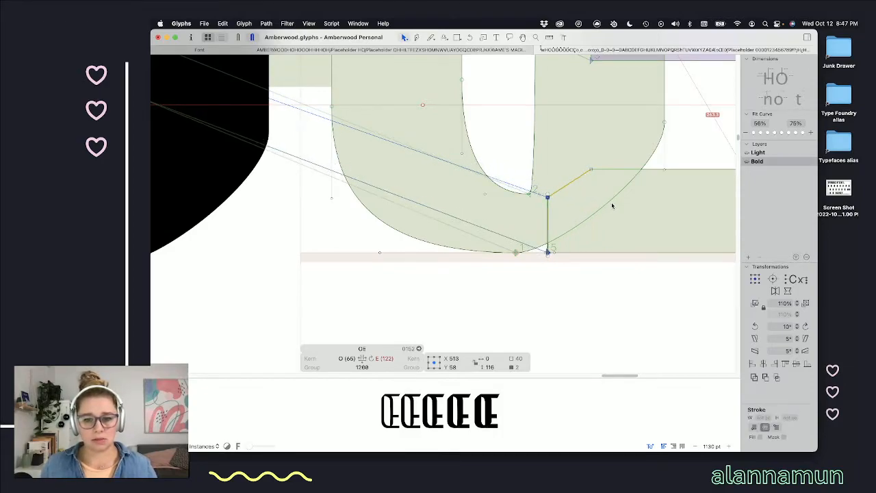
- Move the bottom arm's lower-left corner node onto the O's lowest node at X 447, Y 0
click(540, 251)
click(547, 253)
drag(547, 253, 518, 254)
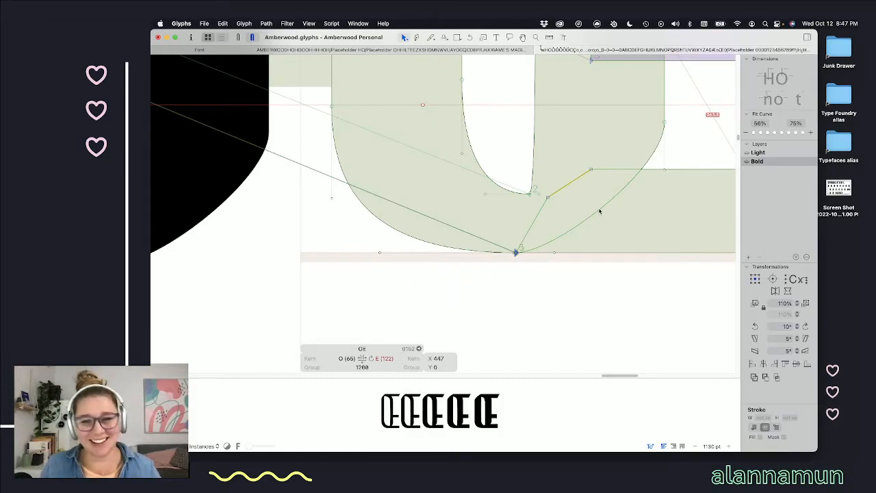
- Correct the path direction of the complete Œ outline in both the Bold and Light masters
scroll(603, 211, down, 5)
scroll(606, 213, down, 5)
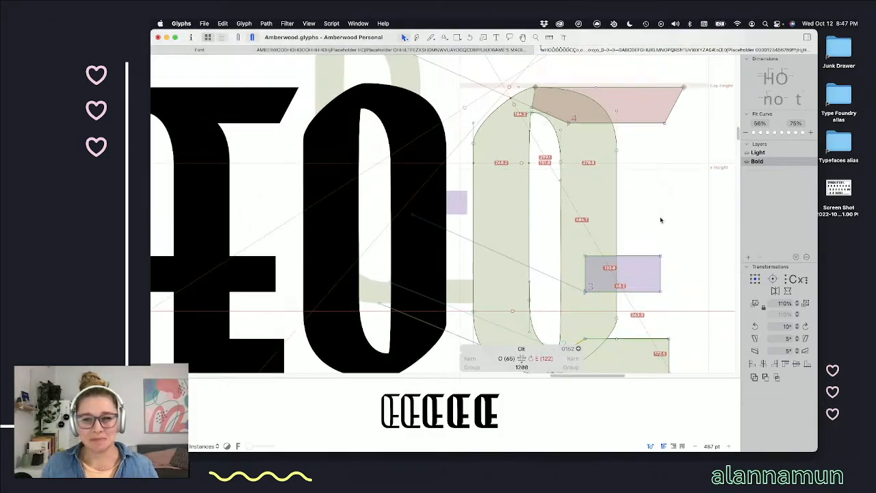
key(ctrl+alt+super+n)
key(super+a)
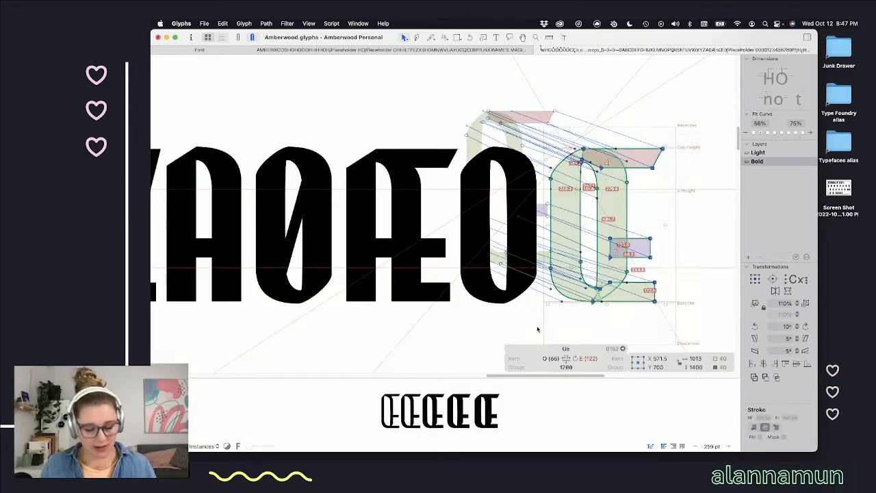
key(super+shift+r)
key(super+1)
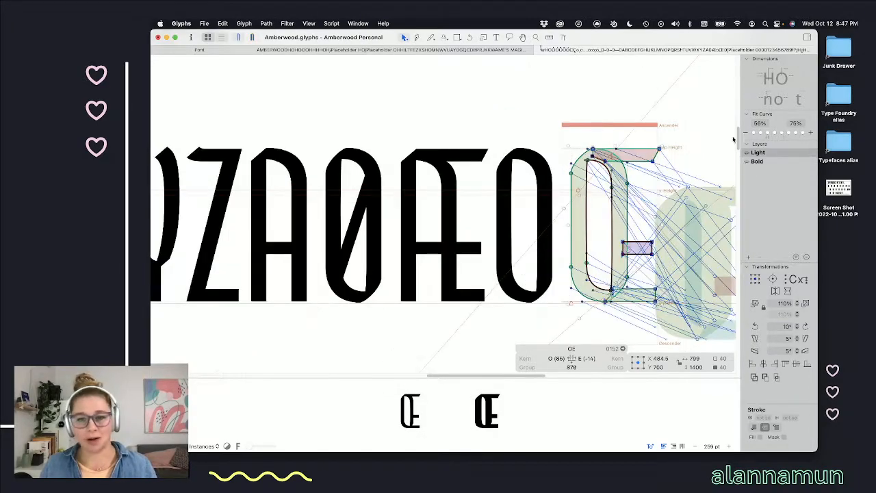
key(super+shift+r)
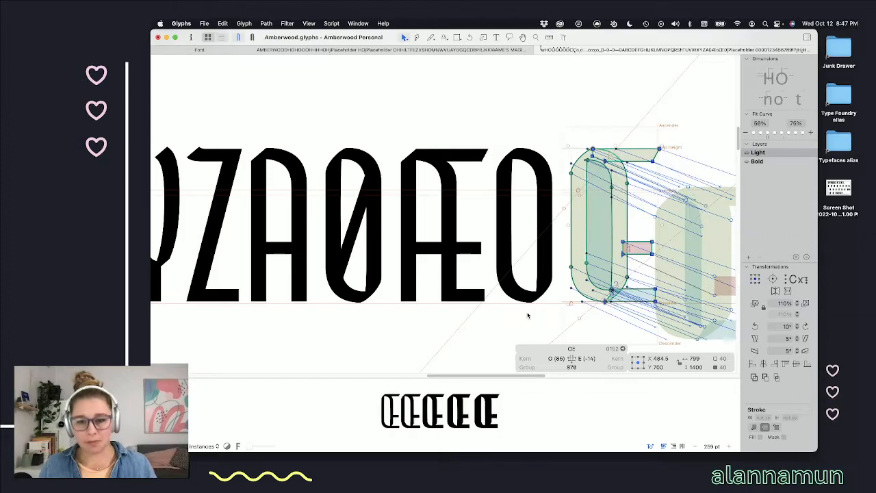
- Examine the Œ as filled text beside the Æ and O in the Light and Bold masters, checking where the arms join
click(654, 106)
key(t)
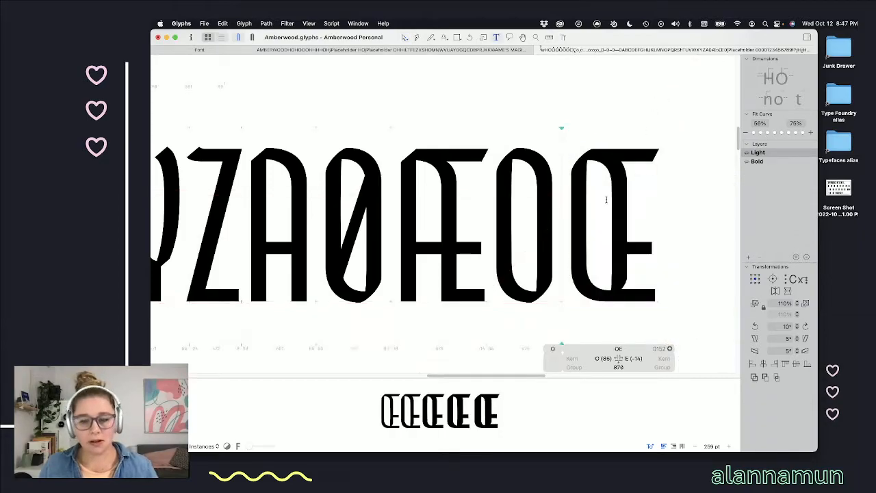
click(394, 226)
key(super+minus)
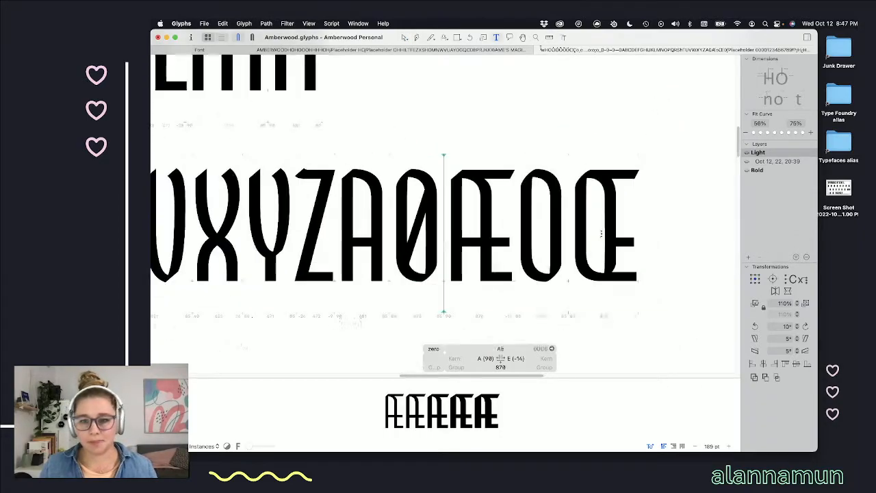
click(650, 271)
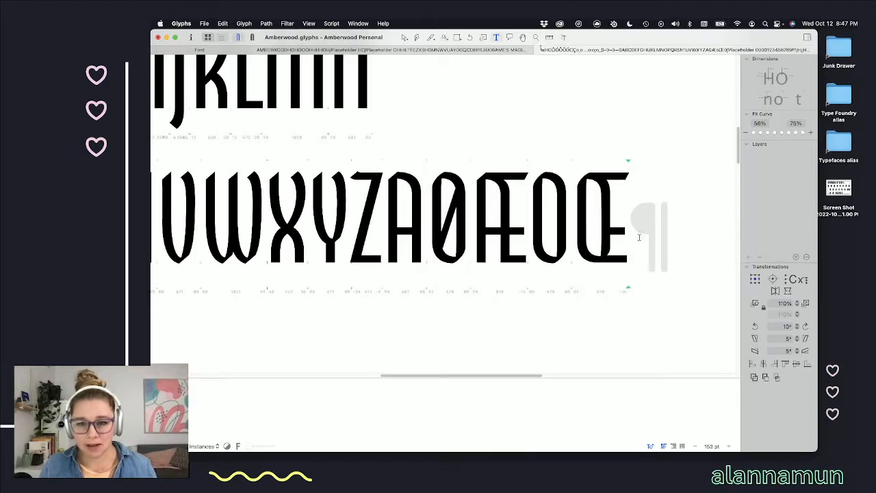
scroll(571, 178, up, 5)
scroll(545, 177, down, 4)
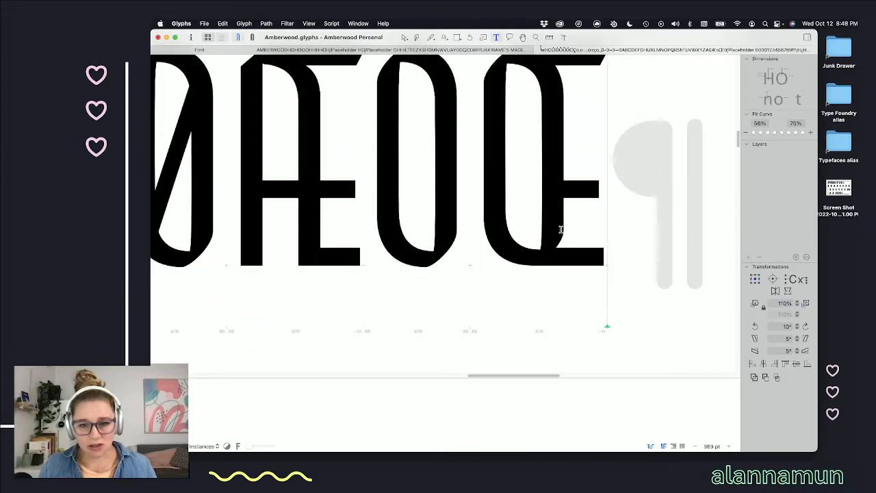
scroll(553, 228, up, 2)
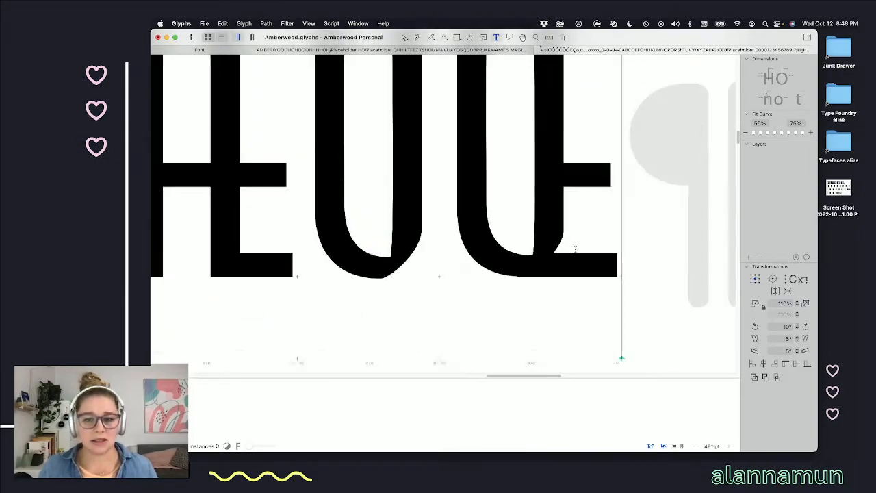
scroll(544, 252, up, 2)
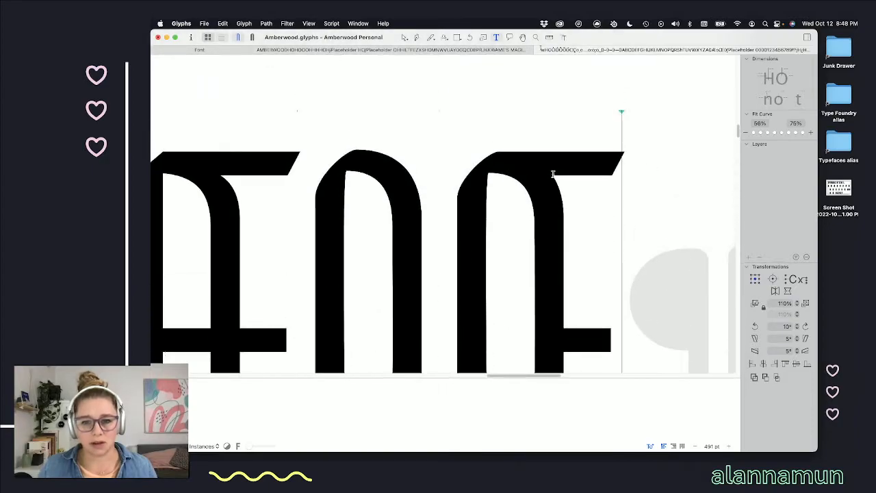
click(453, 224)
key(super+2)
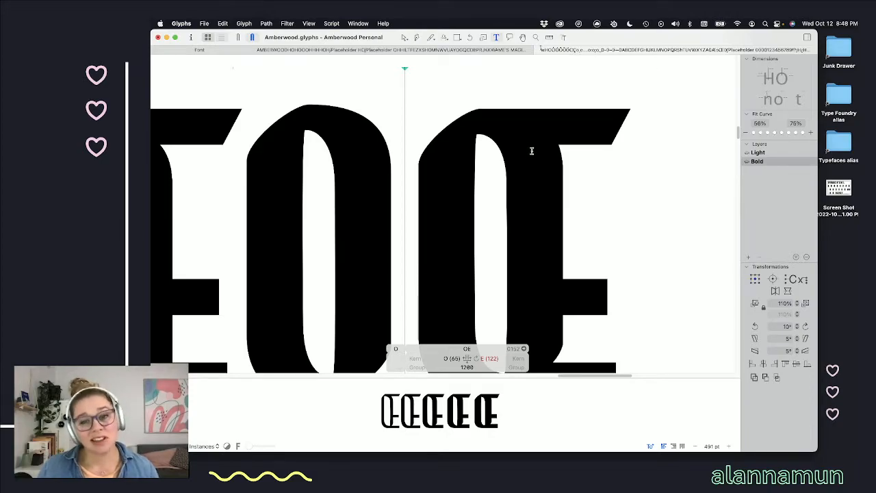
- Add a node on the Bold Œ's outer upper-right O curve where it passes under the top arm, about X 575, Y 1371
scroll(532, 149, up, 3)
key(Escape)
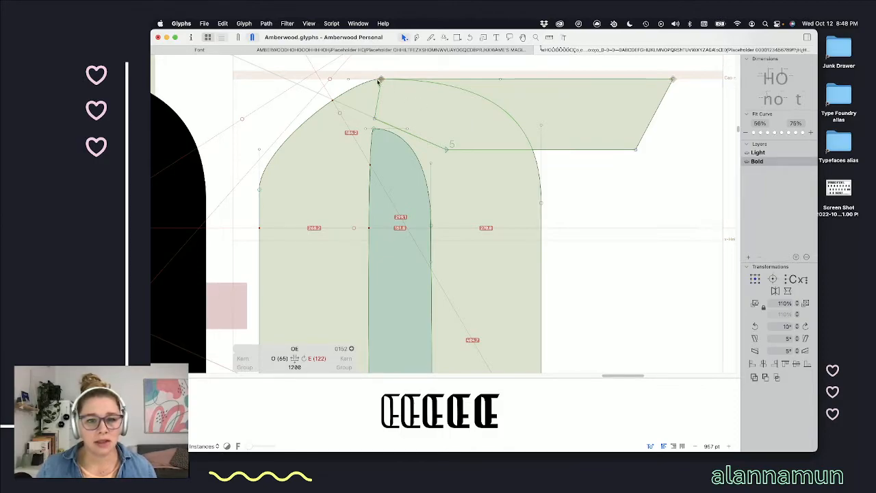
key(p)
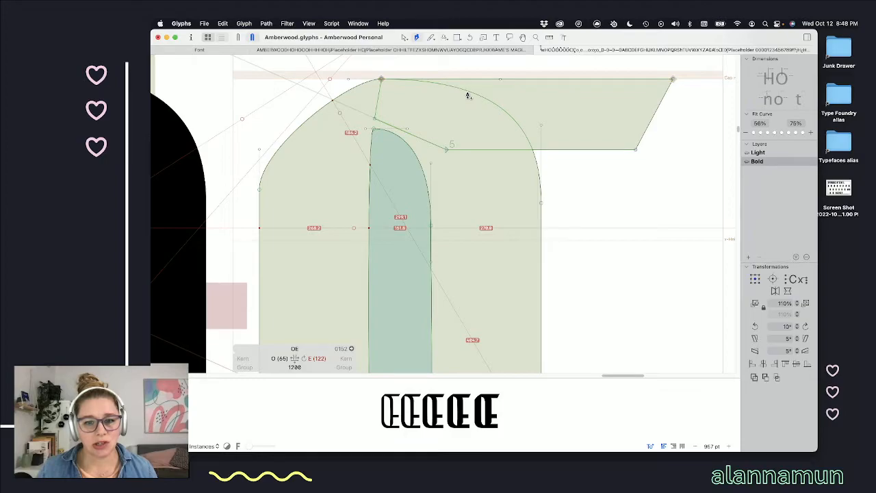
click(467, 91)
key(v)
click(456, 103)
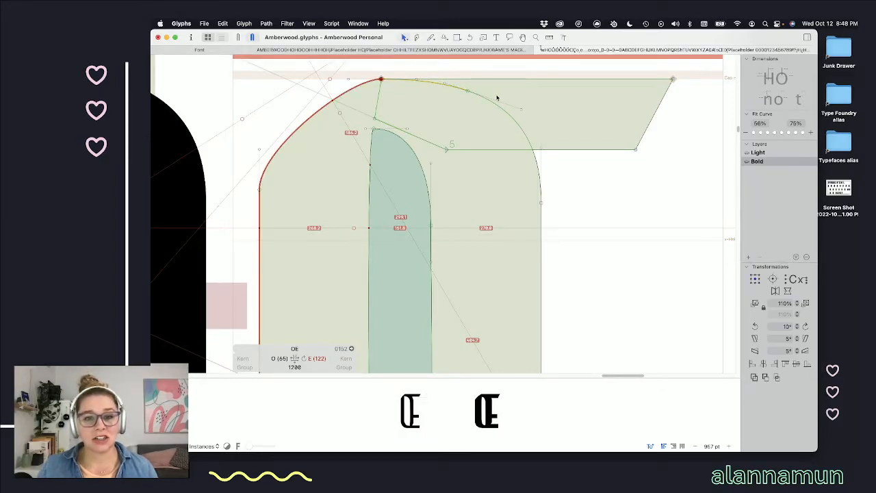
- Lower the added node and the O's outer right curve node by 60 units and check the filled shape
click(467, 92)
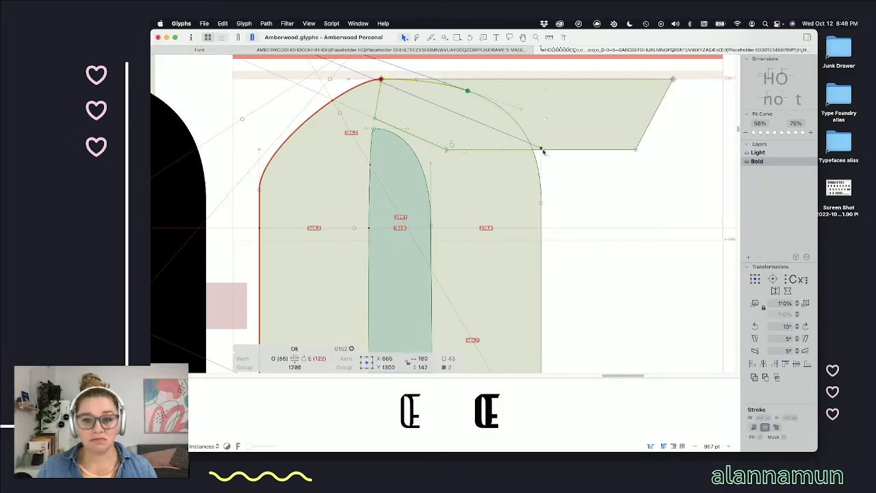
shift+click(541, 202)
key(shift+Down)
key(shift+Down)
key(shift+Down)
key(shift+Down)
key(shift+Down)
key(shift+Down)
key(space)
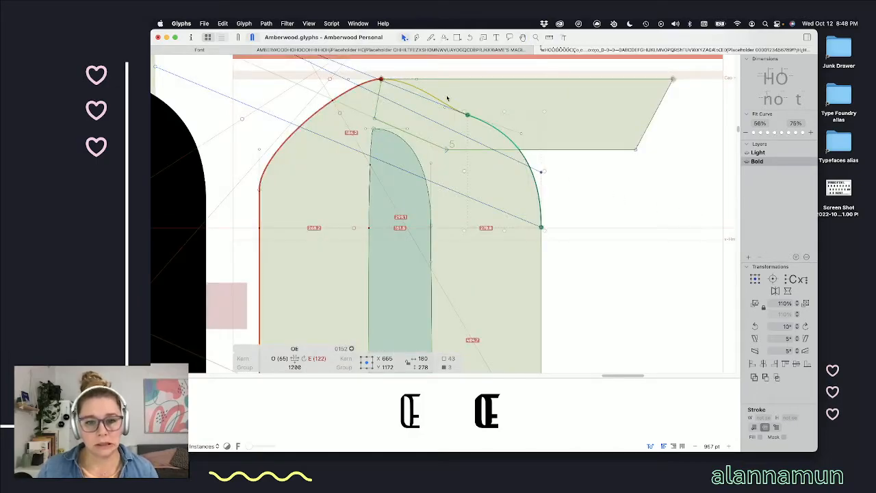
- Convert the segment between the O's top node and the added node to a straight line and check the filled shape
click(446, 108)
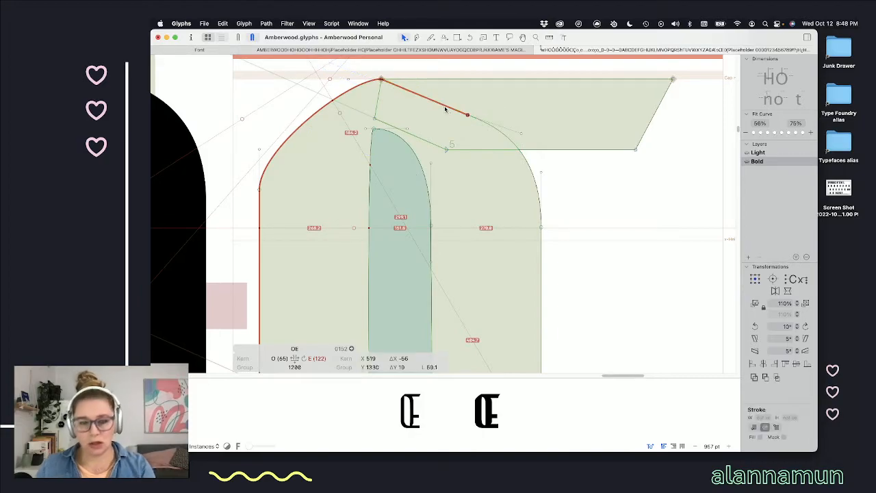
key(Delete)
key(space)
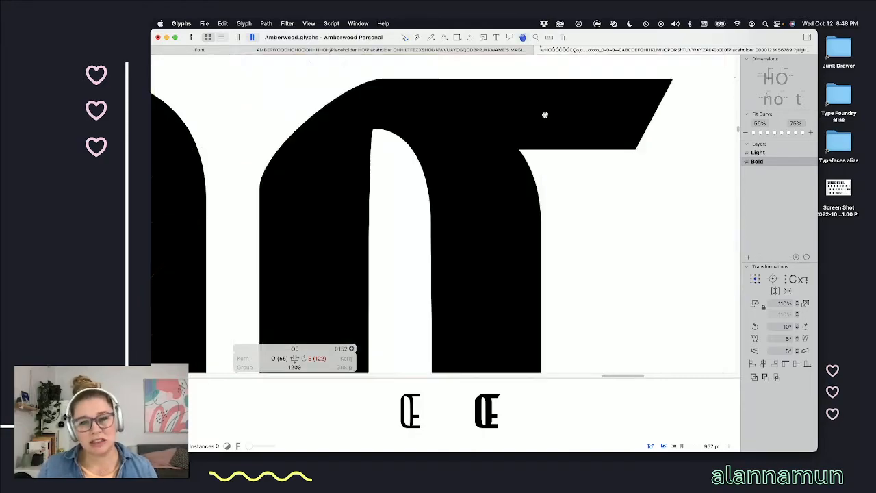
- Lower the Bold Œ's added node and the O's outer right curve node by another 10 units and check the filled shape
scroll(530, 128, up, 1)
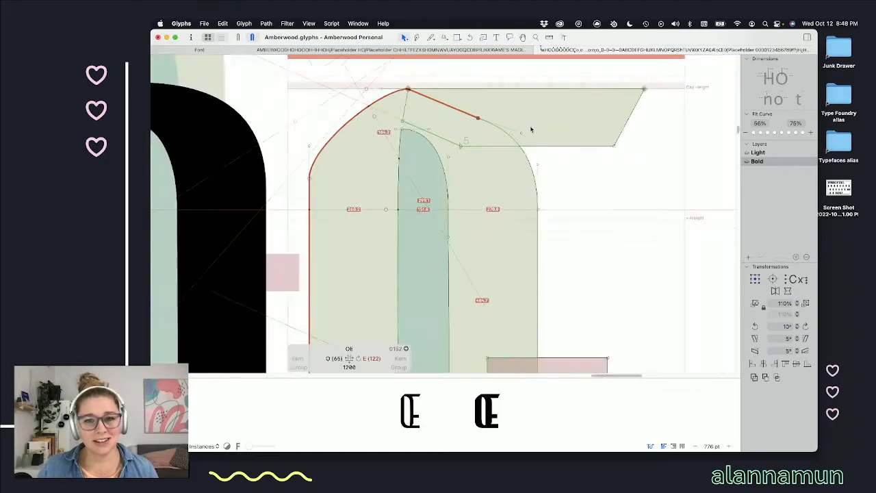
key(space)
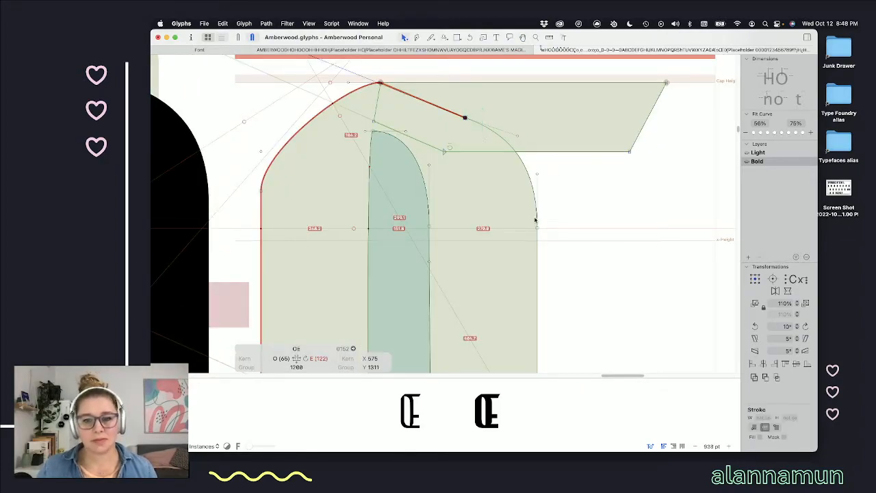
click(536, 228)
key(shift+Down)
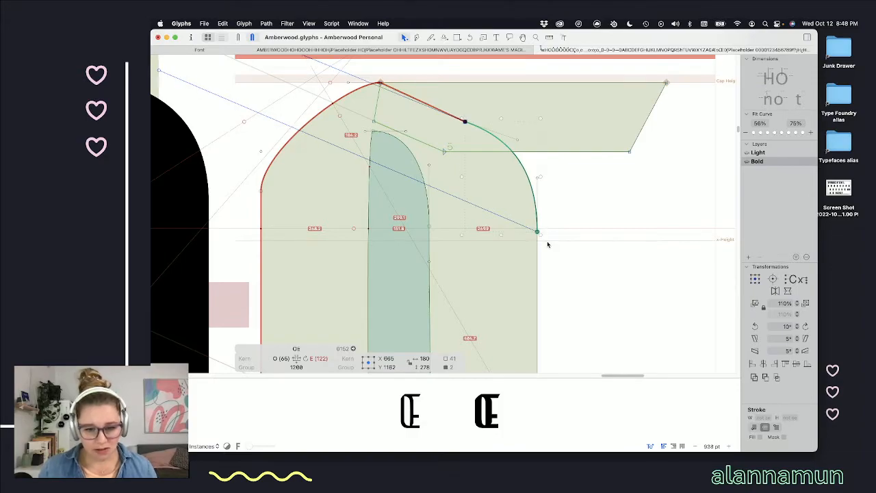
key(space)
scroll(530, 243, down, 5)
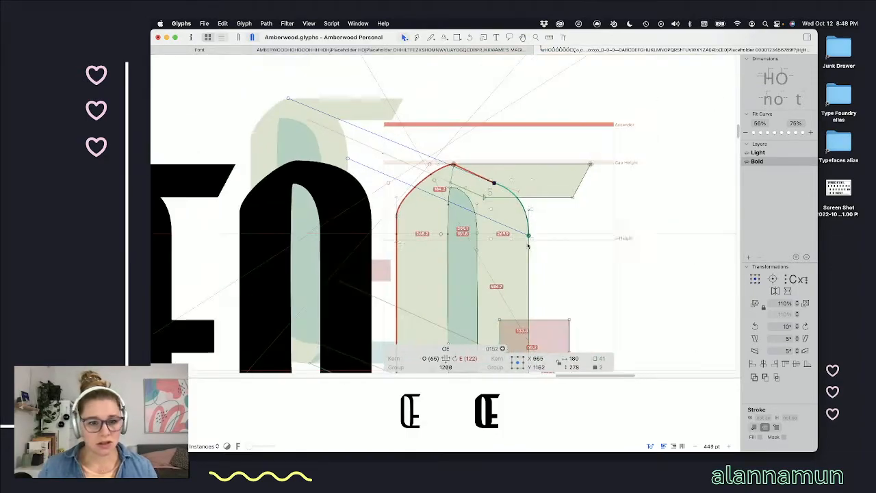
- Examine the Bold Œ as filled text beside the Æ and O, comparing how the curves meet the top arms
scroll(527, 245, left, 10)
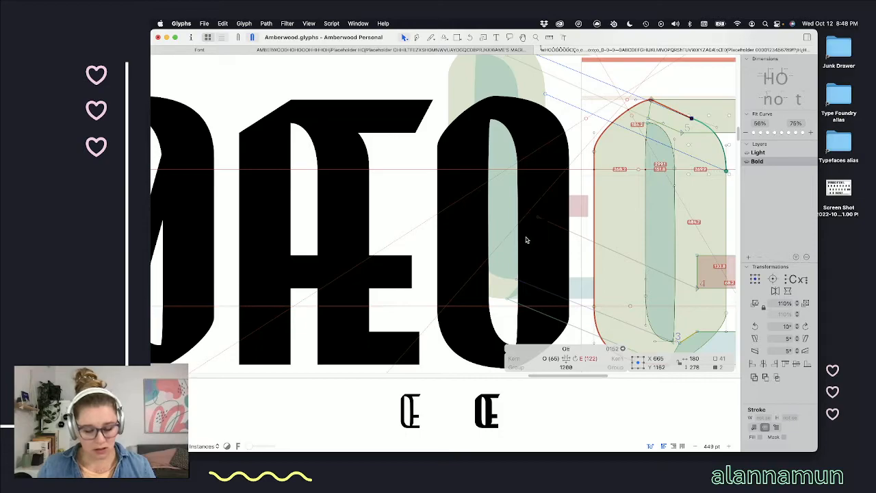
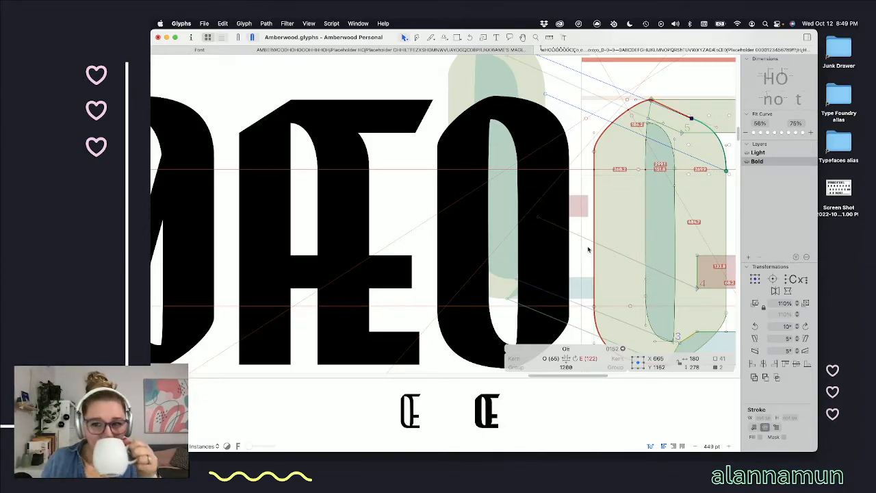
click(585, 80)
key(t)
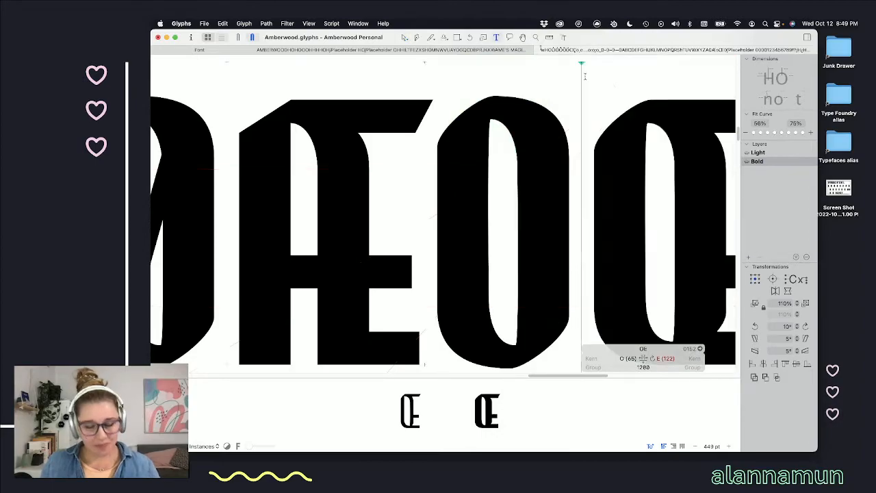
scroll(589, 93, down, 3)
scroll(586, 159, right, 2)
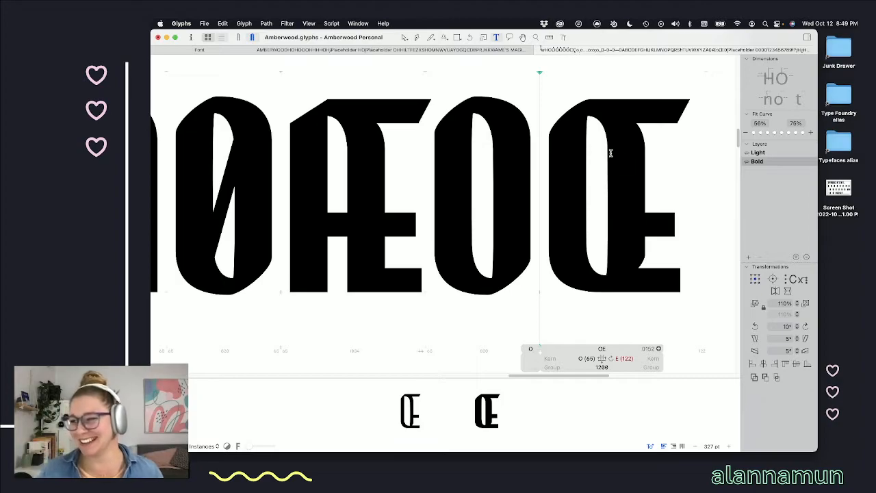
scroll(604, 164, down, 1)
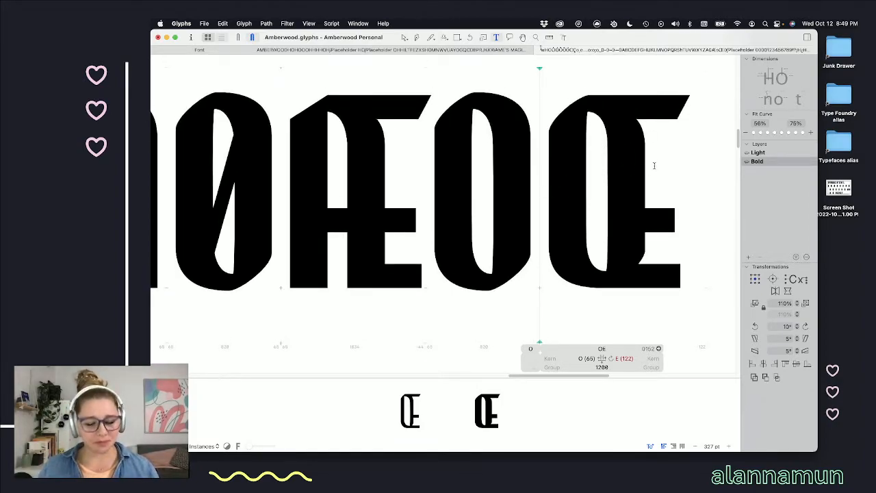
scroll(654, 166, right, 2)
- In the Light master, add a node on the Œ's outer upper-right O curve under the top arm, about X 448, Y 1365
key(super+1)
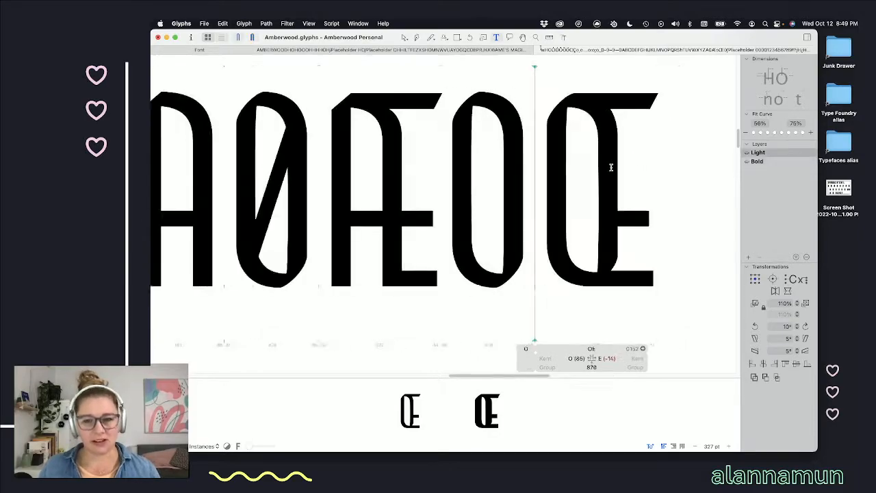
double_click(610, 118)
scroll(606, 113, up, 5)
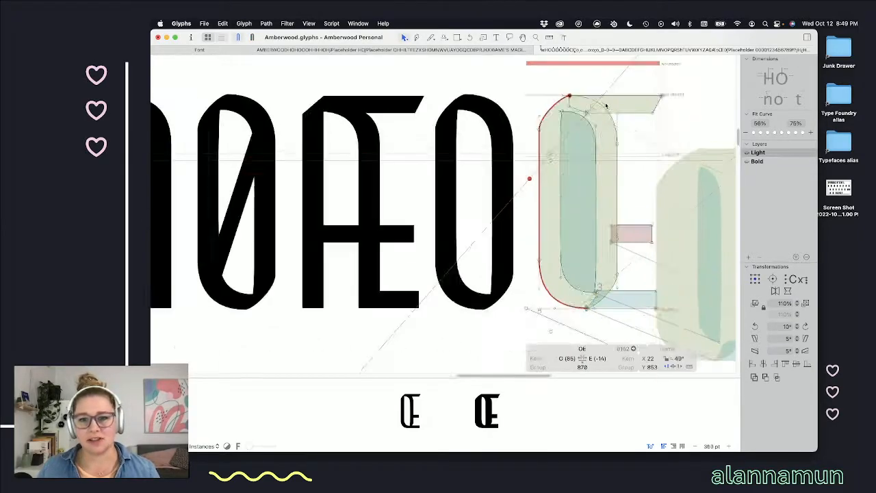
key(p)
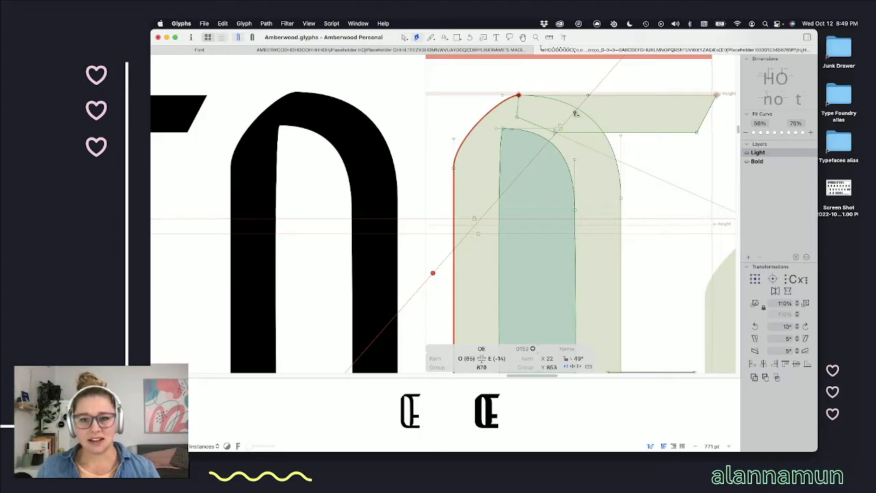
click(573, 107)
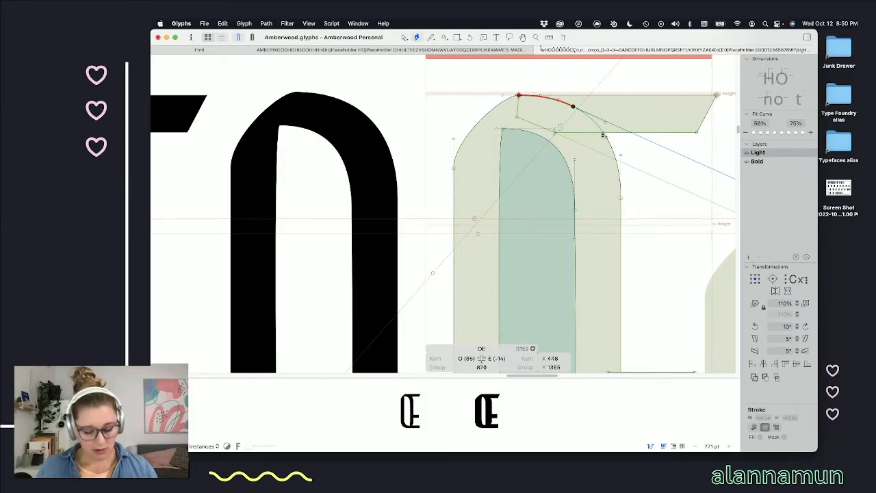
- Lower the Light Œ's added node and the O's outer right curve, handles included, by 30 units and check the filled shape
key(v)
drag(566, 99, 657, 217)
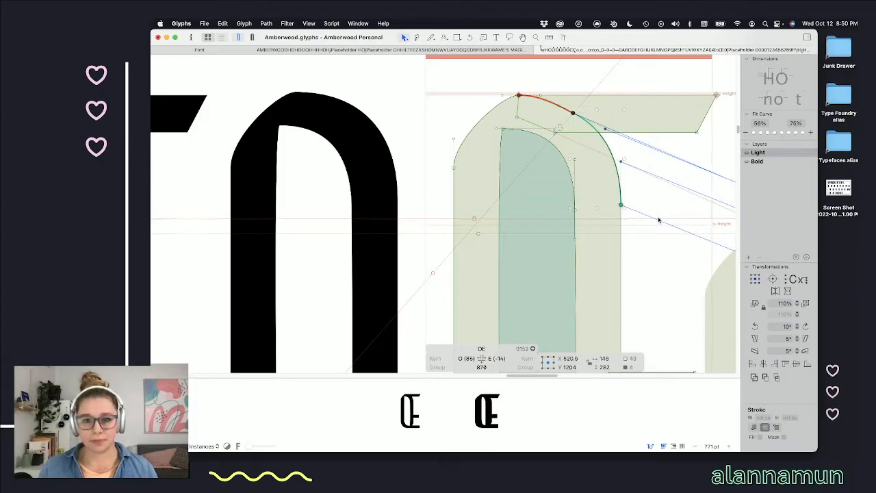
key(space)
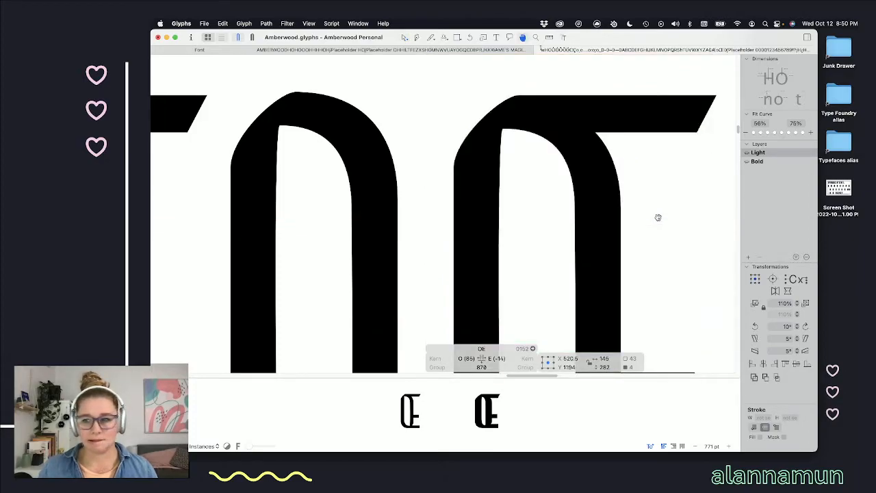
scroll(655, 219, down, 3)
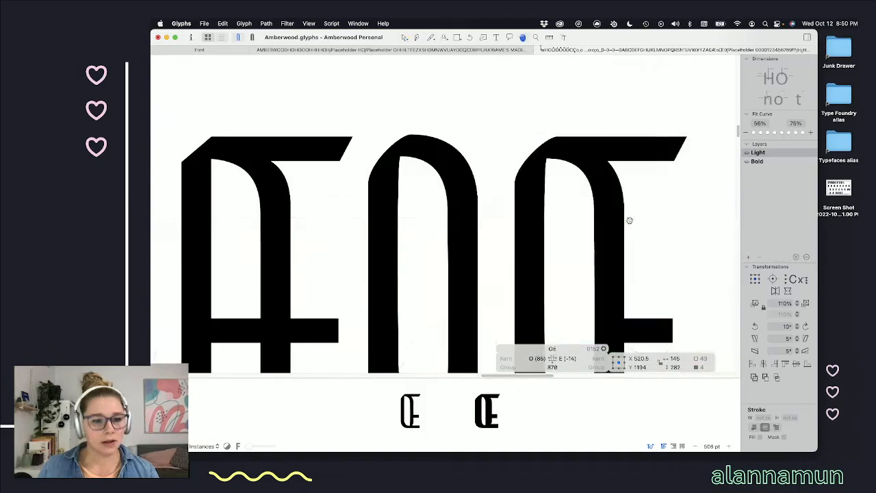
- Convert the segment between the O's top node and the added node in the Light Œ to a straight line
key(super+z)
key(space)
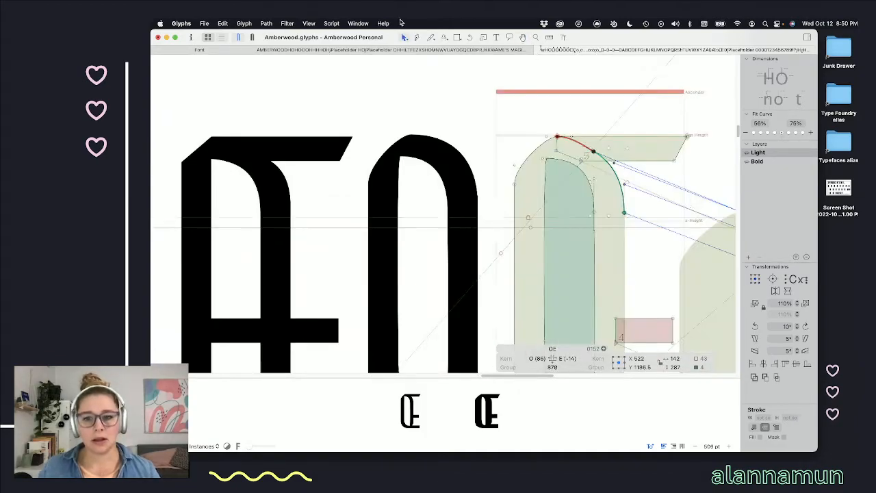
click(582, 146)
key(Delete)
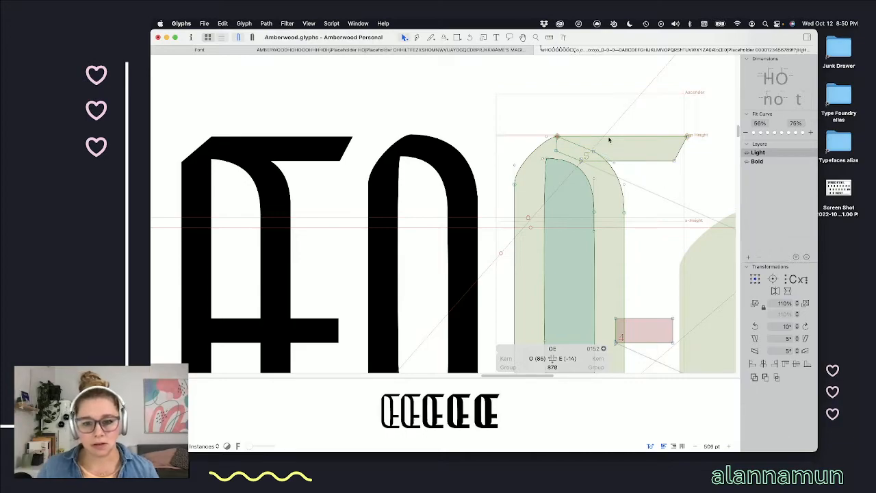
key(space)
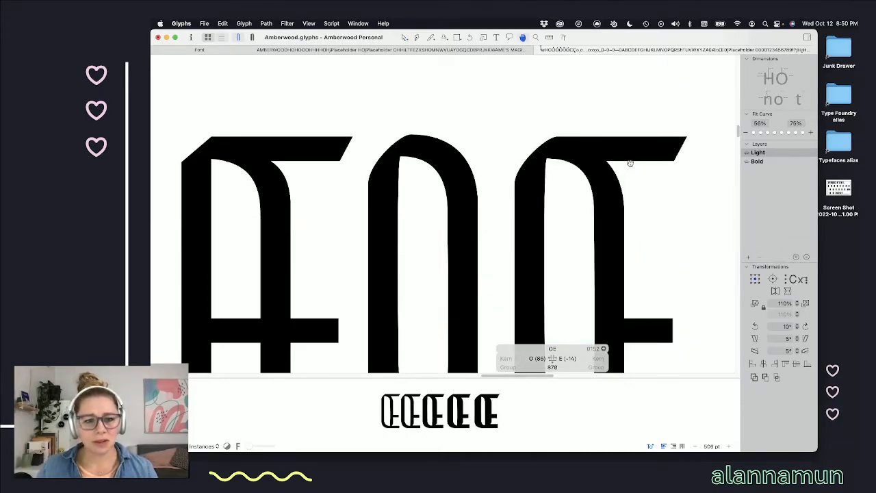
- Lower the Light Œ's added node and outer right curve node by 10 units and check the glyph in the text line
click(592, 151)
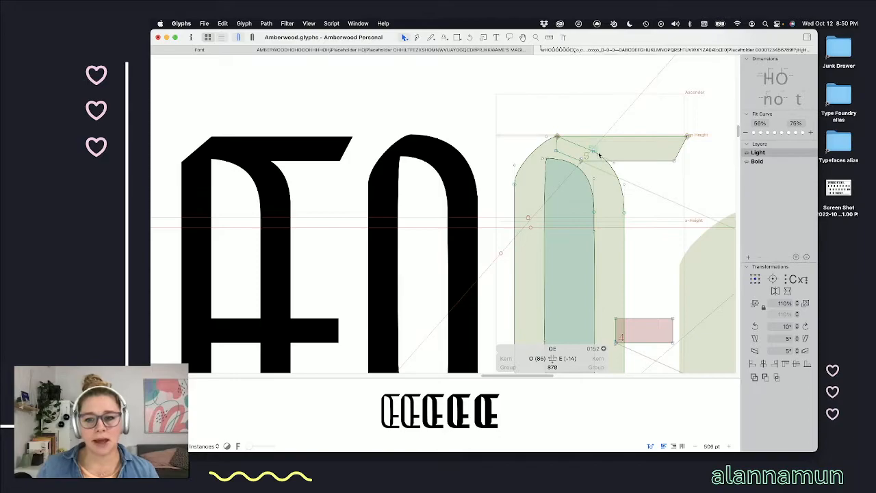
shift+click(621, 214)
key(space)
scroll(619, 217, down, 2)
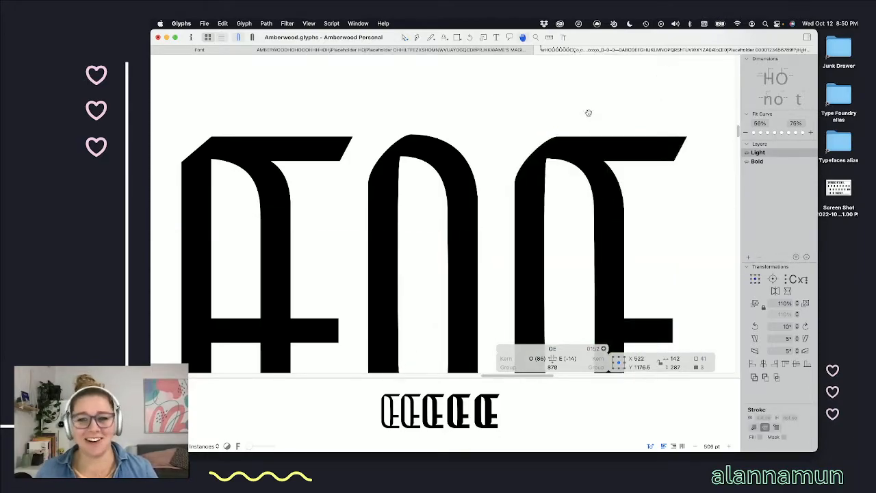
key(t)
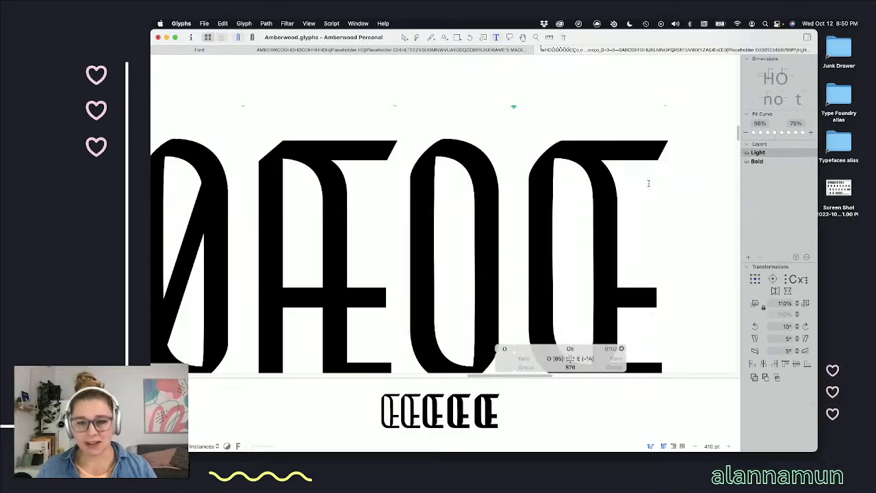
scroll(549, 201, down, 5)
click(582, 206)
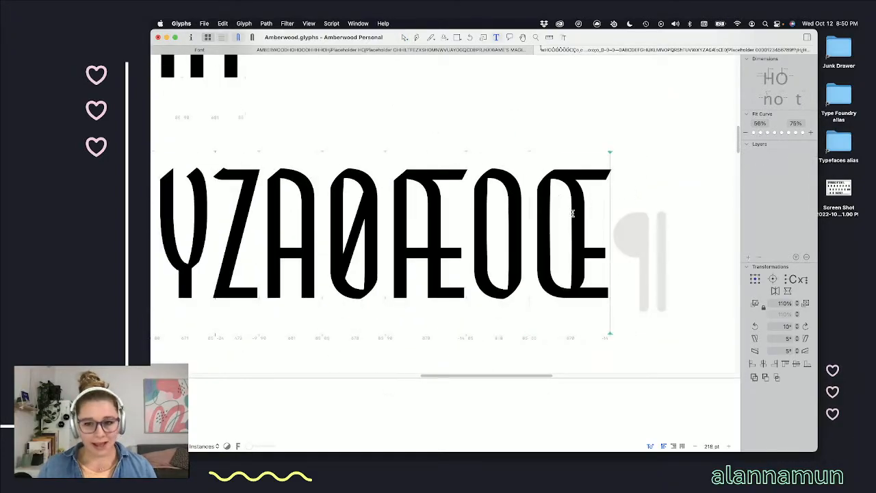
scroll(583, 206, down, 1)
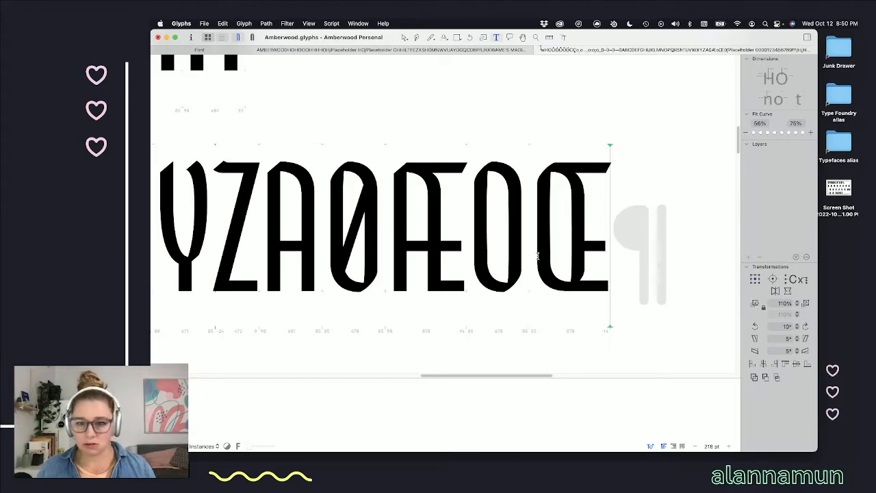
- Switch to the Bold master and update the Œ's out-of-sync right sidebearing to match its E metrics key
key(super+2)
scroll(574, 248, right, 5)
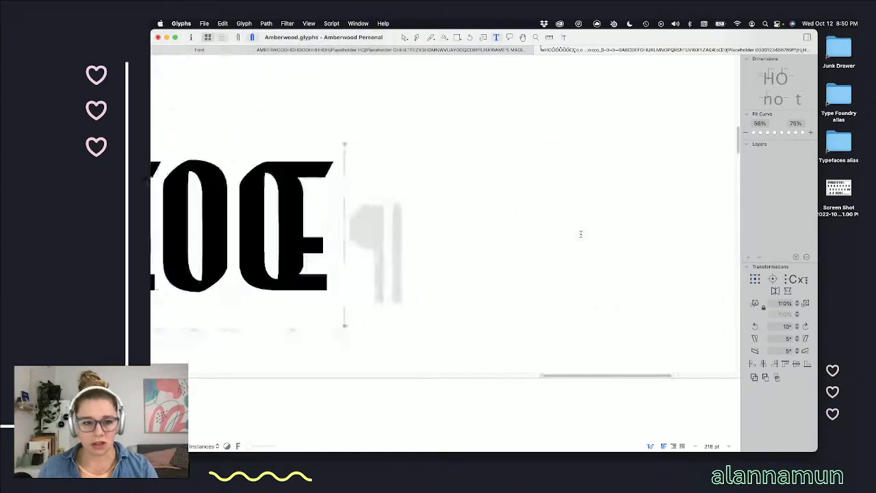
click(460, 228)
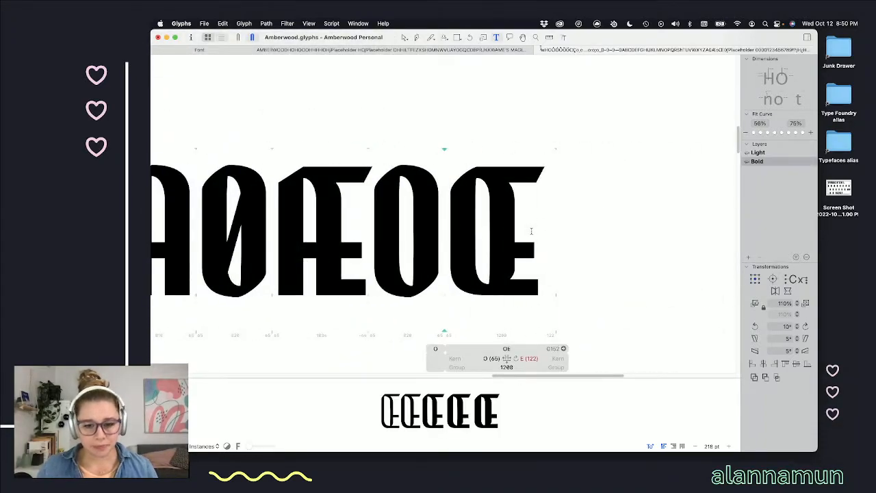
click(516, 359)
- Examine the Bold Œ within the alphabet line and enlarge the preview area to inspect its interpolated instances
scroll(506, 242, down, 5)
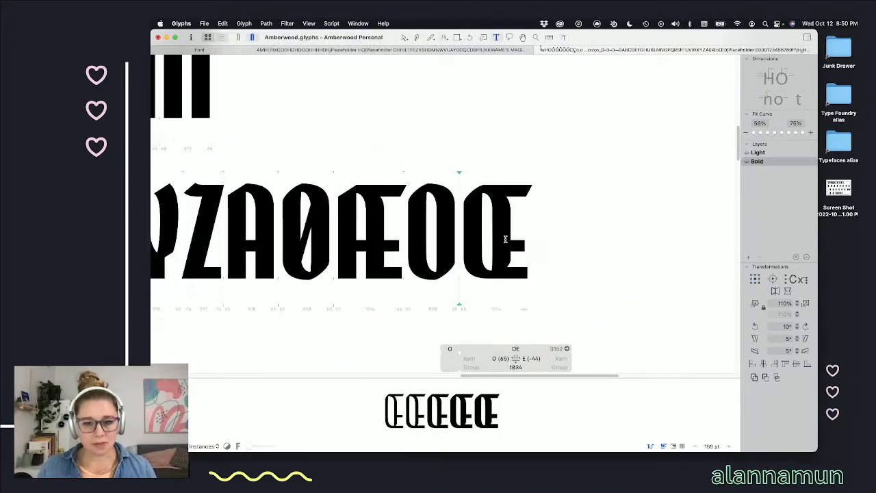
scroll(505, 238, down, 3)
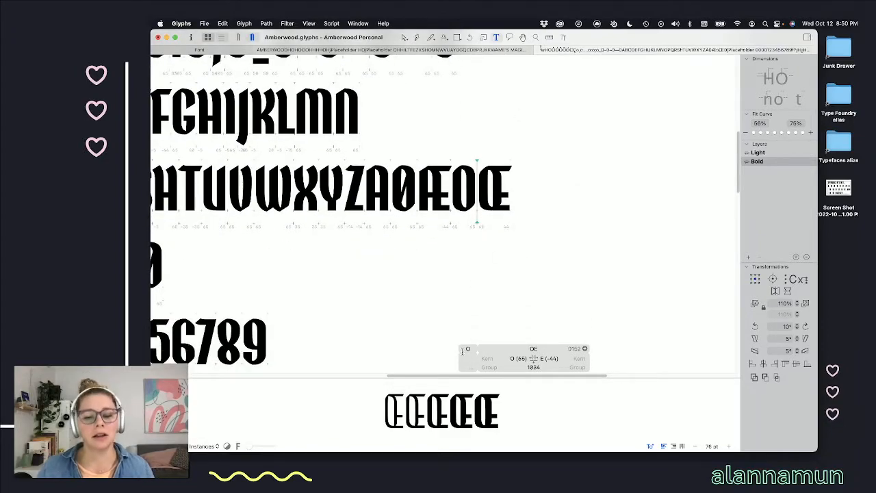
drag(462, 376, 455, 148)
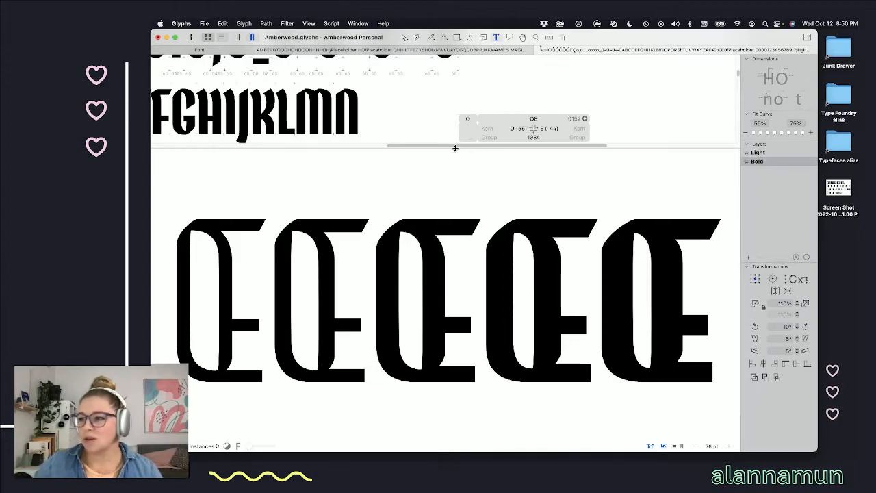
- Return to the font overview and look through the glyph set for the finished Æ and Œ and glyphs still undrawn
click(199, 49)
click(603, 269)
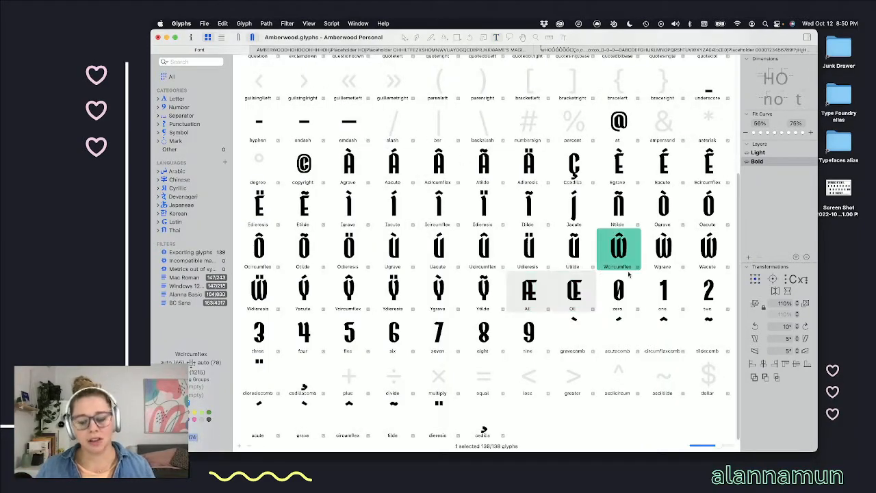
click(660, 321)
click(665, 369)
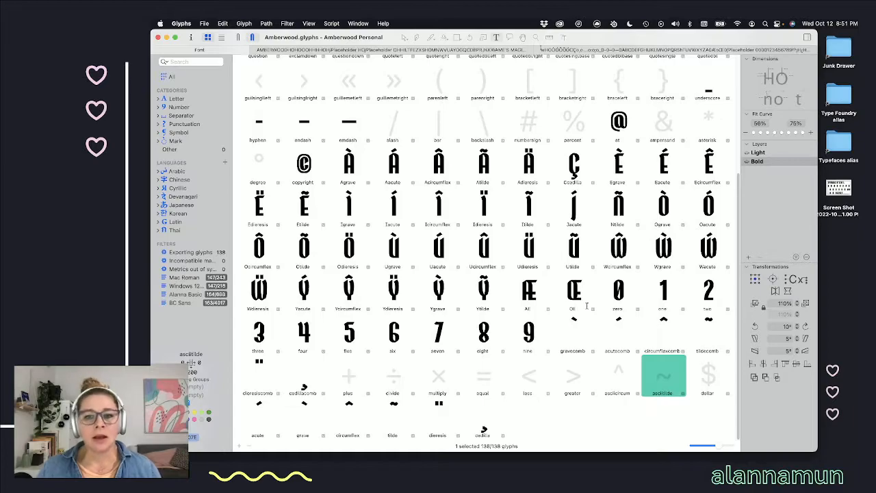
scroll(587, 305, up, 5)
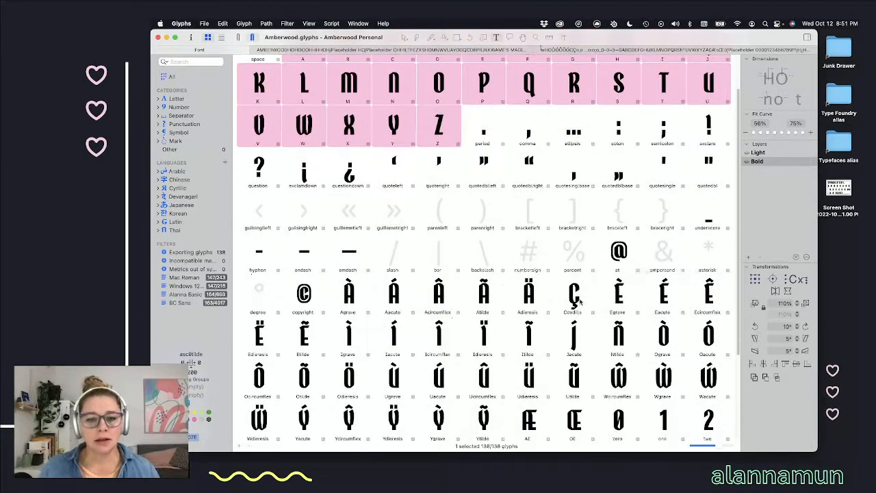
scroll(578, 301, down, 2)
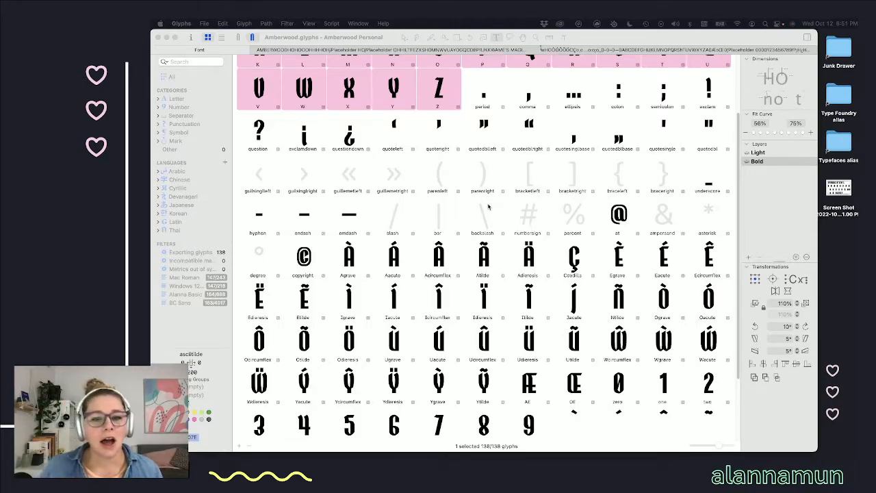
scroll(487, 210, up, 4)
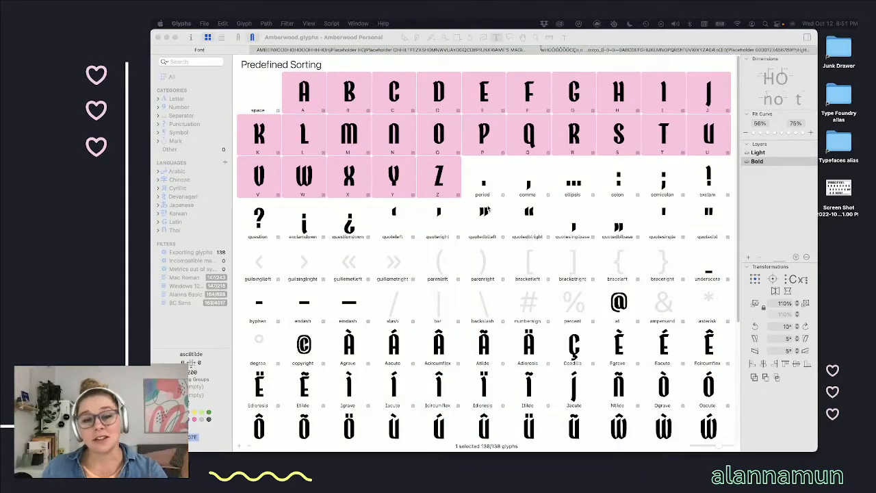
scroll(479, 240, down, 2)
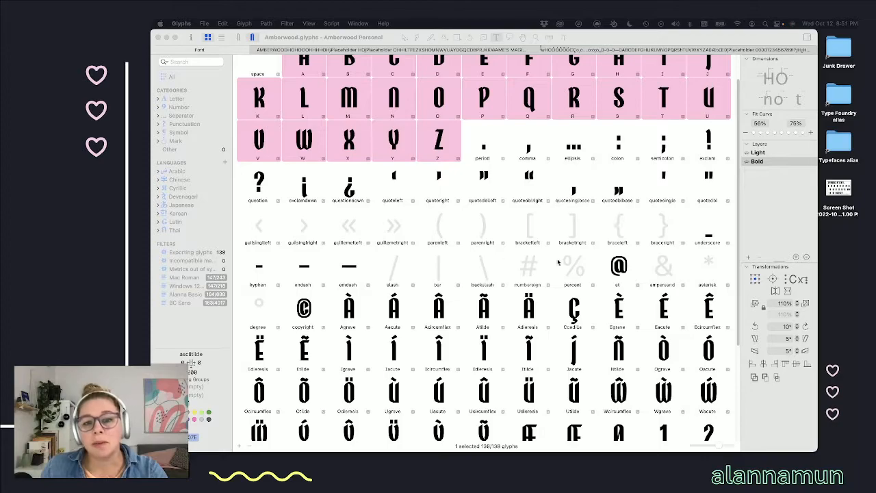
- Look over the remaining undrawn symbols in the glyph overview, return to the sample text and shrink its preview area
scroll(555, 263, down, 5)
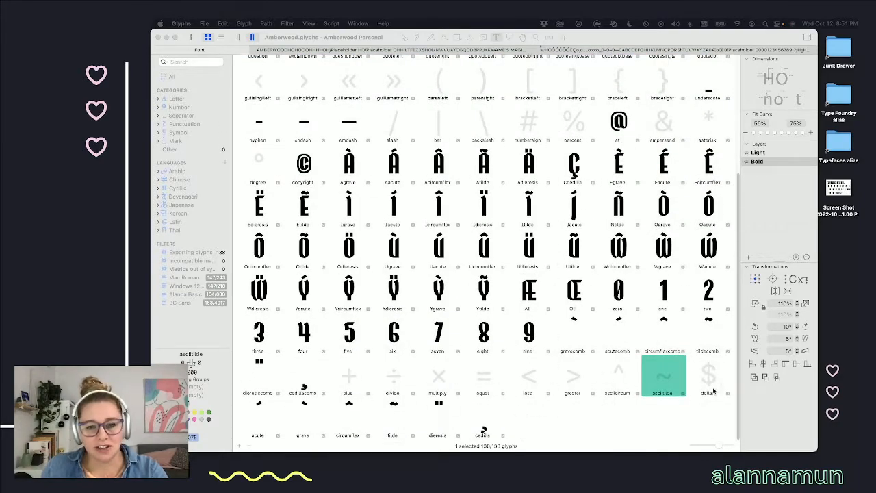
scroll(513, 400, up, 6)
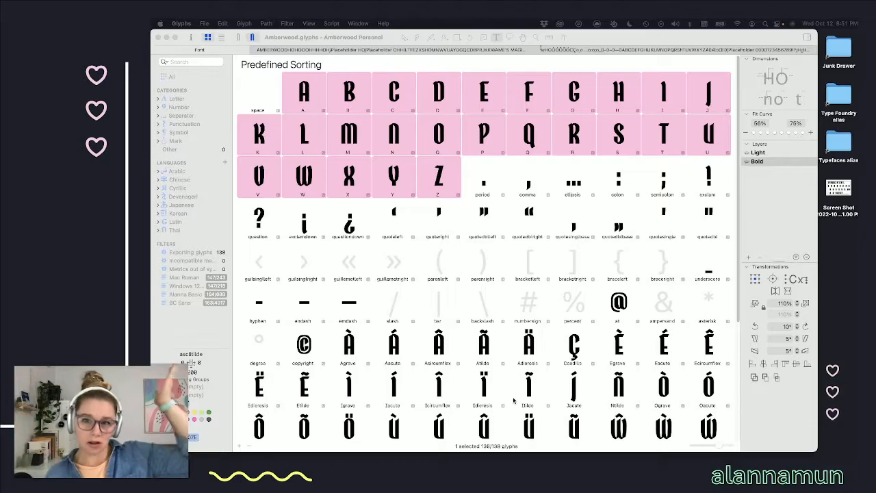
click(614, 53)
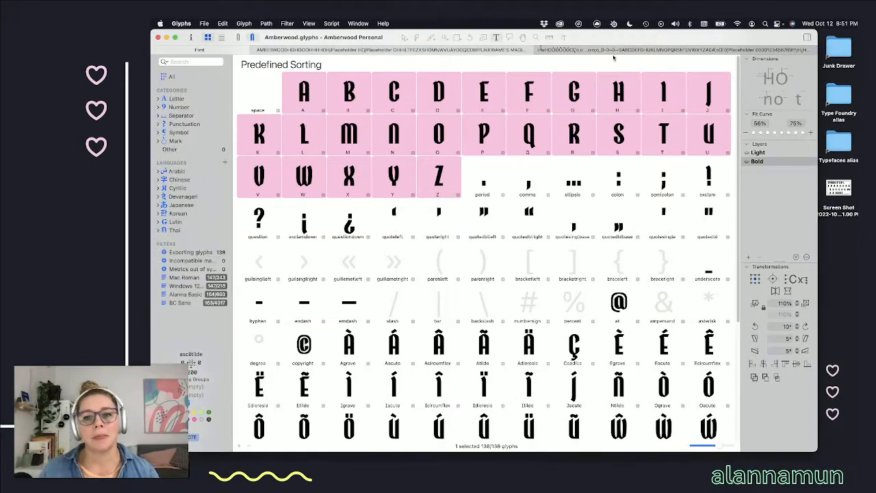
click(614, 54)
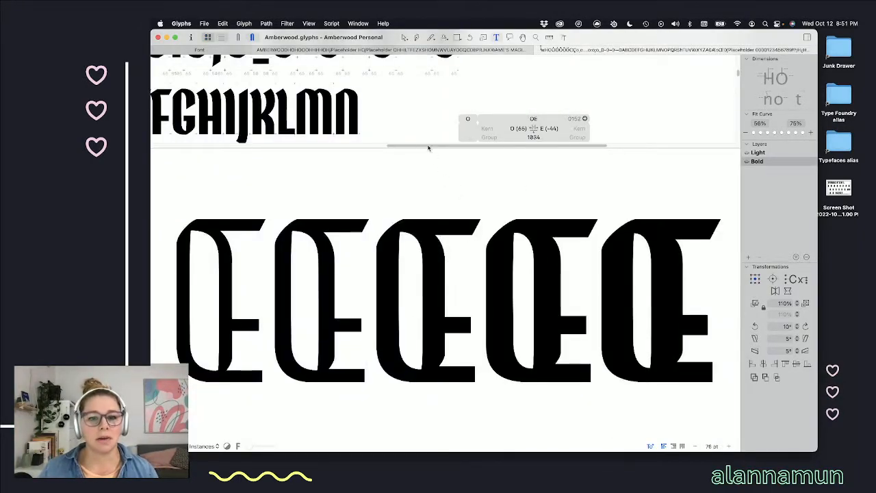
drag(442, 148, 427, 362)
- Examine the symbol lines at the end of the sample text, from the bracket placeholders through the @ to ©2022
scroll(434, 242, down, 10)
scroll(433, 240, up, 3)
scroll(434, 242, down, 12)
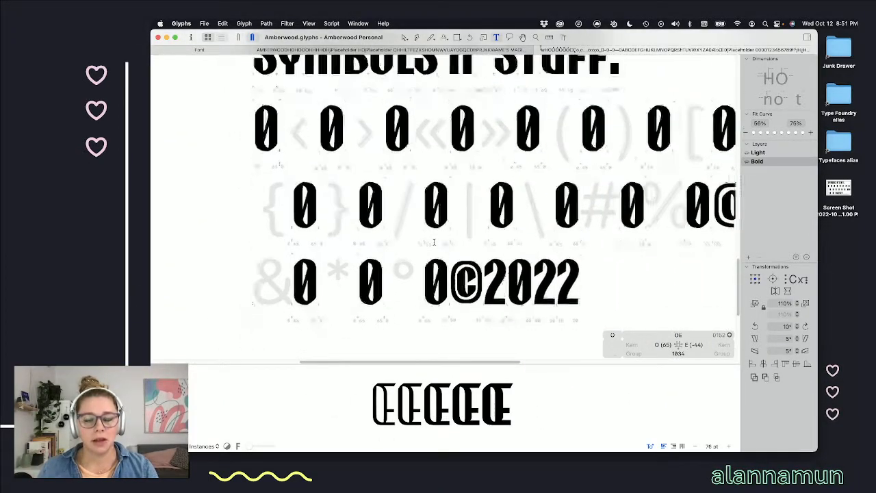
scroll(483, 246, up, 2)
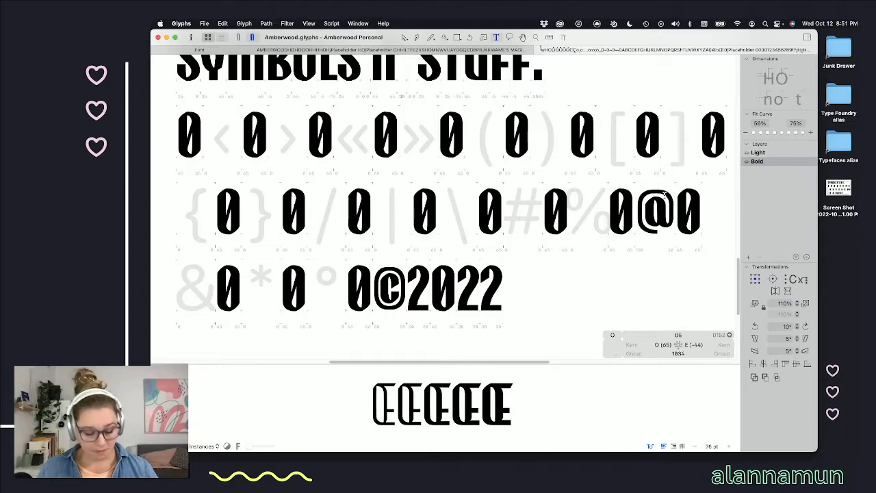
scroll(664, 195, up, 5)
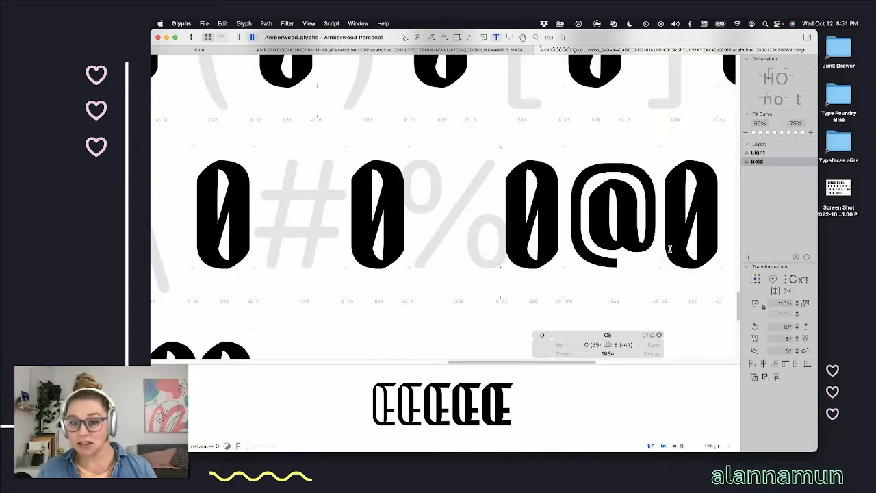
scroll(669, 248, down, 5)
scroll(668, 248, left, 3)
scroll(668, 247, left, 5)
scroll(668, 247, down, 3)
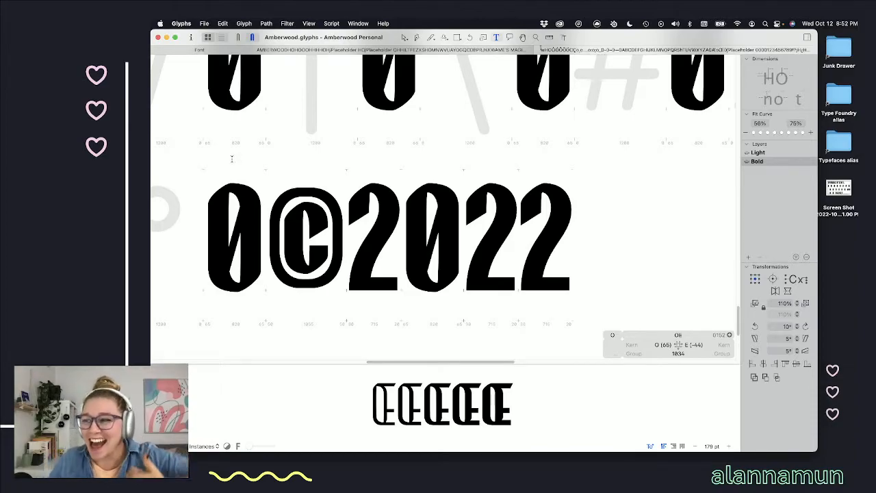
- Copy the undrawn glyphs from plus to dollar out of the font overview and add them to the sample text after ©2022
click(189, 40)
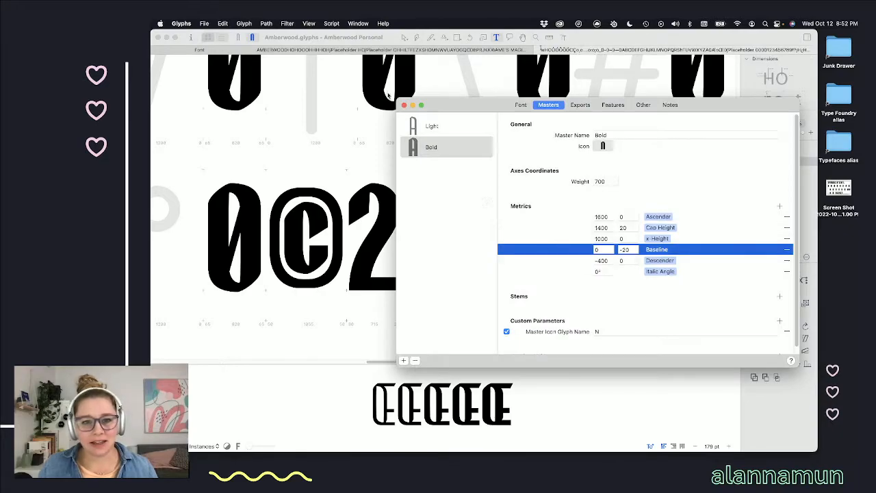
click(404, 106)
click(201, 50)
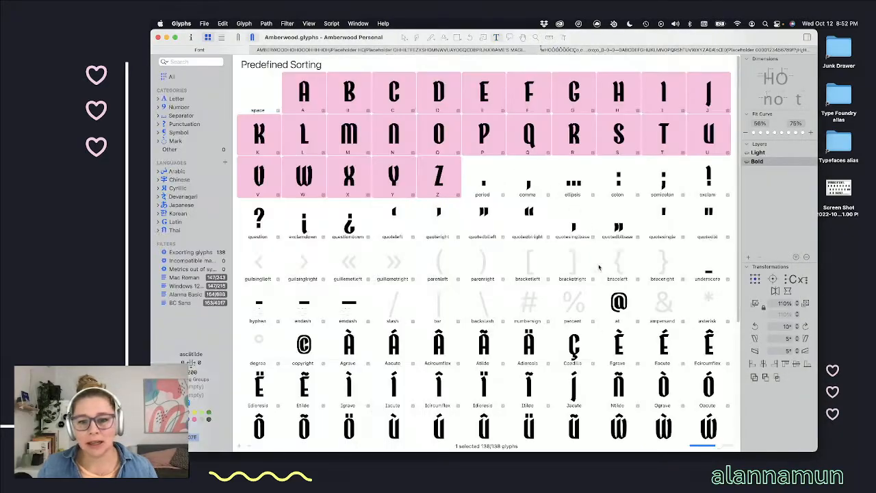
scroll(588, 272, down, 5)
click(353, 377)
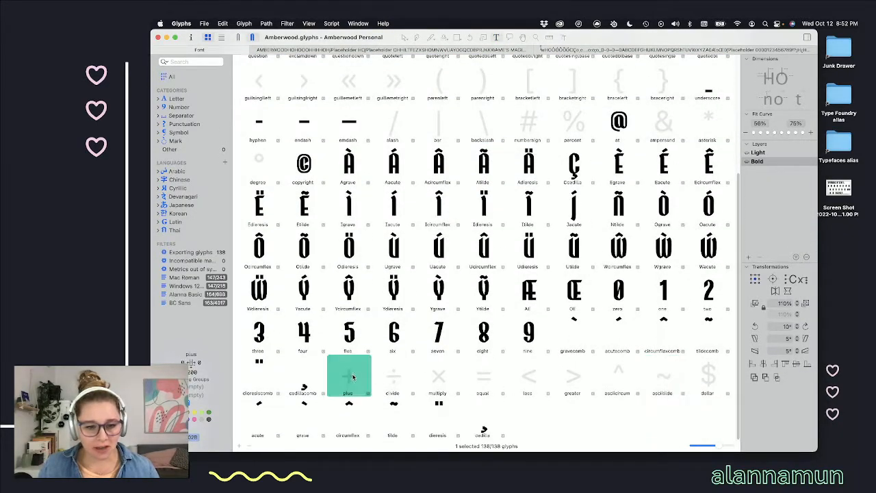
shift+click(712, 377)
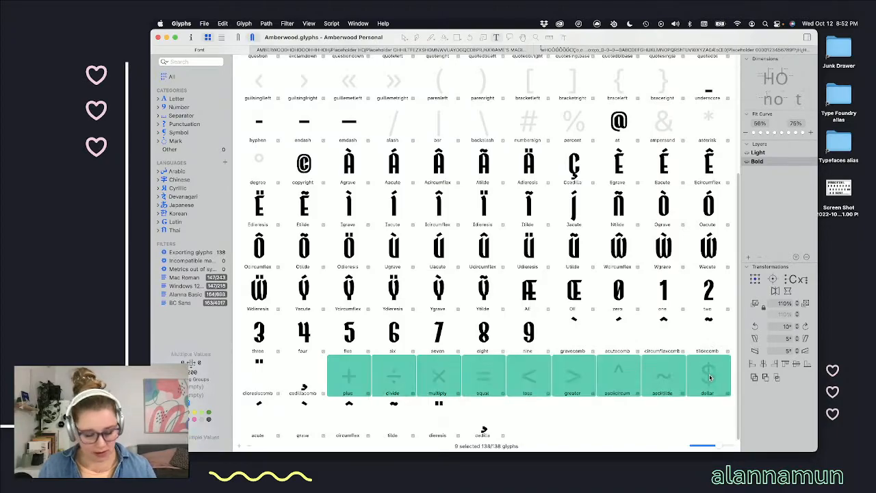
click(647, 50)
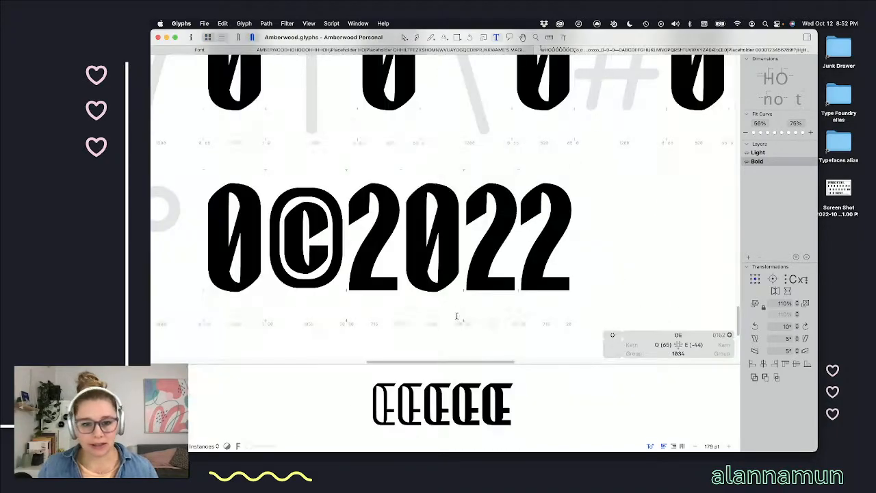
scroll(567, 211, down, 3)
scroll(567, 212, down, 5)
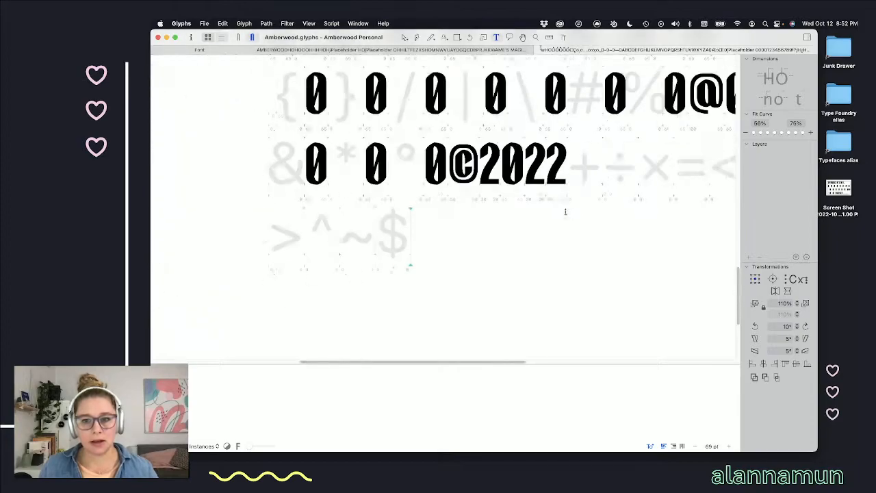
- Insert a 0 before the plus and after each added symbol through the dollar to space them in the sample text
click(559, 212)
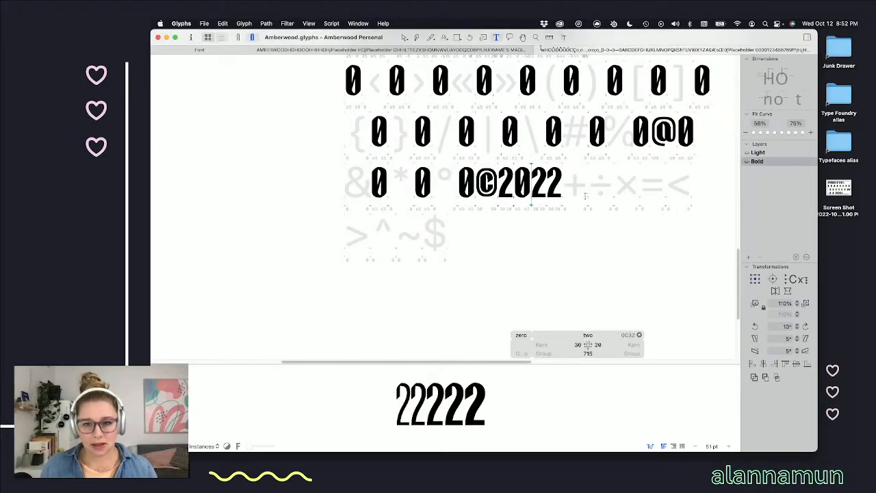
key(Right)
key(Right)
text(0)
key(Right)
text(0)
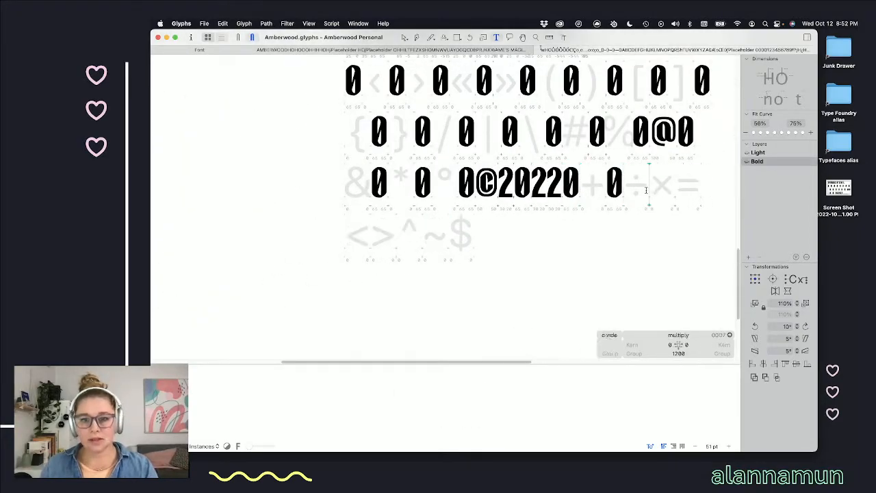
key(Right)
text(0)
key(Right)
text(0)
key(Right)
key(0)
key(Right)
key(0)
key(Right)
key(0)
key(Right)
key(0)
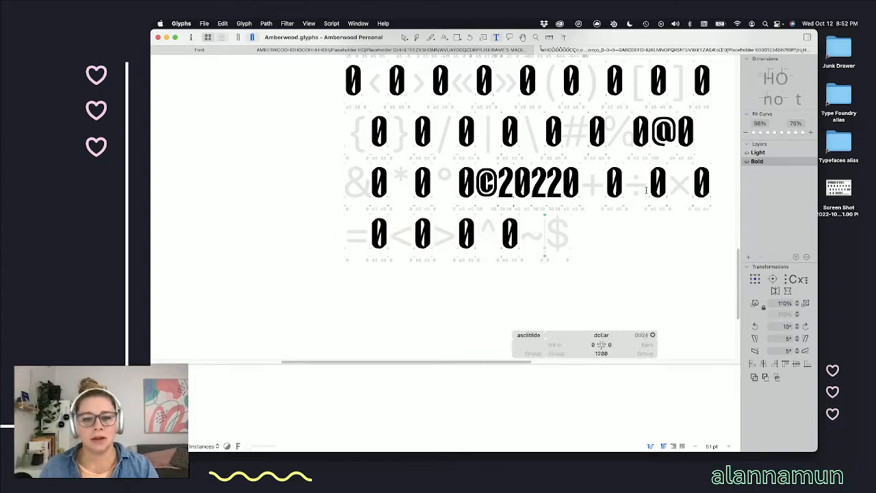
key(Right)
key(0)
key(Right)
key(0)
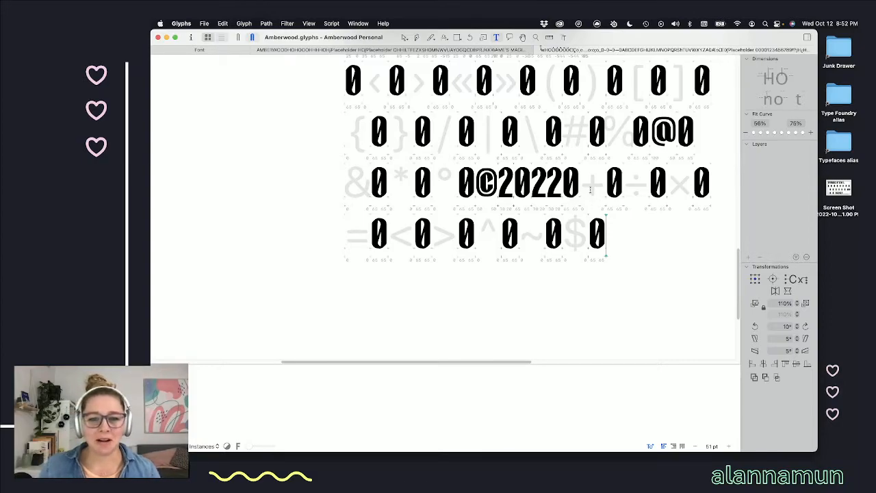
- Copy the base bar of the Bold two into the empty plus glyph and raise it to a vertical centre of Y 714.5
scroll(589, 190, up, 10)
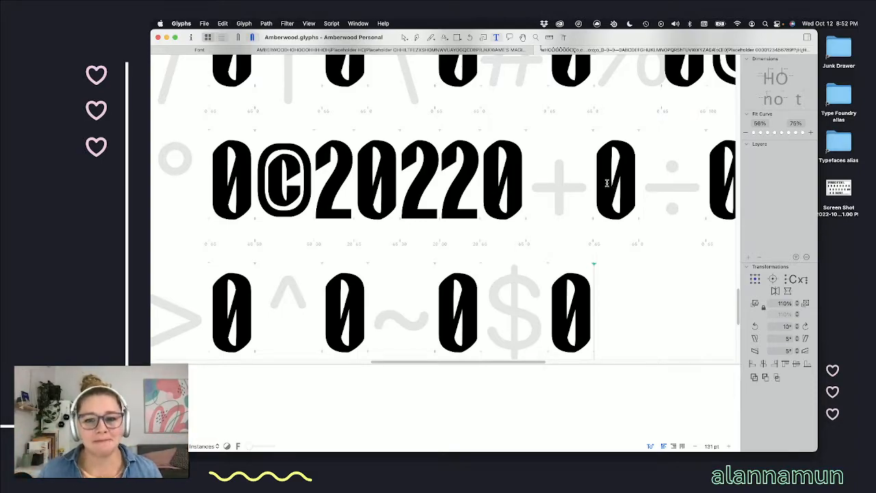
scroll(541, 222, up, 3)
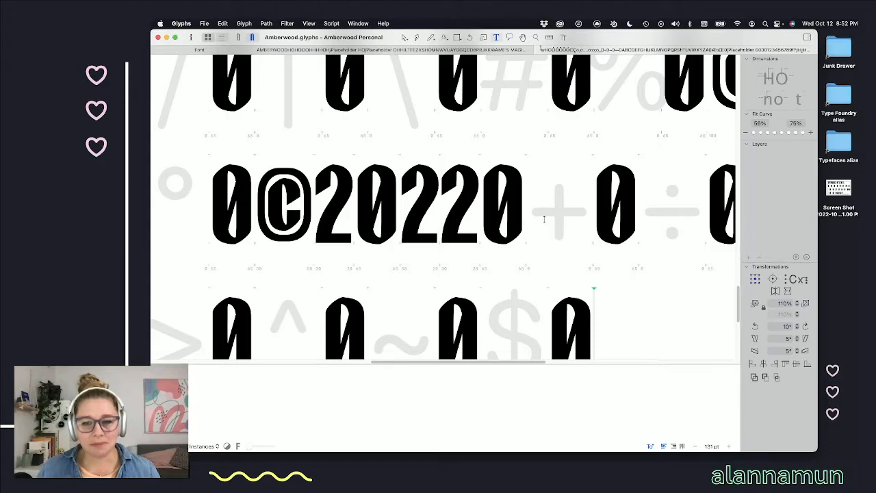
click(537, 215)
scroll(560, 209, up, 5)
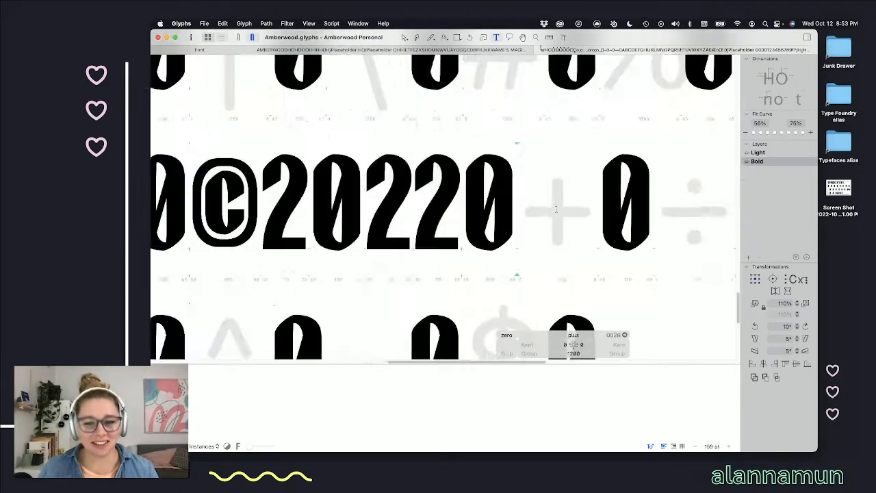
double_click(403, 259)
double_click(405, 261)
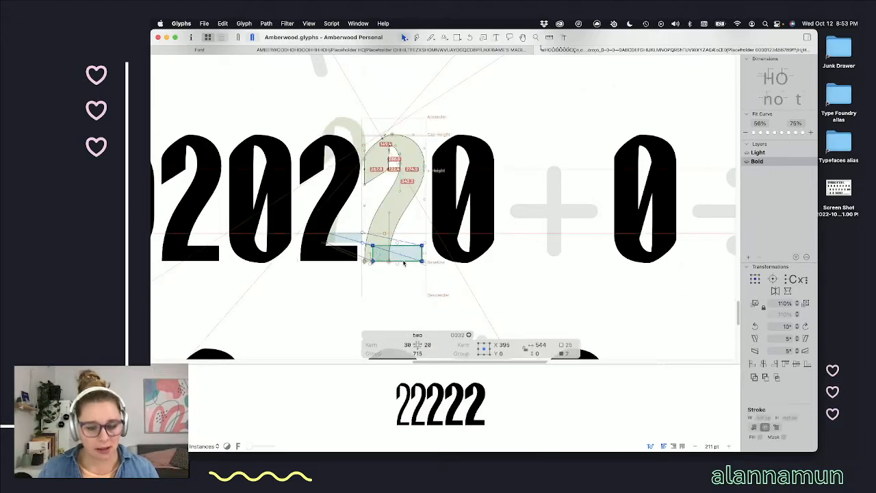
double_click(557, 192)
key(super+v)
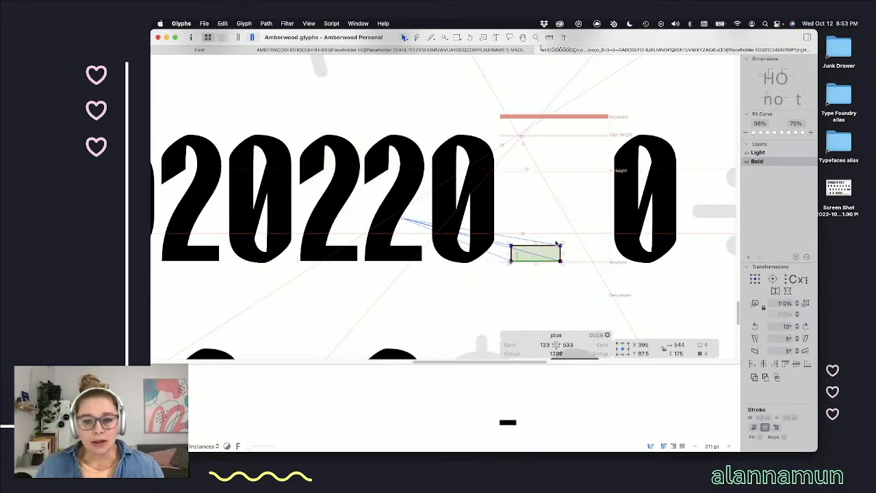
drag(549, 248, 549, 191)
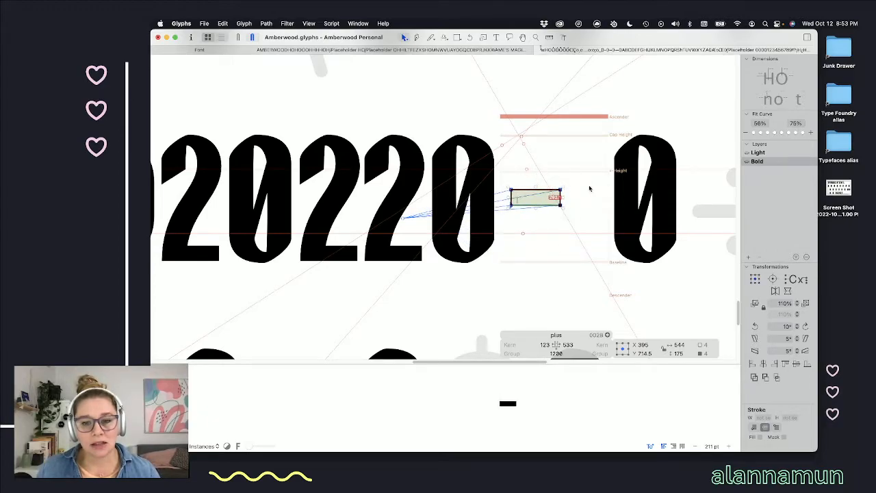
click(565, 193)
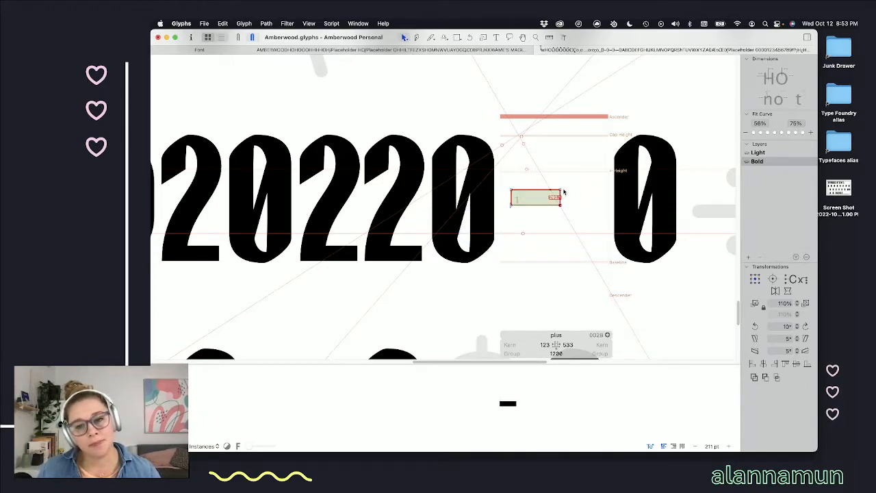
click(555, 192)
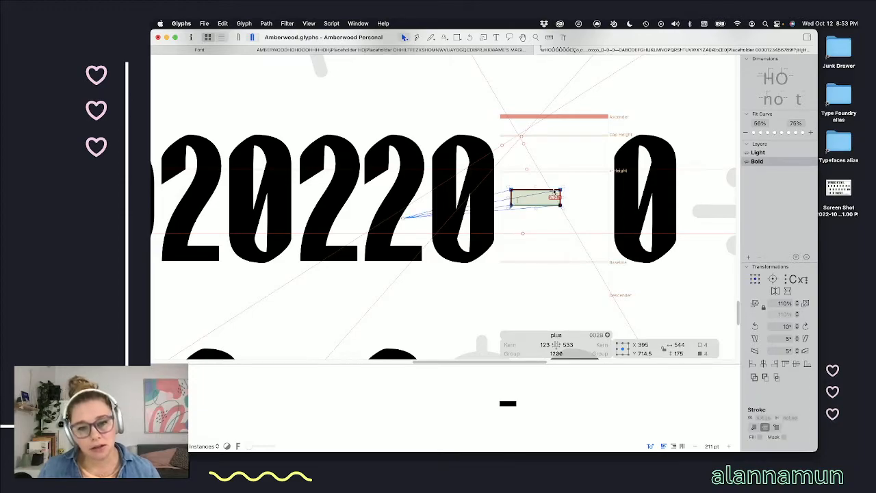
click(530, 258)
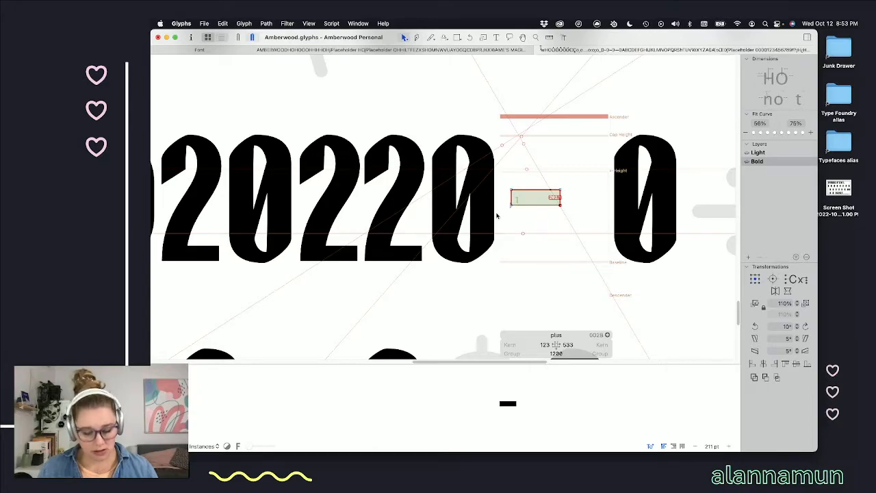
key(space)
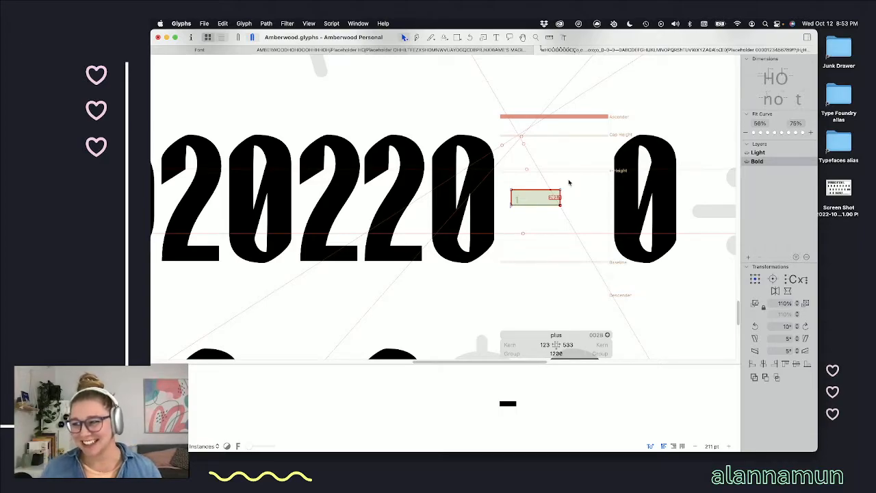
click(538, 169)
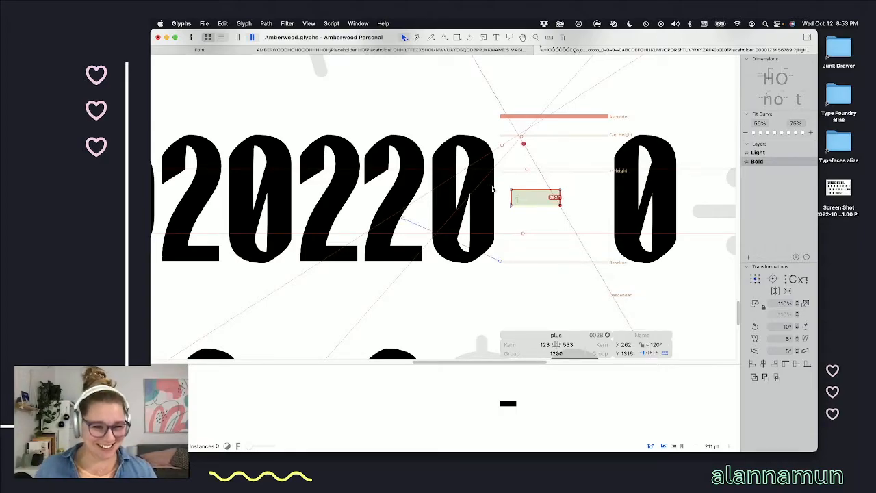
- Insert an H before the 0 preceding the plus and select the four nodes of its left stem's straight section
double_click(443, 192)
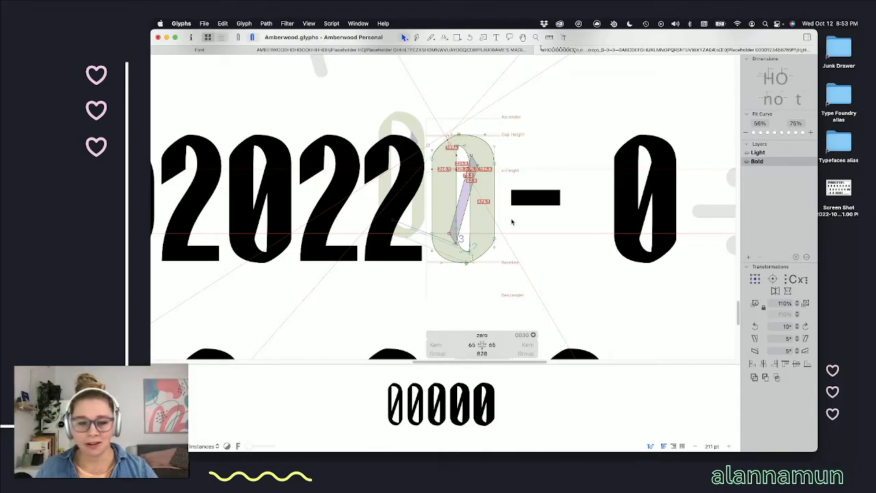
key(t)
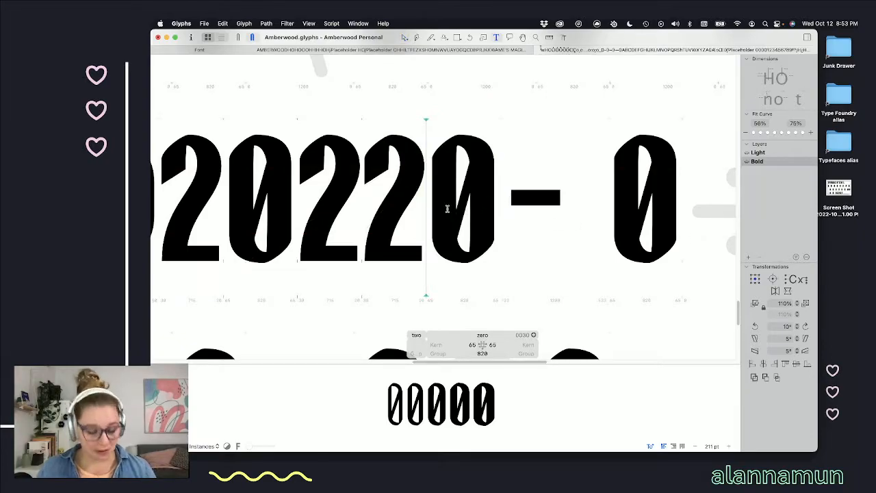
text(H)
key(Escape)
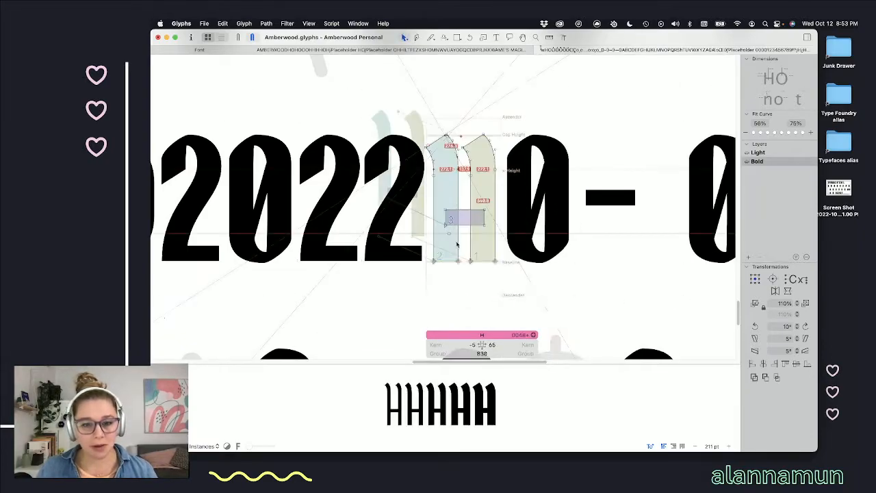
drag(462, 252, 428, 272)
shift+click(434, 175)
shift+click(457, 168)
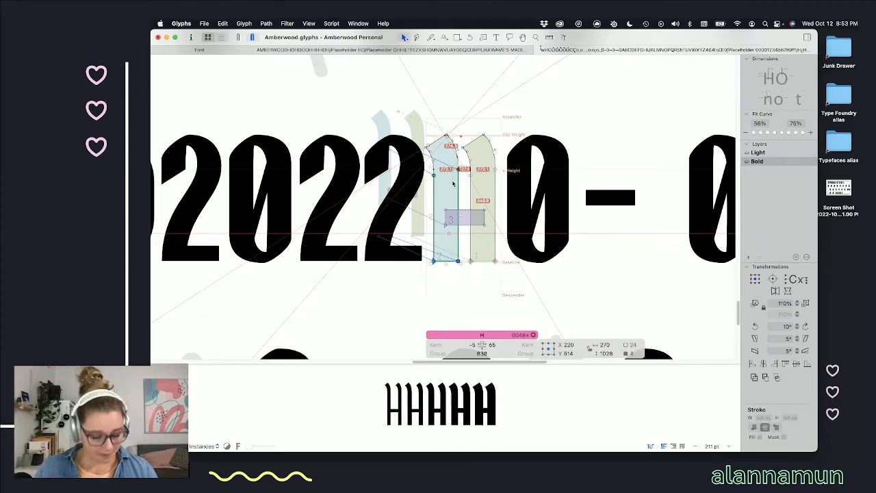
- Paste the copied H stem segments into the Bold plus glyph and open that glyph for editing
double_click(594, 205)
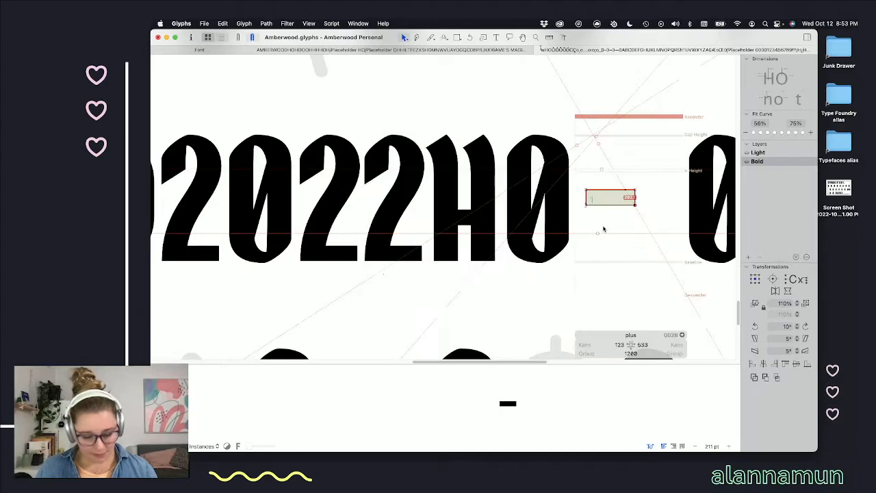
key(super+v)
click(614, 169)
key(Escape)
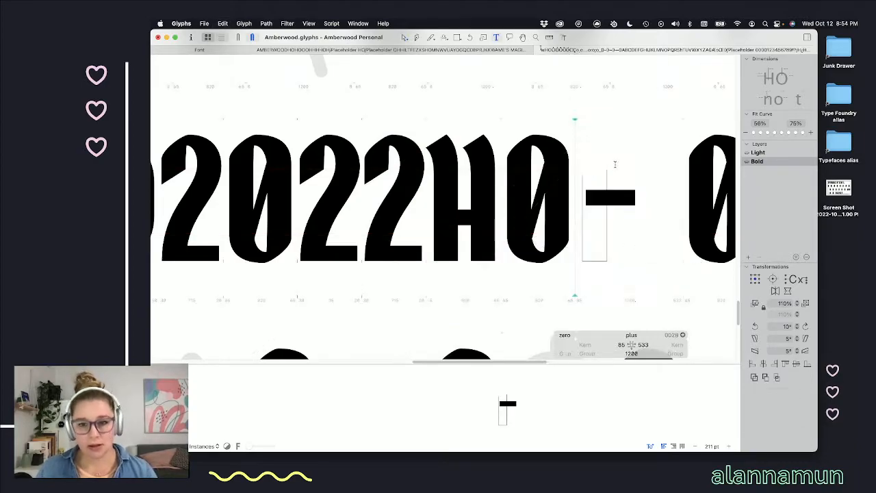
double_click(601, 180)
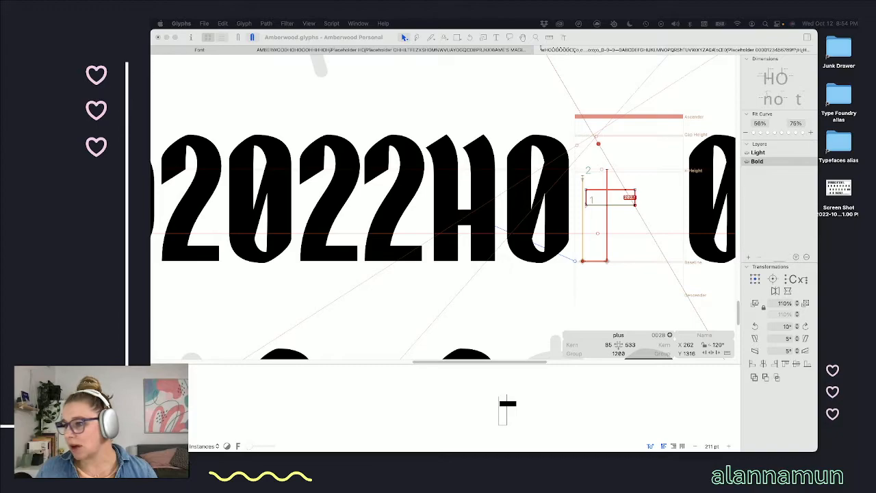
drag(597, 144, 601, 169)
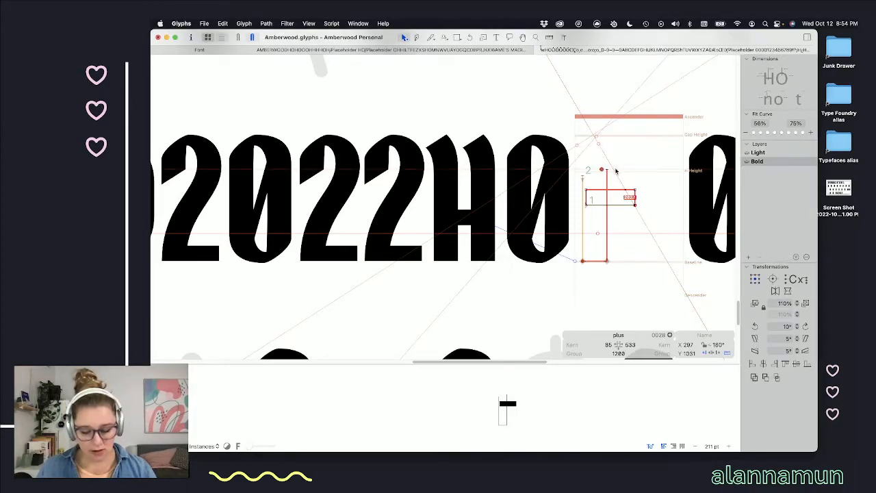
key(super+h)
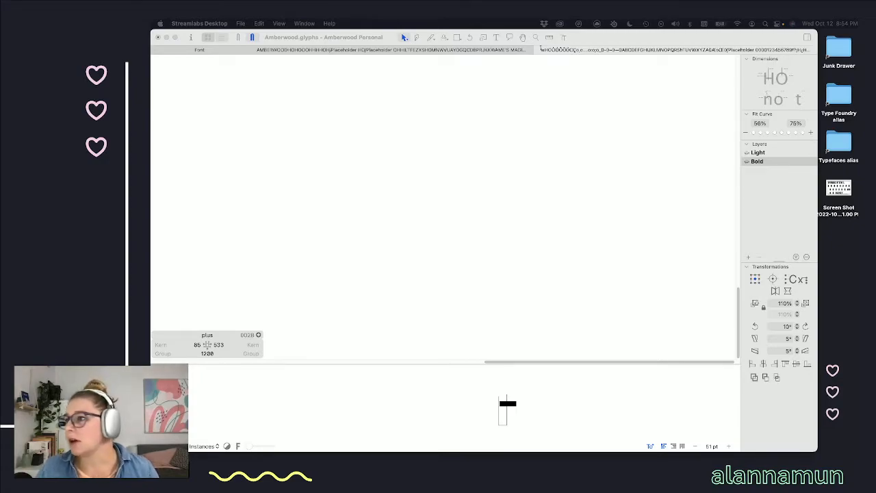
click(428, 198)
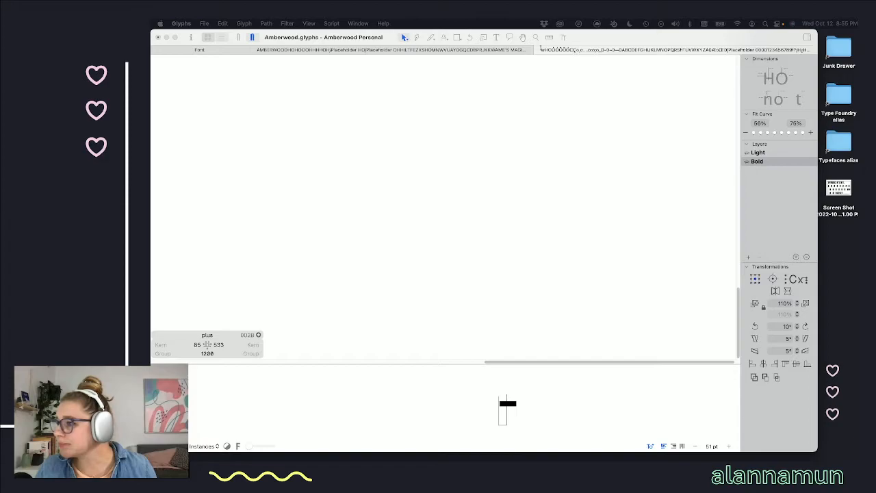
key(super+Tab)
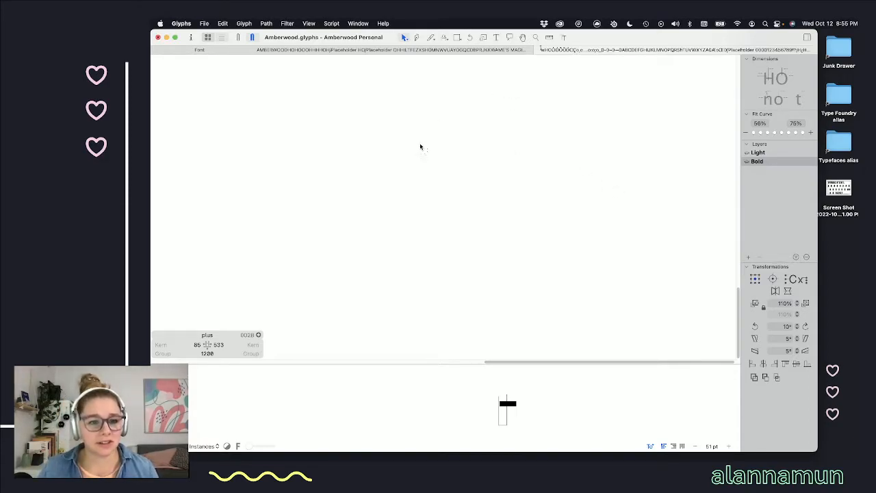
- Close the pasted stem outline in the plus glyph across its open top with the Pen tool
scroll(444, 193, down, 1)
scroll(444, 193, up, 10)
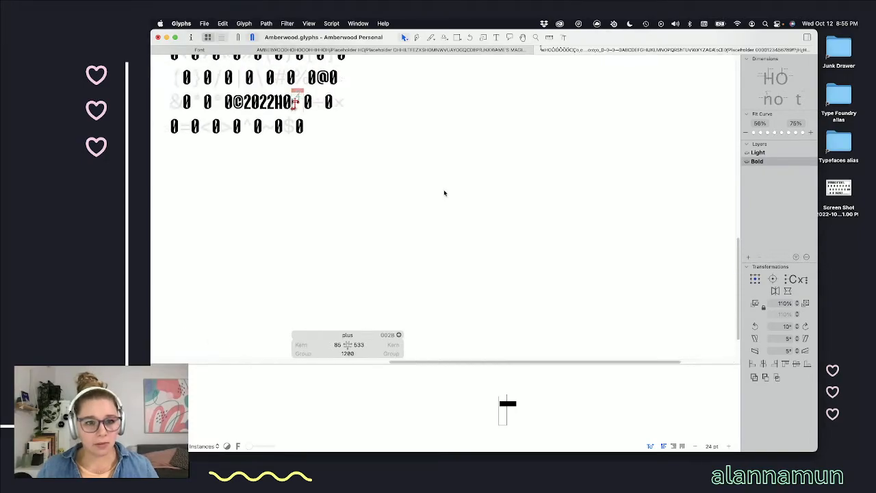
scroll(384, 179, up, 10)
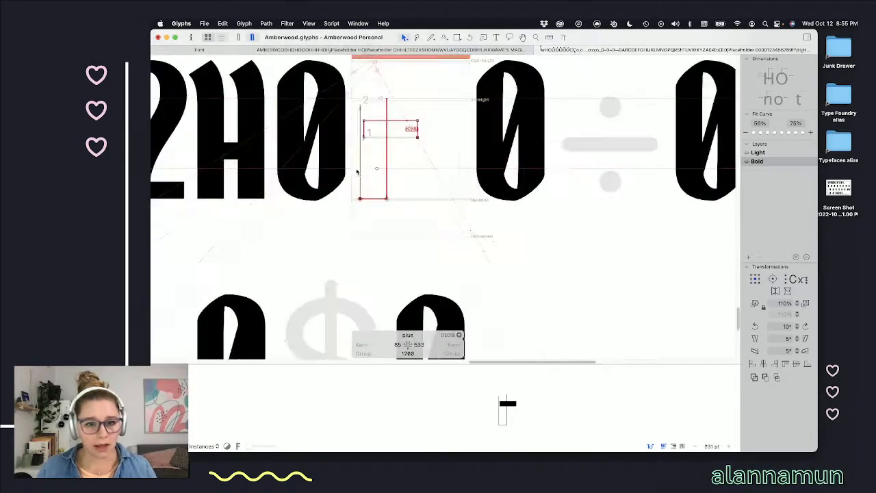
key(p)
click(405, 128)
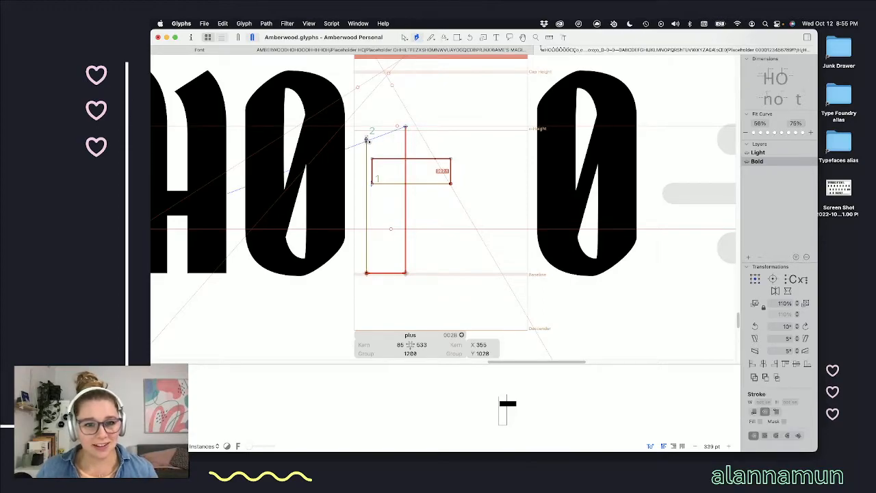
click(367, 137)
key(v)
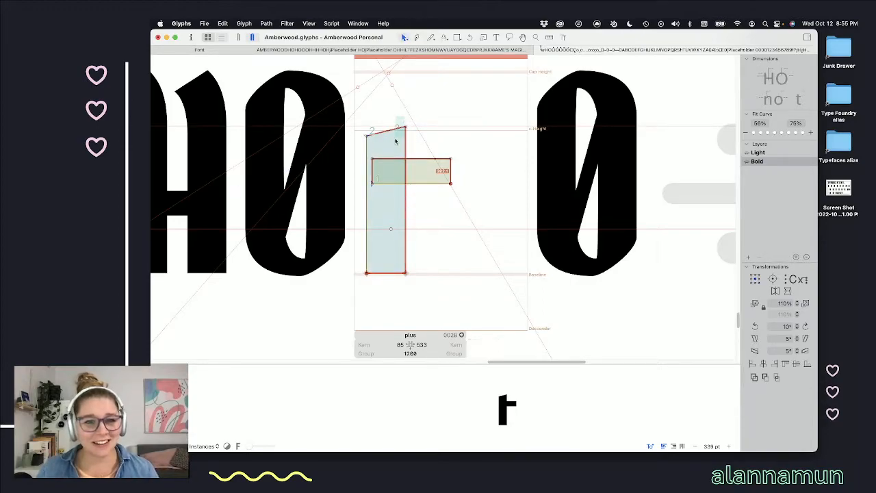
- Lower the stem's top-right node to Y 962 so the stem's top edge is horizontal
click(405, 127)
key(Down)
key(Down)
key(Down)
key(Down)
key(Down)
key(Down)
key(Down)
key(Down)
key(Down)
key(Down)
key(Down)
key(Down)
key(Down)
key(Down)
key(Down)
key(Down)
key(Down)
key(Down)
key(Down)
key(Down)
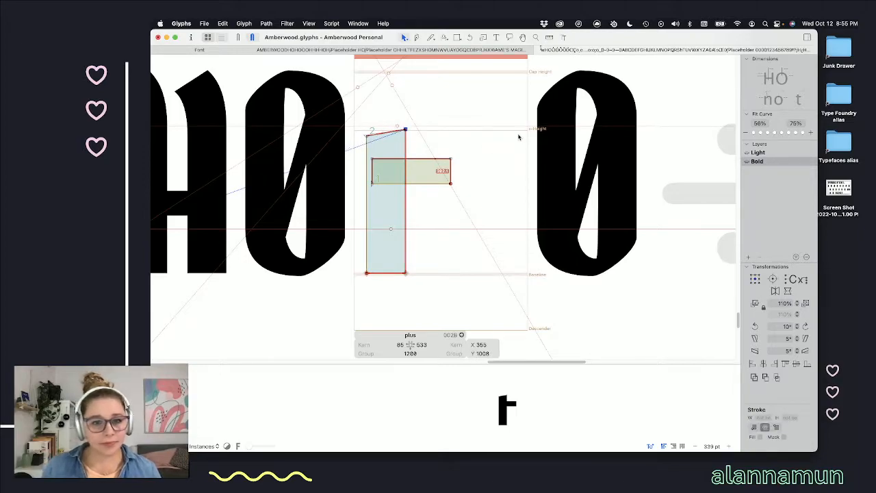
key(Up)
key(Up)
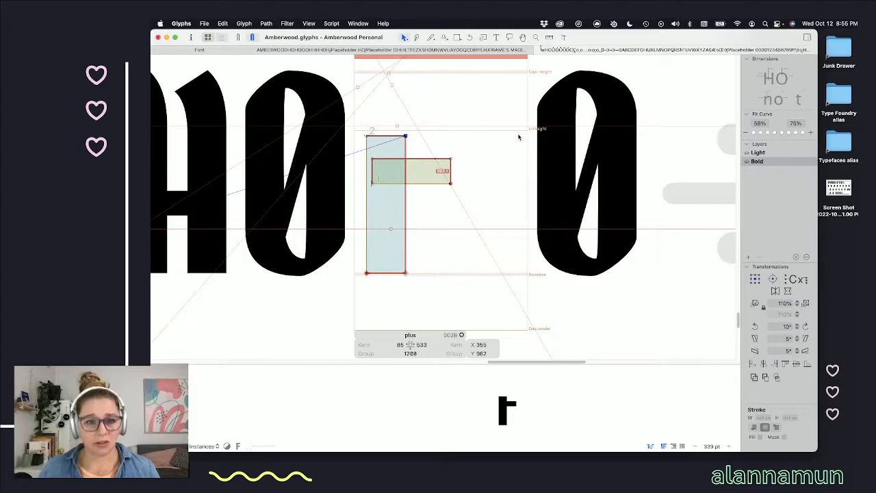
- Move the whole vertical stem right and up to X 390, Y 591 so it crosses the horizontal bar
click(411, 202)
key(super+a)
key(shift+Right)
key(shift+Right)
key(shift+Right)
key(shift+Right)
key(shift+Right)
key(shift+Right)
key(shift+Right)
key(shift+Right)
key(shift+Right)
key(shift+Right)
key(shift+Right)
key(shift+Right)
key(shift+Right)
key(shift+Right)
key(shift+Right)
key(shift+Right)
key(shift+Right)
key(shift+Up)
key(shift+Up)
key(shift+Up)
key(shift+Up)
key(shift+Up)
key(shift+Up)
key(shift+Up)
key(shift+Up)
key(shift+Up)
key(shift+Up)
key(shift+Up)
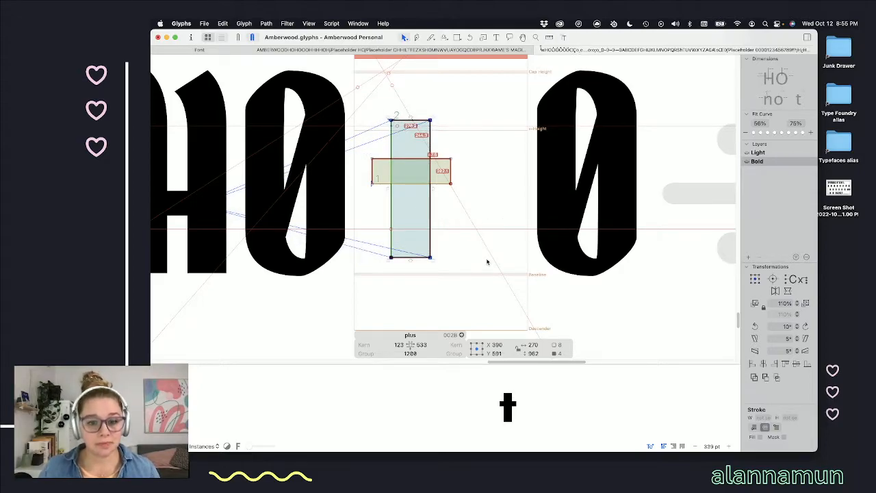
- Shorten the vertical stem by raising its two bottom nodes to Y 350
drag(444, 247, 381, 274)
key(shift+Up)
key(shift+Up)
key(shift+Up)
key(shift+Up)
key(shift+Up)
key(shift+Up)
key(shift+Up)
key(shift+Up)
key(shift+Up)
key(shift+Up)
key(shift+Up)
key(shift+Up)
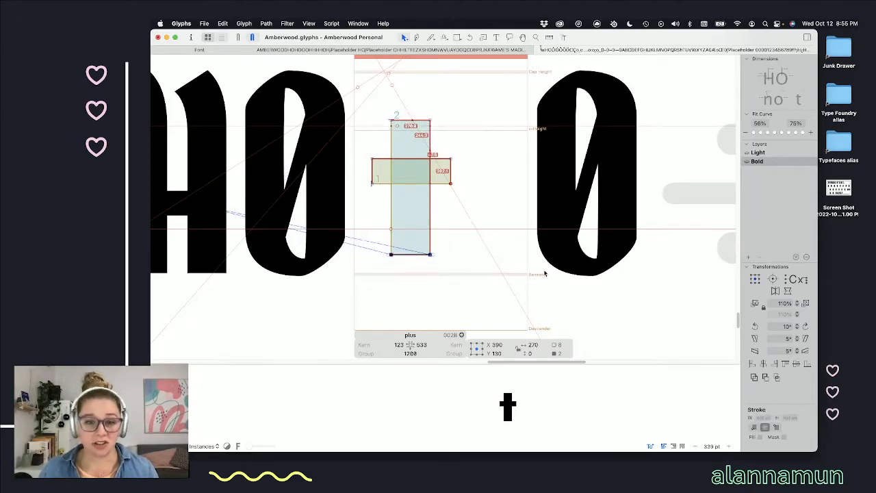
key(shift+Up)
key(shift+Up)
key(shift+Up)
key(shift+Up)
key(shift+Up)
key(shift+Up)
key(shift+Up)
key(shift+Up)
key(shift+Up)
key(shift+Up)
key(shift+Up)
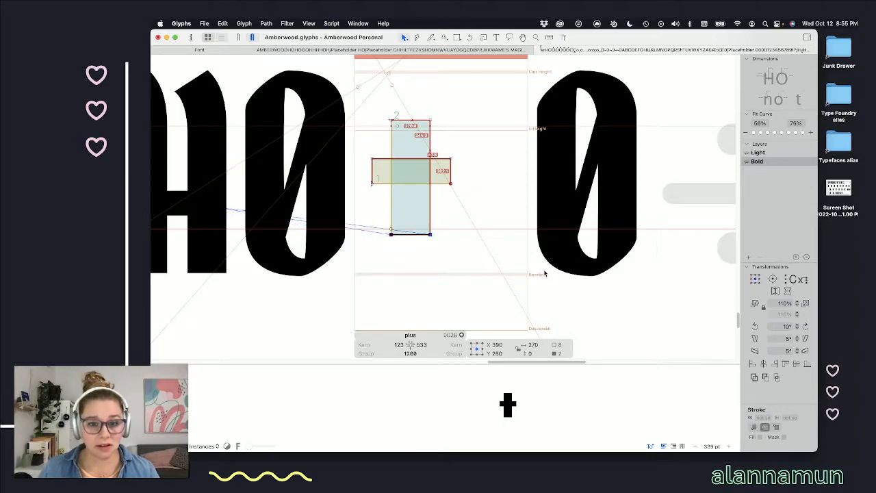
key(space)
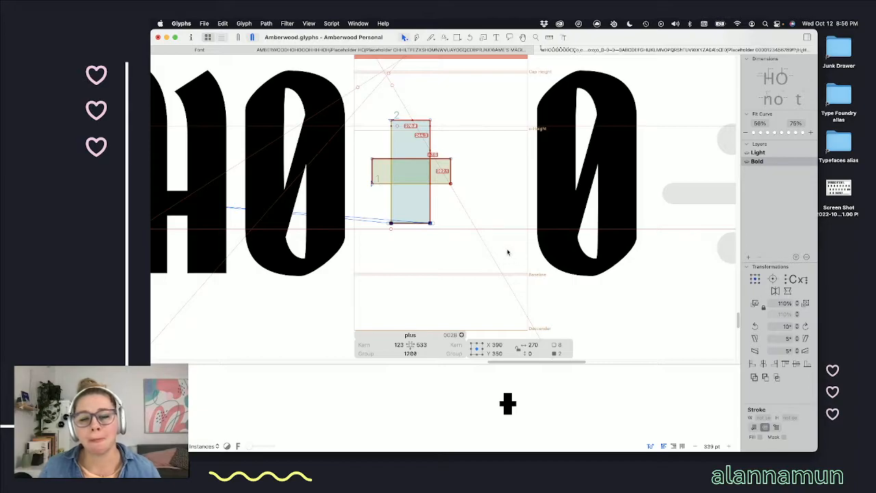
click(462, 219)
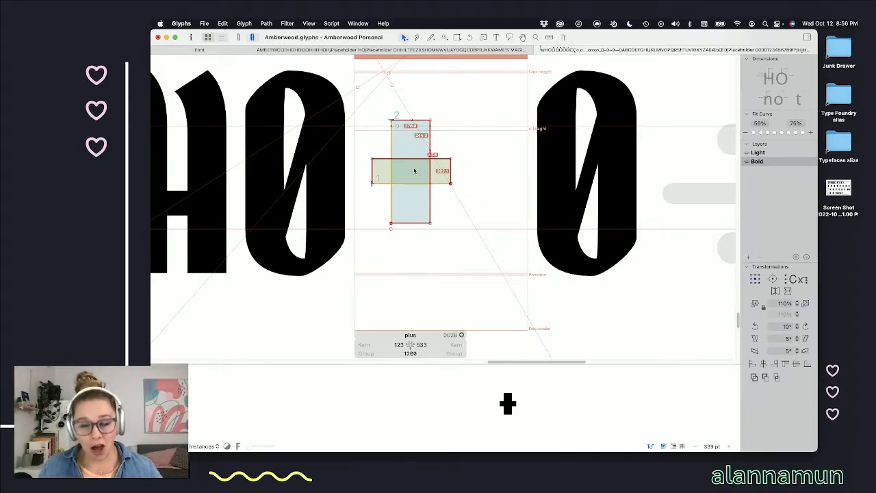
- Nudge the vertical stem right to X 396 to centre it on the crossbar, checking the filled preview
scroll(414, 171, up, 5)
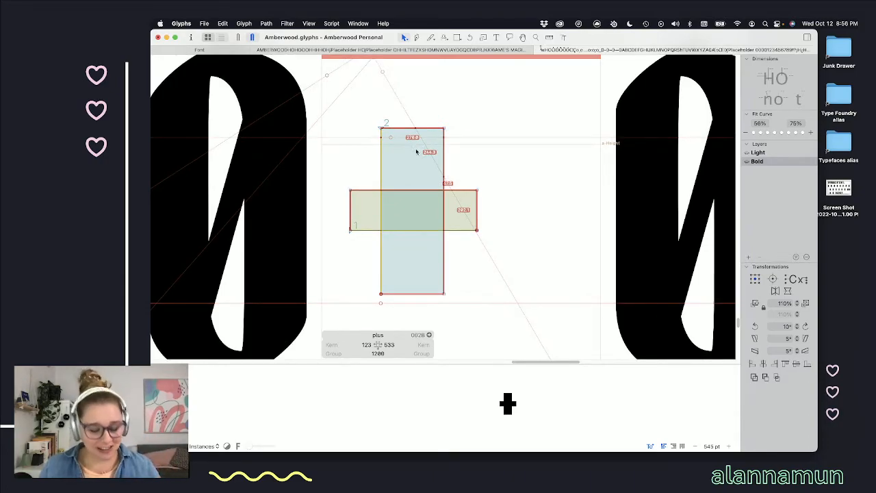
scroll(373, 165, down, 2)
scroll(373, 165, left, 5)
scroll(373, 165, up, 2)
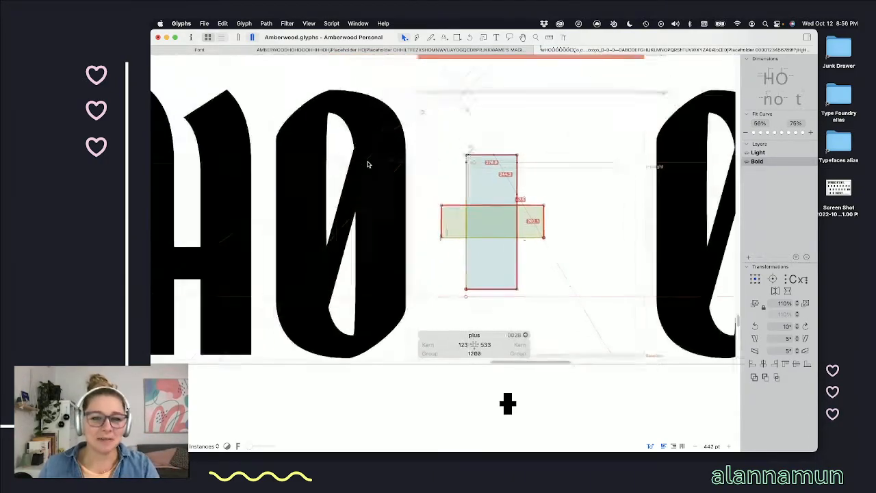
key(space)
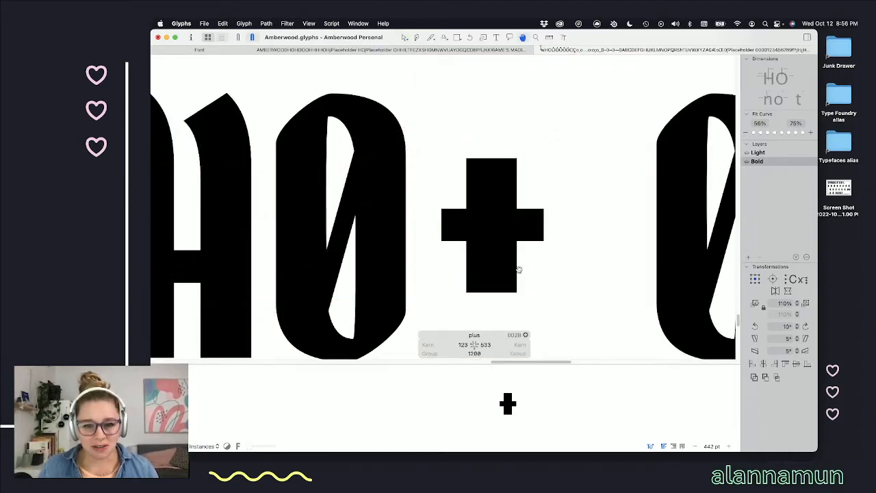
key(super+a)
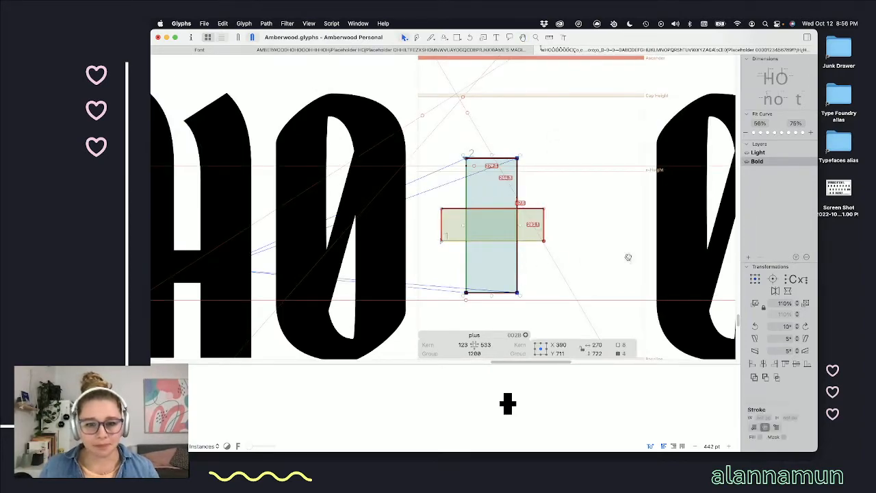
key(space)
key(Right)
key(Right)
key(Right)
key(Right)
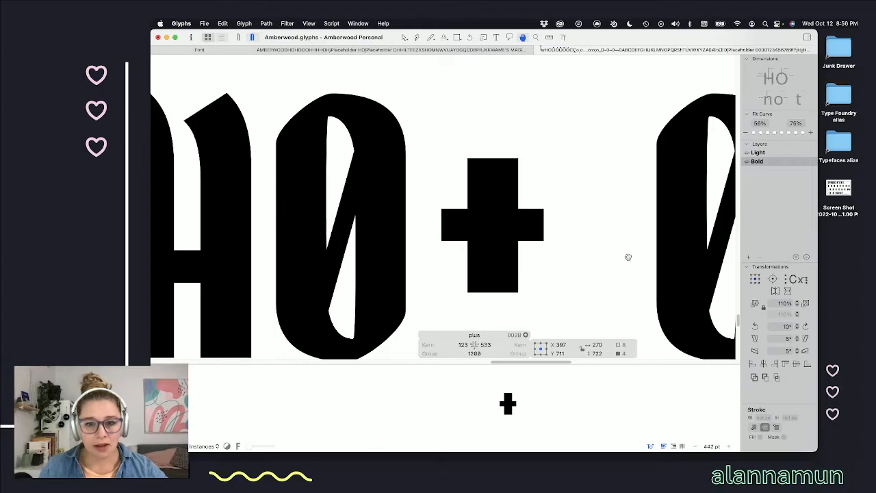
scroll(560, 236, down, 2)
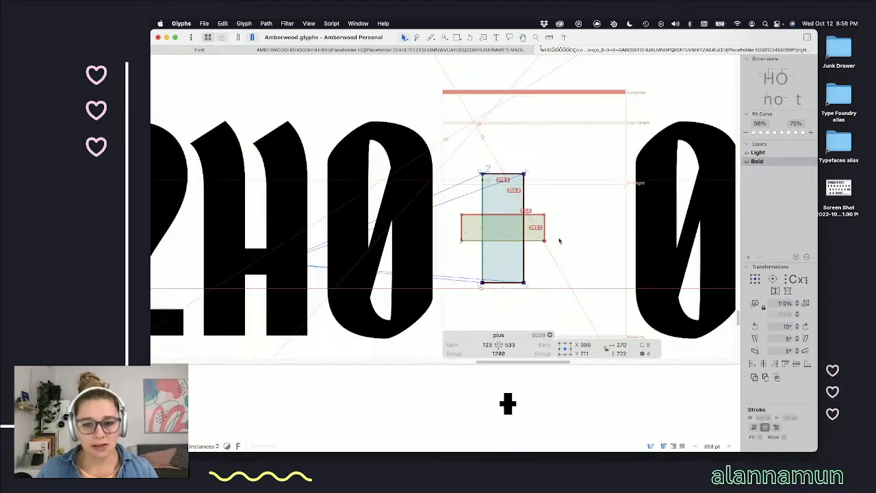
key(space)
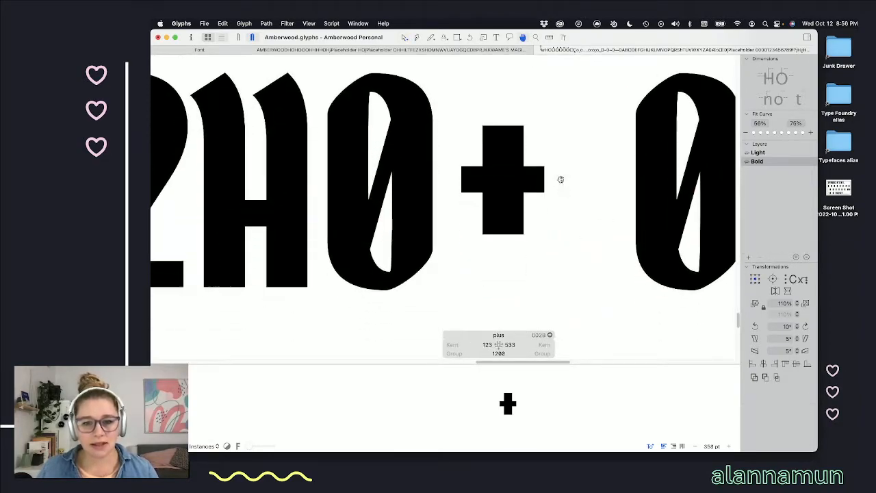
- Set the plus glyph's left and right sidebearings to 70 and check its spacing between the zeros
scroll(554, 190, down, 3)
scroll(555, 190, down, 1)
key(space)
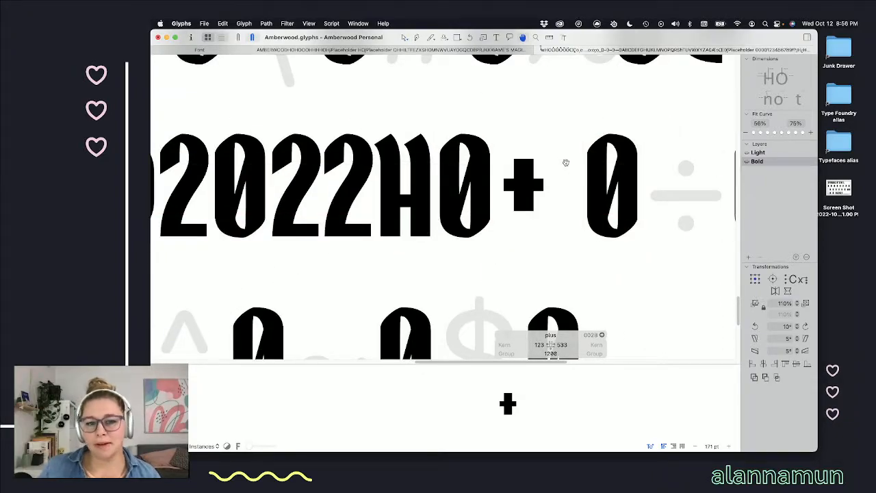
double_click(538, 344)
text(62)
key(Return)
double_click(559, 344)
text(70)
key(Return)
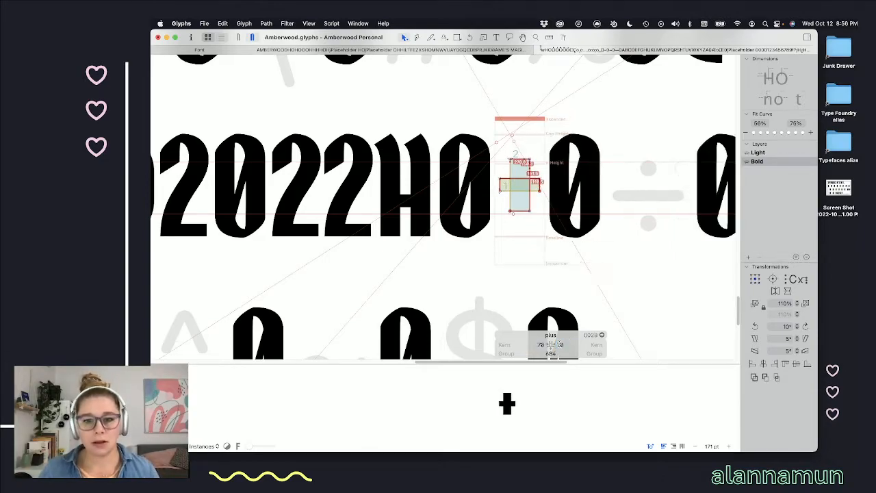
key(t)
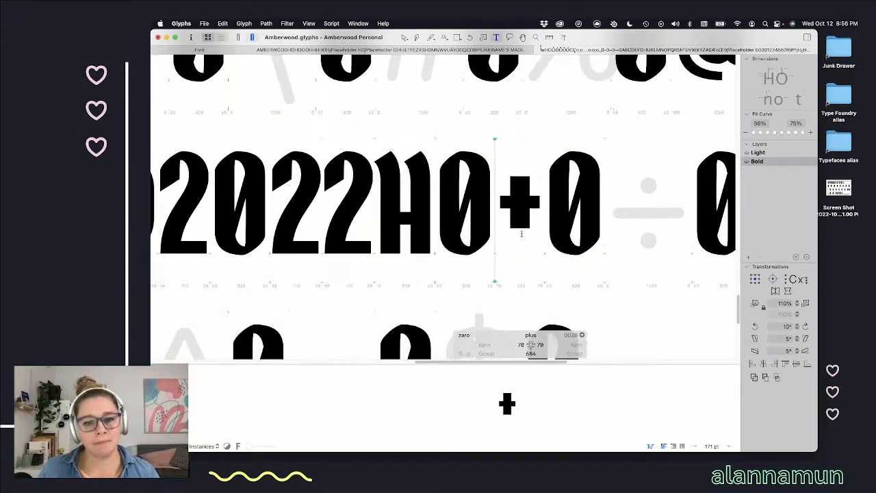
scroll(522, 232, up, 3)
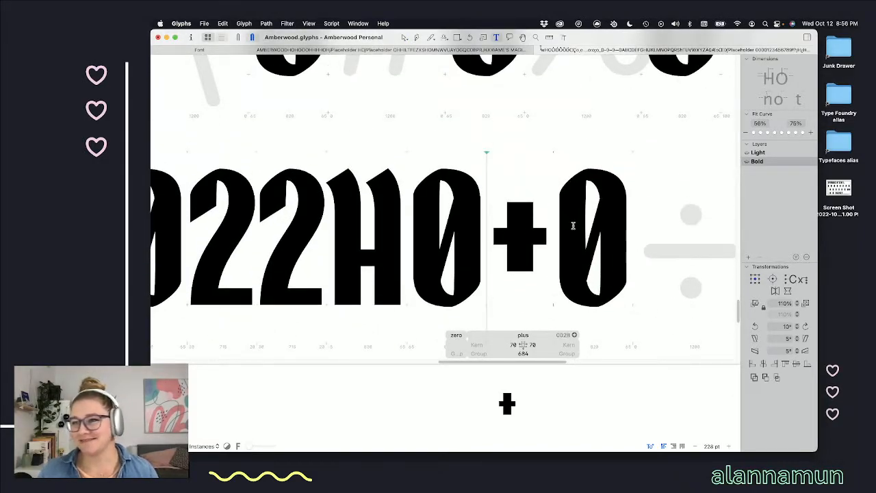
- Reopen the plus glyph for editing and add a backup layer of its Bold master
double_click(511, 204)
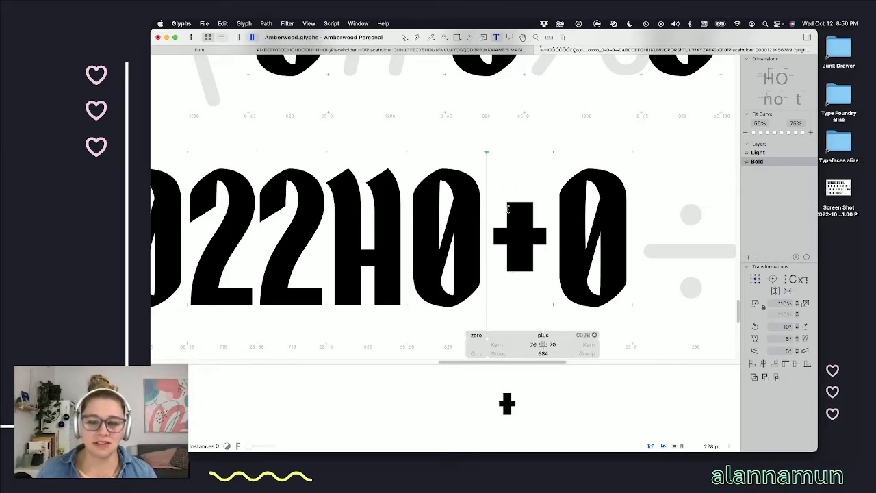
scroll(522, 211, up, 3)
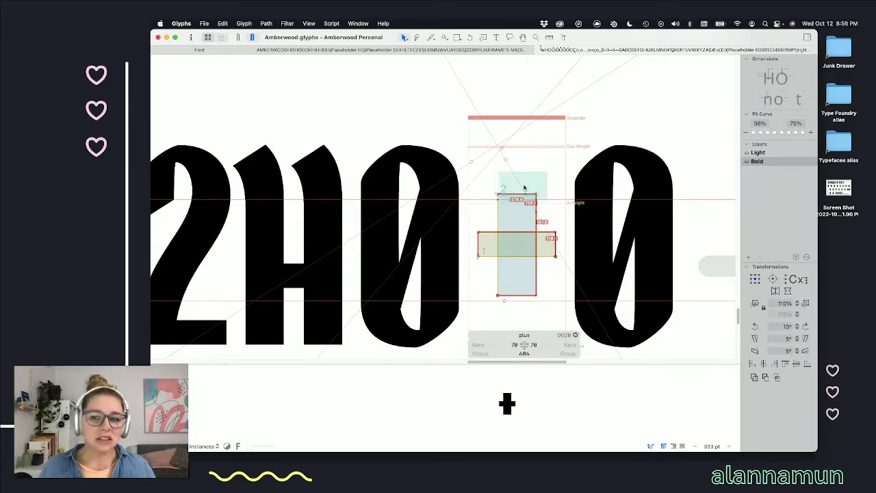
click(748, 257)
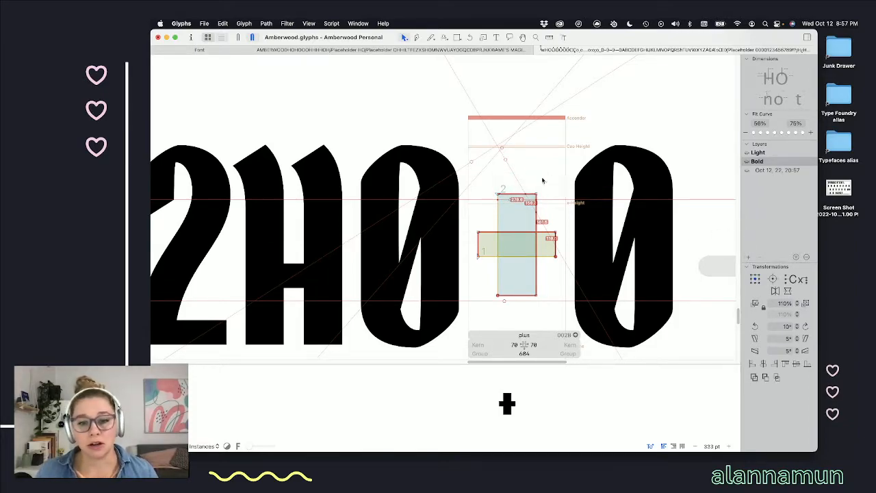
- Lower the top edge of the plus's vertical stem to just below the x-height line
drag(551, 173, 489, 202)
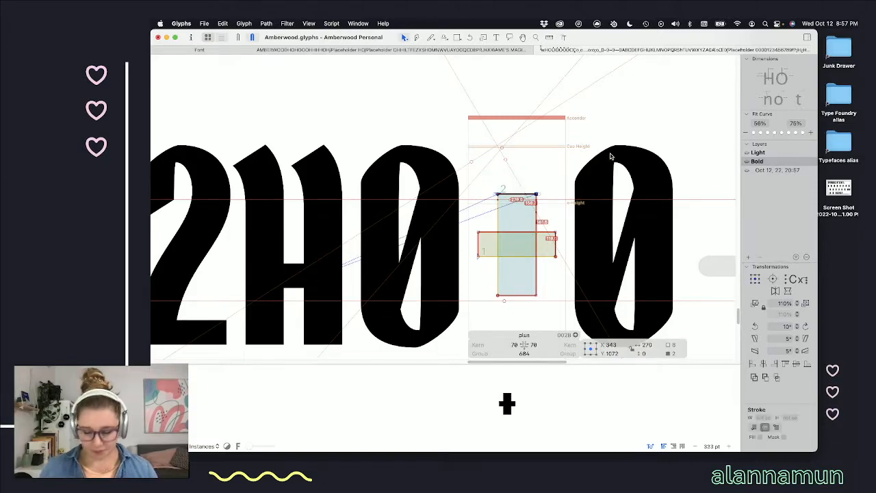
key(shift+Down)
key(shift+Down)
key(shift+Down)
key(shift+Down)
key(shift+Down)
key(shift+Down)
key(shift+Down)
key(shift+Down)
key(shift+Down)
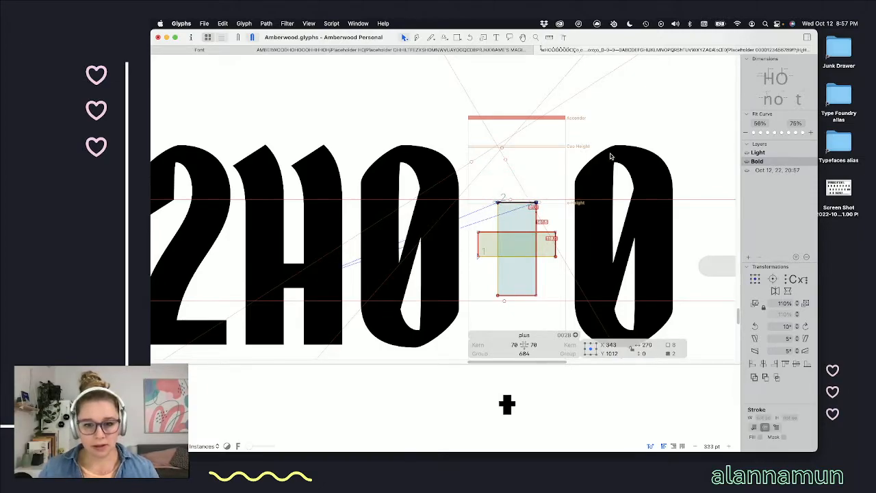
- Raise the bottom edge of the plus's vertical stem to Y 440
drag(543, 286, 488, 315)
key(shift+Up)
key(shift+Up)
key(shift+Up)
key(shift+Up)
key(shift+Up)
key(shift+Up)
key(shift+Up)
key(shift+Up)
key(shift+Up)
key(shift+Up)
key(shift+Up)
key(shift+Up)
key(shift+Up)
key(shift+Up)
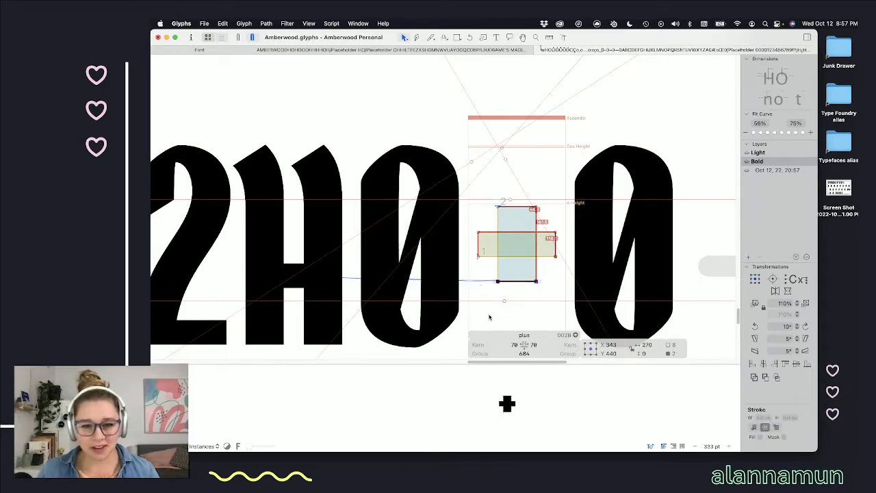
- Set the bottom edge of the plus's vertical stem to Y 460 and preview the glyph between the zeros
key(shift+Down)
key(shift+Down)
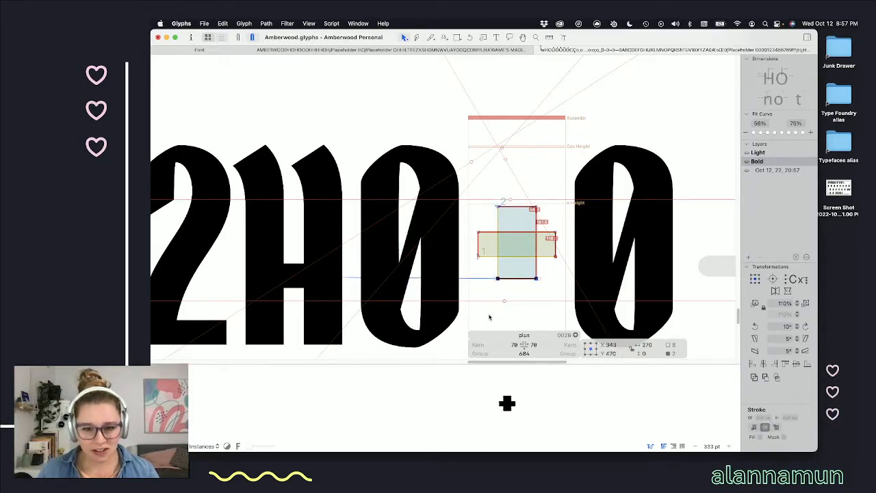
key(space)
key(shift+Down)
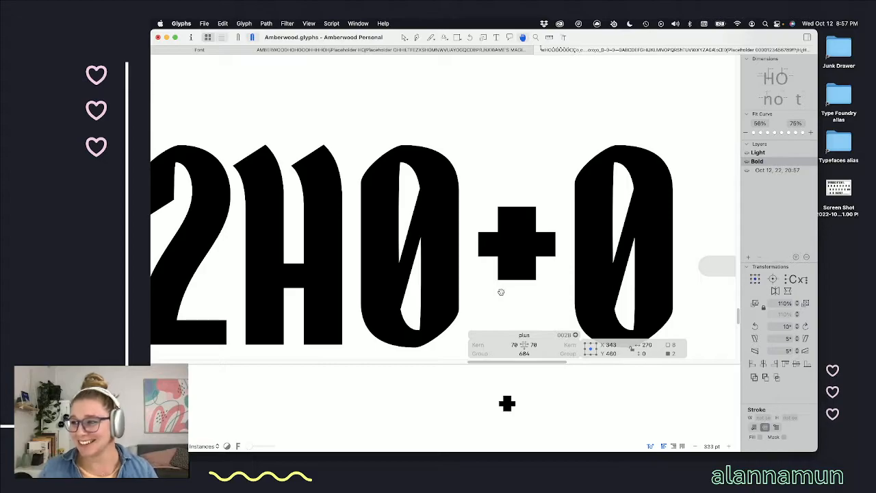
key(t)
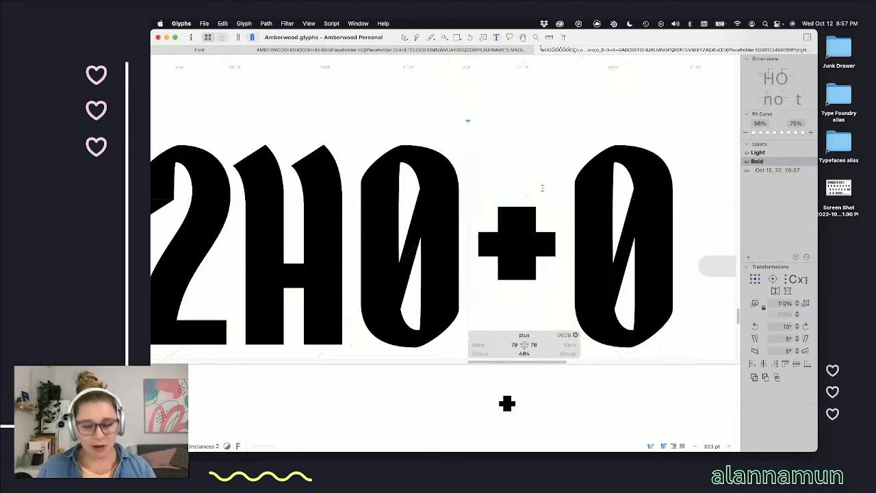
scroll(541, 243, down, 2)
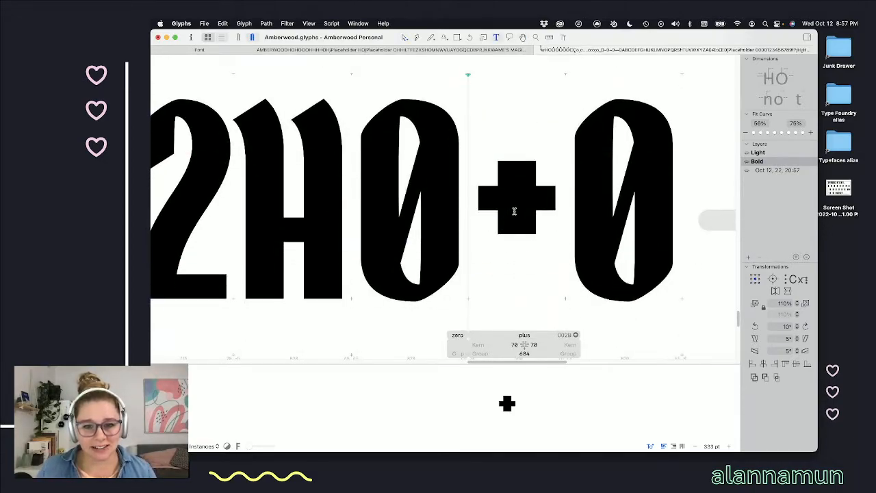
- Reopen the plus glyph and measure the vertical distance between the lower left corners of its bar and stem
key(Escape)
scroll(493, 209, up, 3)
drag(465, 206, 510, 253)
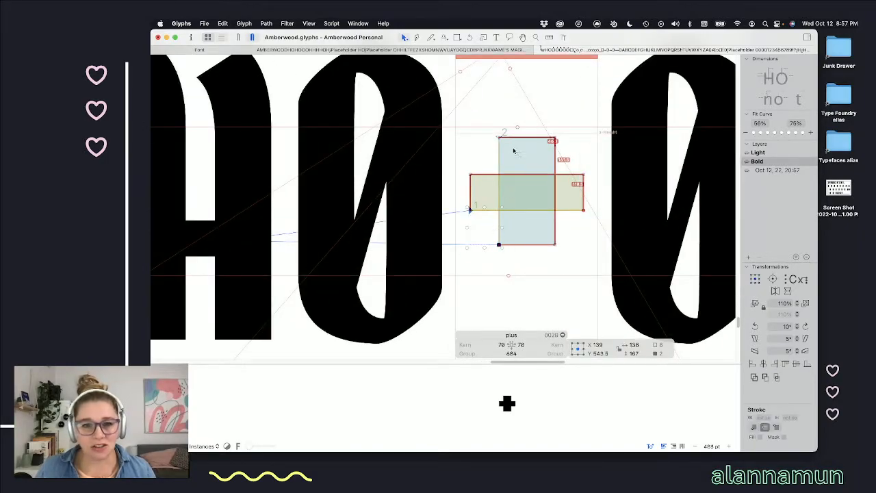
mouse_move(518, 127)
mouse_down()
mouse_move(457, 175)
mouse_move(480, 119)
mouse_move(461, 177)
mouse_move(517, 265)
mouse_up()
click(512, 276)
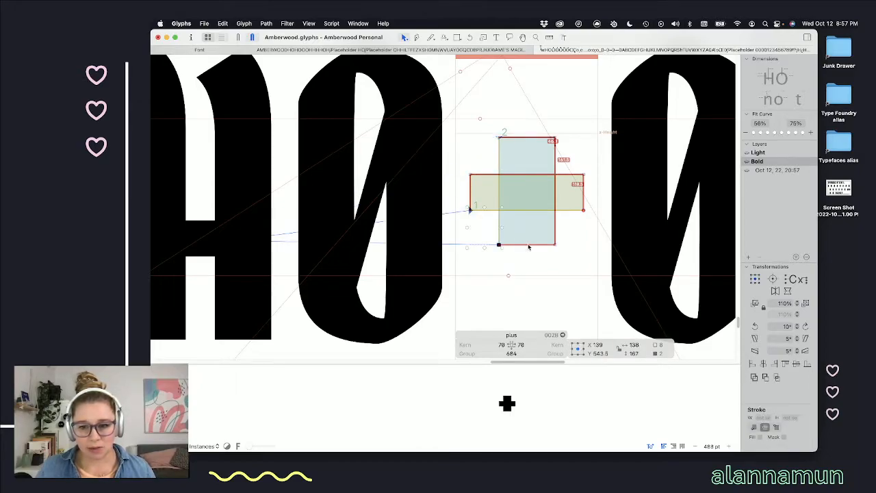
- Lower the stem's bottom edge to Y 447, then compare how far the stem extends above and below the bar
click(539, 254)
drag(568, 239, 486, 263)
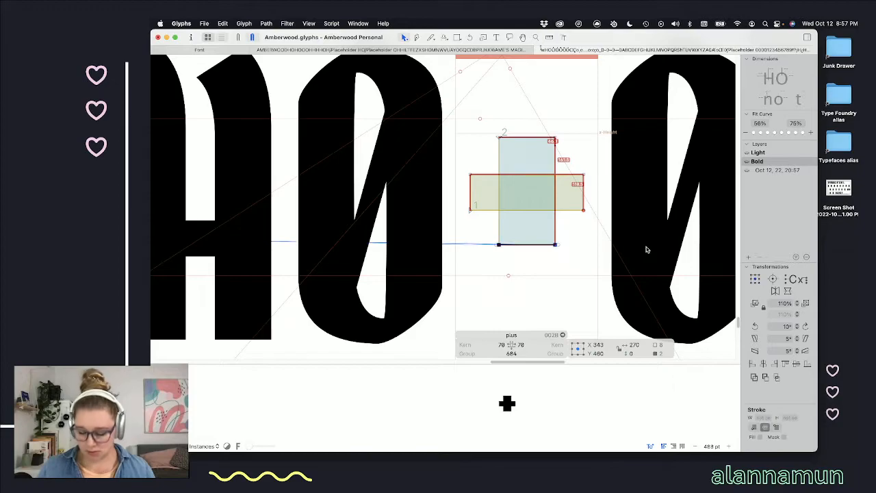
key(Down)
key(Down)
key(Down)
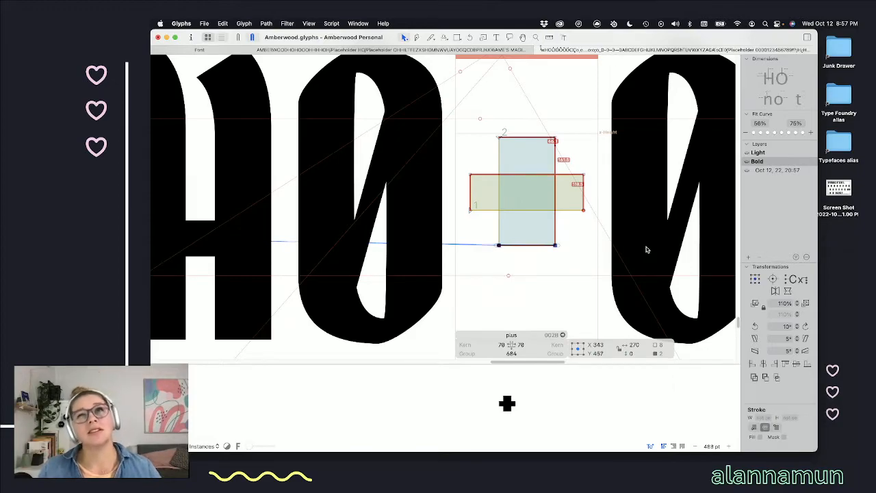
key(shift+Down)
key(space)
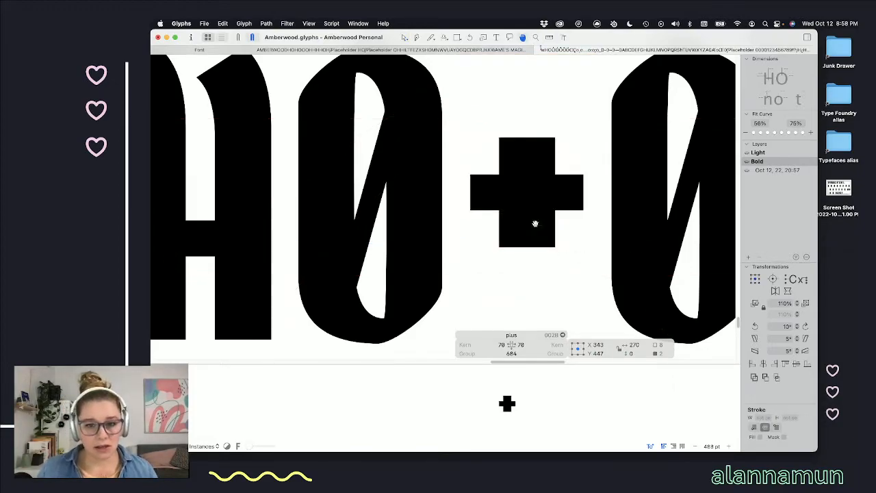
drag(514, 131, 469, 177)
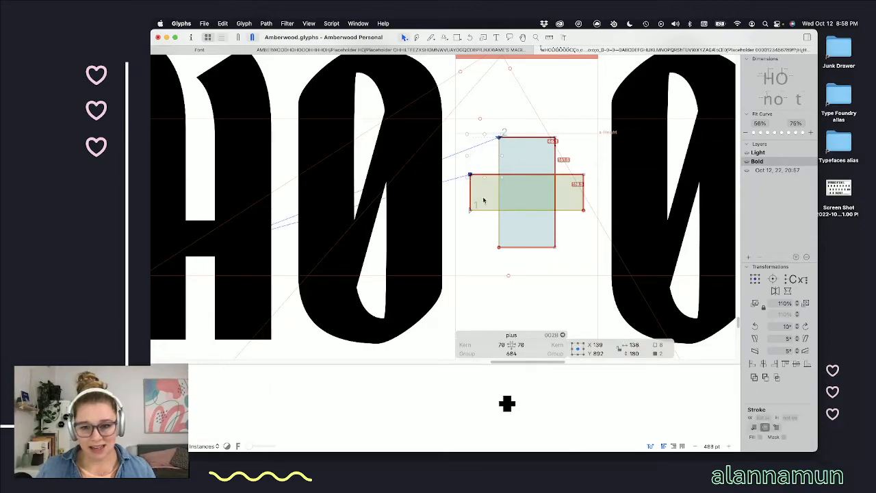
drag(512, 262, 447, 204)
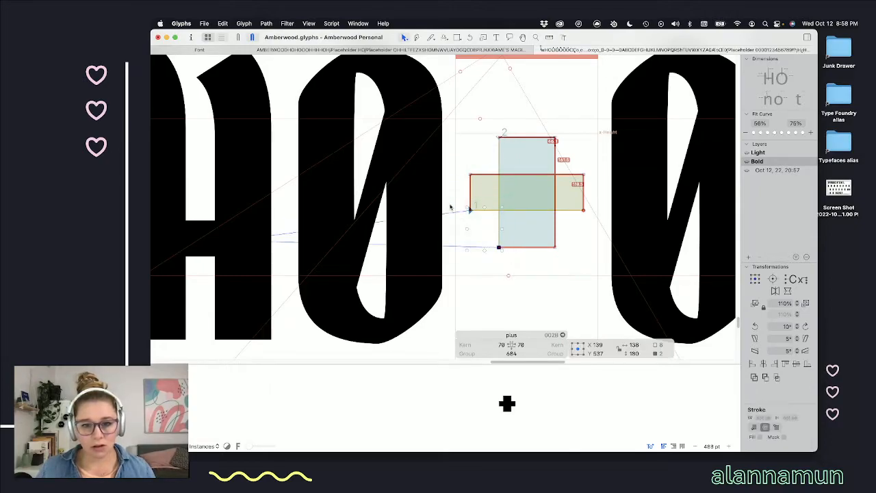
- Check the plus's proportions and spacing within the symbol rows at several smaller sizes
key(t)
scroll(558, 233, down, 5)
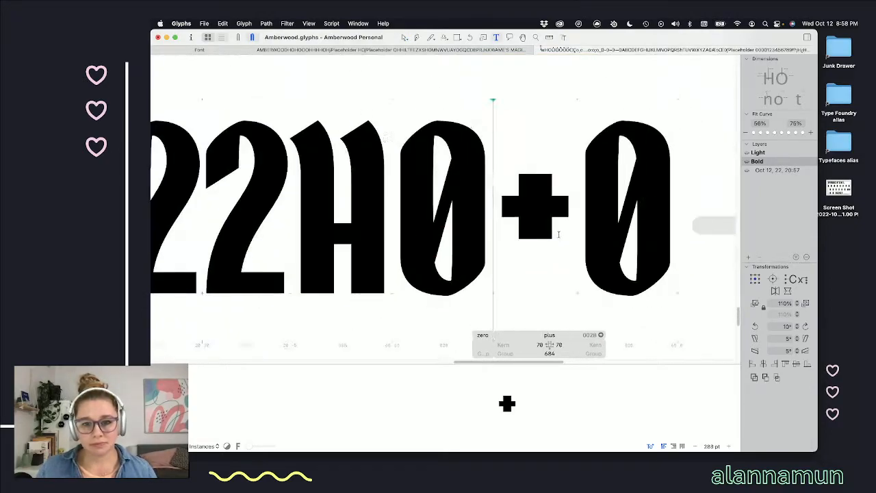
scroll(558, 234, down, 5)
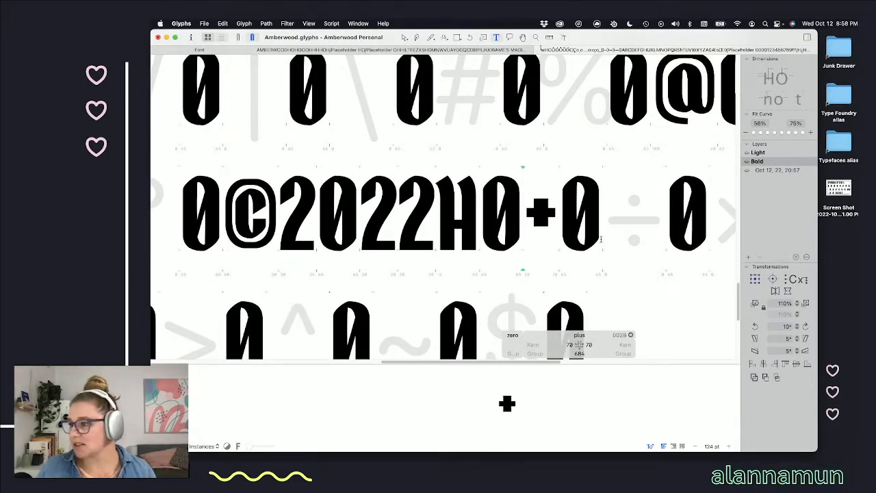
scroll(581, 221, down, 3)
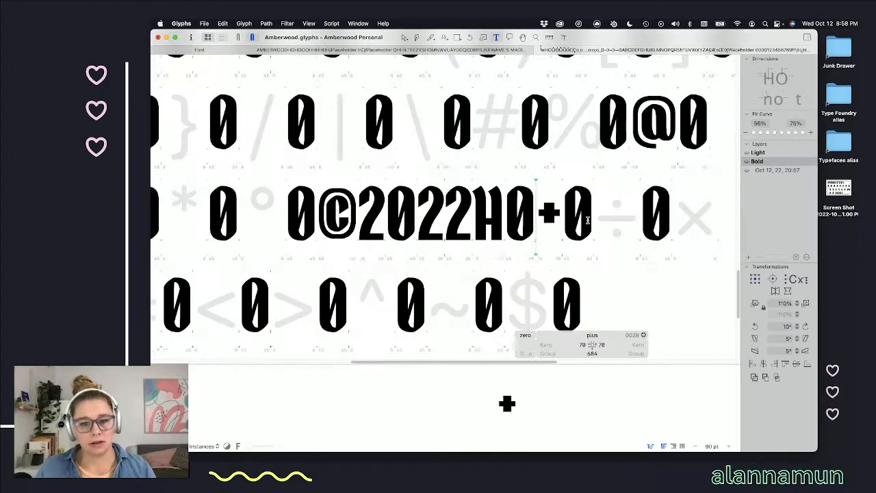
scroll(587, 220, left, 2)
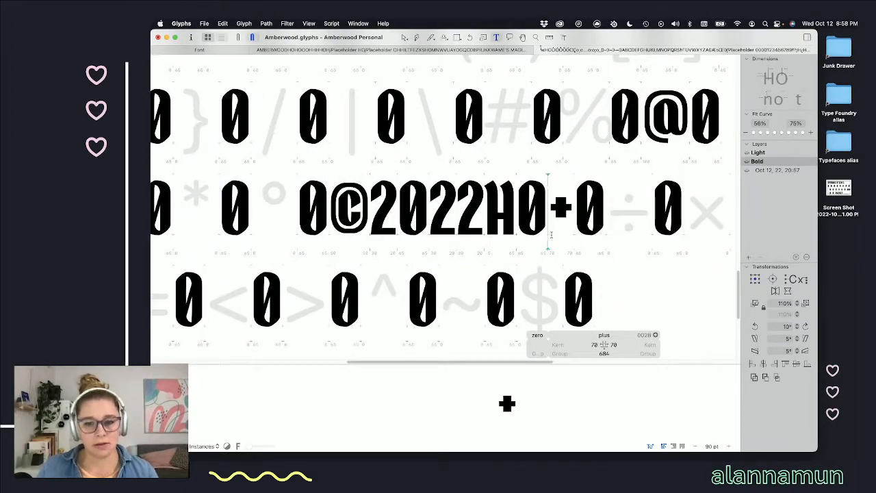
scroll(550, 234, down, 3)
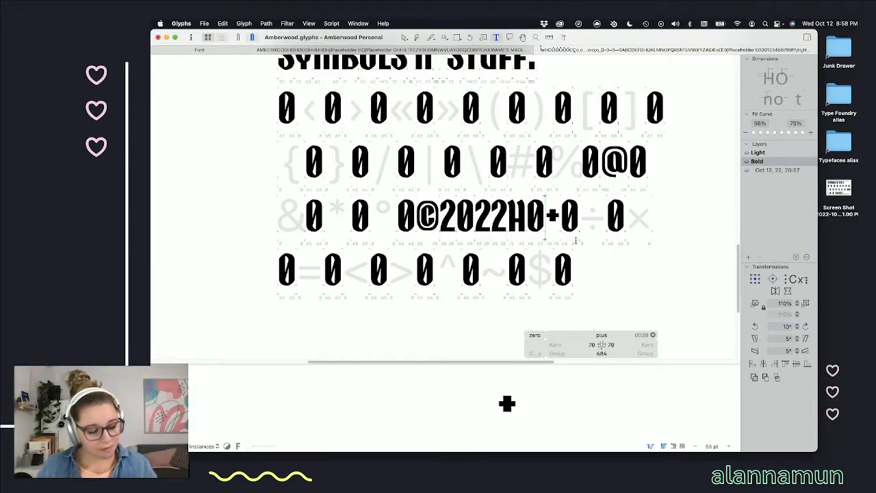
scroll(552, 226, up, 6)
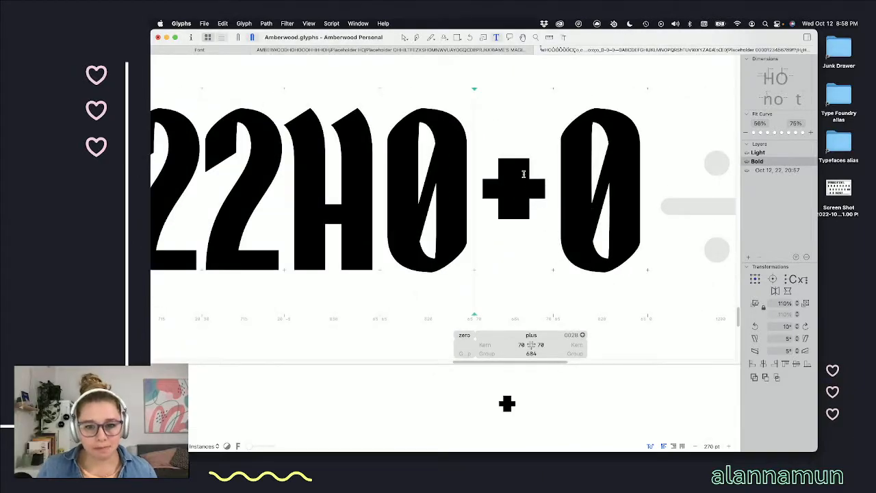
- Move the whole plus shape down to a vertical centre of Y 684.5 and preview it between the zeros
double_click(521, 164)
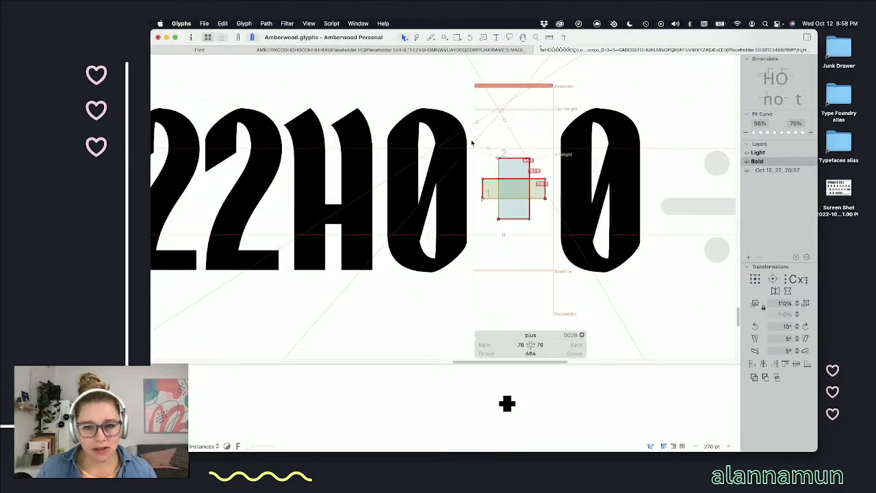
key(space)
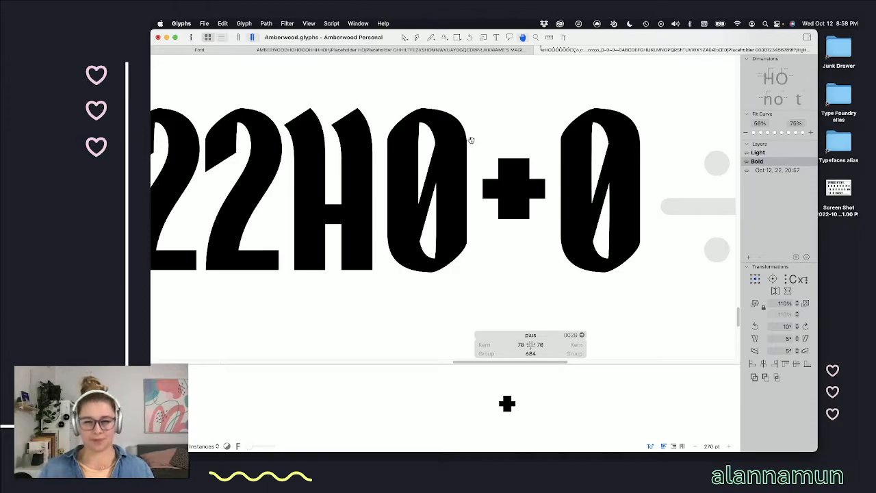
drag(470, 141, 586, 253)
key(space)
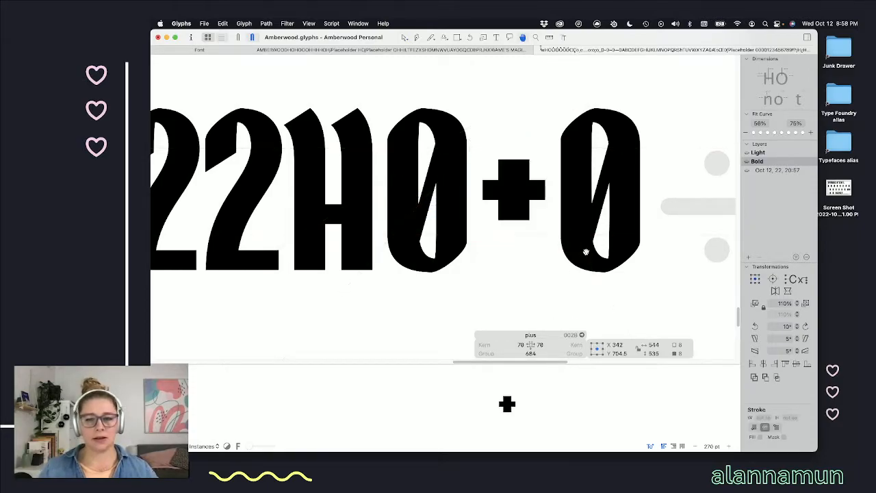
key(shift+Down)
key(shift+Down)
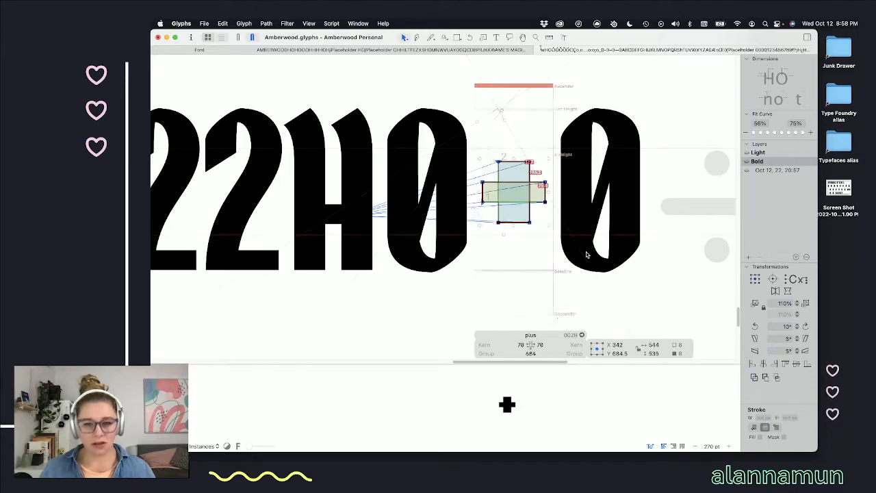
click(551, 235)
key(t)
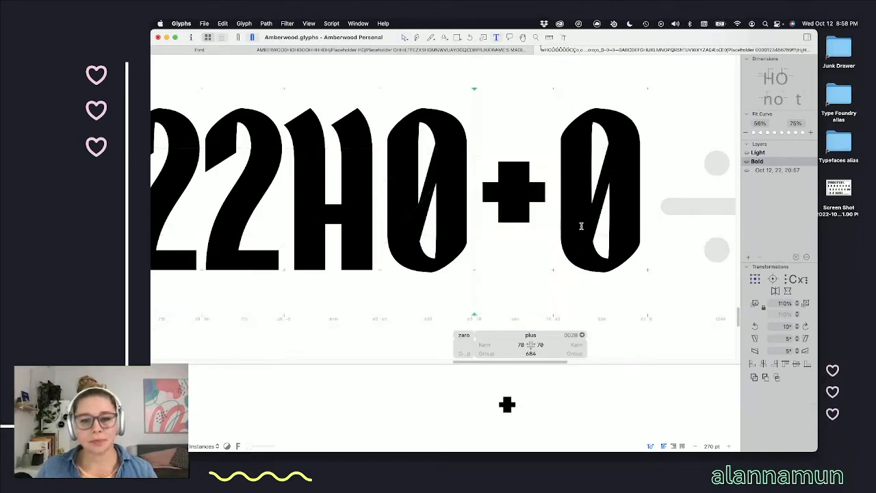
scroll(547, 229, down, 3)
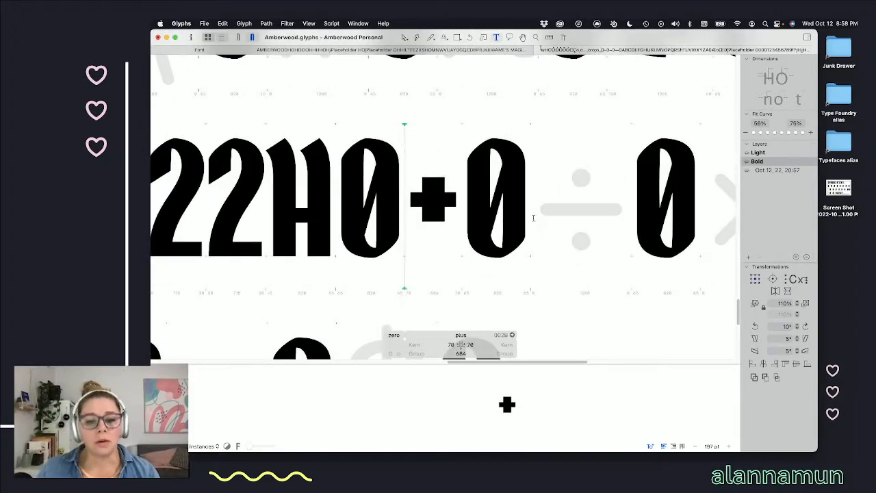
- Find the row of hyphens and dashes between zeros and compare the widths of the zero and the en dash
scroll(513, 207, up, 2)
scroll(512, 211, up, 15)
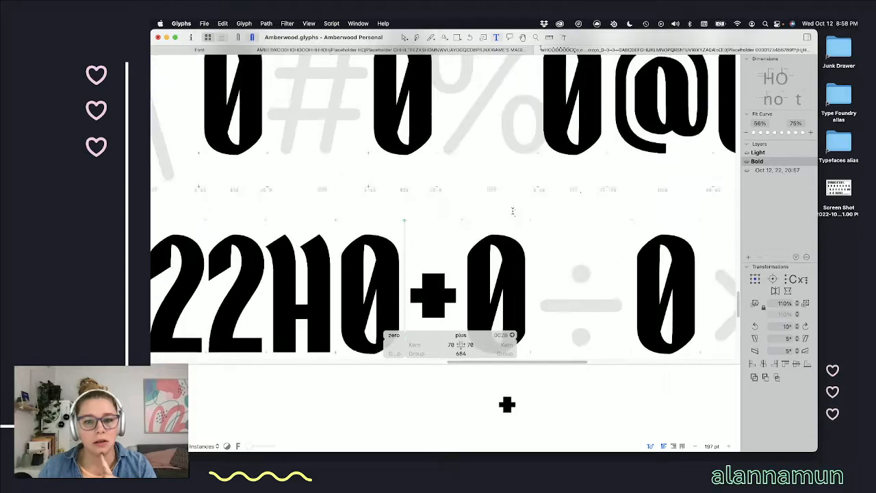
scroll(512, 211, down, 10)
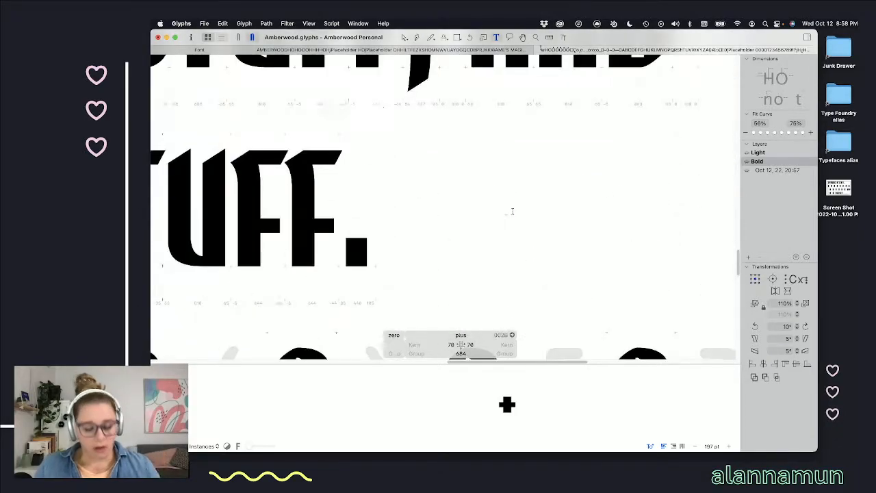
scroll(481, 195, up, 10)
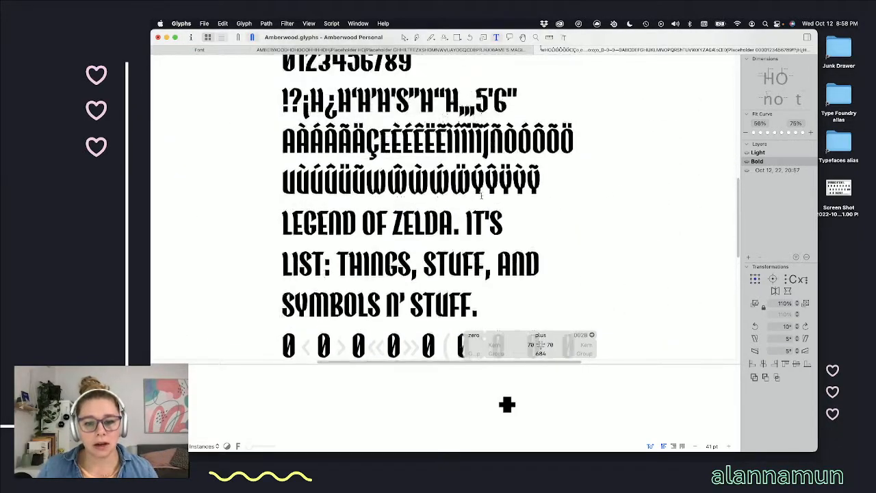
scroll(481, 195, up, 5)
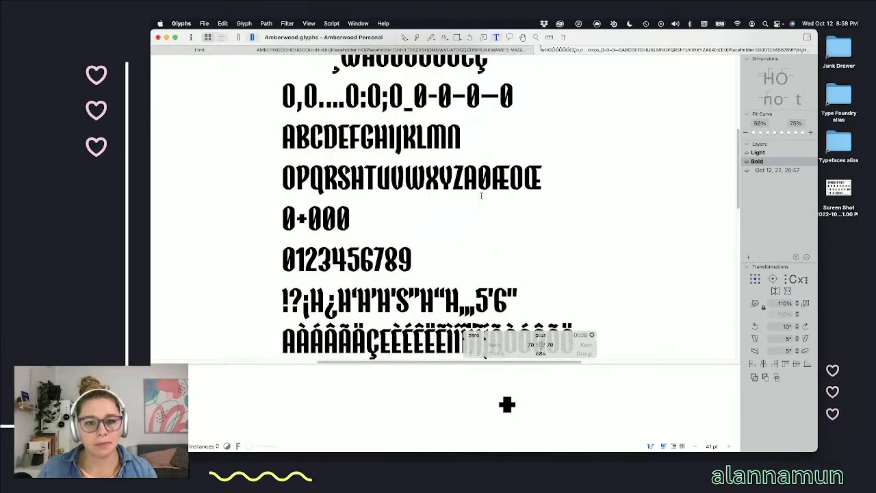
scroll(438, 148, up, 5)
scroll(438, 148, up, 3)
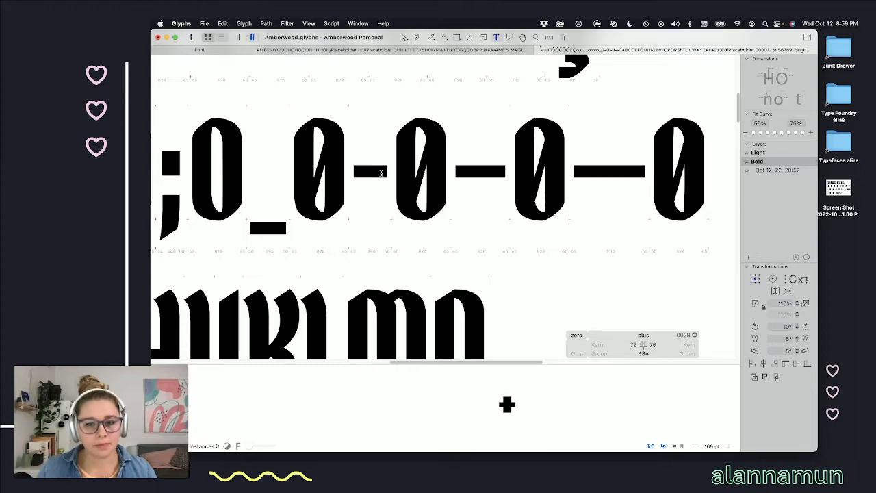
click(387, 171)
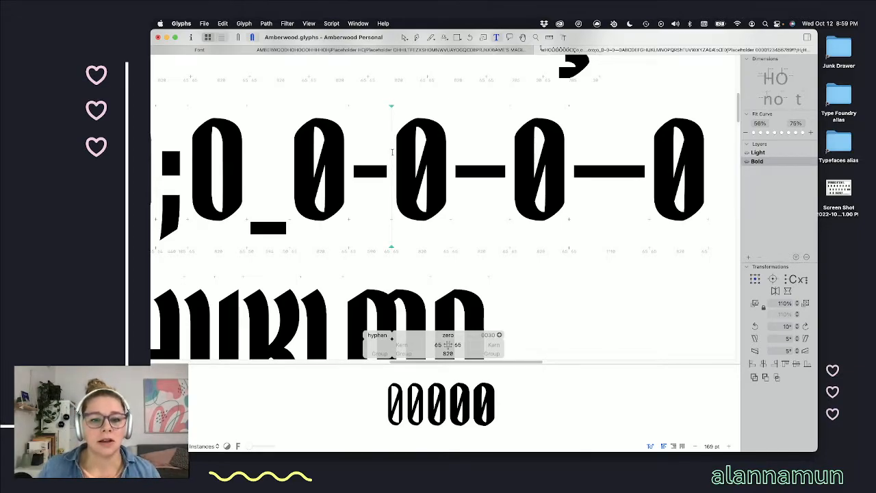
key(shift+Right)
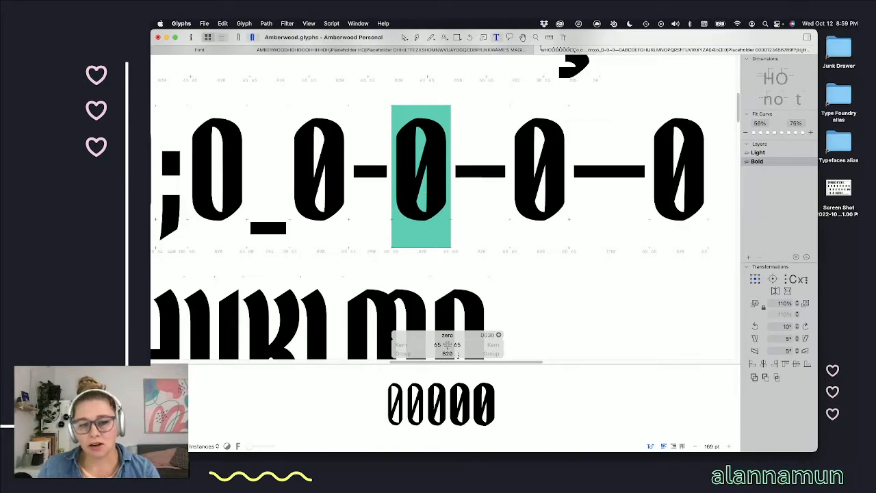
key(Right)
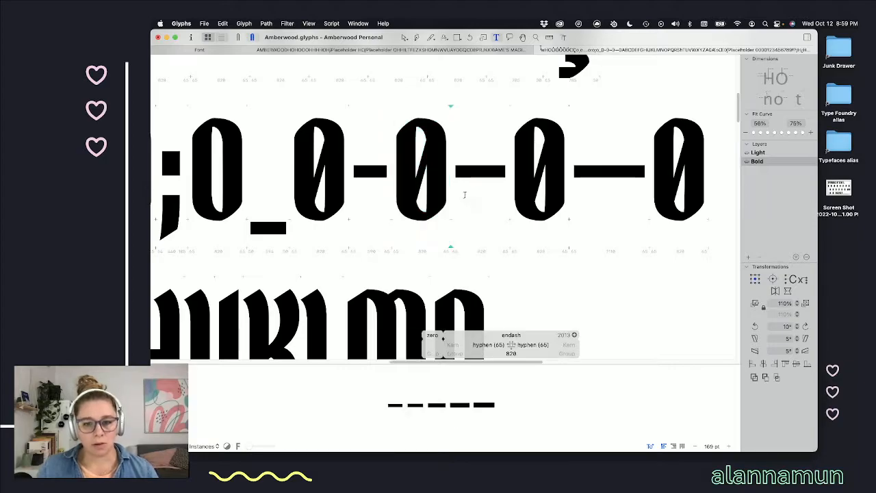
key(shift+Right)
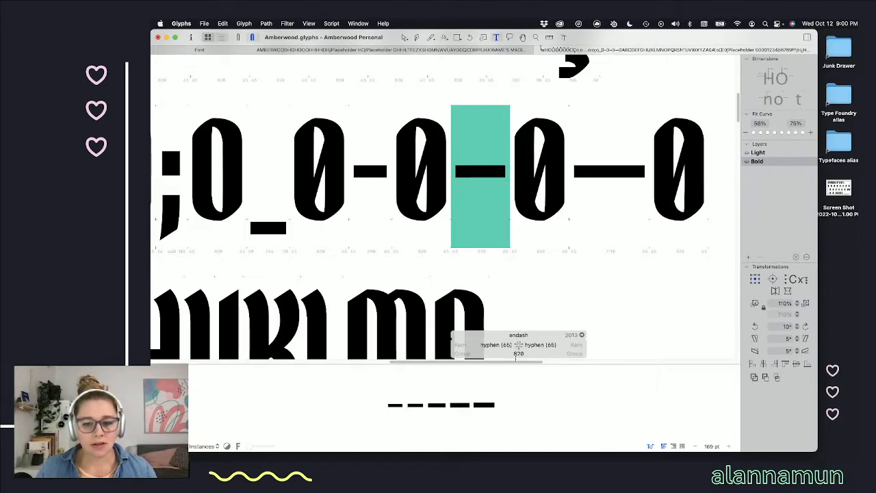
- Copy the en dash's bar outline and go to the symbol row that holds the plus between zeros
double_click(475, 169)
drag(519, 158, 424, 207)
key(super+c)
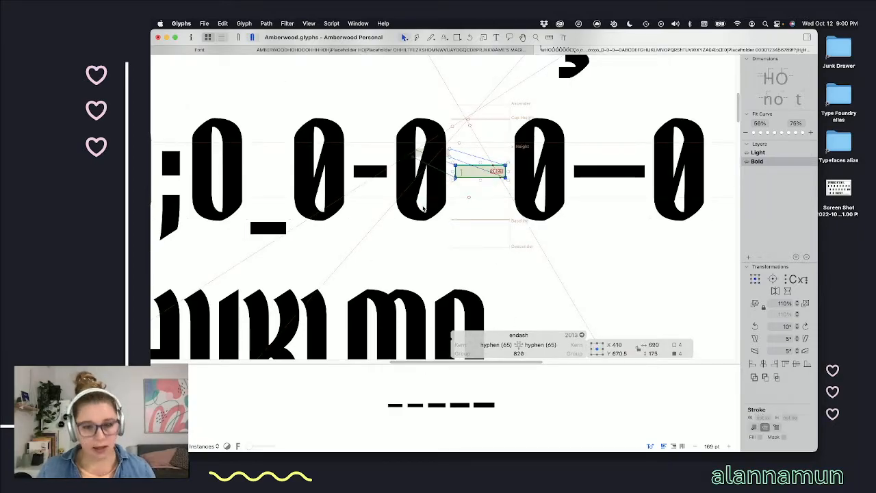
scroll(487, 226, down, 5)
scroll(497, 250, down, 2)
scroll(498, 251, down, 10)
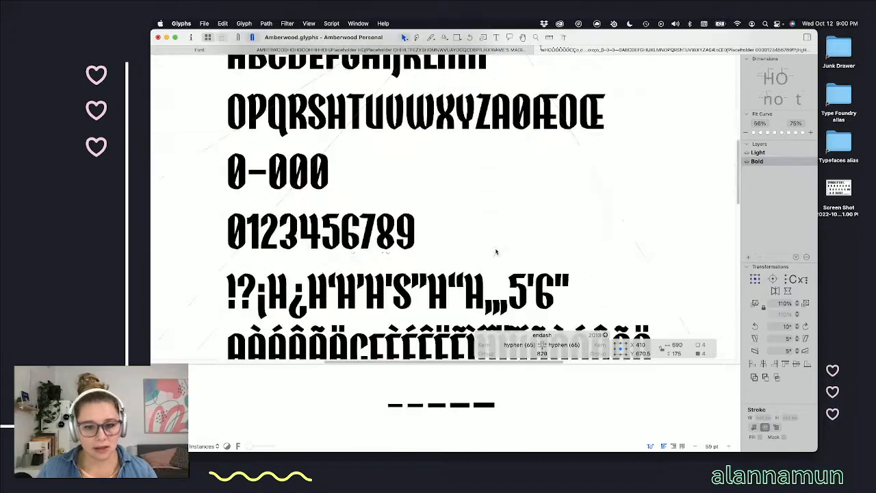
scroll(497, 250, down, 5)
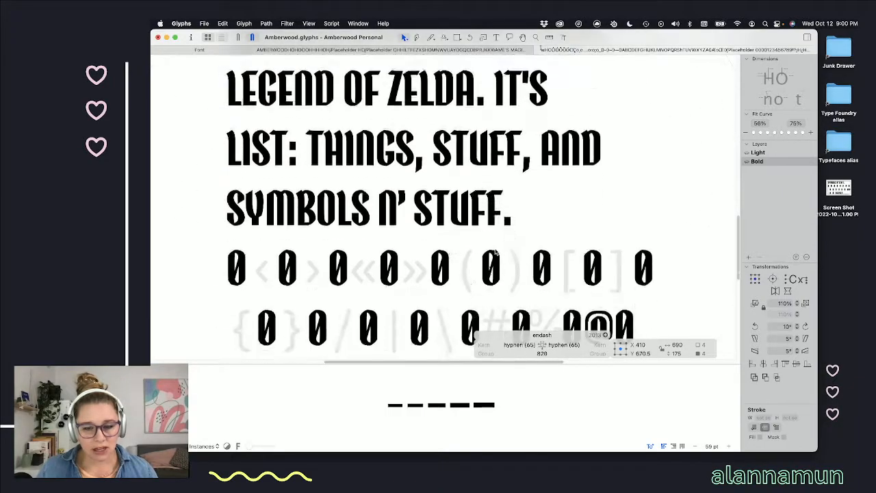
scroll(568, 257, down, 1)
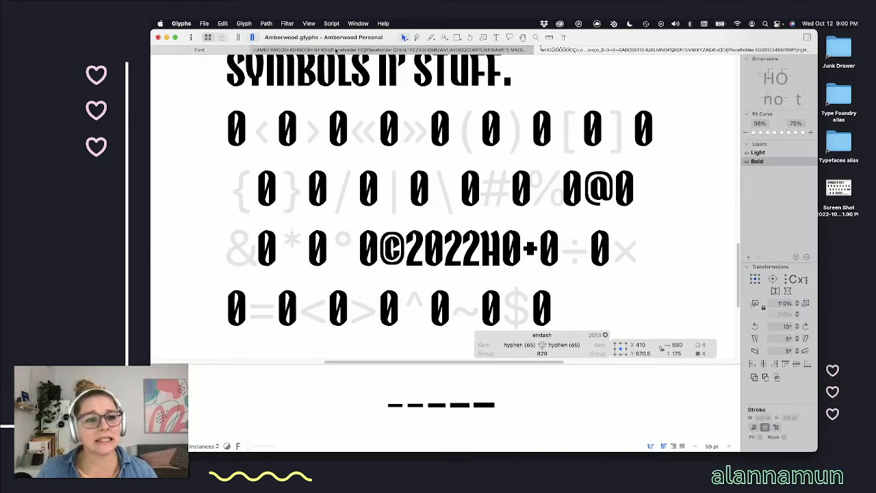
- Check the font overview for the maths glyphs and add a new glyph named minus
key(super+alt+1)
scroll(588, 282, down, 2)
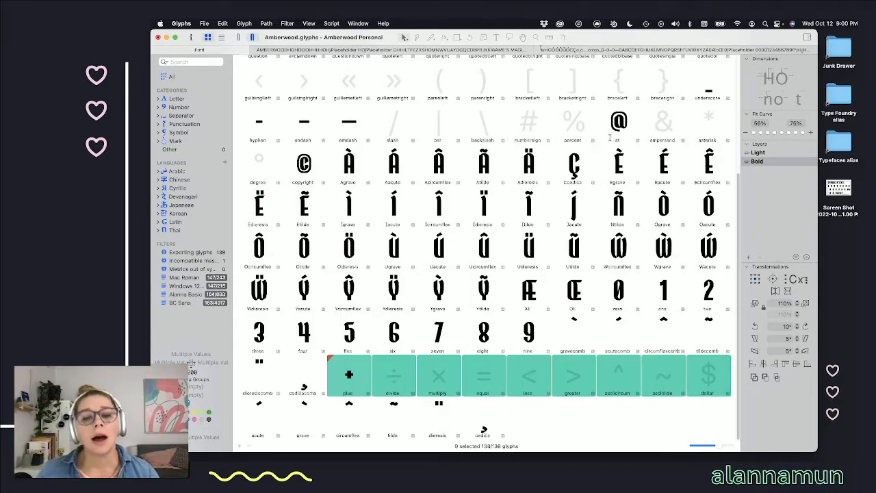
scroll(609, 150, up, 5)
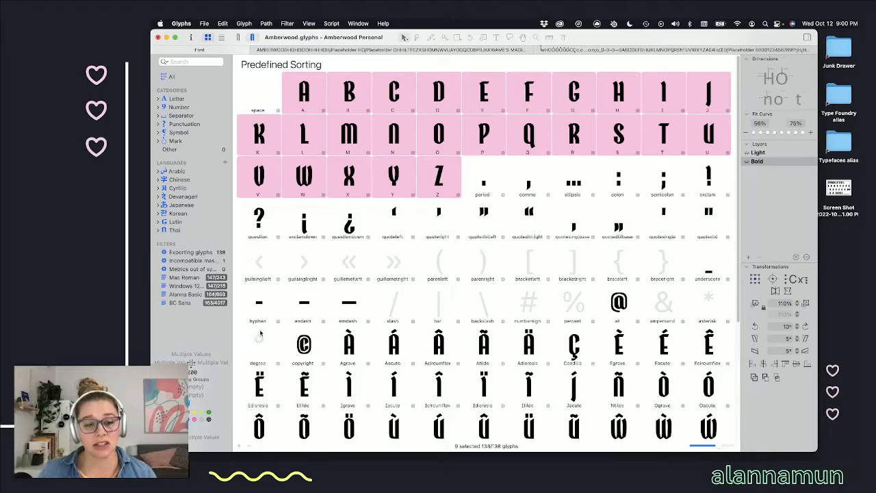
scroll(582, 351, down, 5)
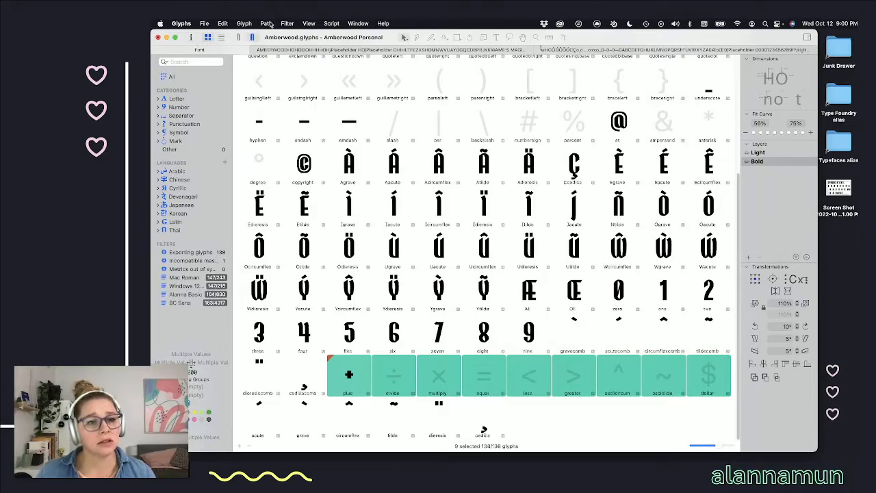
click(245, 23)
click(254, 36)
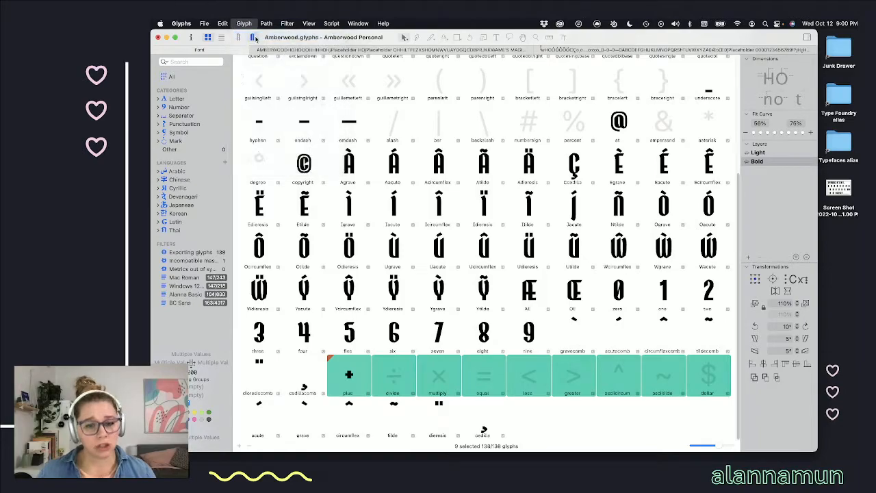
text(minus)
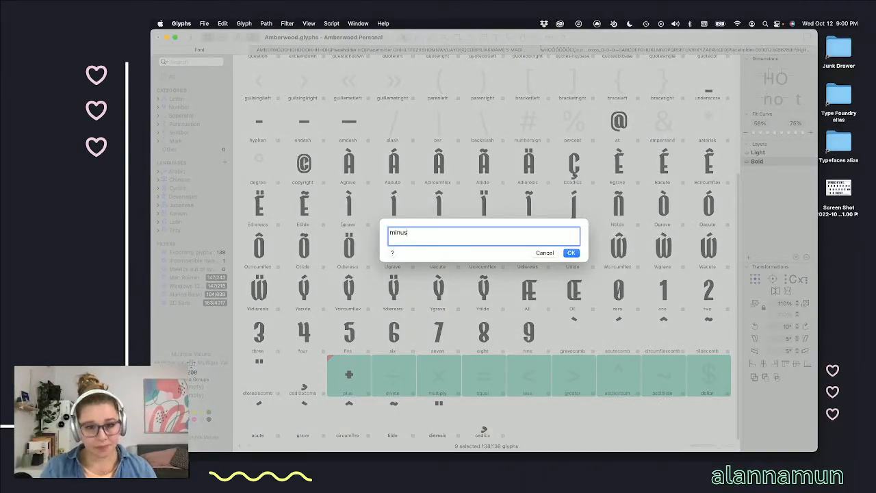
key(Return)
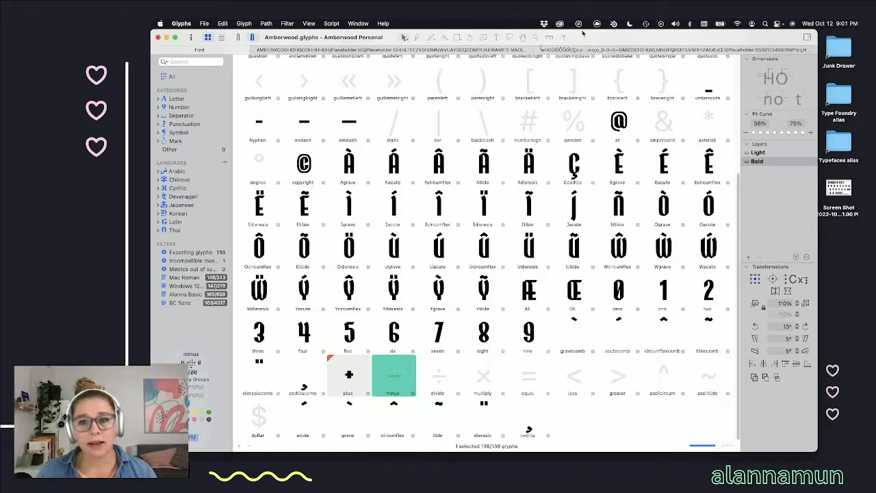
- Insert a minus followed by a zero before the divide sign in the symbol test row
click(620, 50)
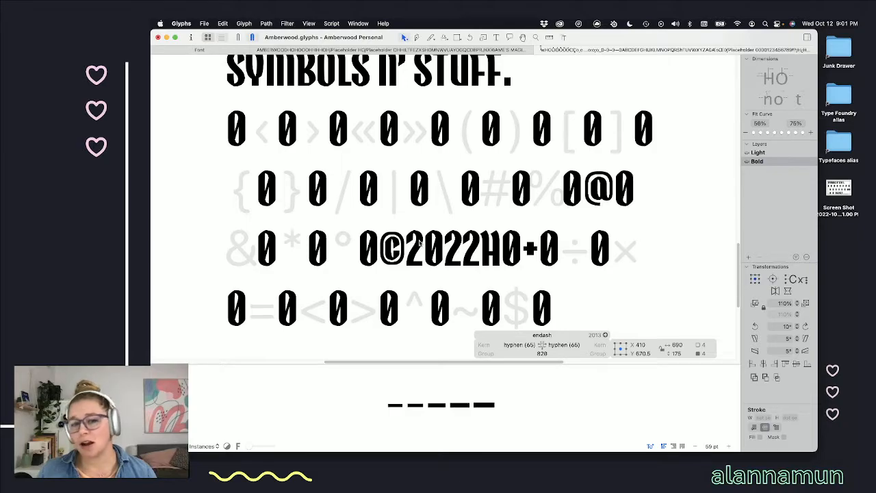
key(t)
click(559, 246)
text(−)
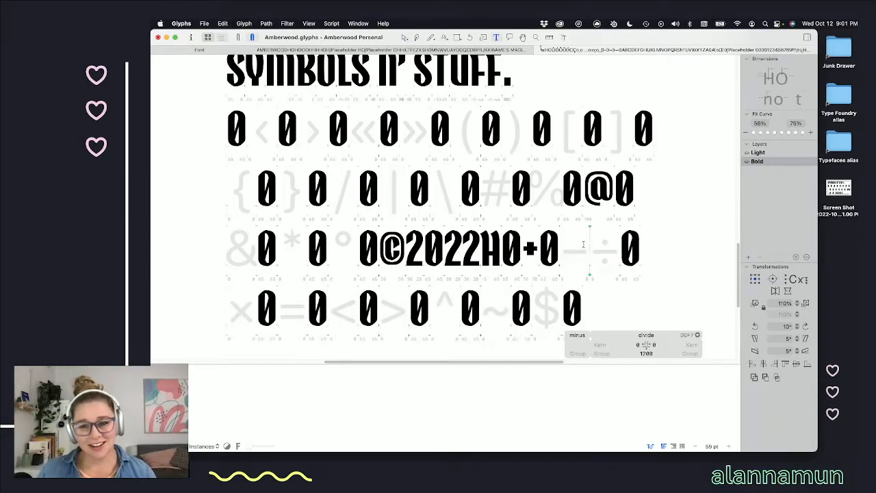
text(0)
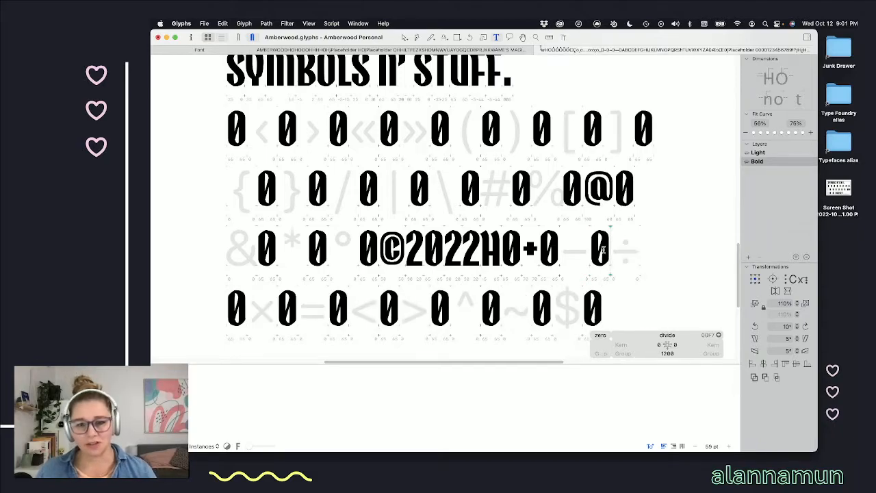
- Switch to the Tofino font window and find its minus glyph to inspect the width and sidebearings
mouse_move(583, 460)
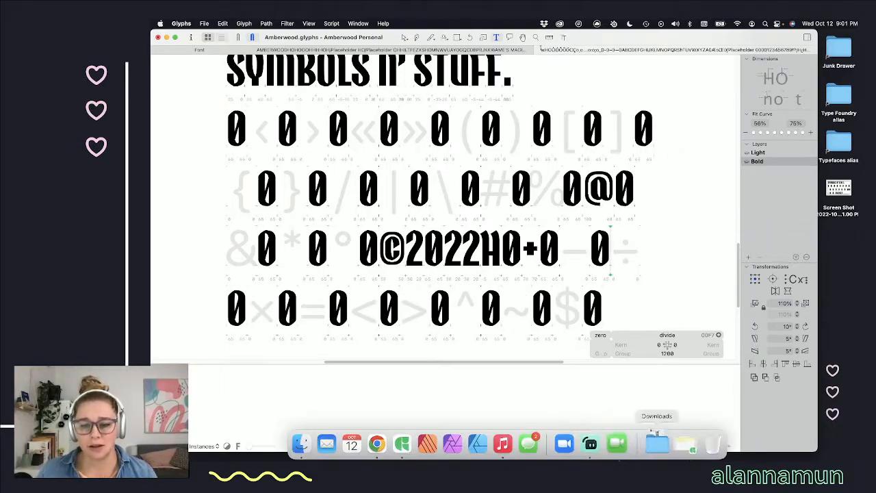
click(688, 445)
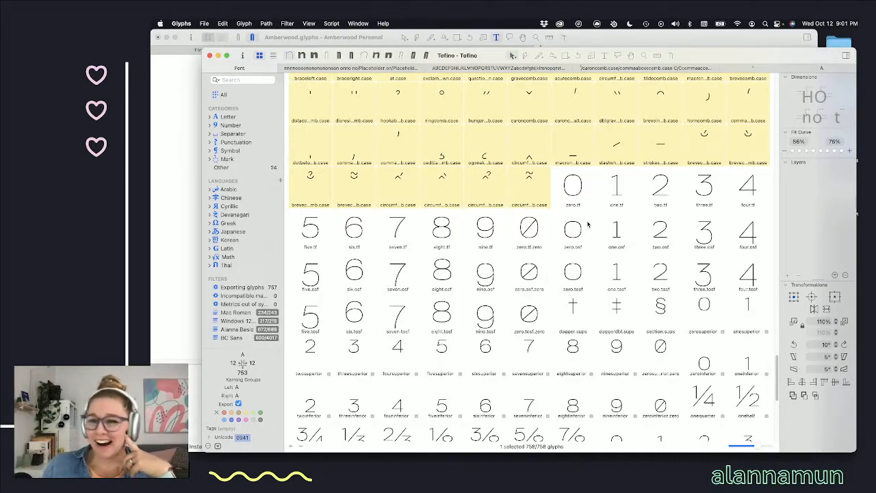
scroll(587, 223, down, 10)
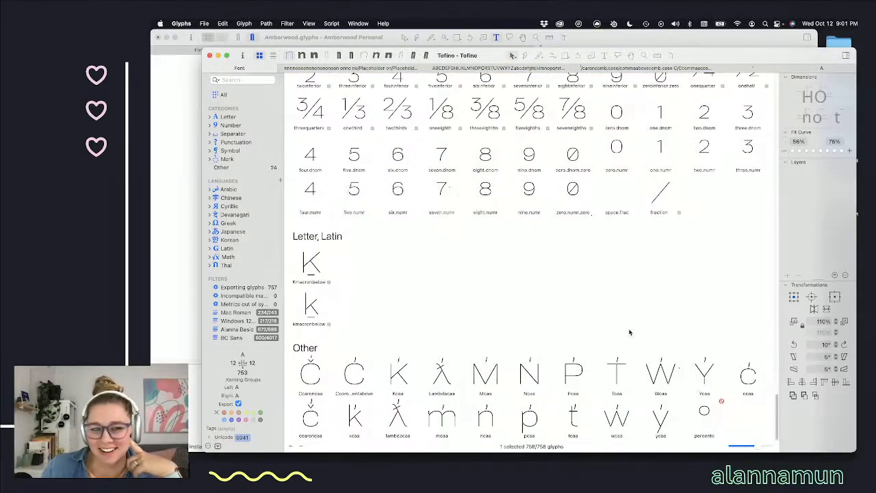
scroll(630, 332, up, 15)
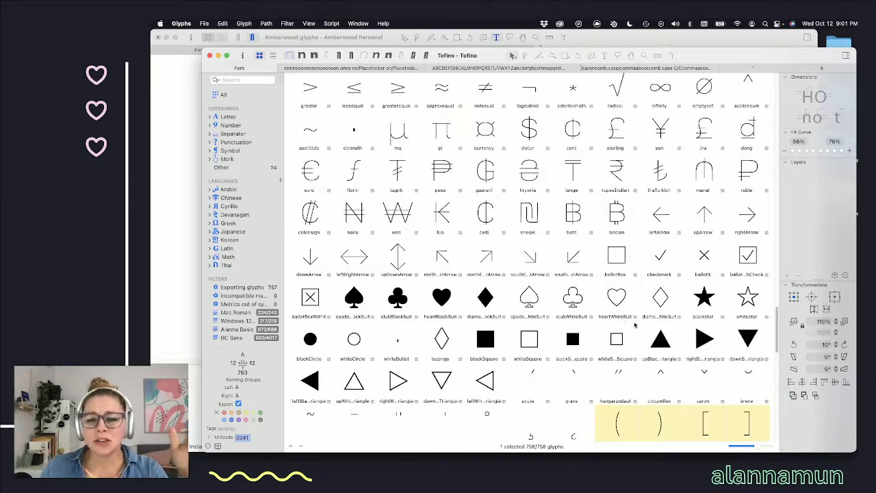
scroll(684, 345, down, 2)
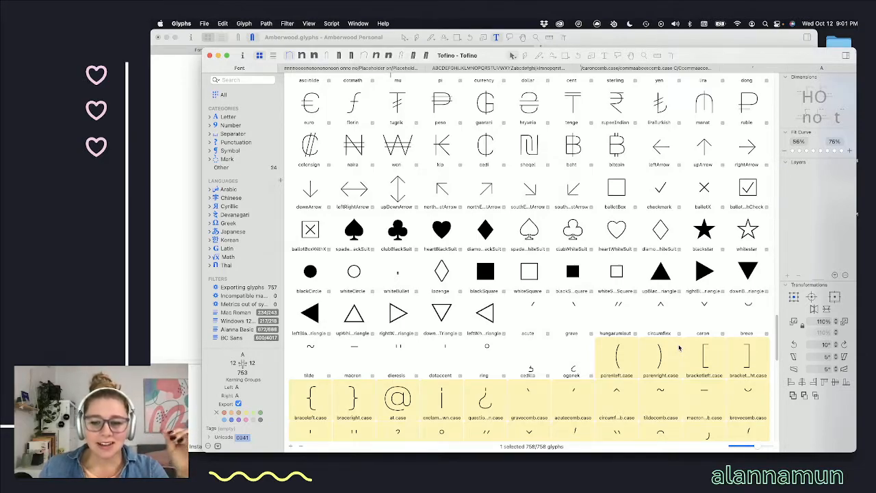
scroll(646, 349, up, 5)
scroll(644, 349, up, 4)
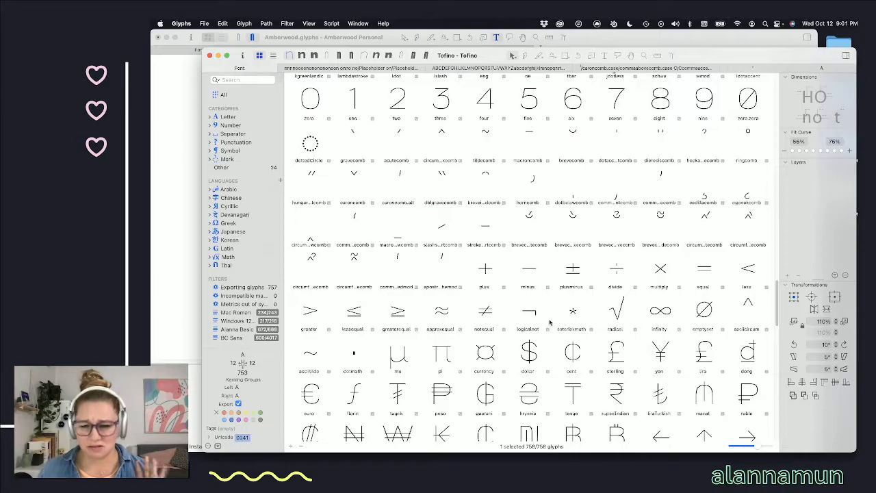
click(524, 269)
- Find Tofino's en dash and hyphen in the glyph overview and compare their metrics with the minus
scroll(527, 273, up, 10)
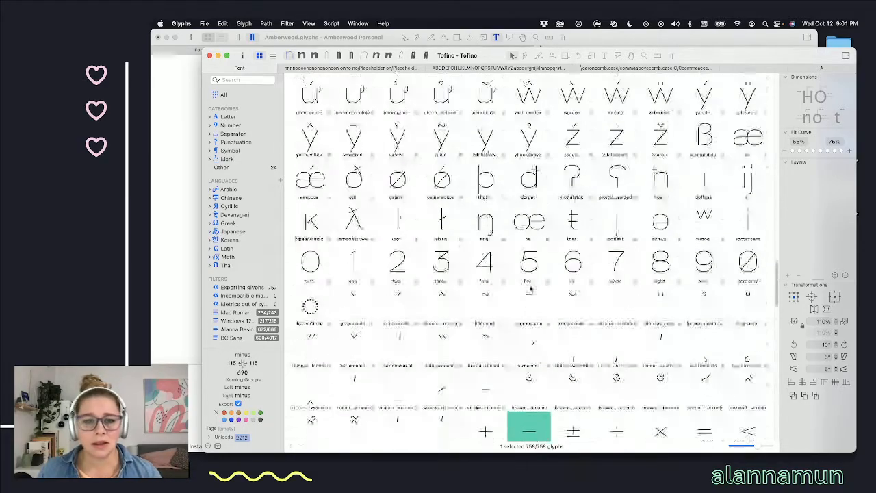
scroll(602, 320, up, 6)
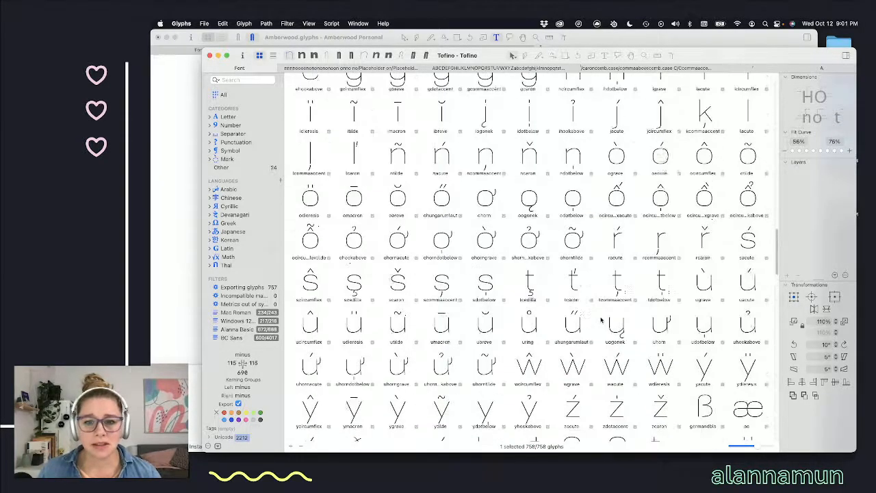
scroll(601, 320, up, 10)
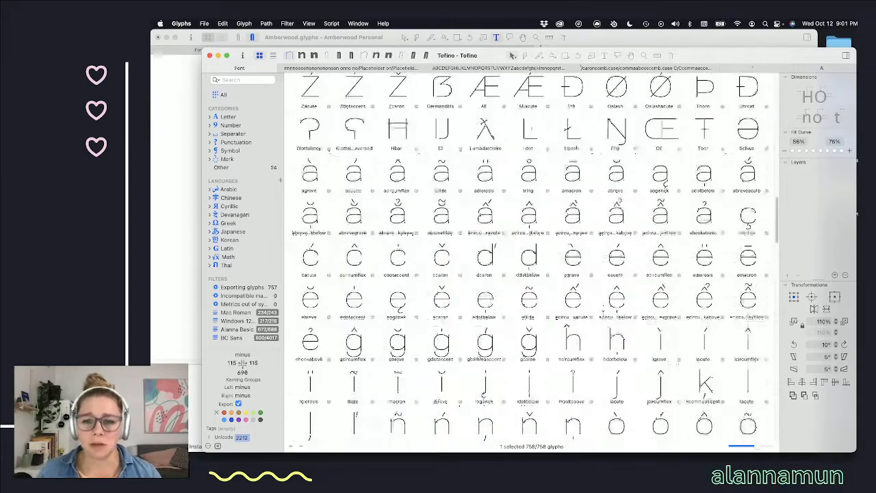
scroll(602, 315, up, 10)
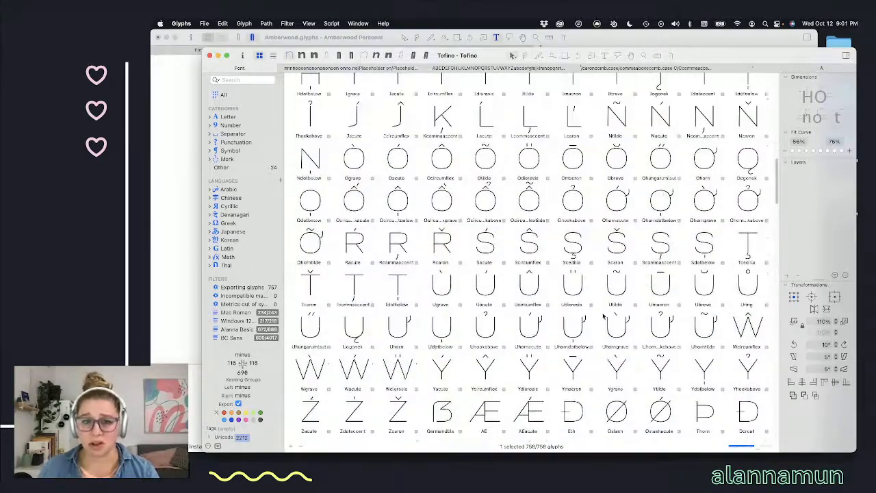
scroll(602, 313, up, 6)
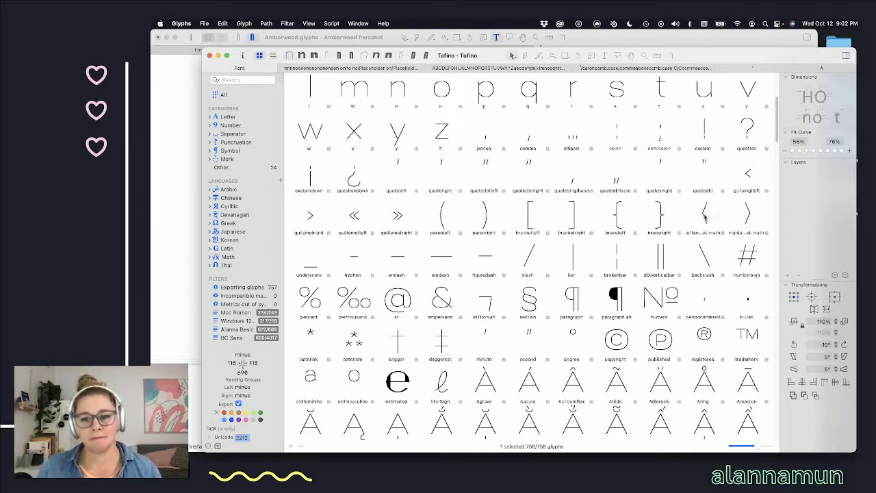
click(389, 260)
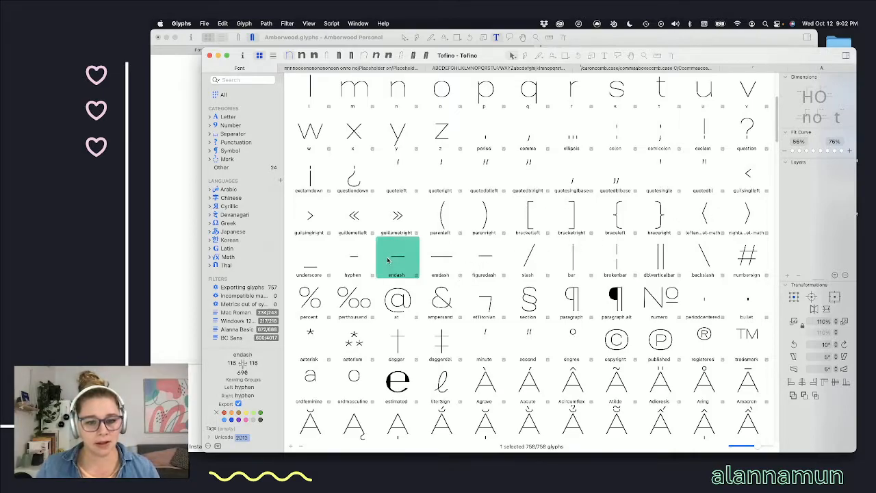
click(354, 259)
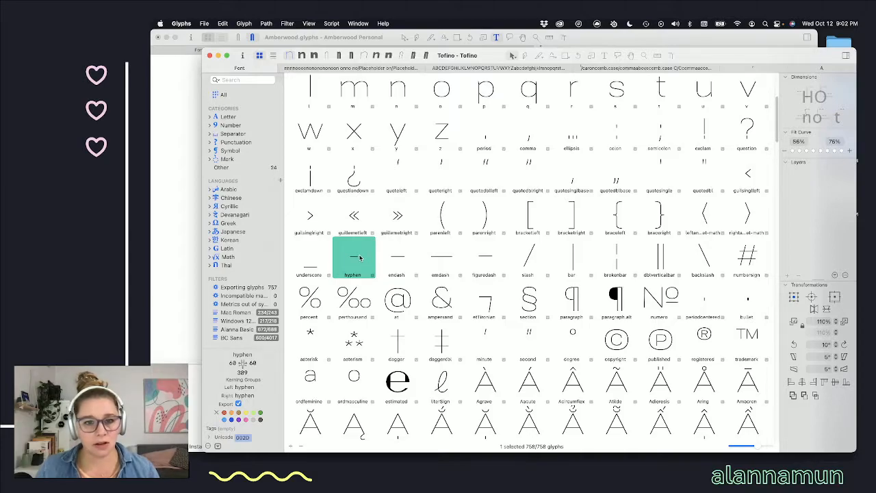
- Open Tofino's hyphen for editing and place a zero before it to compare their widths
double_click(359, 258)
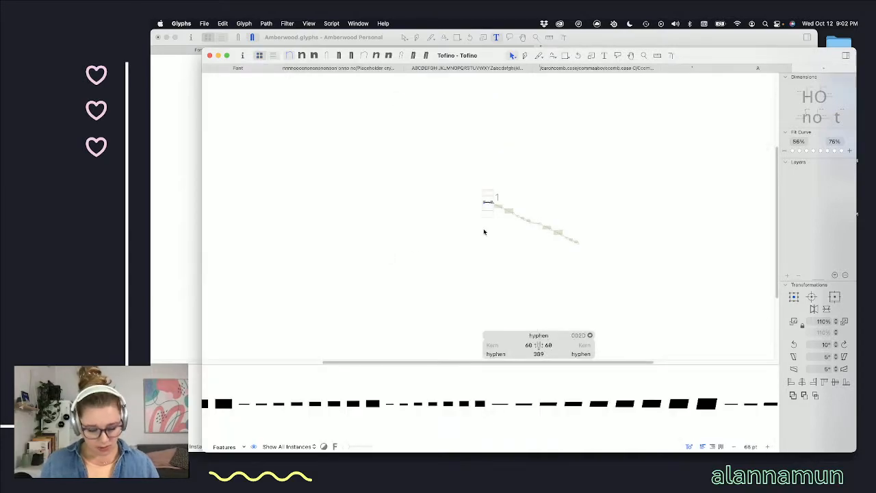
text(0)
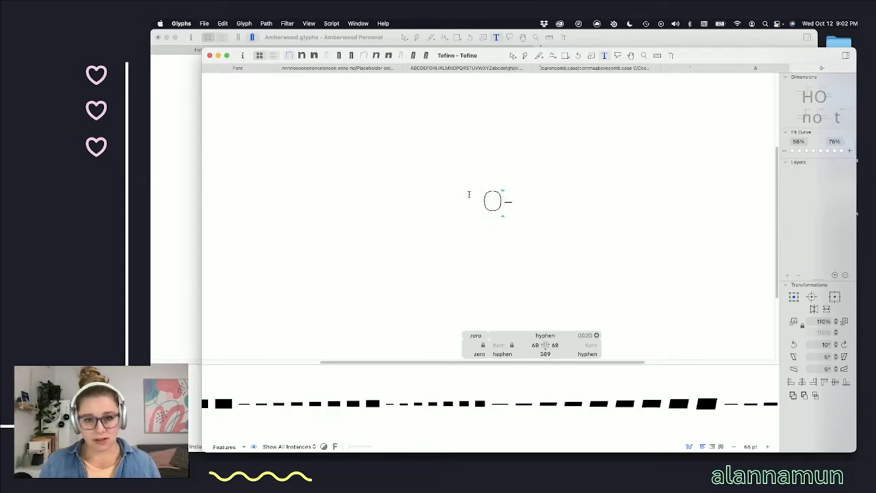
scroll(522, 155, up, 3)
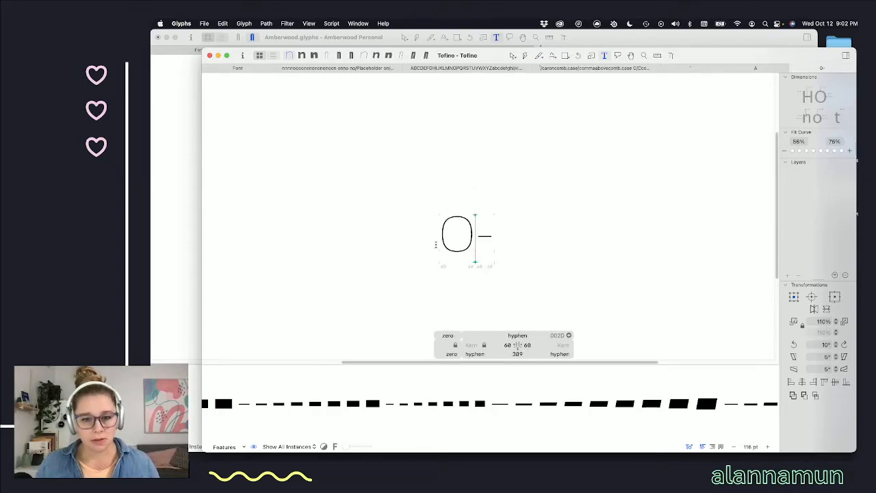
scroll(461, 239, up, 4)
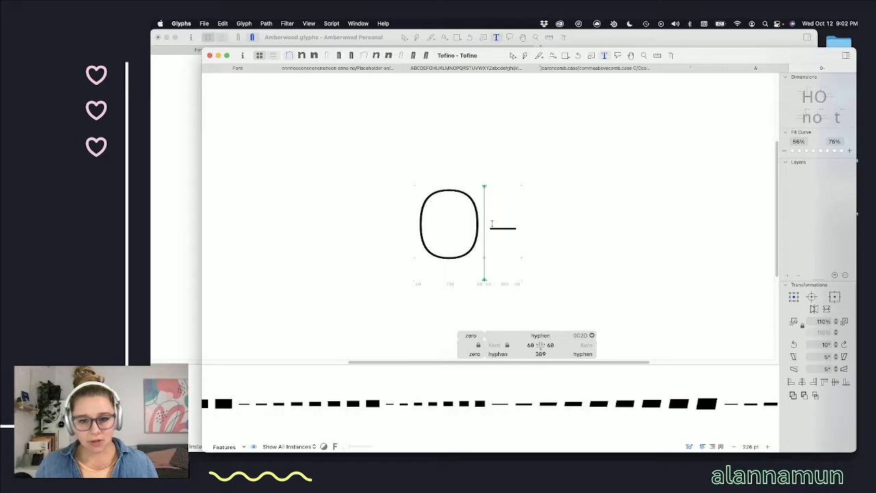
- Add Tofino's en dash after the hyphen in the test string and compare it with the zero's width
click(258, 70)
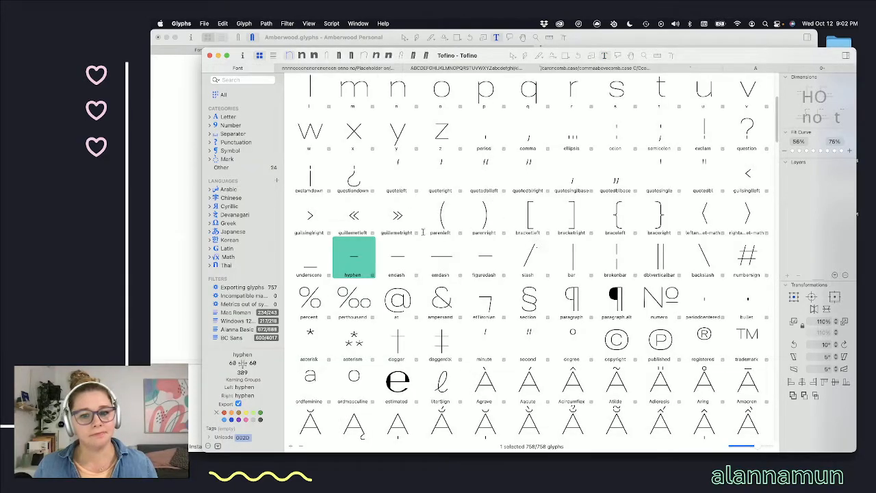
click(397, 256)
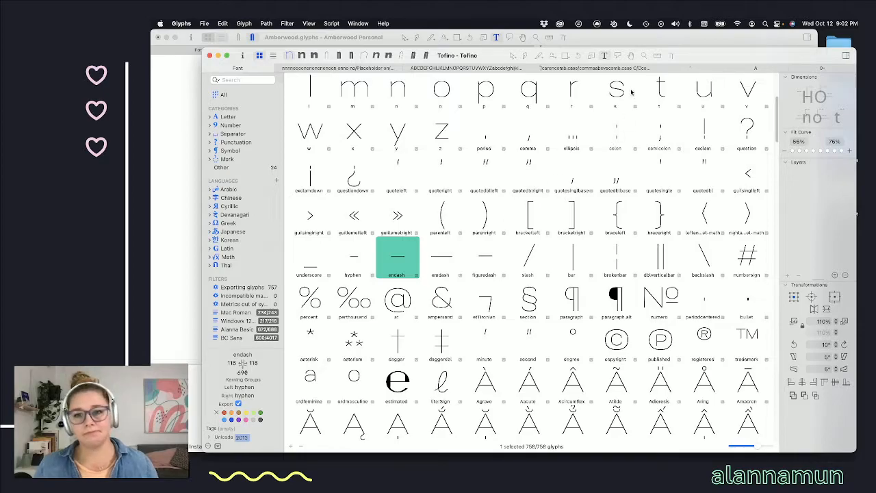
click(799, 69)
click(518, 248)
text(–)
click(531, 240)
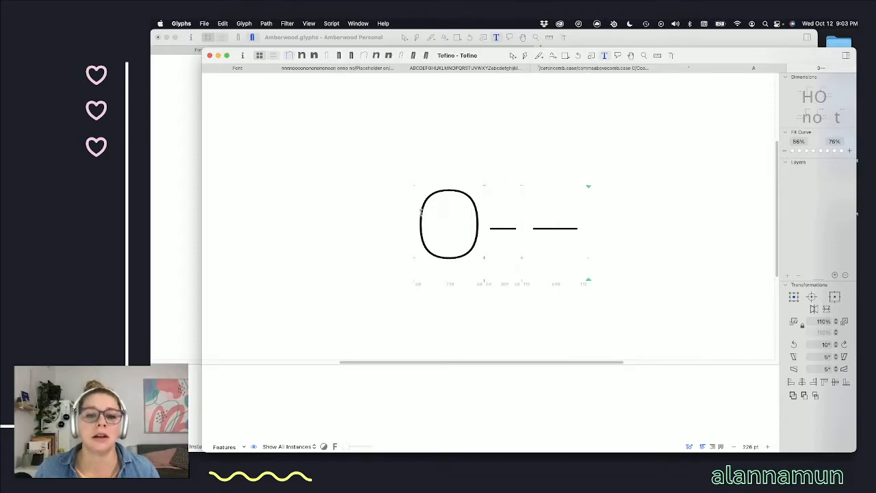
click(419, 214)
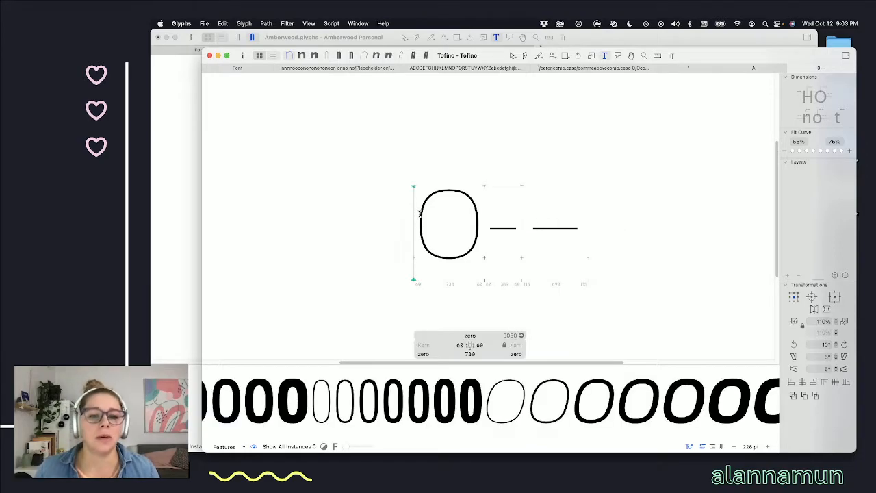
- Find Tofino's tabular zero (zero.tf), add it before the zero in the test string, and compare its width with the en dash
click(252, 68)
scroll(547, 306, down, 5)
scroll(547, 306, down, 15)
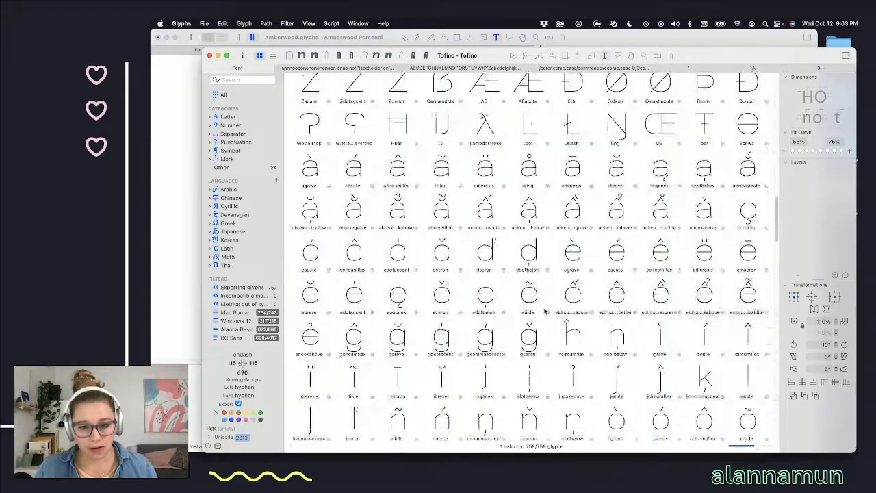
scroll(529, 179, down, 10)
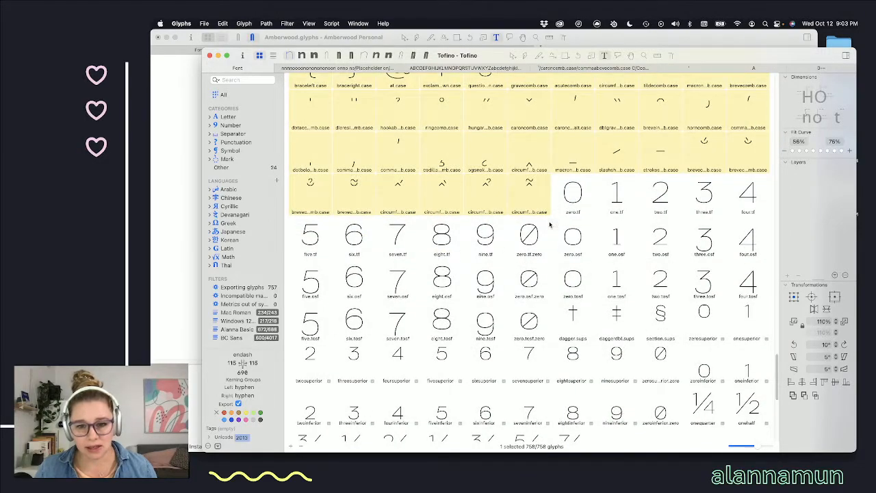
click(572, 200)
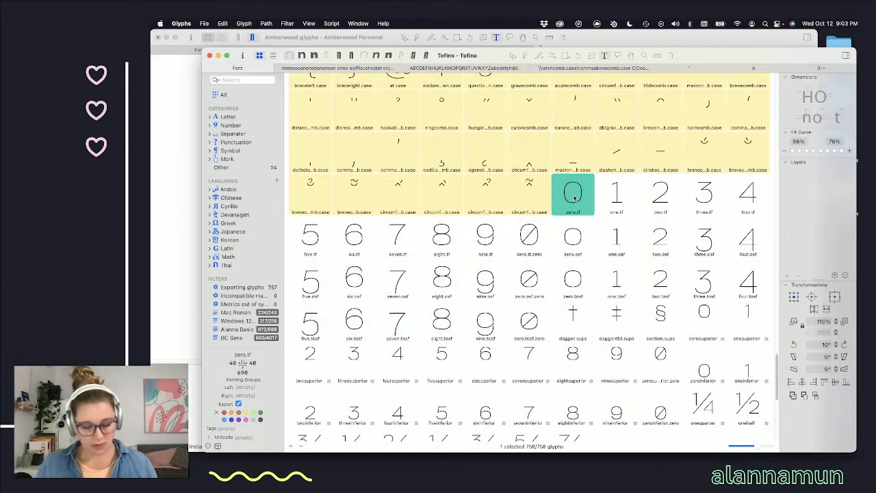
click(800, 69)
text(/zero.tf)
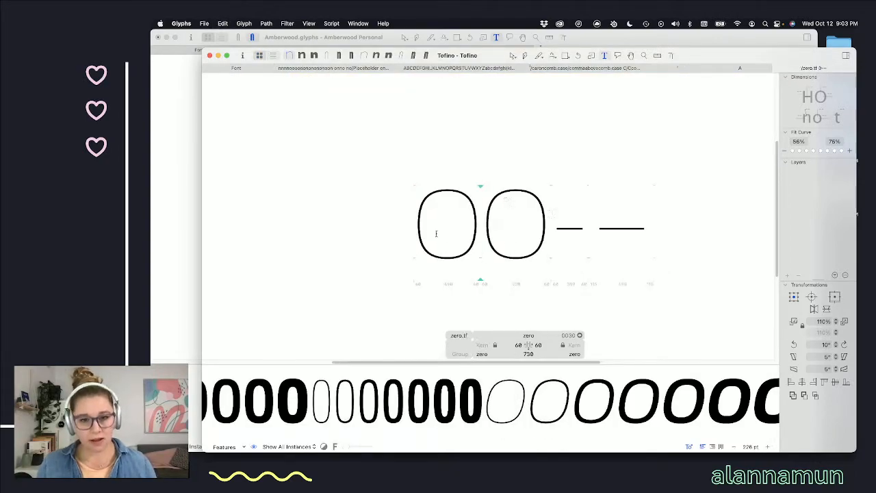
click(416, 232)
click(602, 229)
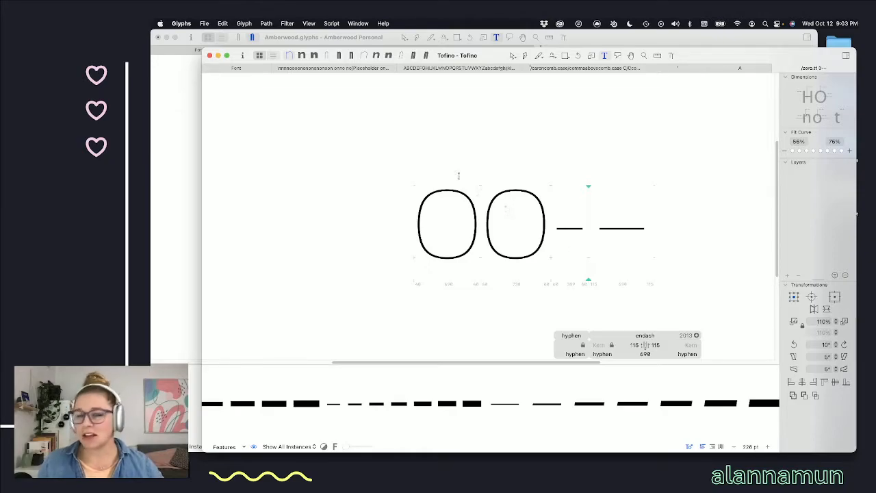
- Return to the Amberwood font, copy the bar of the Bold en dash, and paste it into the empty minus glyph
click(210, 55)
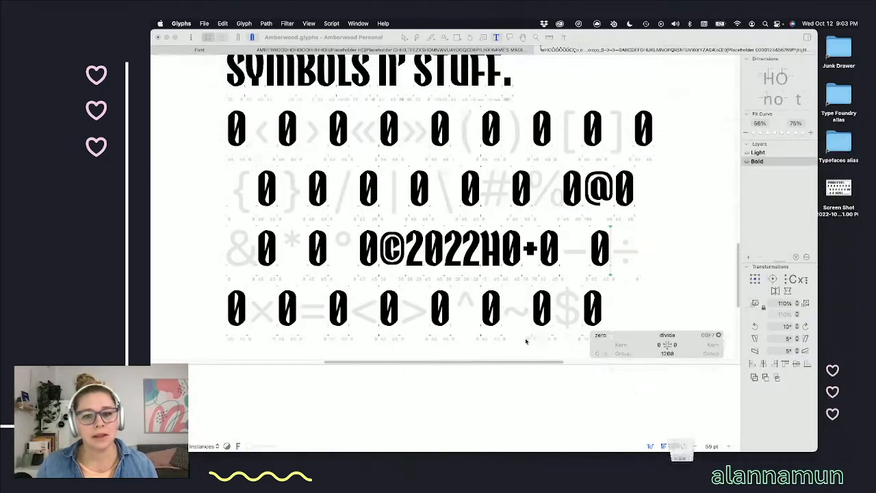
click(563, 252)
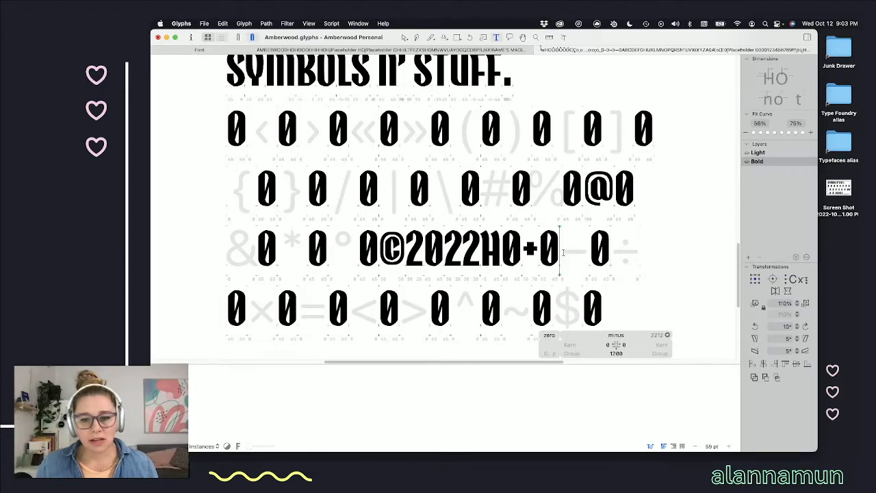
scroll(545, 268, up, 10)
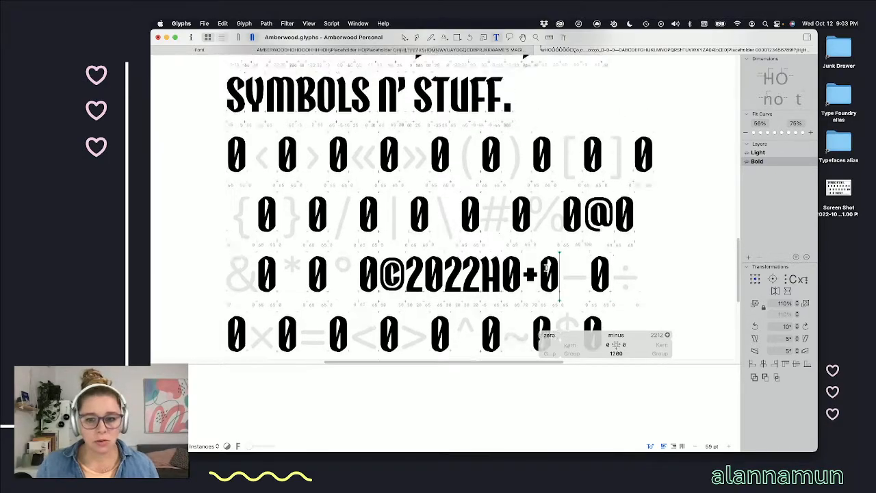
scroll(546, 268, up, 5)
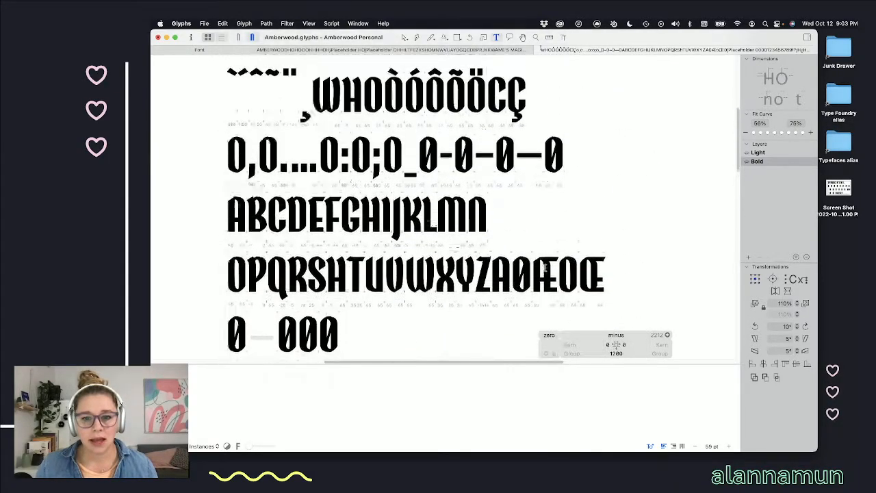
double_click(487, 203)
drag(507, 188, 461, 225)
scroll(512, 227, down, 15)
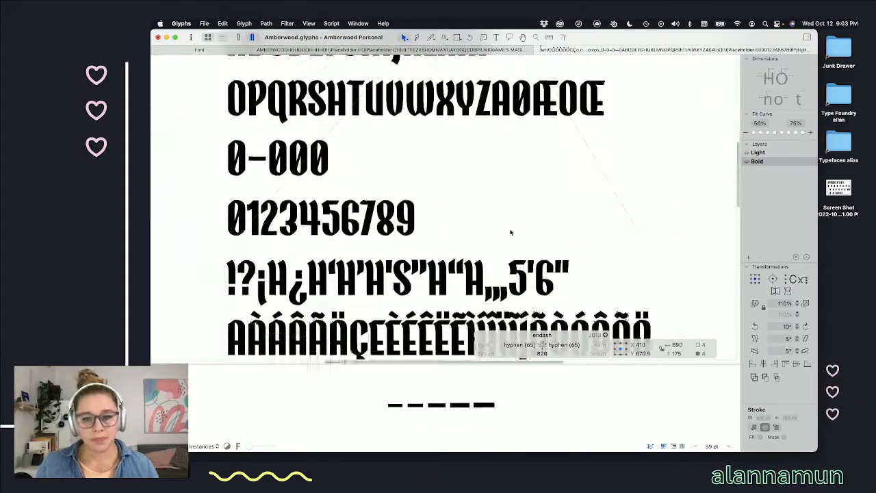
scroll(546, 255, down, 5)
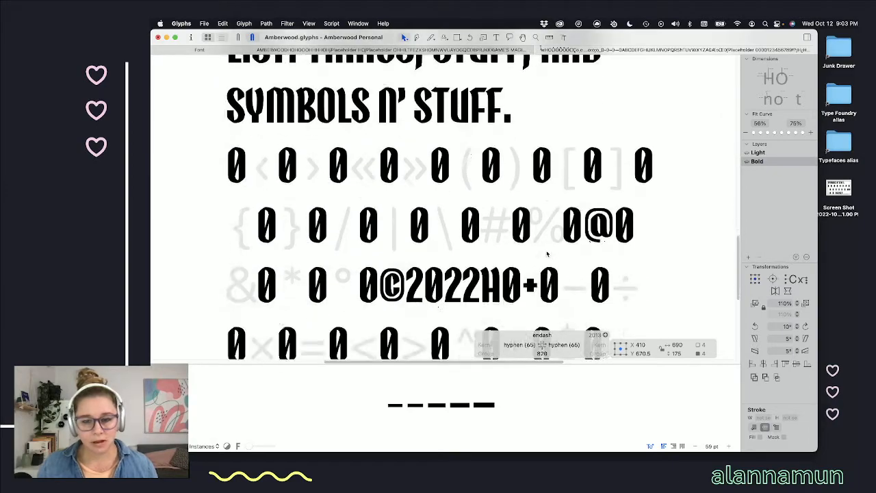
double_click(566, 238)
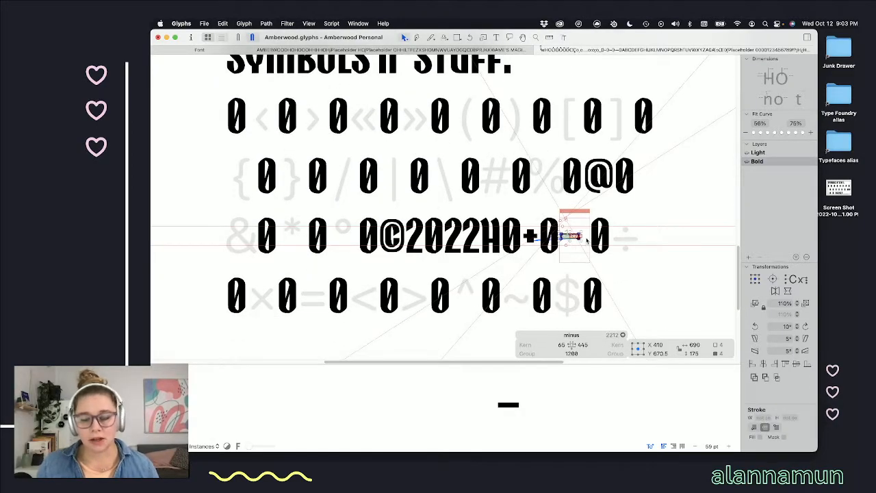
- Set the Bold minus's right sidebearing to 65 and preview it between the zeros
double_click(583, 344)
text(65)
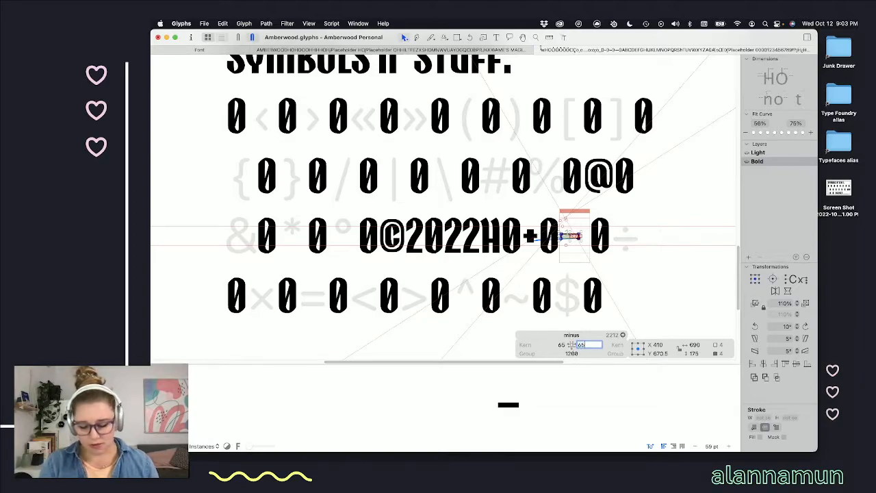
key(Return)
key(space)
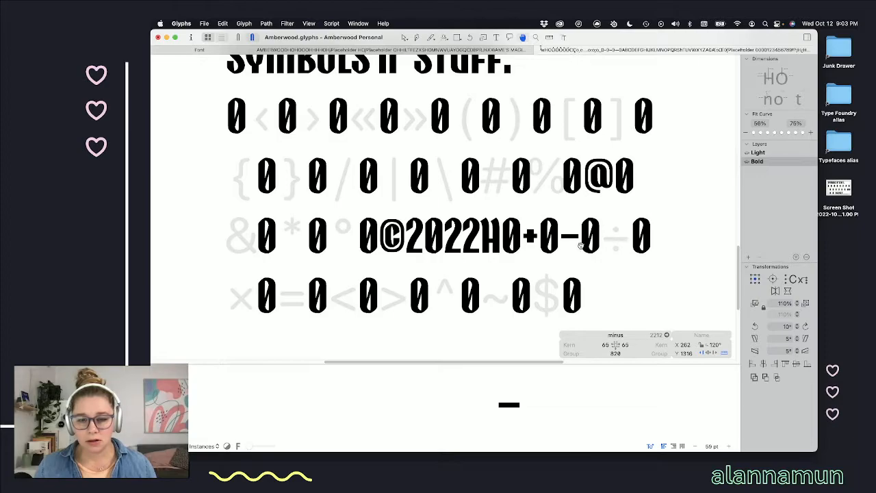
scroll(575, 246, up, 5)
key(space)
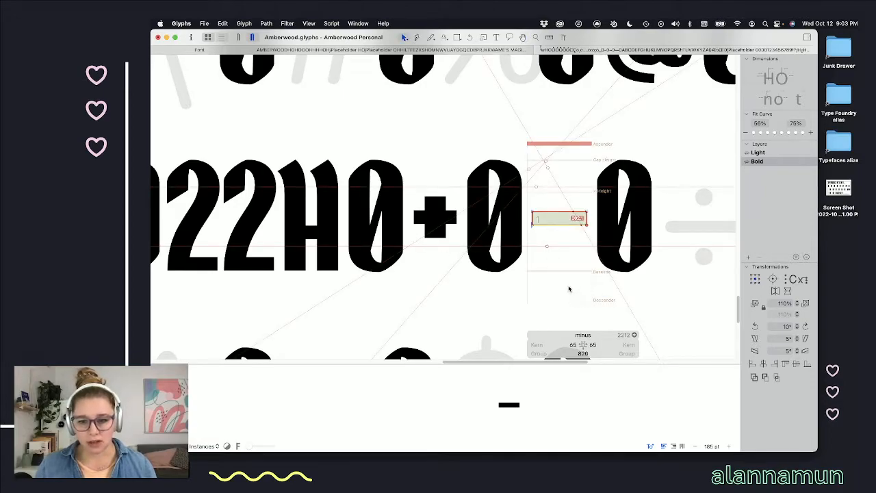
- Set the Bold plus glyph's width to 820
key(t)
click(416, 238)
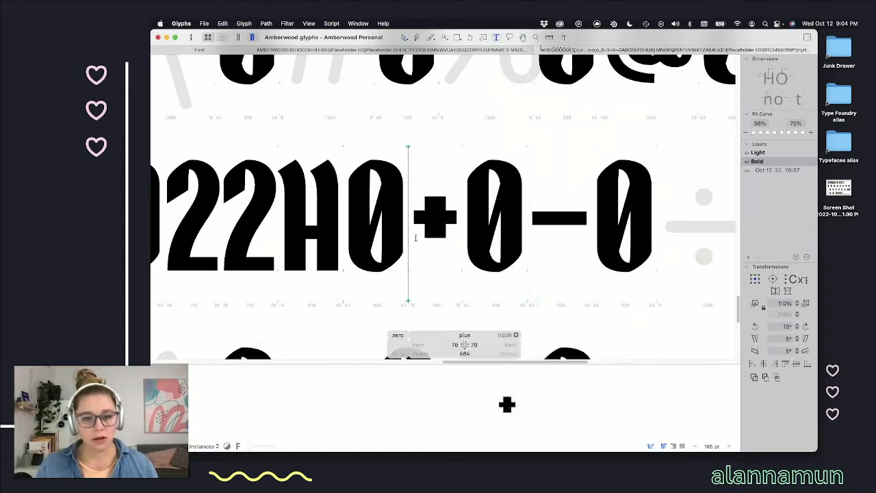
double_click(465, 353)
text(820)
key(Return)
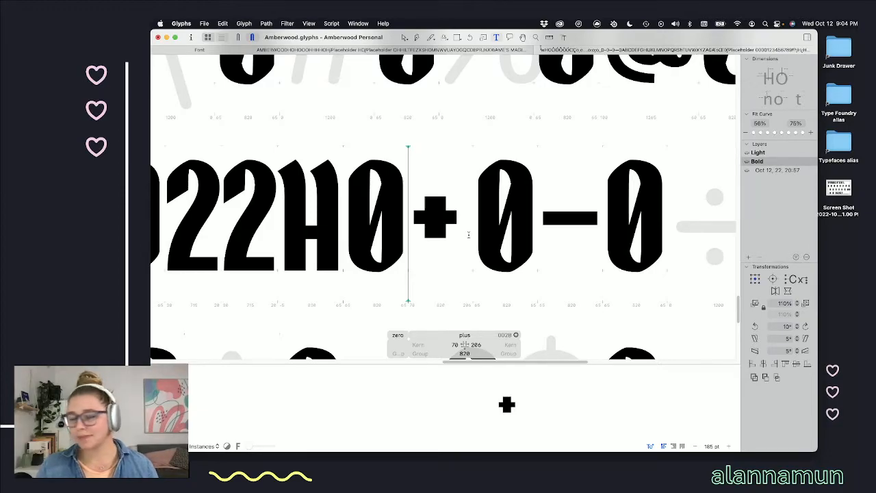
- Copy the minus's bar and paste it into the Bold plus glyph over its horizontal bar
scroll(469, 235, up, 4)
double_click(447, 203)
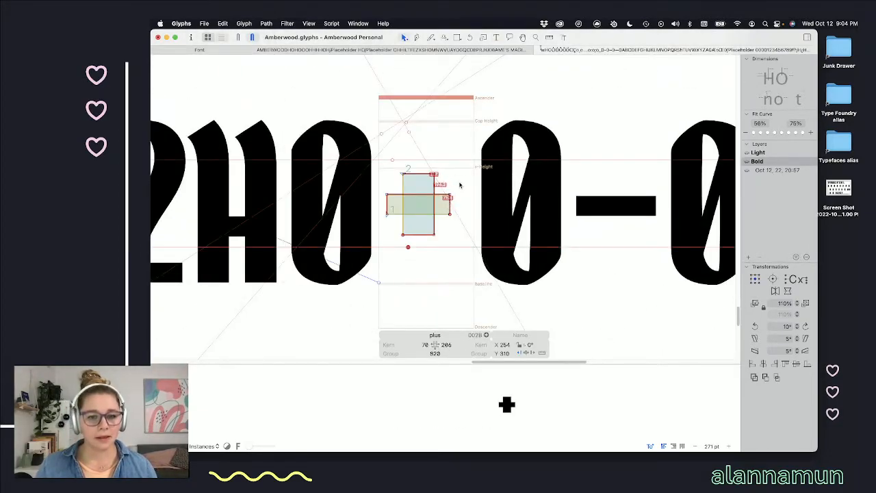
double_click(630, 206)
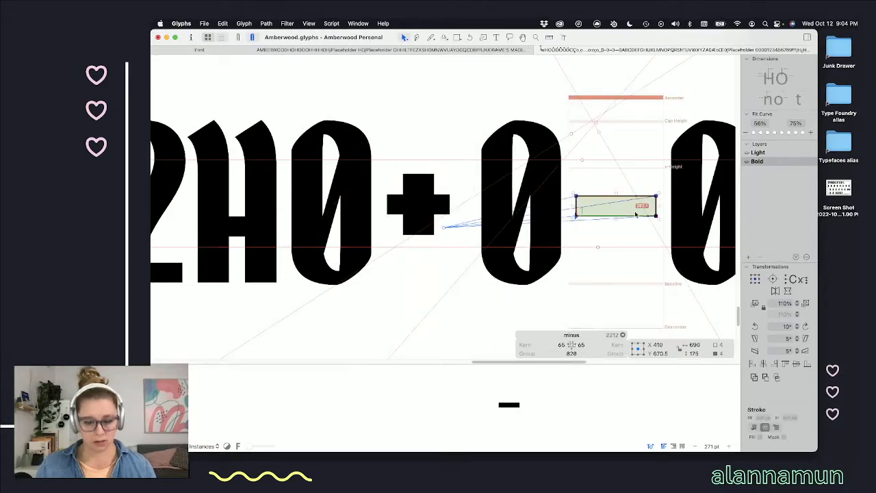
double_click(430, 212)
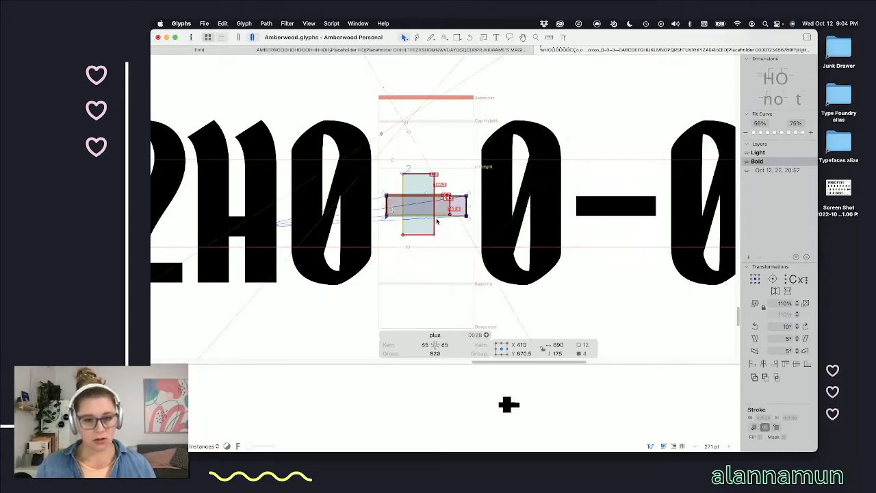
key(super+v)
- Move the plus's two original bars together to X 415, Y 669.5, aligning them with the pasted minus bar
scroll(442, 210, up, 4)
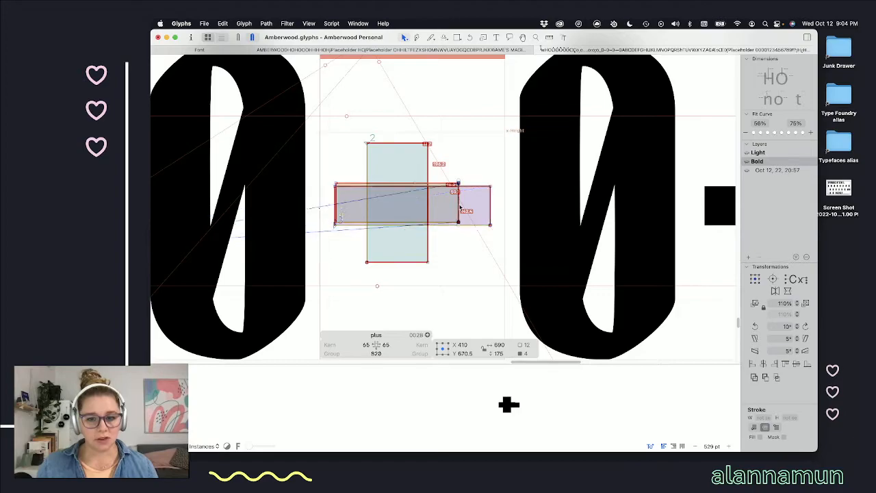
key(Delete)
key(super+z)
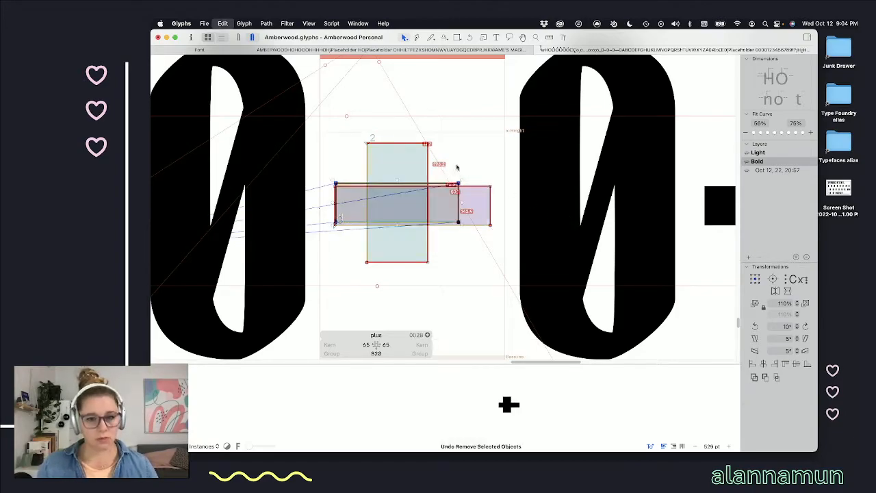
shift+double_click(426, 169)
key(Down)
key(Down)
key(Down)
key(Down)
key(Down)
key(Down)
key(Down)
key(Down)
key(Down)
key(Down)
key(Down)
key(Down)
key(Down)
key(Down)
key(Down)
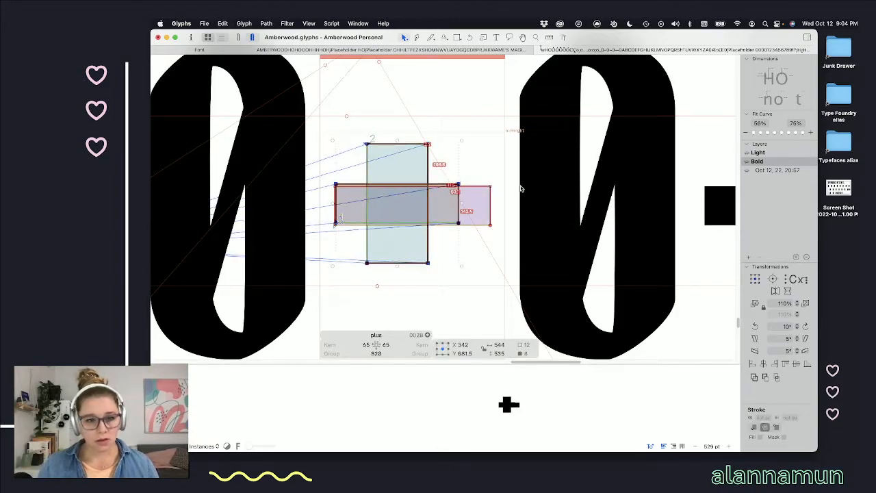
key(Right)
key(Right)
key(Right)
key(Right)
key(Right)
key(Right)
key(Right)
key(Right)
key(Right)
key(Right)
key(Right)
key(Right)
key(Right)
key(Right)
key(Right)
key(Right)
key(Right)
key(Right)
key(Right)
key(Right)
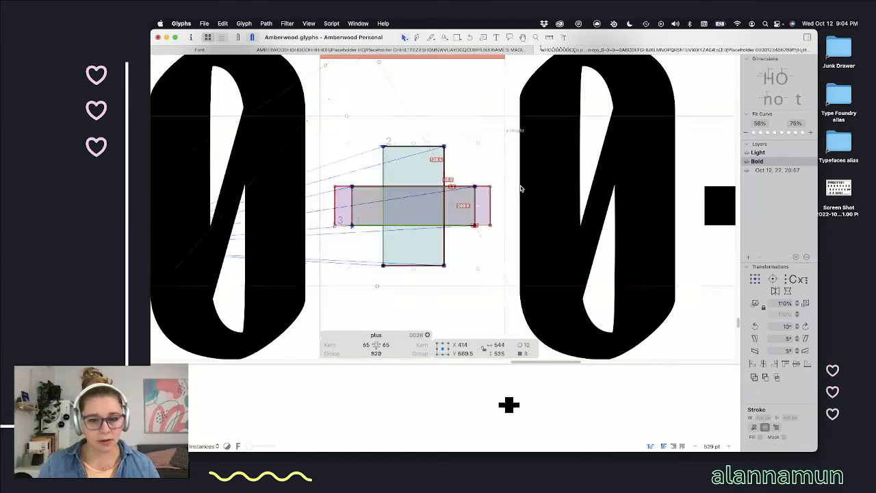
key(Right)
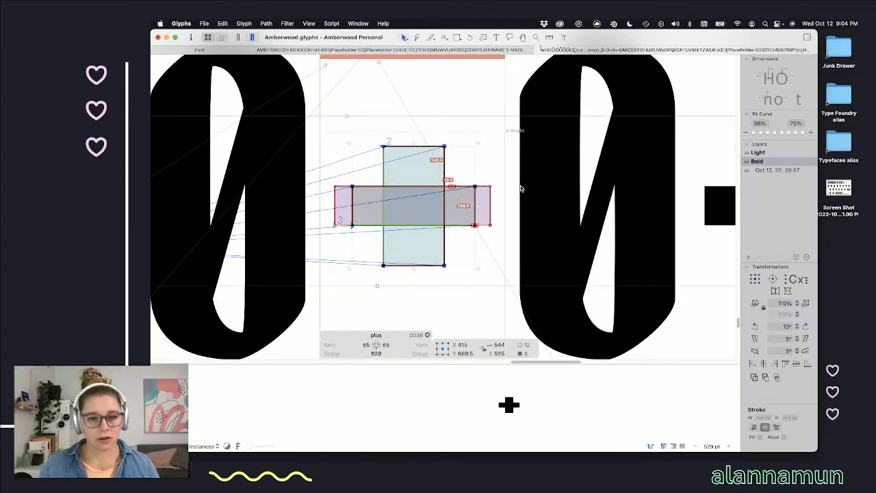
- Delete the plus's shorter original horizontal bar, keep the pasted longer one, and preview the glyph beside the minus
click(537, 216)
double_click(476, 205)
key(Delete)
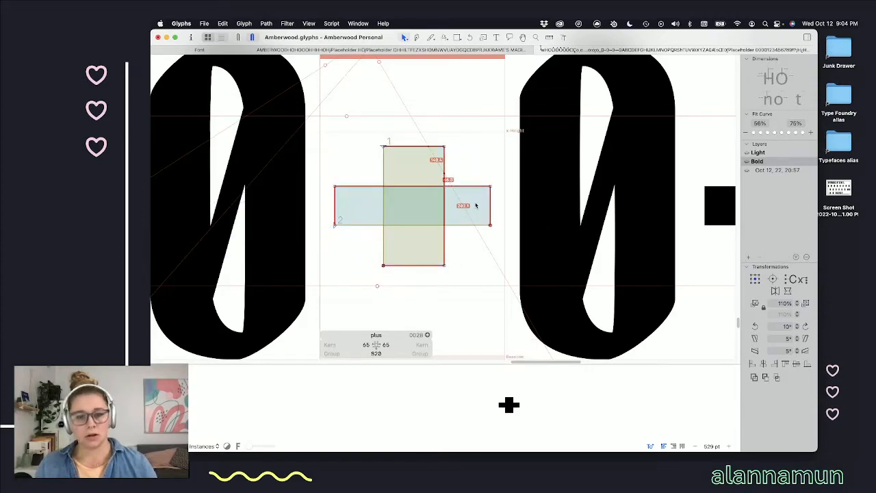
scroll(452, 262, down, 5)
key(space)
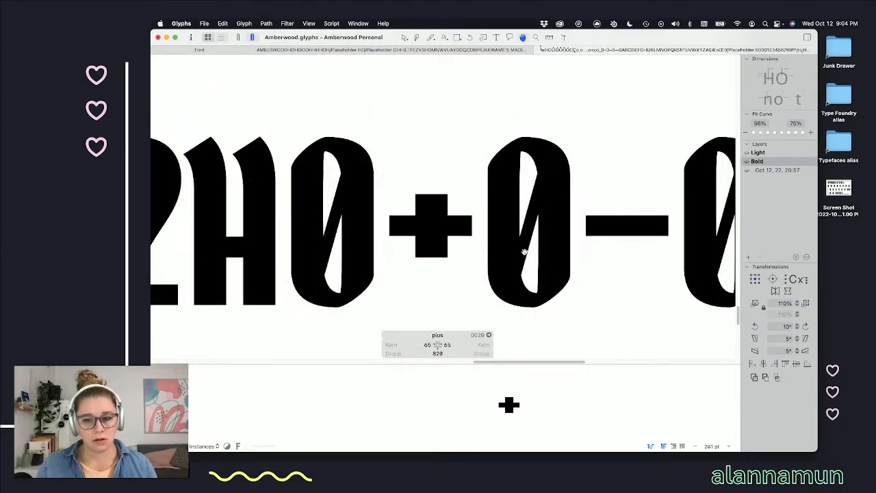
- Lengthen the plus's vertical bar at both ends, raising its top edge and lowering its bottom edge to Y 352
double_click(449, 194)
drag(460, 186, 395, 205)
key(shift+Up)
key(shift+Up)
key(shift+Up)
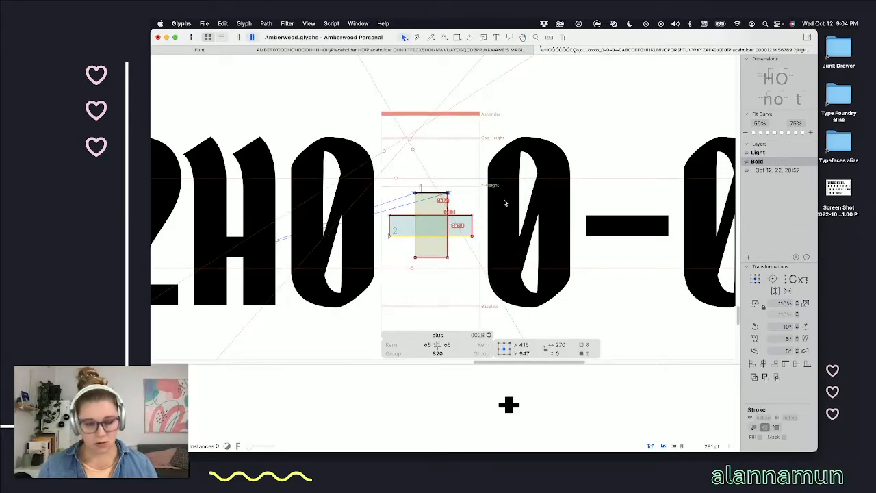
drag(466, 247, 404, 274)
key(shift+Down)
key(shift+Down)
key(shift+Down)
key(shift+Down)
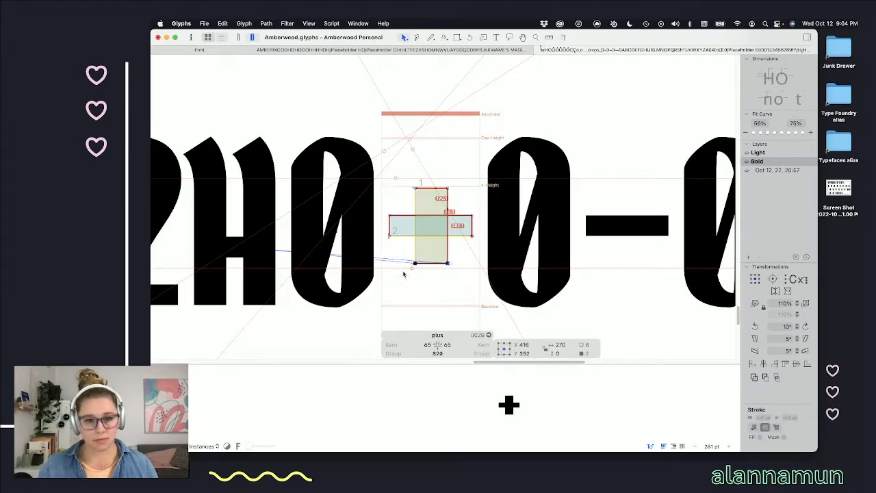
key(space)
scroll(435, 242, down, 5)
- Compare the plus and minus in the symbols line and set the empty Bold divide glyph's width to 820
key(t)
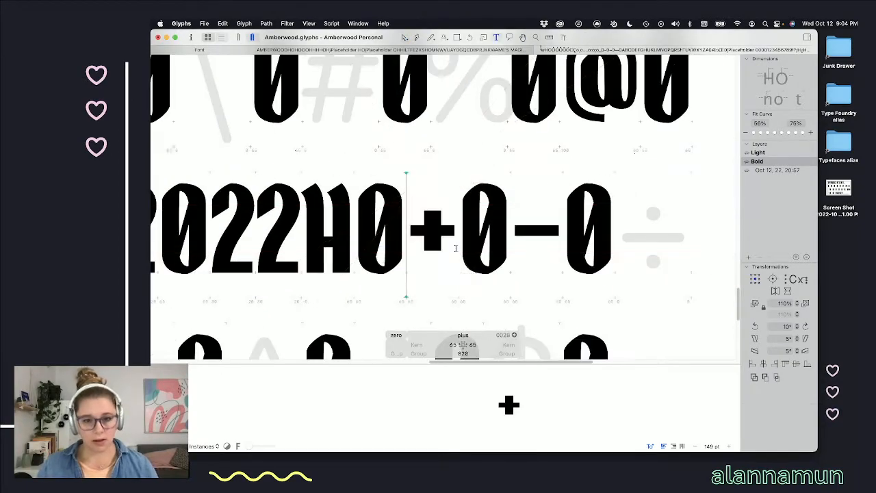
scroll(448, 252, down, 5)
scroll(451, 253, left, 2)
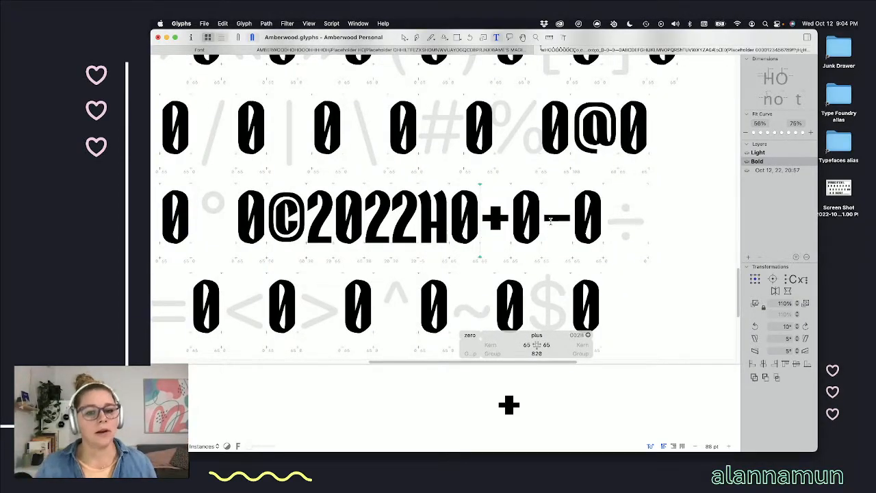
scroll(550, 220, down, 2)
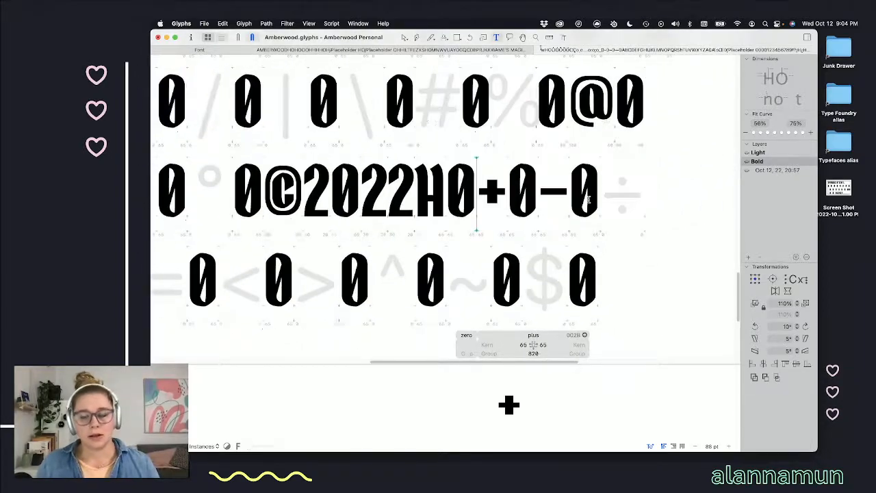
scroll(587, 199, up, 2)
click(605, 199)
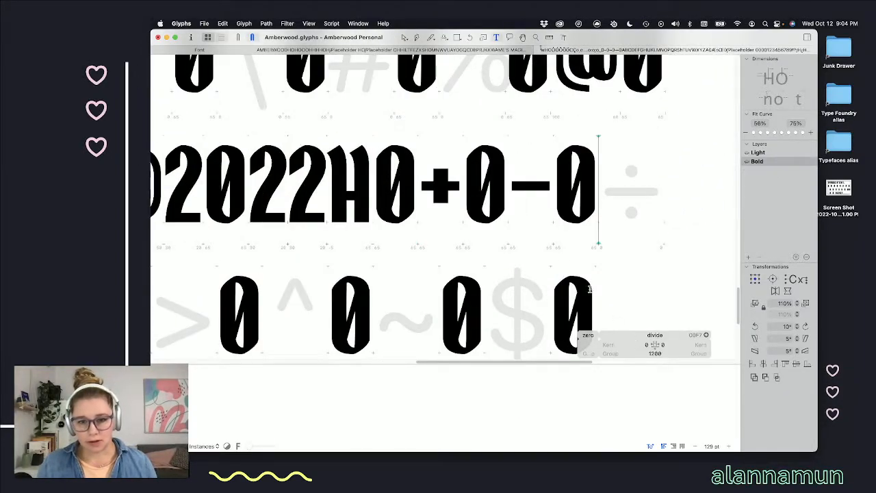
click(524, 224)
key(Right)
key(Right)
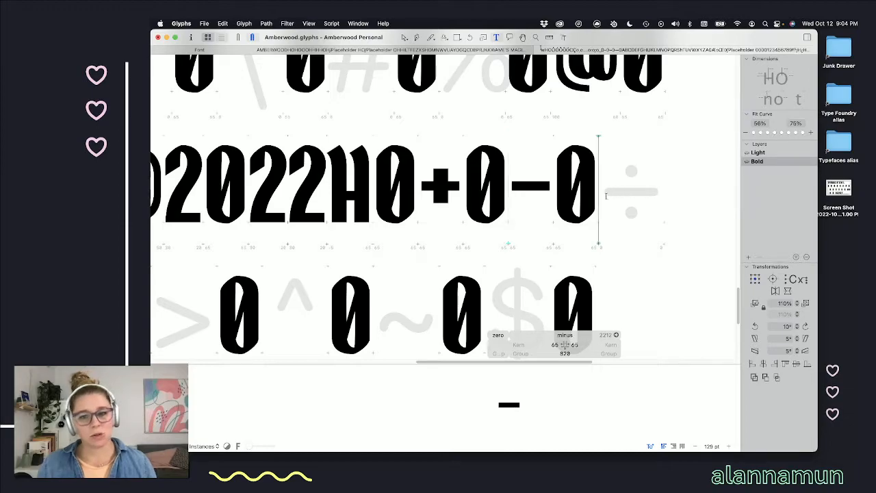
click(655, 352)
text(820)
key(Return)
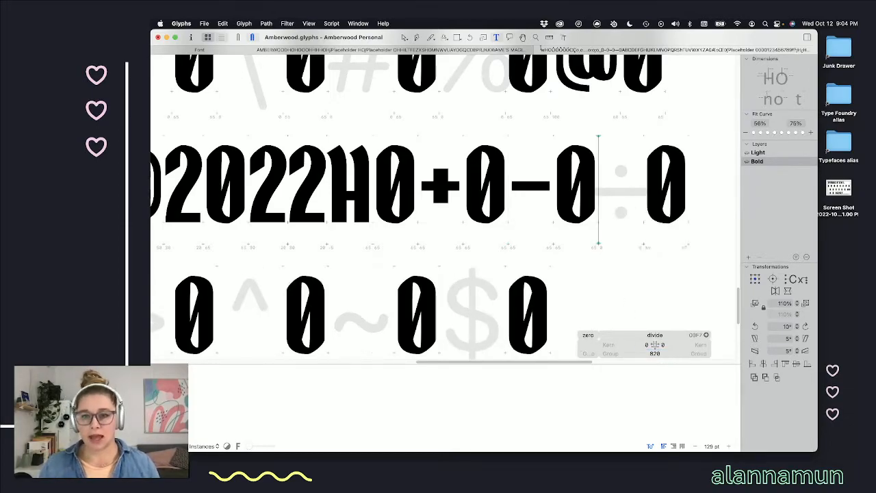
- Set the width of the empty Bold multiply and equal glyphs to 820 each
scroll(433, 246, down, 2)
scroll(342, 248, left, 10)
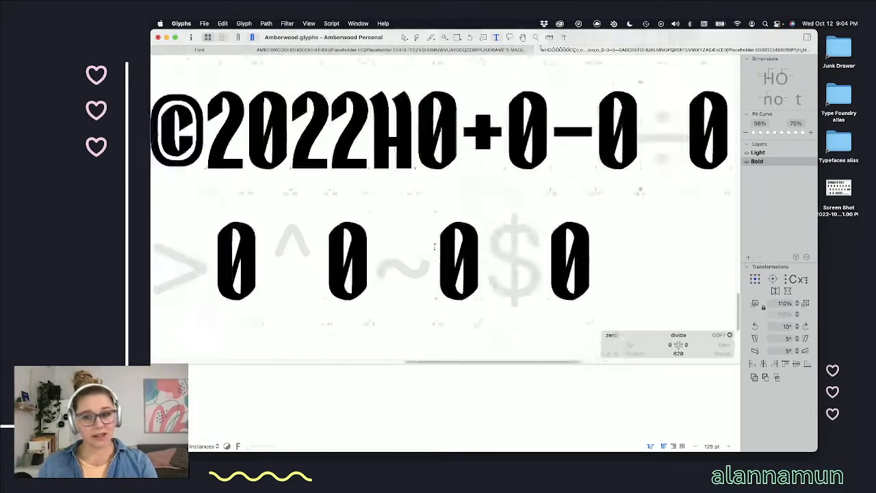
click(268, 251)
double_click(306, 352)
text(820)
key(Return)
click(345, 260)
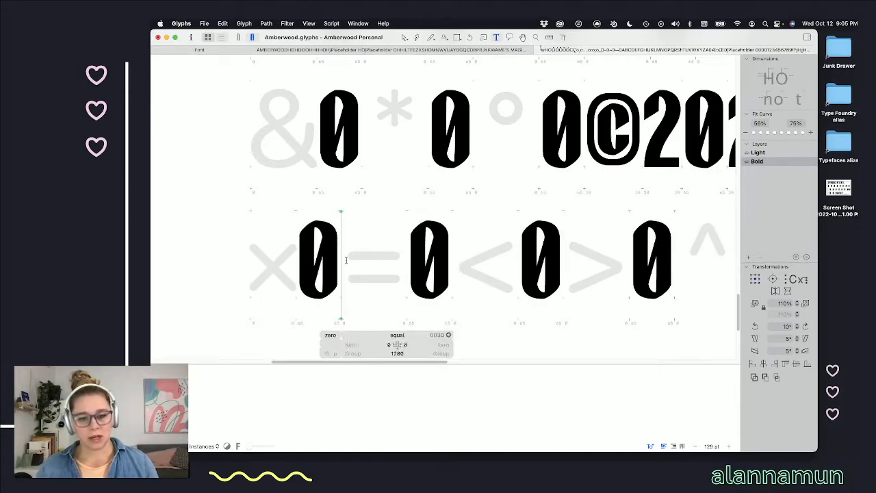
double_click(397, 353)
text(820)
key(Return)
- Set the width of the empty Bold less and greater glyphs to 820 each
click(414, 325)
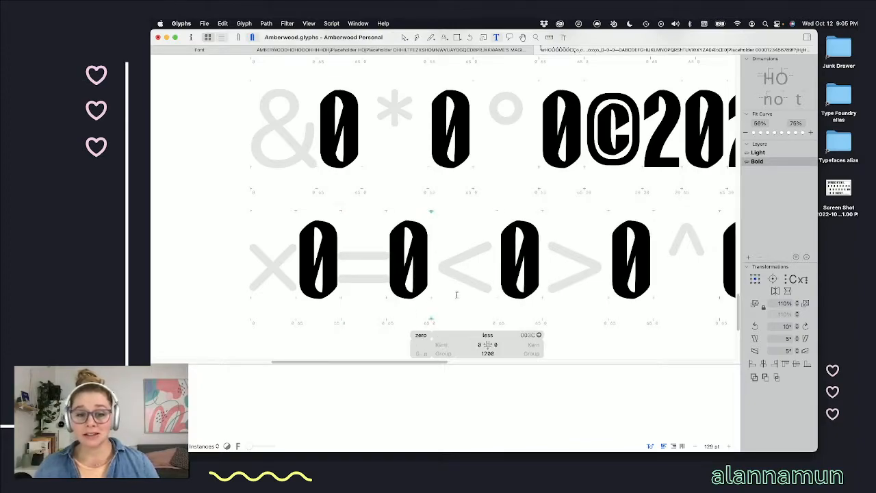
double_click(486, 352)
text(820)
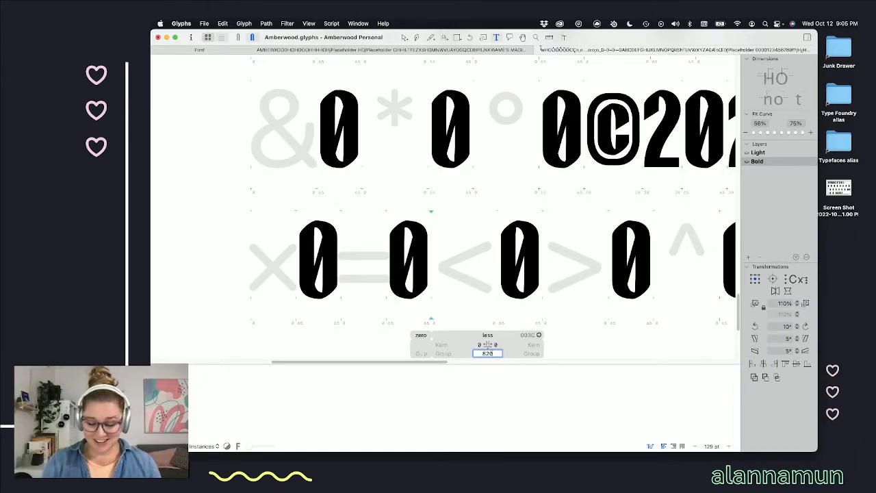
key(Return)
click(520, 294)
double_click(580, 353)
text(820)
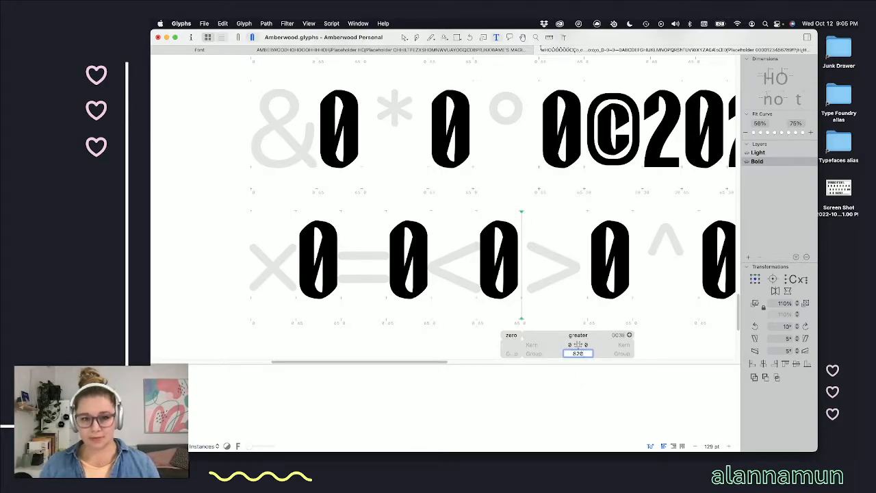
key(Return)
- Set the width of the empty Bold asciicircum and asciitilde glyphs to 820 each
click(635, 241)
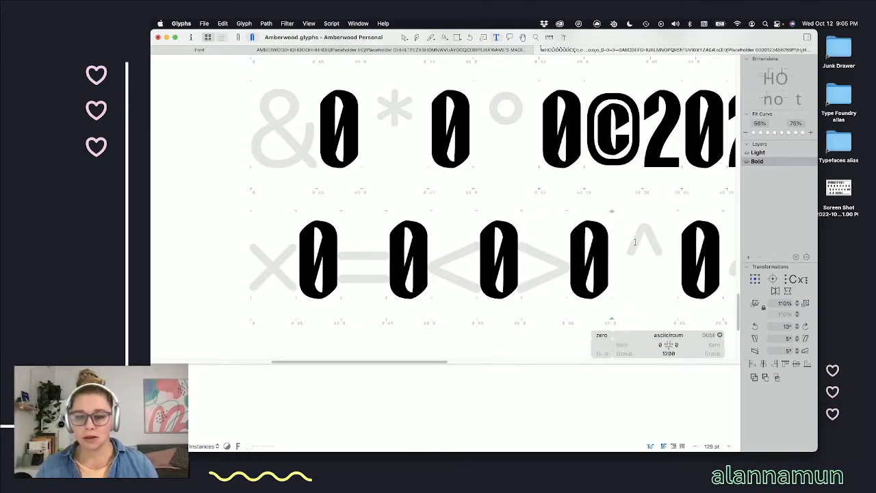
double_click(668, 353)
text(820)
key(Return)
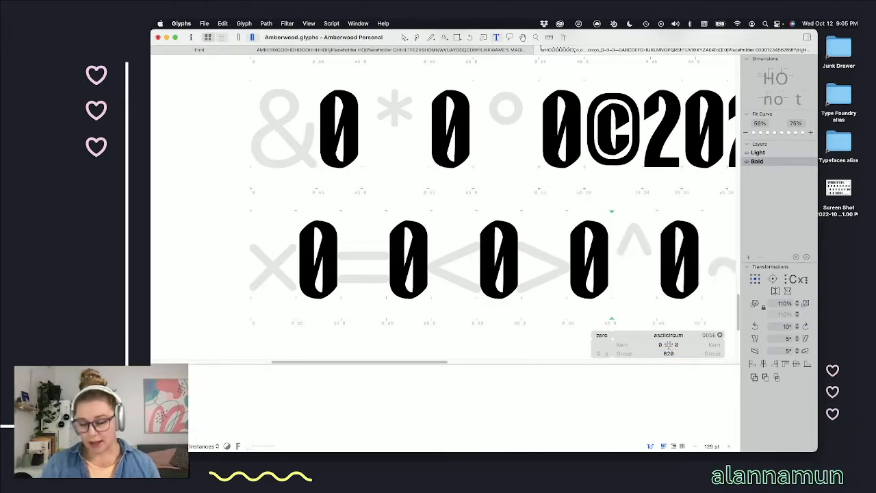
scroll(596, 233, right, 5)
click(586, 267)
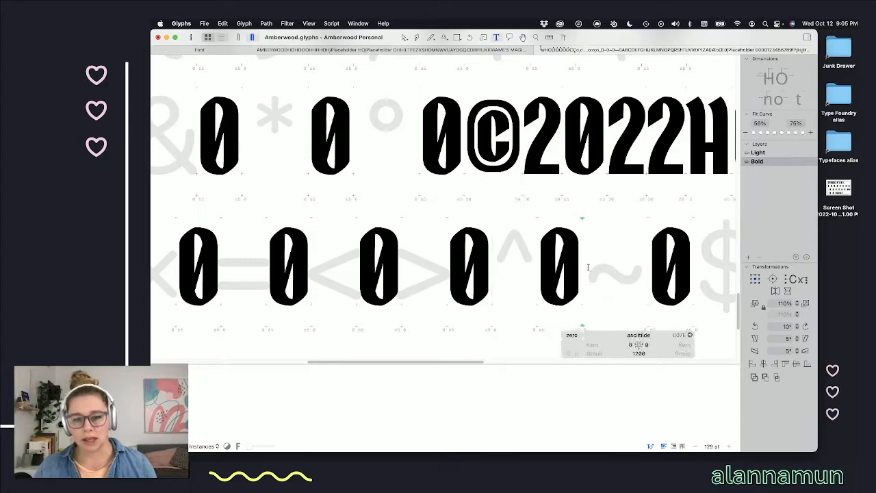
double_click(639, 352)
text(820)
key(Return)
- Copy the minus glyph's bar and paste it into the empty Bold divide glyph
scroll(633, 336, right, 4)
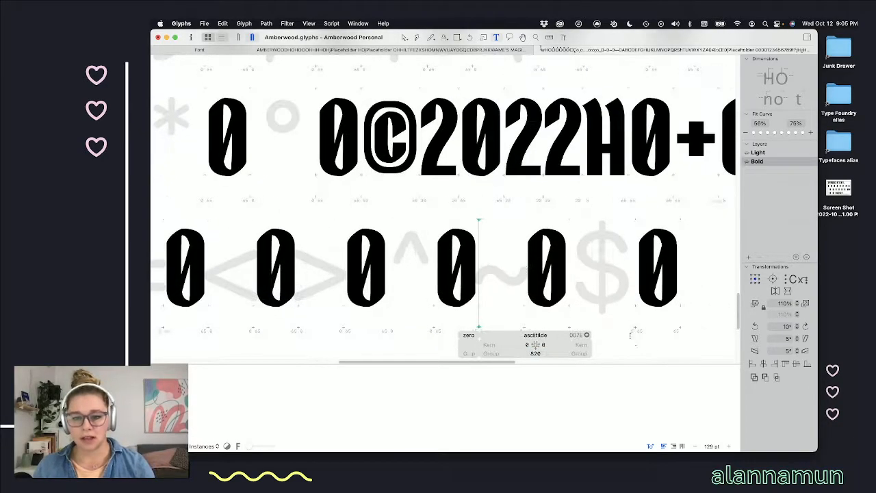
click(580, 265)
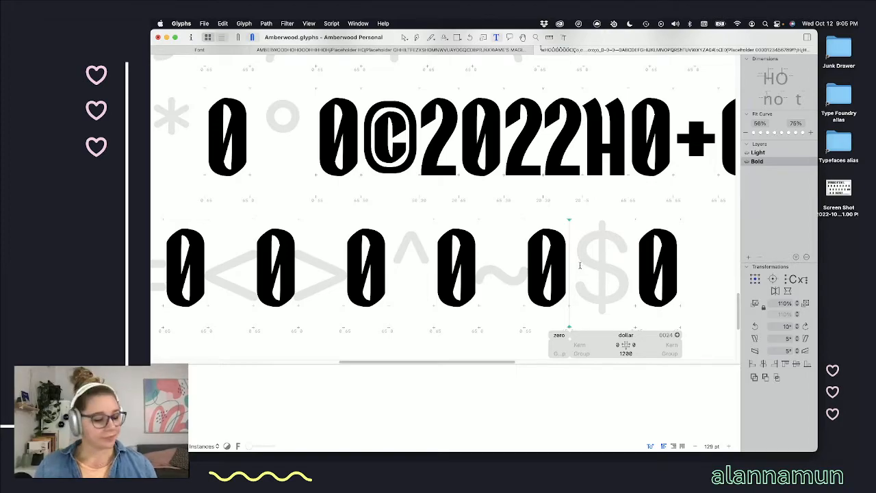
scroll(579, 265, up, 1)
scroll(579, 265, right, 10)
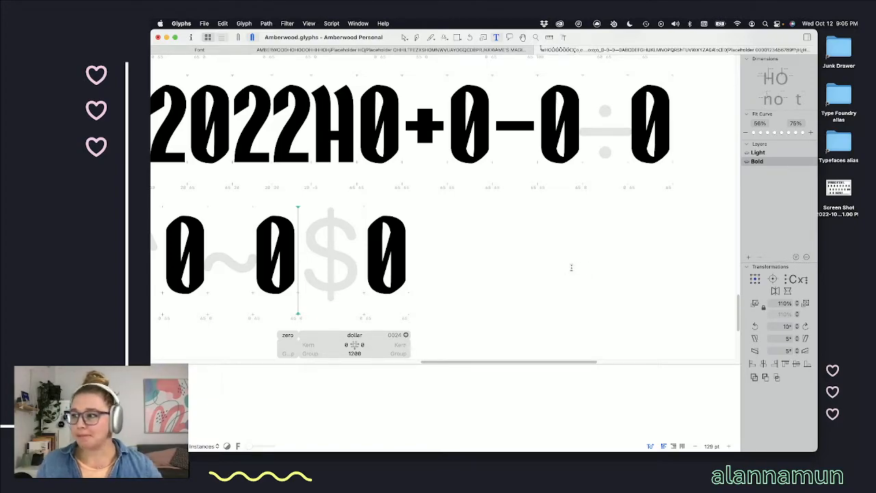
scroll(613, 184, up, 5)
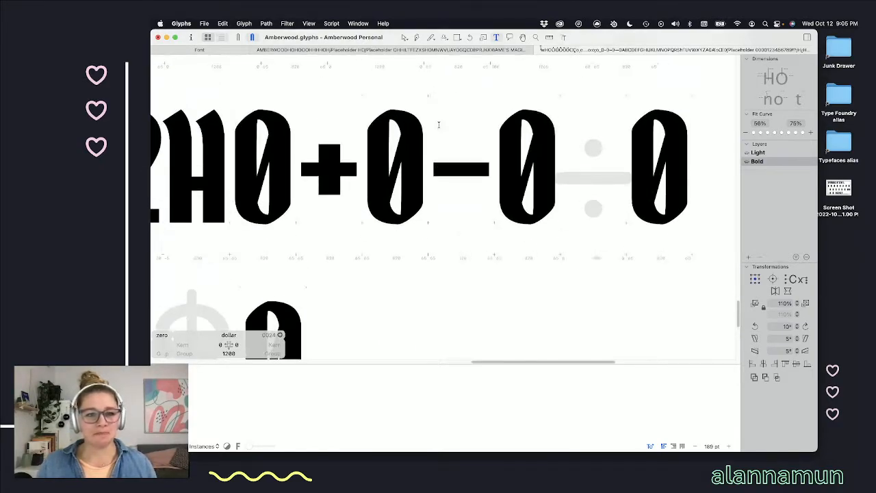
double_click(475, 164)
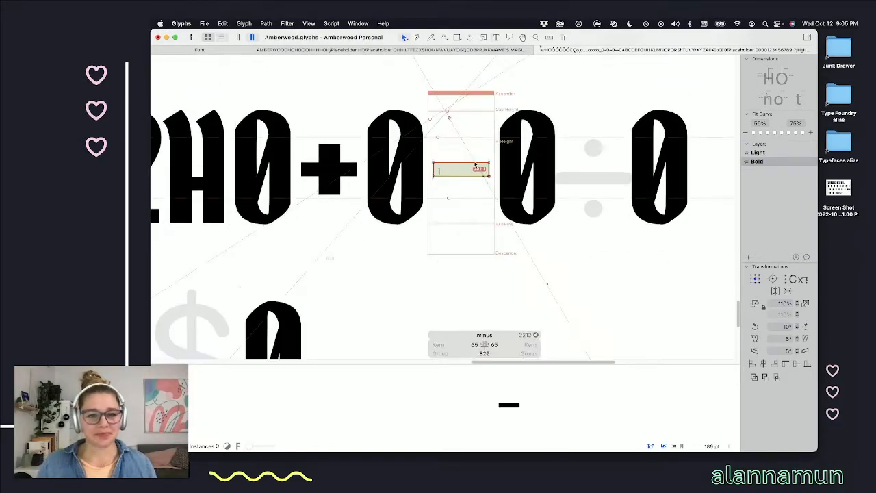
double_click(585, 178)
key(super+v)
- Add a period component to the divide glyph and place it beneath the bar at about X 413, Y 357
right_click(606, 186)
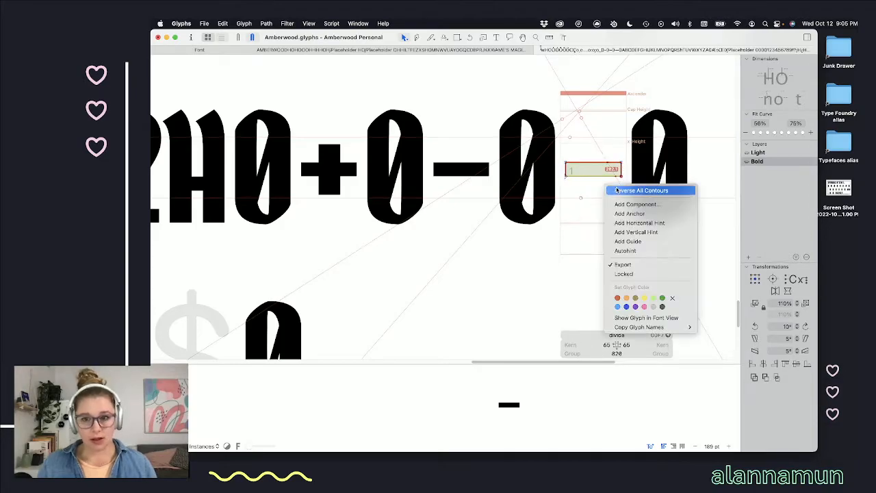
click(627, 204)
text(pe)
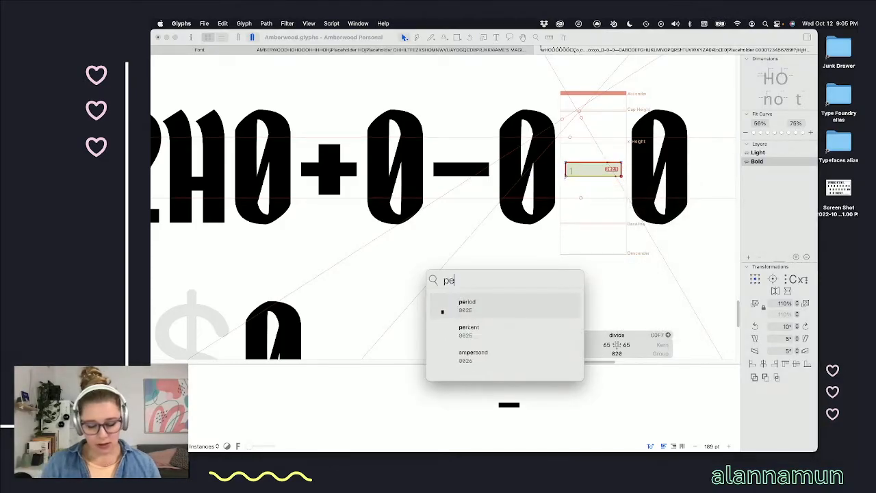
text(riod)
key(Return)
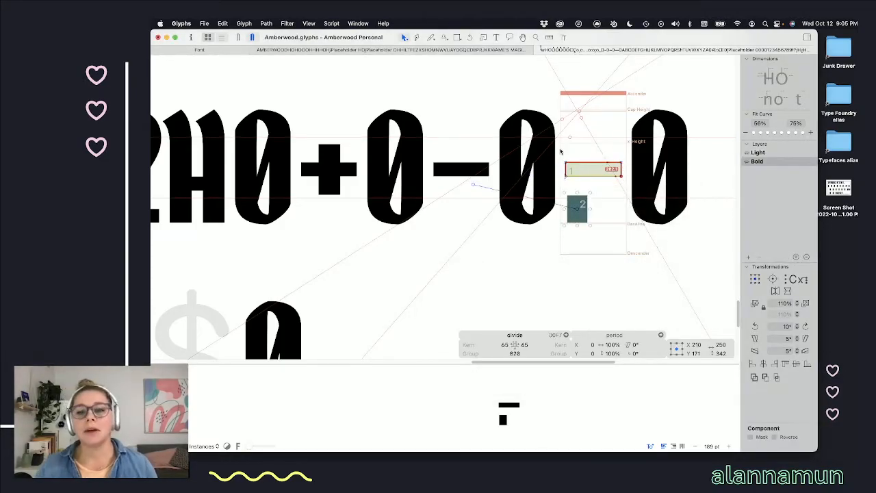
scroll(606, 208, up, 2)
drag(578, 213, 593, 193)
- Duplicate the divide's period component, raise the copy above the bar to Y 1007, and preview the glyph
key(super+v)
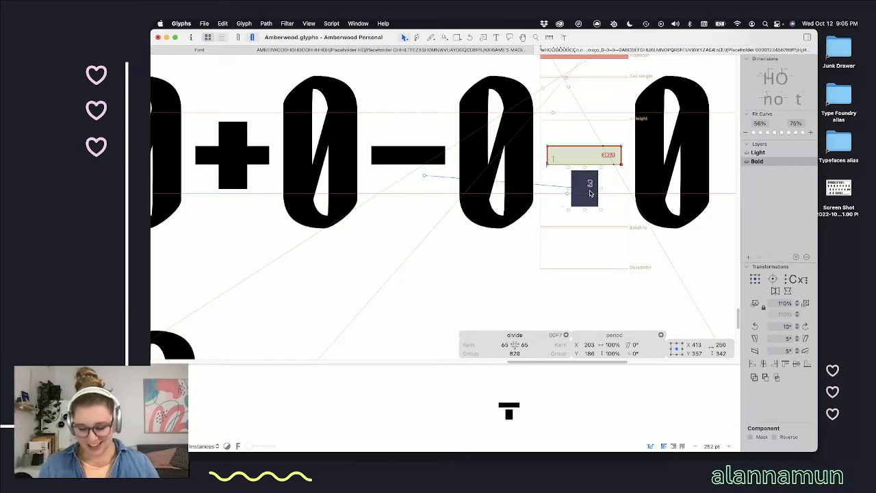
key(shift+Up)
key(shift+Up)
key(shift+Up)
key(shift+Up)
key(shift+Up)
key(shift+Up)
key(shift+Up)
key(shift+Up)
key(shift+Up)
key(shift+Up)
key(shift+Up)
key(shift+Up)
key(shift+Up)
key(shift+Up)
key(shift+Up)
key(shift+Up)
key(shift+Up)
key(shift+Up)
key(shift+Up)
key(shift+Up)
key(space)
key(shift+Down)
key(shift+Down)
key(shift+Down)
key(shift+Down)
key(shift+Down)
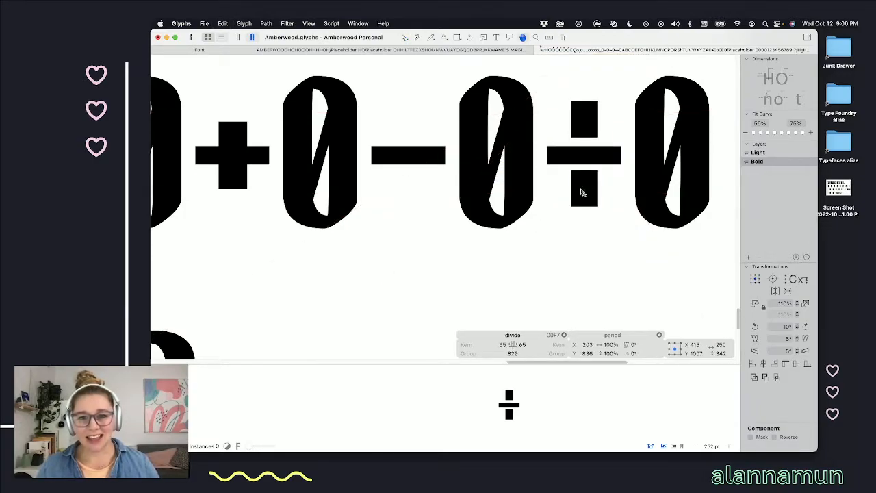
- Lower the divide's bottom period component to Y 327 to widen its gap from the bar
click(587, 190)
key(shift+Down)
key(space)
key(shift+Down)
key(shift+Down)
key(shift+Down)
scroll(595, 92, up, 5)
scroll(595, 137, down, 2)
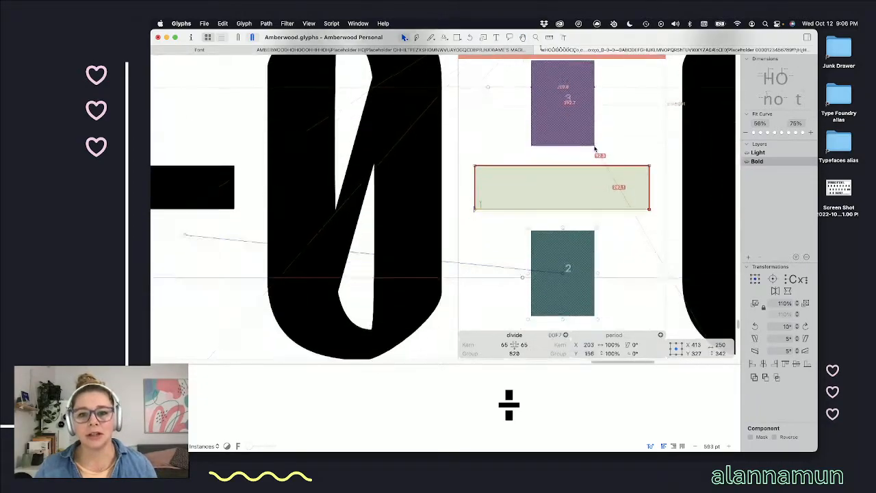
- Measure the gaps around the divide's bar, nudge the lower period up slightly, and raise the upper period to Y 1009
scroll(594, 149, down, 1)
key(l)
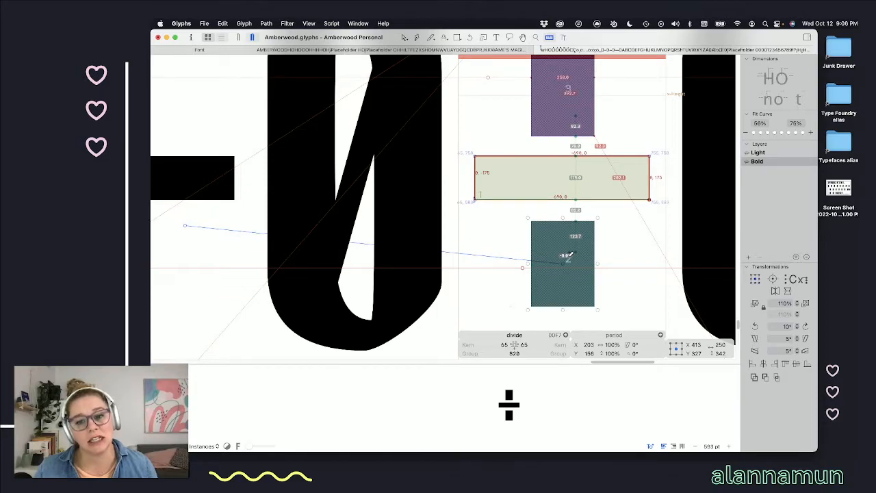
key(v)
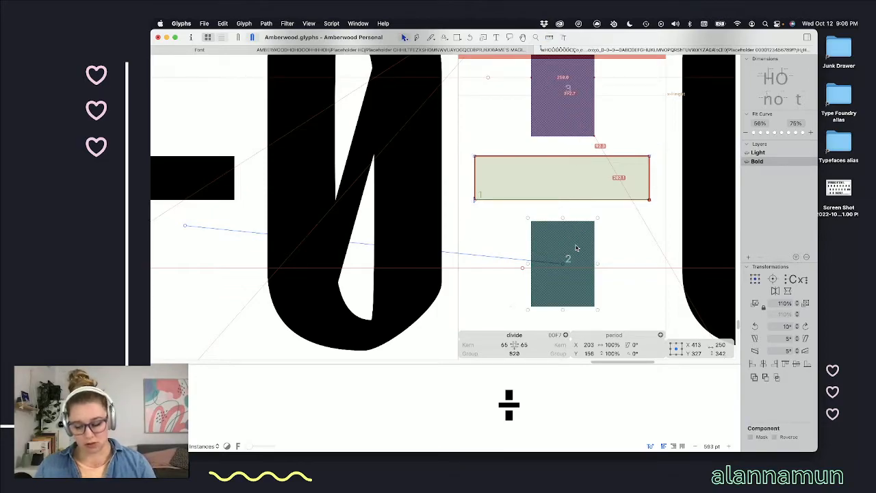
click(572, 102)
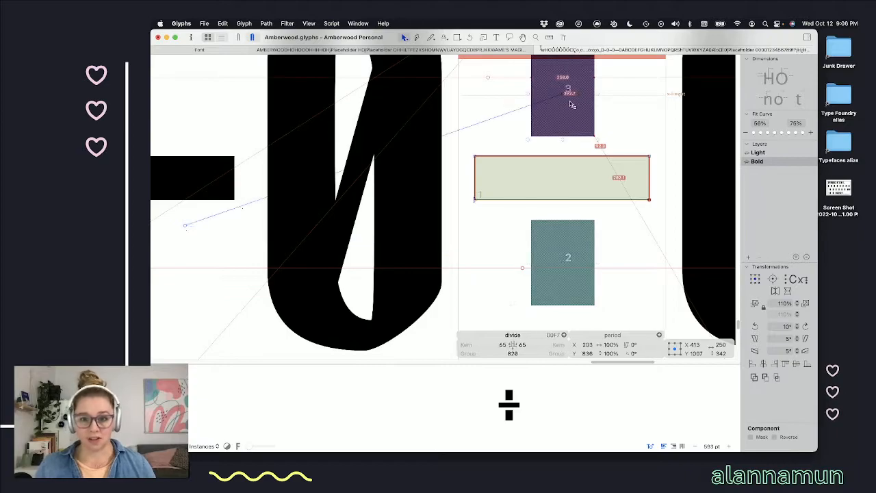
key(Up)
key(Up)
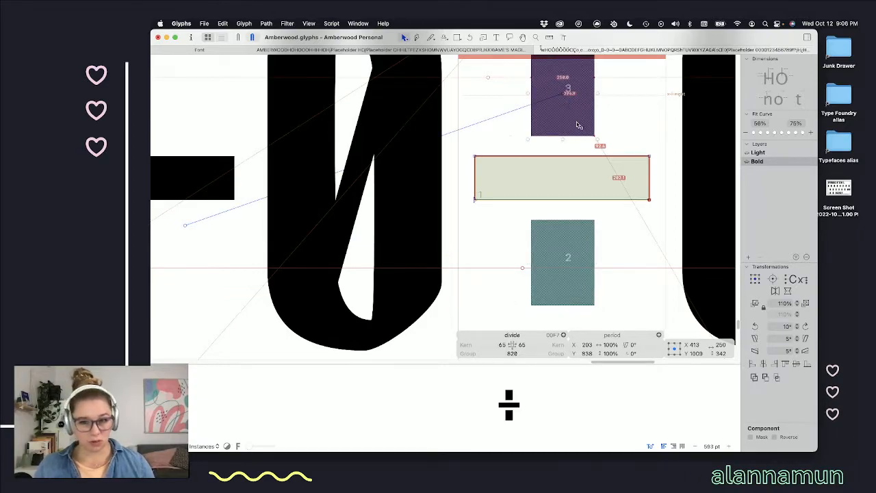
click(548, 37)
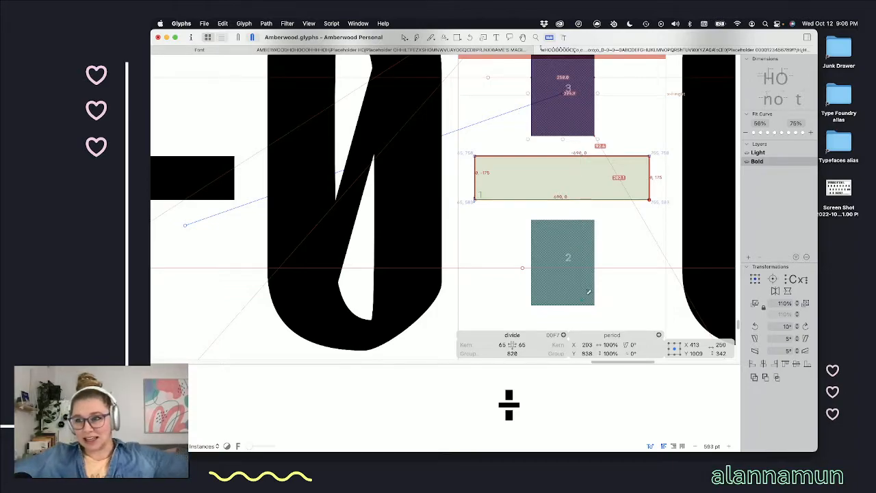
- Compare the divide with the plus and minus in the symbols line, then examine the remaining empty maths glyphs
scroll(584, 231, down, 5)
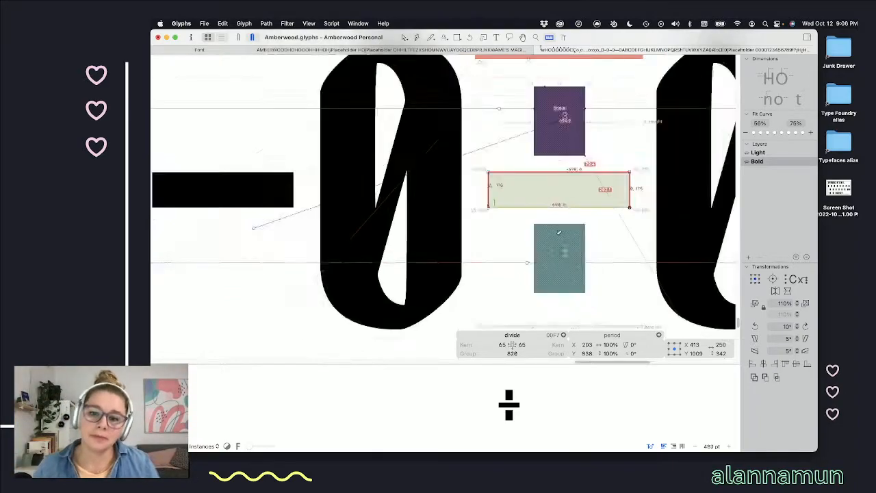
key(v)
key(t)
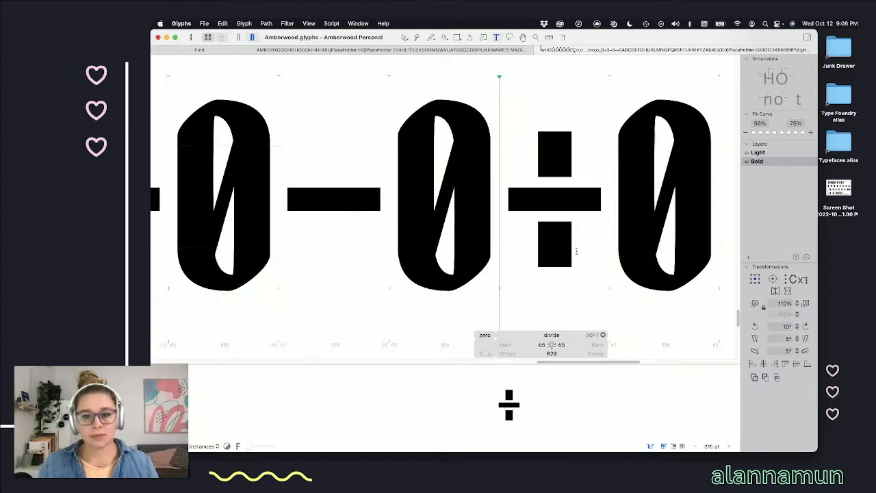
scroll(583, 260, down, 5)
scroll(585, 262, down, 3)
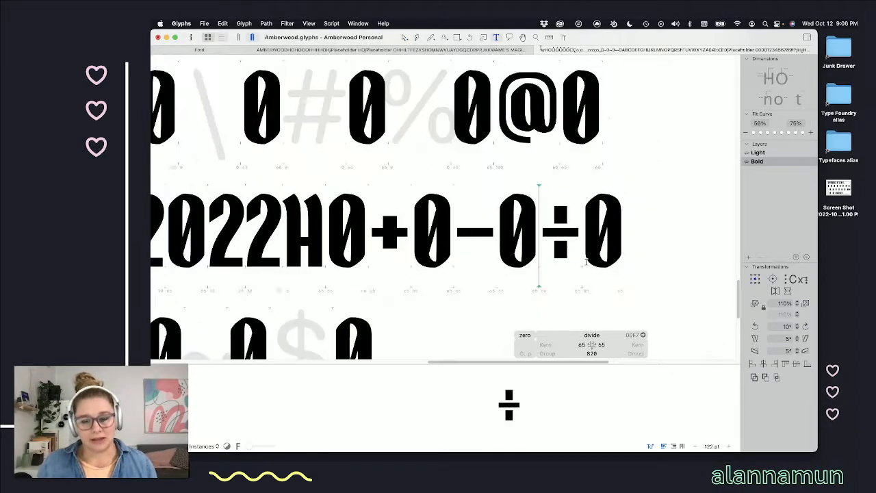
scroll(574, 254, down, 2)
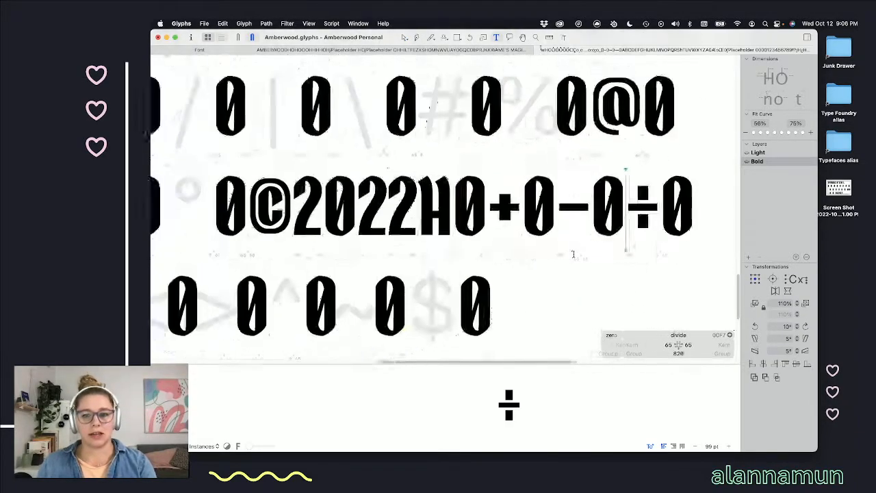
scroll(574, 255, left, 5)
scroll(573, 254, down, 2)
scroll(573, 254, left, 2)
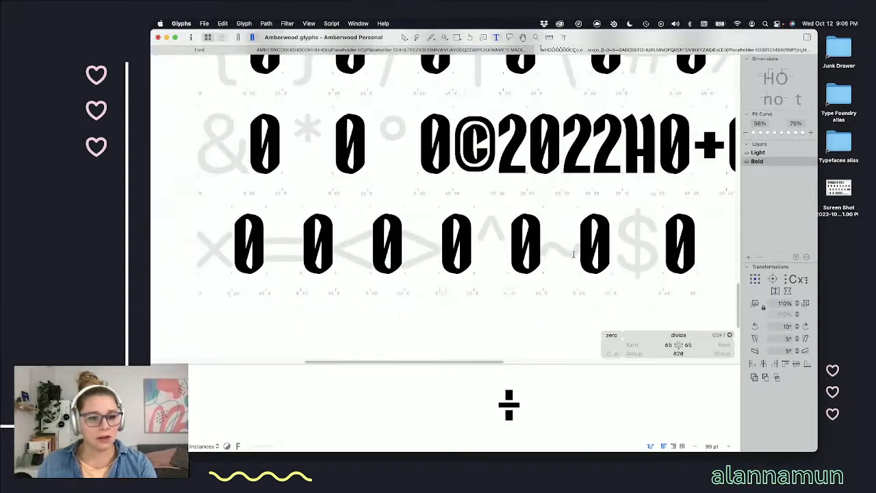
- Copy the minus glyph's bar and paste it into the empty Bold equal glyph
double_click(628, 167)
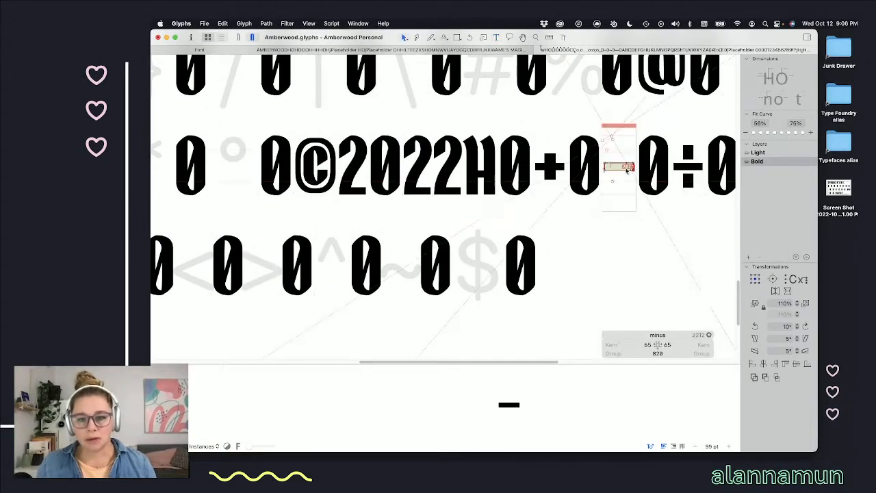
click(627, 170)
scroll(627, 171, down, 2)
scroll(626, 171, left, 5)
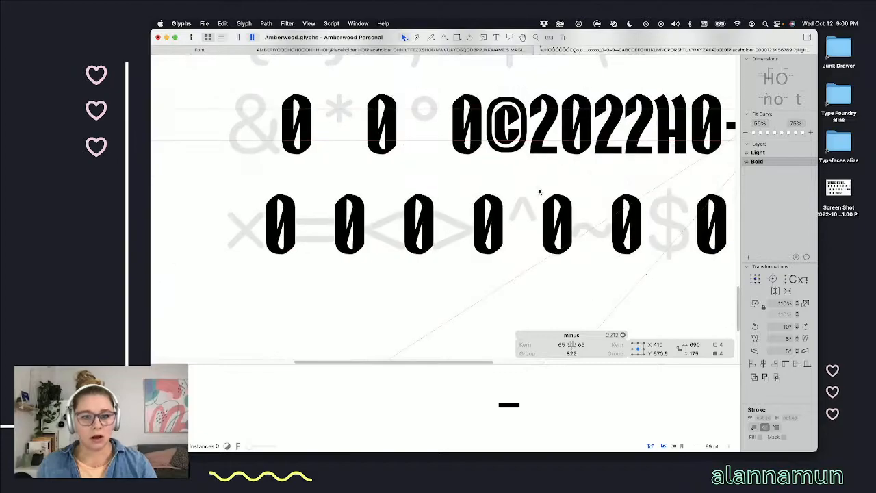
double_click(311, 228)
scroll(314, 227, up, 5)
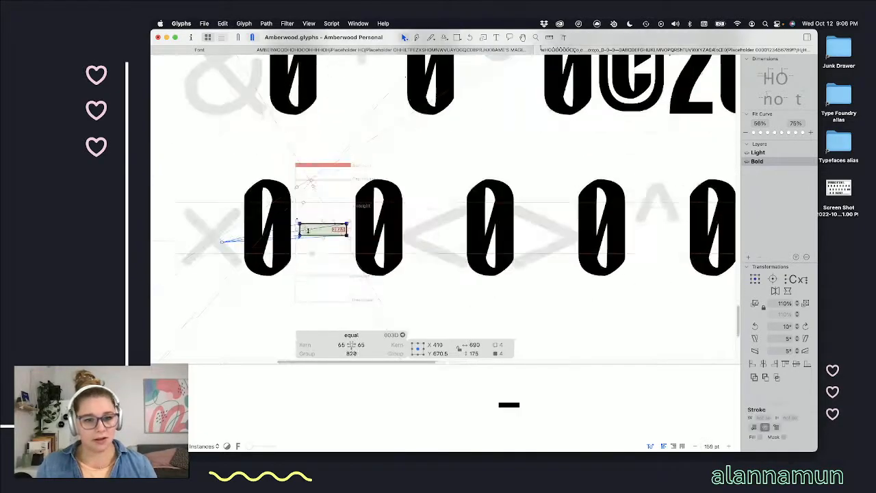
scroll(329, 235, down, 1)
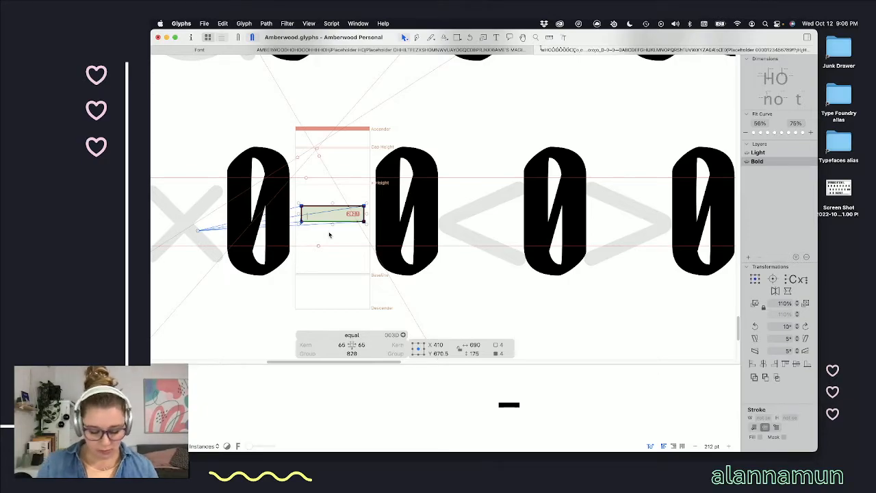
- Paste a second bar into the Bold equal glyph and separate the two bars vertically, at Y 770.5 and Y 470.5
key(super+v)
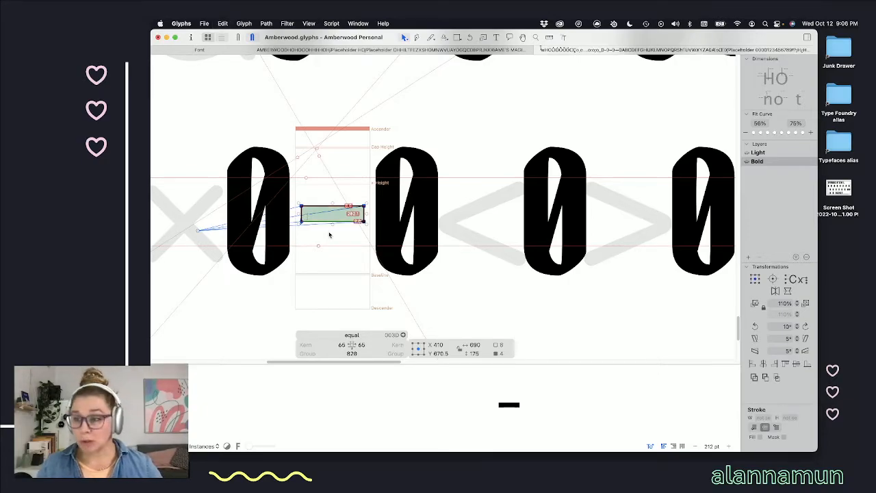
key(super+shift+Up)
key(super+shift+Up)
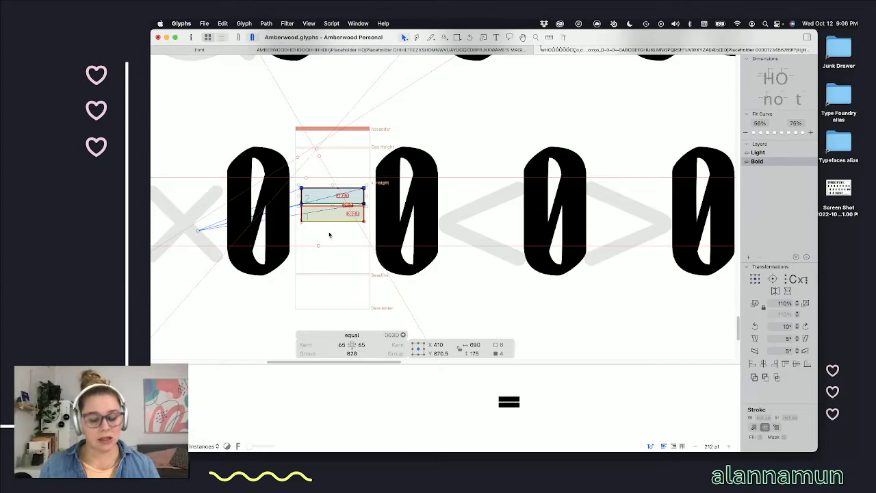
key(super+shift+Down)
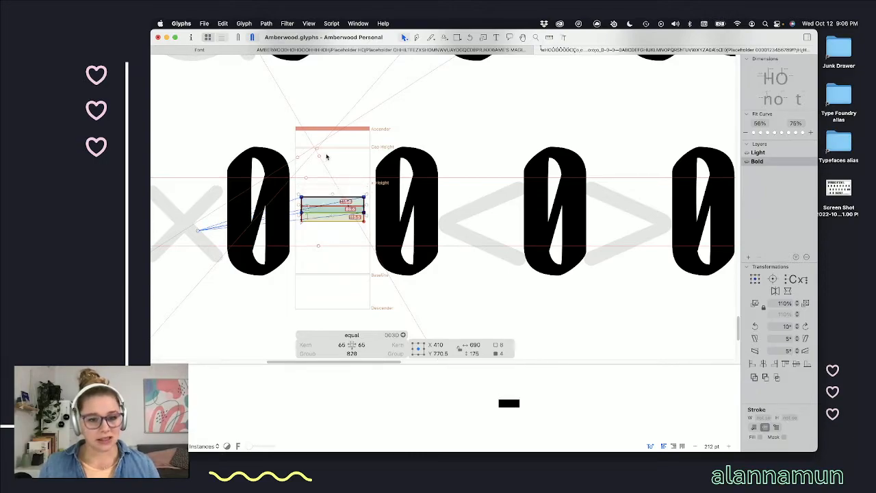
key(super+shift+Down)
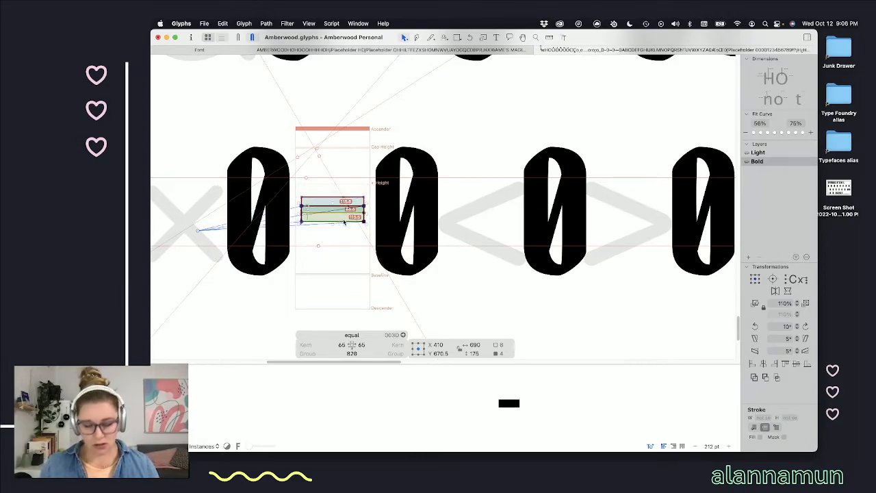
key(super+shift+Down)
key(super+shift+Down)
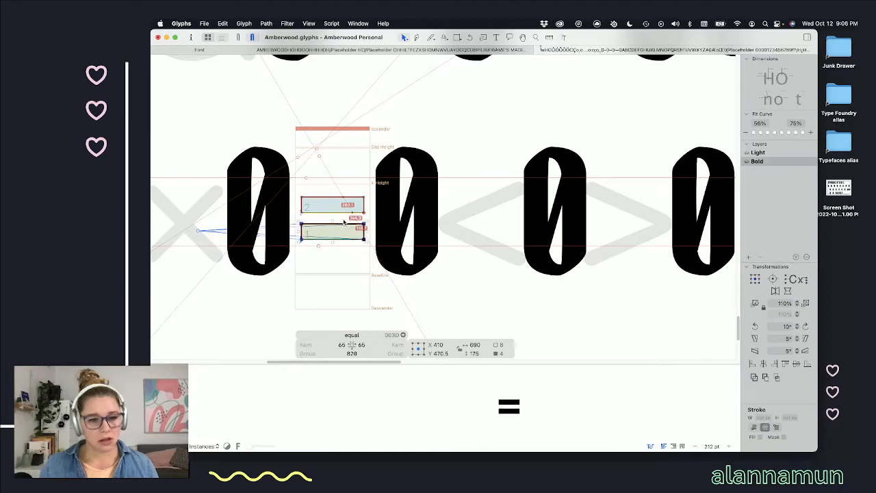
- Shift both bars of the equal up together to Y 623.5 and preview the glyph between the zeros
shift+click(349, 199)
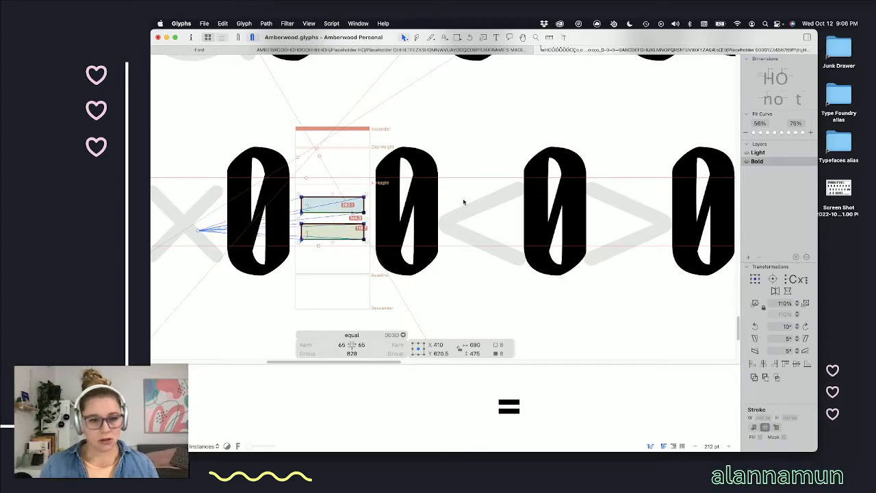
key(shift+Up)
key(shift+Down)
key(Up)
key(Up)
key(Up)
key(Up)
key(Up)
key(Up)
key(Up)
key(Up)
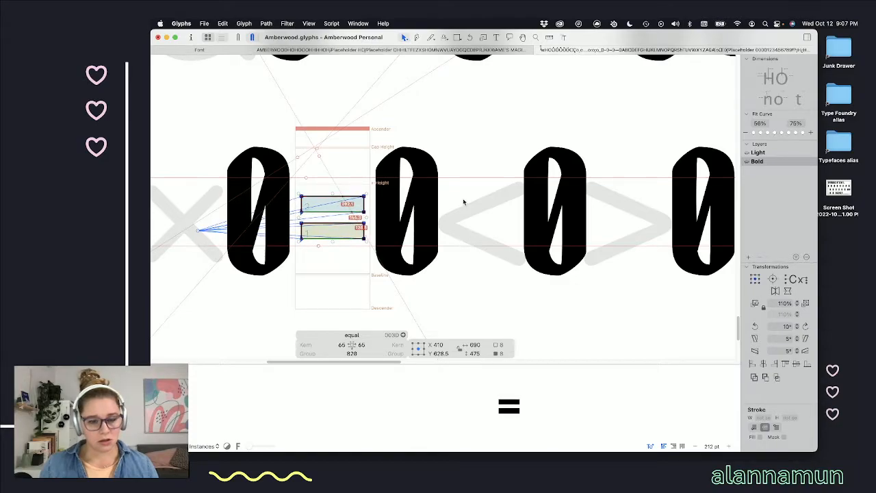
key(space)
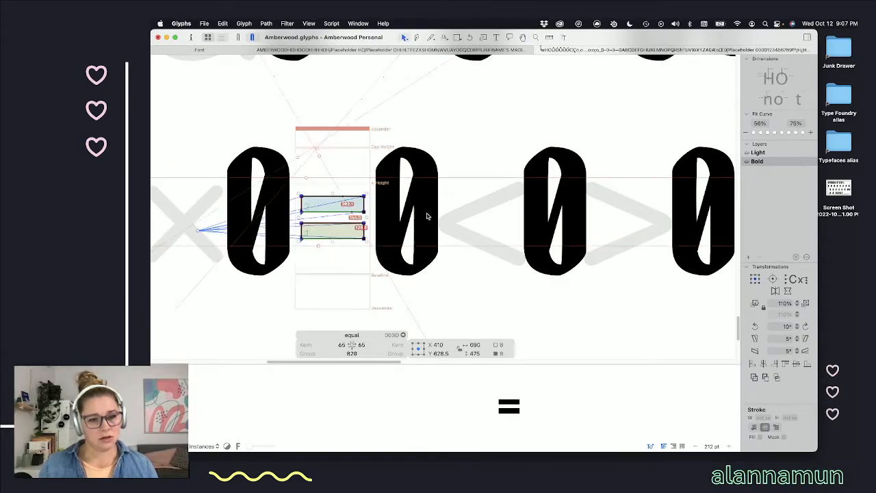
key(Down)
key(Down)
key(Down)
key(Down)
key(space)
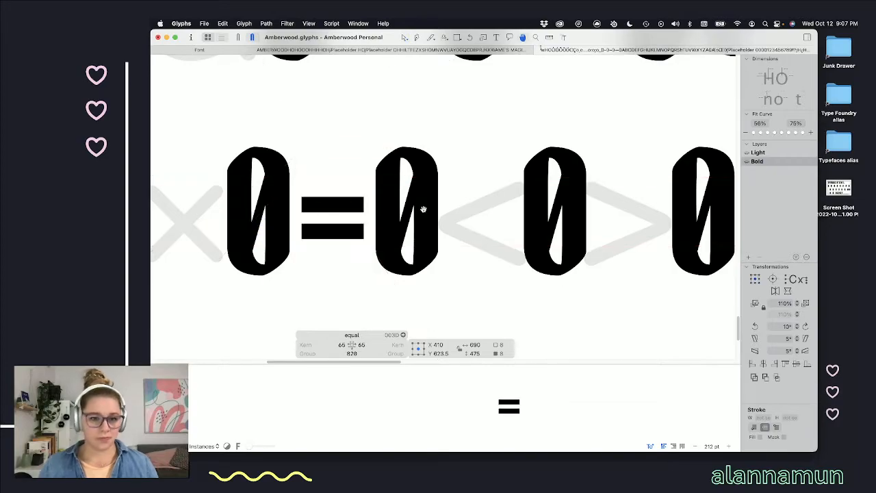
- Compare the equal with the zeros and the plus, minus and divide in the symbols lines
scroll(370, 207, down, 8)
click(415, 196)
key(t)
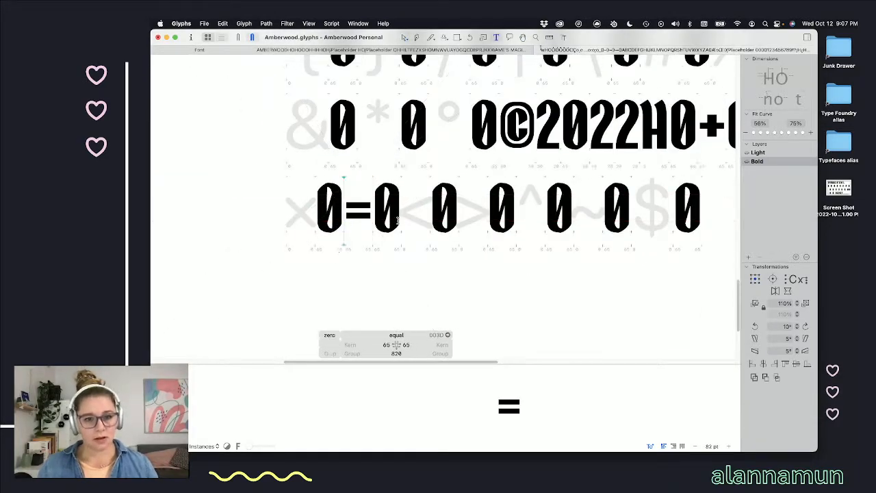
scroll(404, 233, down, 2)
click(301, 210)
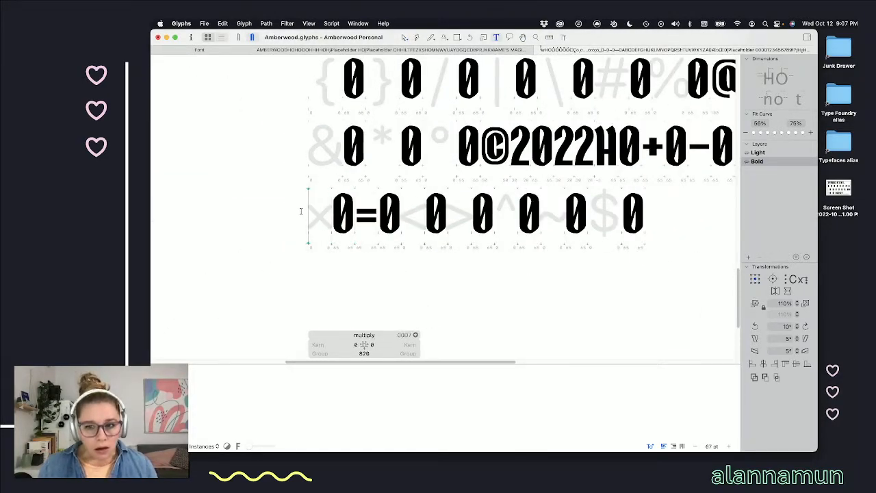
scroll(411, 219, right, 3)
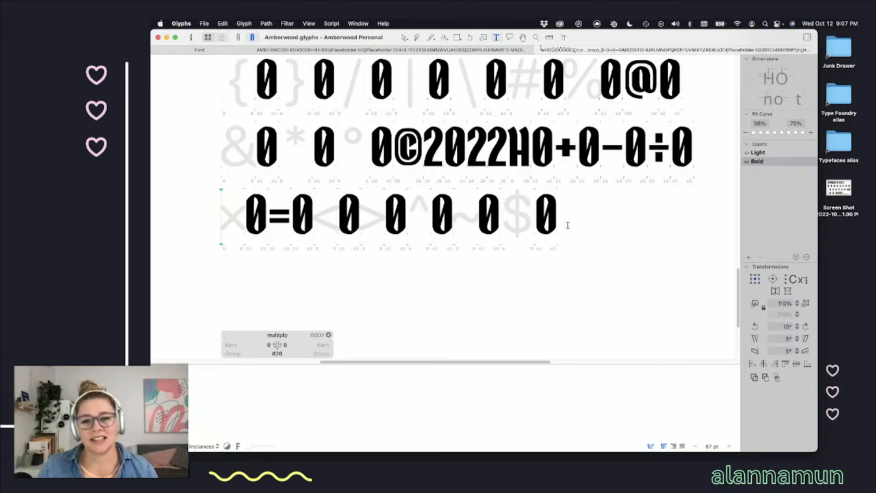
- Examine the construction of the capital X and its neighbours as a reference for the remaining empty maths glyphs
scroll(567, 225, up, 1)
scroll(567, 225, up, 10)
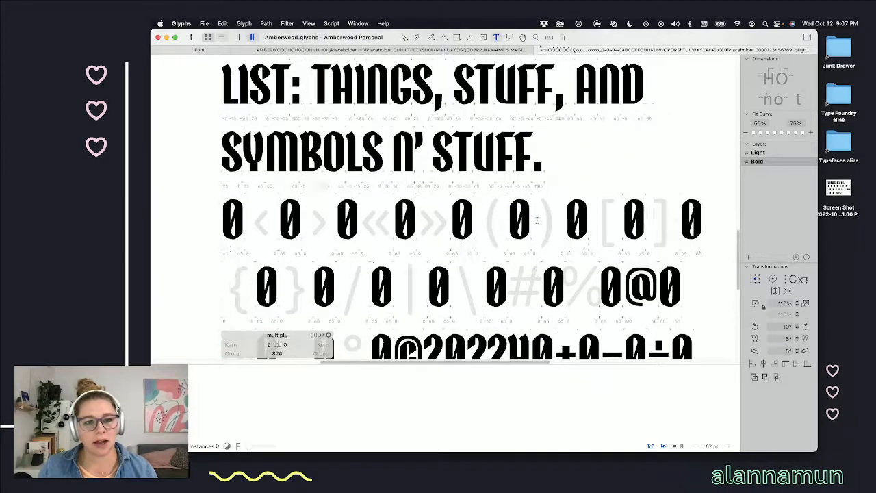
scroll(537, 221, up, 10)
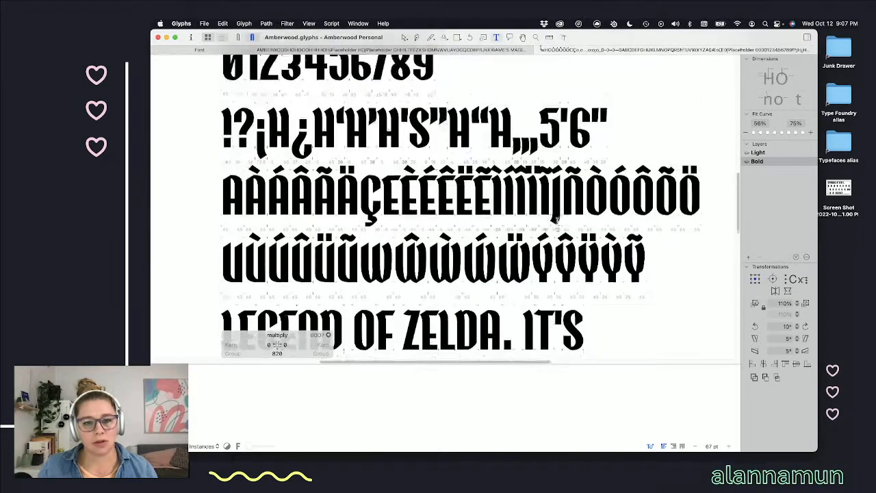
scroll(552, 221, up, 6)
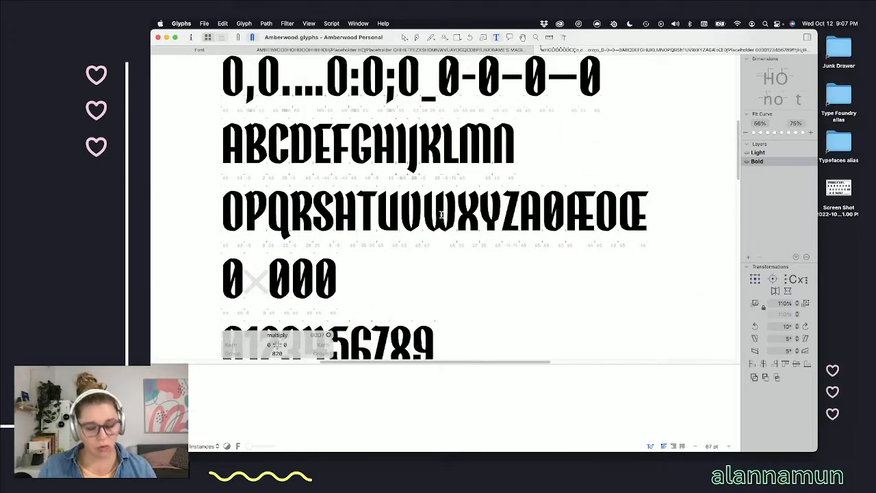
scroll(494, 214, up, 5)
scroll(494, 214, up, 5)
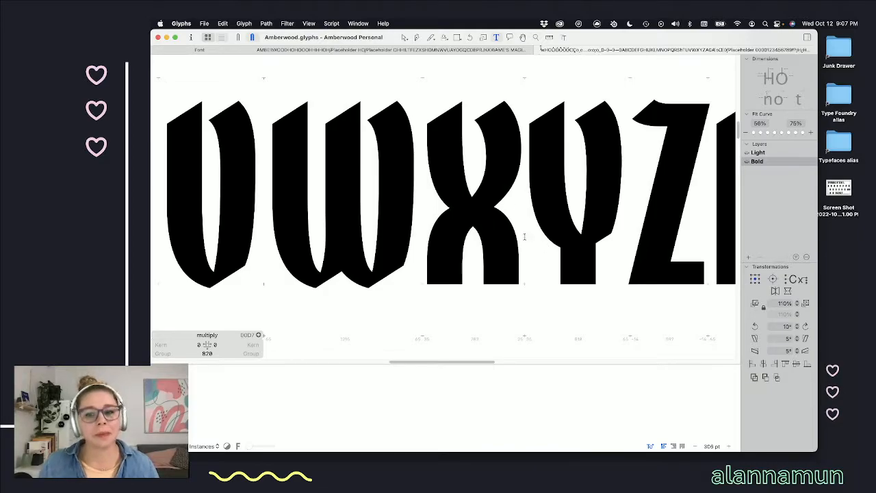
scroll(524, 235, down, 3)
scroll(524, 235, down, 3)
scroll(541, 255, down, 6)
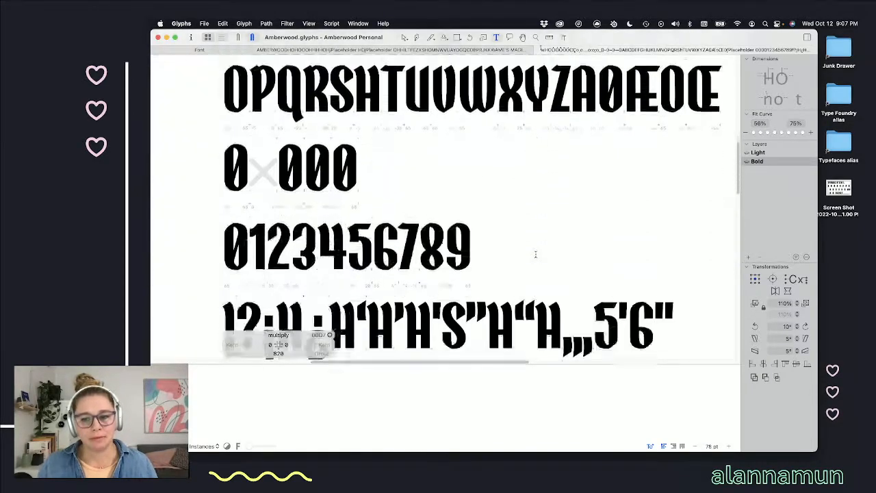
scroll(536, 253, down, 10)
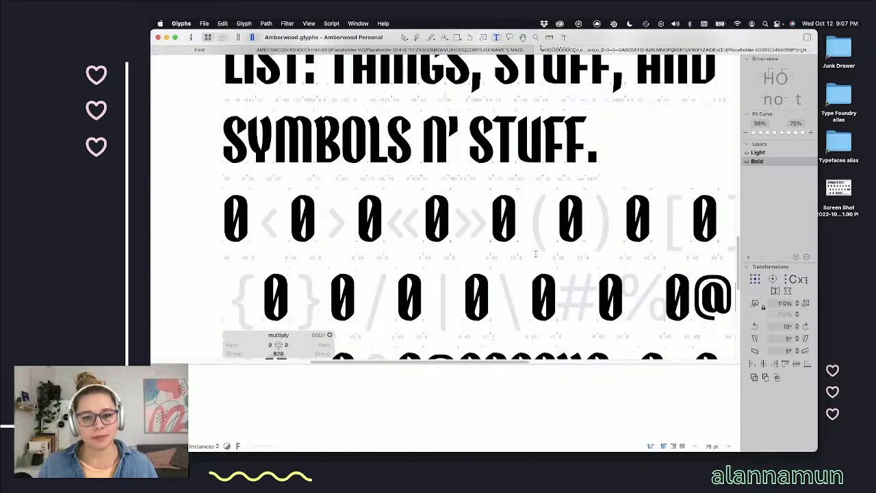
scroll(536, 253, down, 6)
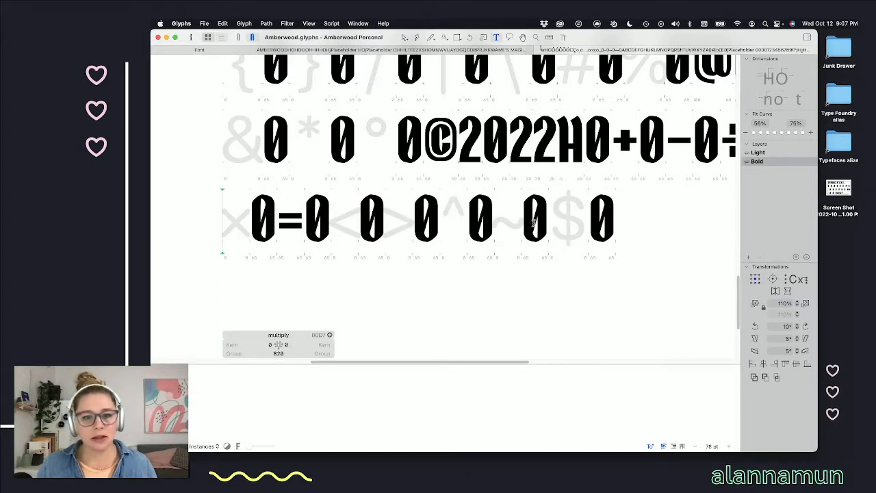
- Copy the tilde outline from the Bold tildecomb glyph in the accents line
scroll(532, 223, up, 12)
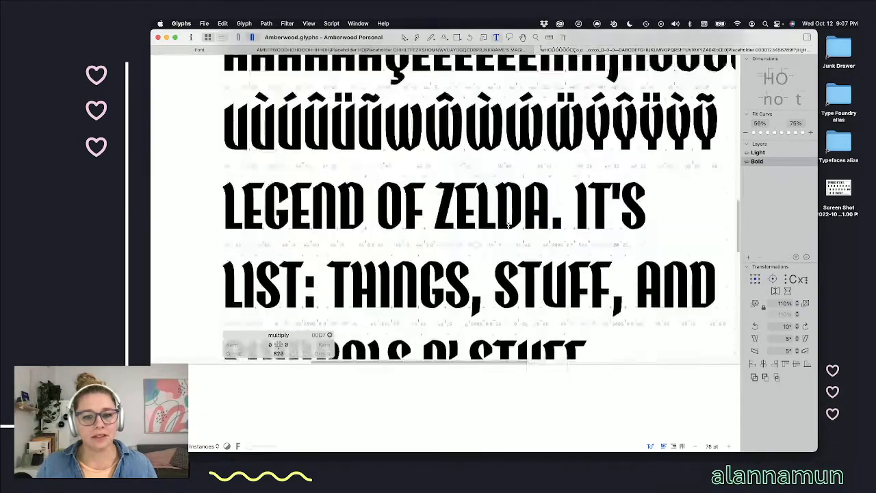
scroll(507, 224, up, 10)
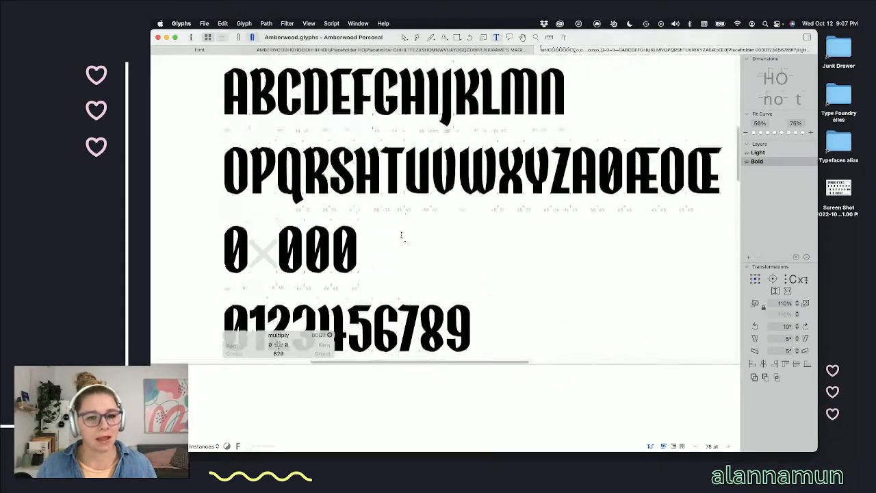
scroll(329, 113, up, 6)
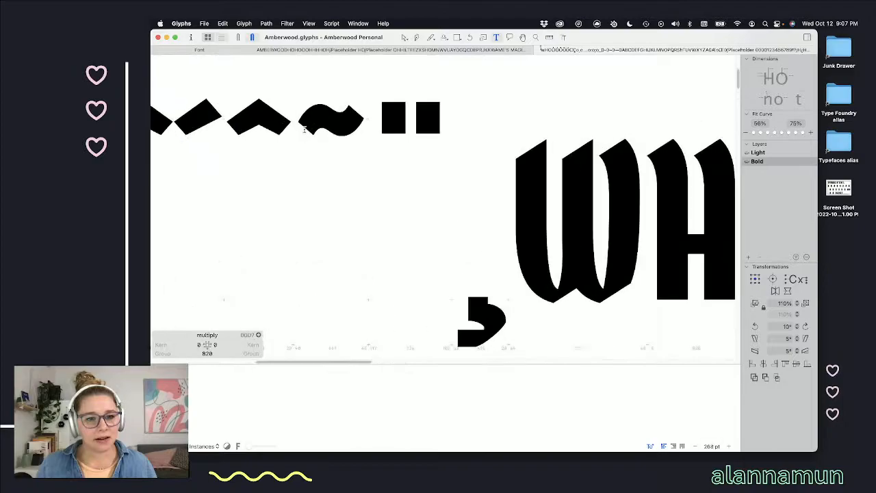
double_click(349, 110)
click(326, 131)
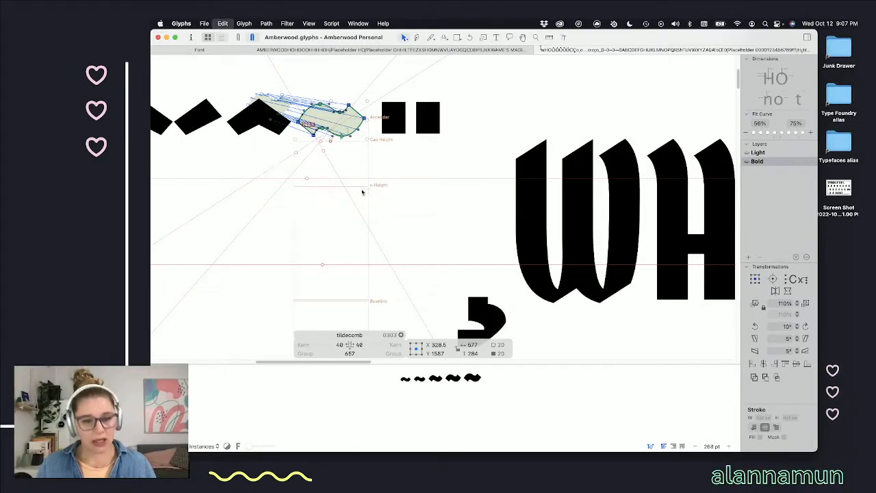
- Paste the tilde outline into the empty Bold asciitilde glyph and lower it to Y 687
scroll(484, 203, down, 6)
scroll(489, 212, down, 8)
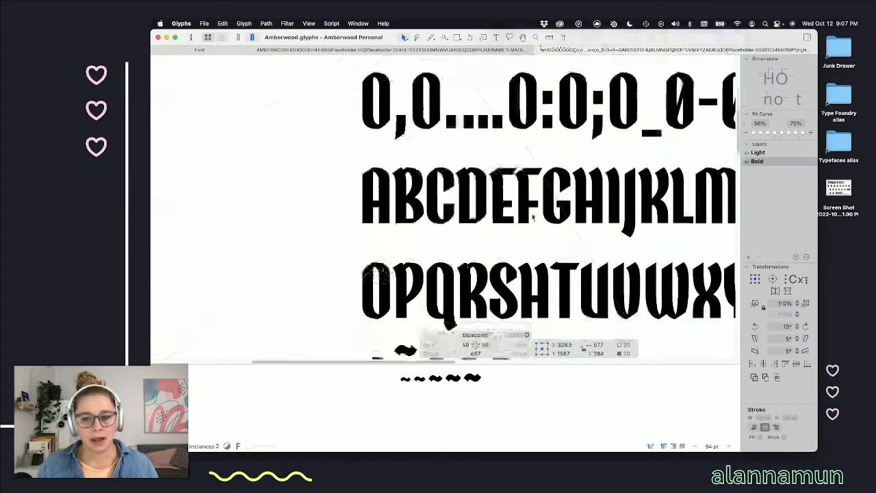
scroll(578, 217, down, 10)
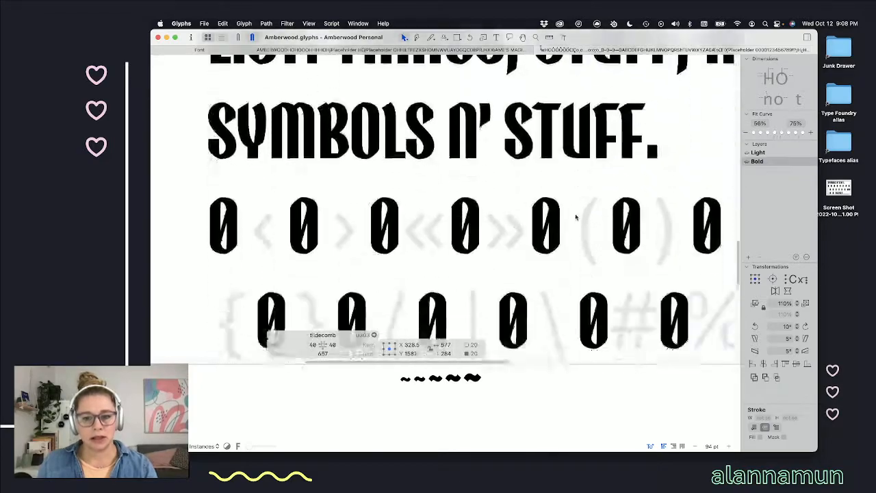
double_click(552, 249)
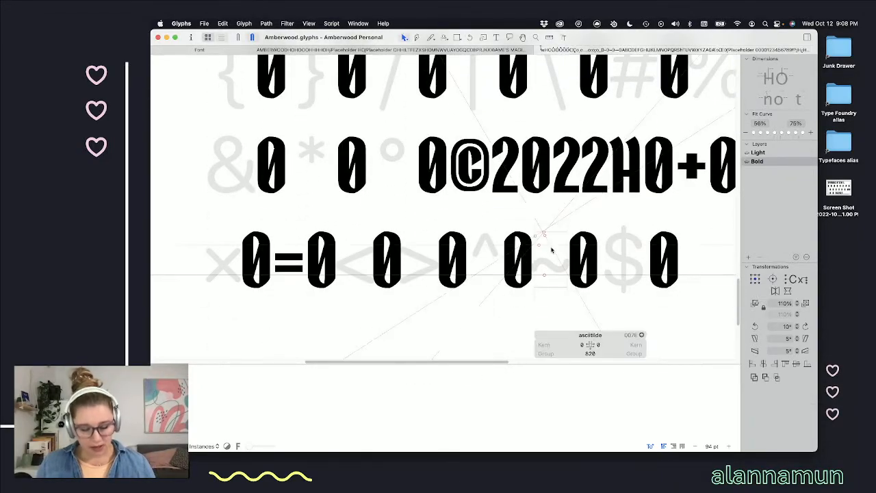
scroll(558, 248, up, 5)
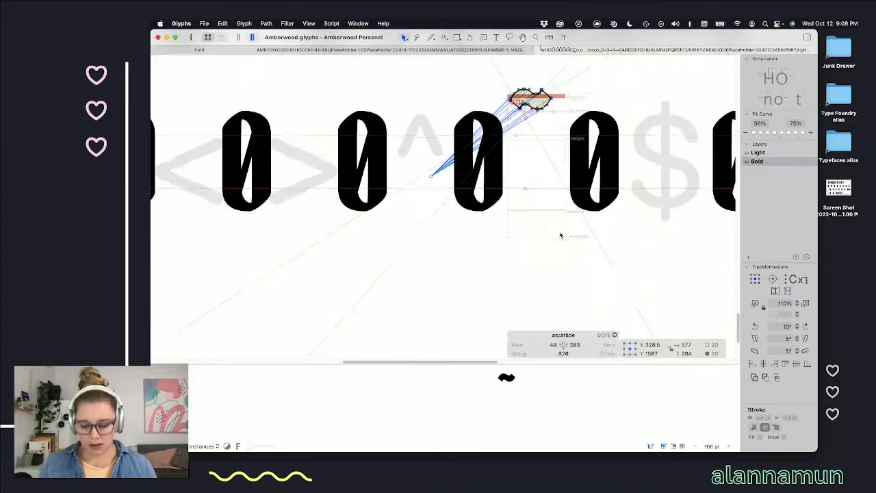
key(super+shift+Down)
key(super+shift+Down)
key(super+shift+Down)
key(super+shift+Down)
key(super+shift+Down)
key(super+shift+Down)
key(super+shift+Down)
key(super+shift+Down)
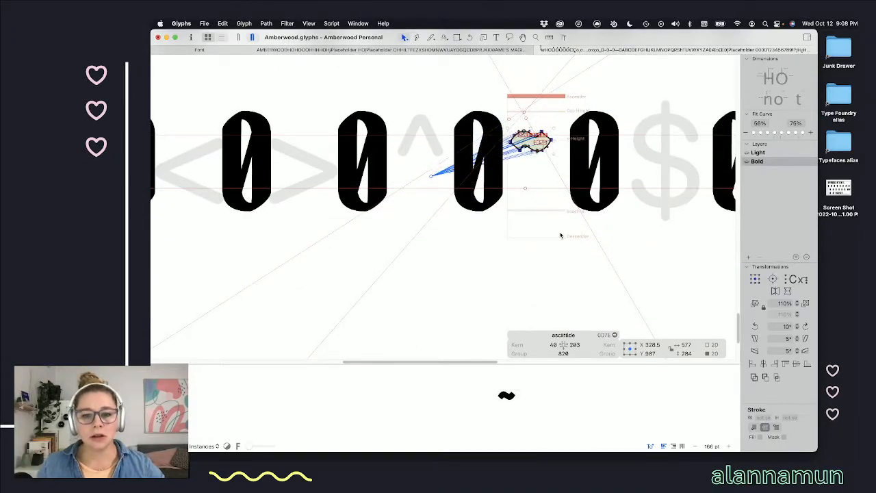
key(super+shift+Down)
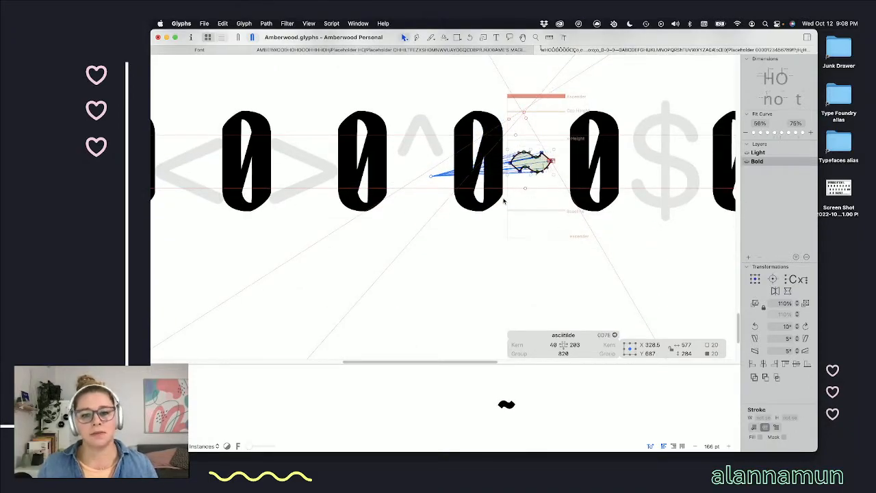
- Open the minus glyph and duplicate the lower horizontal guide to Y 670, through the vertical centre of the bar
scroll(560, 235, down, 5)
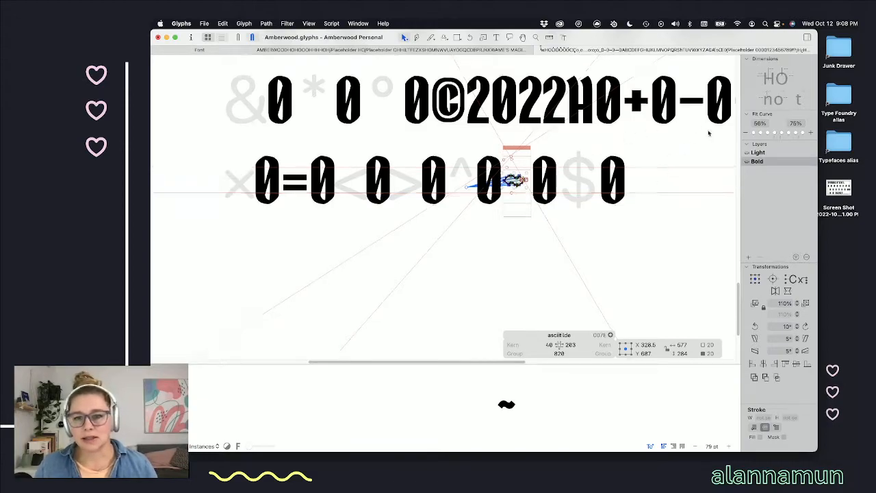
scroll(684, 150, up, 3)
scroll(684, 150, right, 5)
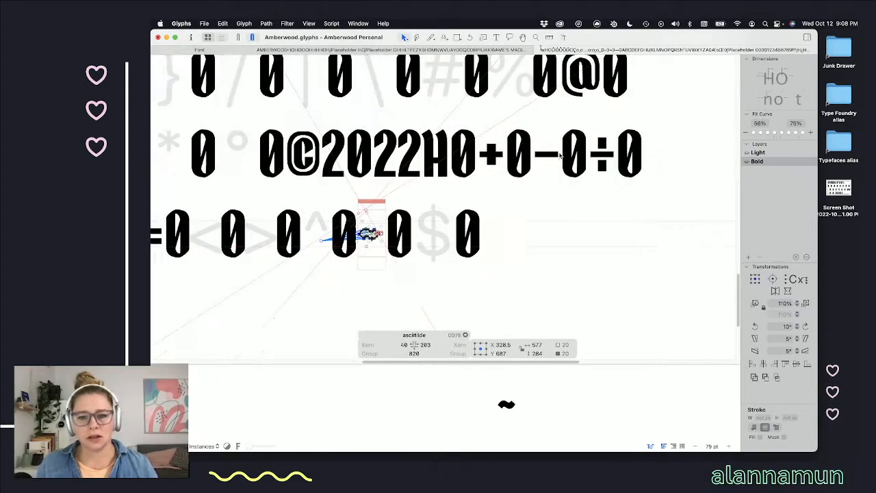
double_click(546, 155)
scroll(536, 147, up, 8)
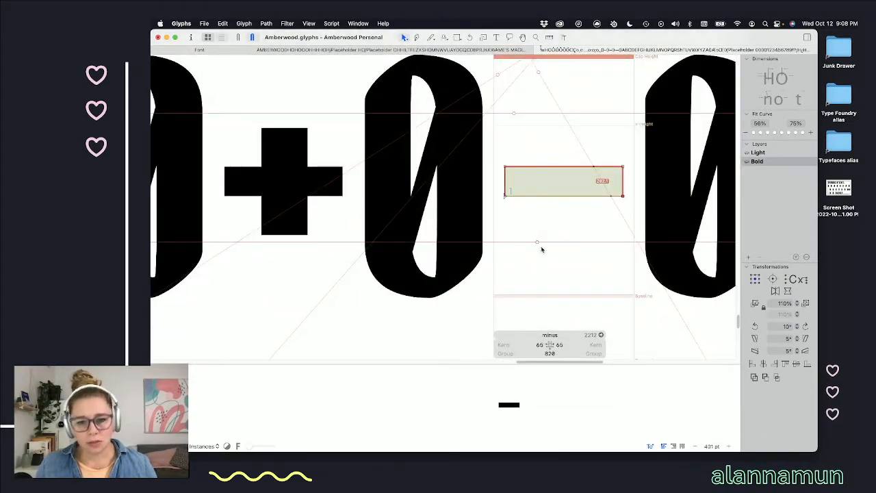
drag(538, 242, 536, 182)
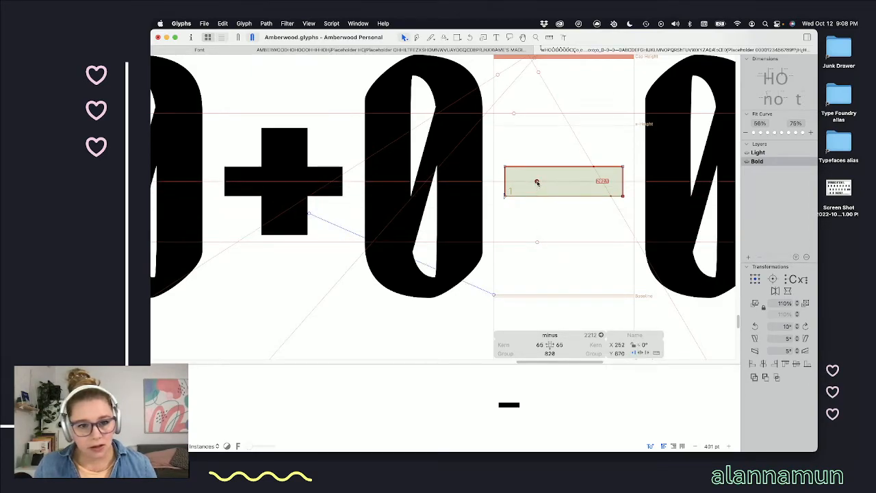
- Lower the tilde outline in the Bold asciitilde glyph to Y 670 so it centres on the new horizontal guide
scroll(549, 276, down, 6)
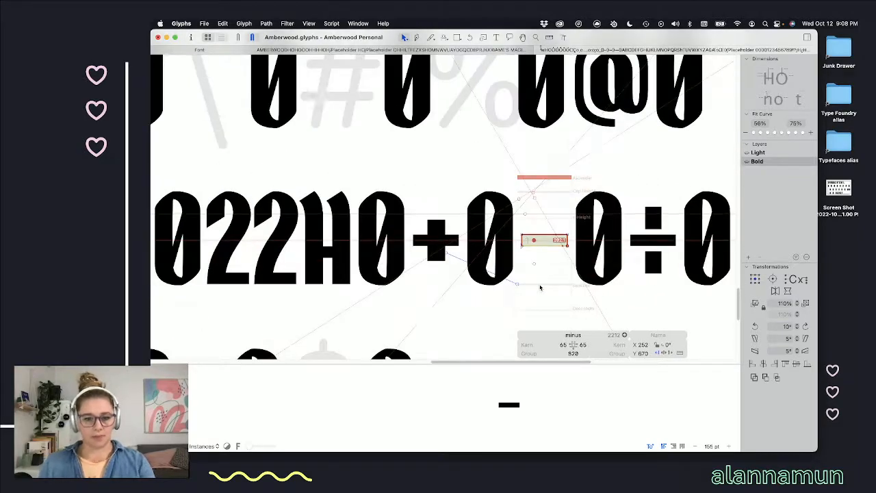
scroll(541, 287, down, 6)
click(375, 81)
scroll(406, 106, up, 6)
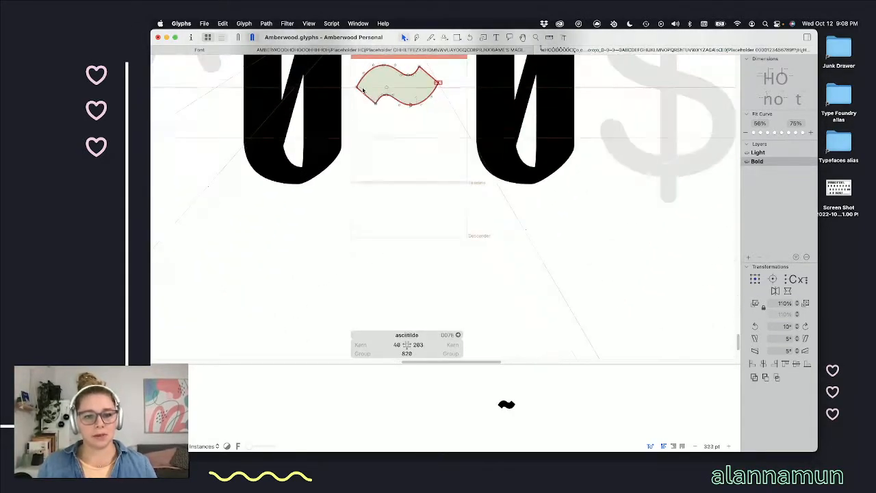
scroll(406, 107, up, 3)
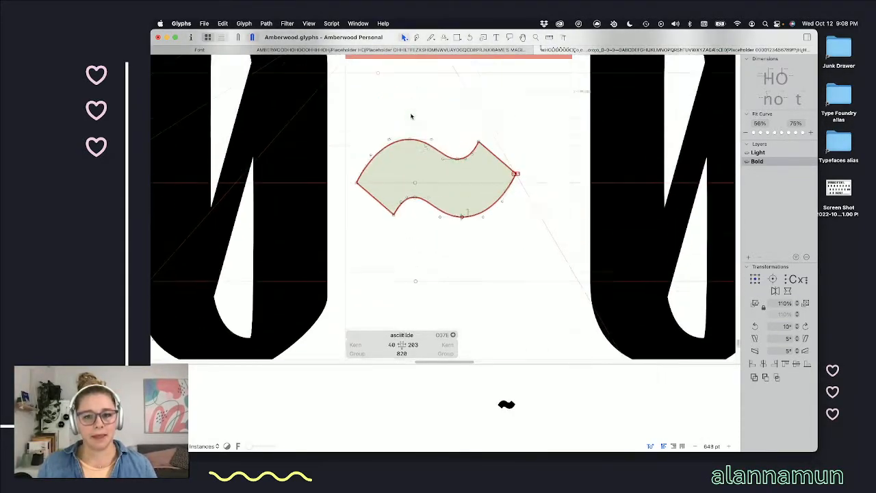
click(461, 164)
key(shift+Down)
key(shift+Down)
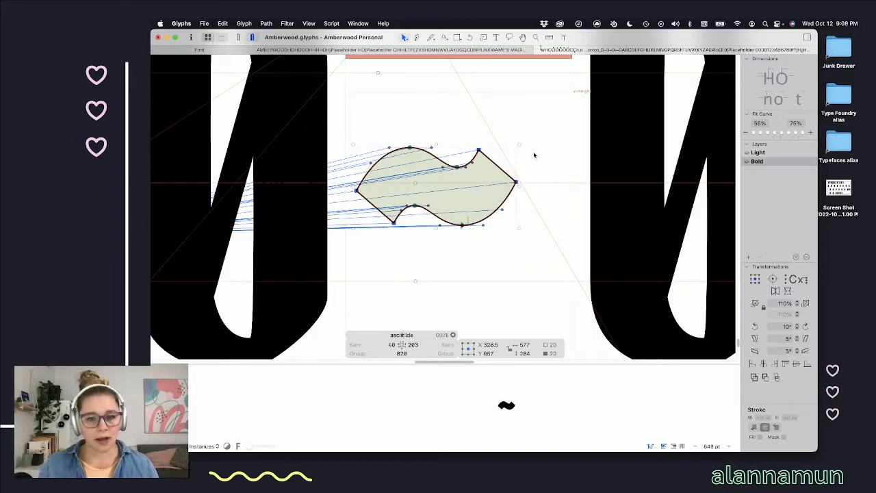
key(shift+Up)
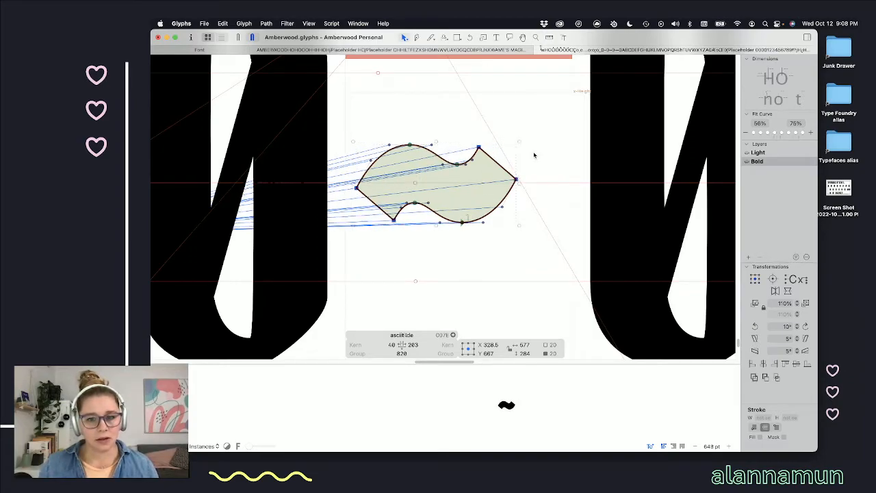
key(Up)
key(Up)
key(Up)
key(space)
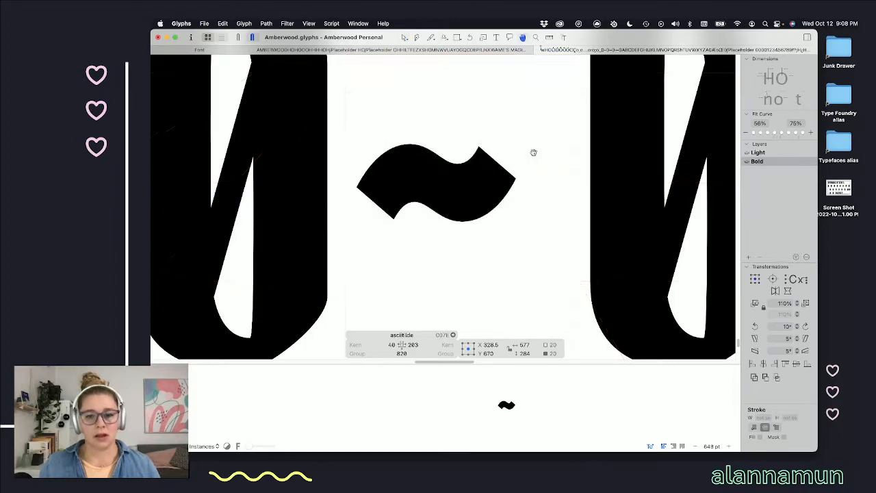
- Review the tilde beside the zeros and the other finished symbols along the maths line
scroll(505, 155, down, 1)
scroll(510, 147, down, 2)
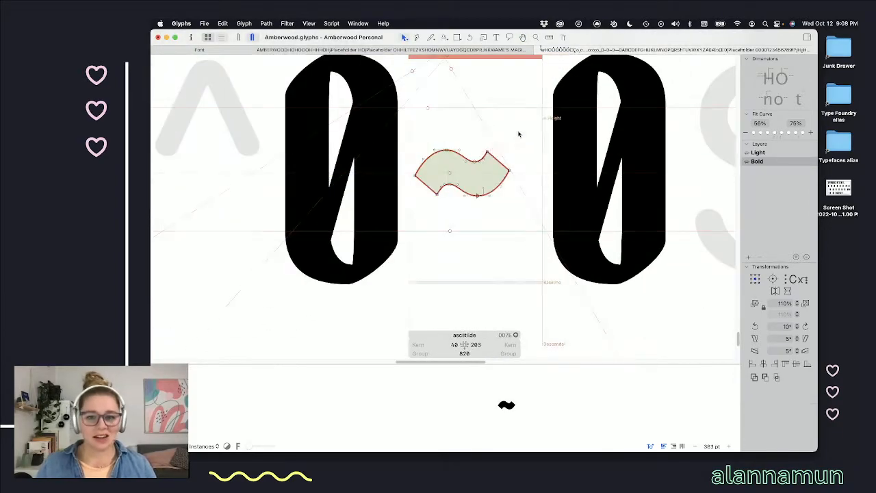
scroll(513, 137, down, 2)
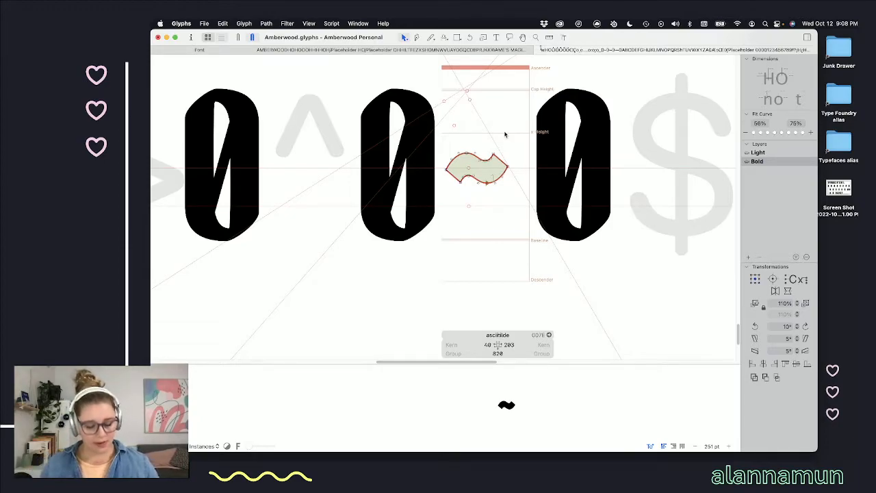
scroll(488, 179, down, 3)
scroll(479, 205, down, 2)
key(t)
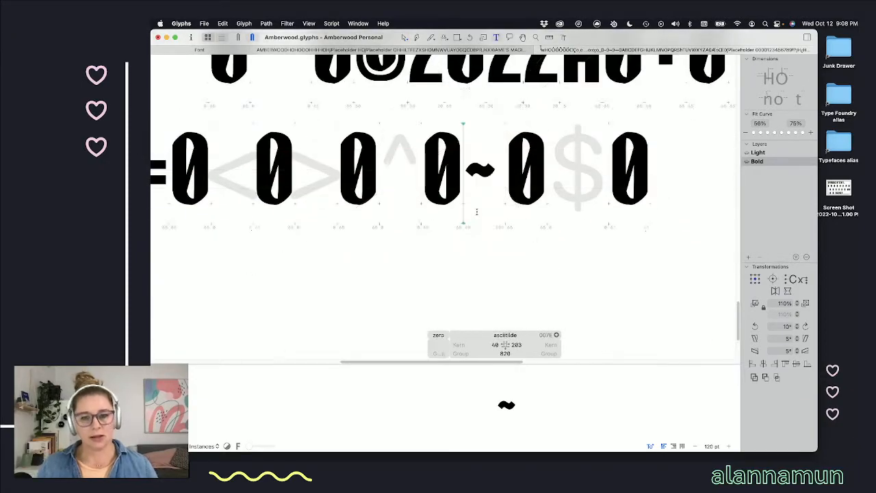
scroll(477, 211, down, 3)
scroll(477, 211, right, 3)
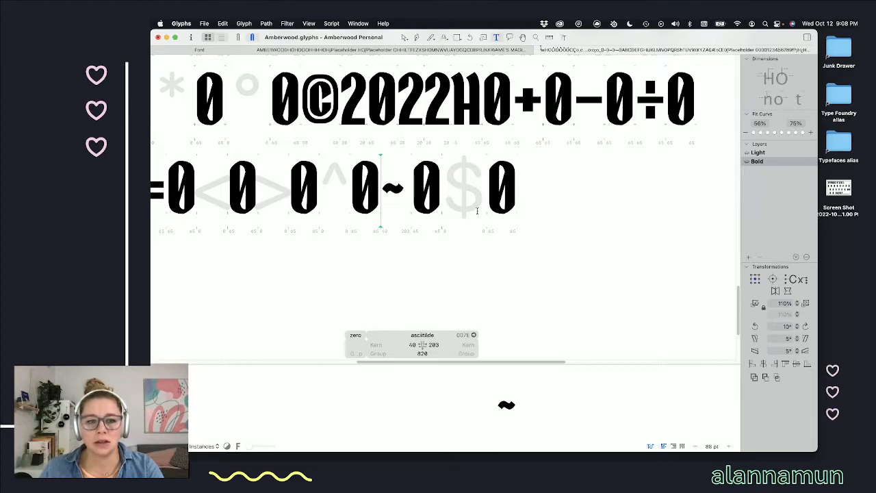
scroll(486, 209, left, 5)
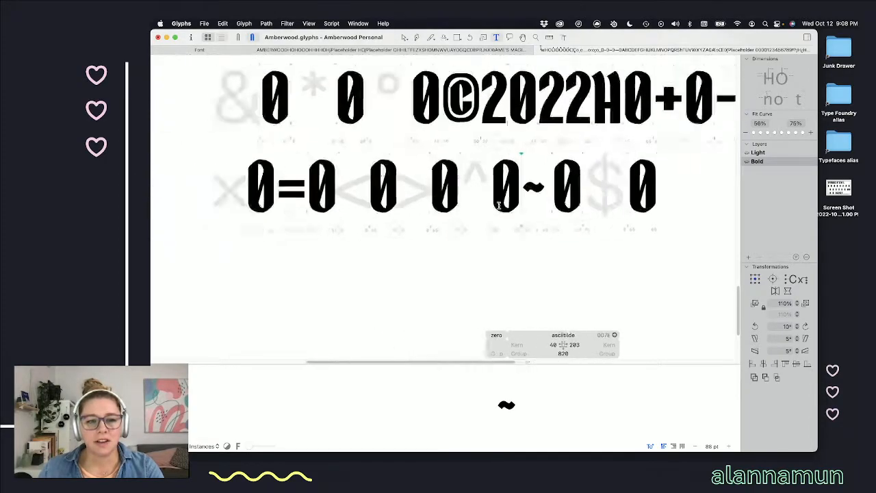
scroll(317, 160, right, 2)
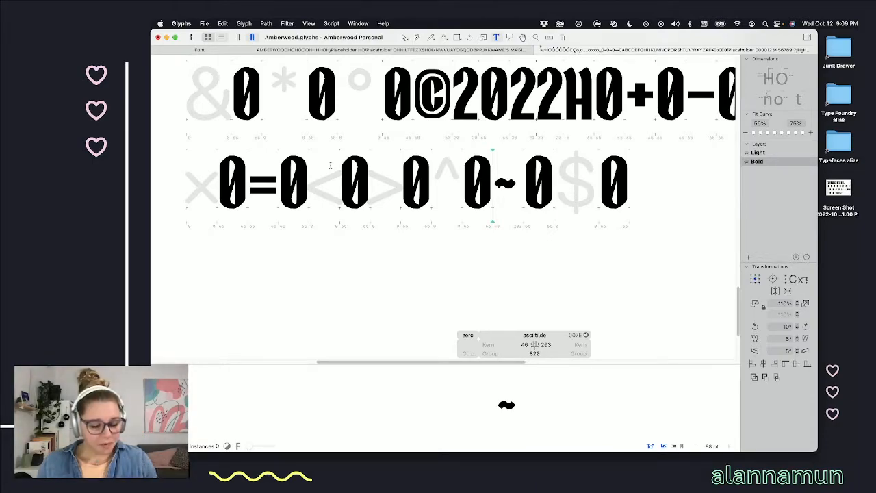
click(197, 171)
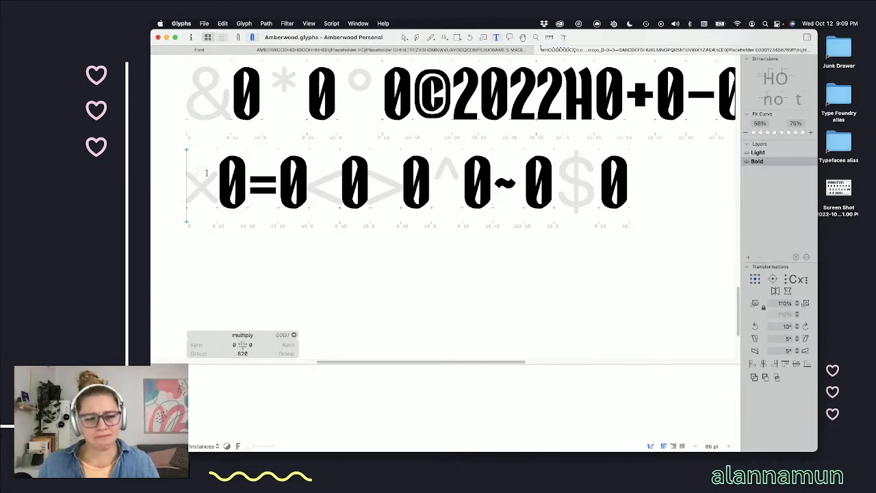
scroll(455, 164, right, 1)
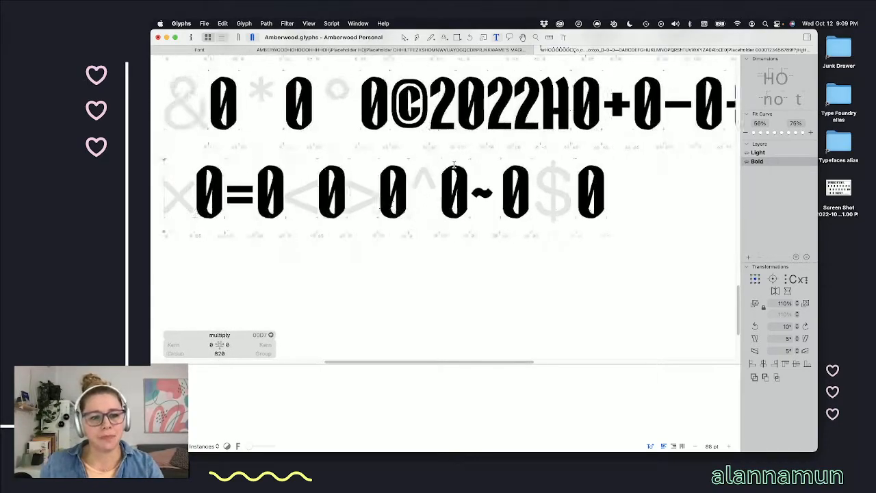
scroll(492, 137, right, 2)
scroll(581, 123, right, 1)
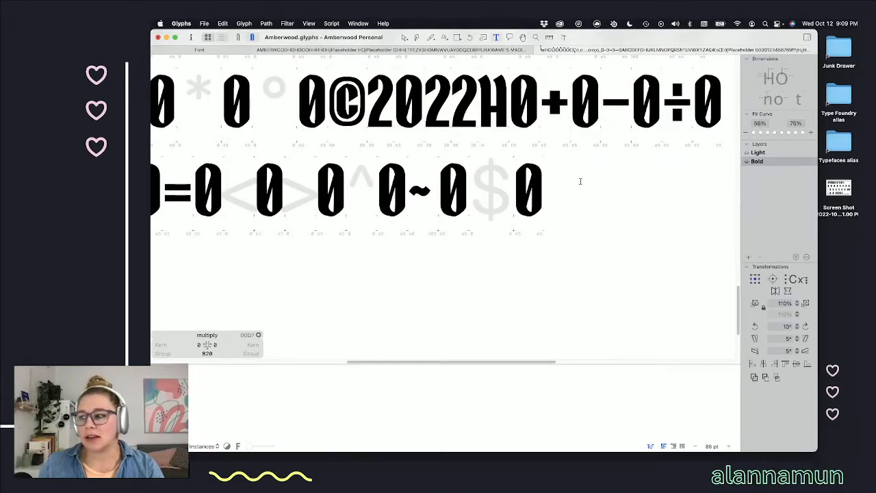
- Check the empty less, greater, asciicircum and multiply glyphs to decide which symbol to build from existing parts
scroll(579, 181, left, 5)
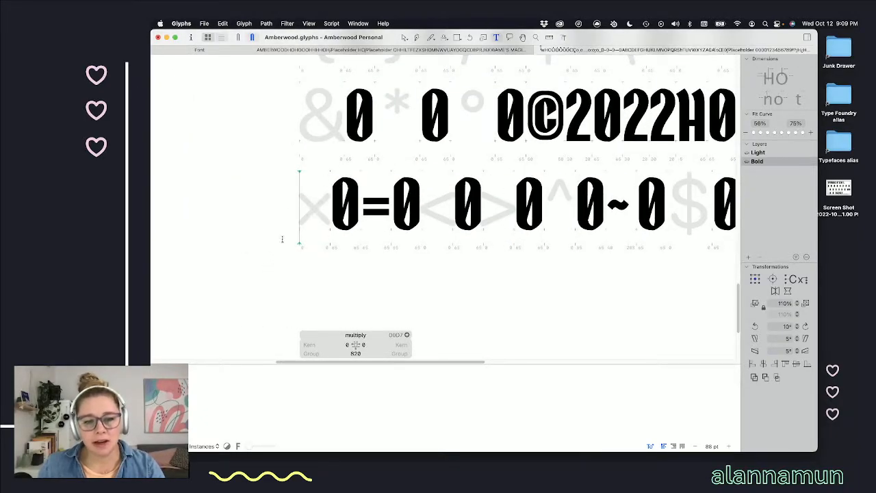
click(436, 206)
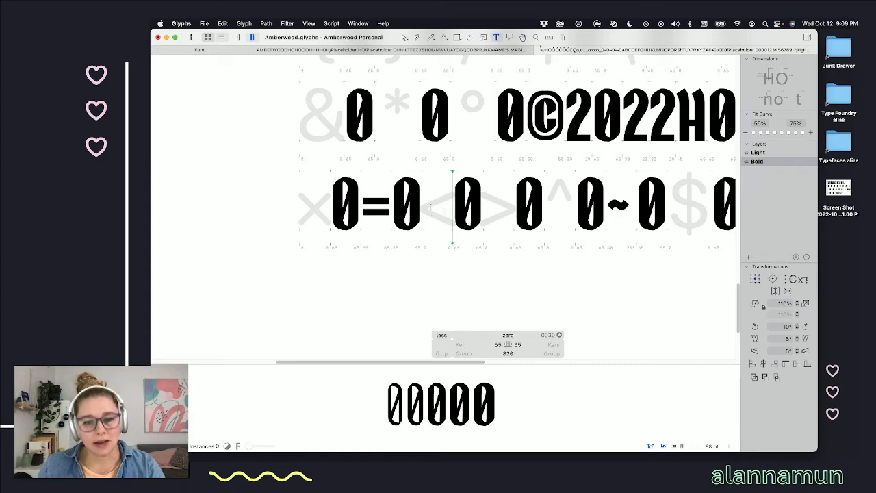
click(414, 204)
click(477, 202)
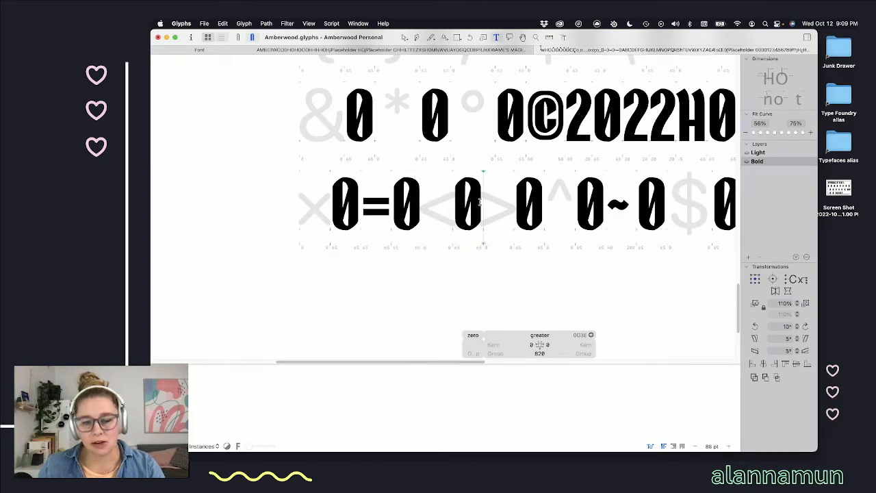
click(542, 202)
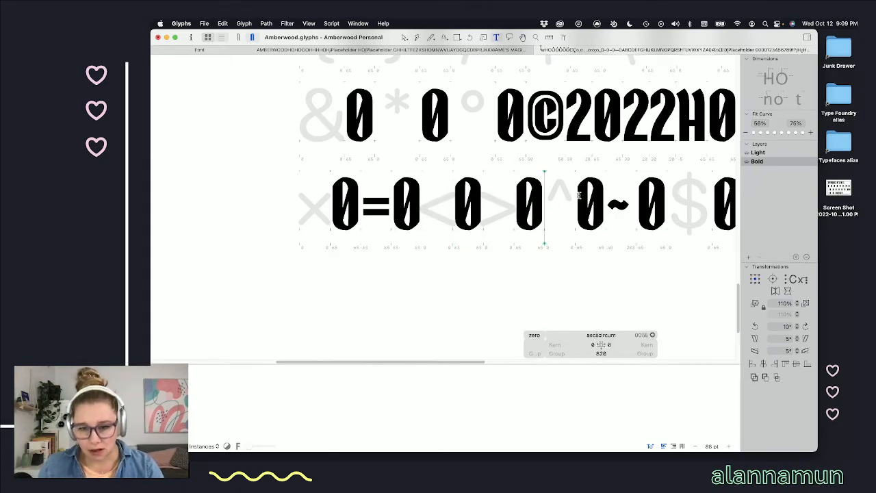
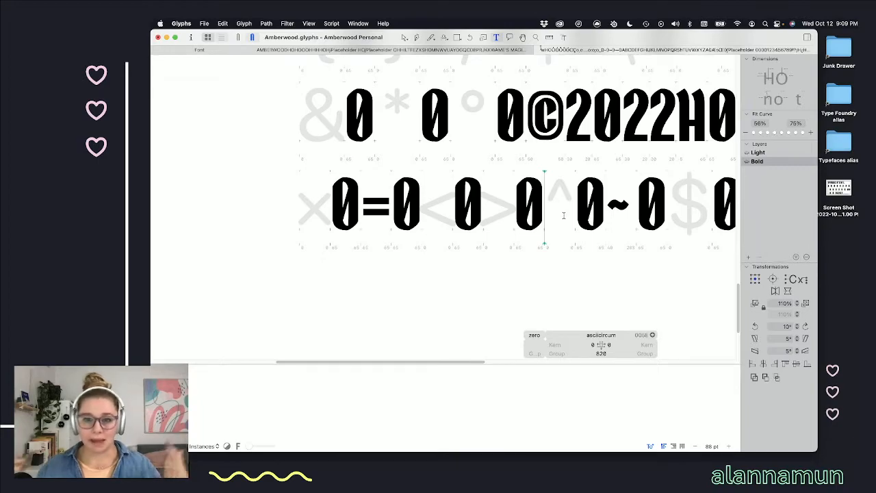
click(307, 221)
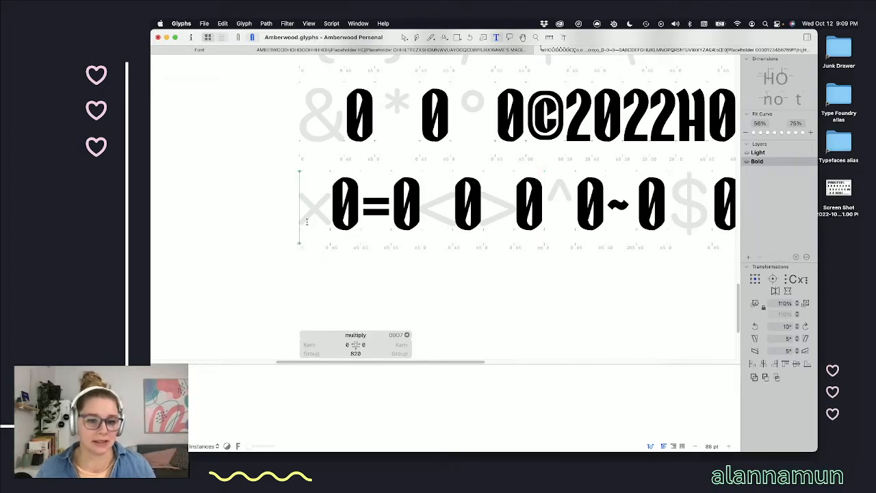
scroll(306, 221, right, 3)
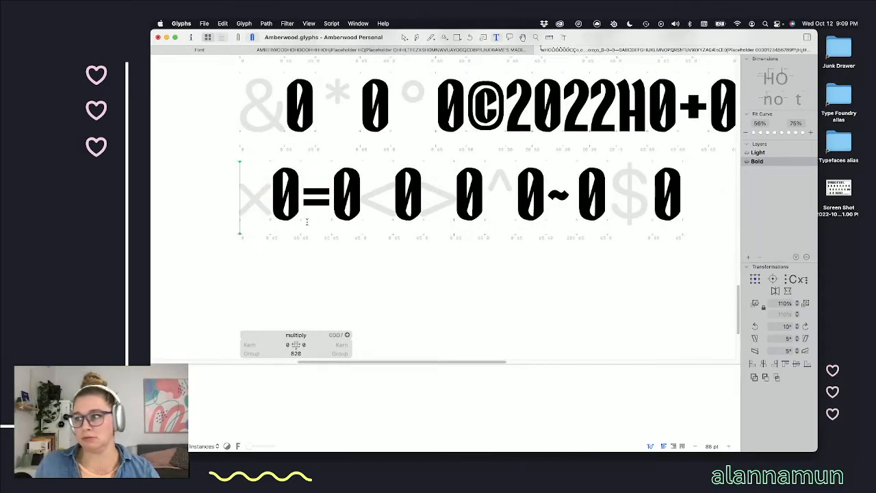
scroll(306, 221, right, 5)
scroll(306, 221, up, 2)
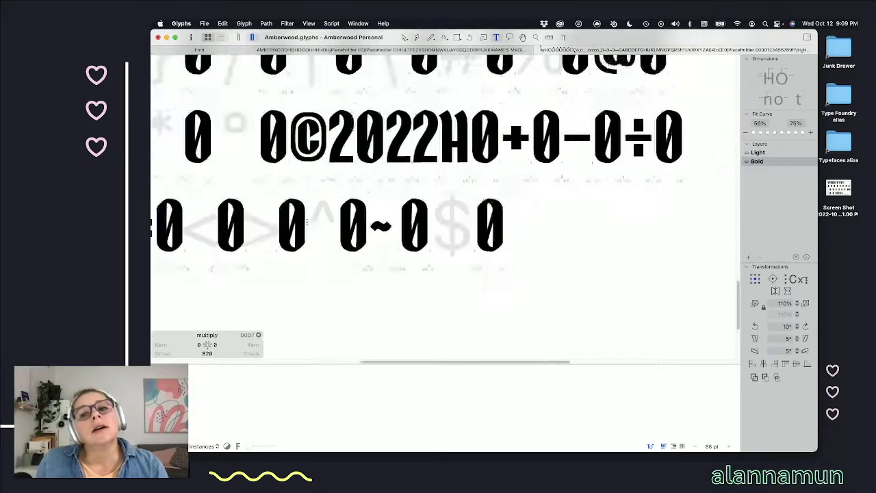
scroll(307, 221, left, 10)
scroll(307, 221, right, 3)
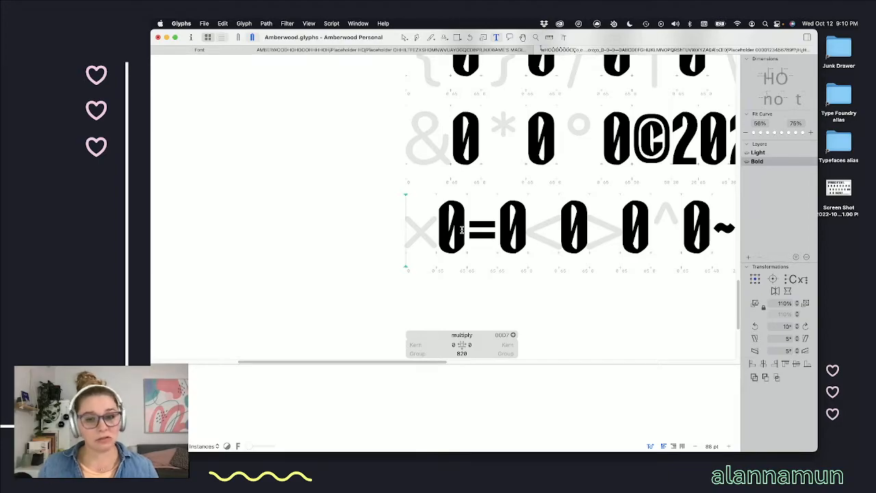
- Copy both bars from the Bold equal glyph and paste them into the empty multiply glyph
double_click(482, 221)
scroll(483, 226, up, 5)
scroll(483, 226, up, 1)
double_click(480, 235)
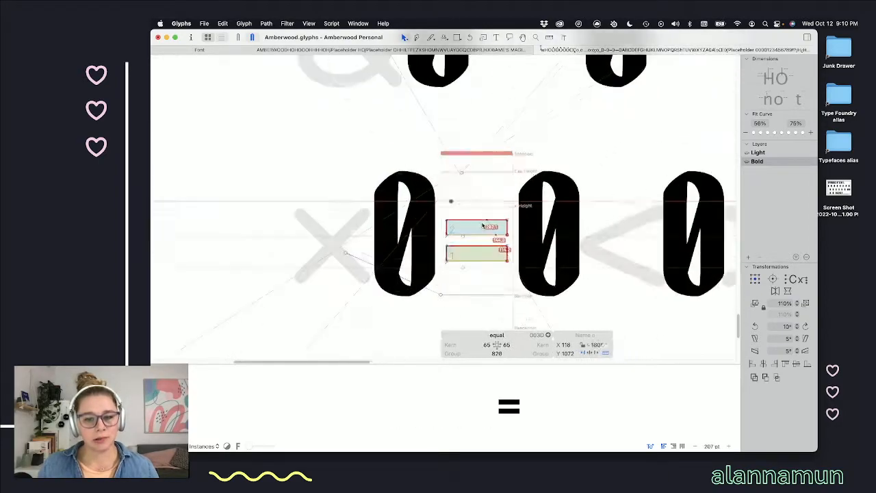
shift+double_click(477, 244)
key(super+c)
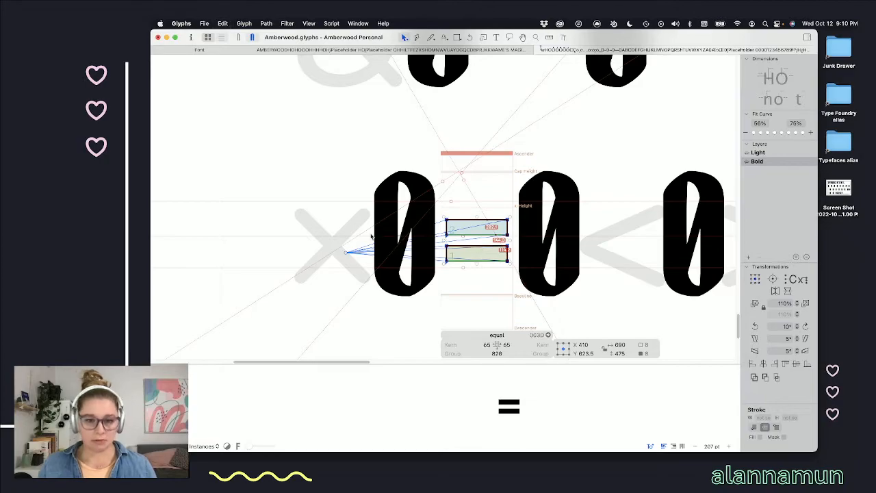
double_click(330, 241)
key(super+v)
scroll(351, 242, up, 4)
click(352, 242)
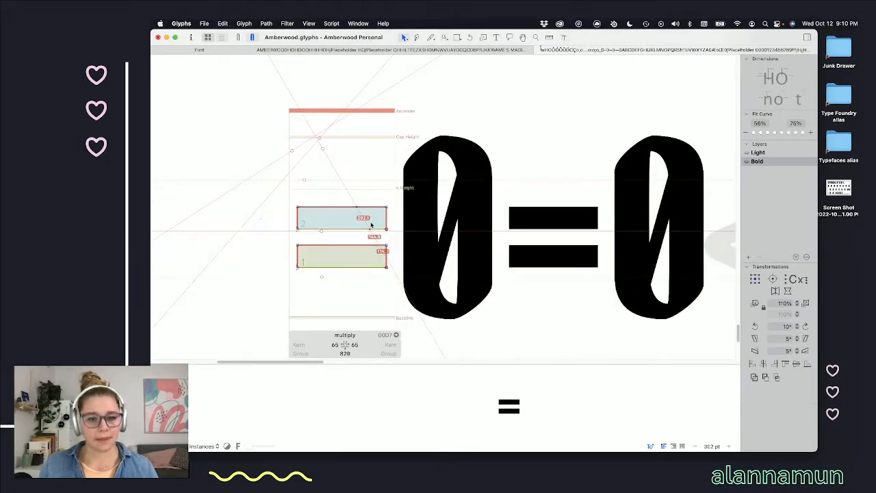
- Rotate the upper bar of the multiply glyph 45° clockwise and the lower bar 45° counterclockwise
double_click(372, 228)
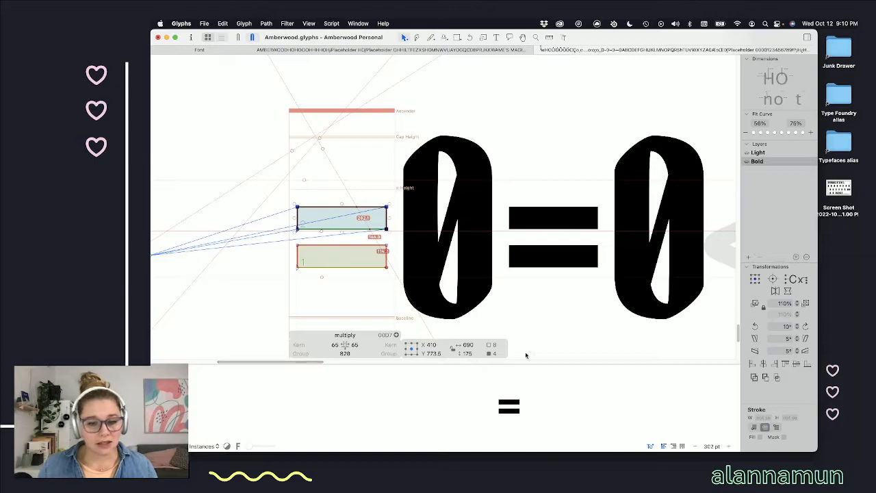
click(786, 338)
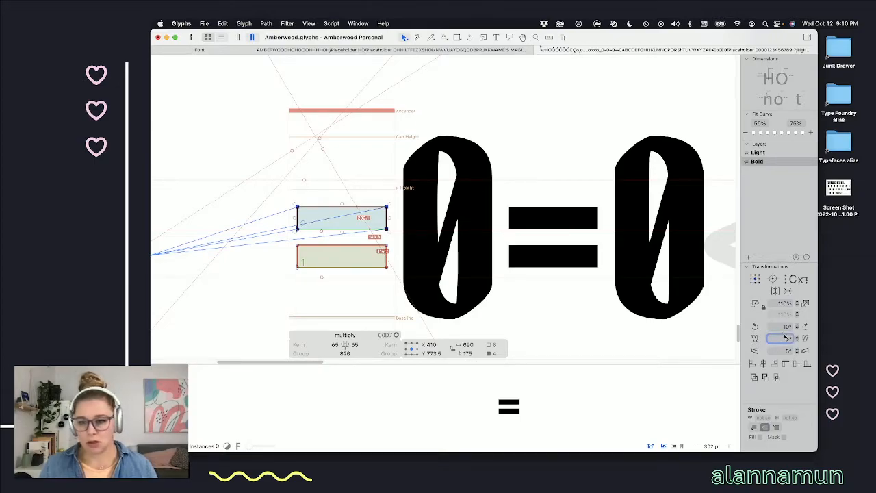
click(785, 326)
key(Right)
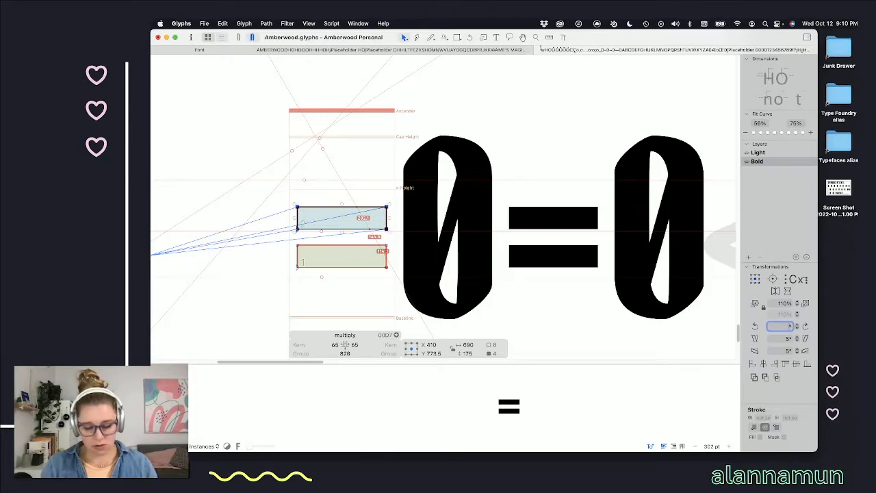
click(805, 326)
click(363, 266)
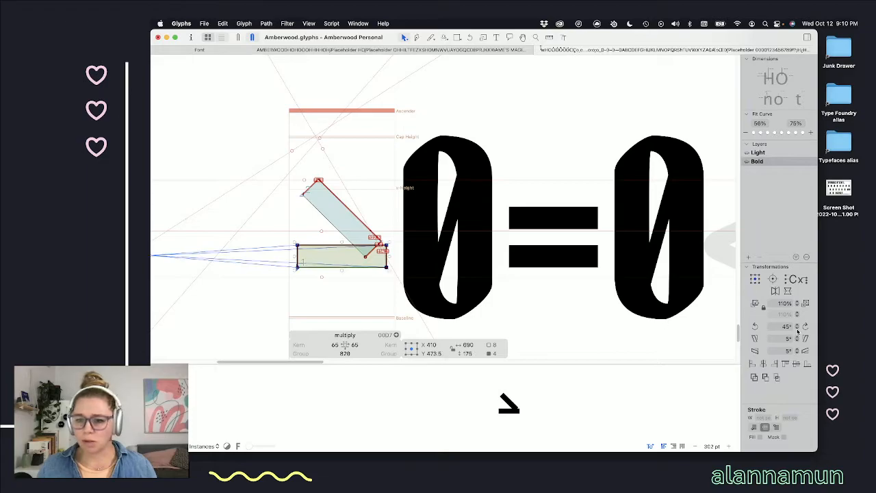
click(755, 327)
- Raise the counterclockwise-rotated bar of the multiply glyph to Y 653.5
key(shift+Up)
key(shift+Up)
key(shift+Up)
key(shift+Up)
key(shift+Up)
key(shift+Up)
key(shift+Up)
key(shift+Up)
key(shift+Up)
key(shift+Up)
key(shift+Up)
key(shift+Up)
key(shift+Up)
key(shift+Up)
key(shift+Up)
key(shift+Up)
key(shift+Up)
key(shift+Up)
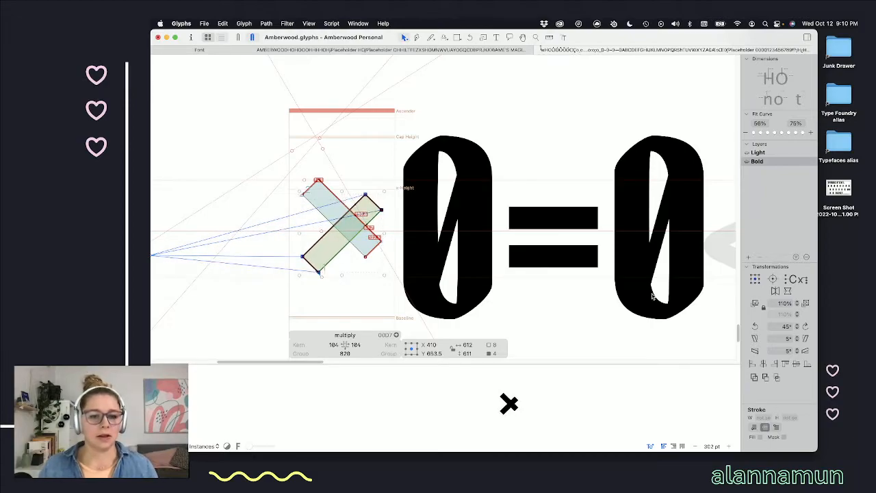
key(shift+Up)
key(shift+Up)
key(shift+Up)
key(shift+Up)
key(shift+Up)
key(shift+Up)
key(shift+Up)
key(shift+Up)
key(shift+Up)
key(shift+Up)
key(shift+Up)
key(shift+Up)
- Lower the clockwise-rotated bar so it crosses the other diagonal at its middle, forming the multiply sign
key(shift+Down)
key(shift+Down)
key(shift+Down)
key(shift+Down)
key(shift+Down)
key(shift+Down)
key(shift+Down)
key(shift+Down)
key(shift+Down)
key(shift+Down)
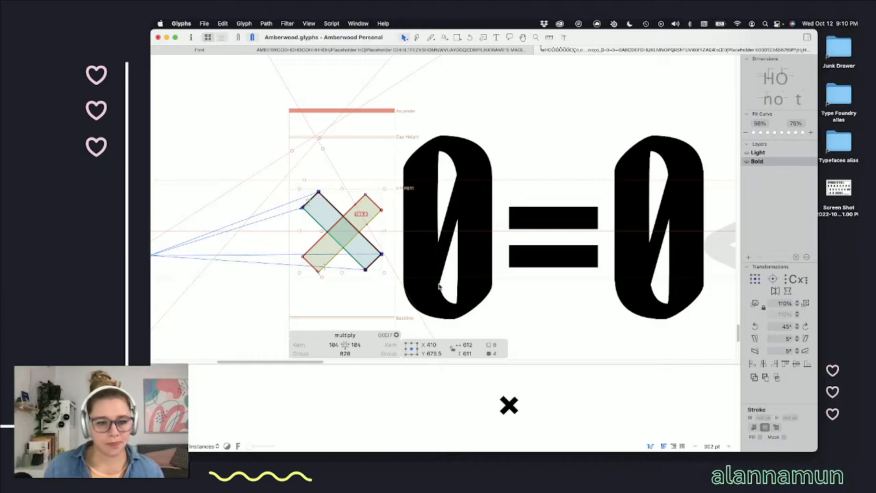
key(shift+Down)
key(space)
key(Down)
key(Down)
key(Down)
key(shift+Down)
- Raise the clockwise-rotated bar of the multiply glyph to Y 652.5 and compare its top corner with the other bar's
drag(372, 180, 312, 204)
scroll(332, 197, up, 10)
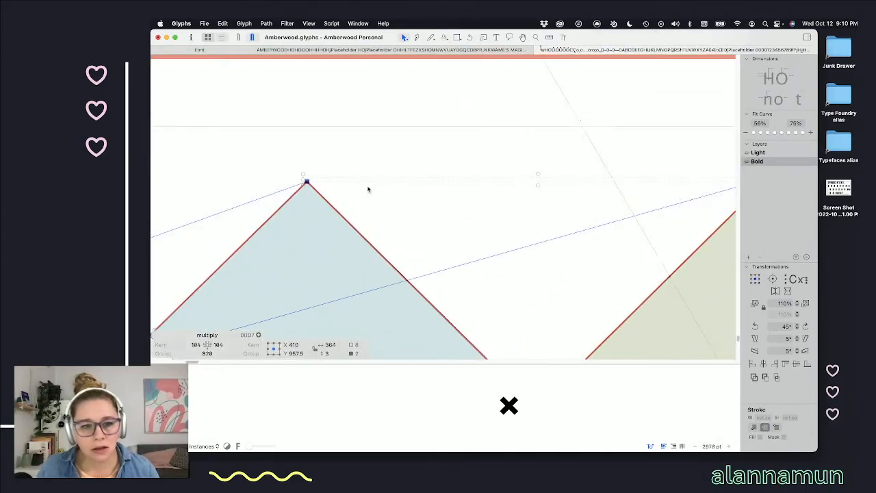
double_click(347, 220)
key(Up)
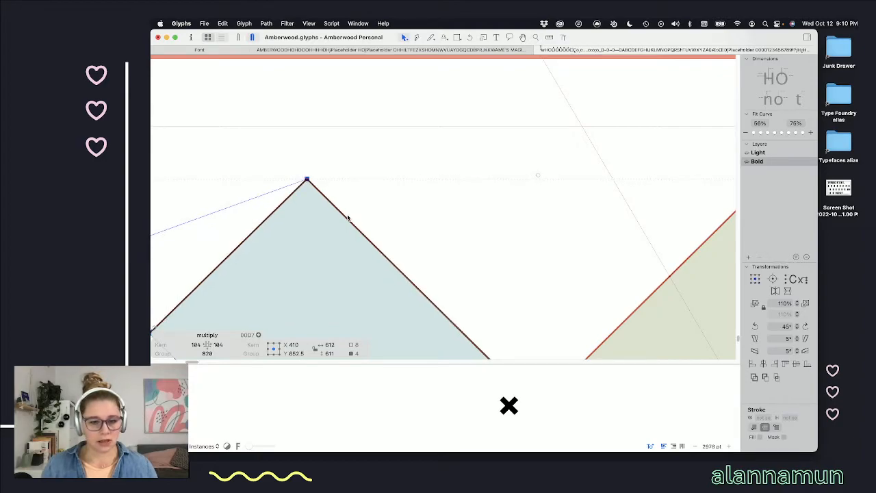
scroll(522, 191, down, 5)
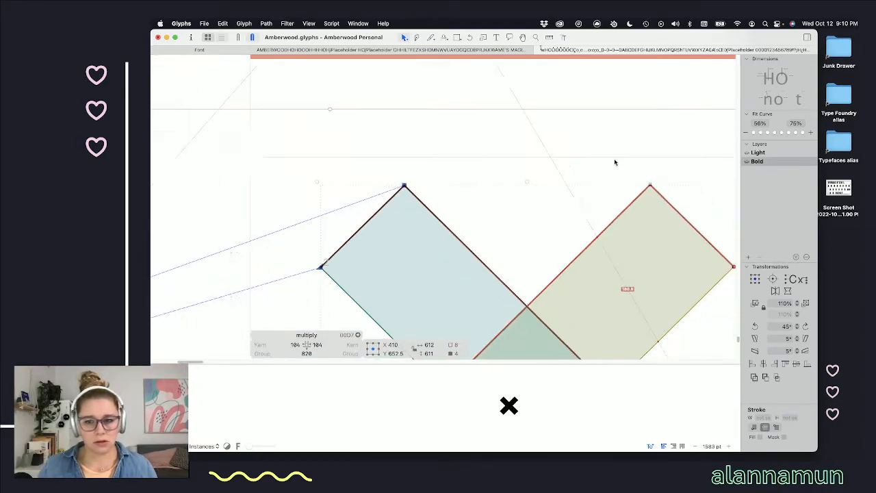
drag(683, 170, 385, 204)
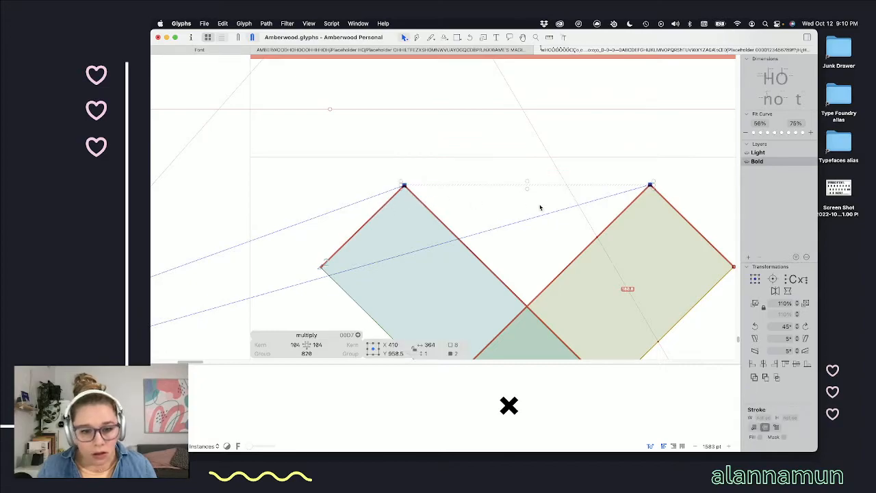
click(526, 200)
scroll(417, 177, up, 5)
drag(424, 177, 360, 217)
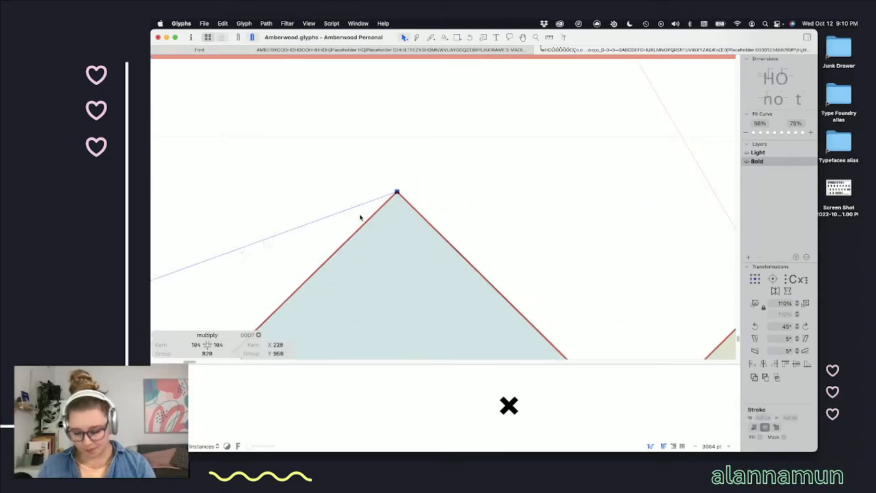
- Check the multiply sign's size and weight in the text line beside the zeros and the equal sign
key(t)
scroll(488, 168, down, 5)
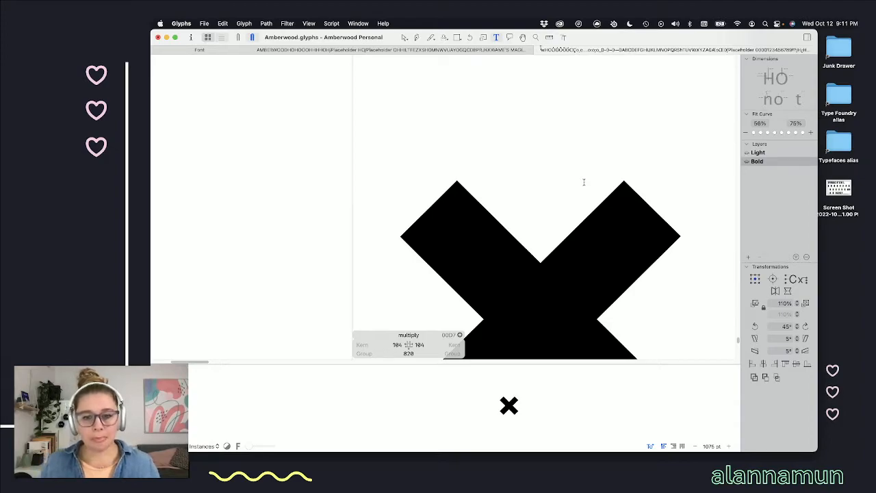
scroll(584, 181, down, 5)
scroll(583, 181, right, 5)
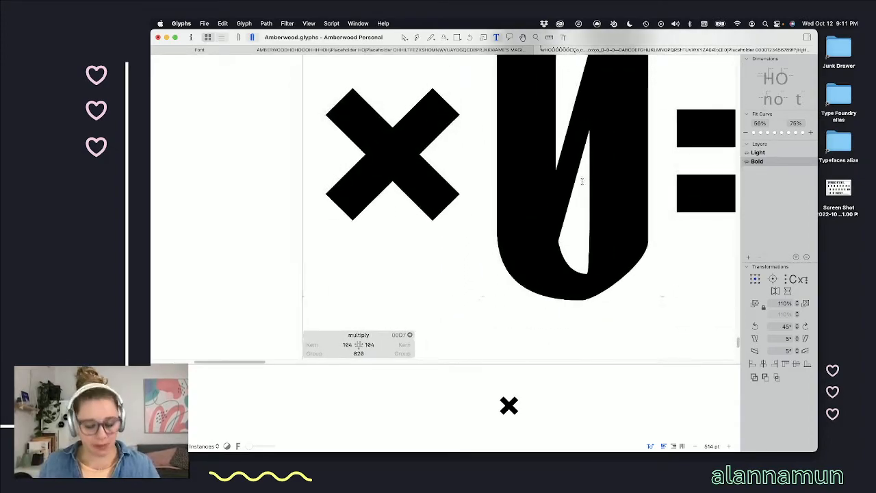
scroll(582, 182, down, 5)
scroll(607, 169, right, 3)
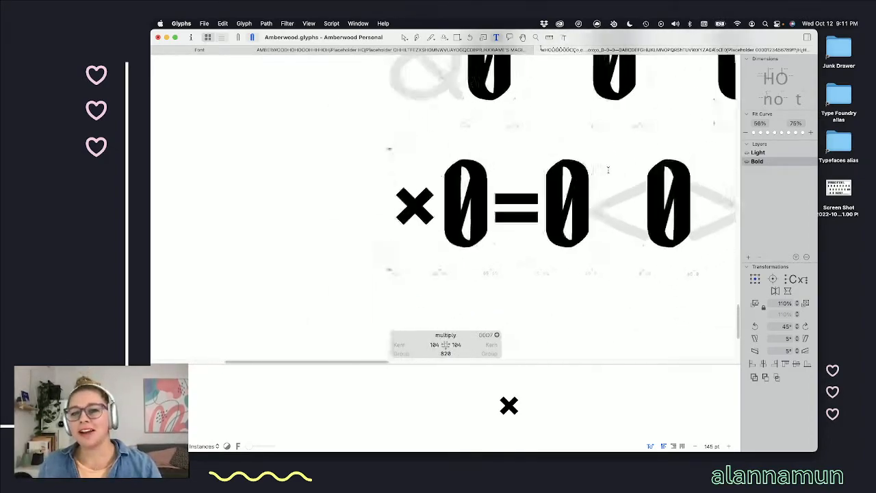
scroll(607, 169, right, 5)
scroll(581, 168, up, 2)
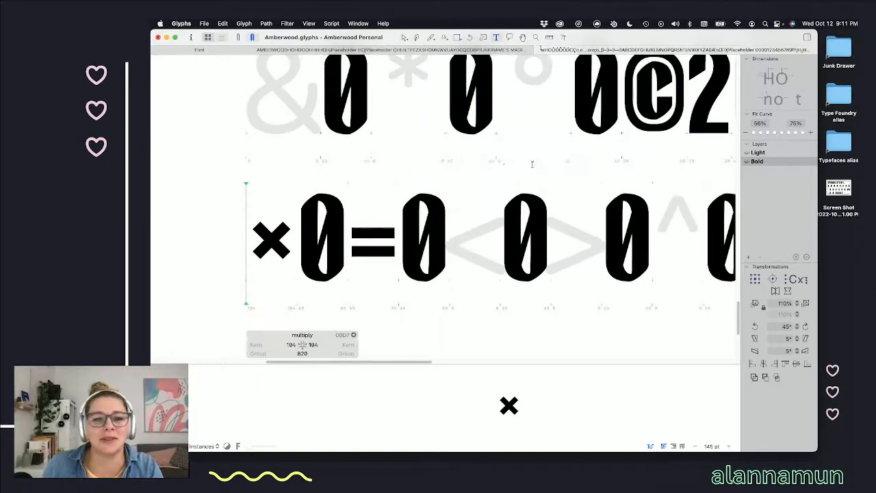
- Look through the sample lines above for the multiply sign set among zeros, capitals and figures
scroll(581, 167, up, 10)
scroll(468, 179, up, 2)
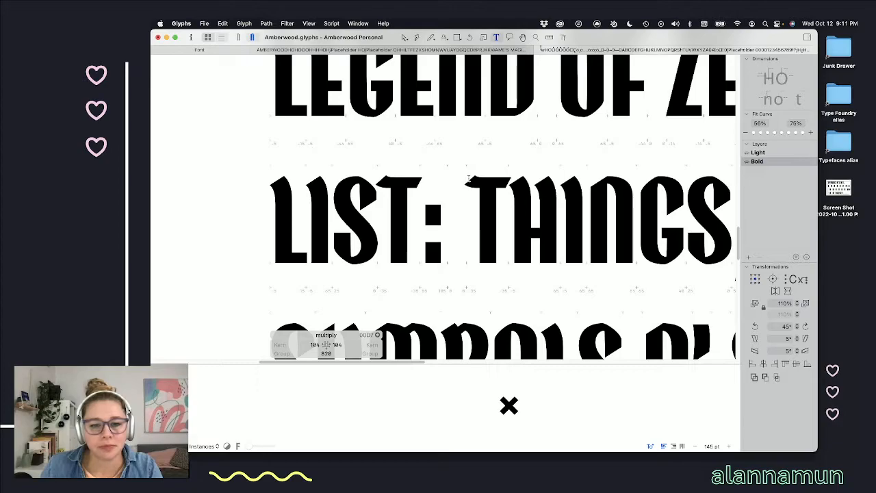
scroll(468, 179, down, 4)
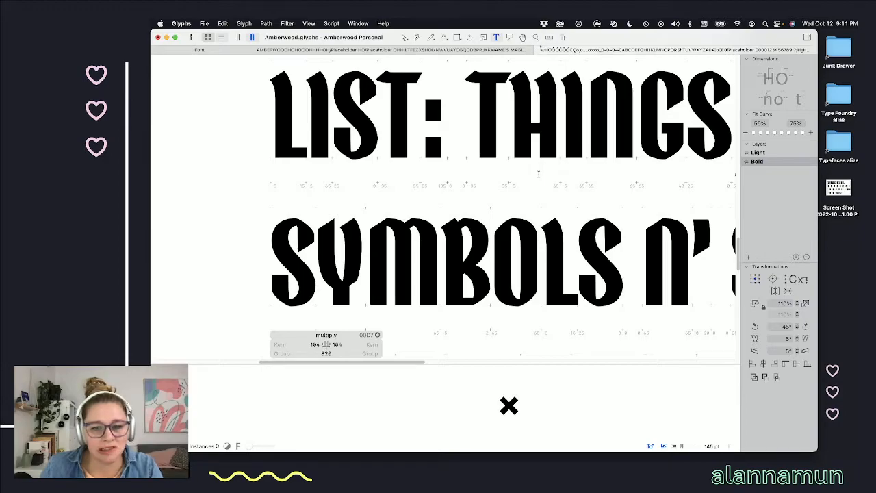
scroll(536, 175, up, 6)
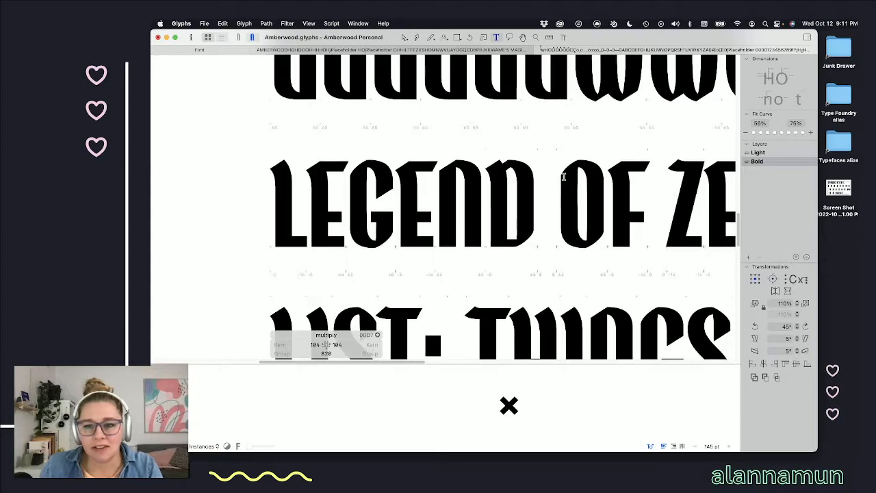
scroll(568, 178, right, 4)
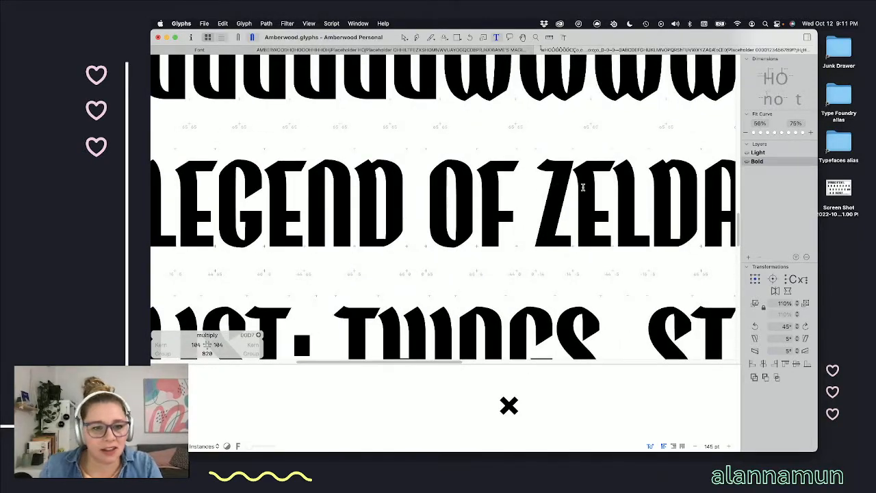
scroll(603, 219, right, 2)
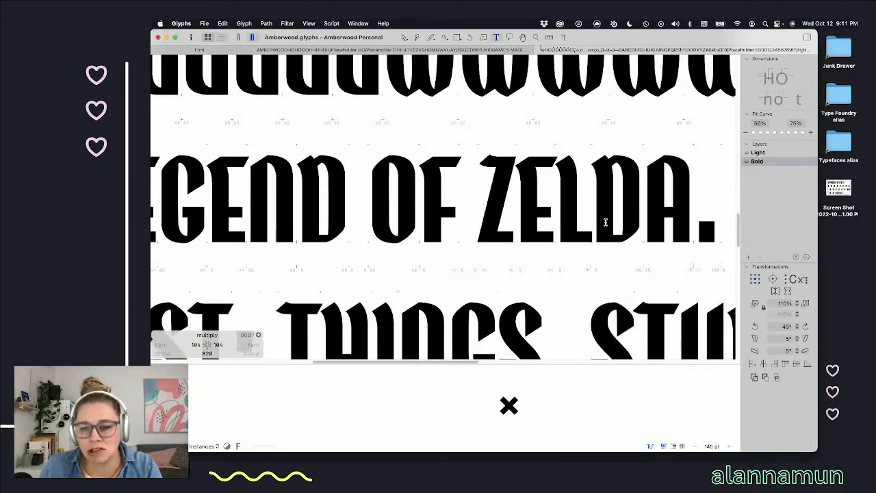
scroll(605, 222, up, 8)
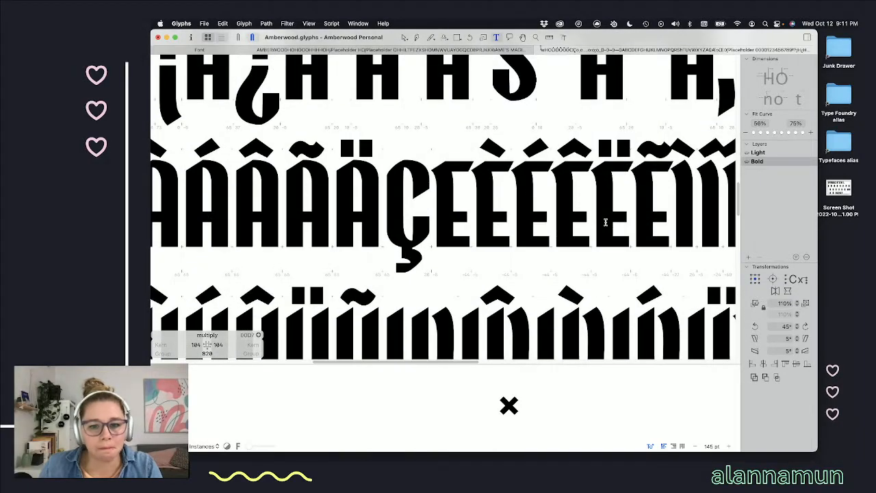
scroll(605, 221, up, 10)
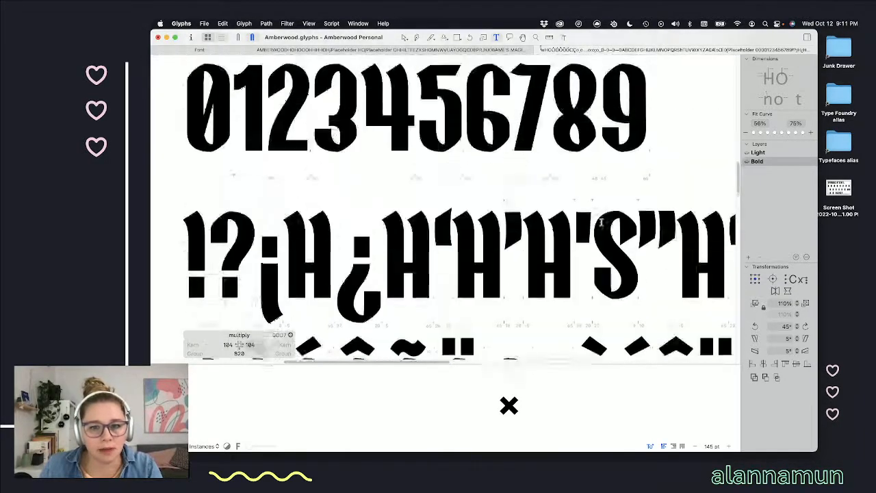
scroll(602, 220, up, 3)
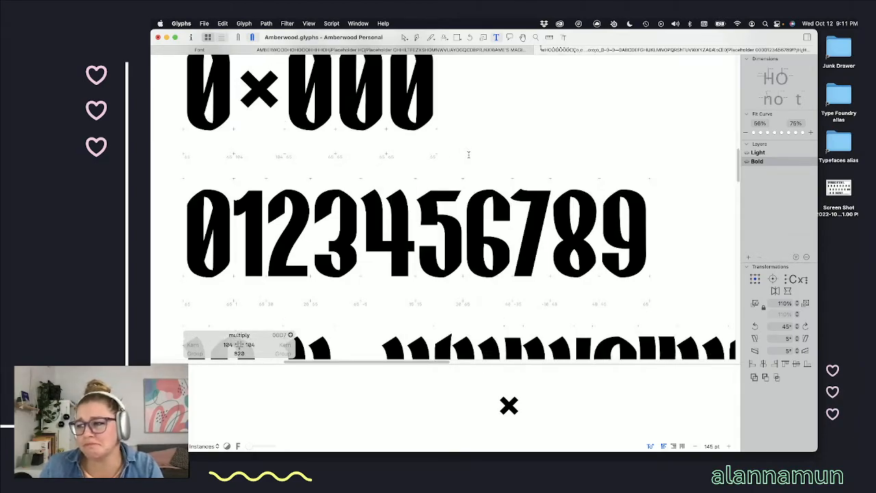
scroll(468, 155, up, 9)
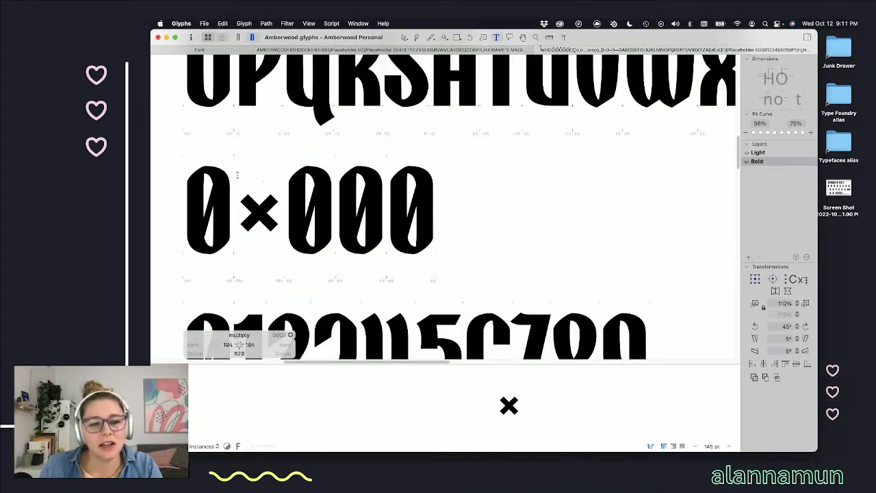
scroll(483, 215, up, 6)
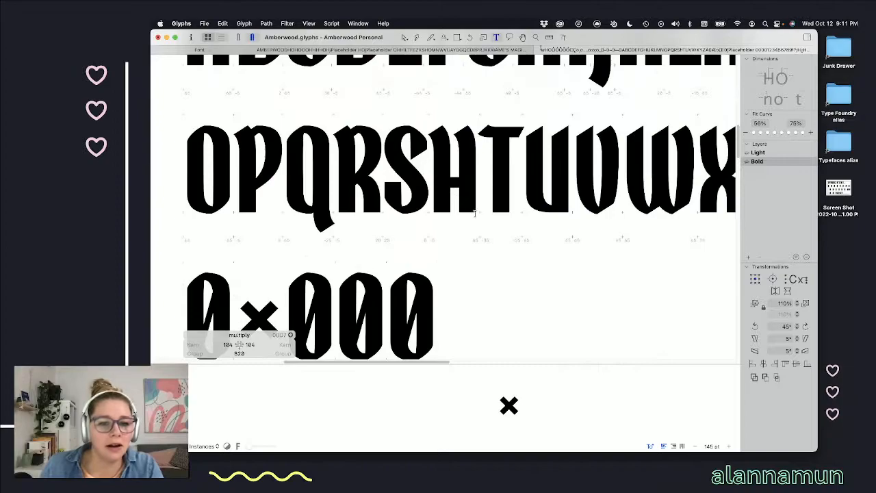
scroll(476, 213, down, 3)
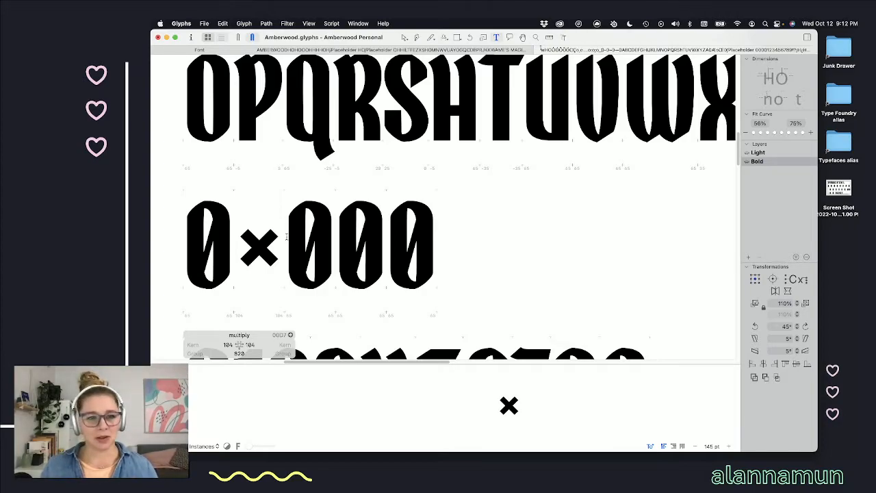
scroll(329, 223, up, 1)
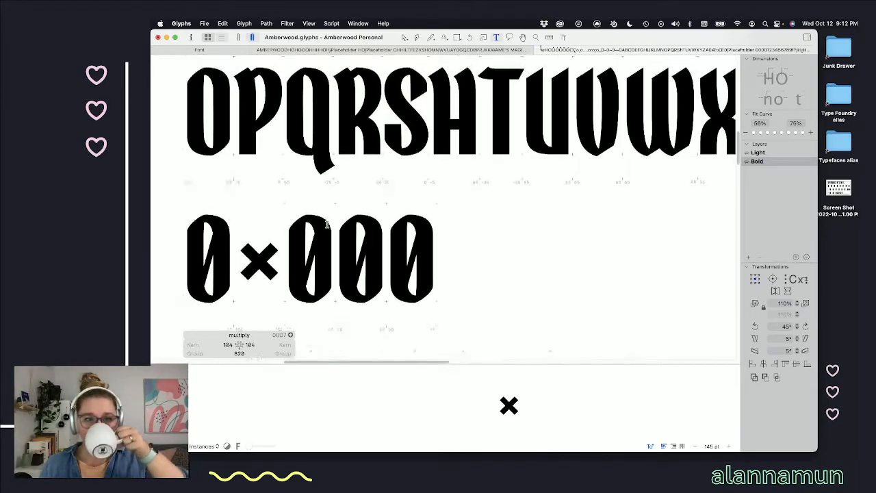
scroll(327, 224, up, 5)
scroll(392, 218, down, 8)
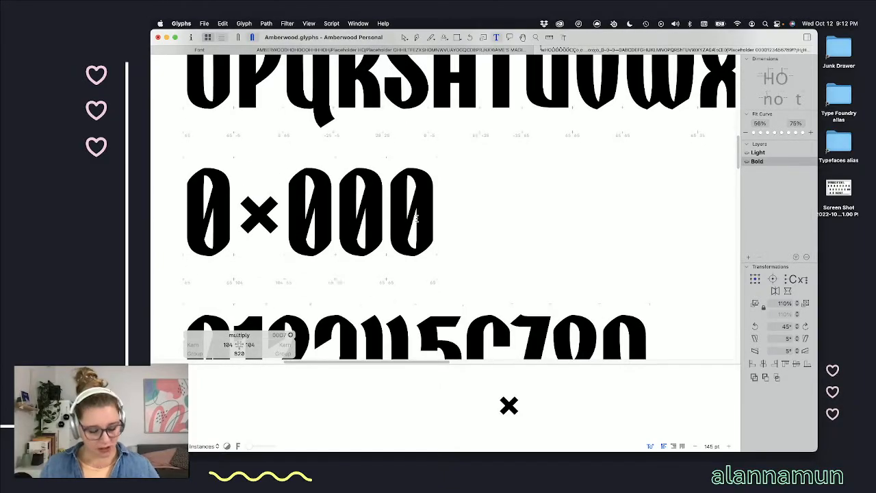
- Add a new line reading "SPY FAMILY" below the math symbols line at the end of the sample text
text(00)
key(super+minus)
key(super+minus)
scroll(518, 247, down, 15)
click(720, 187)
key(Return)
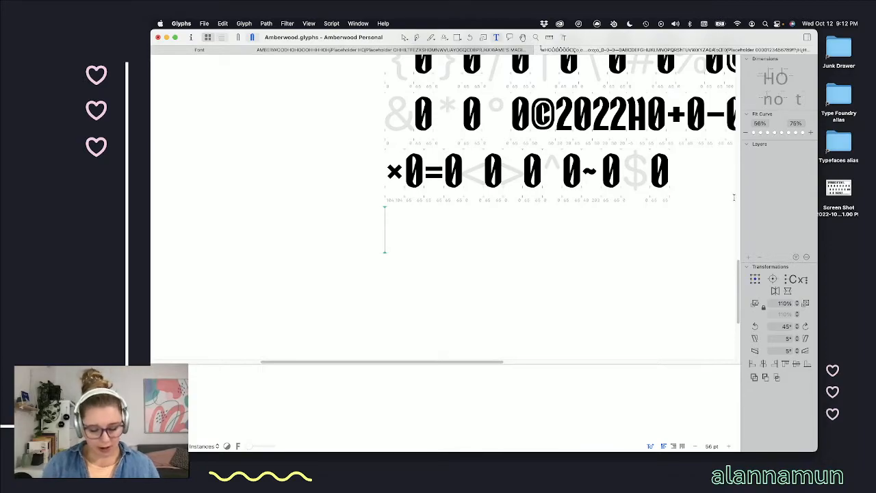
text(SPY)
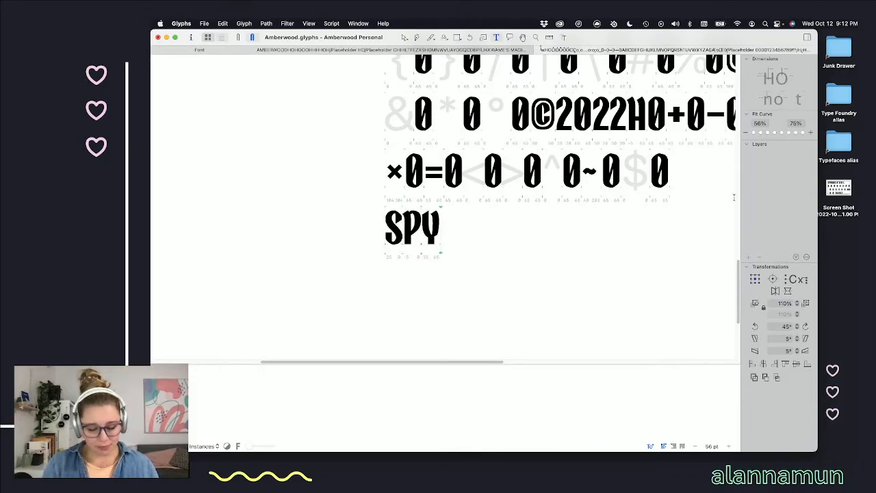
text( FAMILY)
- Copy the multiply sign from the start of the math symbols line
key(Left)
key(Left)
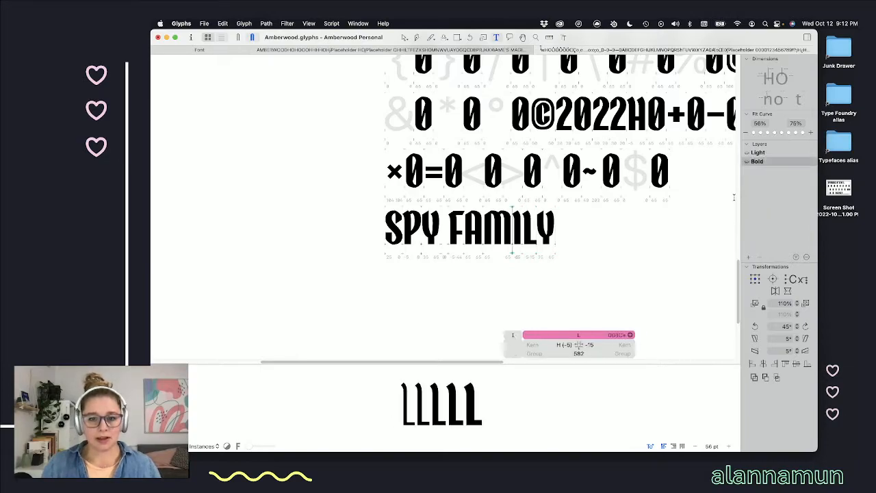
key(Left)
key(Left)
key(Left)
key(Left)
click(382, 170)
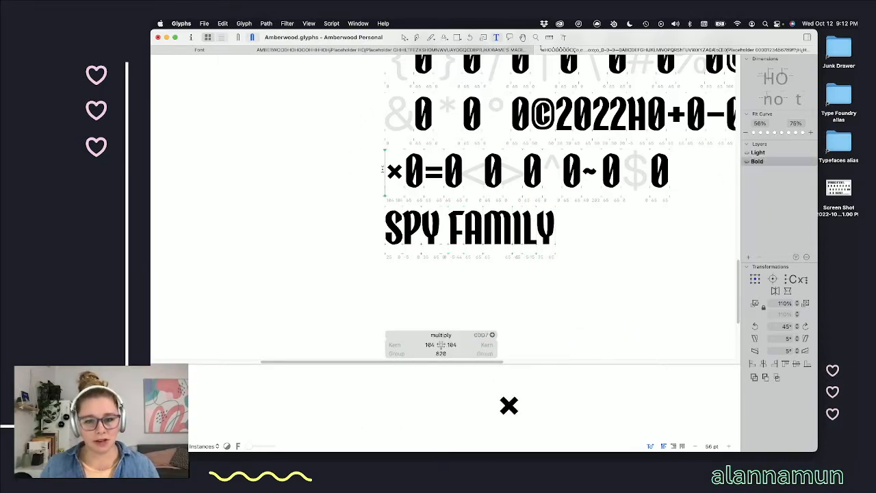
key(shift+Right)
key(super+c)
- Paste the multiply sign after SPY and delete the space before FAMILY so the line reads "SPY×FAMILY"
key(Right)
key(Down)
key(Right)
key(Right)
key(Right)
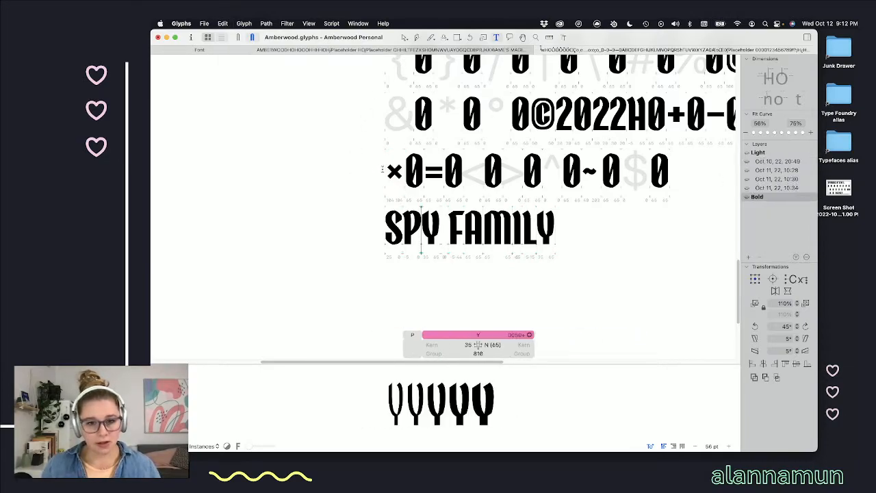
key(Left)
key(super+v)
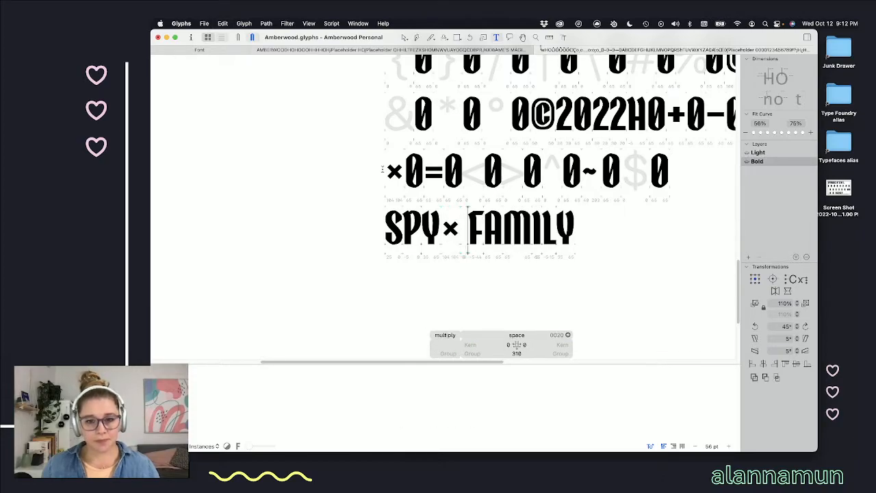
key(Right)
key(BackSpace)
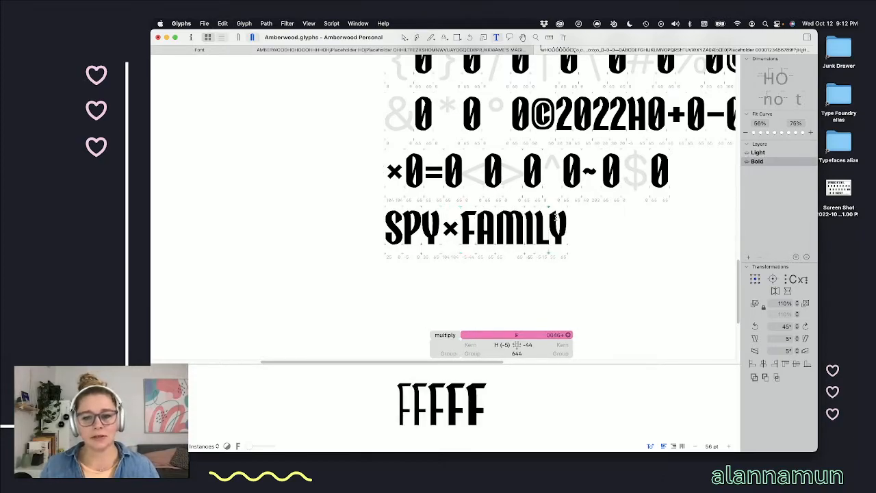
- Review the SPY×FAMILY line and add a backup layer of the multiply glyph's Bold master
click(574, 221)
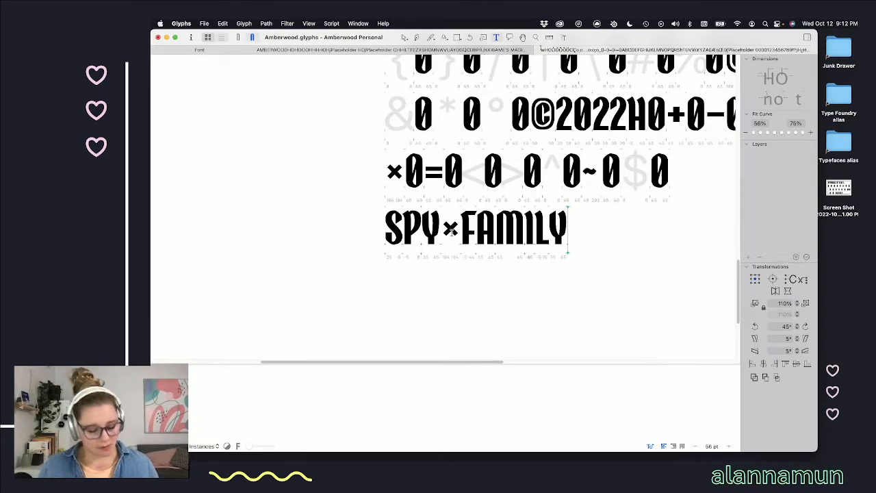
scroll(451, 231, up, 5)
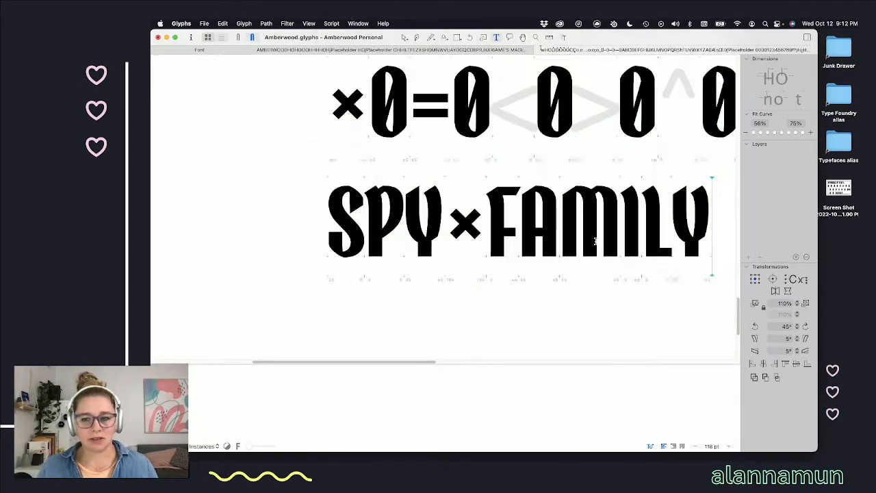
scroll(595, 241, up, 2)
scroll(595, 240, right, 2)
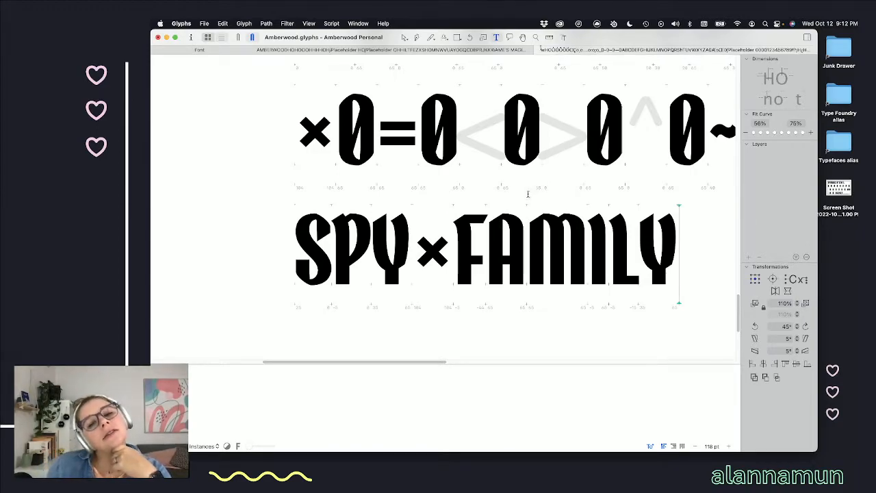
click(409, 236)
scroll(417, 243, up, 5)
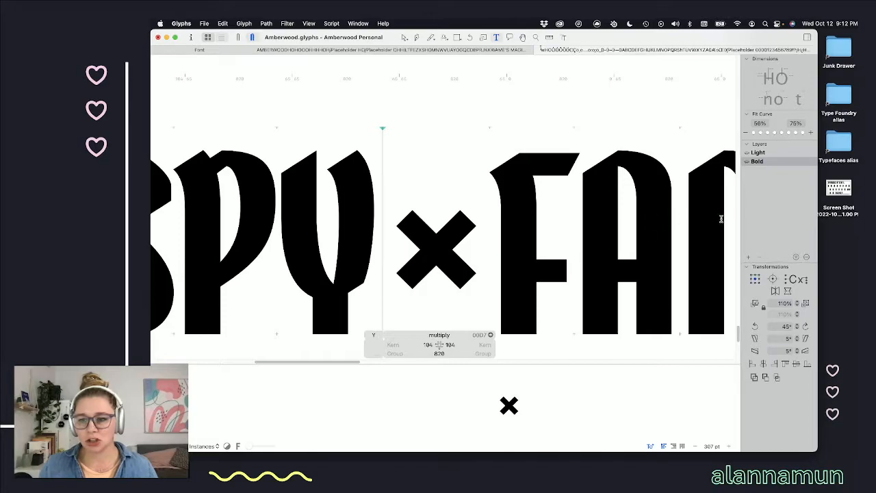
click(748, 256)
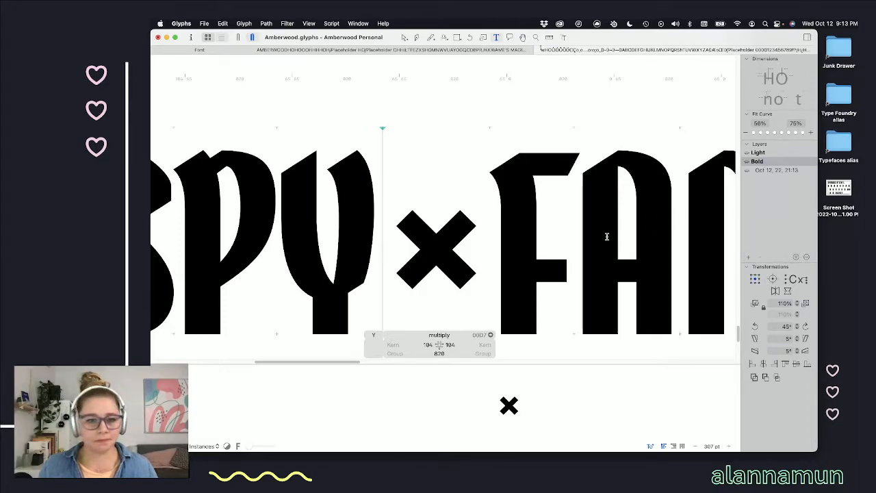
- Set the 33° guide at the upper-left end of the multiply sign's falling bar and move its outer corner onto it at X 78, Y 861
key(Escape)
scroll(414, 171, up, 5)
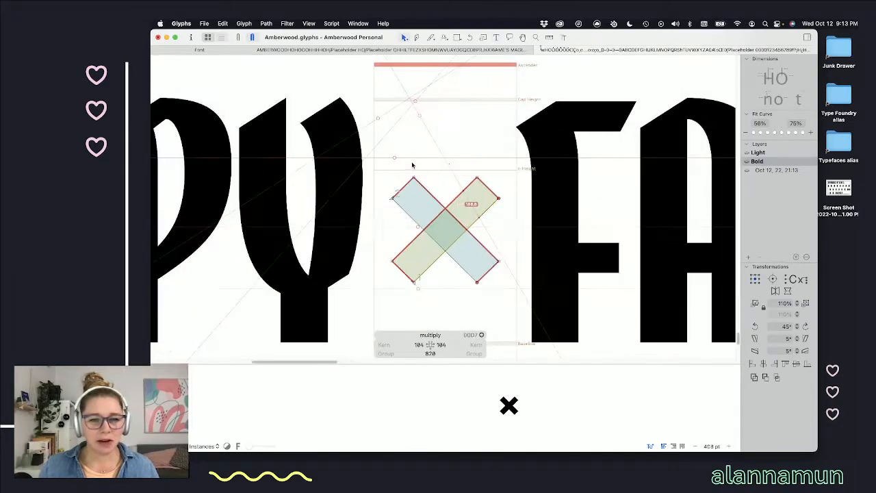
drag(369, 102, 249, 79)
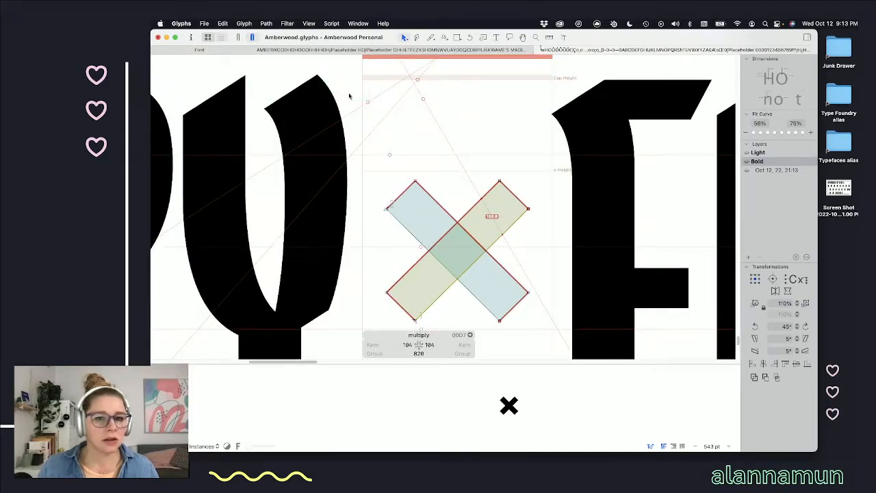
drag(368, 103, 387, 209)
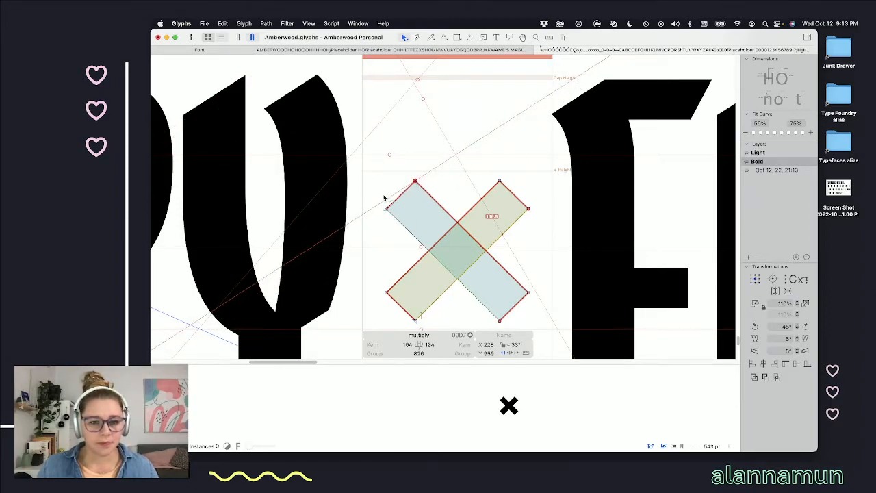
scroll(393, 215, up, 5)
drag(397, 221, 381, 209)
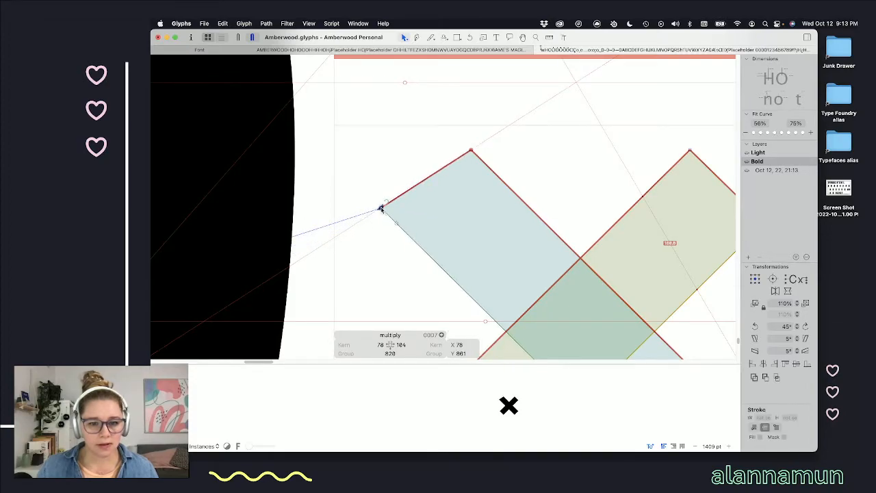
- Slant the falling bar's lower-right end by placing the 33° guide at its bottom corner and moving the outer corner to X 742, Y 444
scroll(381, 209, down, 5)
shift+click(503, 187)
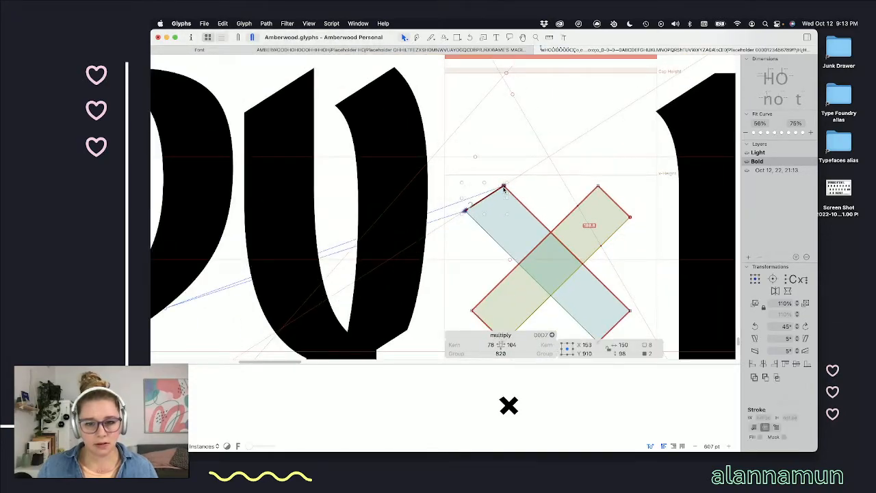
click(641, 292)
drag(641, 292, 633, 317)
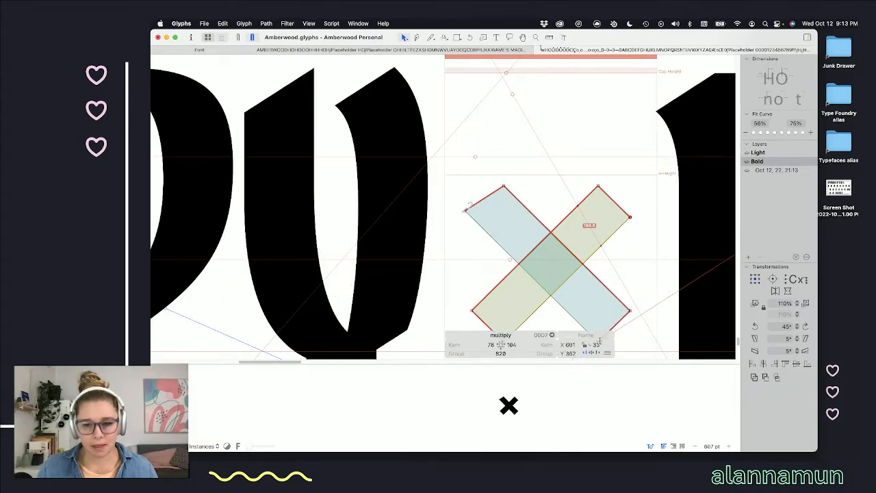
scroll(630, 312, down, 5)
scroll(631, 192, up, 3)
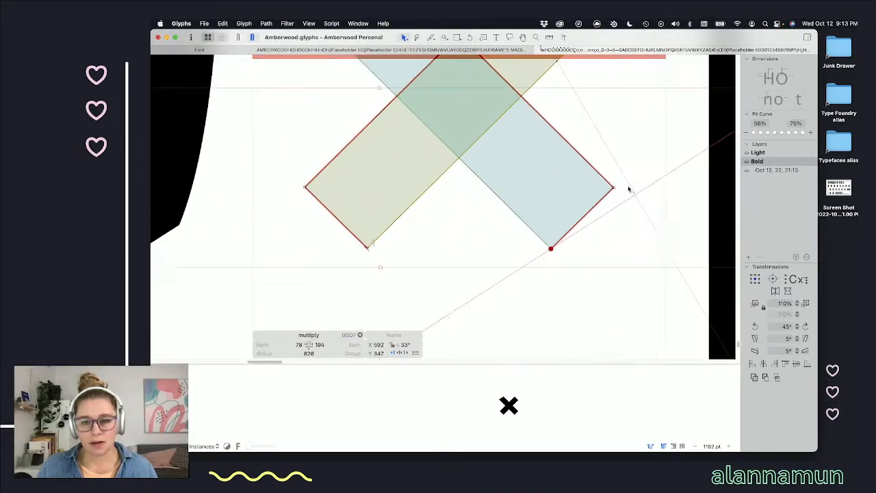
click(617, 191)
drag(617, 191, 627, 201)
scroll(623, 229, down, 5)
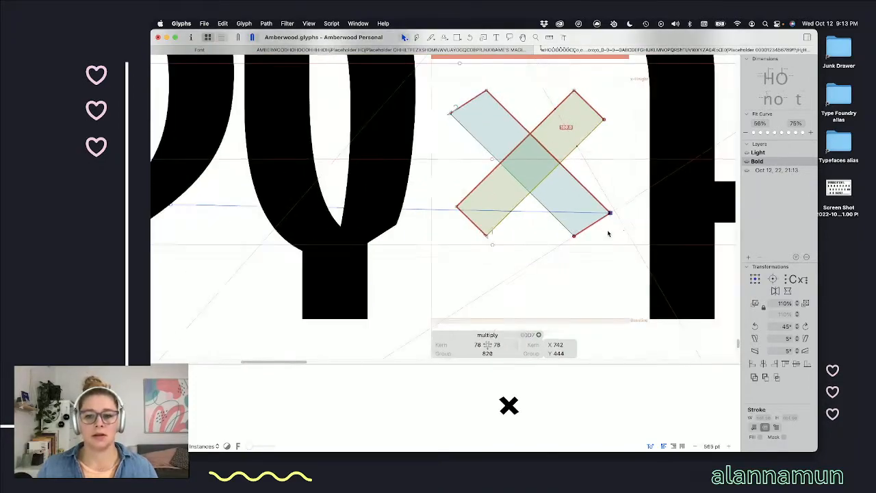
- Turn the guide to 123° at the rising bar's upper-right end and move the top corner onto it at X 619, Y 986
key(space)
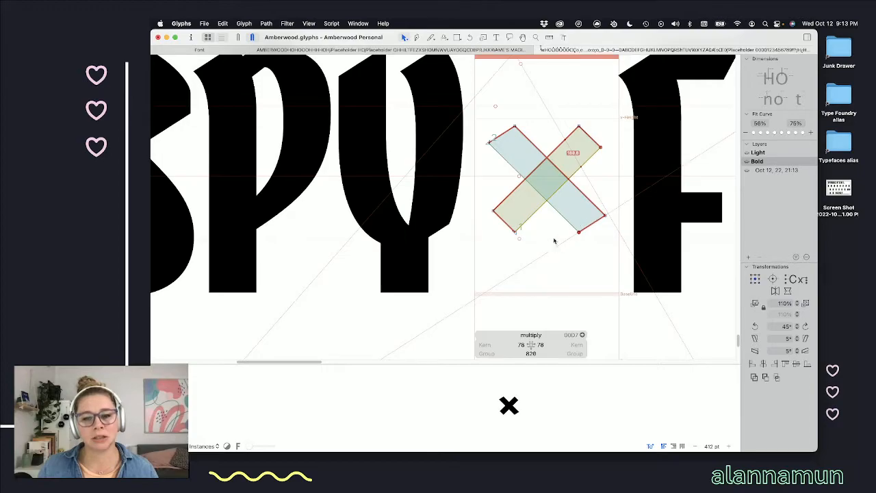
click(578, 232)
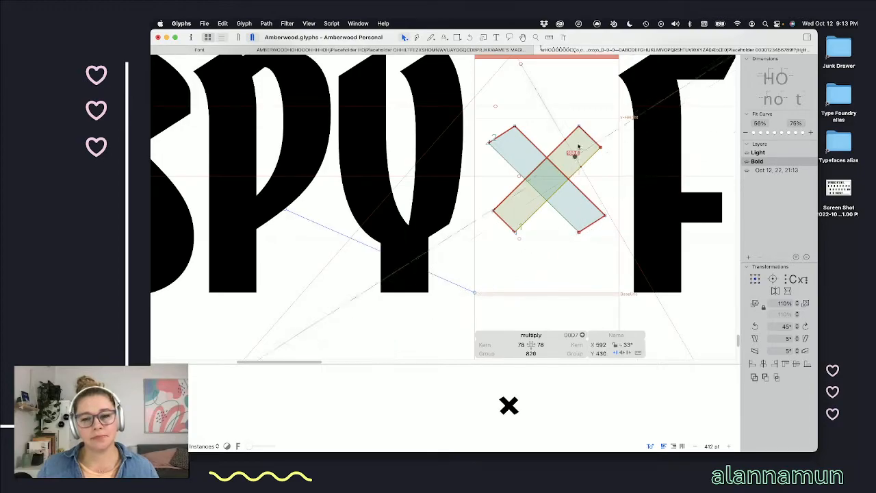
click(600, 146)
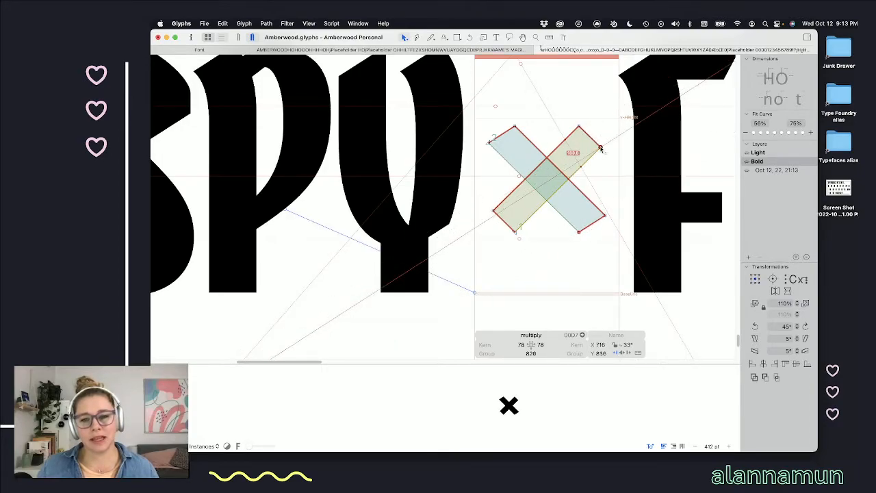
mouse_move(600, 147)
mouse_down()
mouse_move(592, 113)
mouse_move(602, 149)
mouse_up()
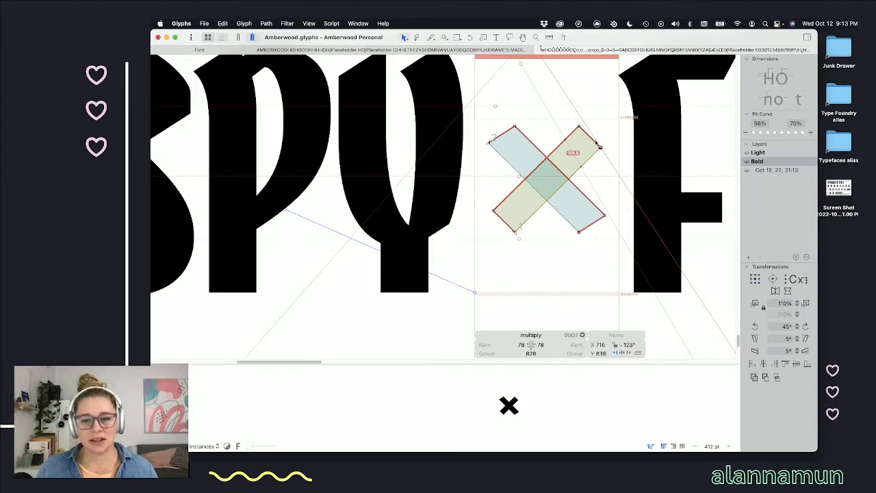
scroll(578, 127, up, 5)
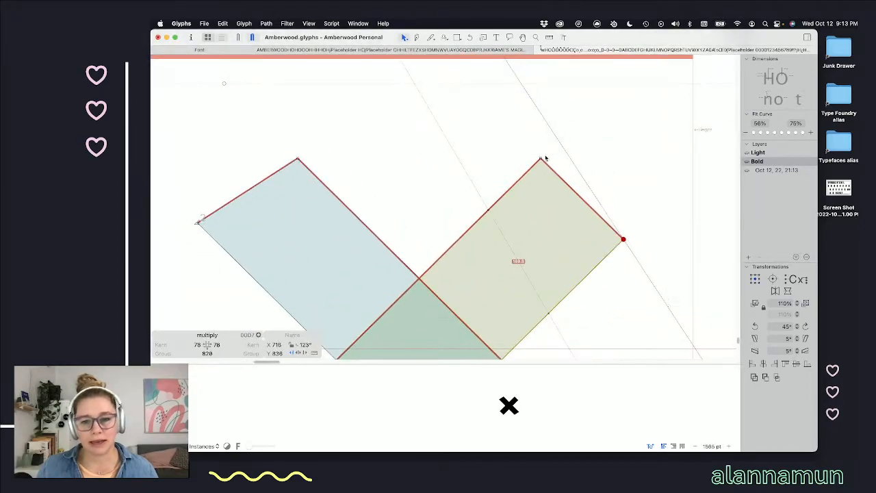
drag(540, 159, 558, 142)
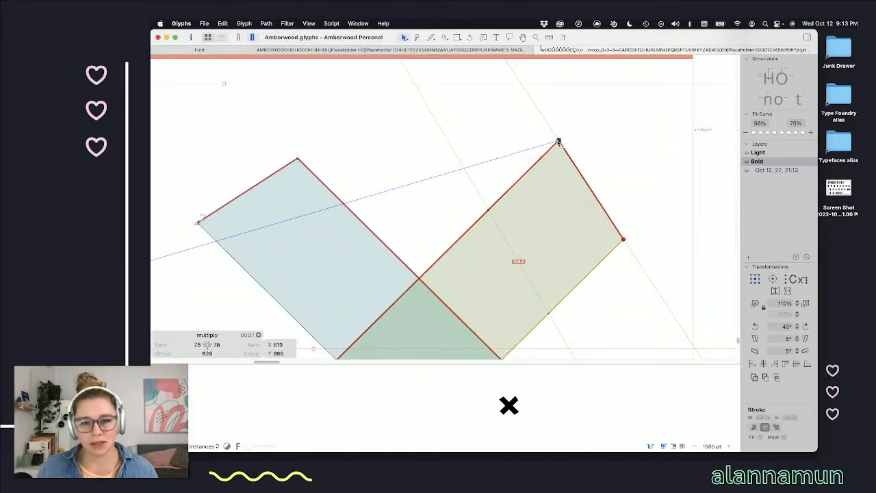
scroll(557, 141, down, 5)
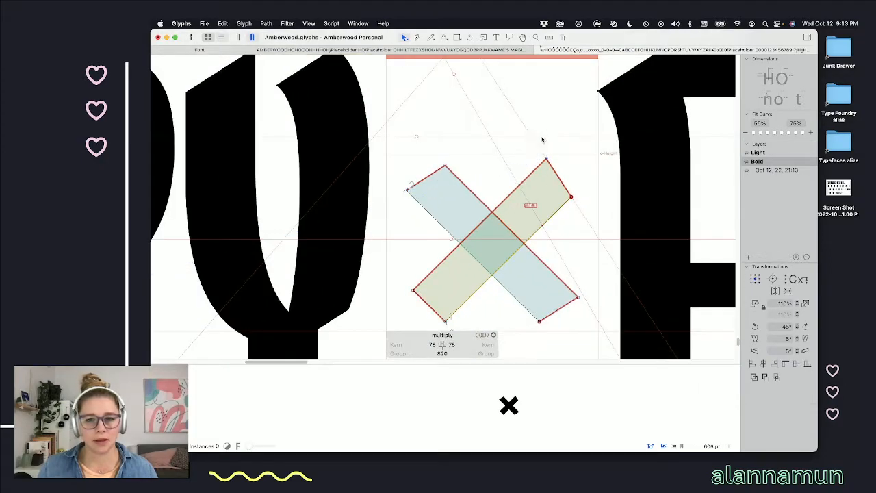
- Slant the rising bar's lower-left end by placing the 123° guide at its outer corner and extending the bottom corner to the guide
click(446, 320)
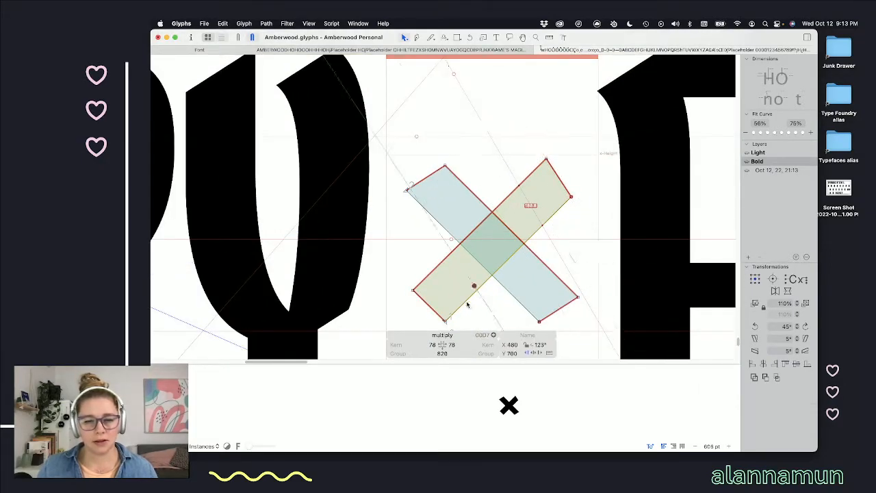
click(414, 290)
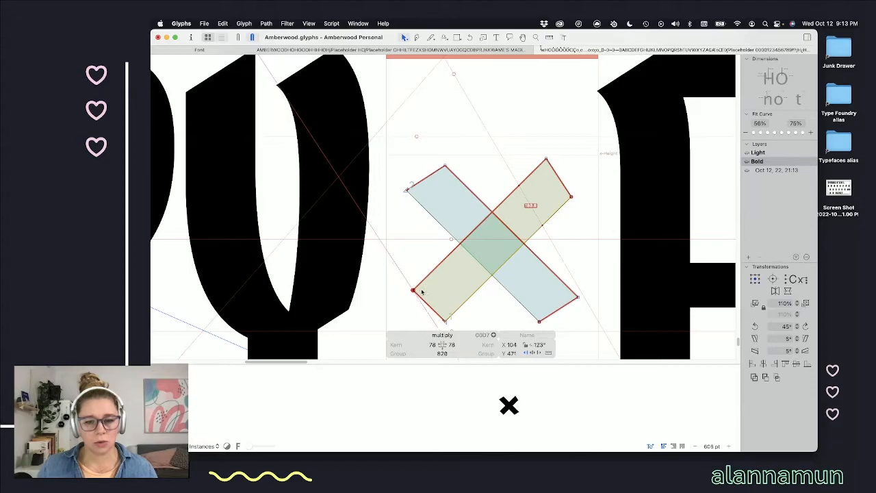
scroll(438, 291, down, 5)
scroll(447, 147, up, 5)
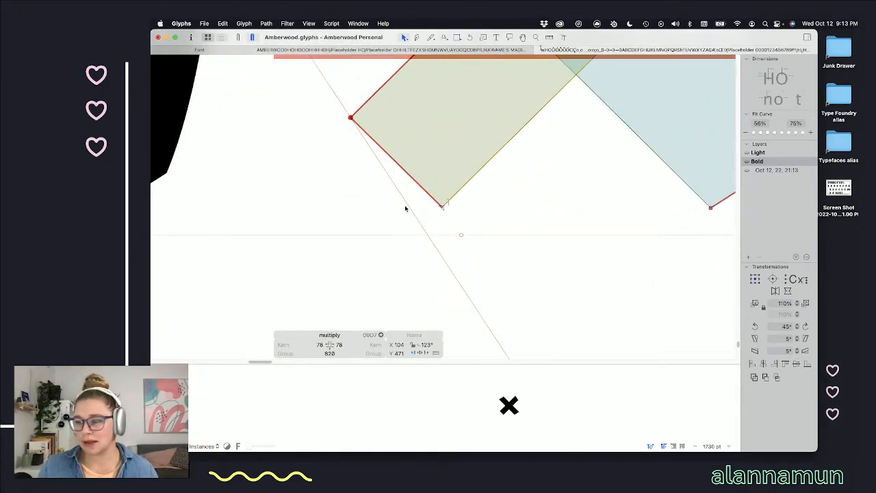
click(442, 208)
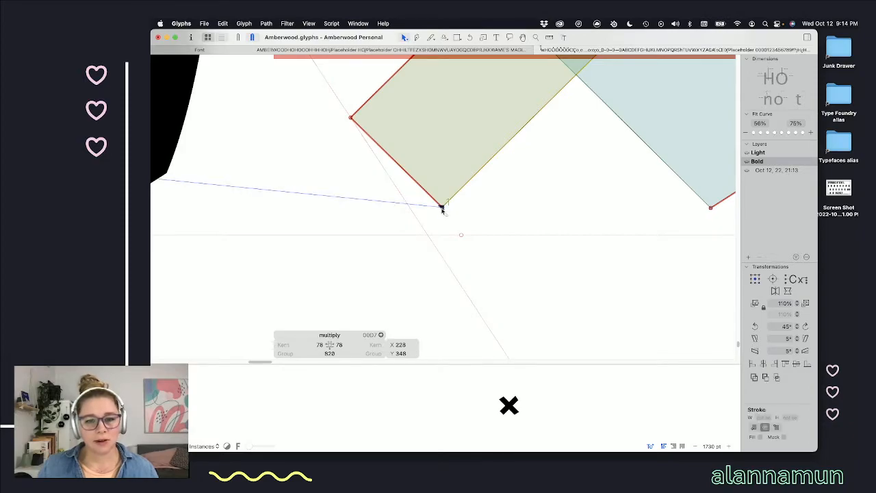
drag(442, 208, 422, 225)
scroll(496, 214, down, 1)
scroll(496, 214, down, 8)
- Review the slanted multiply sign in the SPY×FAMILY line and beside the numerals in the math symbols line
key(t)
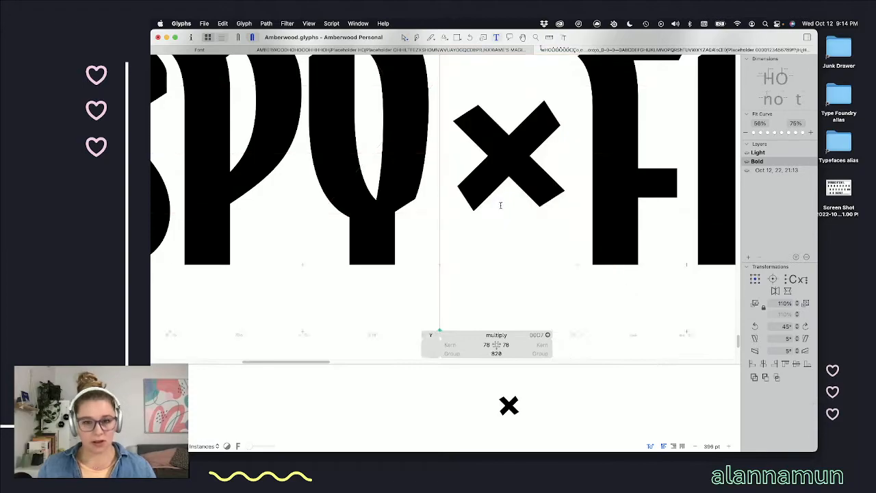
scroll(499, 204, down, 4)
scroll(544, 211, up, 2)
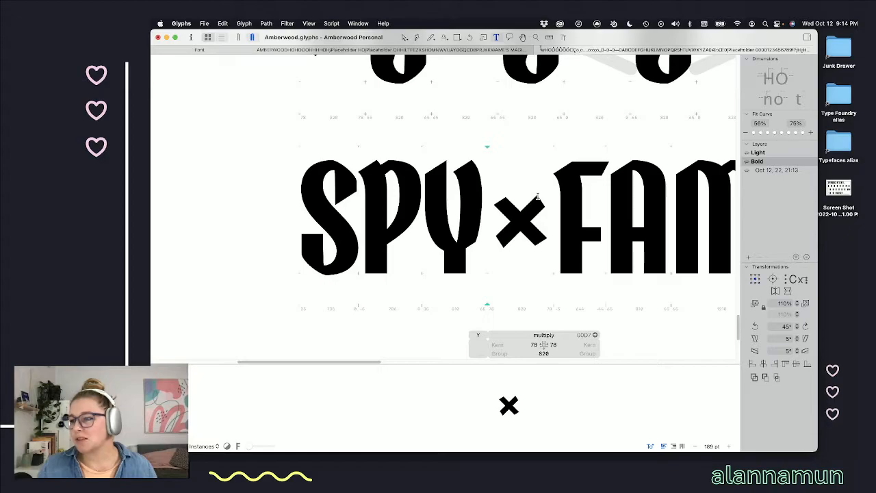
scroll(561, 215, down, 1)
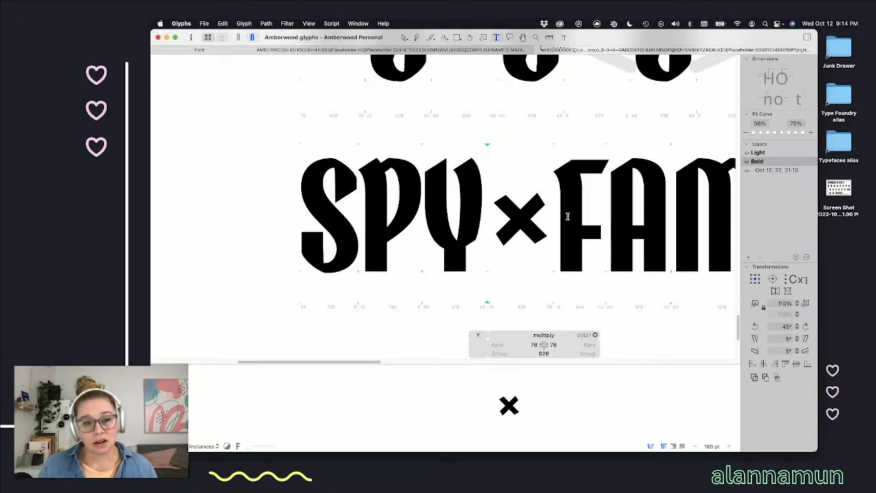
scroll(568, 216, down, 5)
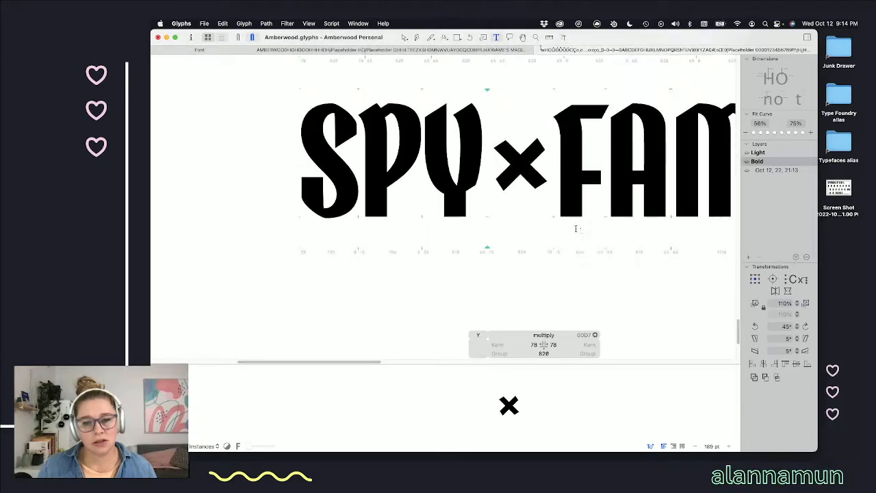
scroll(575, 228, down, 1)
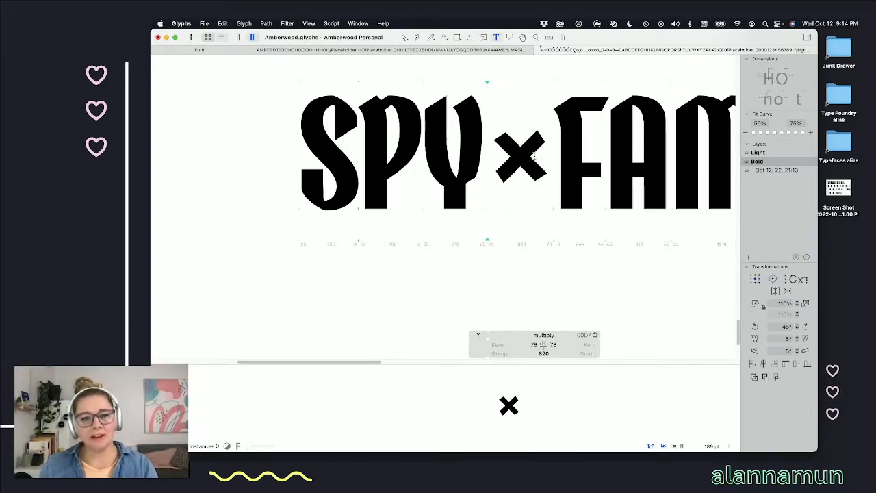
scroll(533, 156, right, 4)
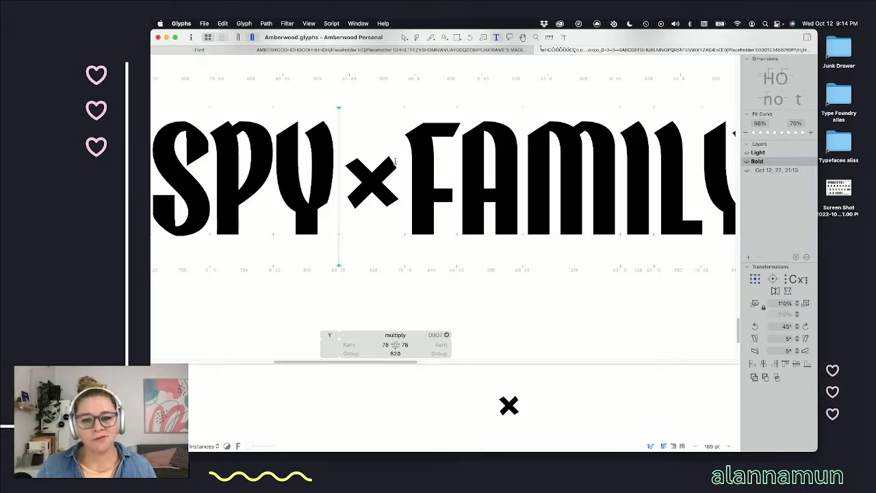
scroll(532, 194, right, 5)
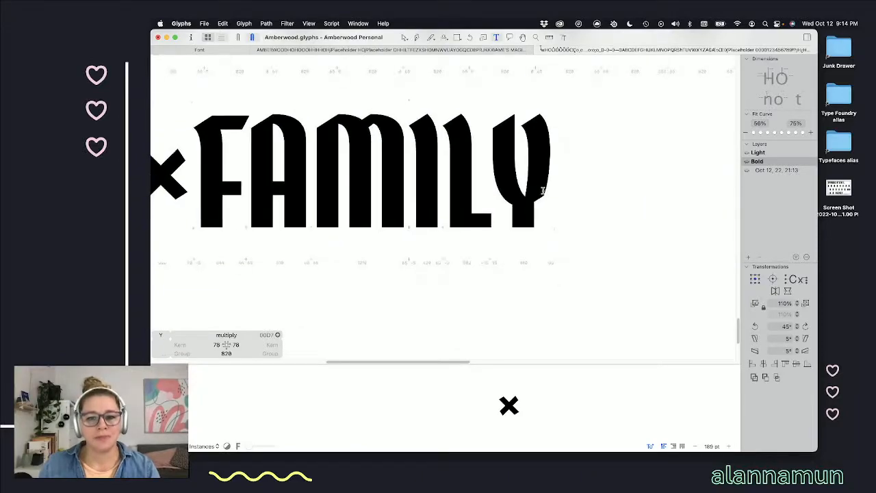
scroll(542, 192, left, 3)
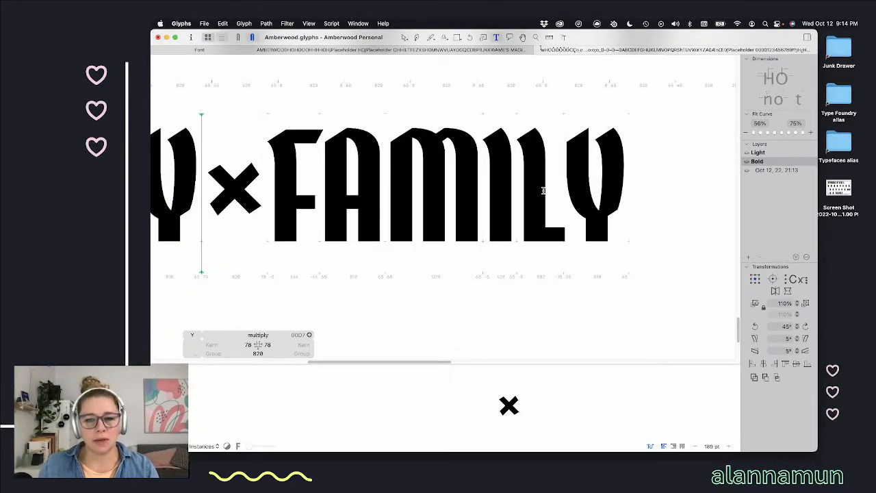
scroll(542, 190, up, 5)
scroll(543, 190, left, 3)
scroll(543, 190, down, 6)
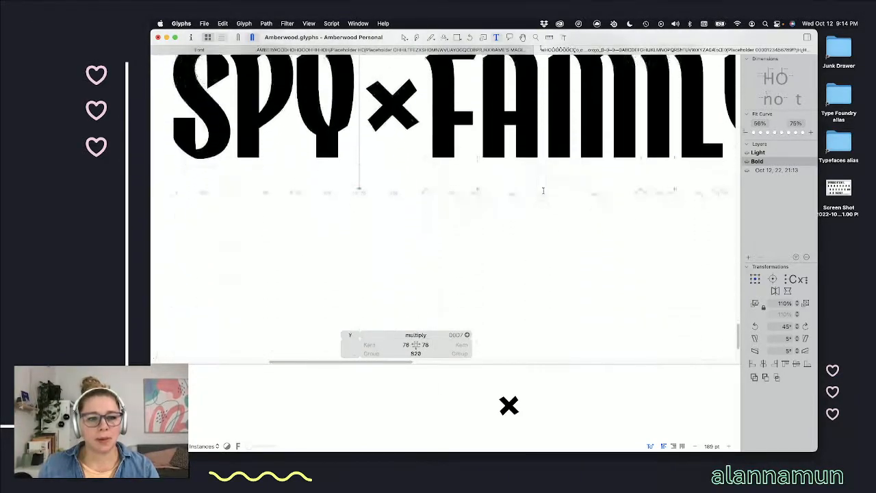
scroll(542, 190, up, 5)
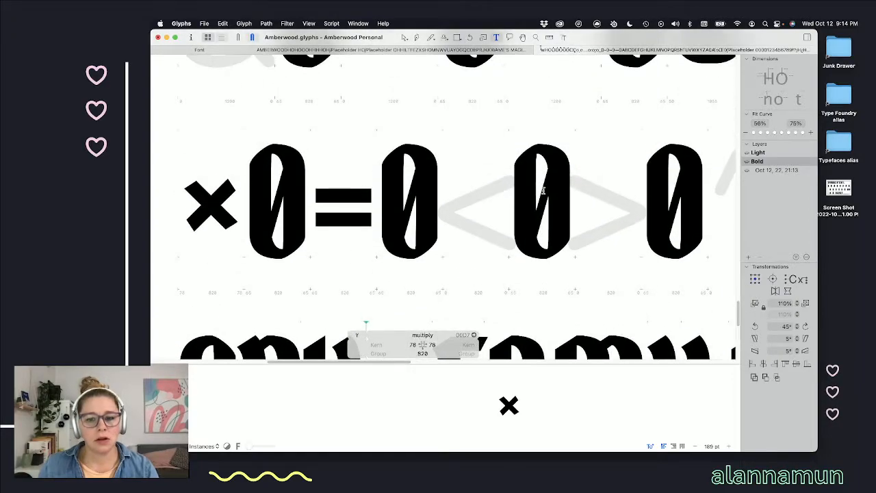
- Add a Z at the end of the SPY×FAMILY line and copy the Z's top bar in its Bold master
scroll(543, 190, down, 5)
click(648, 260)
text(Z)
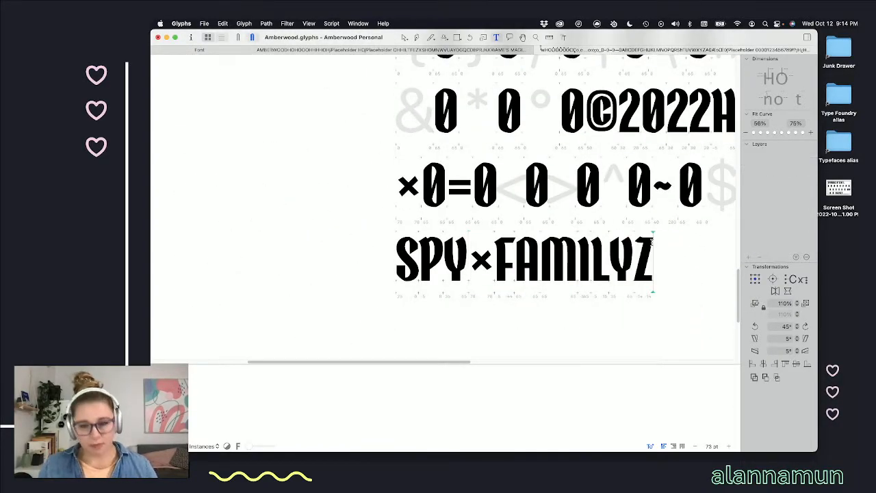
scroll(646, 245, up, 5)
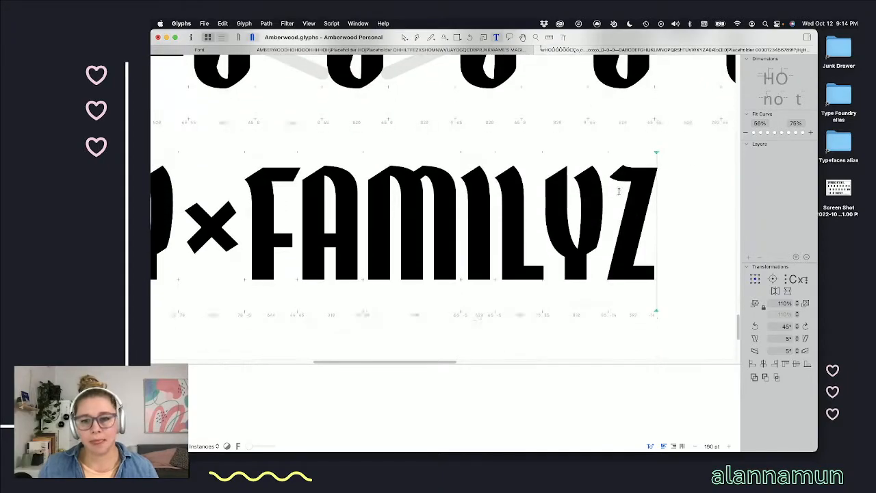
click(626, 181)
key(Escape)
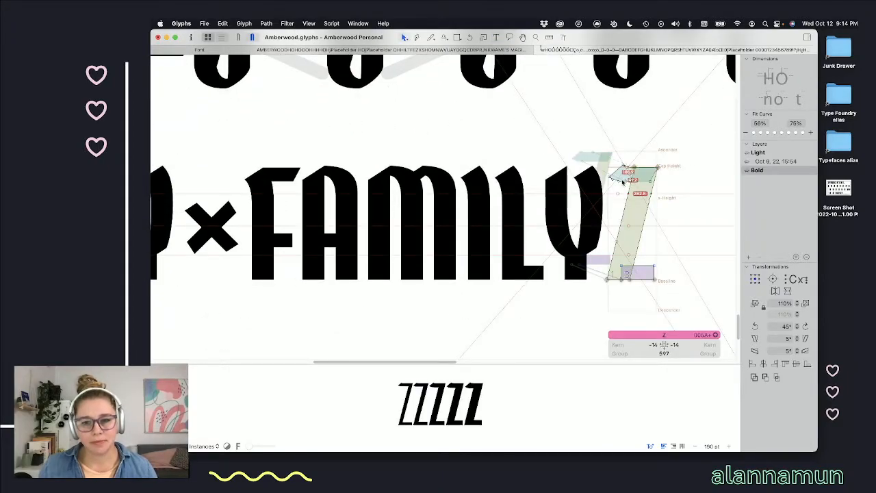
click(623, 181)
scroll(628, 183, left, 3)
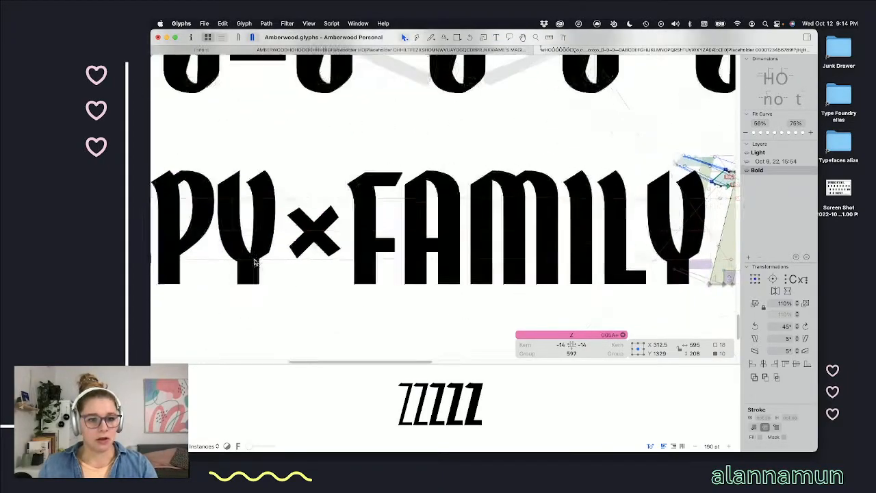
- Paste the Z's top bar into the multiply glyph and move it down over the cross's upper arms
double_click(320, 237)
key(super+v)
scroll(324, 220, up, 2)
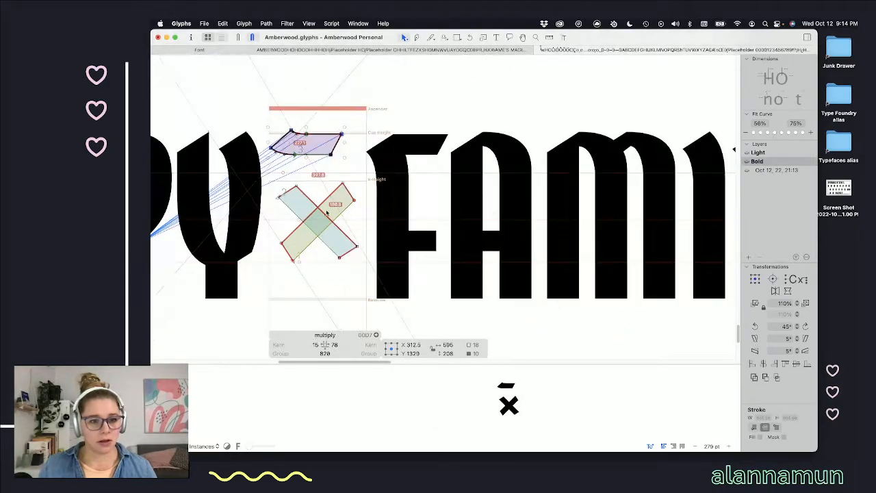
drag(339, 142, 342, 200)
key(space)
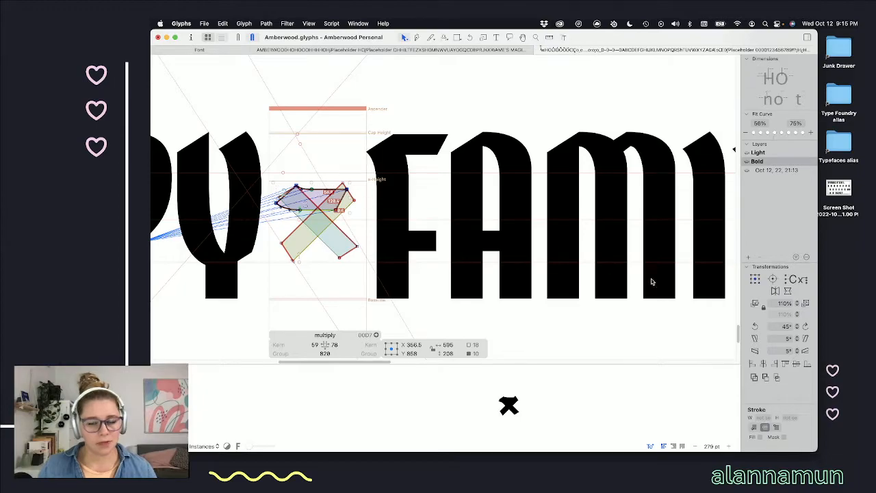
- Rotate the pasted bar 45° clockwise and lay it along the falling bar's upper half, centred at X 323, Y 739
click(805, 328)
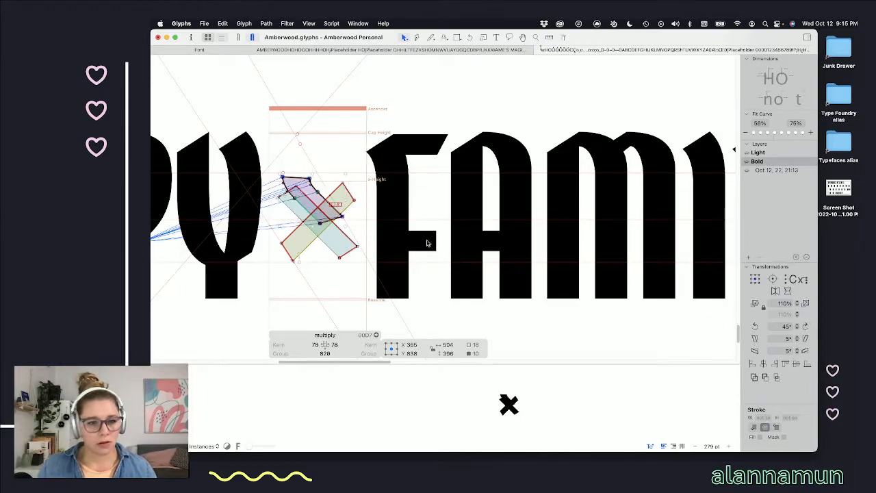
scroll(328, 224, up, 5)
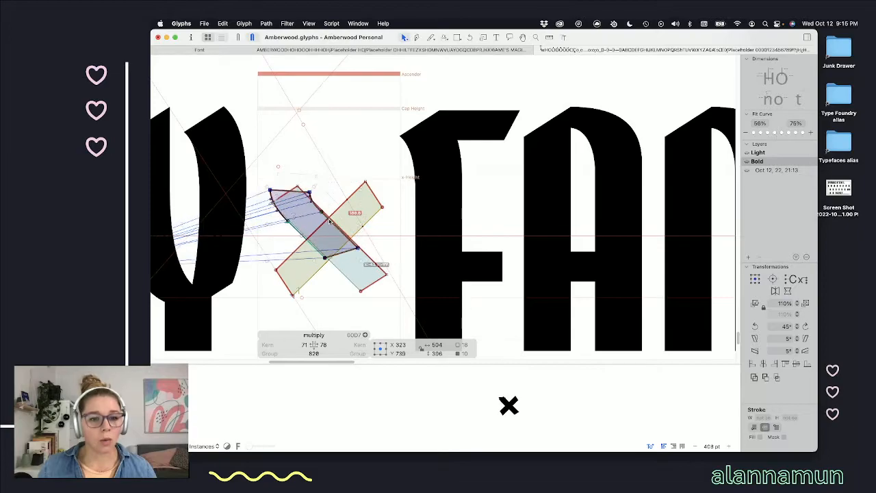
click(377, 254)
scroll(377, 255, up, 8)
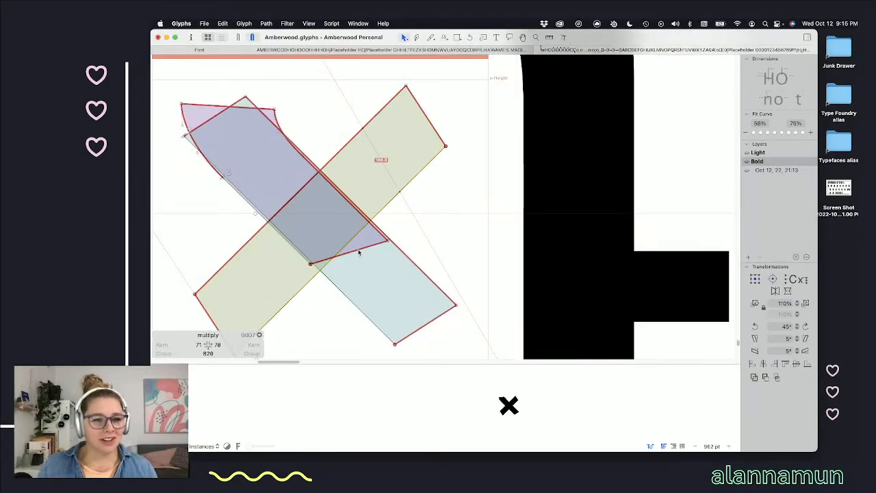
- Shift the curved stroke onto the straight falling diagonal of the multiply glyph so their long edges line up
click(359, 253)
drag(359, 253, 360, 249)
key(Left)
key(Left)
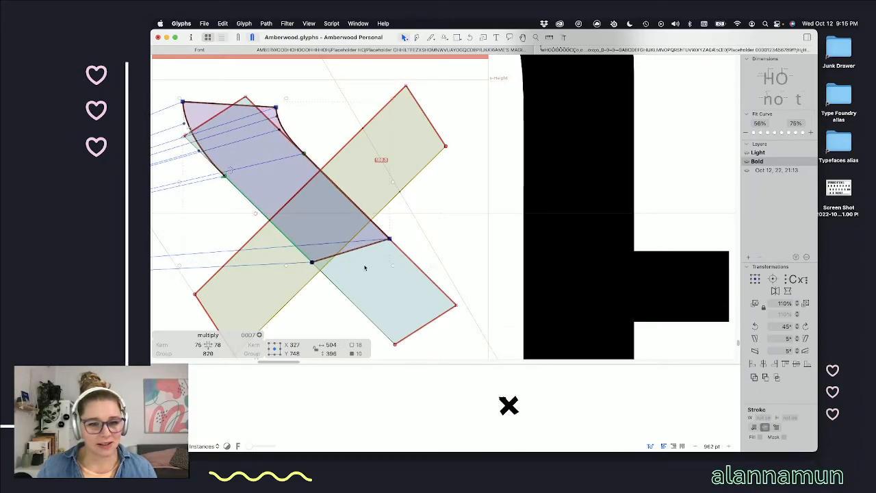
- Extend the curved stroke's lower end to the end of the straight falling diagonal, and delete that old diagonal
click(361, 252)
click(356, 252)
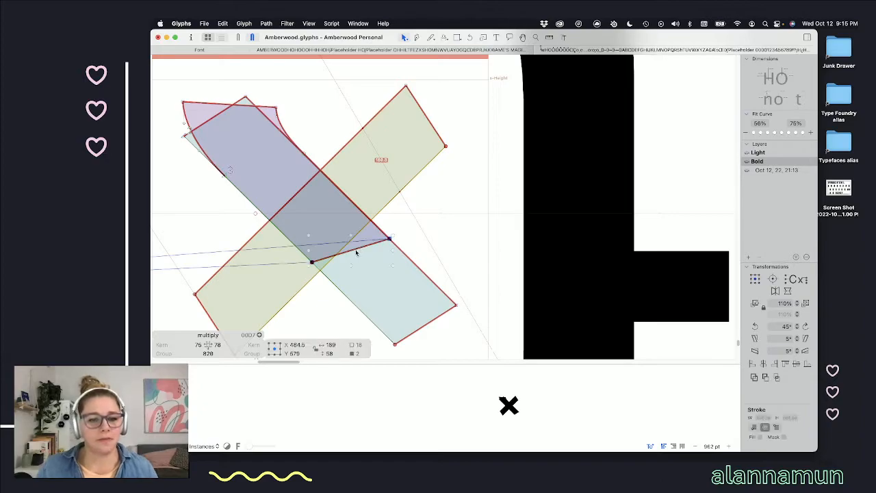
drag(355, 252, 423, 318)
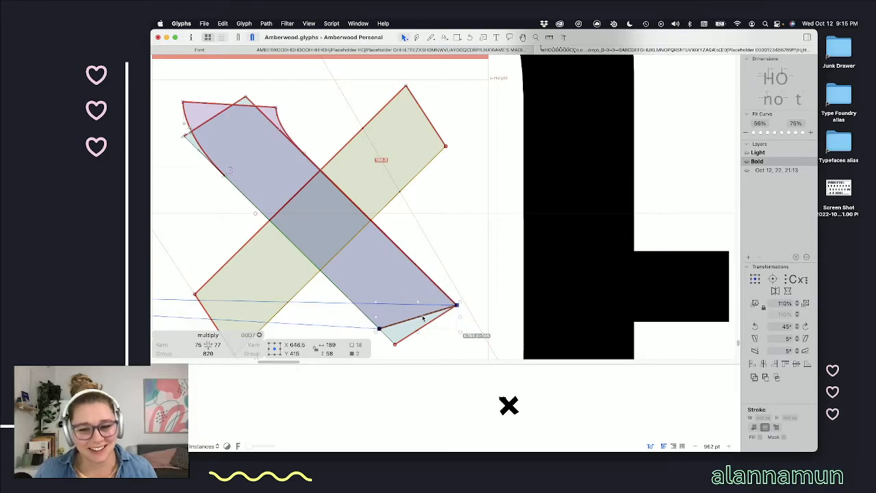
click(446, 324)
scroll(420, 319, down, 5)
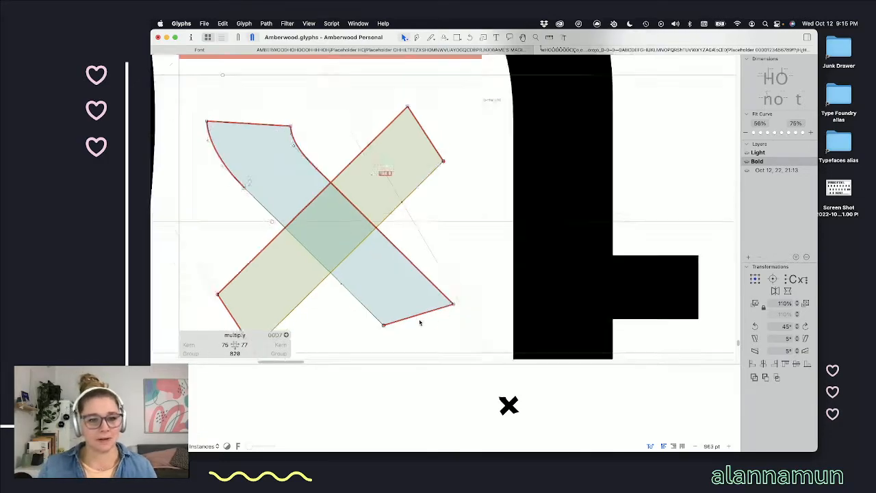
- Reshape the multiply glyph's rising diagonal by shifting its upper long edge so both ends have a shallow slant
key(space)
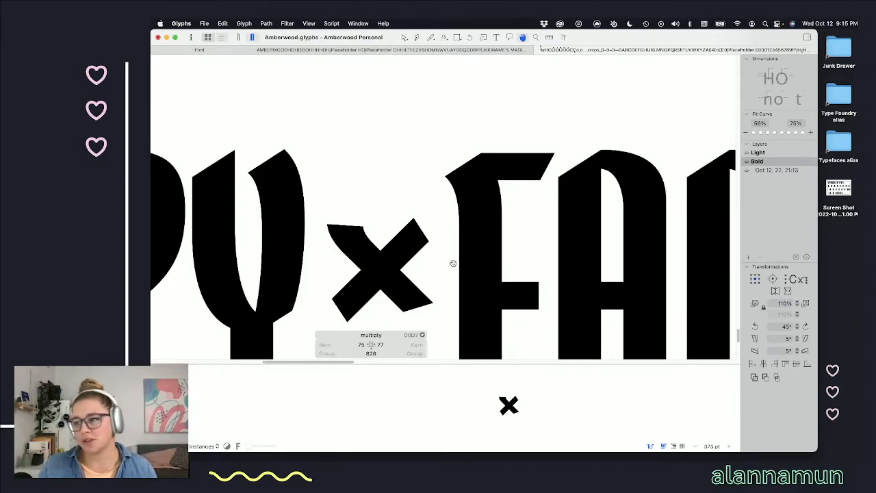
scroll(384, 246, down, 3)
key(space)
scroll(387, 242, down, 2)
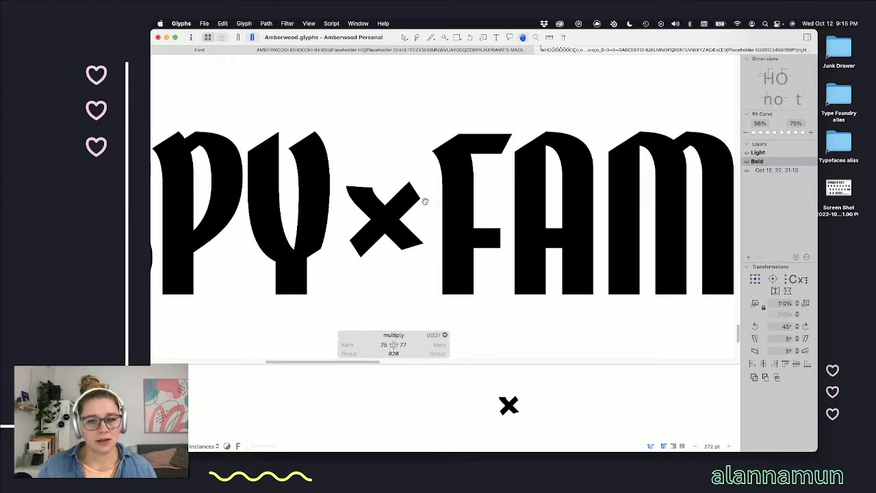
scroll(430, 200, up, 5)
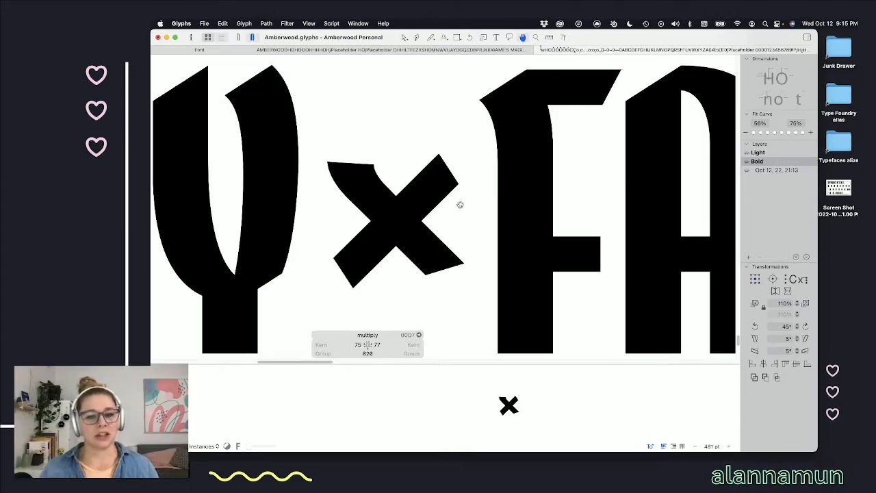
key(v)
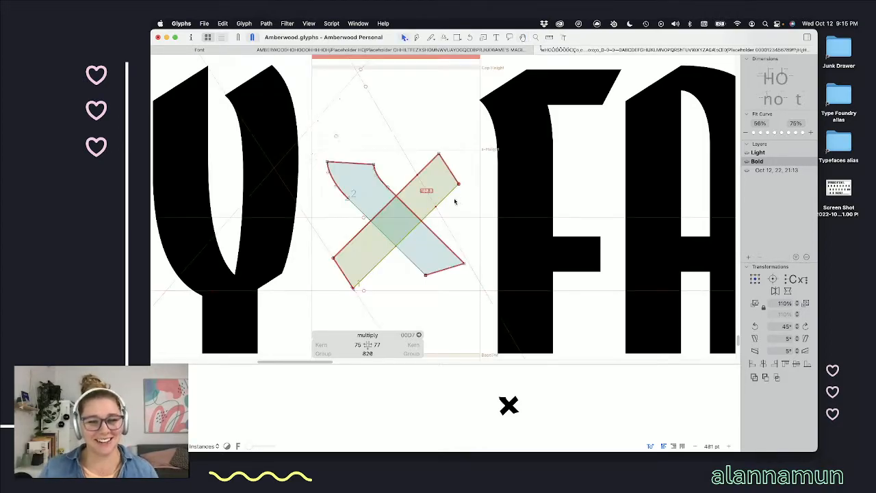
click(418, 176)
mouse_move(419, 176)
mouse_down()
mouse_move(427, 215)
mouse_move(437, 195)
mouse_up()
key(space)
key(space)
- Thicken the multiply glyph's rising diagonal by moving its two long edges outward
scroll(477, 194, down, 8)
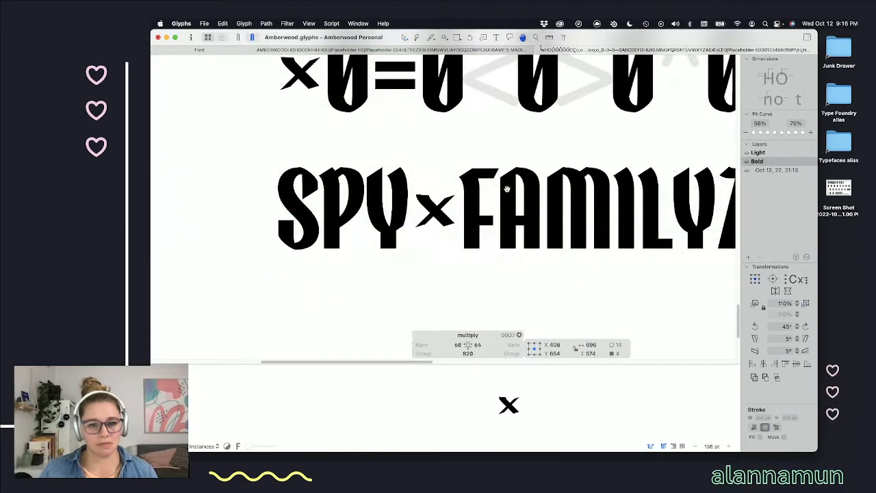
scroll(506, 188, up, 3)
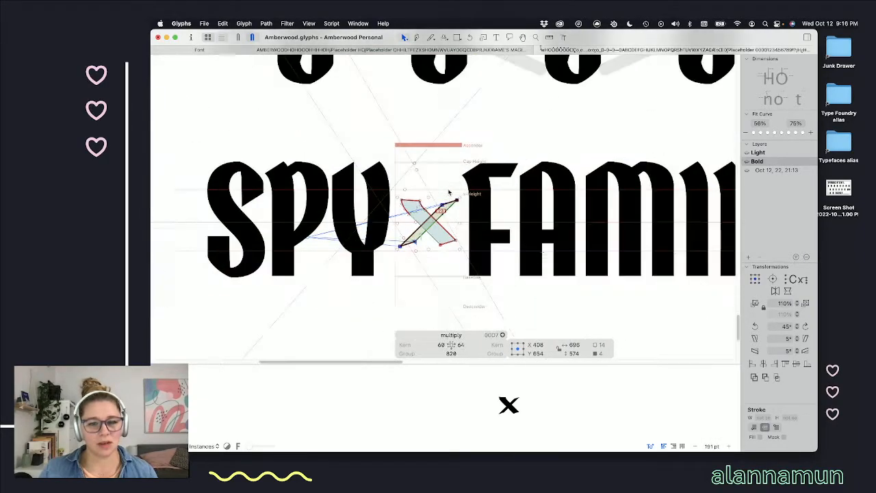
scroll(449, 193, down, 5)
key(space)
scroll(460, 189, up, 3)
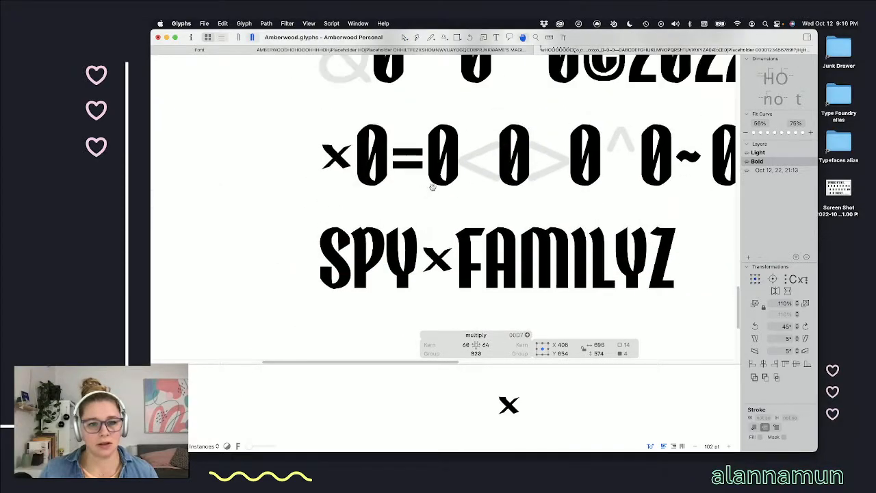
scroll(442, 260, up, 12)
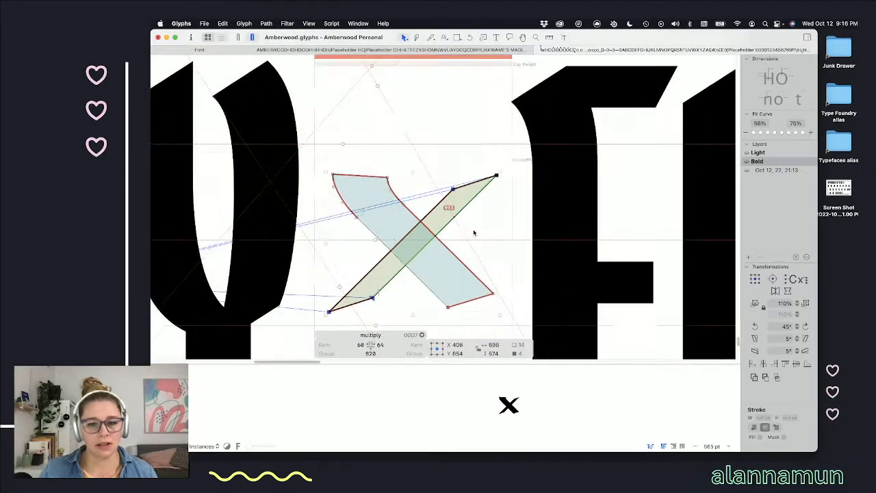
click(473, 234)
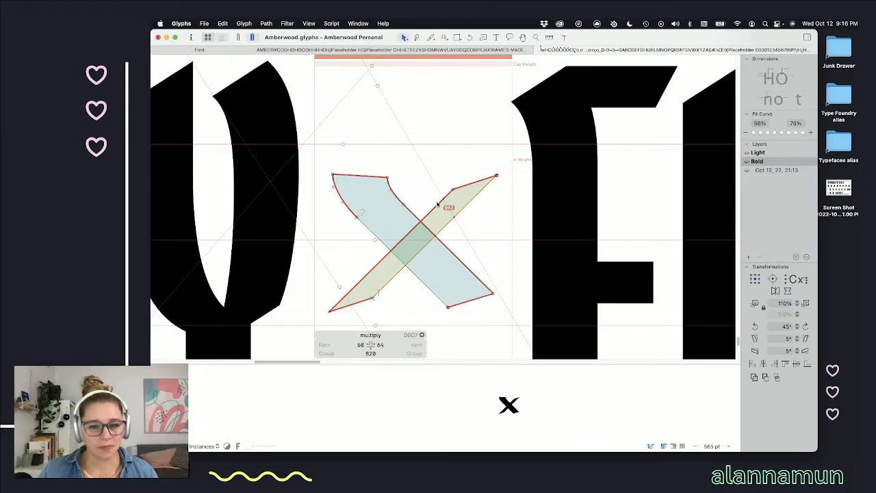
drag(437, 205, 425, 206)
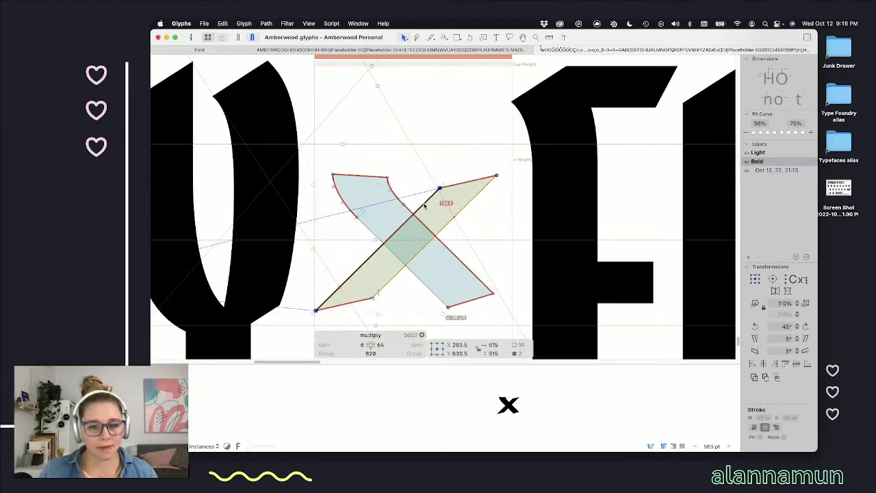
shift+click(462, 209)
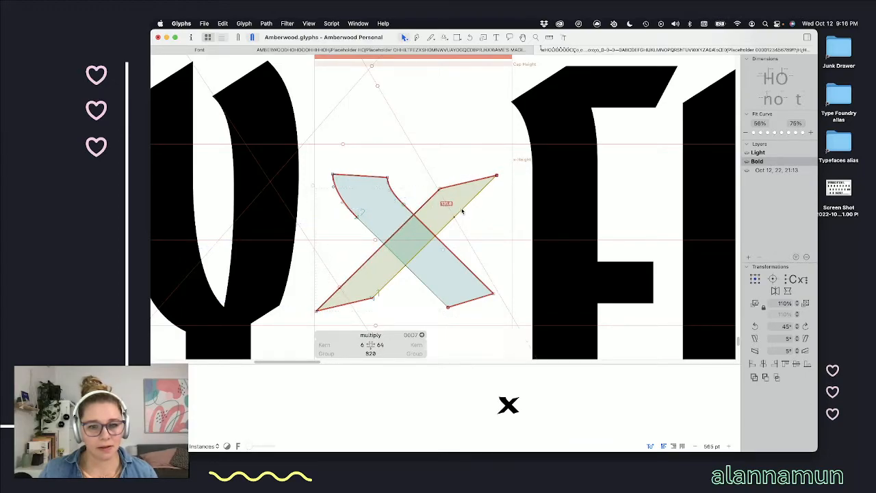
click(465, 211)
drag(464, 211, 471, 210)
click(518, 254)
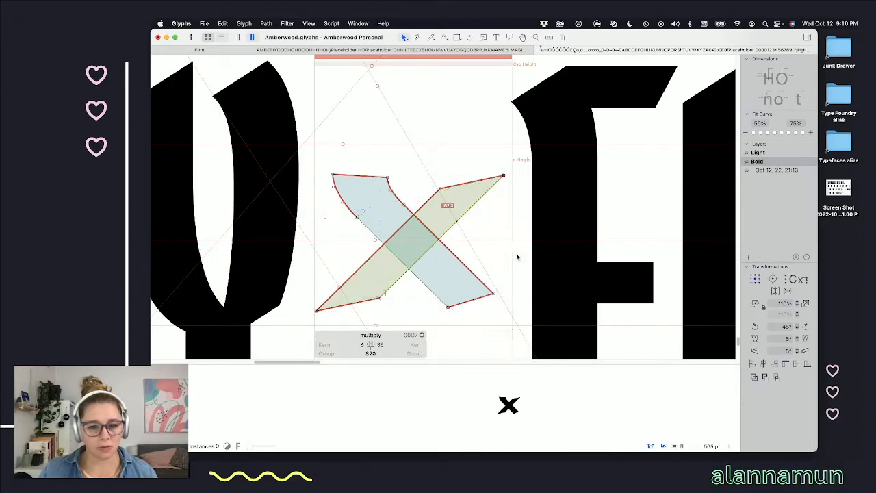
- Compare the Bold multiply glyph with its "Oct 12, 22, 21:13" backup layer in the SPY×FAMILYZ sample line
scroll(491, 264, down, 3)
scroll(492, 263, down, 4)
key(space)
scroll(495, 253, up, 2)
scroll(494, 254, down, 7)
scroll(493, 254, down, 10)
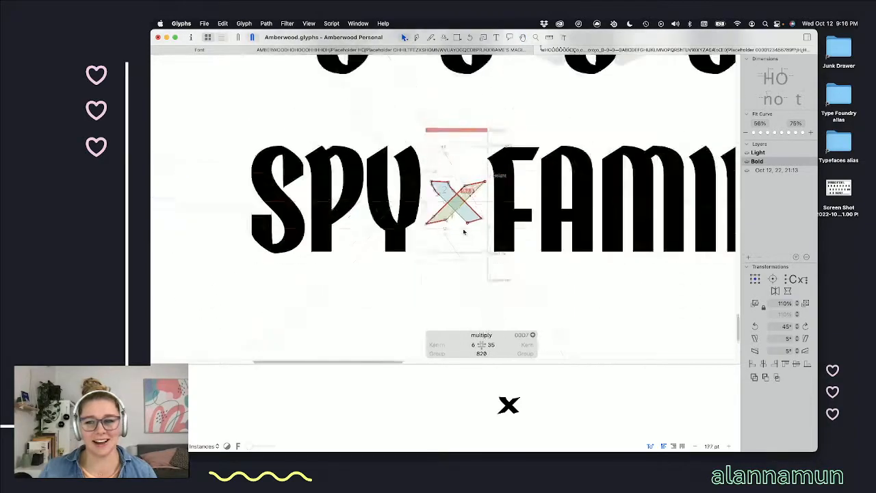
click(783, 169)
key(space)
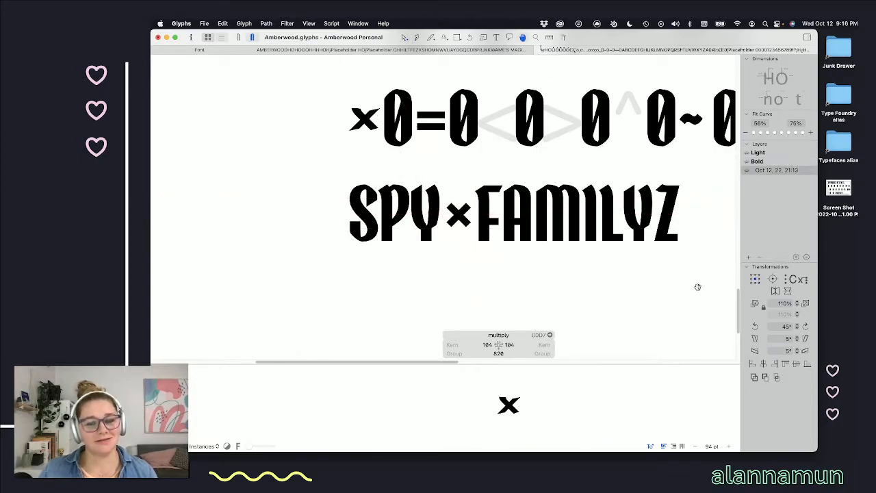
click(758, 162)
key(space)
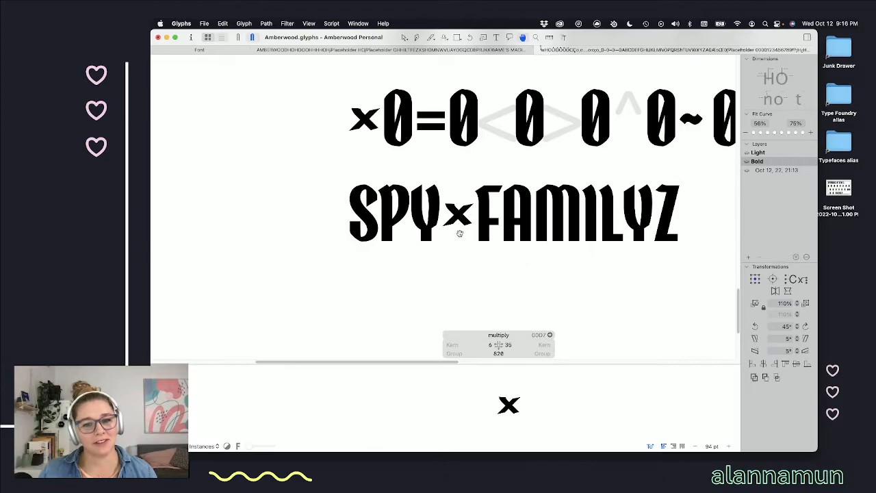
- Replace the multiply glyph's rising diagonal with a horizontally mirrored copy of the curved falling diagonal
scroll(457, 229, up, 5)
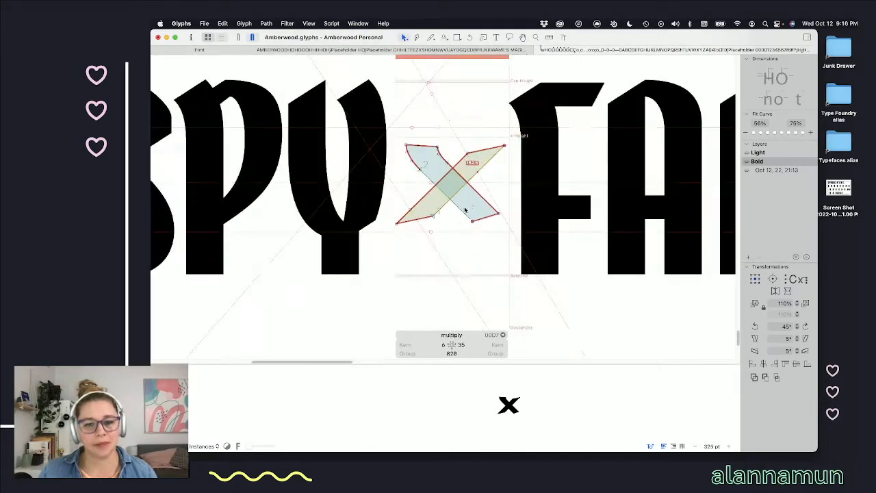
click(474, 212)
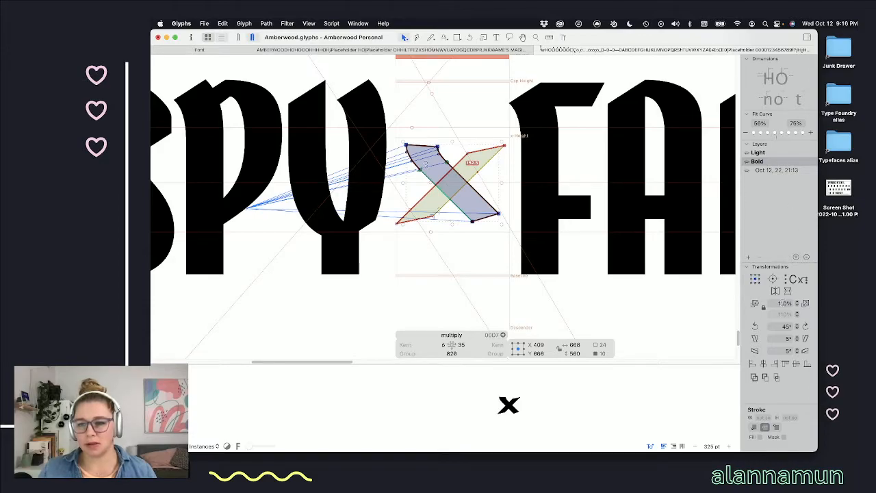
click(787, 291)
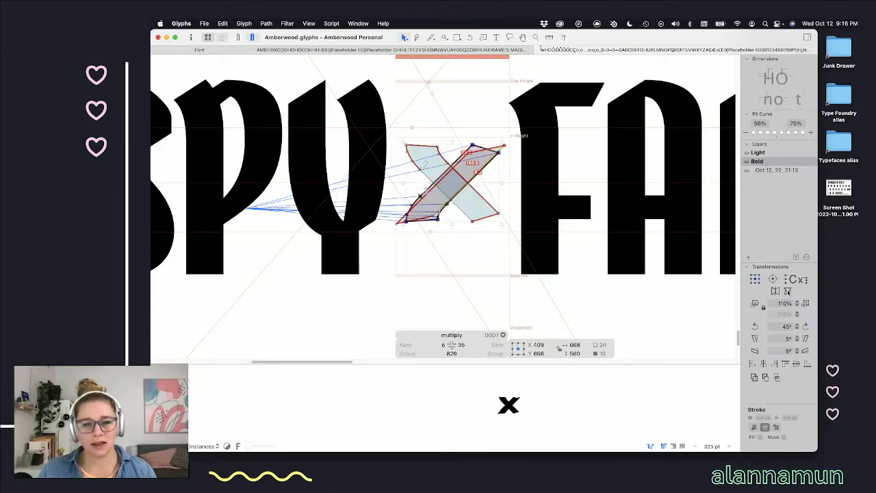
click(775, 291)
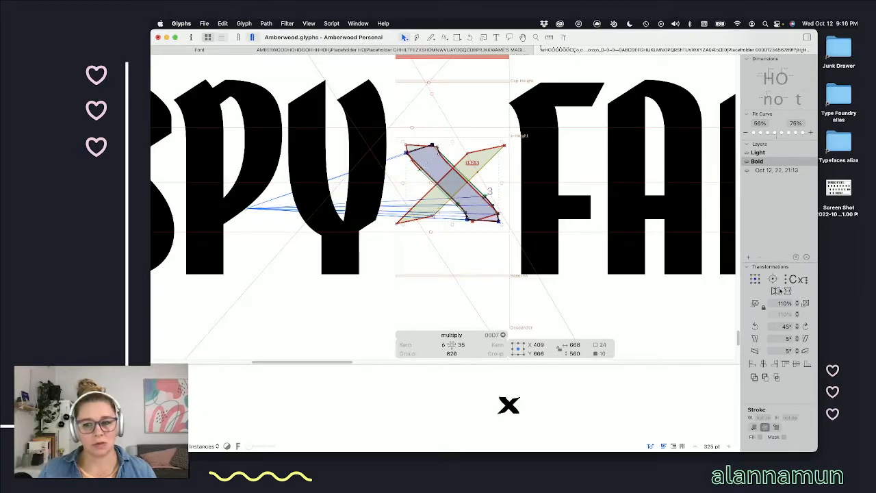
click(778, 291)
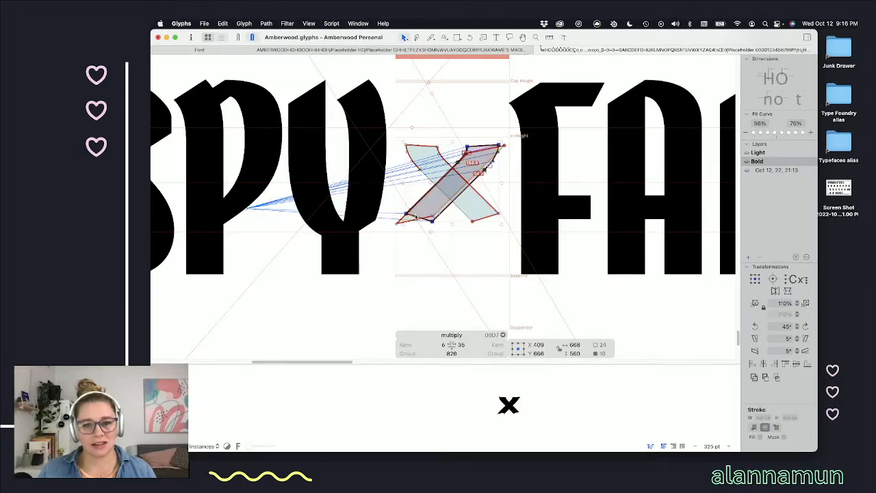
key(Escape)
key(space)
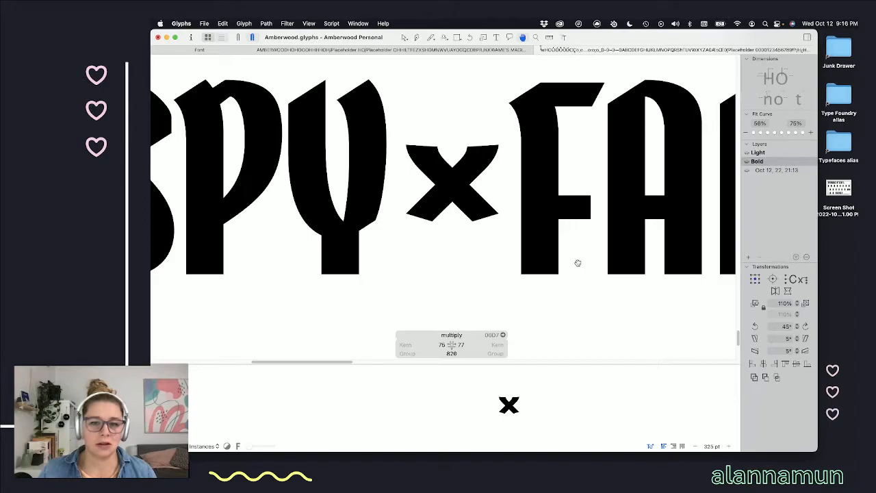
- Flatten the multiply glyph's feet by moving the outer lower nodes outward and down to X 21, Y 386 and X 796, Y 391
scroll(420, 230, up, 3)
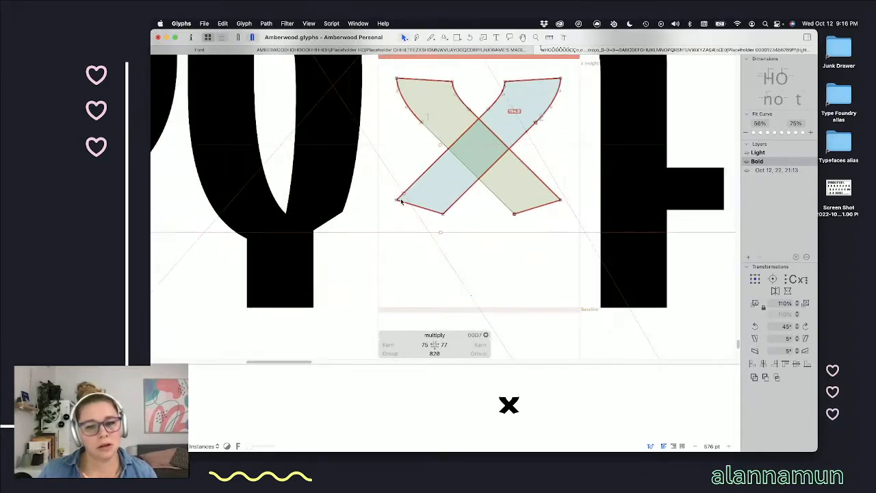
click(397, 200)
drag(397, 199, 384, 215)
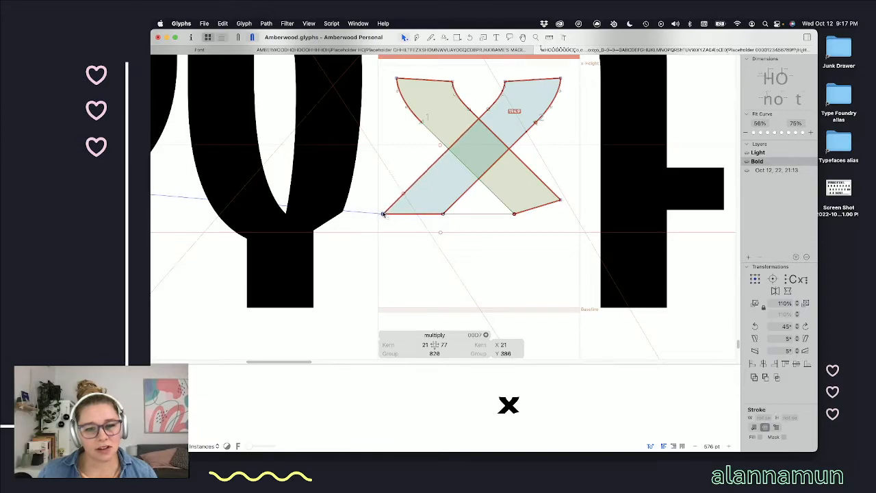
click(560, 200)
drag(560, 200, 574, 213)
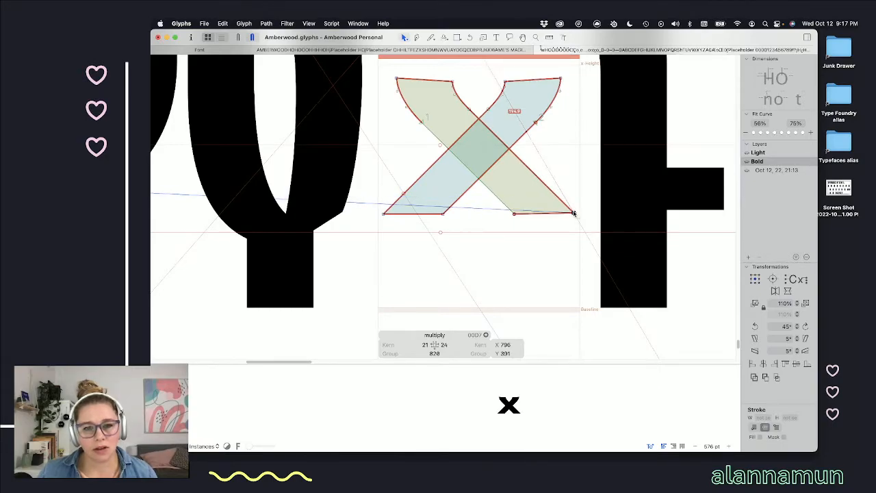
- Check the flat-footed multiply glyph at small size in the sample lines with the zeros and SPY×FAMILYZ
key(space)
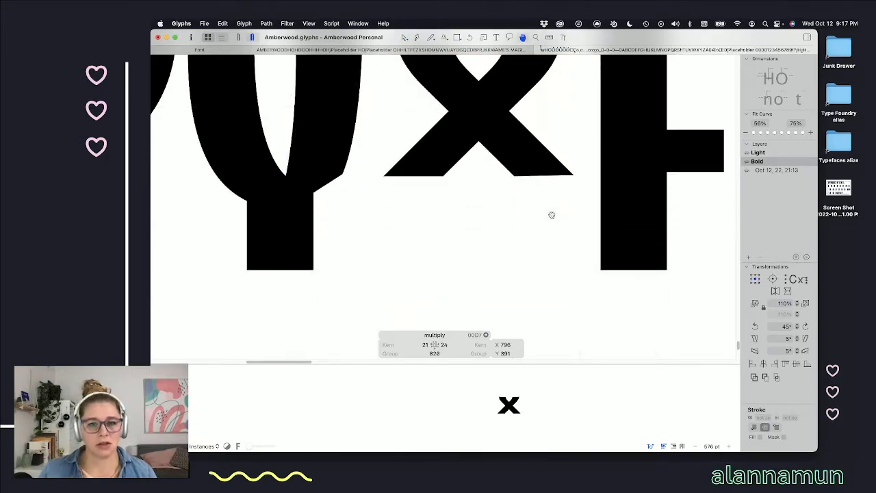
scroll(516, 226, down, 5)
key(space)
scroll(507, 226, down, 3)
scroll(606, 215, up, 3)
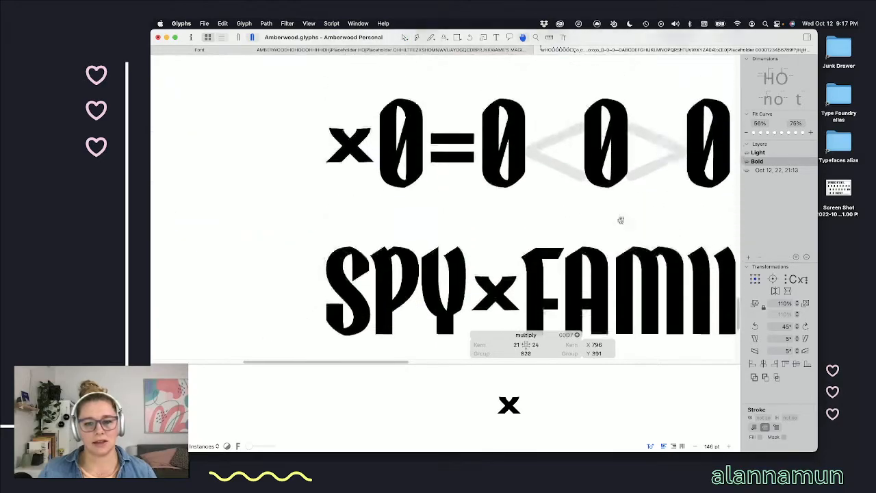
scroll(611, 251, down, 2)
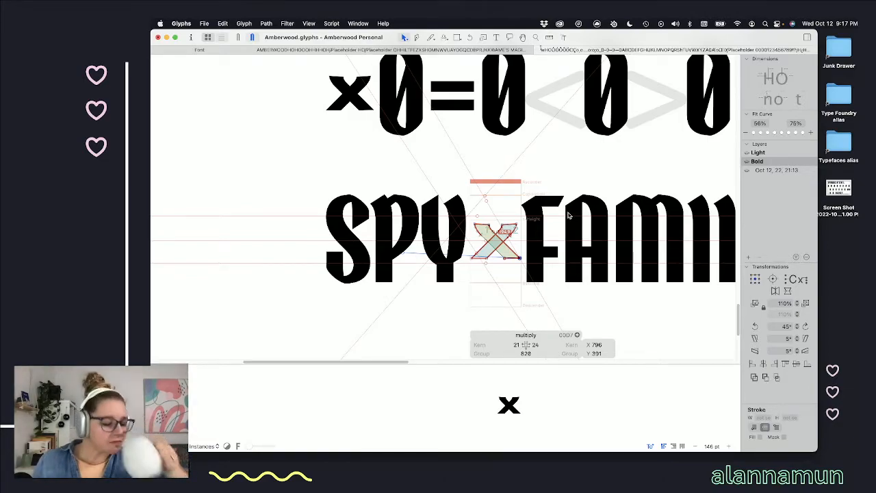
scroll(568, 217, down, 5)
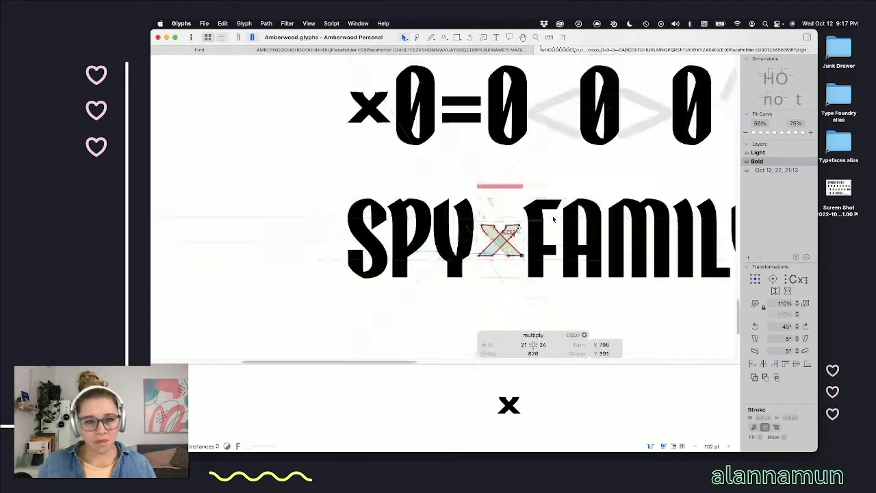
- Open the plus glyph in the math symbols line for editing
scroll(581, 204, right, 10)
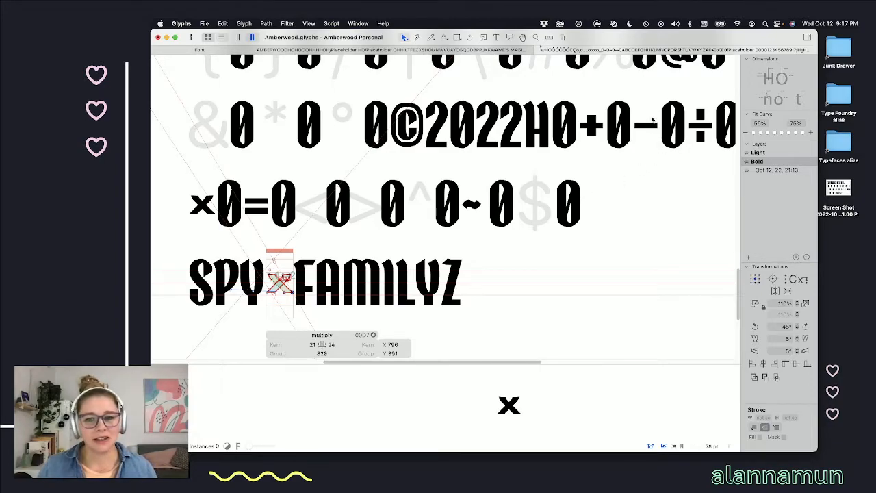
scroll(614, 121, up, 10)
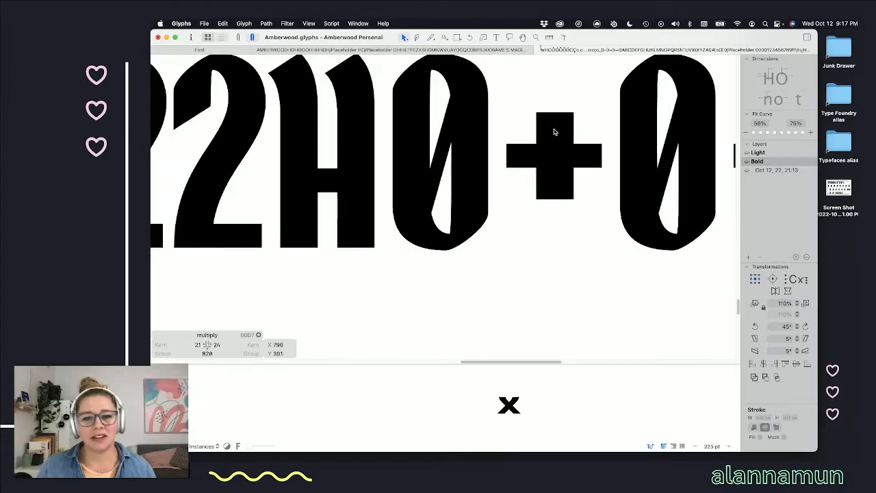
double_click(557, 132)
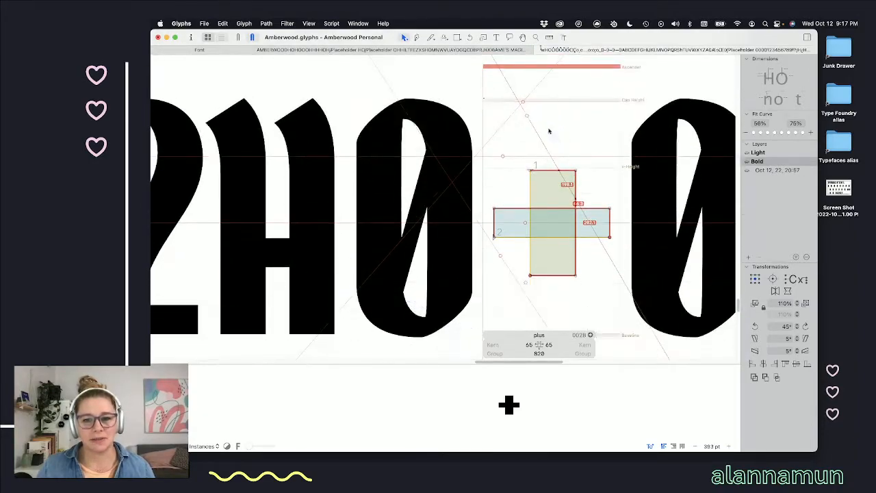
- Turn the two slanted guides perpendicular and place the lower one at 33° through the plus's vertical bar's upper-right corner, X 551, Y 987
click(522, 103)
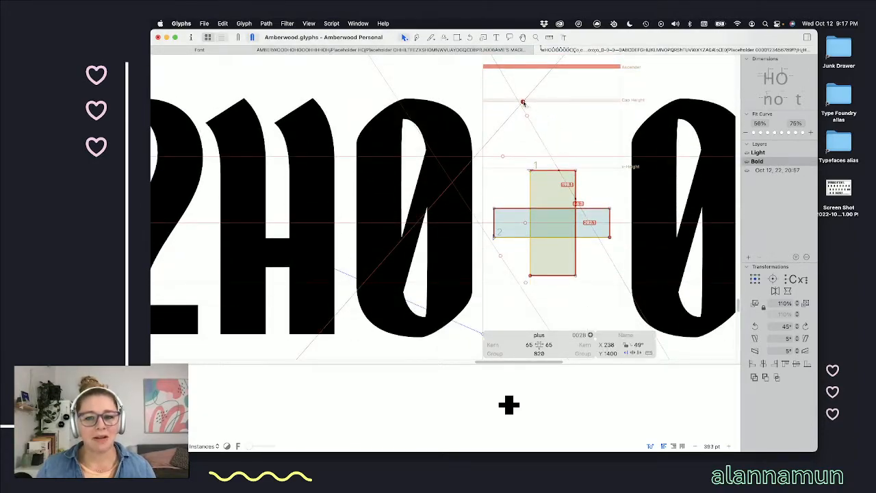
double_click(527, 116)
mouse_move(527, 116)
mouse_down()
mouse_move(485, 110)
mouse_move(307, 119)
mouse_move(306, 106)
mouse_move(426, 130)
mouse_move(531, 137)
mouse_move(527, 129)
mouse_up()
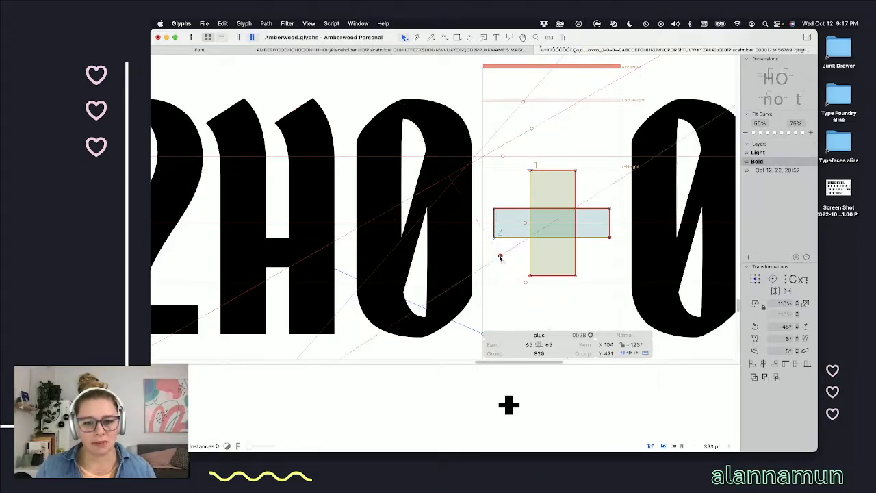
drag(506, 250, 575, 173)
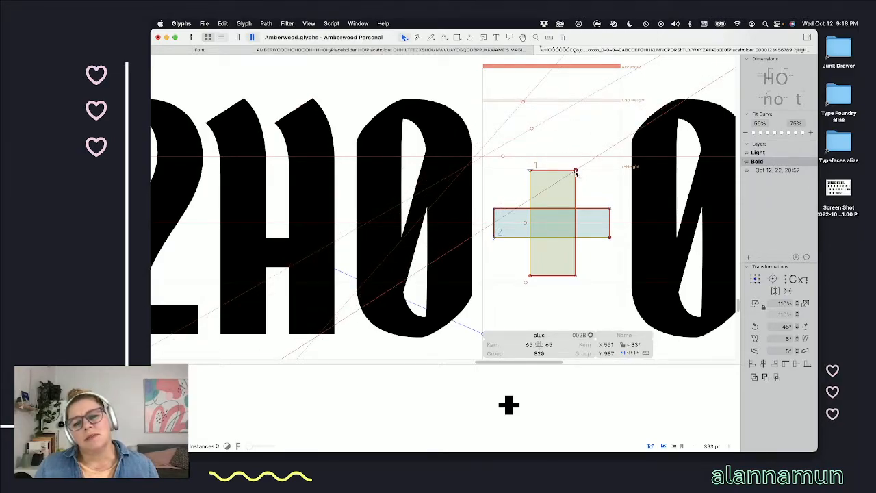
- Slant both ends of the plus's vertical bar to the guide by lowering its two left nodes to centre Y 494.5
click(530, 171)
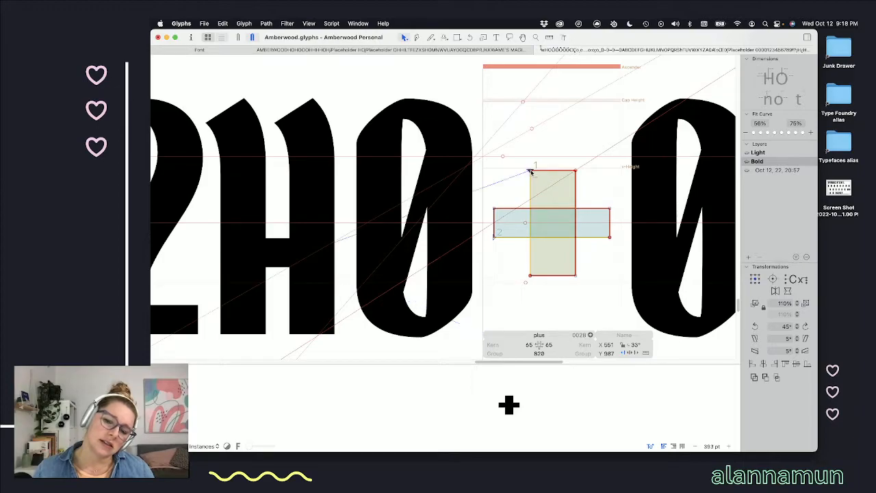
shift+click(529, 276)
drag(529, 276, 530, 306)
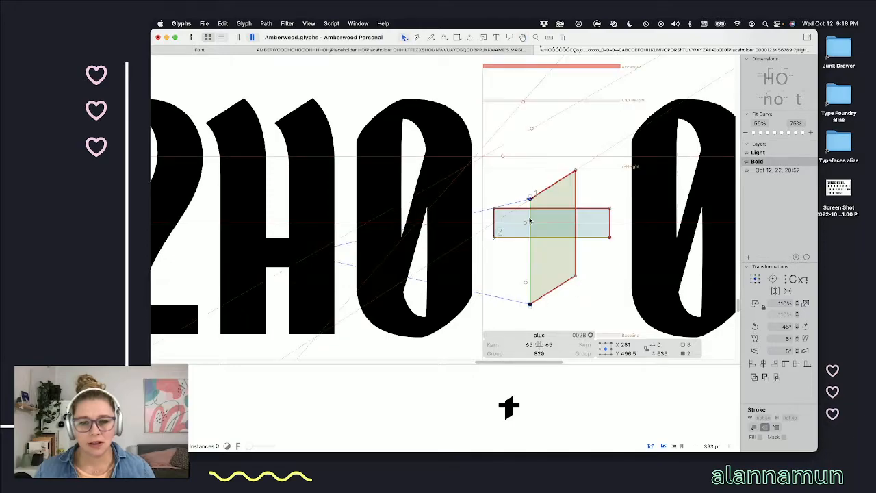
scroll(544, 184, up, 5)
key(Down)
key(Down)
key(Down)
key(Down)
key(Down)
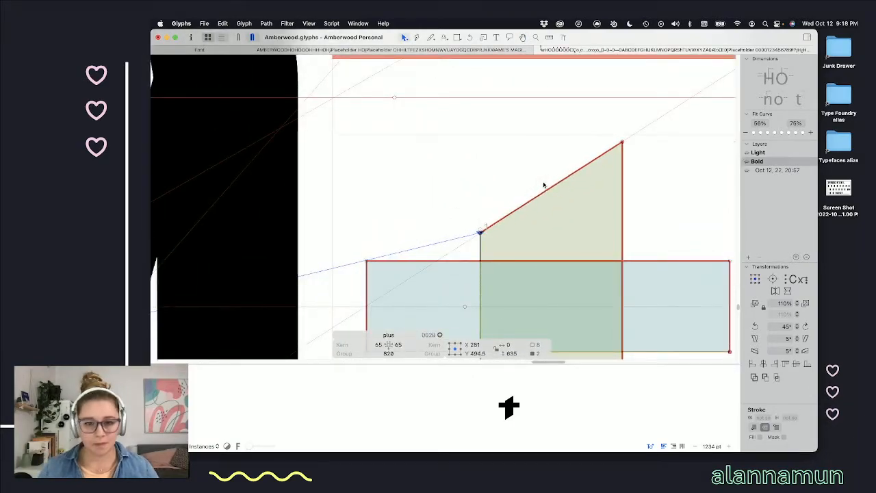
key(Up)
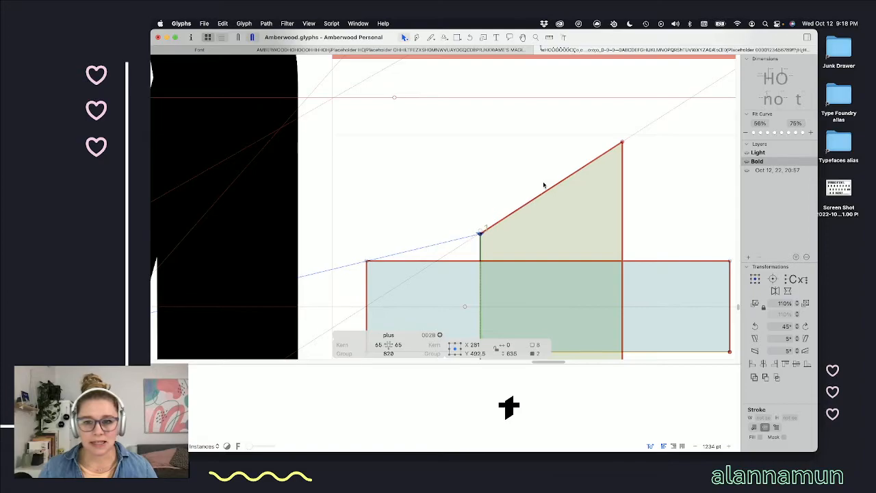
key(Up)
key(Up)
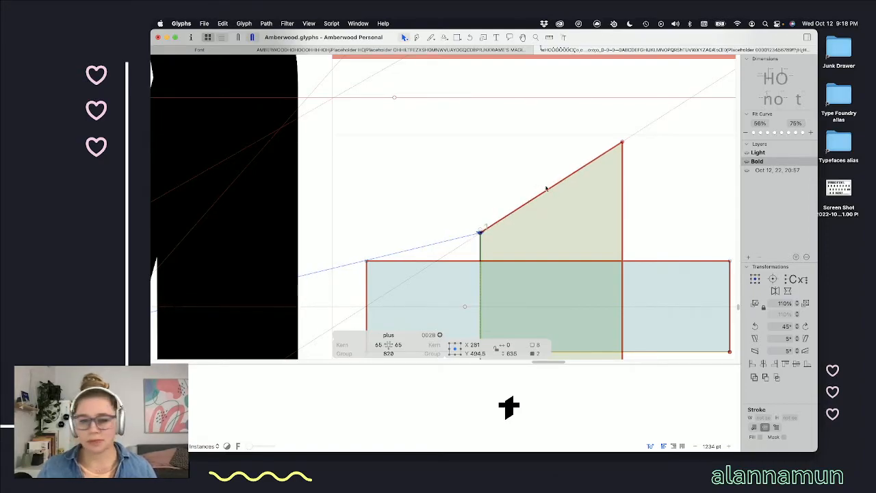
- Raise the whole slanted vertical bar of the plus to centre Y 672 to balance it around the crossbar
scroll(545, 189, down, 5)
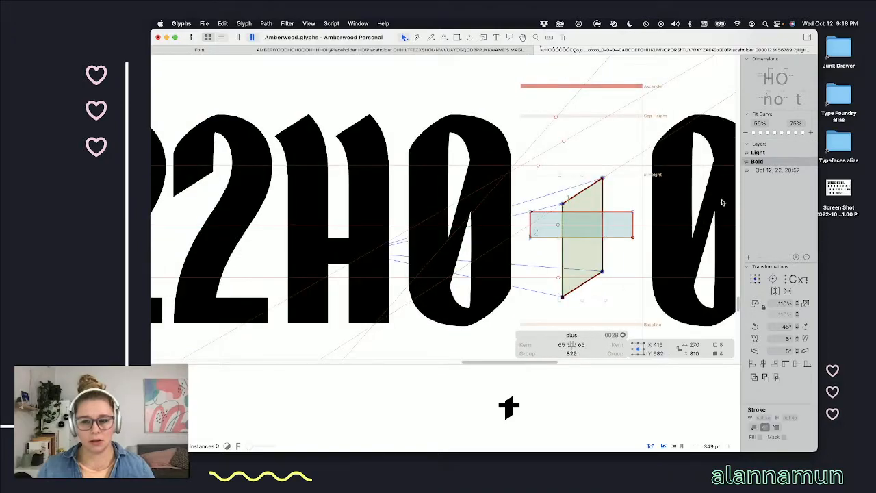
key(shift+Up)
key(shift+Up)
key(shift+Up)
key(shift+Up)
key(shift+Up)
key(shift+Up)
key(shift+Up)
key(shift+Up)
key(shift+Up)
key(shift+Up)
key(shift+Up)
key(shift+Up)
key(shift+Up)
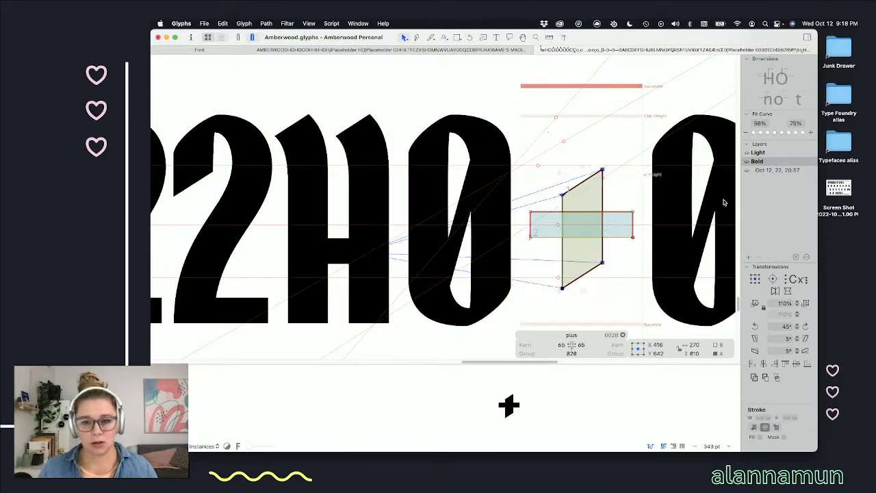
key(space)
key(shift+Down)
key(shift+Down)
key(shift+Down)
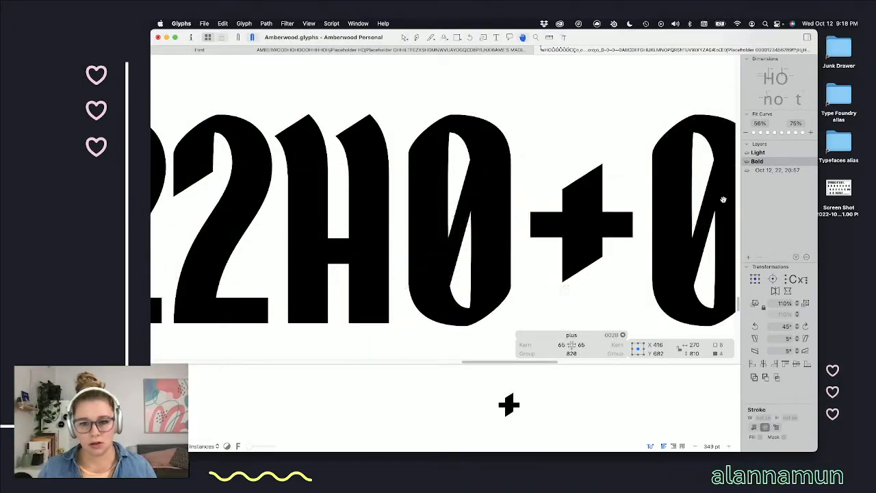
key(shift+Down)
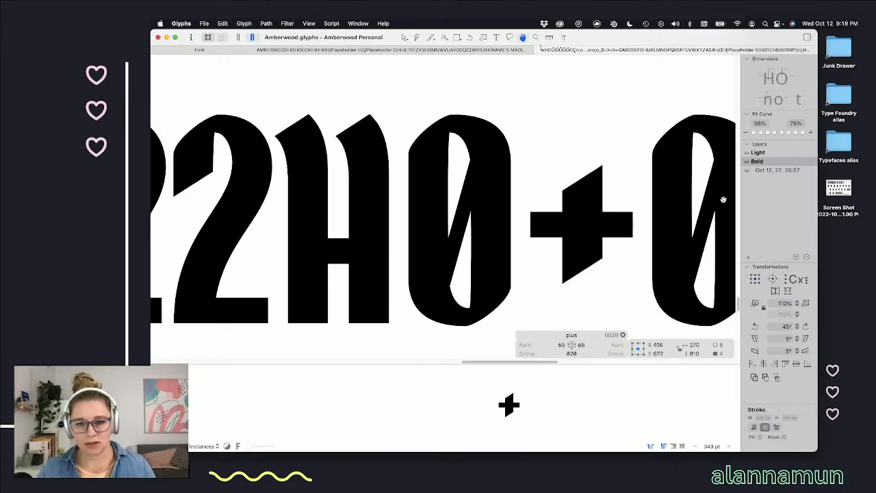
- Compare the slant-ended plus with the other math symbols and the SPY×FAMILYZ sample at small size
scroll(688, 188, down, 5)
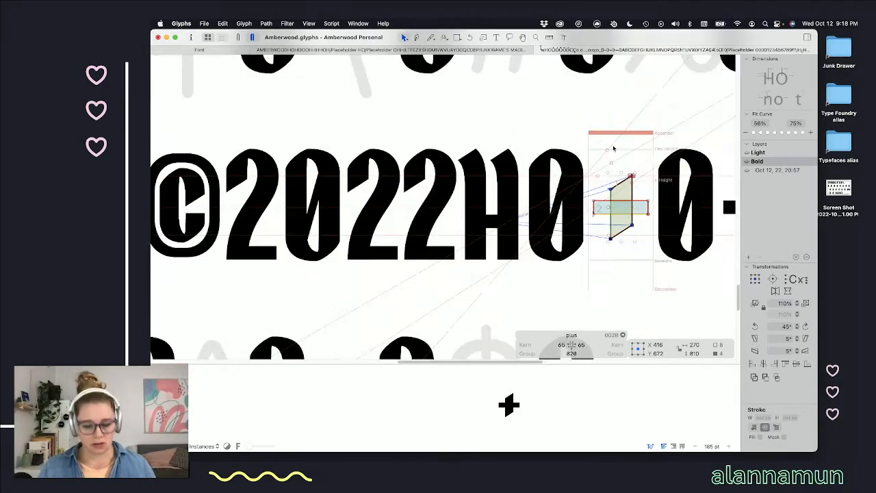
key(t)
scroll(612, 145, down, 5)
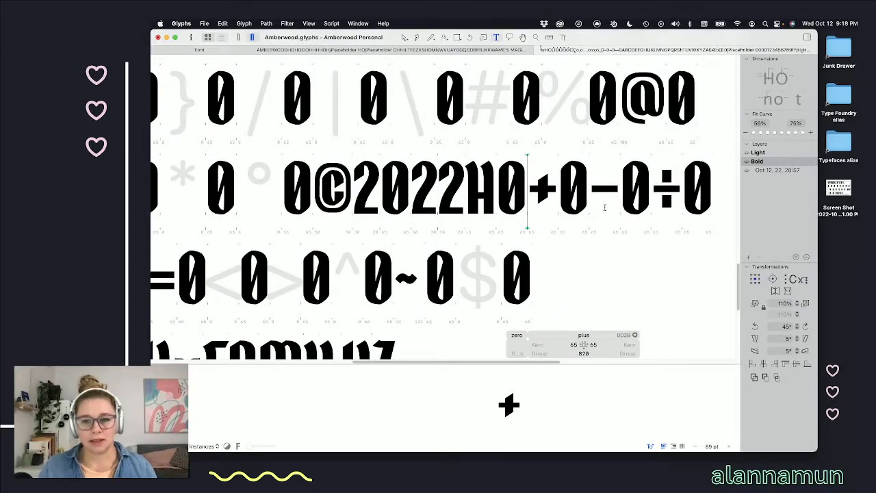
scroll(605, 208, left, 5)
scroll(605, 207, down, 2)
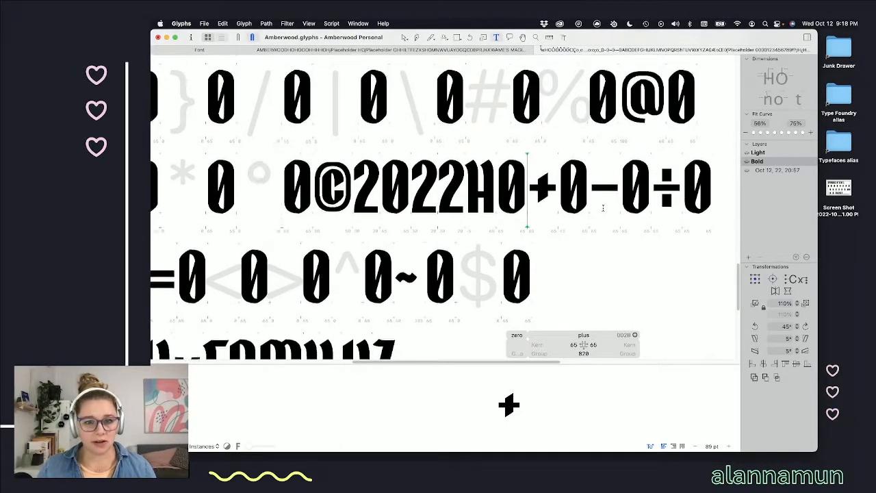
scroll(603, 207, right, 4)
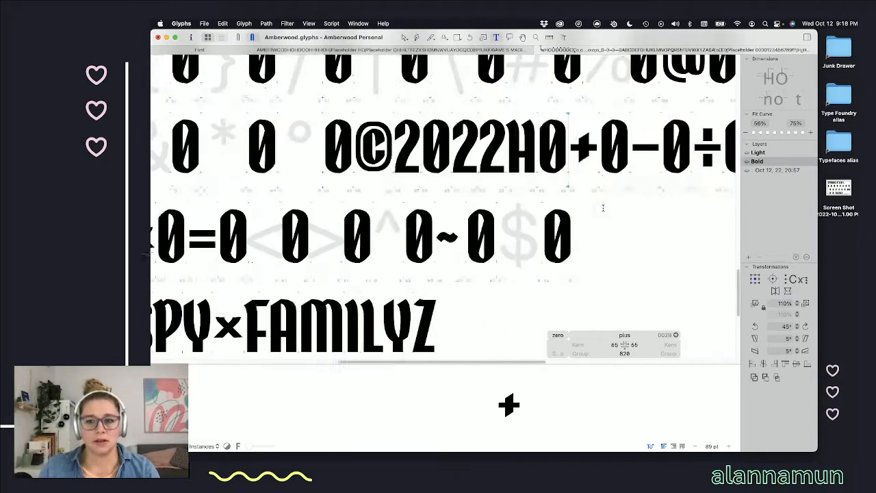
scroll(603, 207, left, 6)
scroll(597, 205, left, 2)
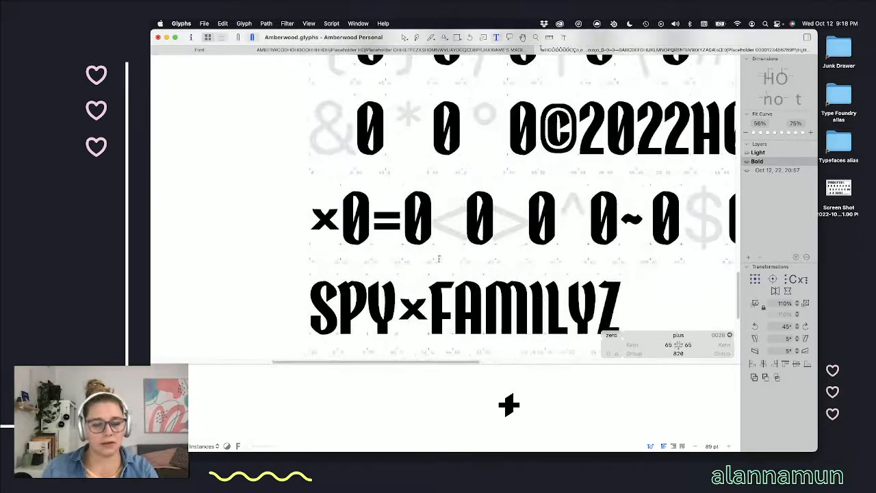
scroll(410, 280, down, 3)
scroll(405, 265, up, 10)
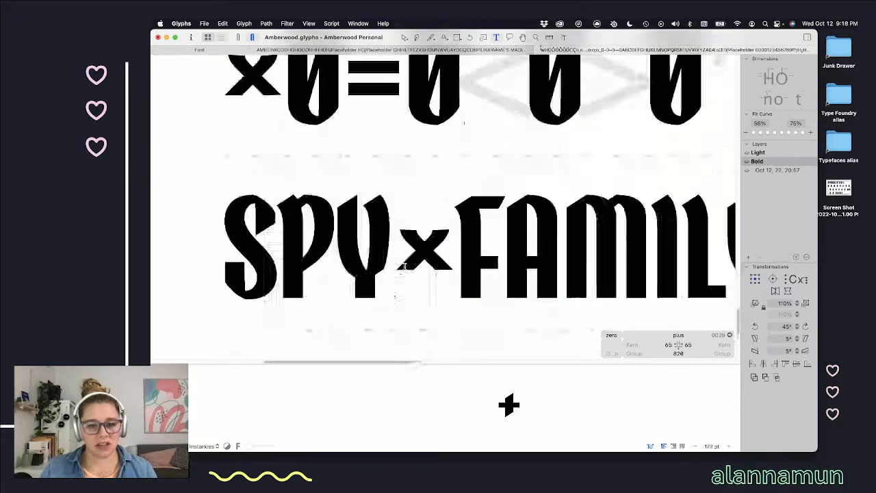
- Narrow the multiply glyph's stance in SPY×FAMILYZ by moving its left foot to centre X 172.5 and its right foot to centre X 645
double_click(398, 236)
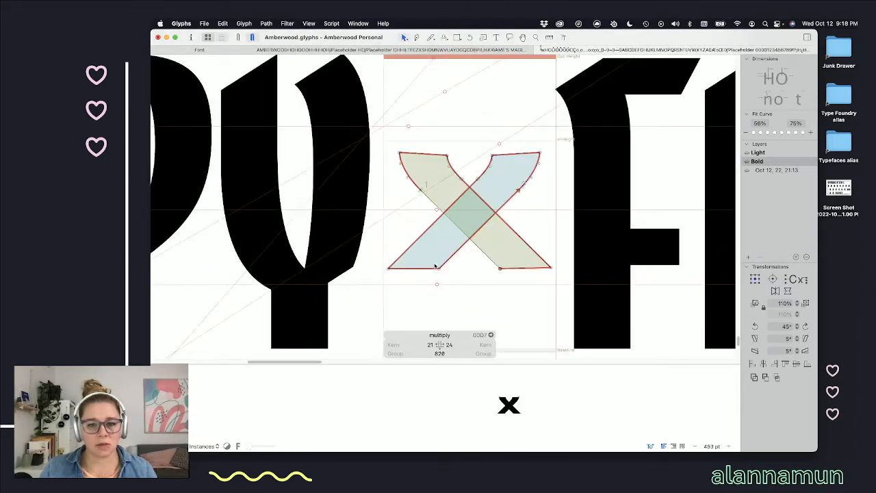
drag(459, 282, 376, 259)
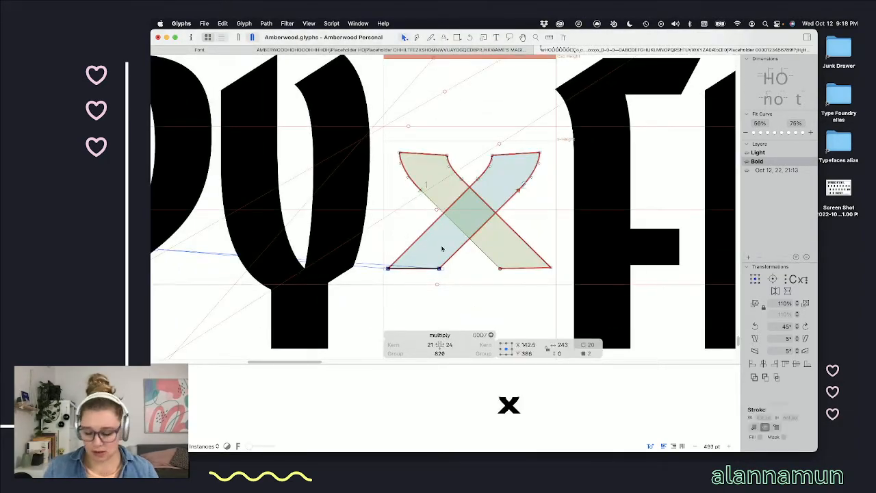
key(shift+Right)
key(shift+Right)
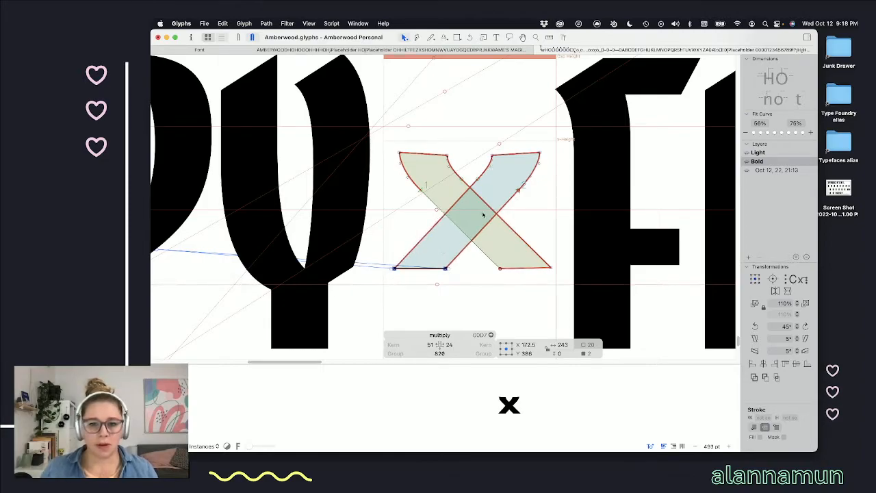
drag(557, 255, 491, 291)
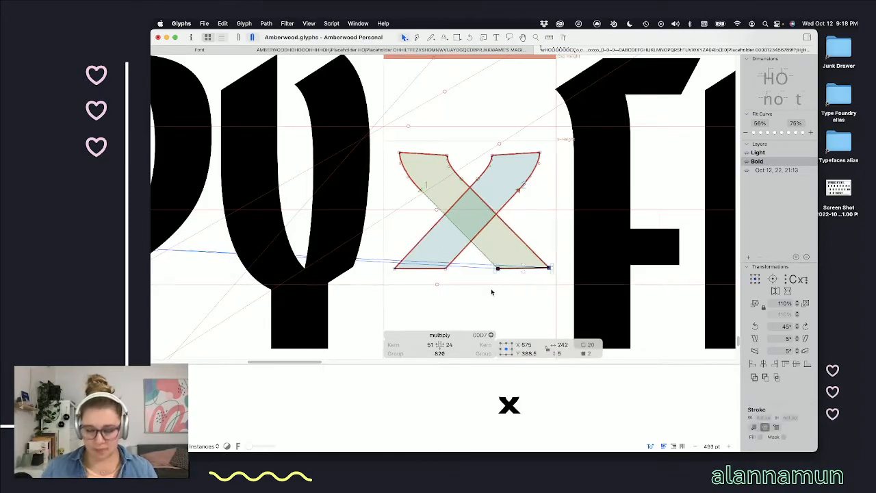
key(space)
scroll(490, 289, down, 4)
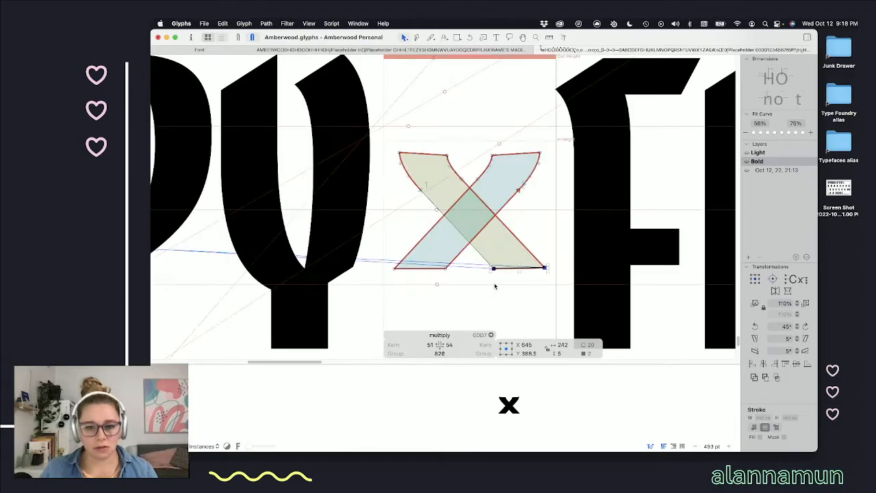
- Level the multiply glyph's right foot by moving its outer lower node to X 770, Y 386
drag(540, 280, 401, 265)
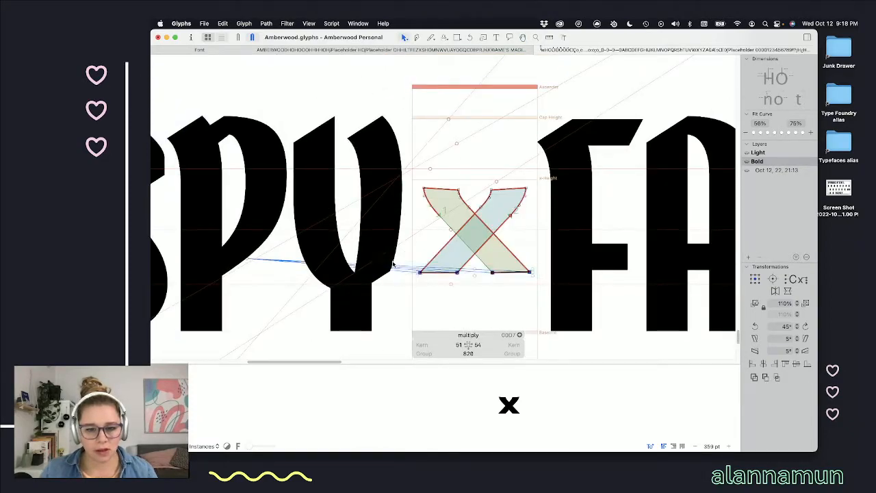
scroll(520, 281, up, 10)
scroll(520, 269, up, 6)
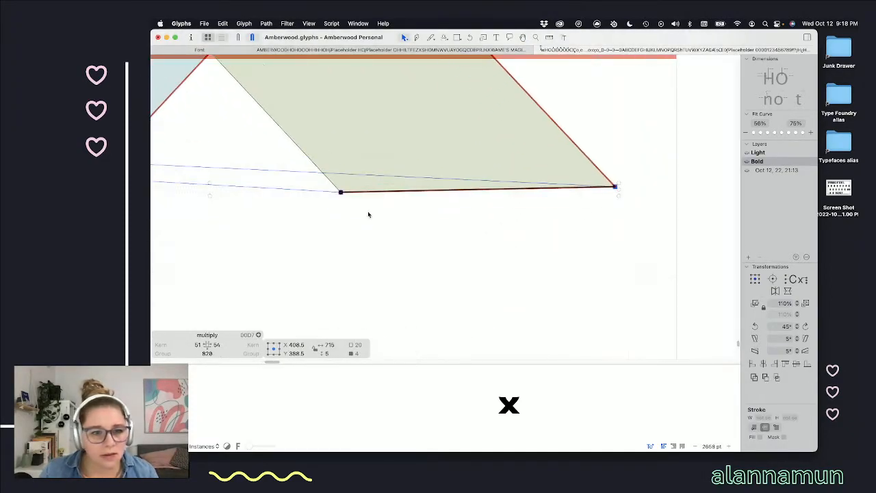
scroll(494, 219, left, 3)
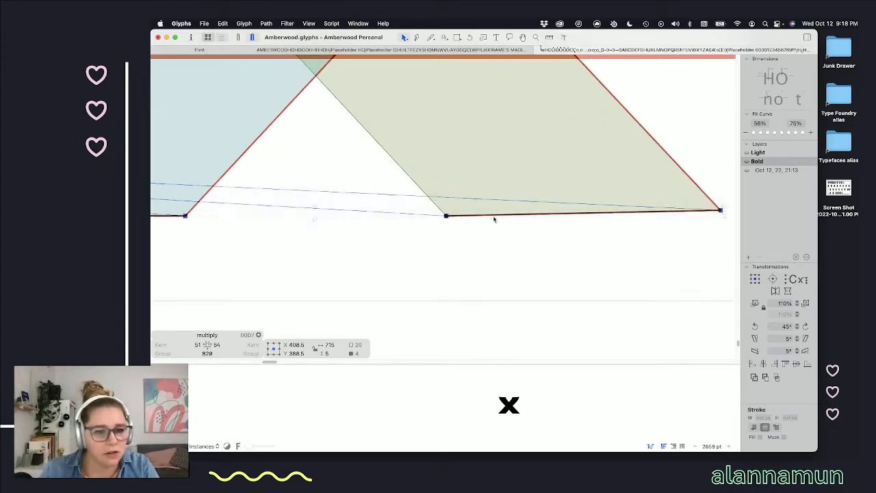
scroll(492, 217, right, 4)
mouse_move(626, 193)
mouse_down()
mouse_move(562, 230)
mouse_move(572, 235)
mouse_up()
key(Down)
key(Down)
key(Down)
key(Down)
key(Down)
key(Right)
key(Right)
key(Right)
key(Right)
scroll(454, 228, left, 4)
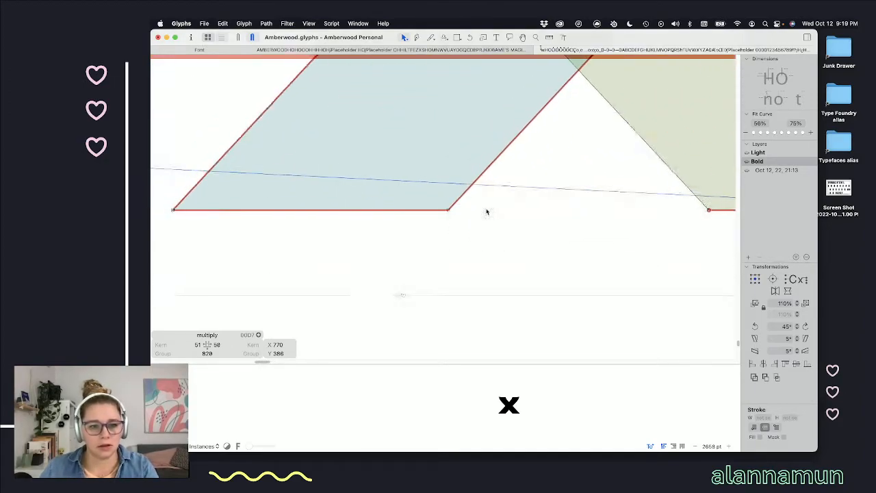
- Check the multiply glyph's left foot and its narrowed shape between the Y and F of the SPY×FAMILYZ sample
drag(512, 197, 166, 251)
scroll(408, 243, down, 3)
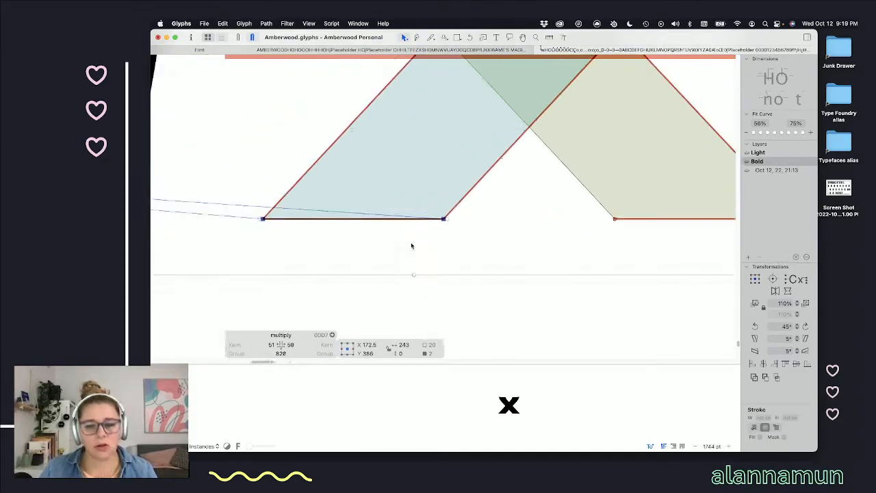
scroll(412, 246, down, 3)
key(t)
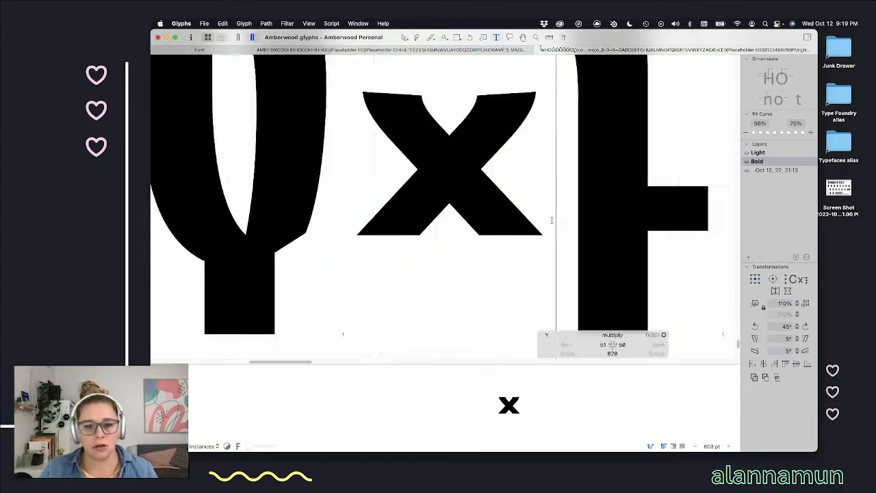
key(Escape)
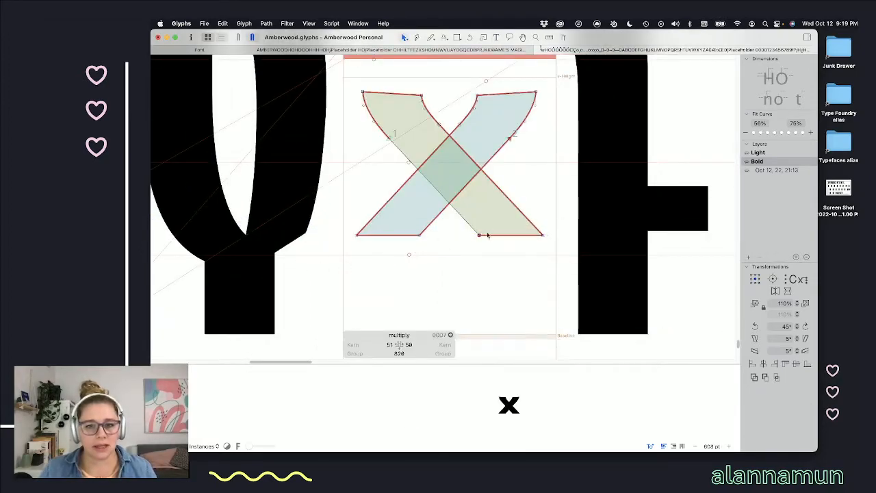
scroll(477, 234, down, 2)
key(space)
scroll(504, 205, down, 3)
key(t)
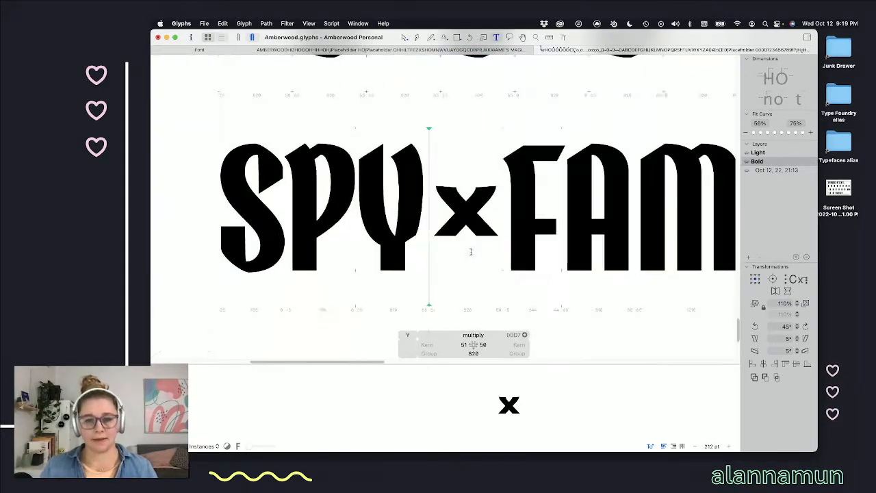
- Delete the trailing Z from the SPY×FAMILYZ sample and add the word HUNTER after a space
scroll(471, 252, down, 3)
click(734, 221)
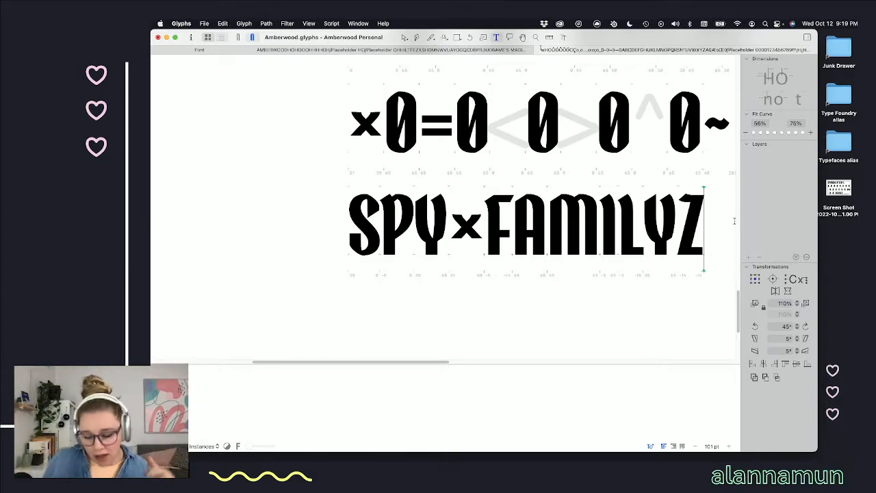
key(BackSpace)
scroll(733, 221, right, 4)
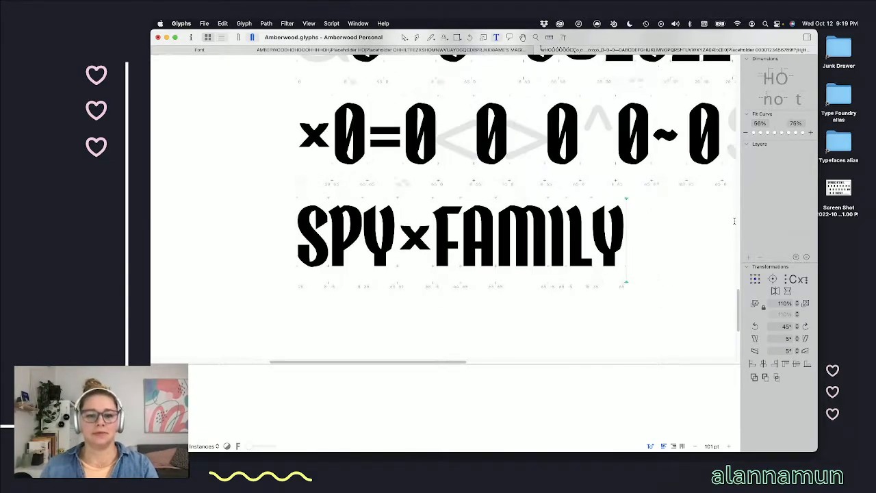
text(HUNTER)
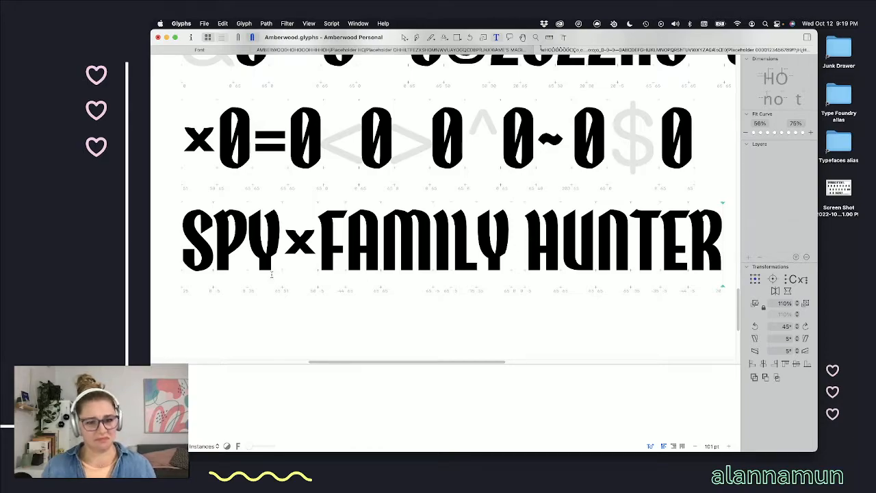
- Extend the last sample word to HUNTER×HUNTER with a copy of the multiply glyph from SPY×FAMILY followed by HUNTER
click(284, 233)
key(shift+Right)
key(super+c)
key(Right)
key(Right)
key(Right)
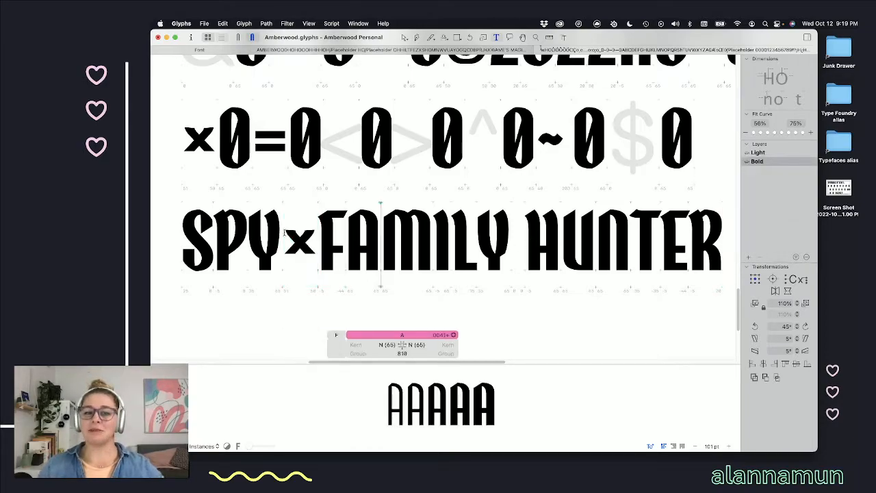
key(Right)
key(Right)
key(Right)
key(Right)
key(Right)
key(Right)
key(Right)
key(Right)
key(Right)
key(Right)
key(Right)
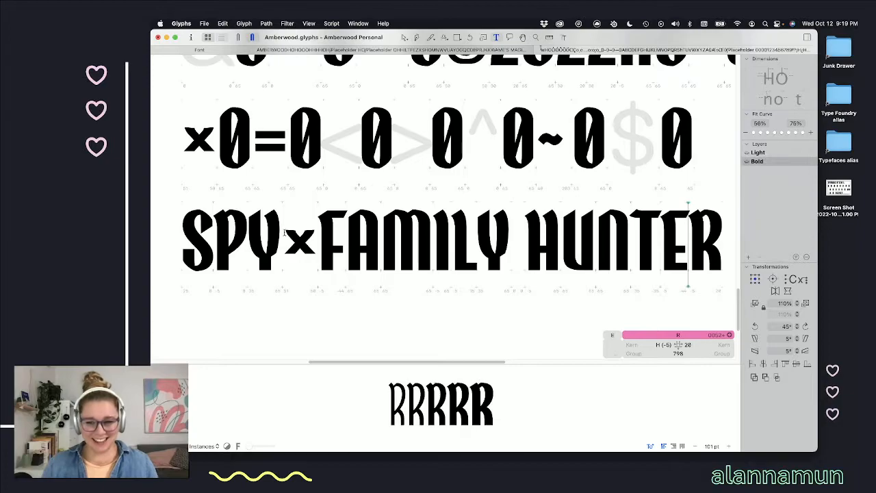
key(Right)
key(super+v)
text(HUNTER)
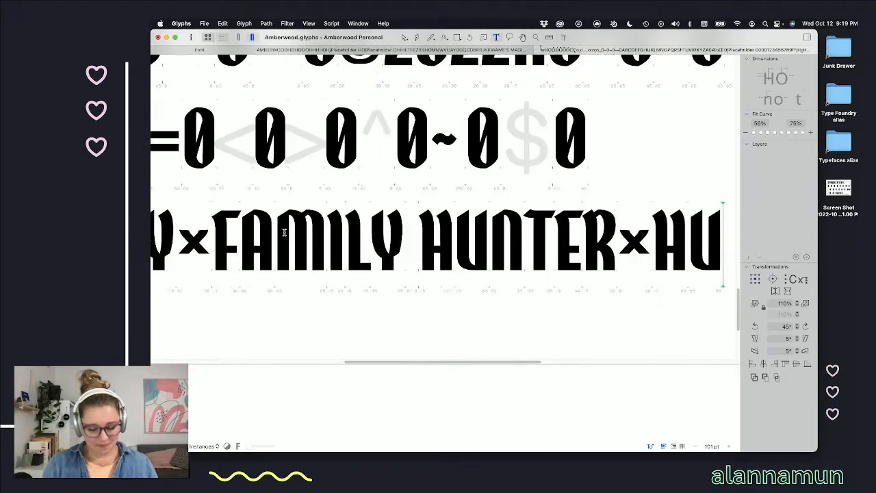
- Examine the multiply glyph's size and fit in the SPY×FAMILY and HUNTER×HUNTER samples and compare it with the rows above
key(super+minus)
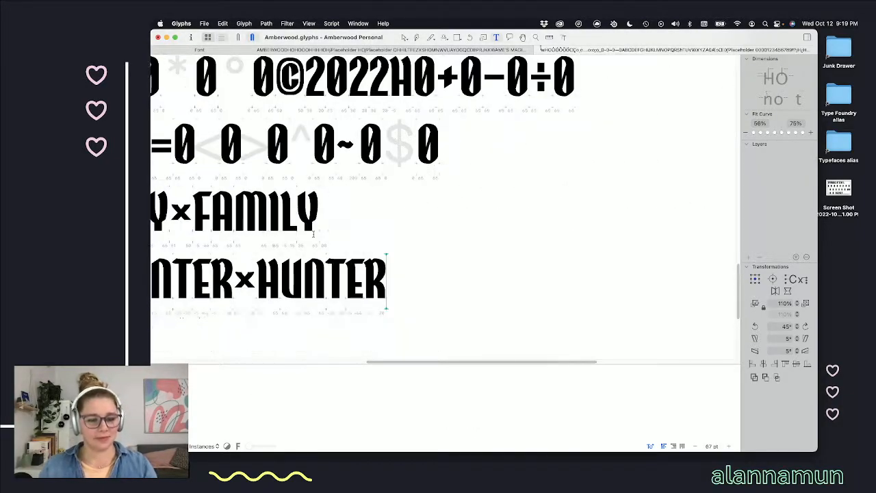
scroll(313, 234, left, 5)
click(257, 256)
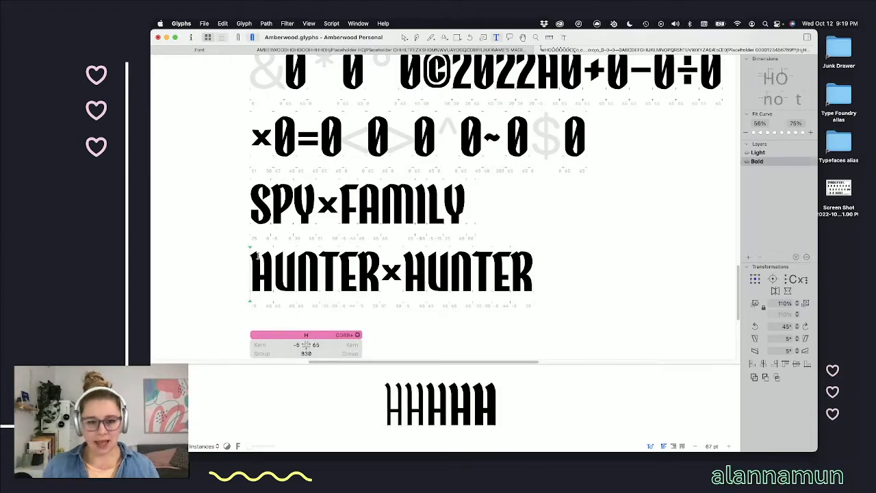
scroll(257, 256, left, 4)
click(679, 266)
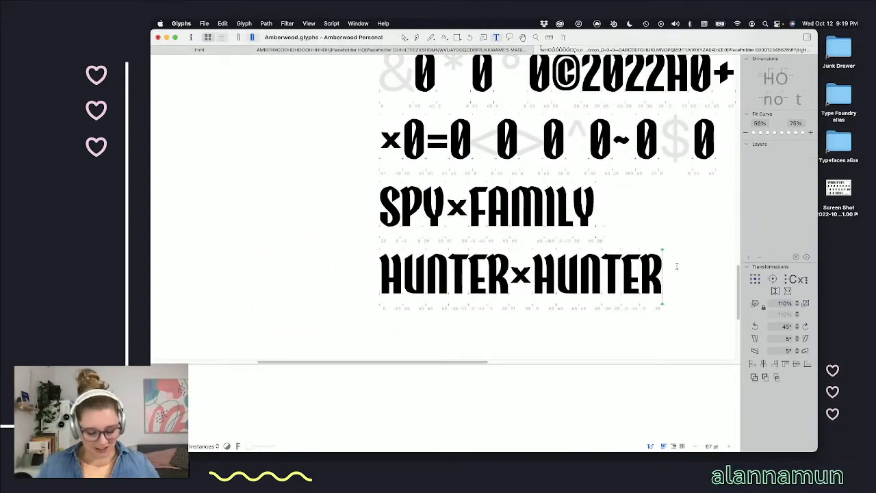
key(super+plus)
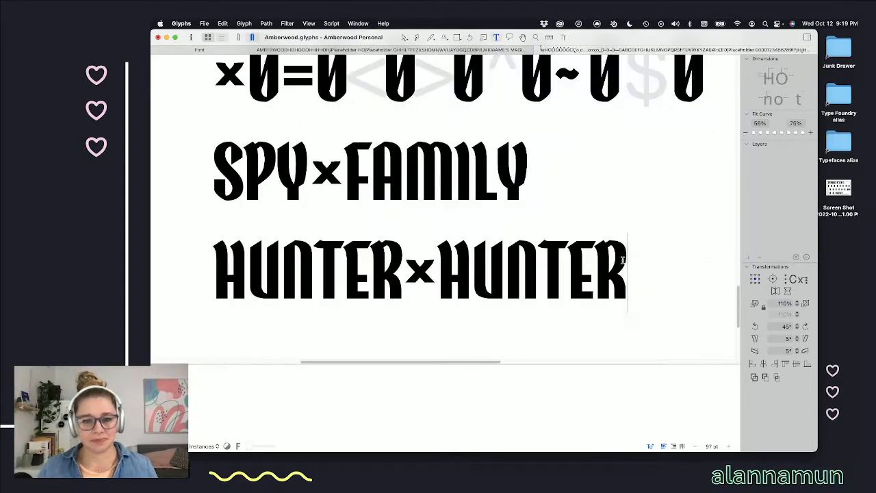
scroll(627, 260, up, 3)
scroll(614, 258, down, 4)
scroll(627, 254, up, 1)
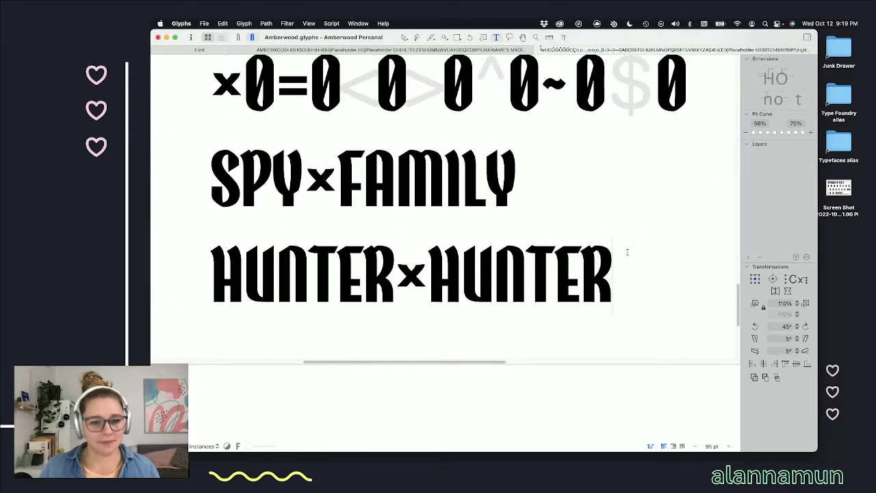
scroll(626, 251, up, 1)
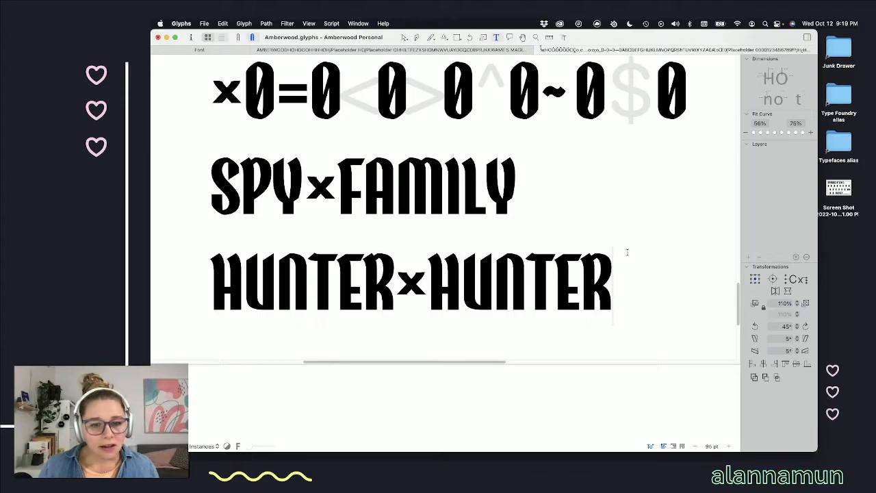
scroll(627, 252, up, 5)
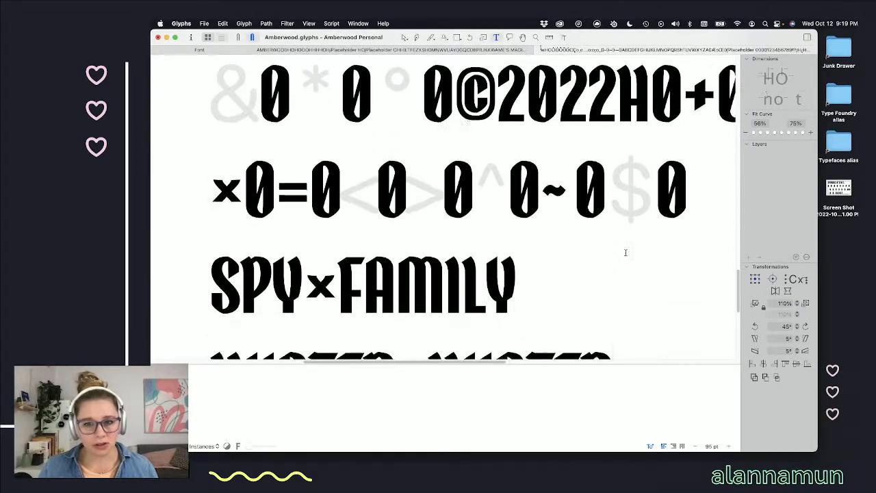
scroll(625, 252, down, 6)
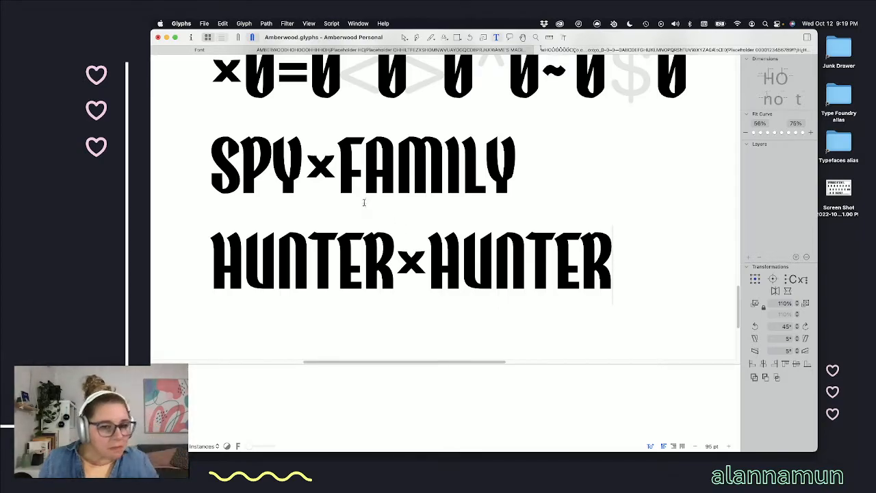
click(316, 172)
scroll(506, 202, up, 5)
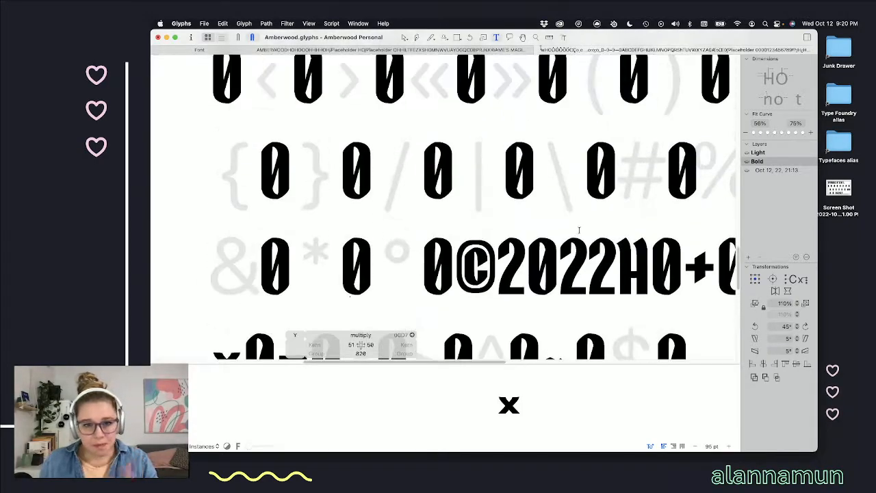
scroll(578, 231, right, 2)
scroll(578, 231, down, 3)
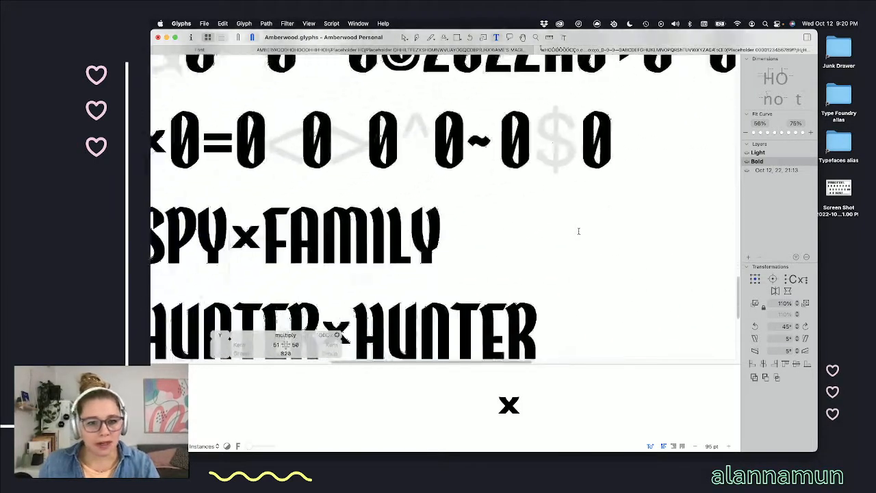
- Copy the horizontal bar of the Bold plus glyph into the empty less glyph
click(373, 173)
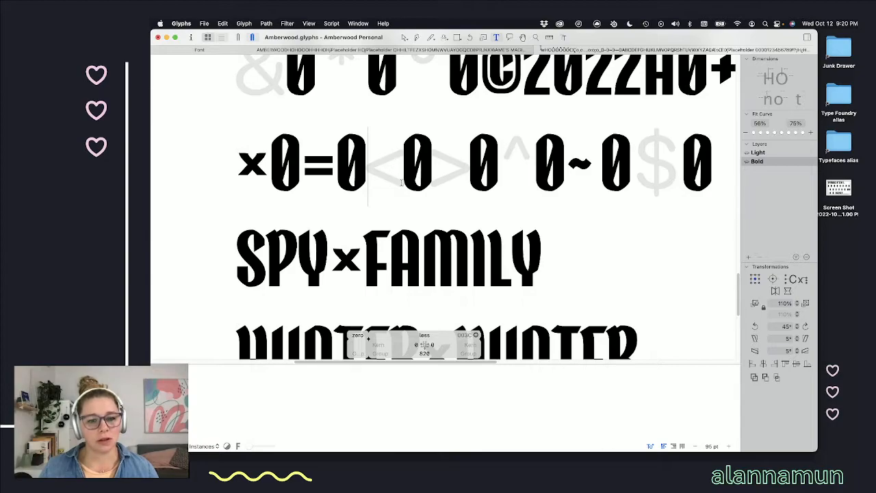
scroll(533, 202, up, 3)
scroll(534, 202, right, 2)
scroll(548, 199, up, 2)
scroll(547, 199, right, 3)
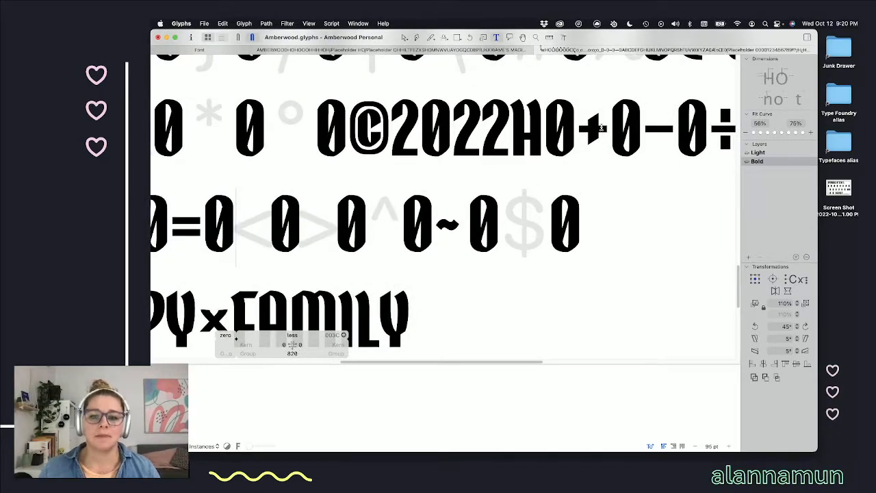
double_click(601, 127)
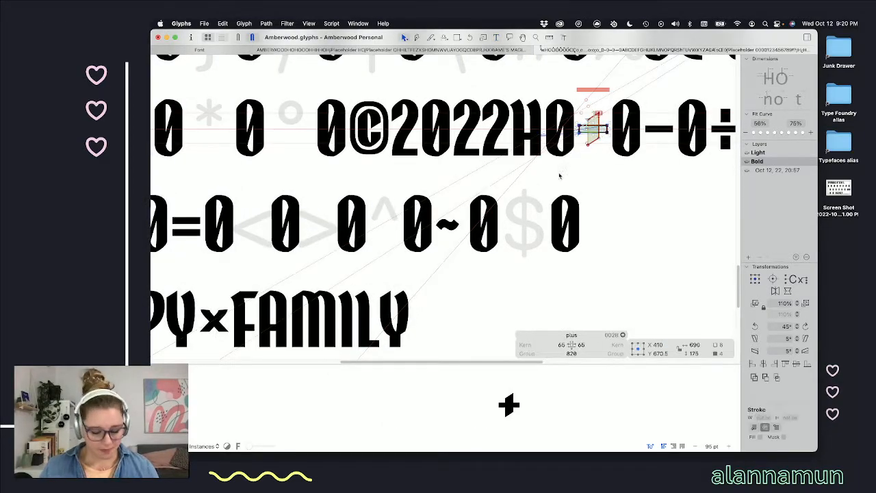
double_click(254, 227)
scroll(254, 226, up, 2)
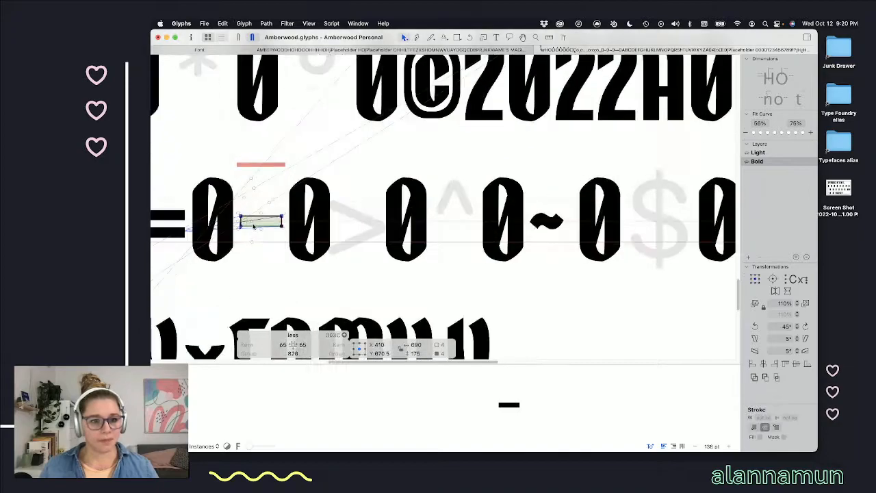
- Slant the less glyph's bar upward by raising its two right-end nodes to centre Y 1000.5
scroll(254, 226, up, 4)
drag(349, 183, 324, 250)
key(shift+Up)
key(shift+Up)
key(shift+Up)
key(shift+Up)
key(shift+Up)
key(shift+Up)
key(shift+Up)
key(shift+Up)
key(shift+Up)
key(shift+Up)
key(shift+Up)
key(shift+Up)
key(shift+Up)
key(shift+Up)
key(shift+Up)
key(shift+Up)
key(shift+Up)
key(shift+Up)
key(shift+Up)
key(shift+Up)
key(shift+Up)
key(shift+Up)
key(shift+Up)
key(shift+Up)
key(shift+Up)
key(shift+Up)
key(shift+Up)
key(shift+Up)
key(shift+Up)
key(shift+Up)
key(shift+Up)
key(shift+Up)
key(shift+Up)
key(space)
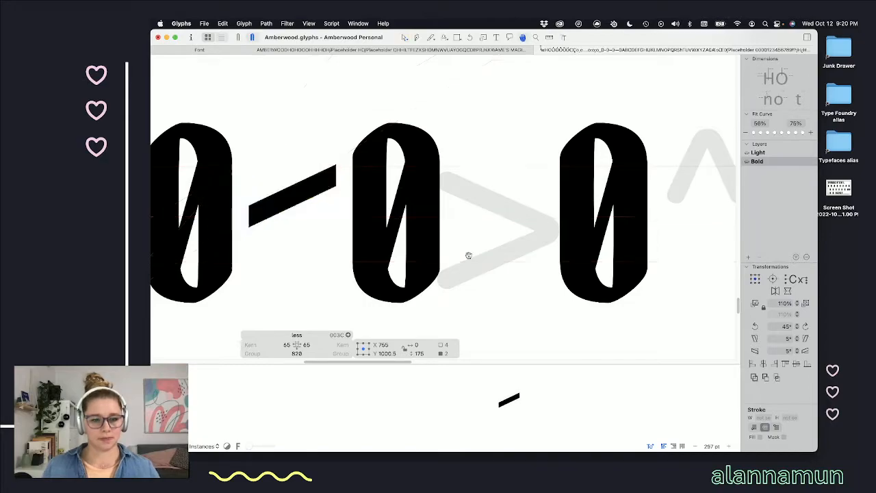
- Duplicate the slanted bar in the less glyph, flip the copy vertically and lower it to centre Y 505.5
click(315, 201)
key(super+a)
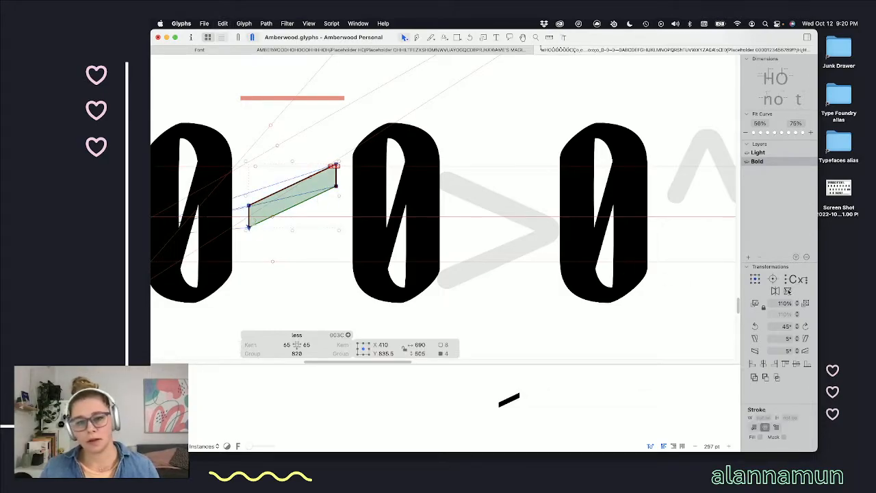
click(788, 290)
key(shift+Down)
key(shift+Down)
key(shift+Down)
key(shift+Down)
key(shift+Down)
key(shift+Down)
key(shift+Down)
key(shift+Down)
key(shift+Down)
key(shift+Down)
key(shift+Down)
key(shift+Down)
key(shift+Down)
key(shift+Down)
key(shift+Down)
key(shift+Down)
key(shift+Down)
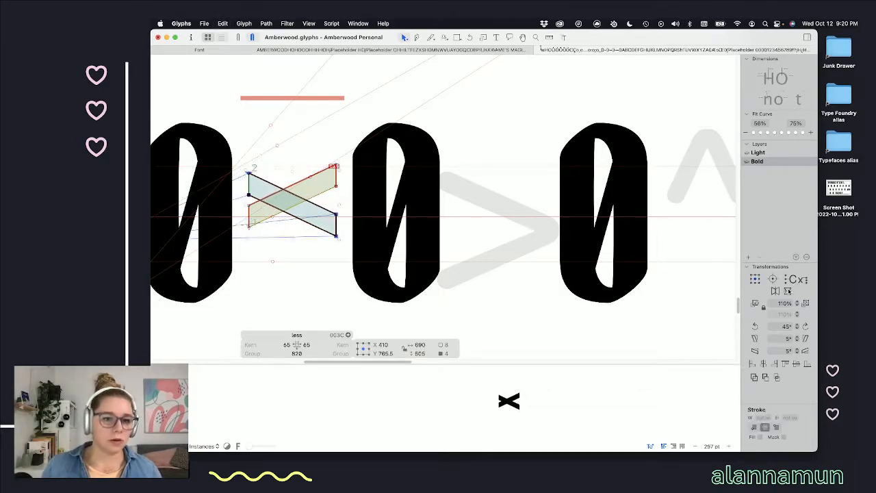
key(shift+Down)
key(shift+Down)
key(shift+Down)
key(shift+Down)
key(shift+Down)
key(shift+Down)
key(shift+Down)
key(shift+Down)
key(shift+Down)
key(shift+Down)
key(shift+Down)
key(shift+Down)
key(shift+Down)
key(shift+Down)
key(shift+Down)
key(shift+Down)
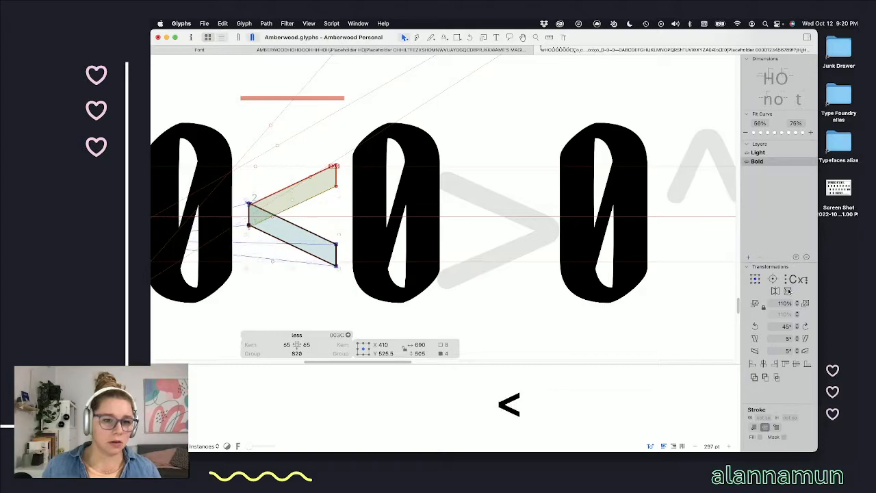
key(space)
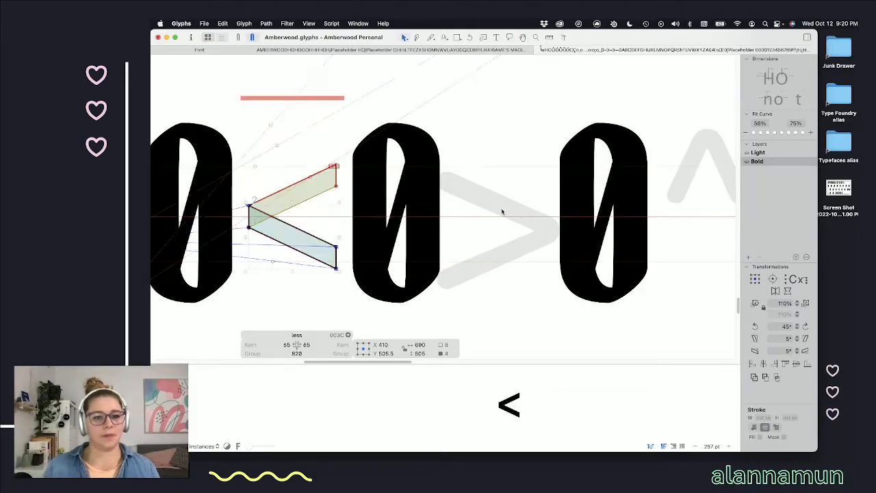
scroll(398, 207, down, 5)
key(t)
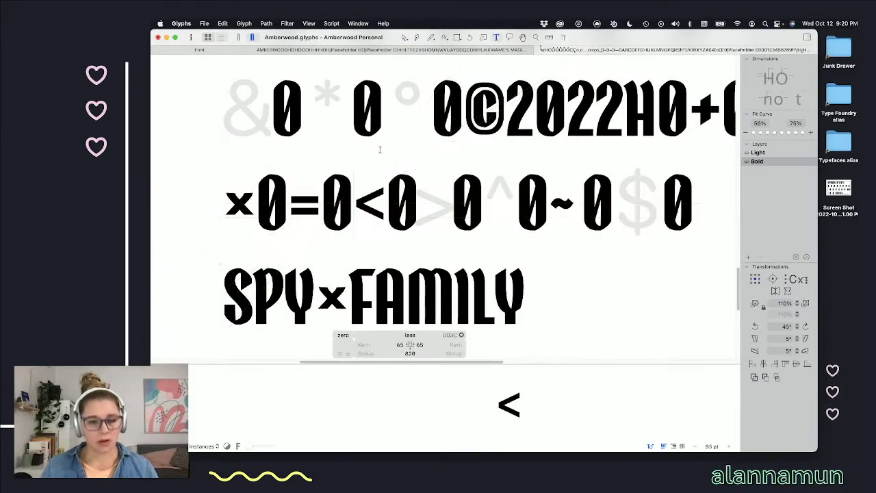
- Extend the tip of the less glyph's upper bar by moving its lower-left node to X 5, Y 553
scroll(364, 192, up, 6)
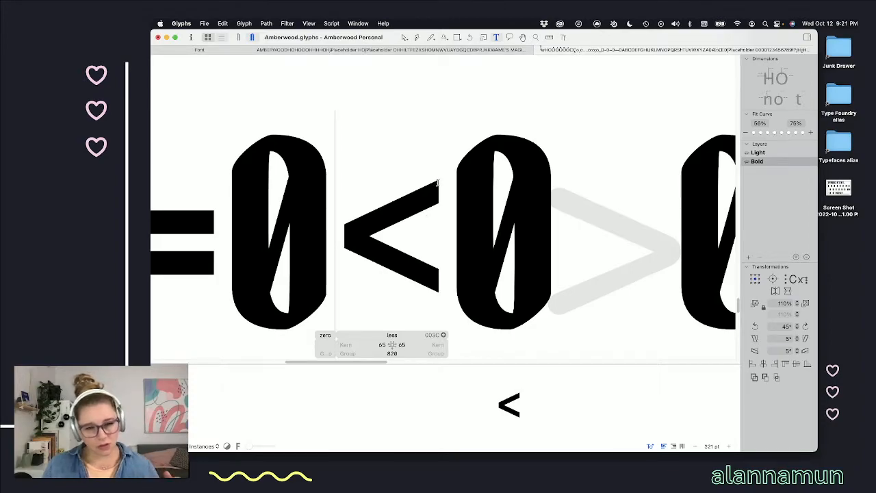
scroll(364, 229, up, 2)
double_click(390, 220)
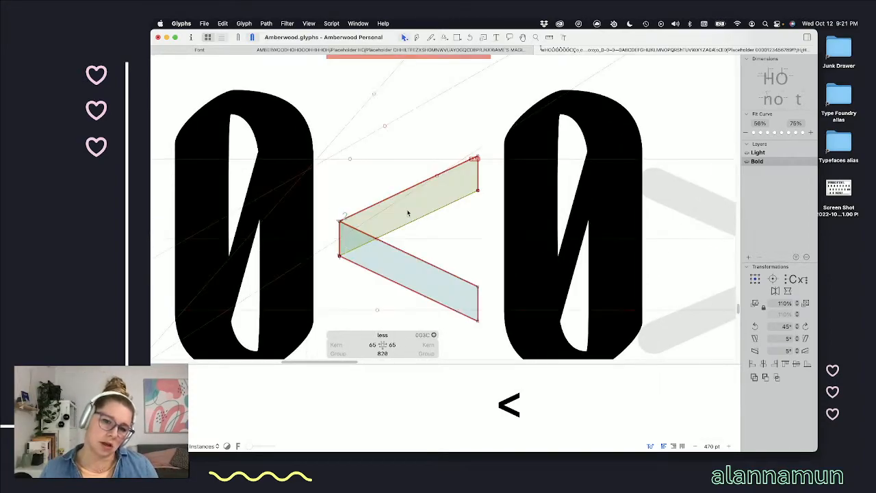
click(340, 256)
key(shift+Left)
key(shift+Left)
key(shift+Right)
key(shift+Right)
drag(330, 251, 361, 276)
key(shift+Left)
key(shift+Left)
key(shift+Left)
key(shift+Left)
key(shift+Left)
key(shift+Left)
key(shift+Down)
key(shift+Down)
key(shift+Down)
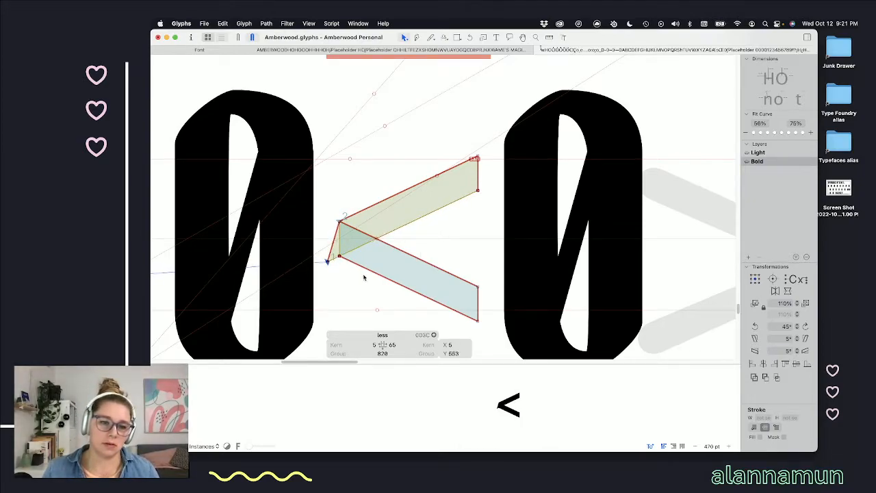
key(space)
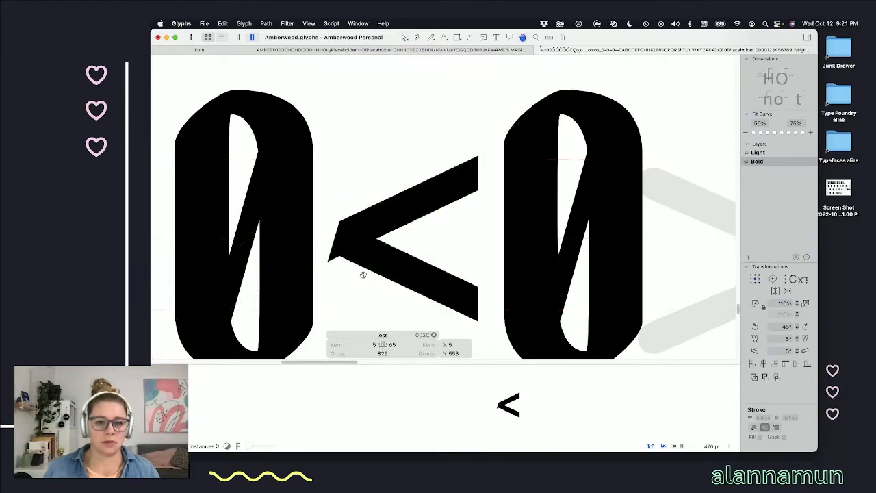
- Angle the less glyph's tip by moving the two overlapping upper-left nodes of both bars to X 115, Y 768
click(349, 228)
click(352, 230)
key(shift+Right)
key(shift+Right)
key(shift+Right)
key(shift+Right)
key(shift+Right)
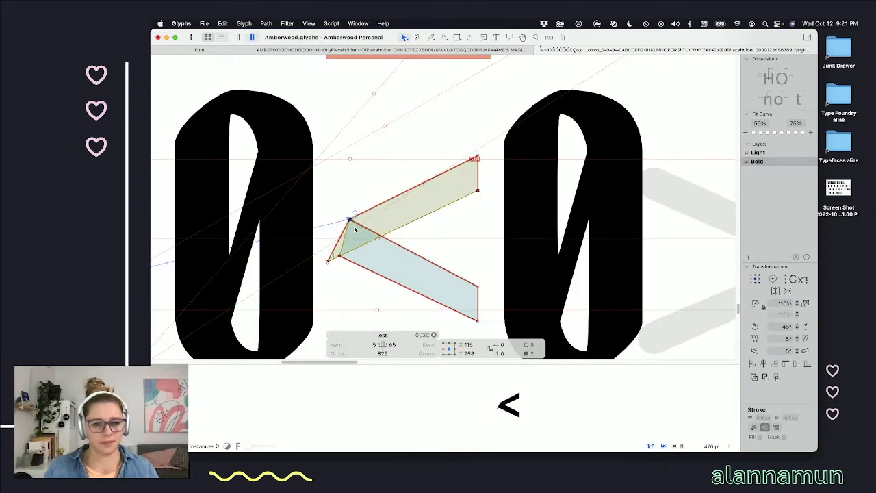
key(space)
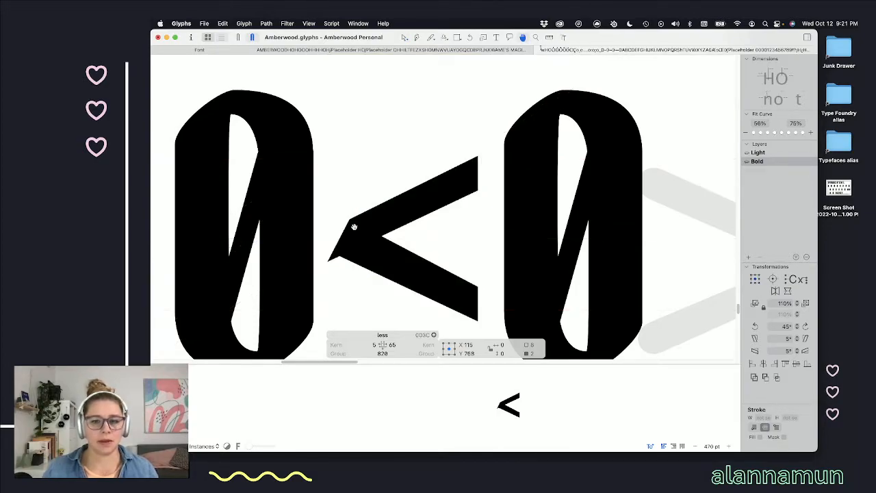
- Move the lower bar's lower-left node onto the upper bar's tip at X 5, Y 553
click(338, 256)
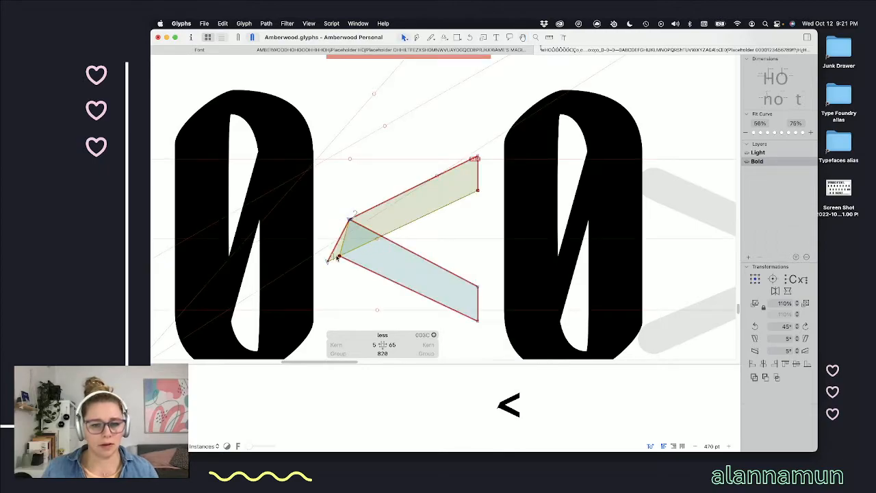
click(338, 256)
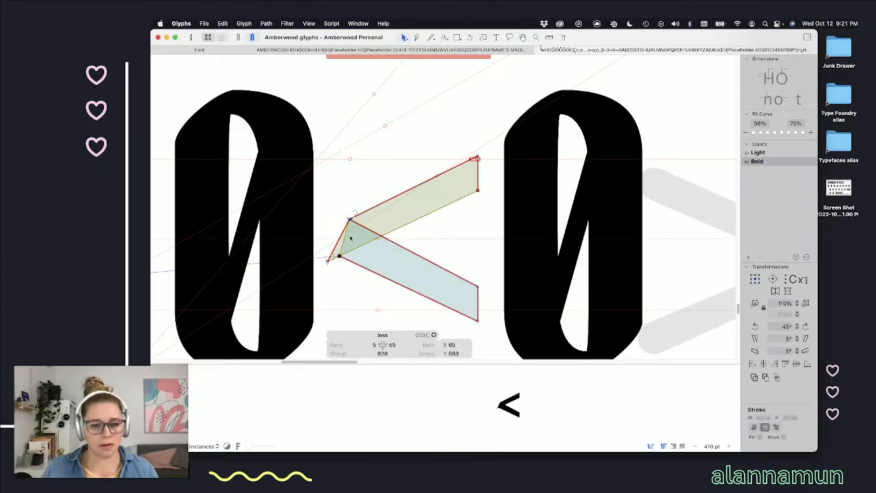
drag(338, 256, 328, 262)
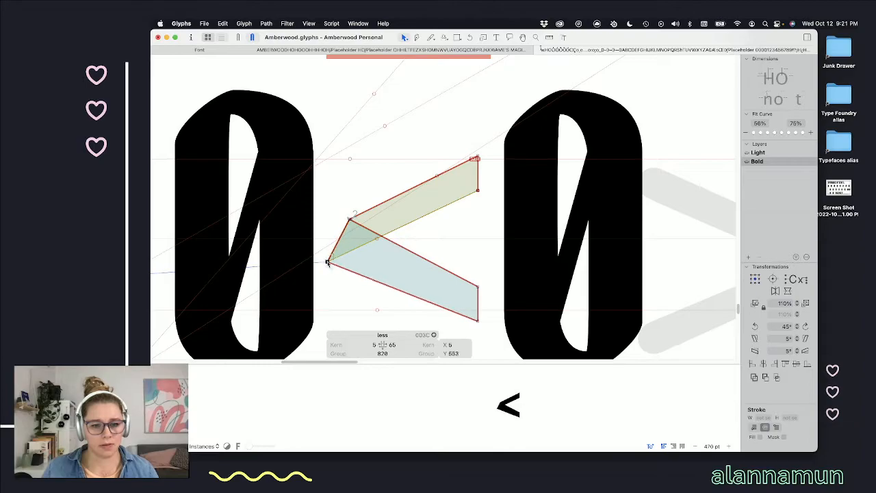
click(350, 220)
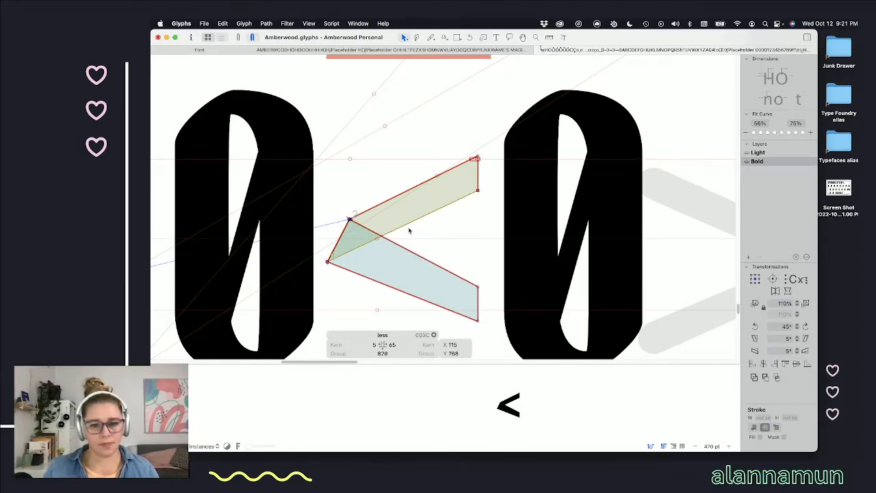
- Thicken the right end of the less glyph's lower bar by raising its upper node to X 755, Y 508
click(477, 285)
key(shift+Up)
key(shift+Up)
key(shift+Up)
key(shift+Up)
key(shift+Up)
key(shift+Up)
key(shift+Up)
key(space)
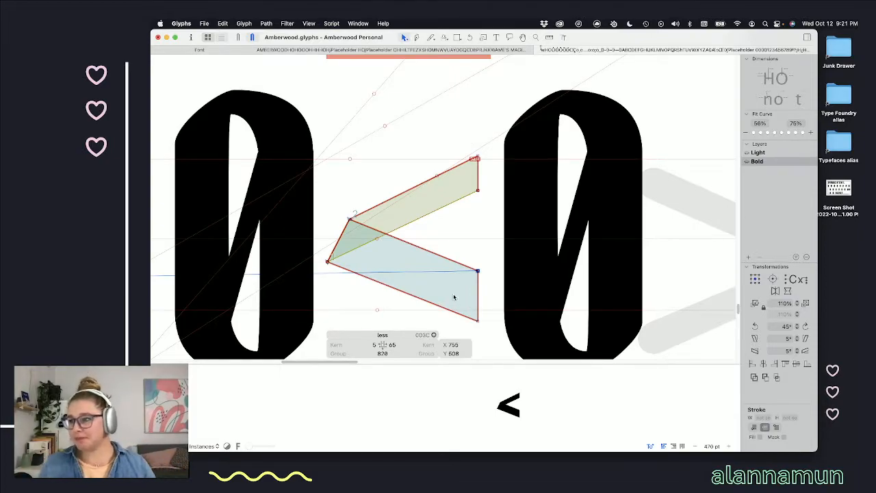
- Shorten the less glyph's tip by shifting its four left nodes right to a selection centre of X 90, giving a left sidebearing of 35
scroll(425, 243, down, 3)
scroll(425, 242, down, 2)
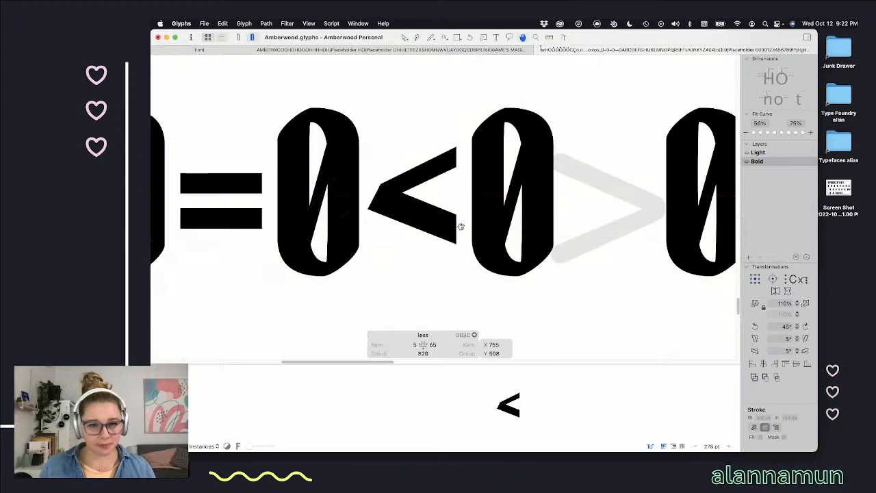
scroll(460, 225, down, 3)
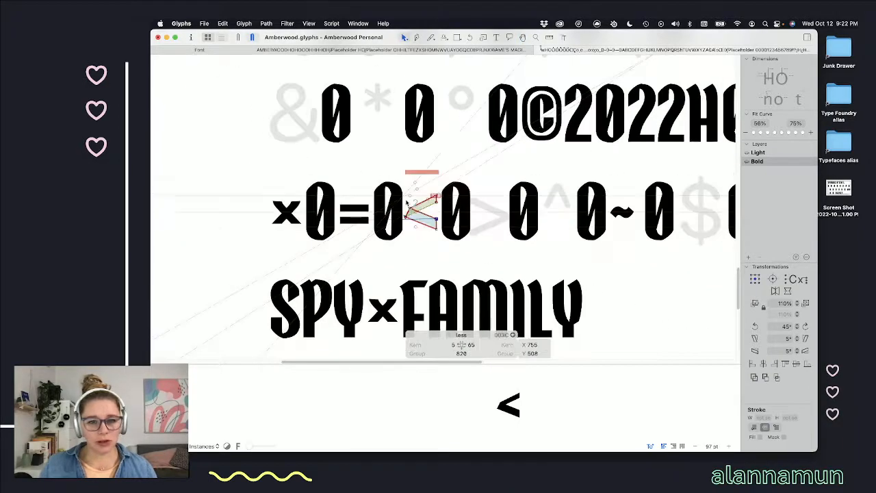
scroll(460, 224, up, 5)
drag(401, 206, 453, 293)
key(shift+Right)
key(shift+Right)
key(shift+Right)
key(shift+Right)
key(shift+Right)
key(space)
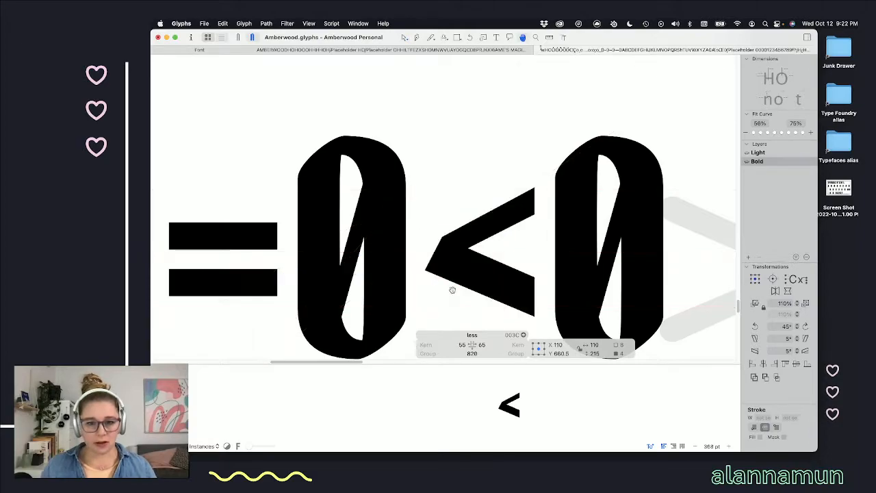
key(shift+Left)
key(shift+Left)
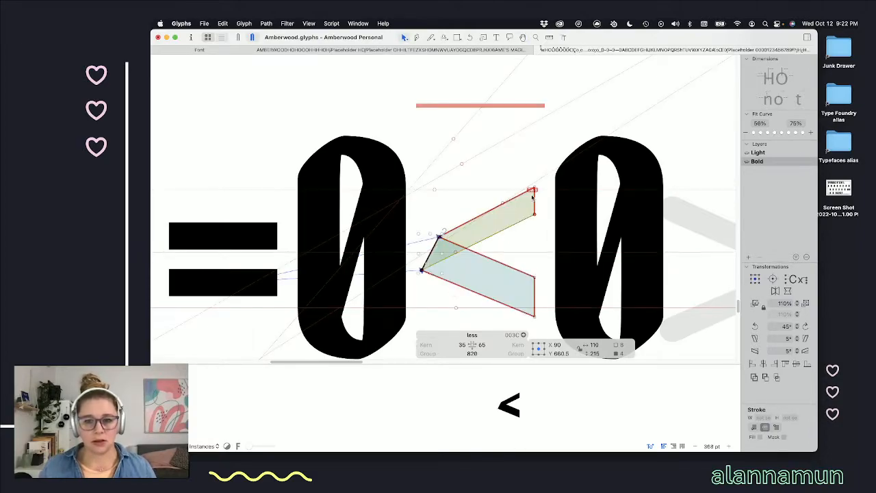
- Examine the less glyph's weight and spacing among the neighbouring zeros and math symbols at several sizes
scroll(554, 205, down, 1)
scroll(554, 205, down, 5)
key(t)
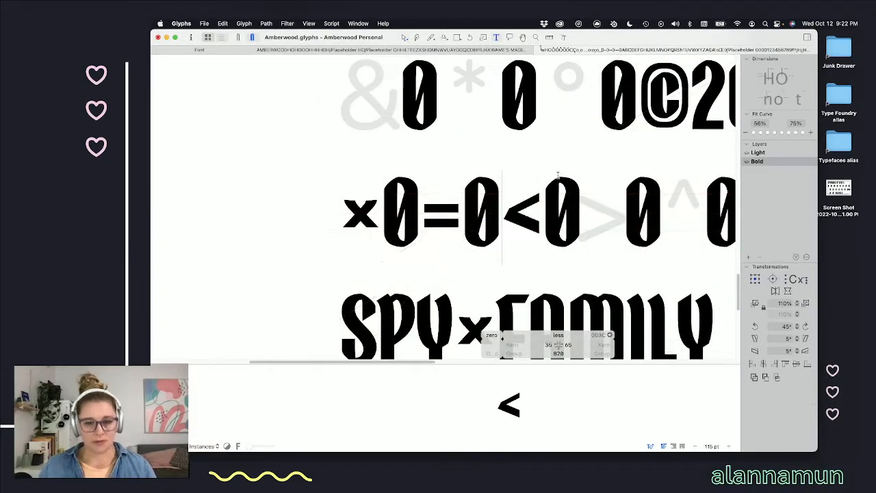
scroll(590, 192, right, 5)
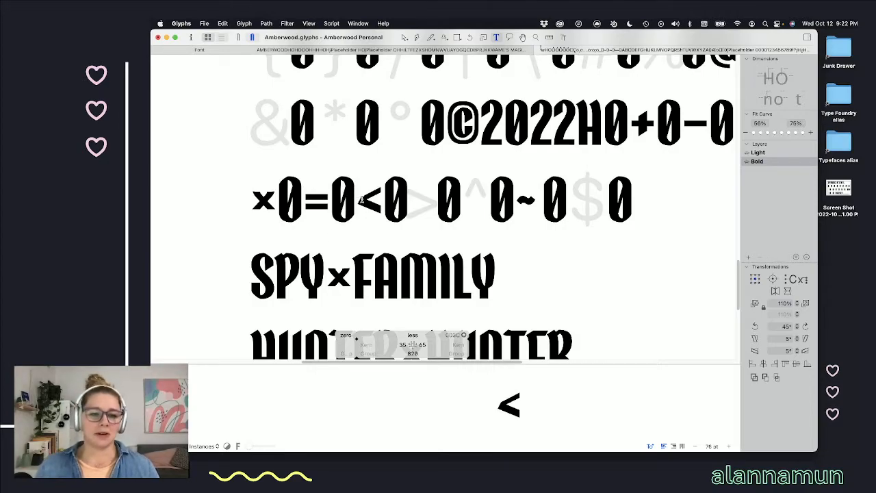
scroll(369, 192, up, 5)
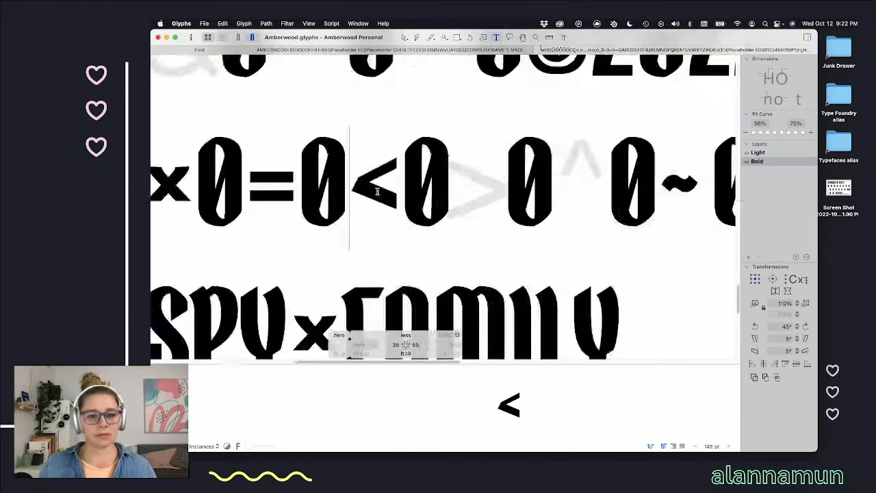
scroll(369, 190, up, 3)
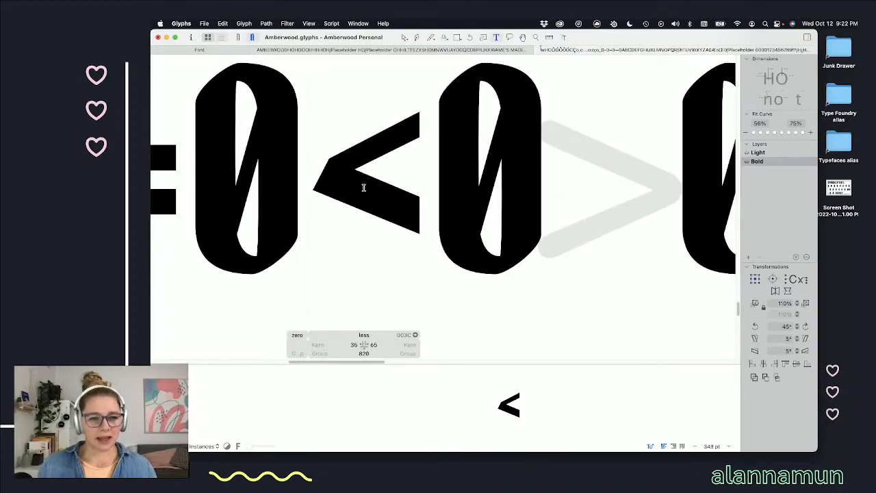
scroll(336, 171, up, 3)
key(Escape)
scroll(353, 174, down, 2)
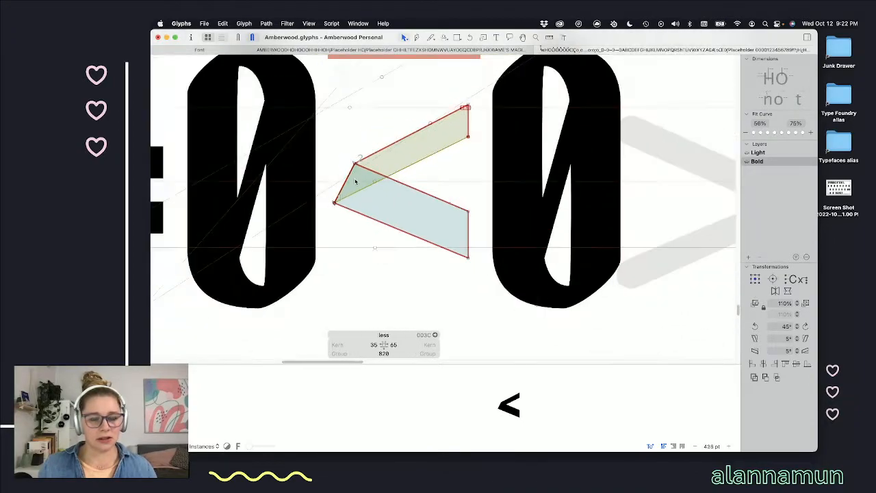
scroll(361, 180, down, 5)
click(378, 177)
key(space)
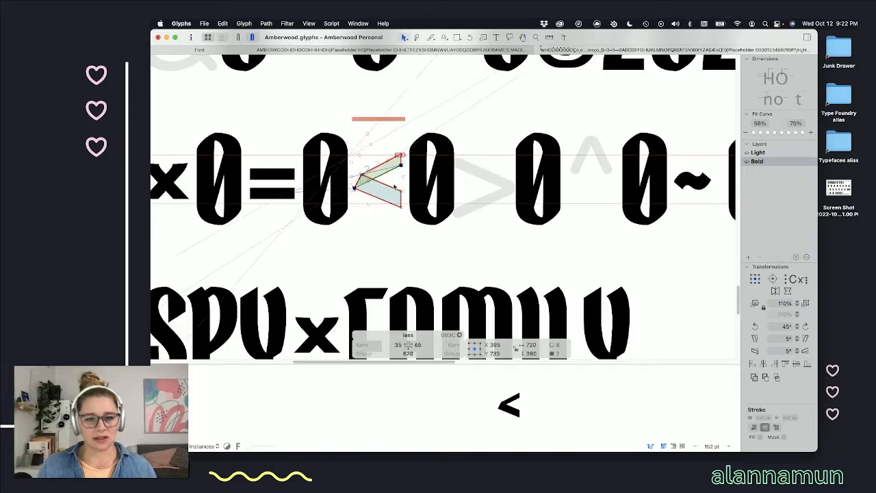
- Add less as a component in the empty greater glyph and turn it 180° so it points the other way
double_click(474, 181)
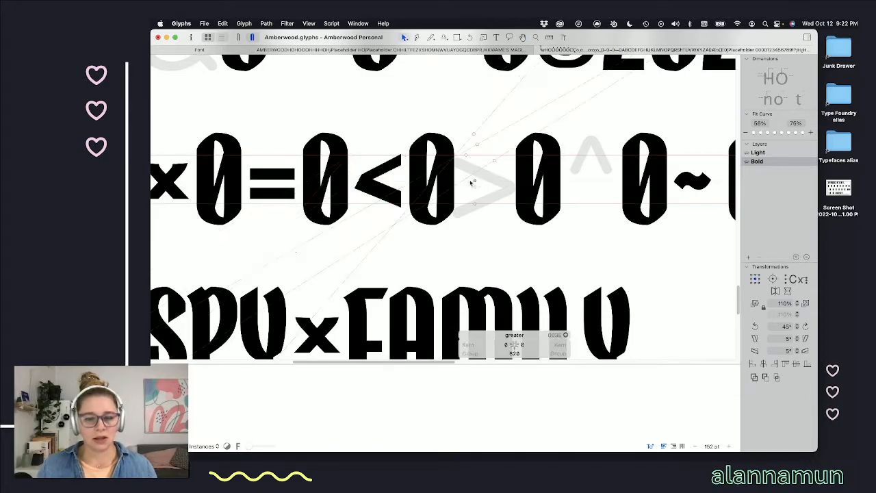
right_click(470, 181)
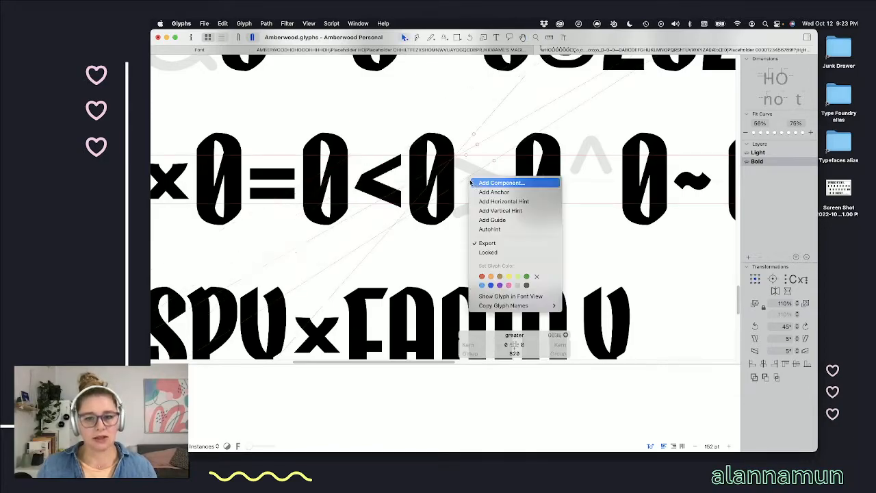
click(483, 183)
text(less)
key(Return)
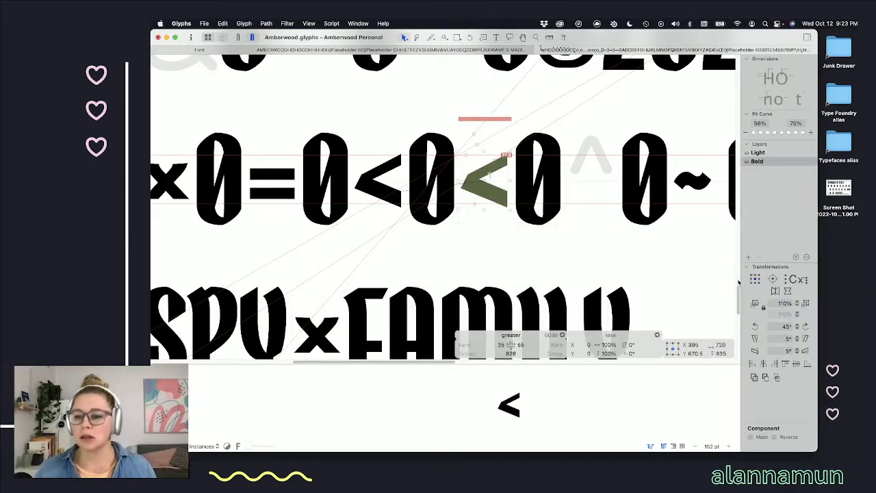
click(775, 291)
key(space)
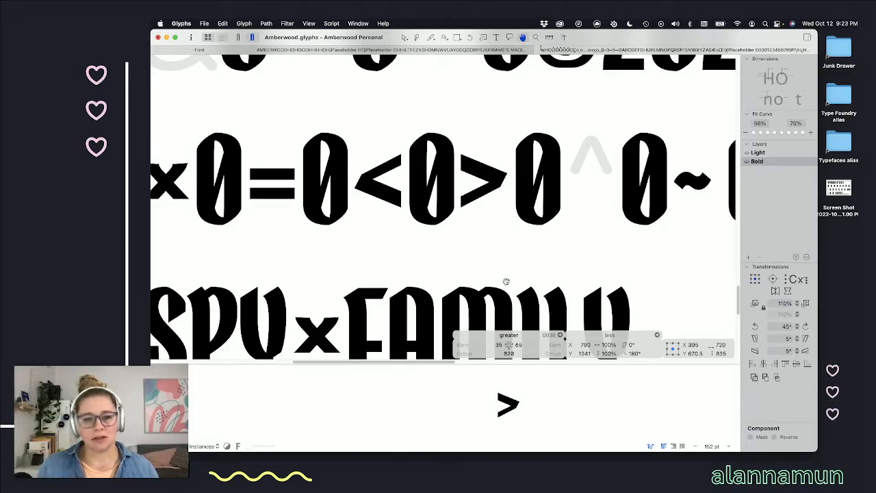
- Append a space and the letter Z to the SPY×FAMILY test line
double_click(494, 206)
scroll(454, 227, down, 3)
key(t)
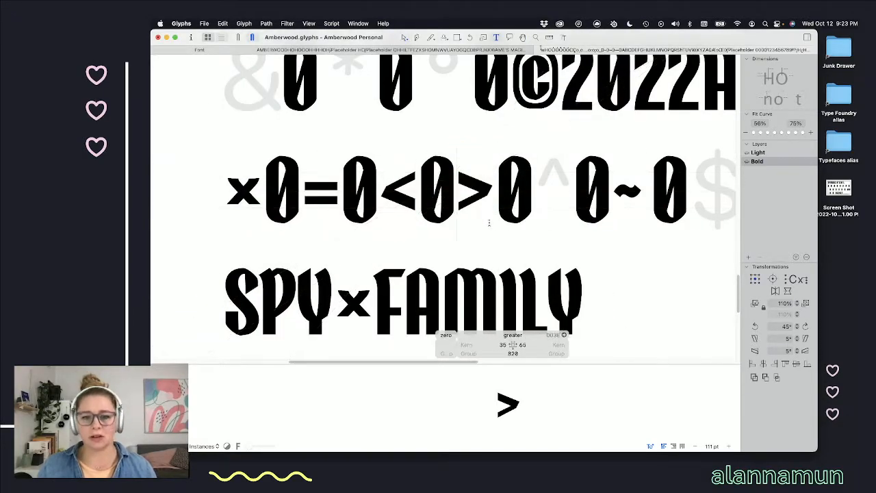
scroll(461, 225, down, 2)
scroll(588, 235, up, 3)
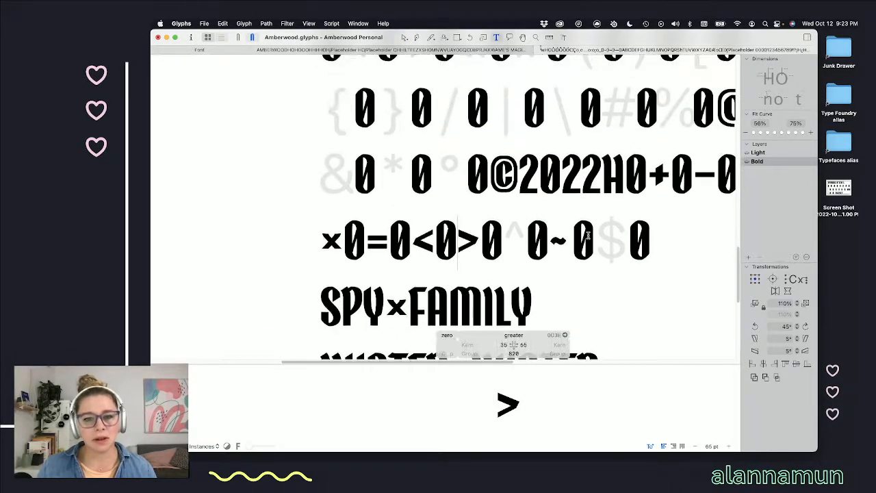
scroll(587, 235, up, 2)
scroll(579, 235, down, 3)
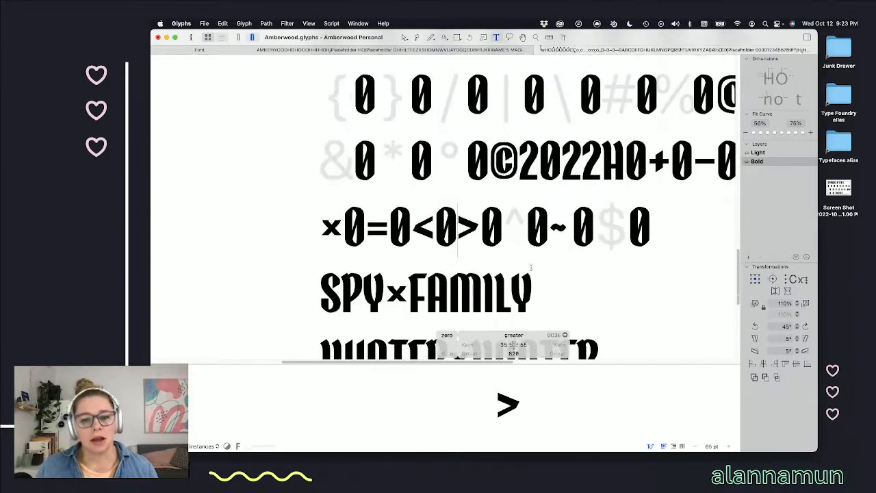
click(535, 291)
text(Z)
scroll(533, 279, down, 1)
scroll(533, 279, down, 1)
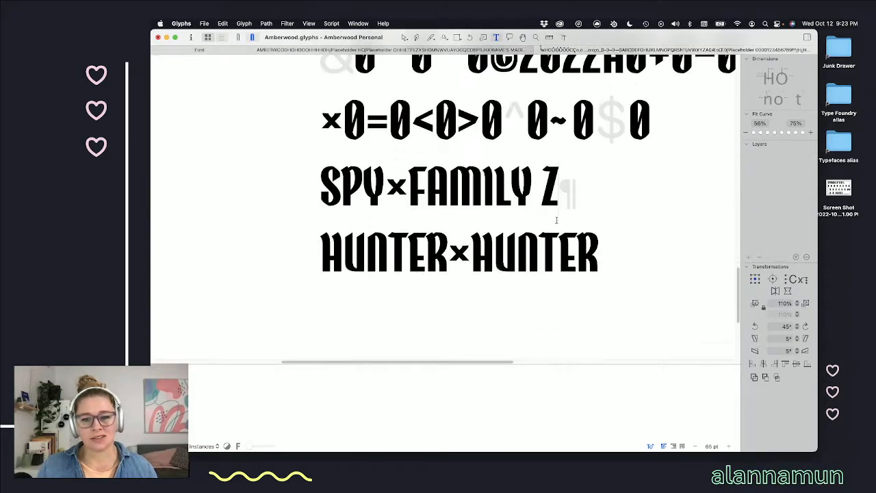
- Examine the test lines and compare the less and greater signs with the other math symbols
key(super+plus)
key(super+plus)
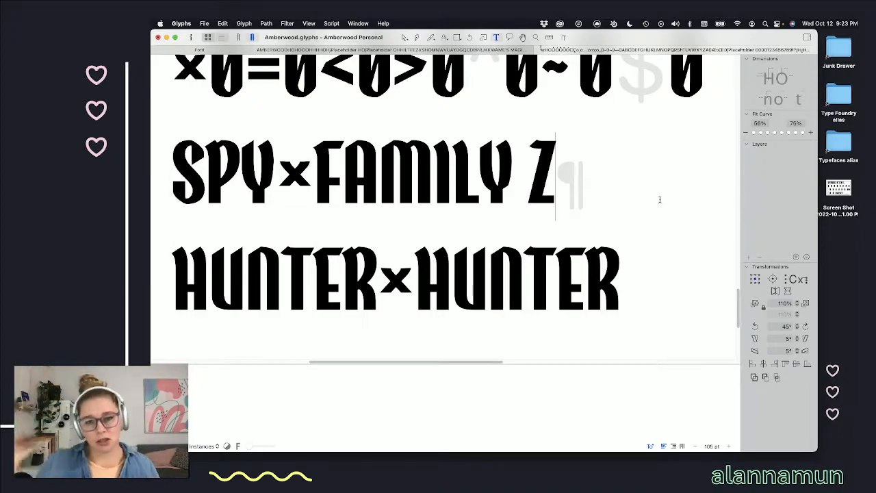
scroll(628, 180, up, 2)
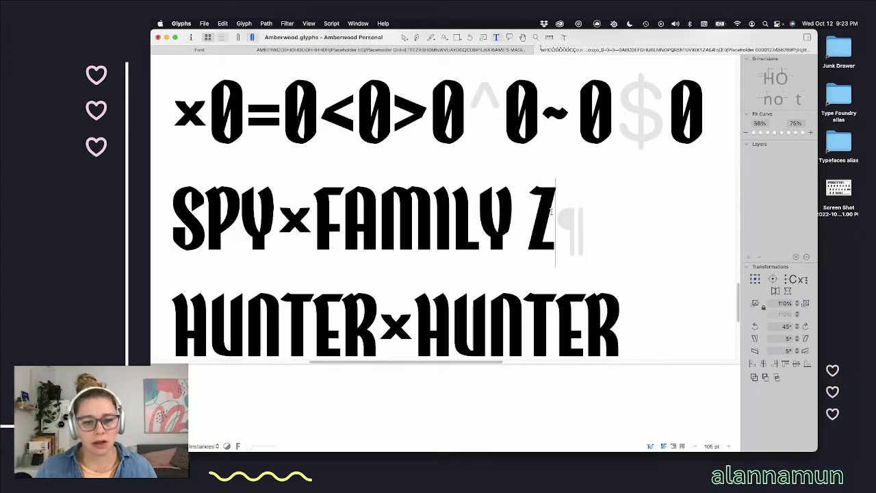
scroll(356, 184, up, 3)
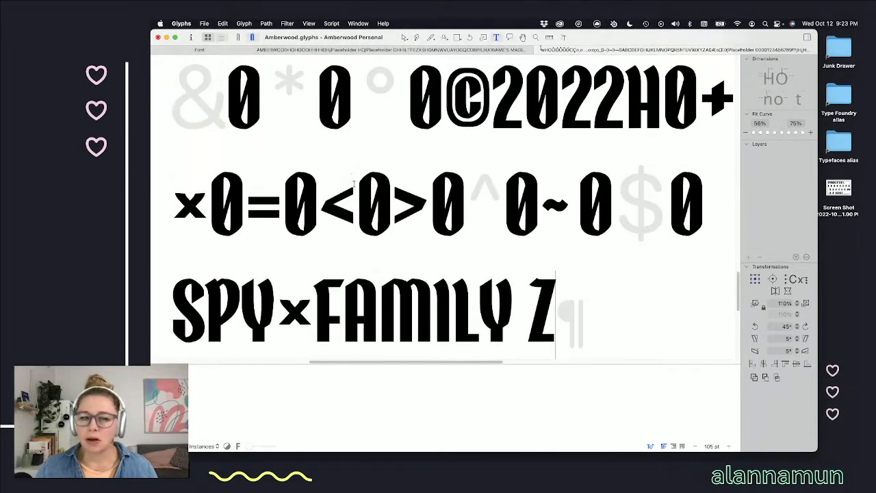
scroll(387, 203, up, 3)
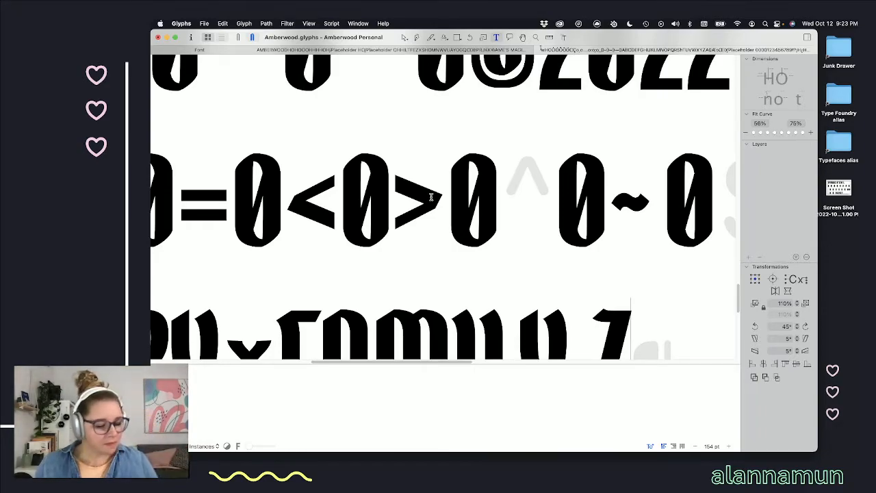
scroll(479, 225, down, 5)
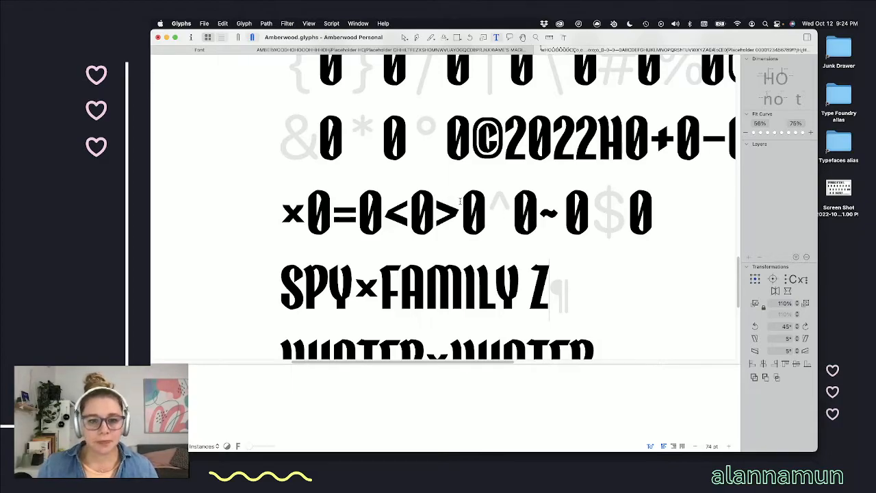
scroll(494, 221, down, 3)
scroll(522, 216, up, 8)
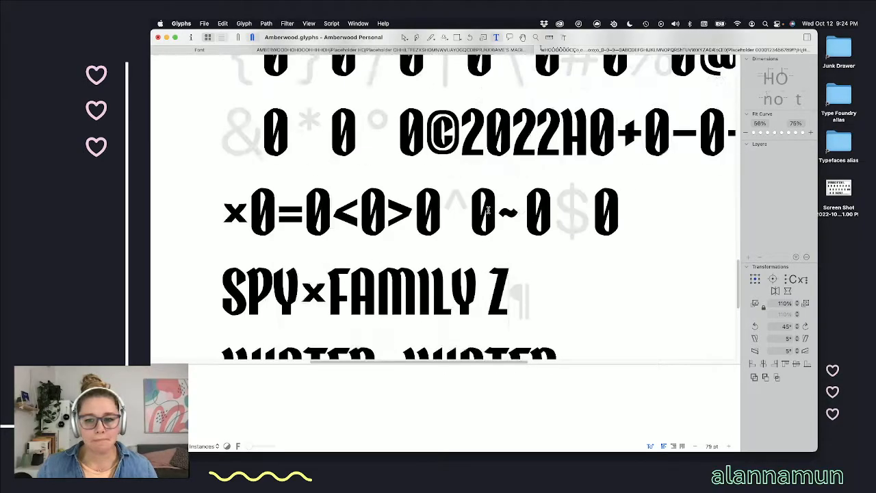
scroll(510, 213, up, 3)
- Widen the asciitilde by shifting its right-half nodes right to a selection centre of X 642.5, giving a right sidebearing of 40
double_click(528, 215)
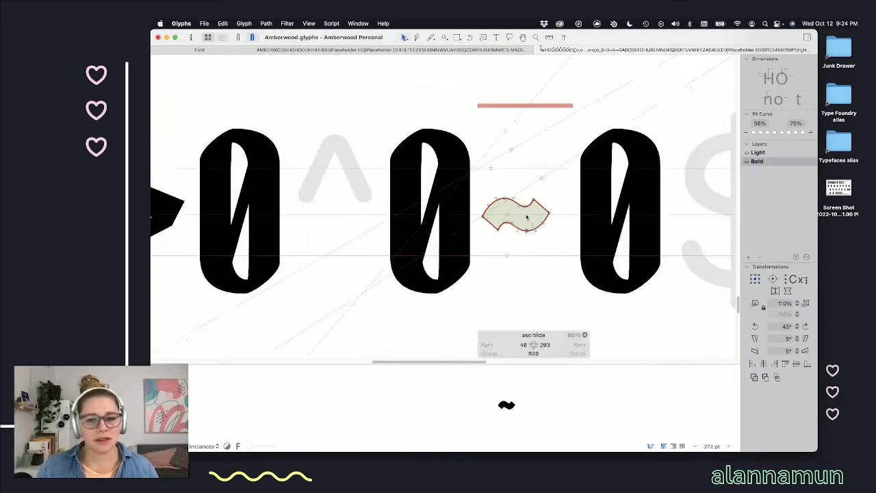
scroll(544, 215, up, 3)
drag(561, 171, 506, 253)
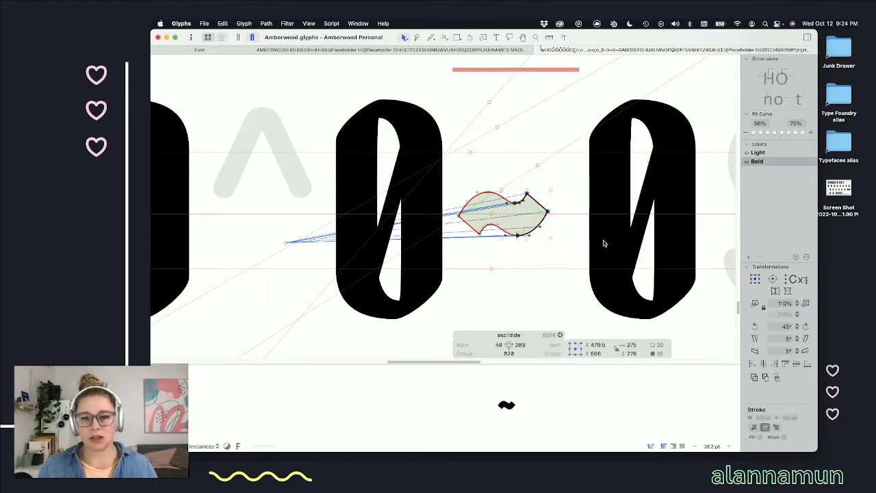
key(shift+Right)
key(shift+Right)
key(shift+Right)
key(shift+Right)
key(shift+Right)
key(shift+Right)
key(shift+Right)
key(shift+Right)
key(shift+Right)
key(shift+Right)
key(shift+Right)
key(shift+Right)
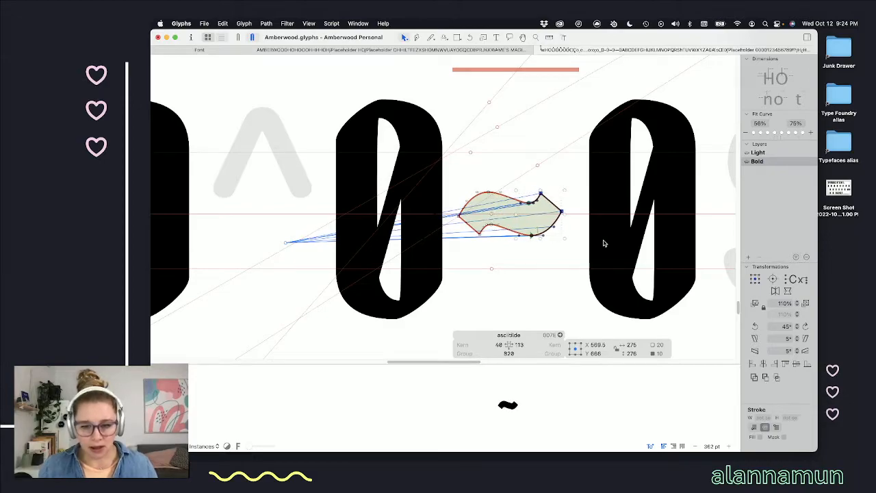
key(shift+Right)
key(shift+Right)
key(shift+Right)
key(shift+Right)
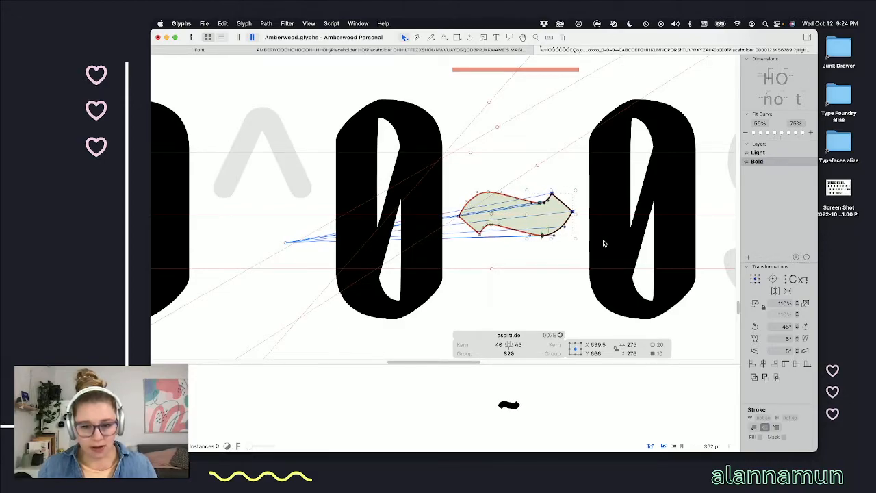
key(Right)
key(Right)
key(Right)
key(space)
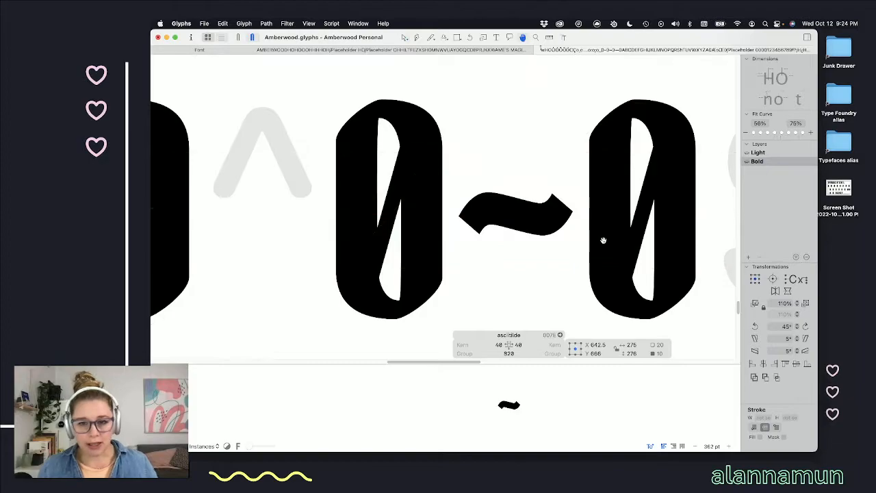
- Lengthen the inner handles of the asciitilde's right-hand curves by moving them left toward the glyph's middle
scroll(487, 204, up, 5)
drag(553, 212, 530, 335)
key(shift+Left)
key(shift+Left)
key(shift+Left)
key(shift+Left)
key(shift+Left)
key(shift+Left)
key(shift+Left)
- Lengthen the inner handles of the asciitilde's left-hand curves by moving them right, and preview the smoothed wave
drag(482, 168, 458, 319)
key(shift+Right)
key(shift+Right)
key(shift+Right)
key(shift+Right)
key(shift+Right)
key(space)
scroll(497, 194, down, 2)
click(584, 183)
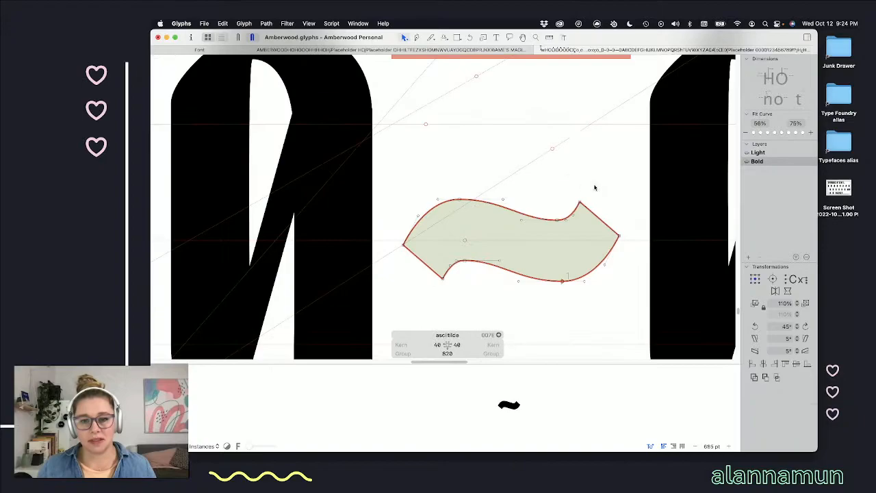
- Move the asciitilde's upper-left curve node to X 253, Y 812 and its lower-right curve node to X 565, Y 528
drag(558, 189, 559, 150)
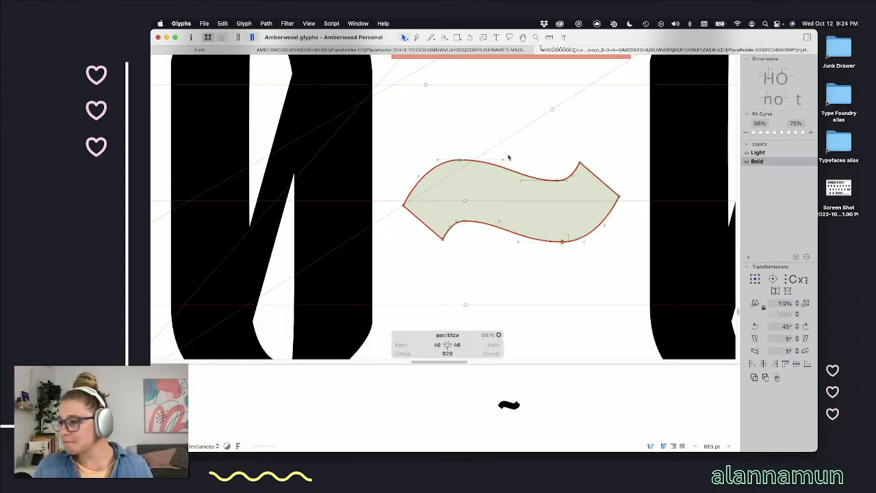
scroll(520, 164, up, 1)
scroll(518, 164, up, 1)
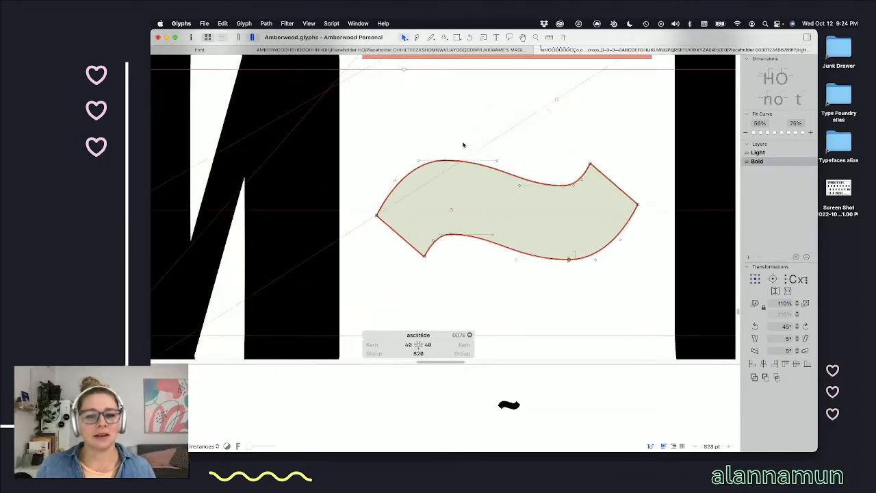
click(444, 160)
key(shift+Right)
key(shift+Right)
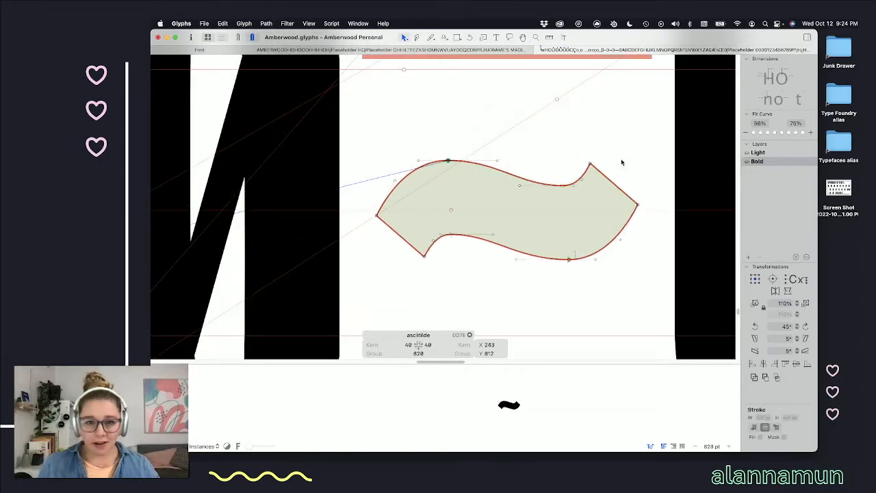
key(space)
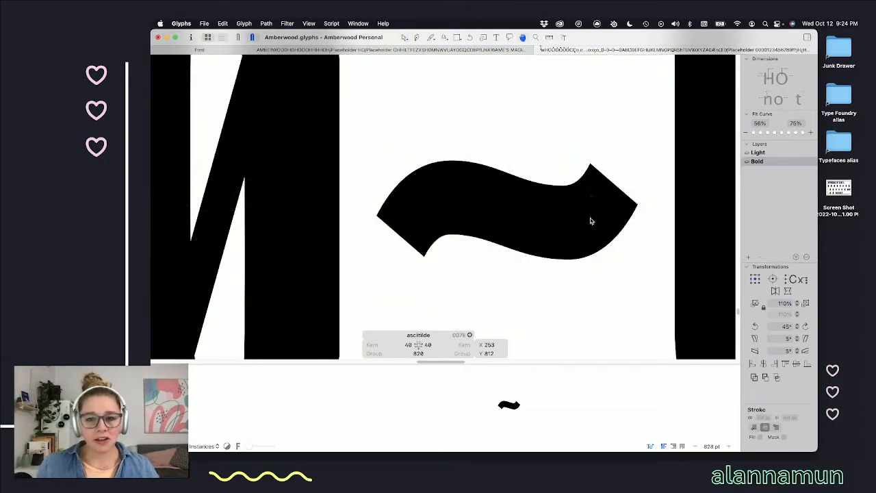
key(Escape)
key(Tab)
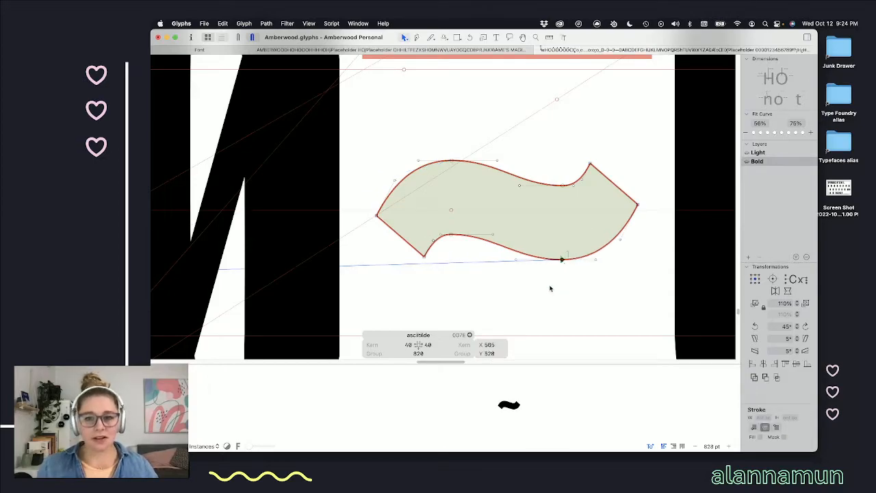
- Move the asciitilde's lower-left curve node right to X 271, keeping it at Y 600
key(space)
key(Tab)
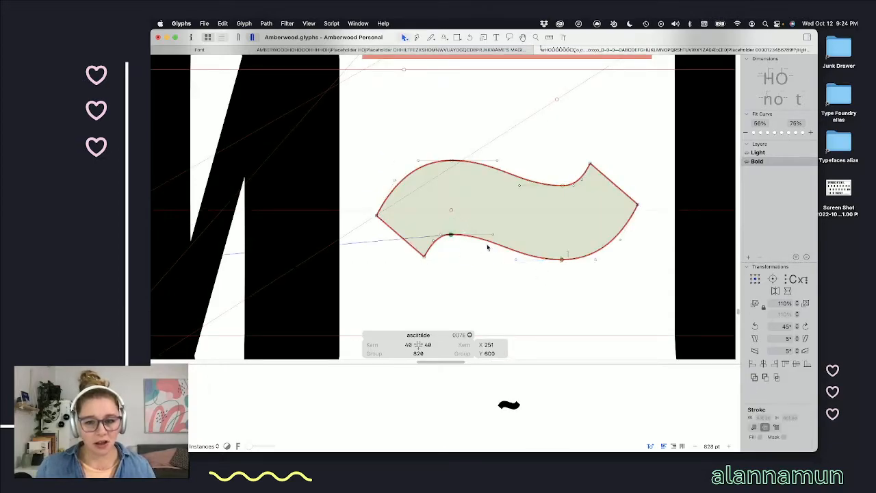
key(shift+Right)
key(space)
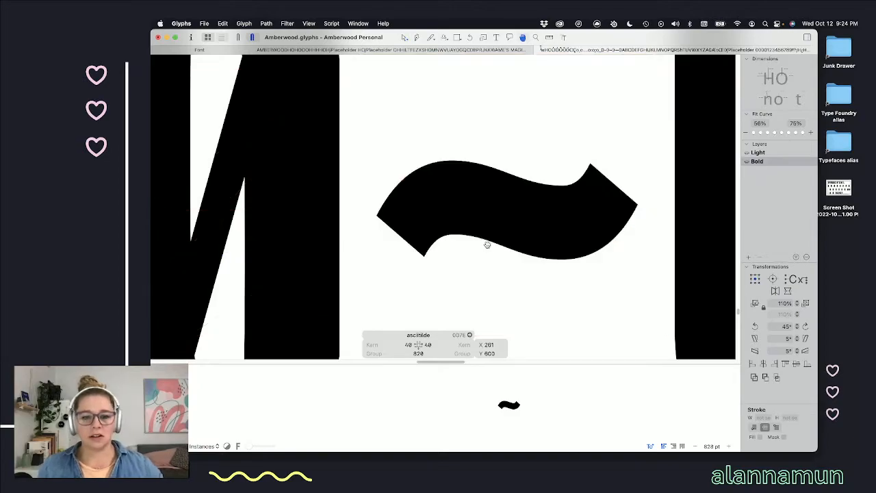
key(shift+Right)
key(space)
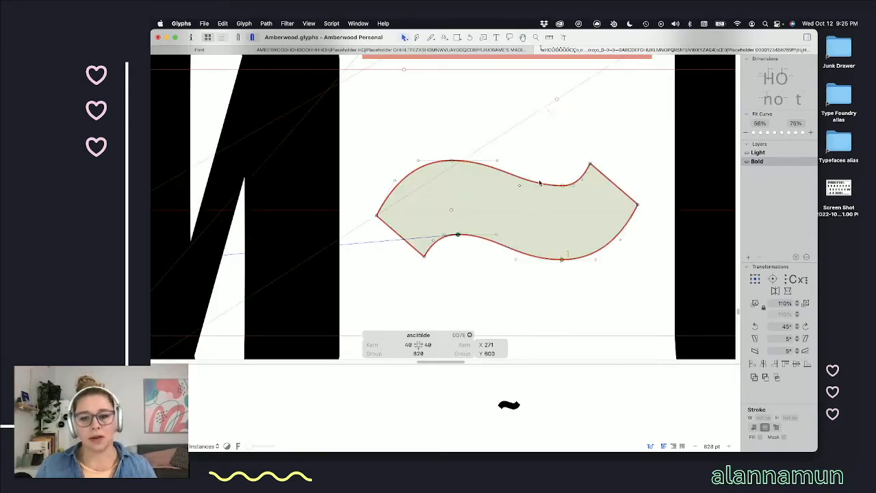
- Move the asciitilde's upper-right curve node left to X 547, Y 740, and preview the filled shape
click(557, 186)
key(shift+Left)
key(shift+Left)
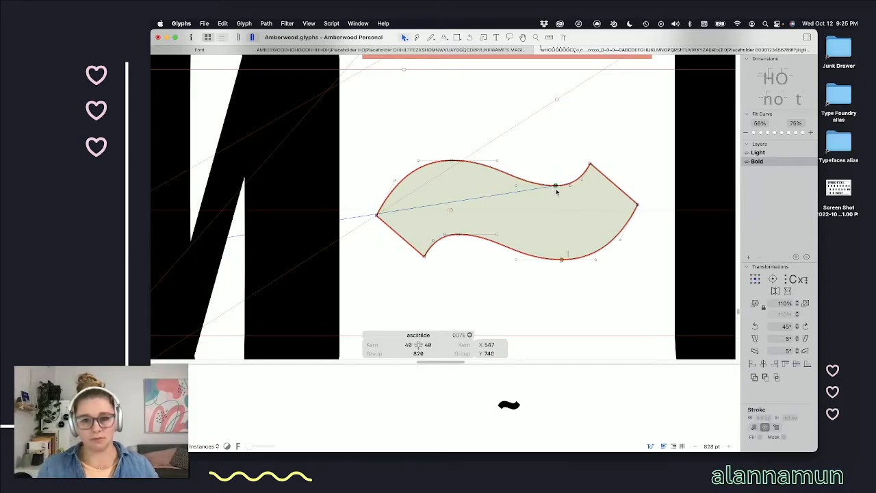
key(space)
- Turn on the curvature display and move the asciitilde's upper-left curve node right to X 264, Y 812
key(super+shift+x)
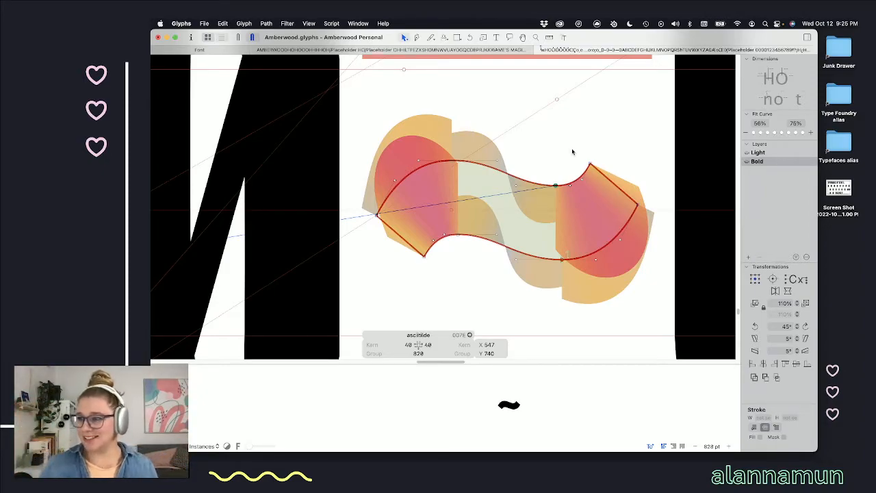
scroll(464, 147, up, 2)
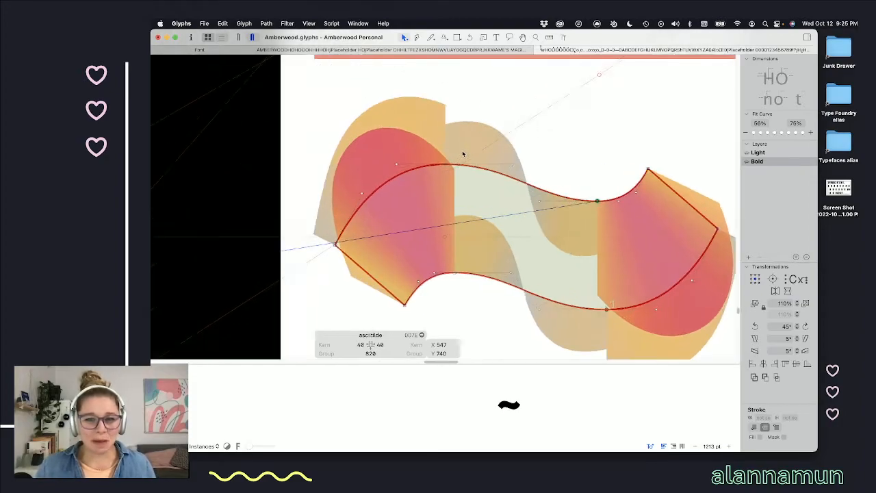
click(448, 163)
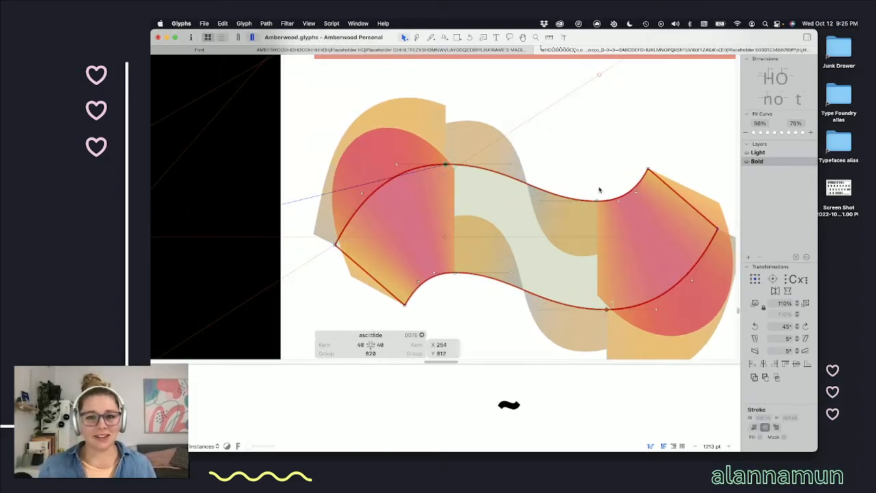
key(Right)
key(Right)
key(Right)
key(Right)
key(Right)
key(Right)
key(Right)
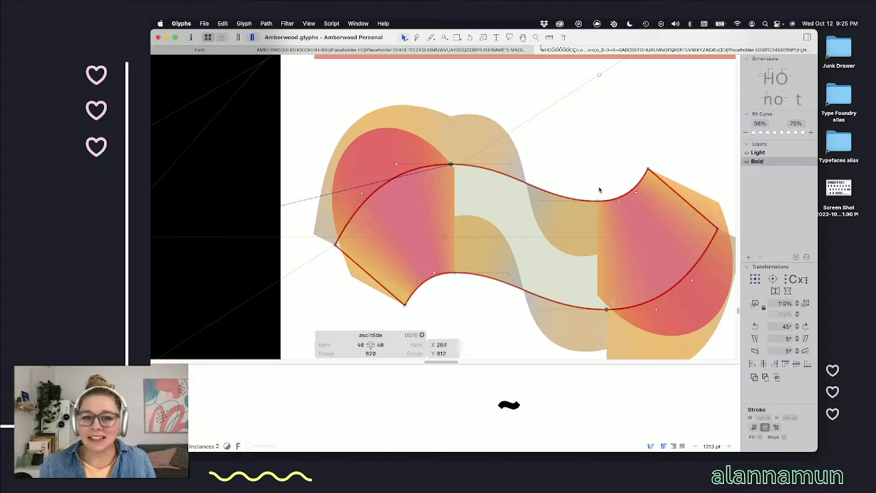
- Move the asciitilde's lower-right curve node left to about X 555, Y 528 to even out its curvature
click(605, 310)
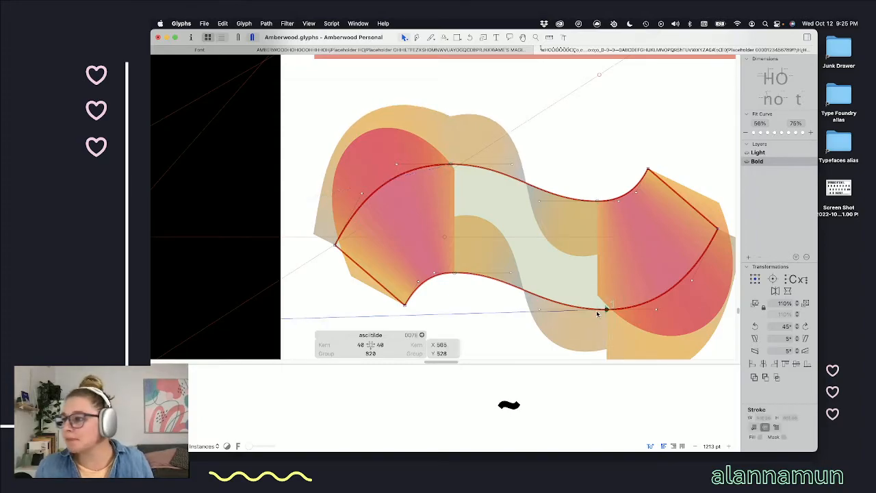
scroll(581, 308, down, 3)
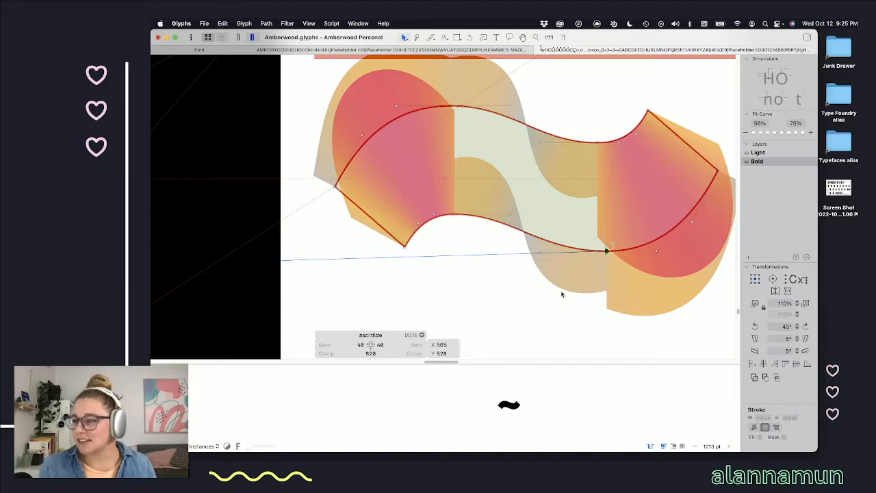
key(Left)
key(Left)
key(Left)
key(Left)
key(Left)
key(Left)
key(Left)
key(Left)
key(Left)
key(Left)
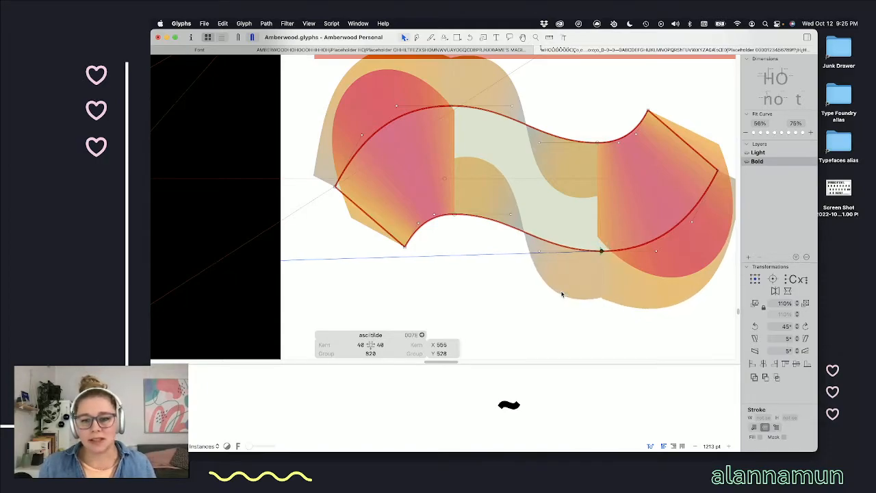
- Move the asciitilde's upper-right curve node left to X 538, Y 740 to smooth the curvature across it
mouse_move(607, 130)
mouse_down()
mouse_move(588, 166)
mouse_move(606, 162)
mouse_up()
key(Left)
key(Left)
key(Left)
key(Left)
key(Left)
key(Left)
key(Left)
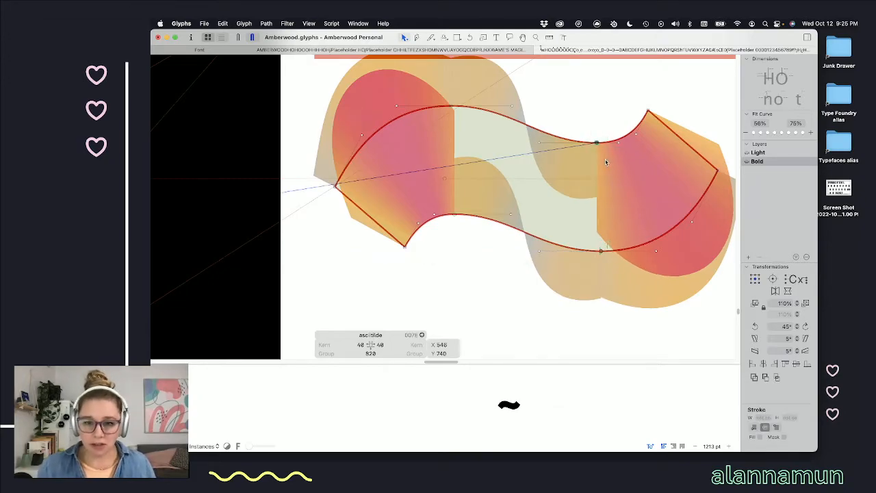
key(Left)
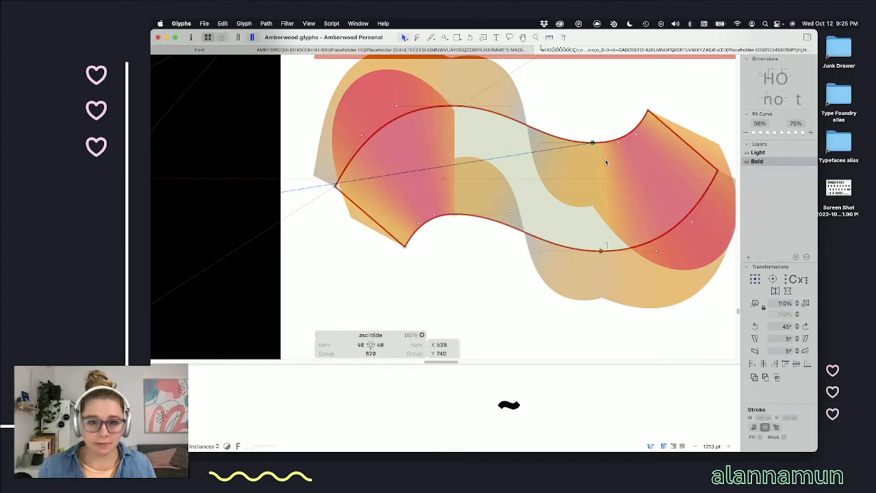
- Move the asciitilde's lower-left curve node right to X 280, Y 600, and preview the filled shape
drag(476, 190, 447, 231)
key(Right)
key(Right)
key(Right)
key(Right)
key(Right)
key(Right)
key(Right)
key(Right)
key(Right)
key(Right)
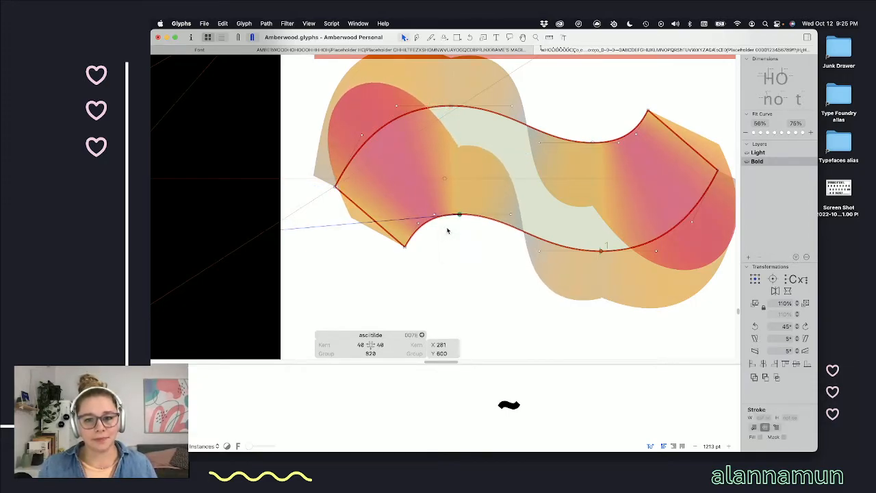
key(Left)
key(space)
key(space)
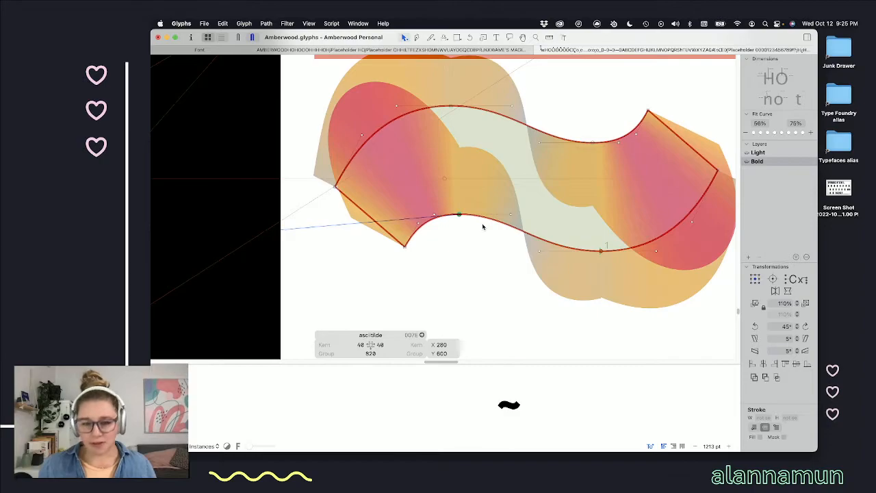
- Raise the asciitilde's lower-left curve node to Y 610 and shift it to X 286, checking the filled preview
key(shift+Up)
key(space)
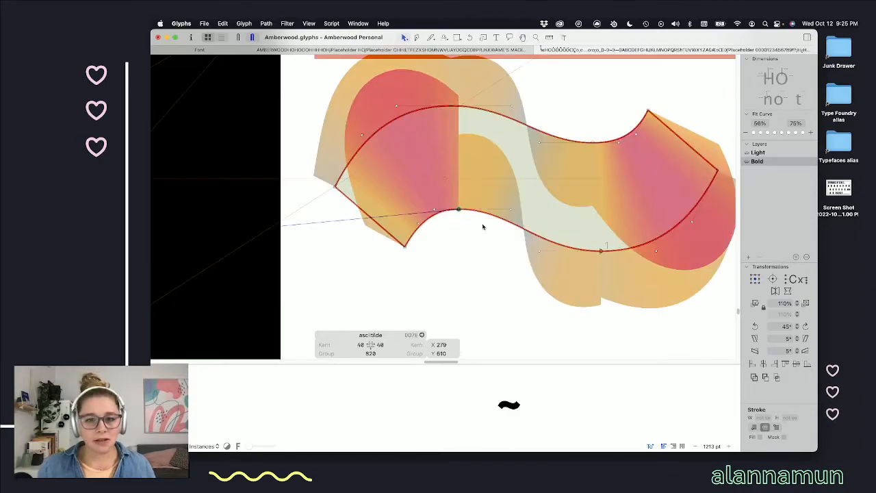
key(space)
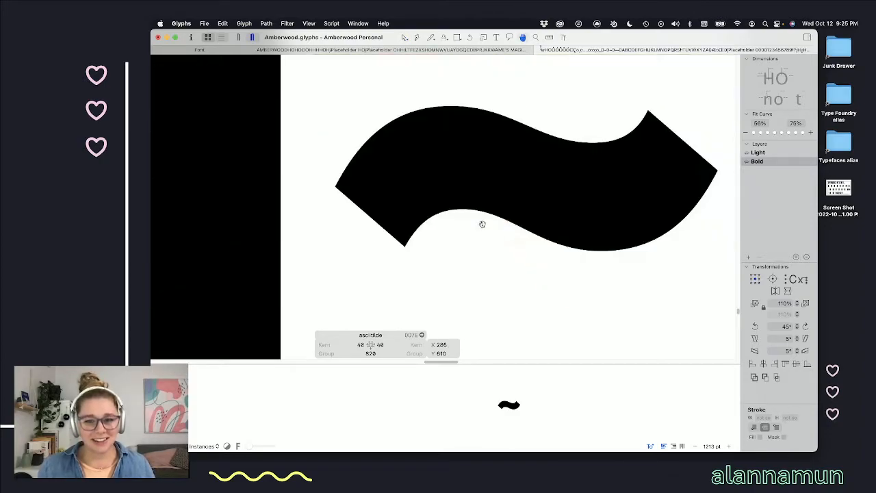
- Lower the asciitilde's upper-right curve node to Y 730 and move it left to X 532, then preview the shape
drag(601, 123, 579, 164)
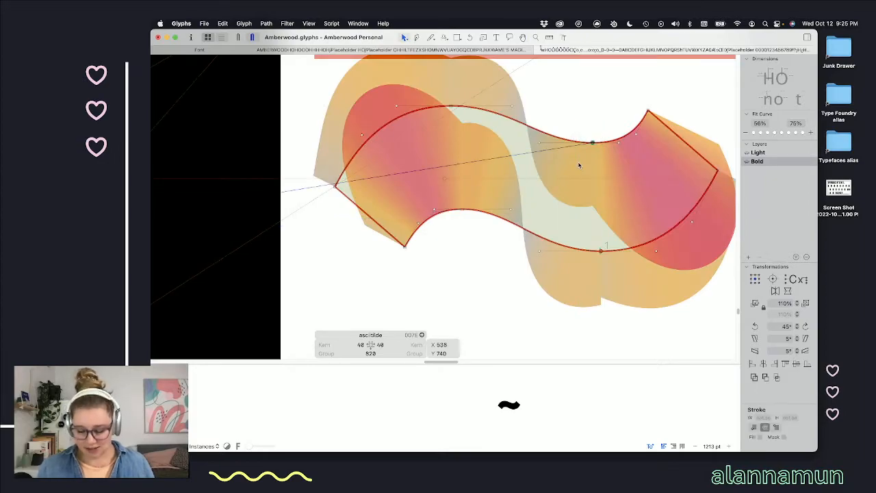
key(shift+Down)
key(Left)
key(Left)
key(Left)
key(Left)
key(Left)
key(Left)
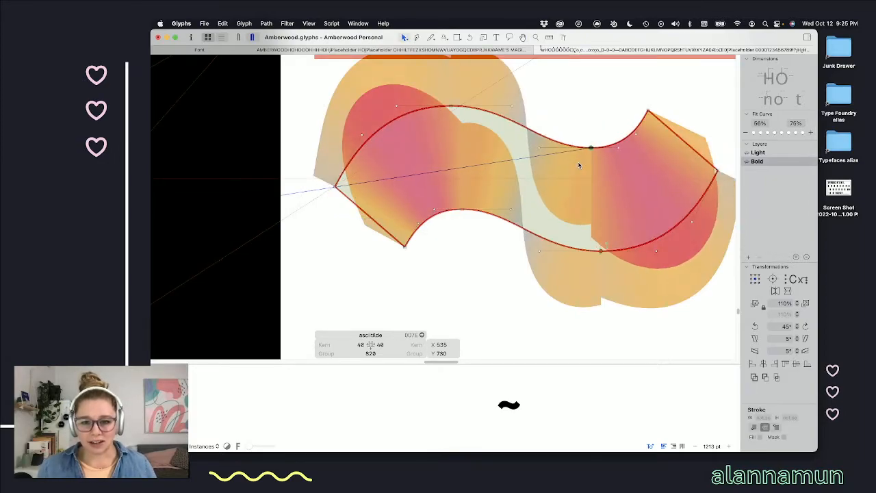
key(space)
click(659, 287)
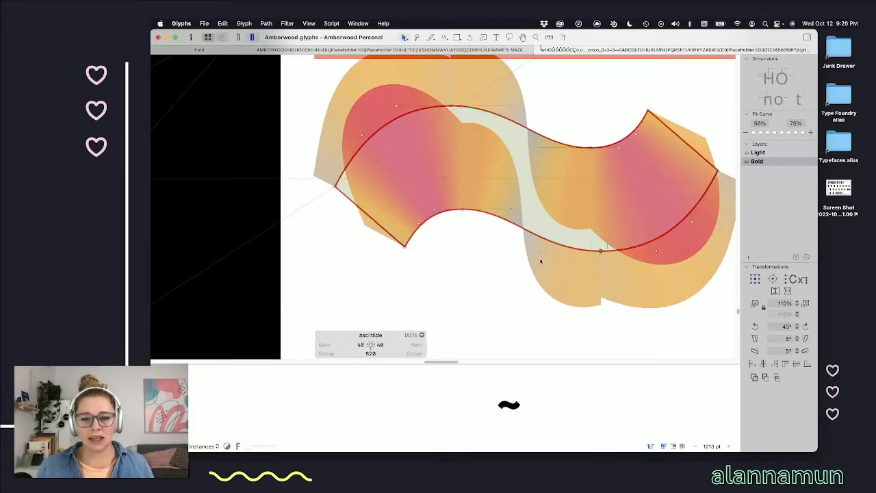
- Lengthen the inner handles of the asciitilde's outer curves, moving the lower one to X 425 and the upper one to X 392
key(space)
drag(574, 206, 530, 266)
key(shift+Left)
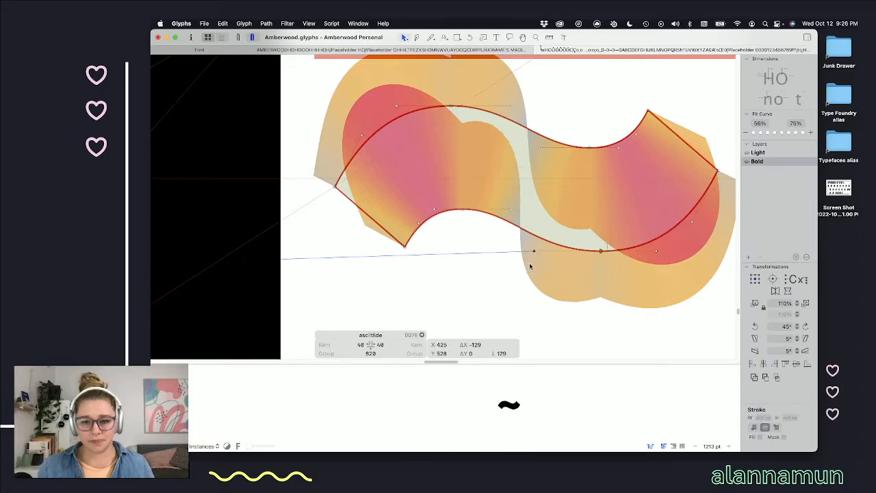
scroll(498, 160, up, 3)
drag(526, 133, 505, 183)
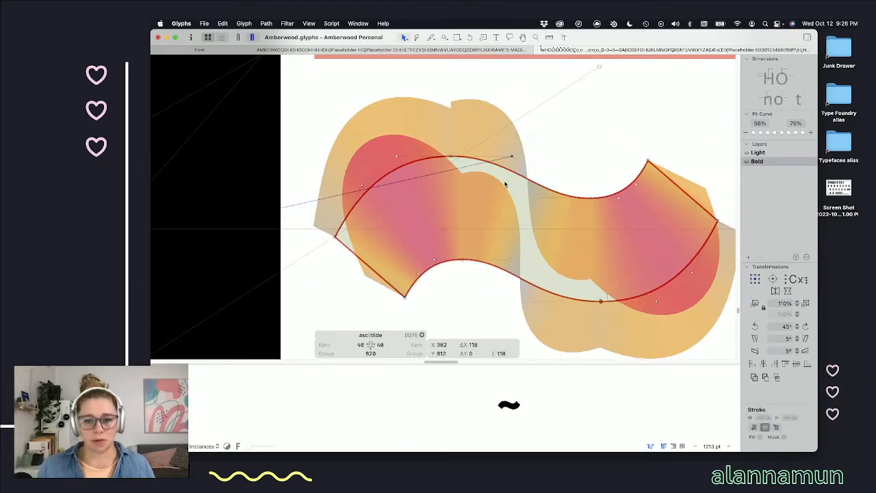
key(shift+Right)
key(space)
- Examine the asciitilde's curvature up close, and its shape and weight beside the zeros and other math symbols
scroll(636, 198, down, 2)
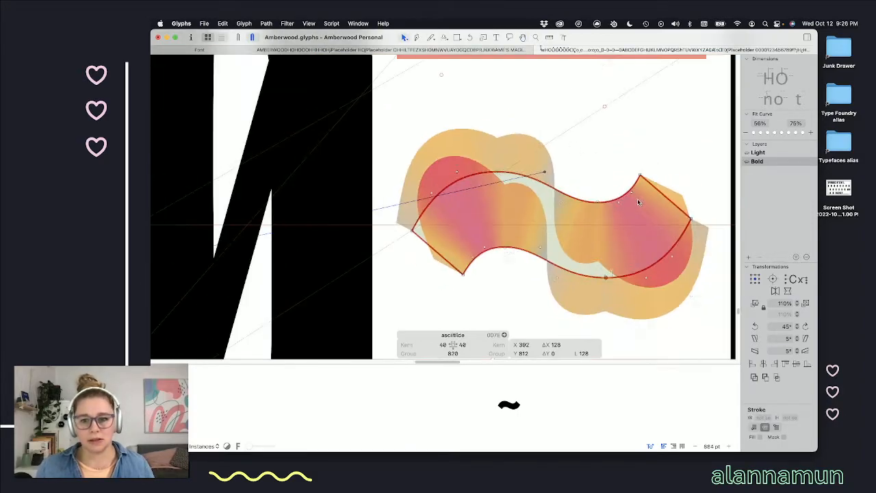
scroll(629, 190, up, 4)
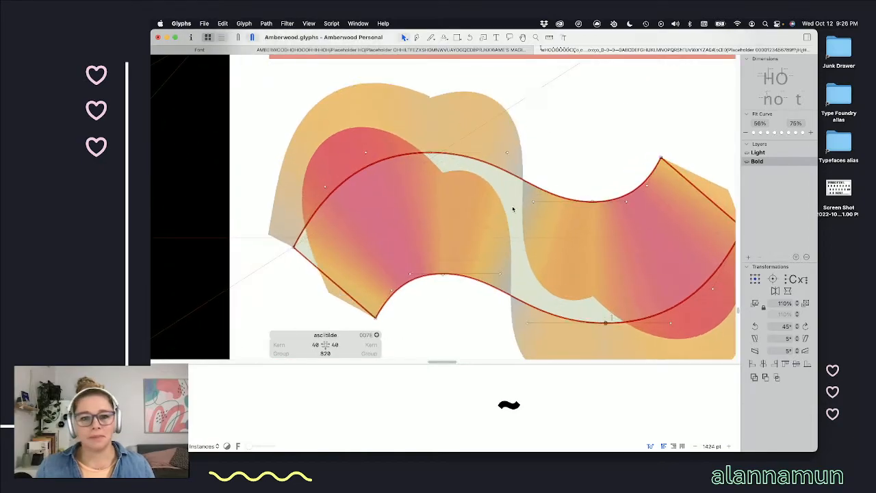
scroll(635, 162, down, 2)
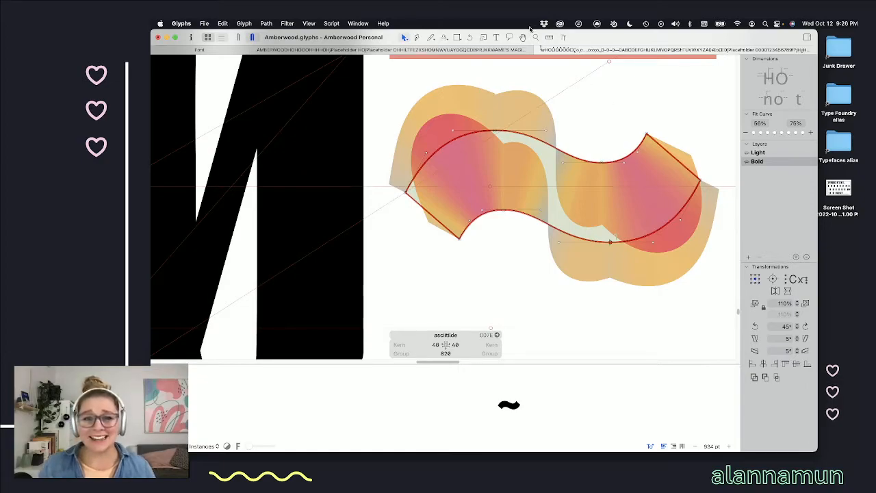
scroll(571, 122, down, 5)
key(space)
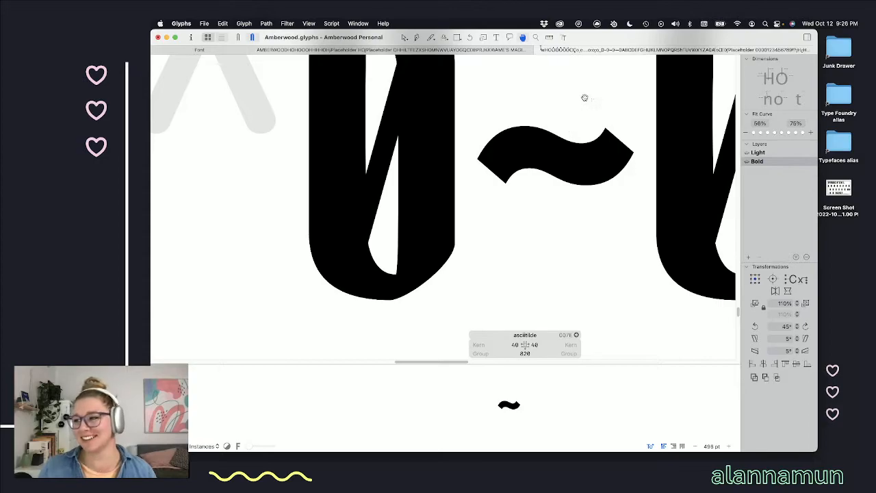
key(space)
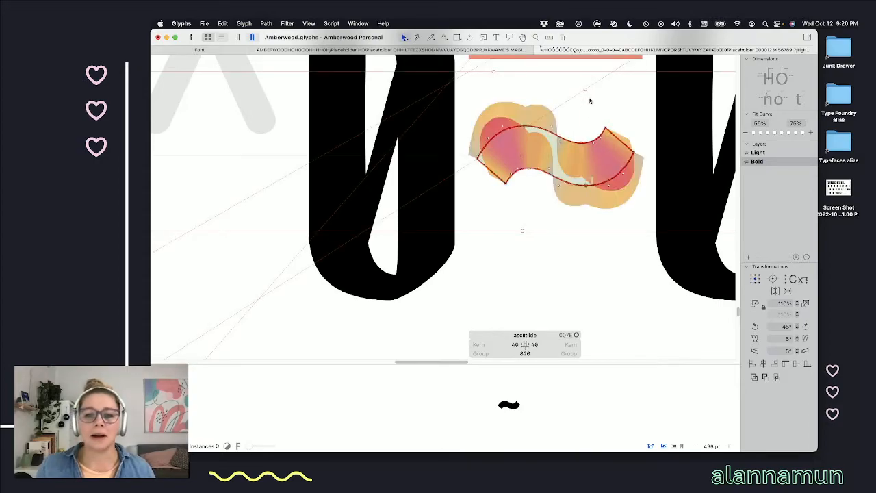
scroll(568, 171, down, 3)
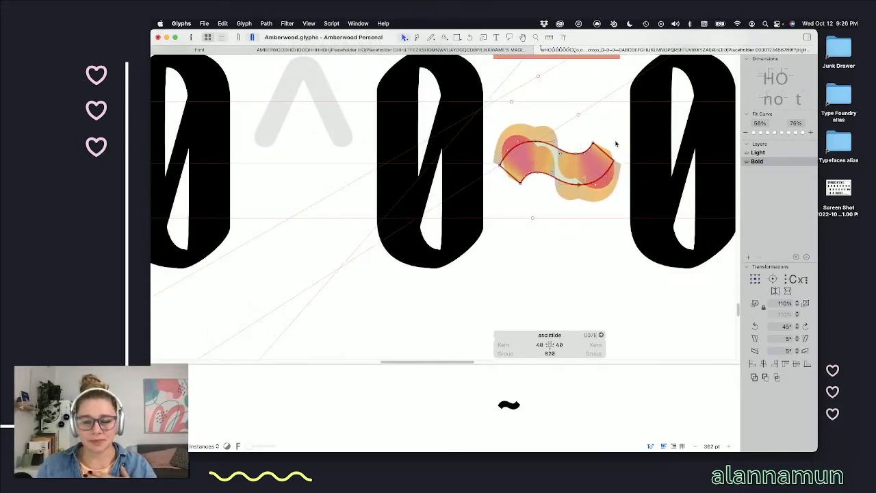
scroll(593, 140, up, 3)
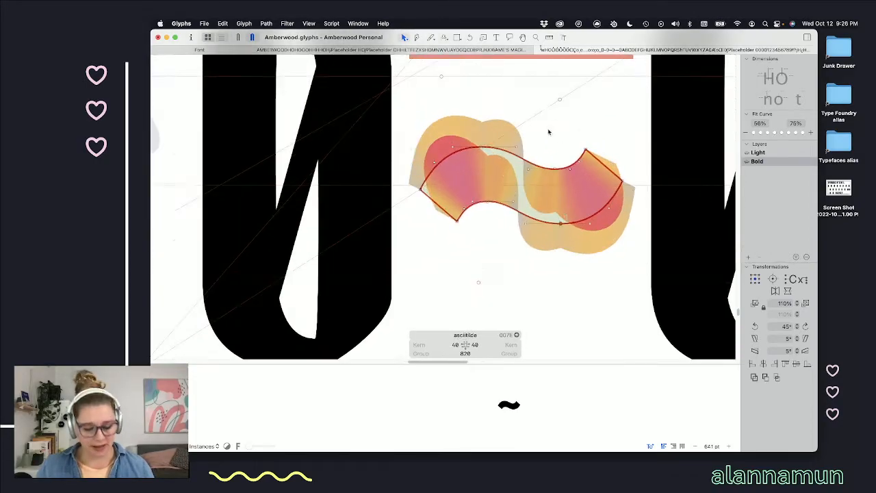
key(t)
scroll(558, 143, down, 5)
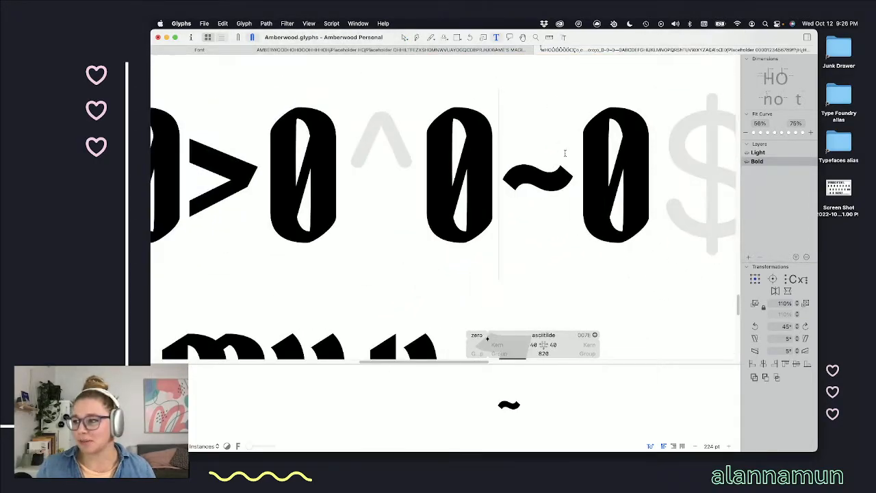
scroll(535, 169, down, 4)
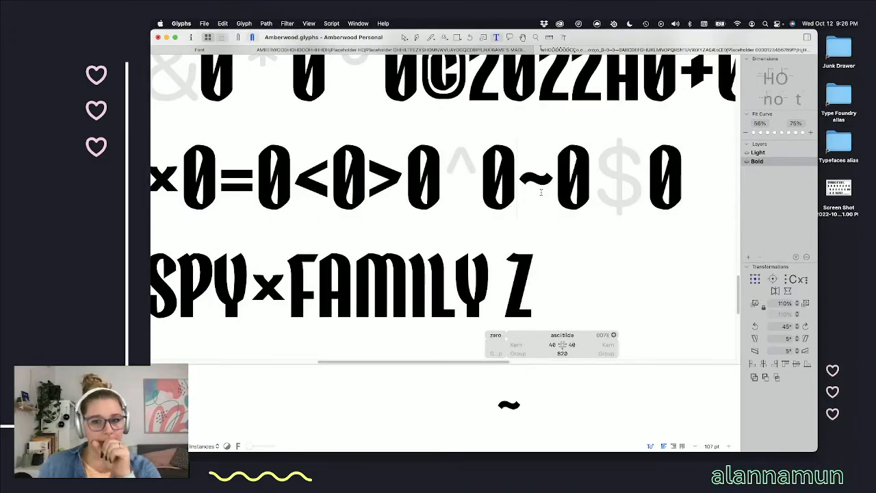
- Raise the two curve nodes of the asciitilde's left half by 10 units, to a selection centre of X 275, Y 721
scroll(545, 175, up, 5)
scroll(523, 174, up, 4)
key(Escape)
drag(503, 131, 485, 225)
key(shift+Up)
key(space)
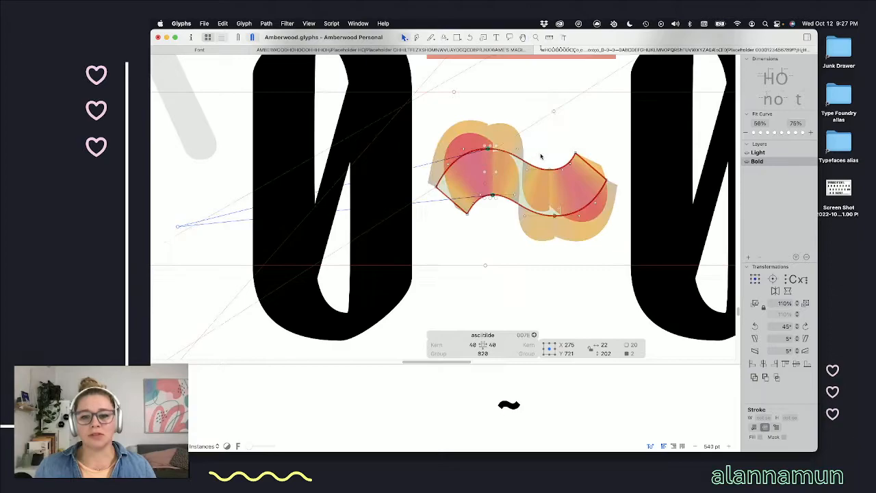
- Lower the two curve nodes of the asciitilde's right half by 10 units, to a selection centre of X 543, Y 619
click(554, 216)
key(space)
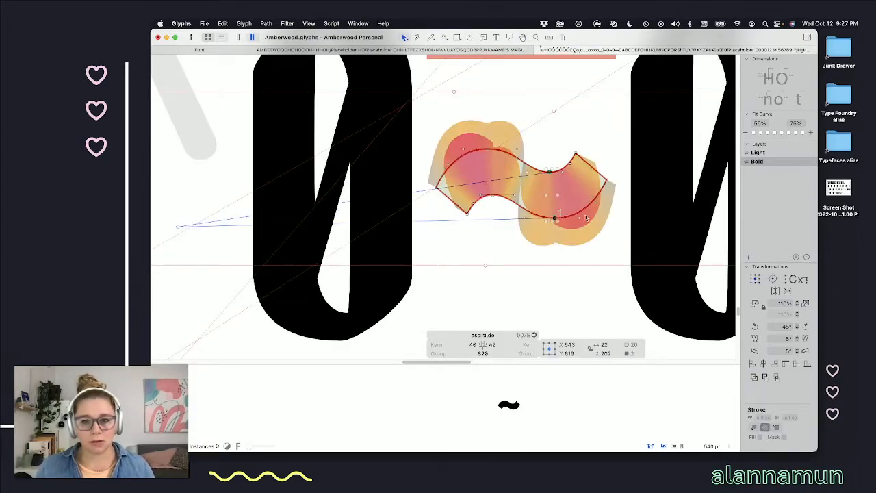
scroll(578, 221, down, 2)
key(space)
- Return to text editing in the line around the asciitilde and display the glyphs' spacing values
scroll(579, 221, down, 4)
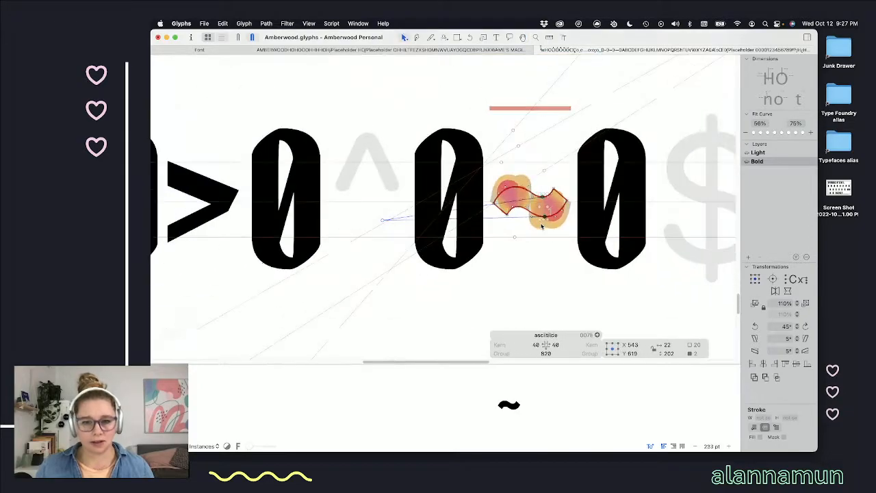
key(t)
key(ctrl+super+m)
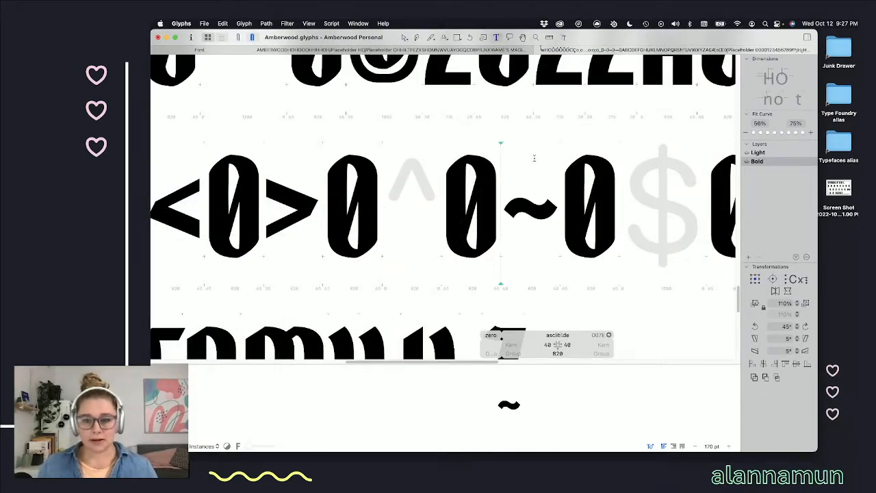
- Examine the spacing and weight of the math symbols among the zeros, especially the less, greater, asciicircum placeholder and asciitilde
scroll(534, 158, down, 5)
scroll(580, 198, left, 2)
scroll(592, 209, right, 2)
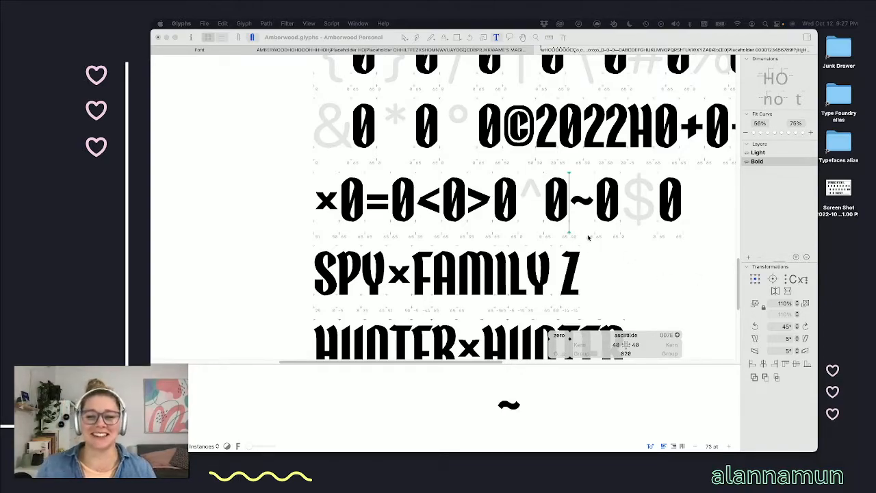
click(529, 209)
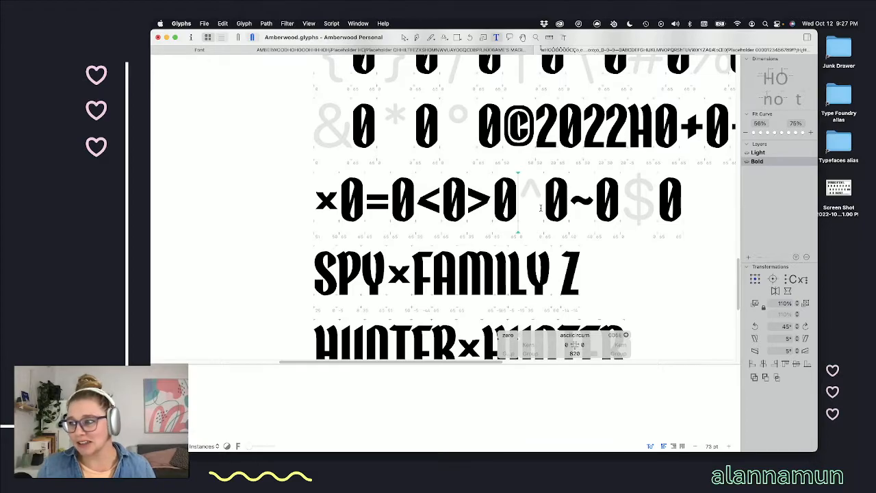
key(Left)
key(Left)
key(Left)
key(Left)
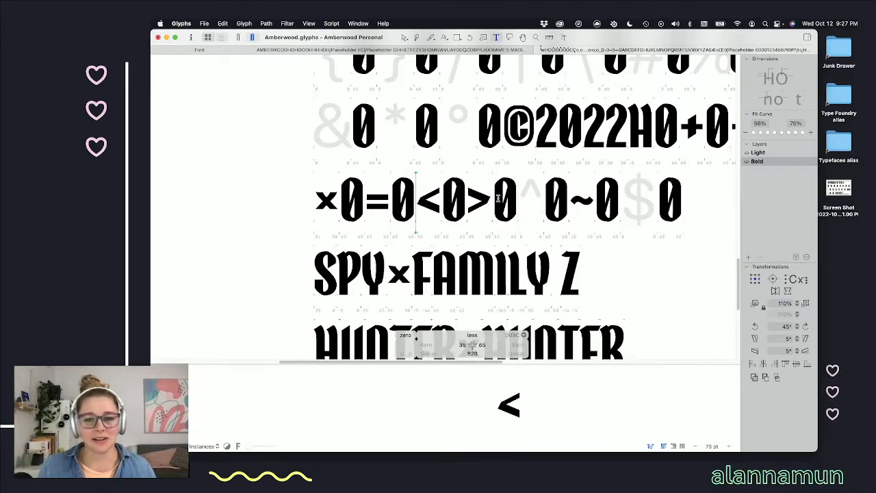
key(super+minus)
click(609, 211)
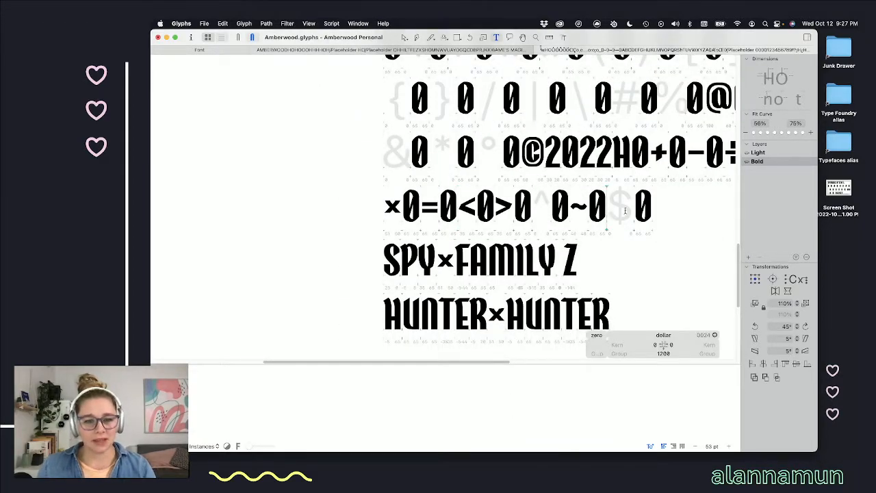
scroll(624, 211, right, 3)
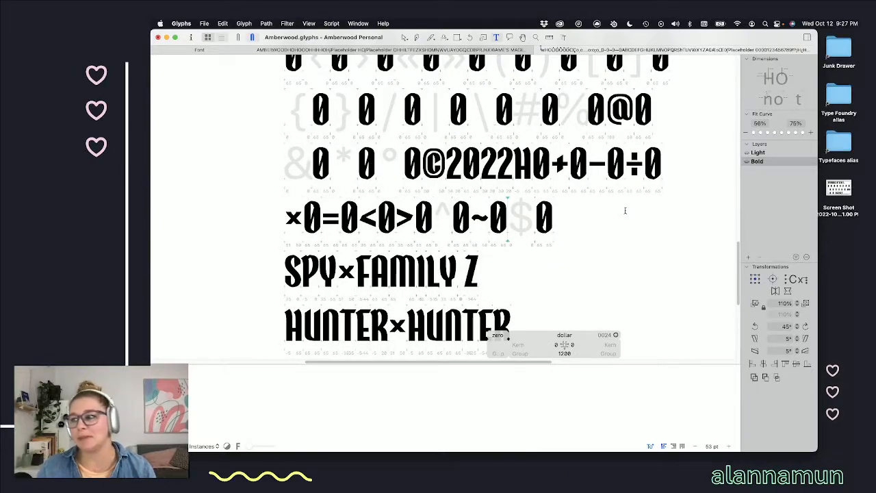
click(396, 216)
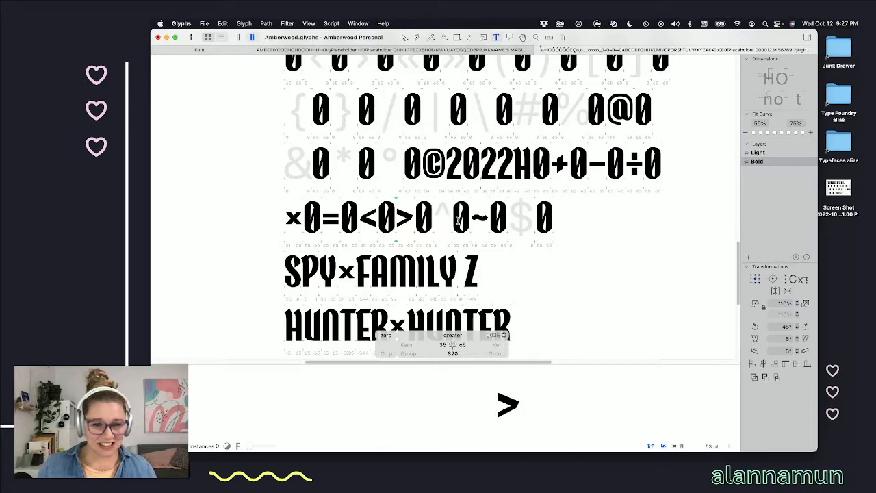
scroll(547, 235, down, 2)
scroll(548, 235, up, 3)
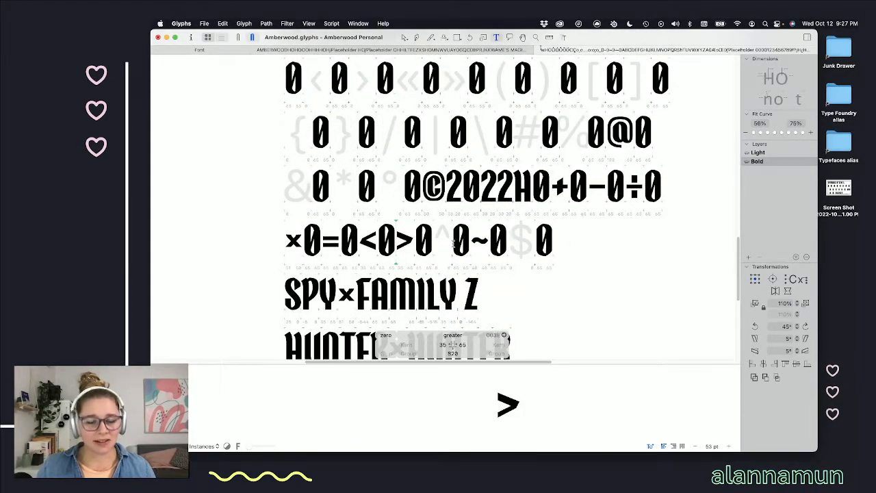
scroll(453, 244, up, 5)
scroll(445, 243, up, 3)
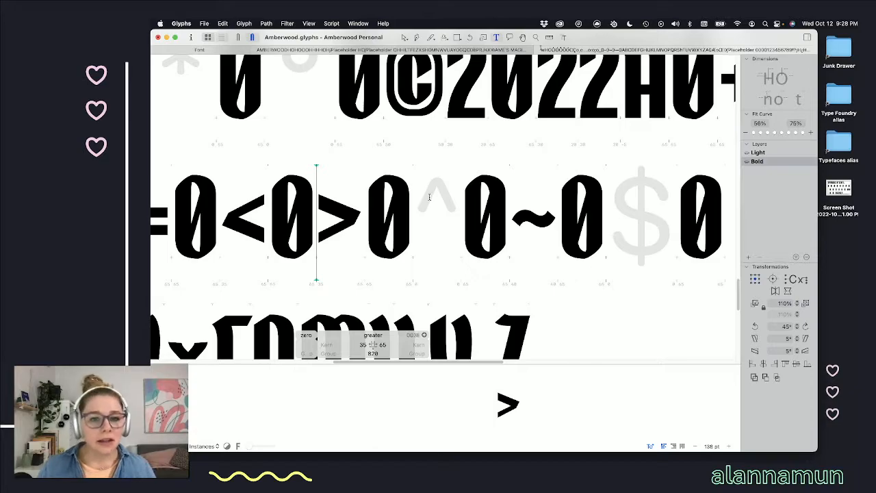
scroll(429, 197, down, 3)
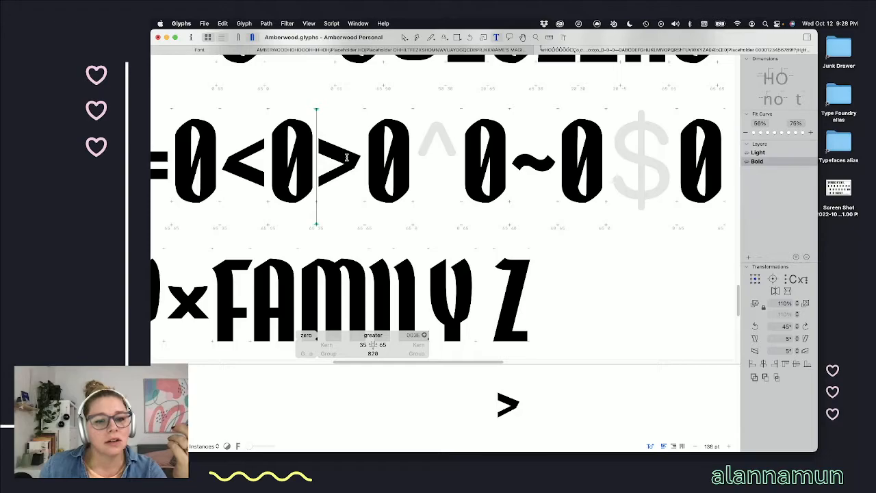
- Copy the greater glyph's component into the empty asciicircum glyph and rotate it 90° counterclockwise
click(436, 148)
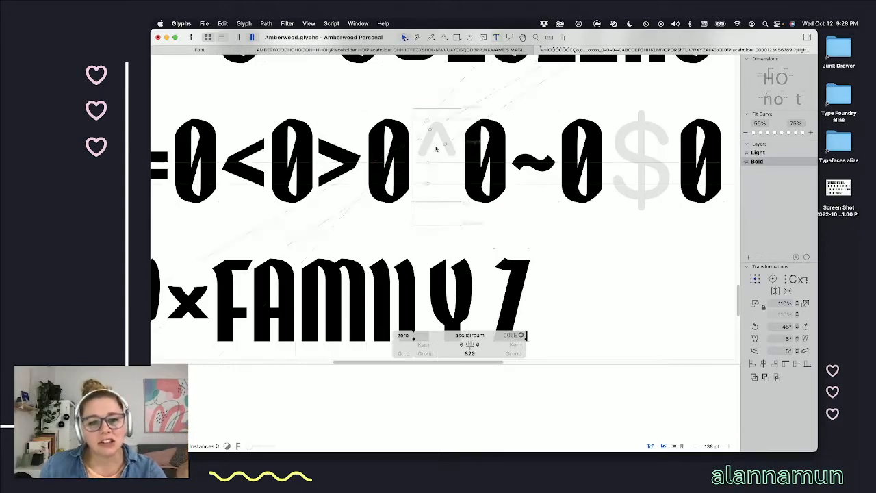
double_click(339, 162)
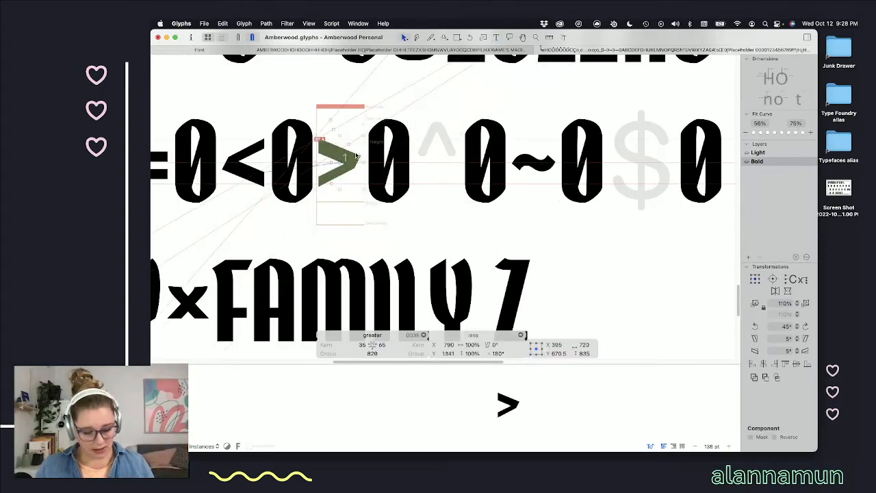
double_click(452, 154)
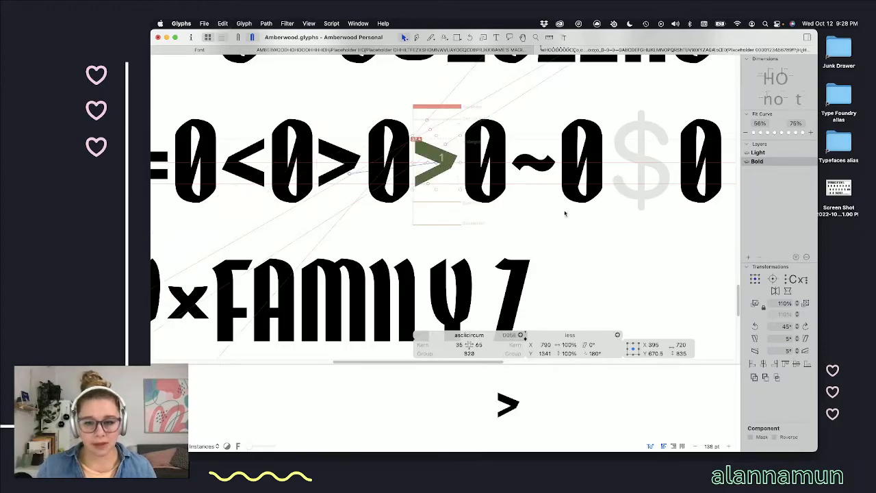
click(789, 327)
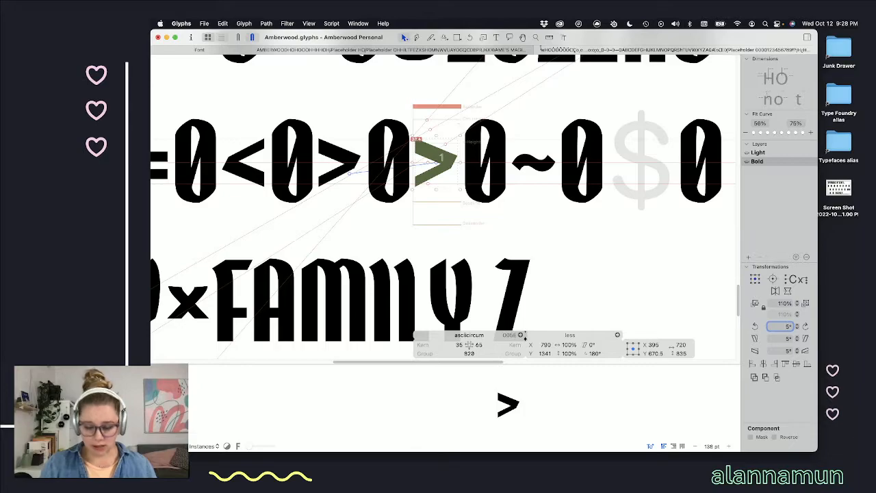
text(90)
click(756, 326)
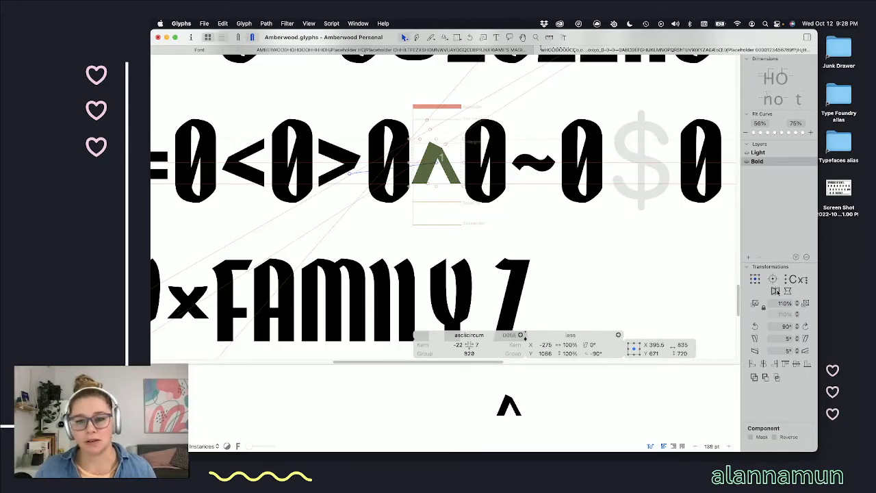
- Mirror the asciicircum's component horizontally and raise it to the cap height, to a centre of Y 1072
click(777, 291)
scroll(477, 178, up, 2)
drag(477, 178, 476, 145)
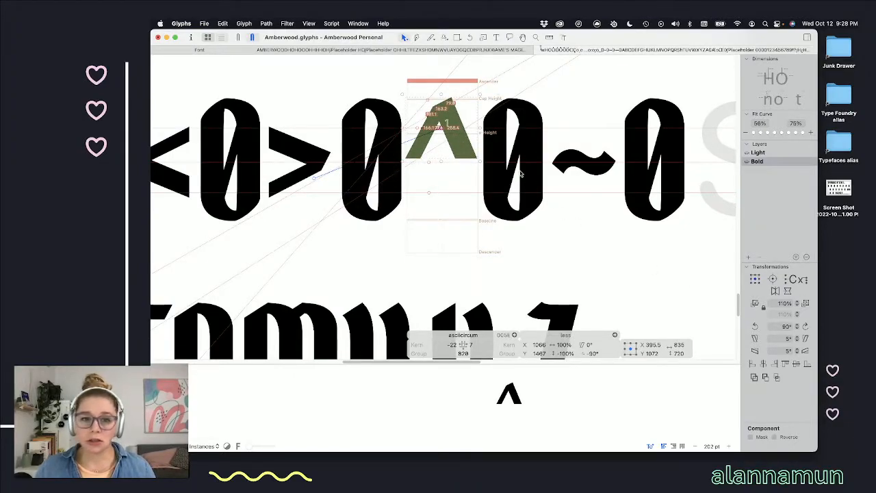
- Decompose the asciicircum's component into editable outlines
right_click(456, 135)
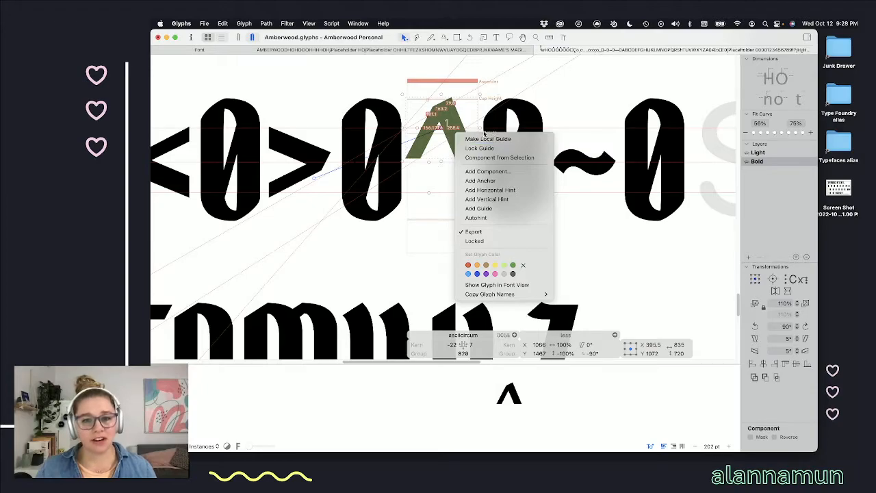
click(450, 122)
right_click(450, 121)
click(462, 127)
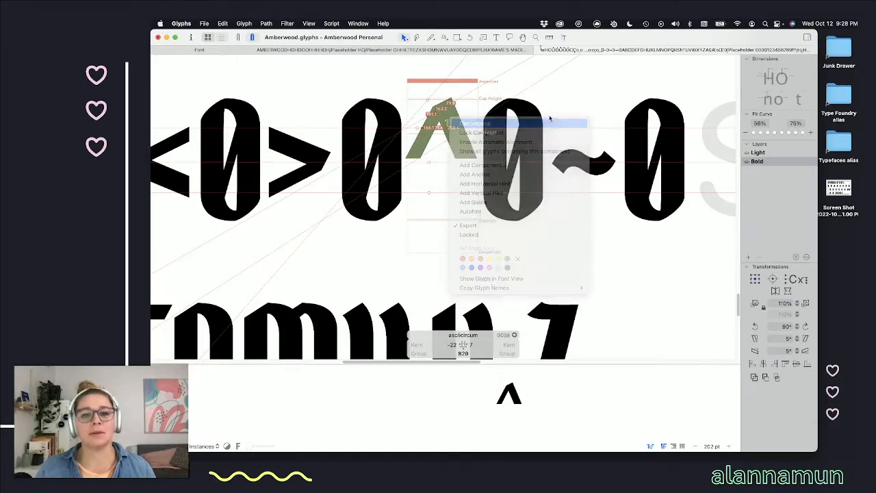
- Examine the asciicircum's outlines up close and preview its filled shape beside the zeros
scroll(466, 94, up, 5)
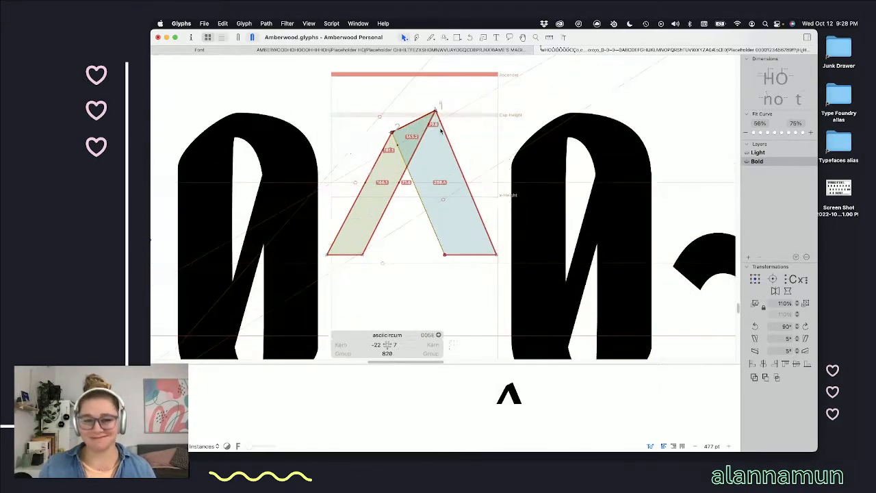
scroll(465, 147, down, 1)
key(space)
scroll(458, 144, down, 4)
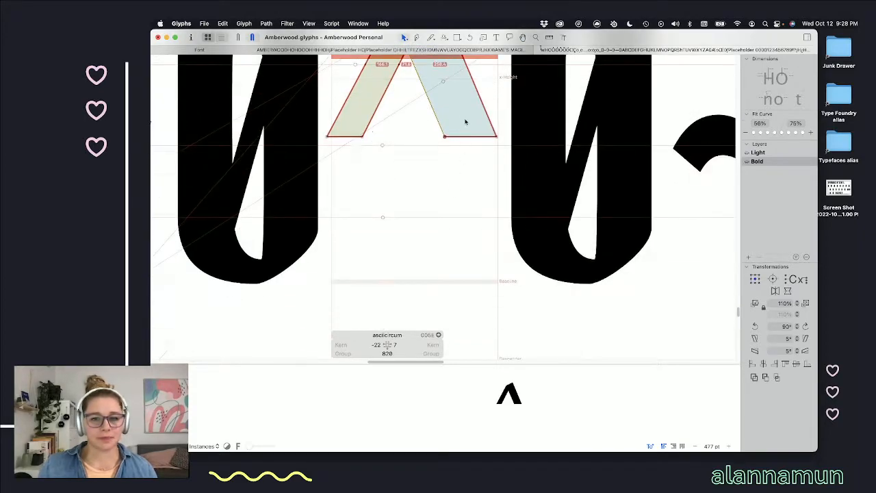
scroll(479, 137, up, 2)
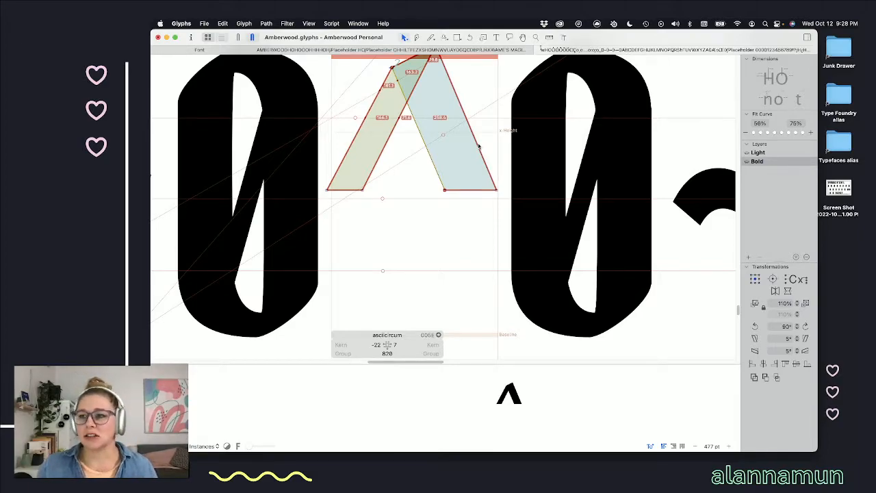
scroll(442, 175, up, 2)
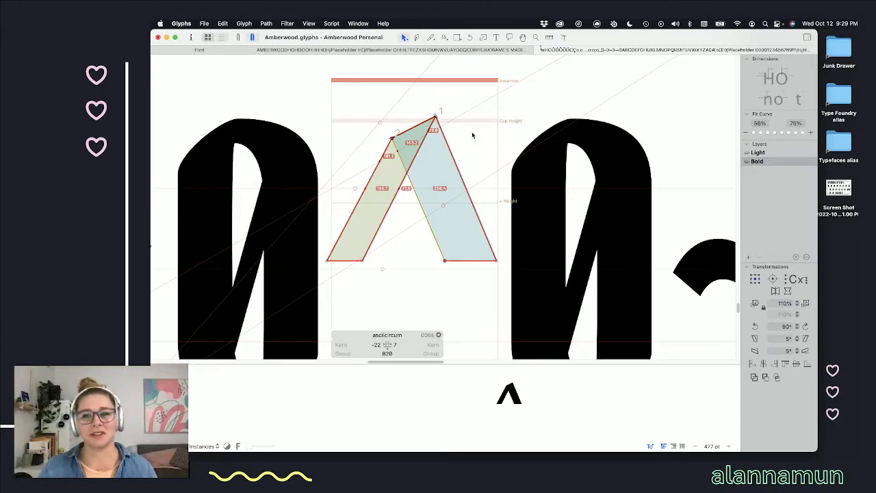
key(space)
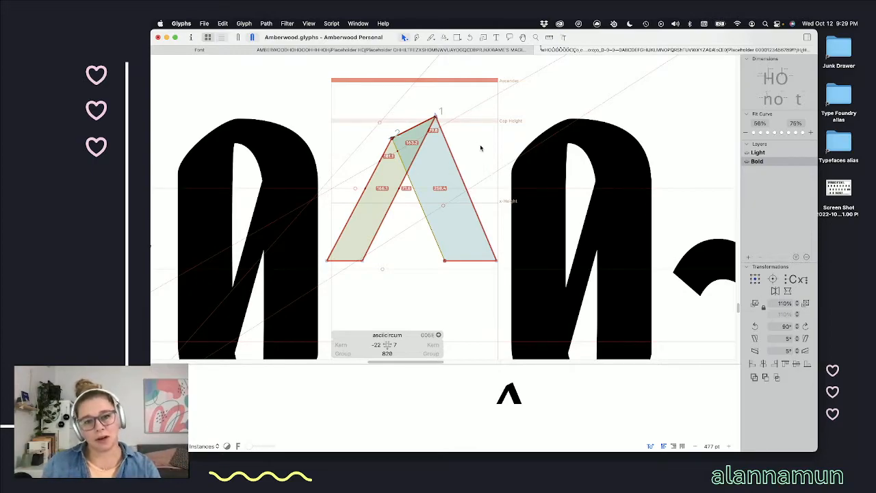
scroll(472, 151, down, 2)
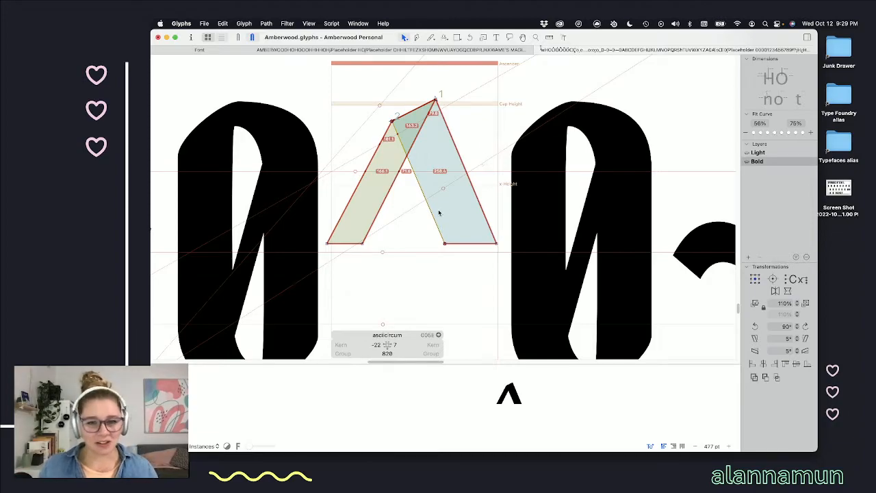
key(space)
- Raise the four foot nodes of the asciicircum by 180 units, to Y 892
drag(508, 209, 312, 281)
key(shift+Up)
key(shift+Up)
key(shift+Up)
key(shift+Up)
key(shift+Up)
key(shift+Up)
key(shift+Up)
key(shift+Up)
key(shift+Up)
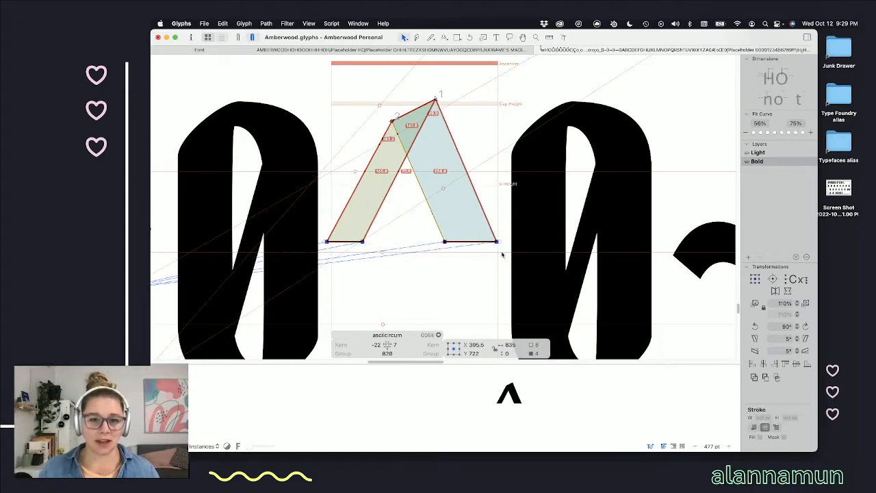
key(shift+Up)
key(shift+Up)
key(shift+Up)
key(shift+Up)
key(shift+Up)
key(shift+Up)
key(shift+Up)
key(shift+Up)
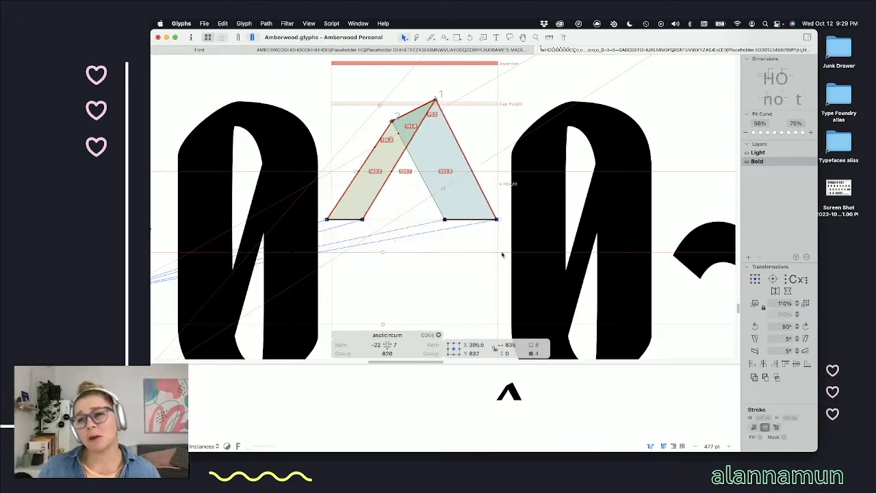
key(shift+Up)
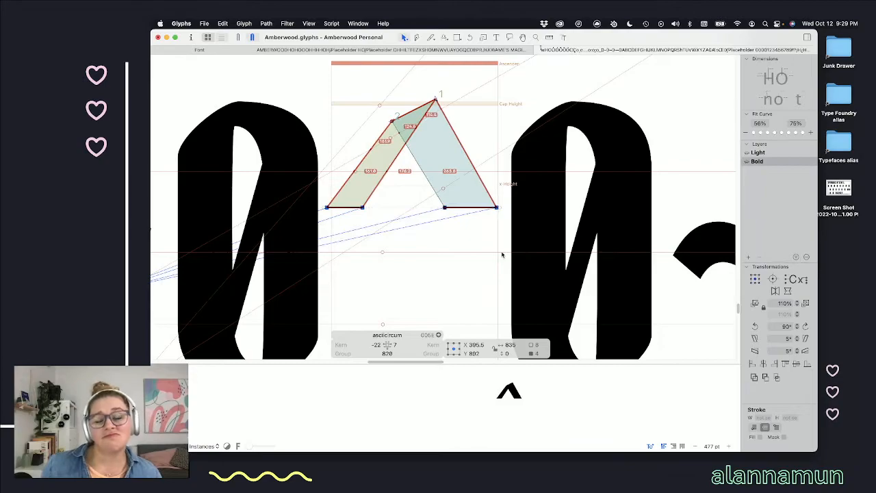
- Move the two foot nodes of the asciicircum's right leg 70 units inward, to a selection centre of X 615.5
drag(502, 190, 414, 240)
key(shift+Left)
key(shift+Left)
key(shift+Left)
key(shift+Left)
key(shift+Left)
key(shift+Left)
key(shift+Left)
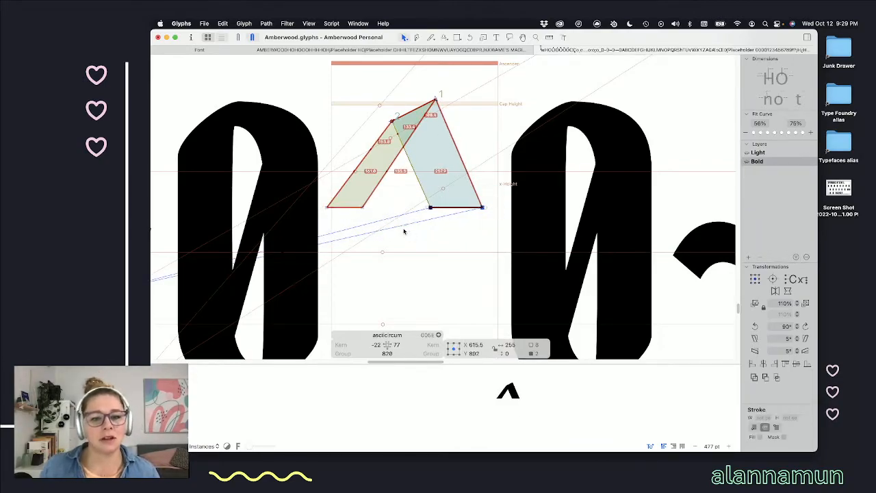
- Move the two foot nodes of the asciicircum's left leg 110 units inward, to a selection centre of X 175.5
drag(395, 195, 297, 233)
key(shift+Right)
key(shift+Right)
key(shift+Right)
key(shift+Right)
key(shift+Right)
key(shift+Right)
key(shift+Right)
key(shift+Right)
key(shift+Right)
key(shift+Right)
key(shift+Right)
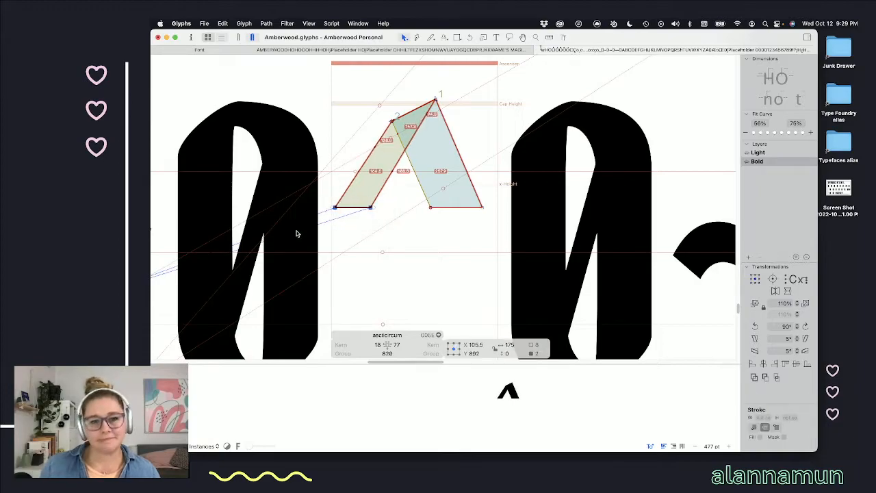
key(space)
key(shift+Right)
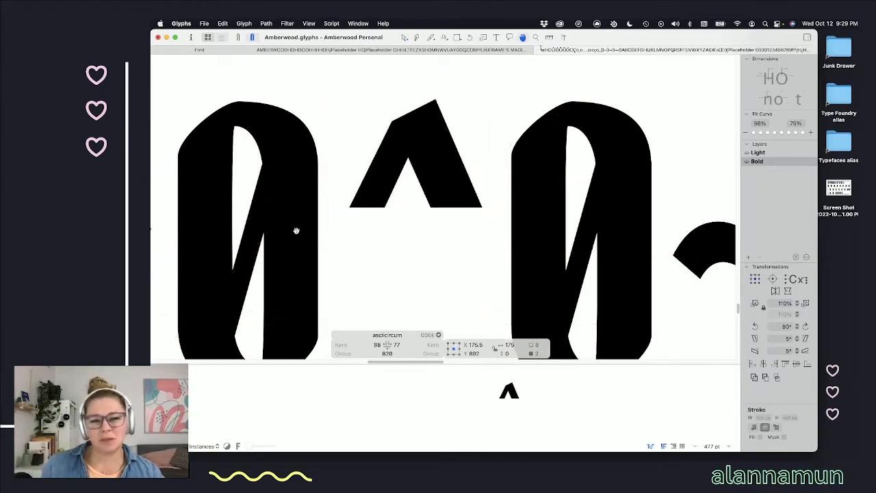
- Preview the narrowed asciicircum and compare its size and weight with the neighbouring zeros and math symbols
scroll(267, 221, down, 5)
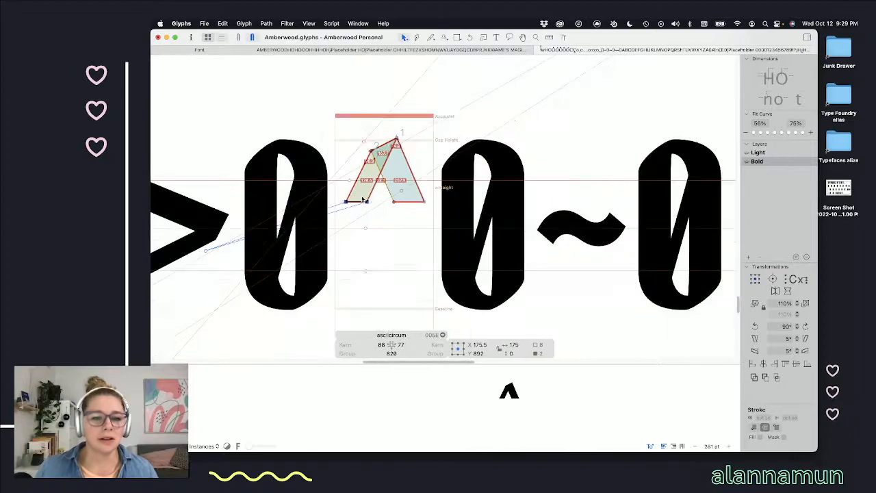
click(425, 139)
key(space)
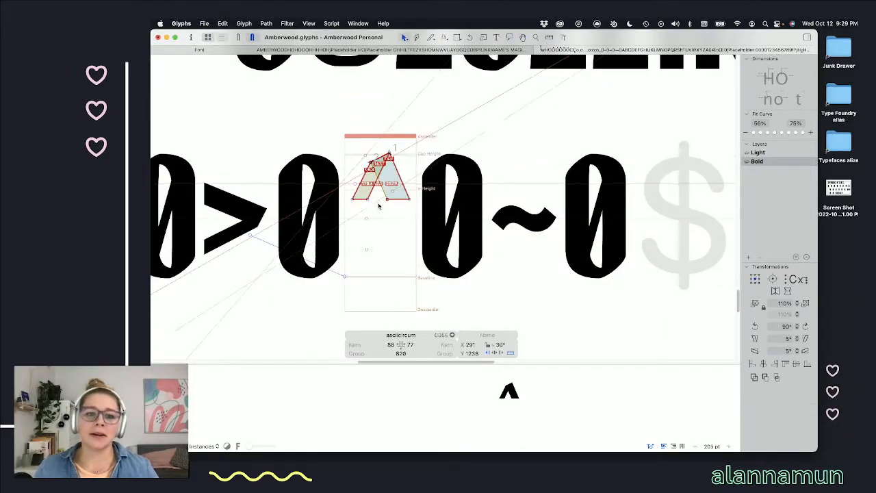
scroll(372, 199, up, 2)
scroll(372, 199, up, 3)
key(space)
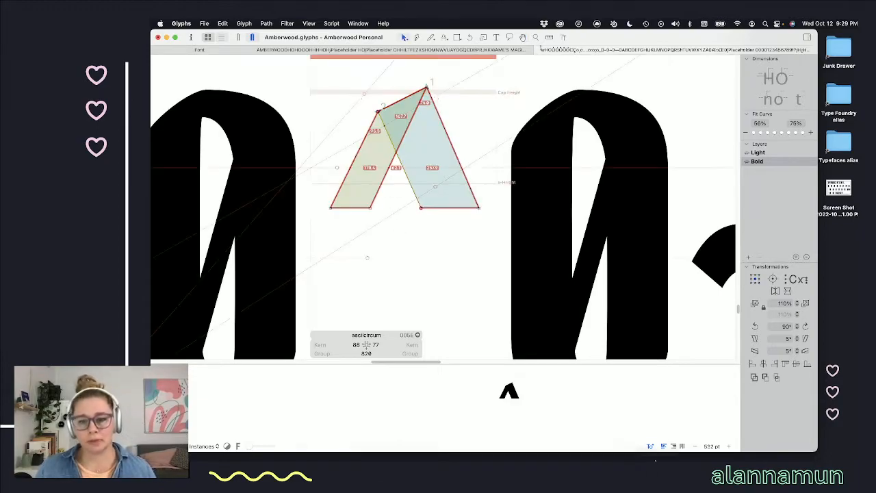
- Switch to the Tofino file and insert an asciicircum, an h and a zero after the hyphen to compare the caret's size and height
mouse_move(654, 443)
click(687, 443)
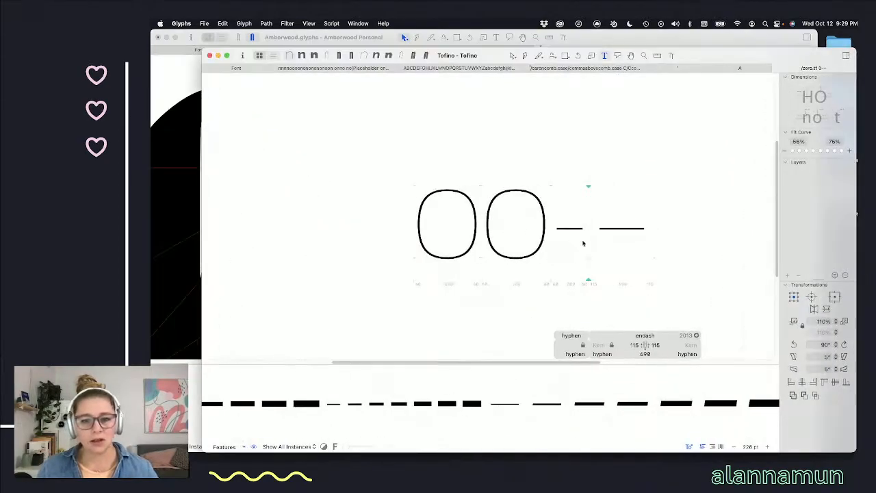
text(^)
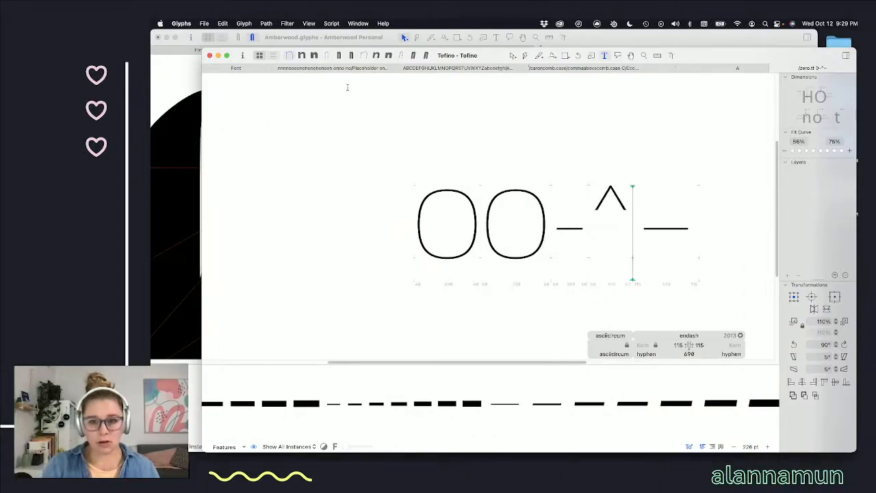
text())
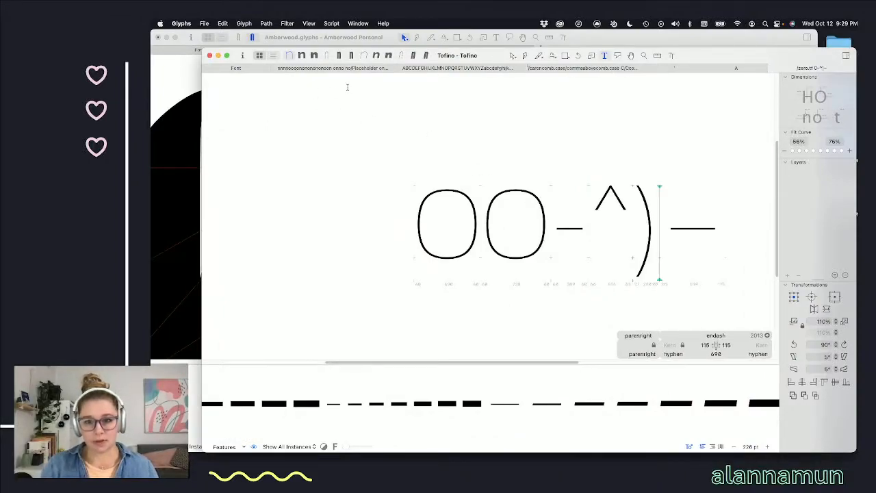
key(BackSpace)
text(0)
key(Left)
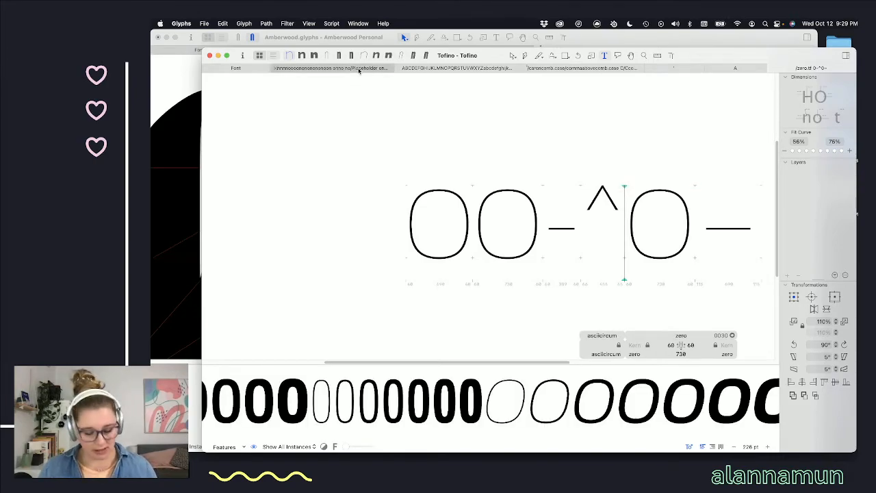
text(h)
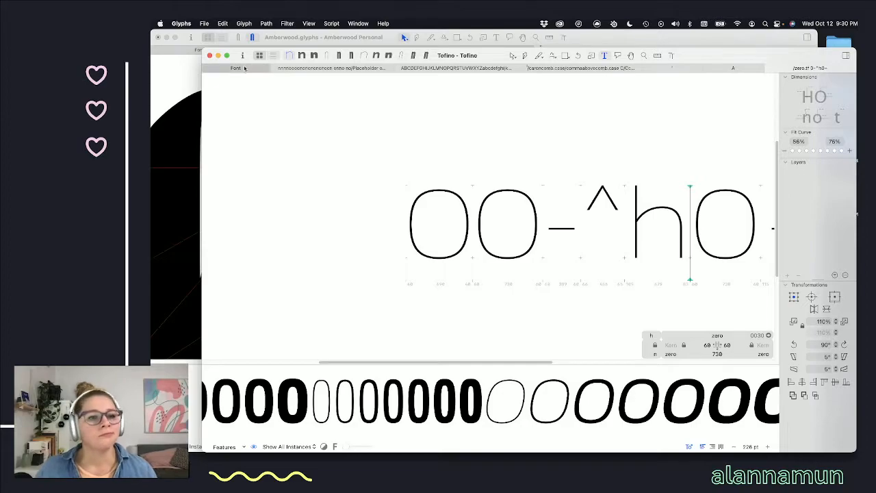
click(218, 56)
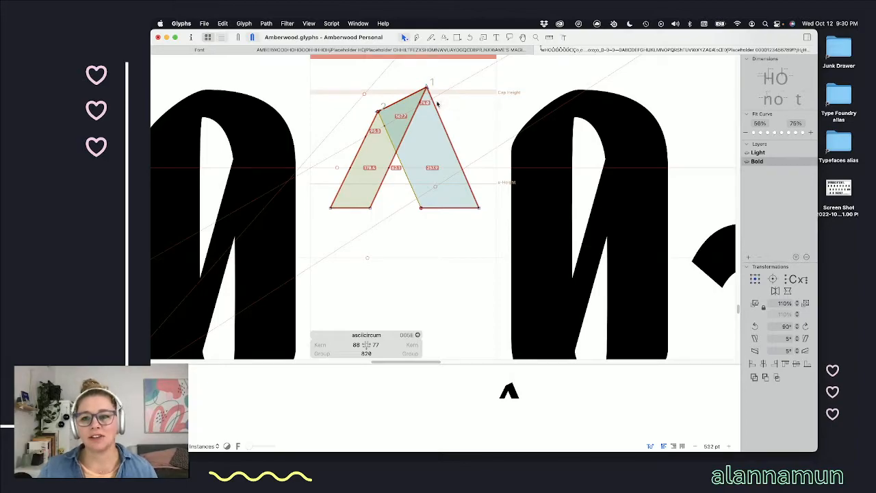
- Inspect the Amberwood asciicircum up close and in the full line of math symbols between zeros
scroll(424, 103, up, 3)
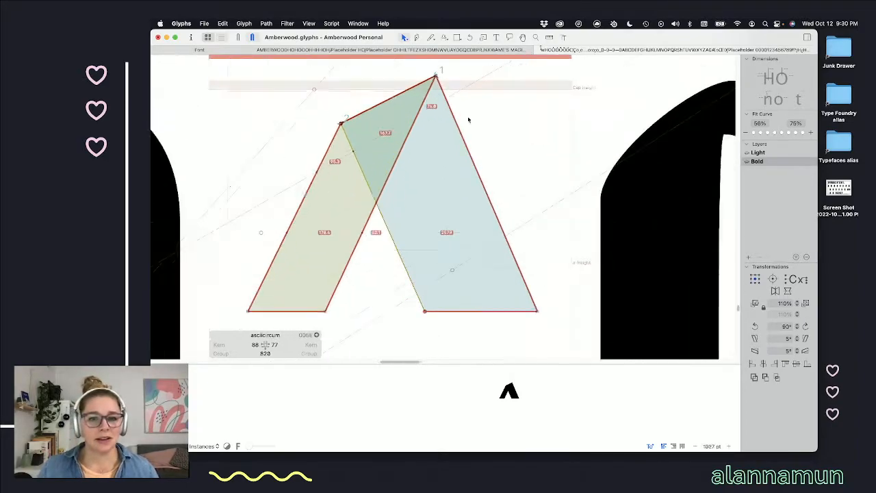
key(space)
scroll(479, 123, down, 1)
scroll(481, 131, down, 10)
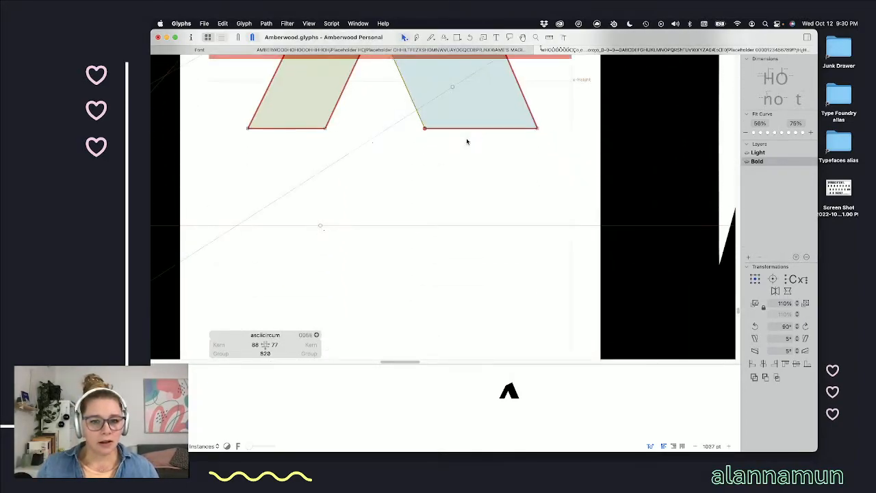
scroll(427, 152, down, 3)
key(t)
scroll(472, 196, down, 3)
scroll(472, 196, left, 3)
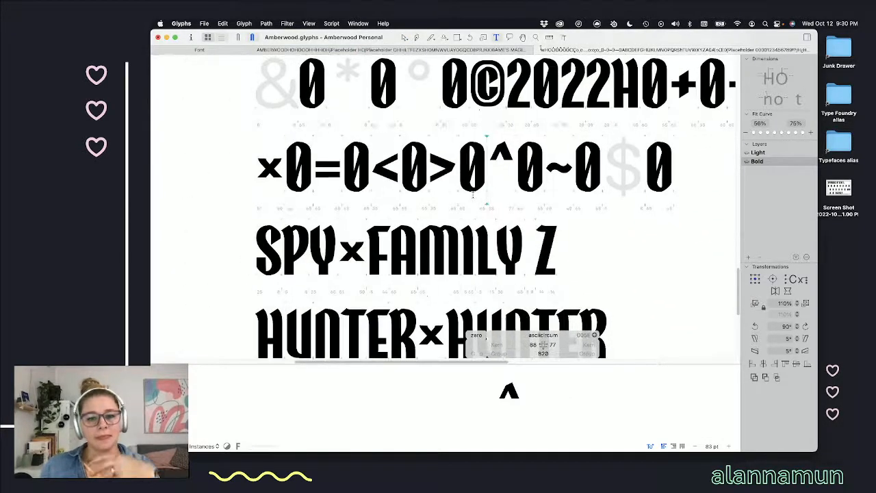
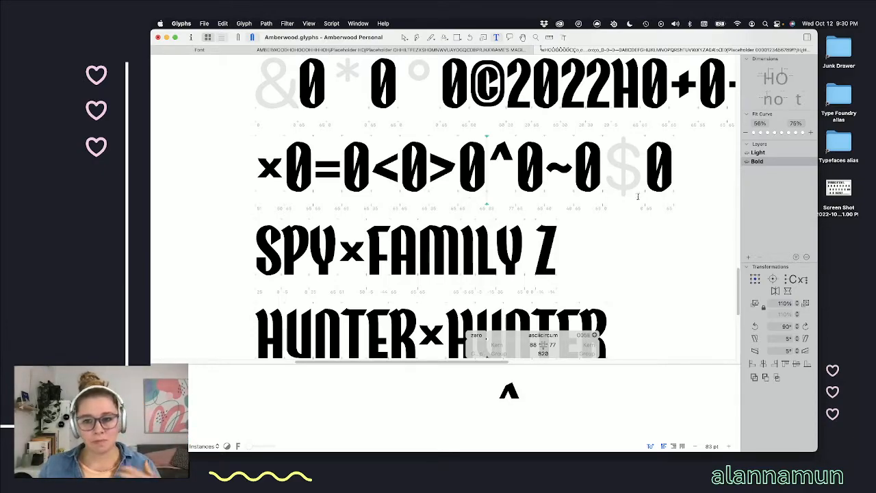
- Copy the outline of the S in SPY×FAMILY into the empty Bold dollar glyph
click(608, 172)
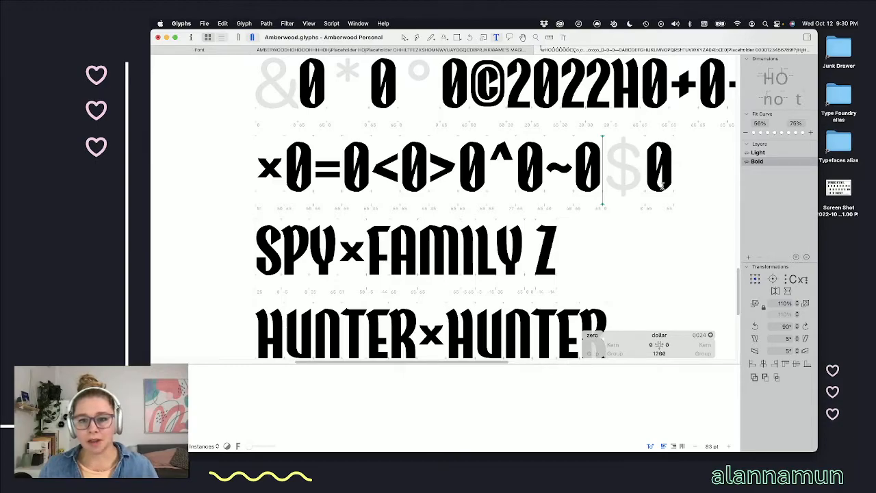
scroll(662, 184, right, 5)
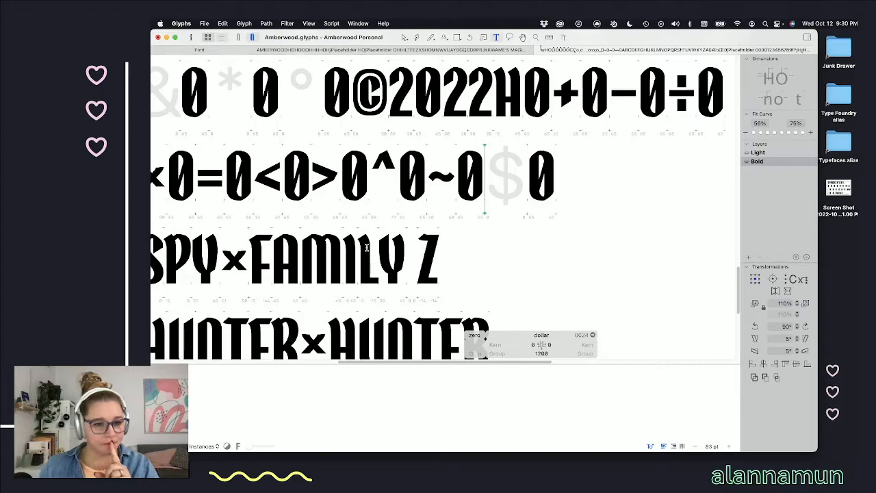
scroll(366, 248, left, 3)
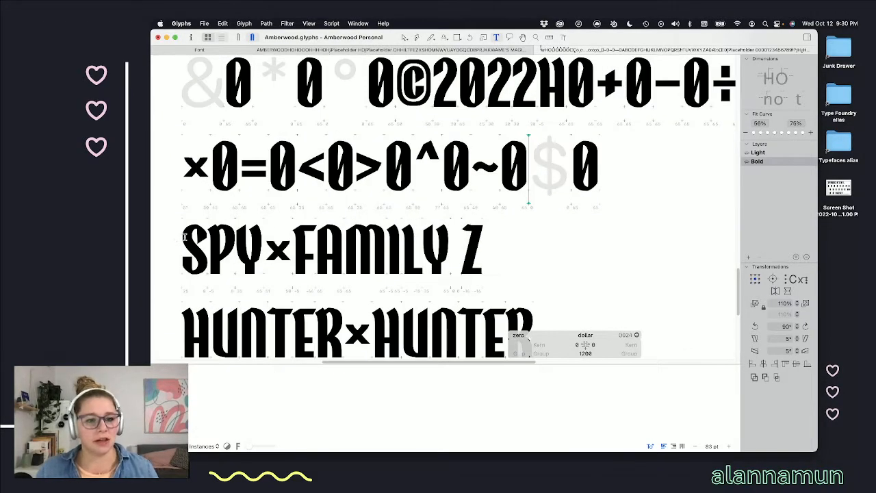
double_click(187, 239)
drag(173, 207, 226, 323)
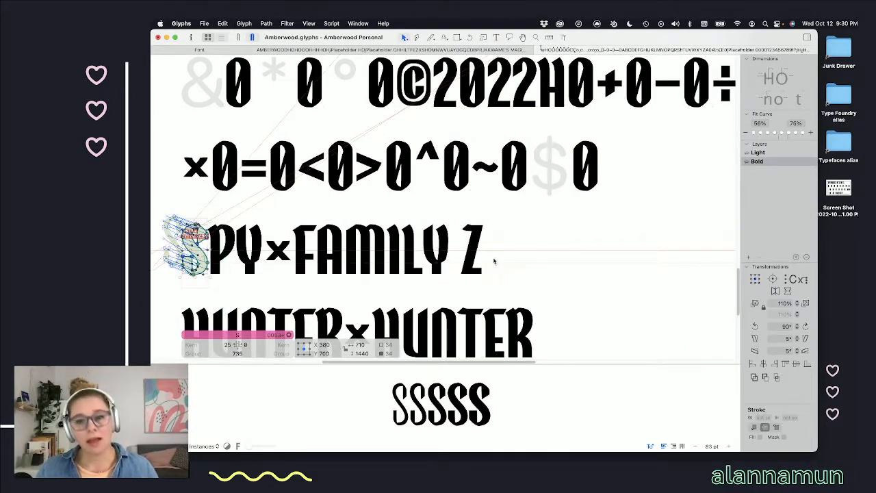
double_click(551, 182)
key(super+v)
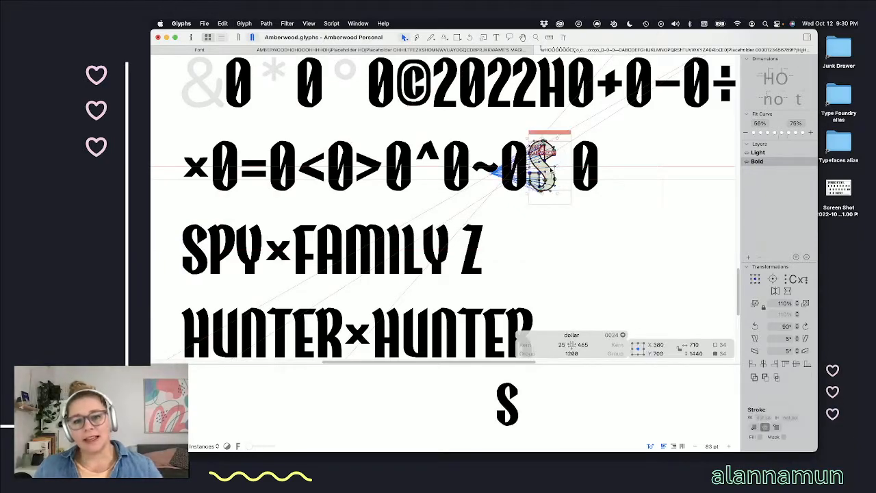
- Preview the dollar and set its right sidebearing to 25
scroll(547, 164, up, 3)
key(super+plus)
click(556, 181)
key(space)
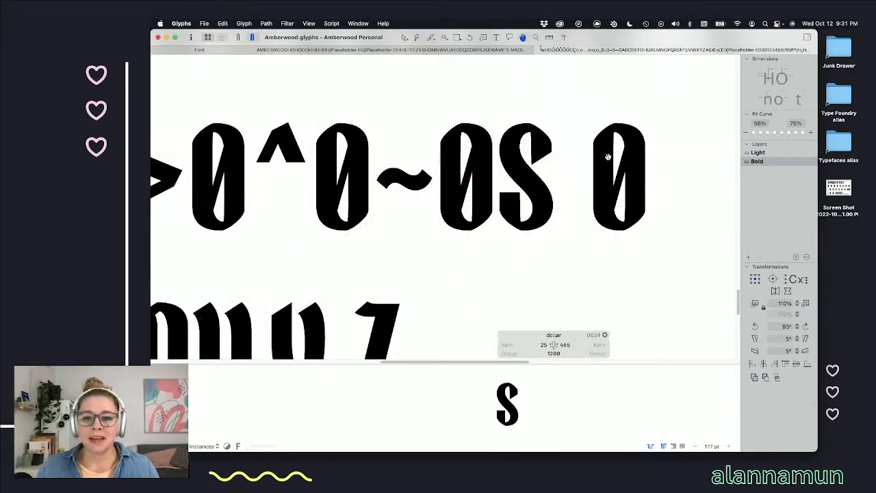
click(560, 344)
text(25)
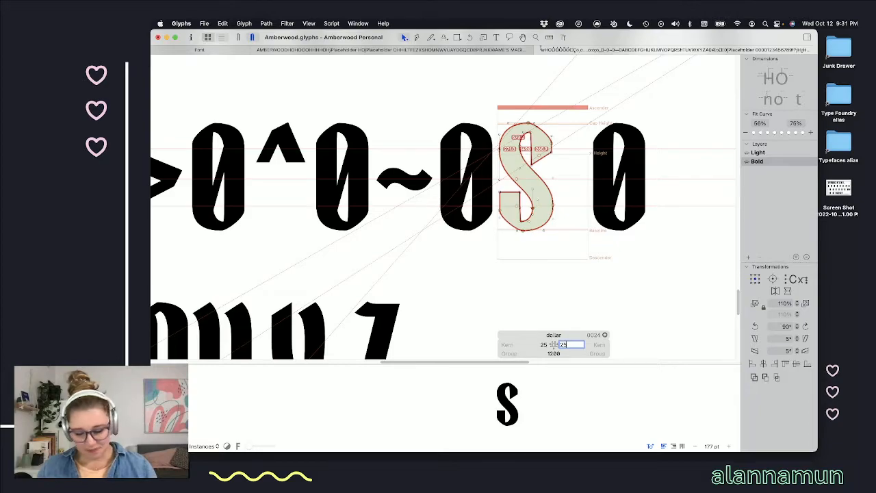
key(Return)
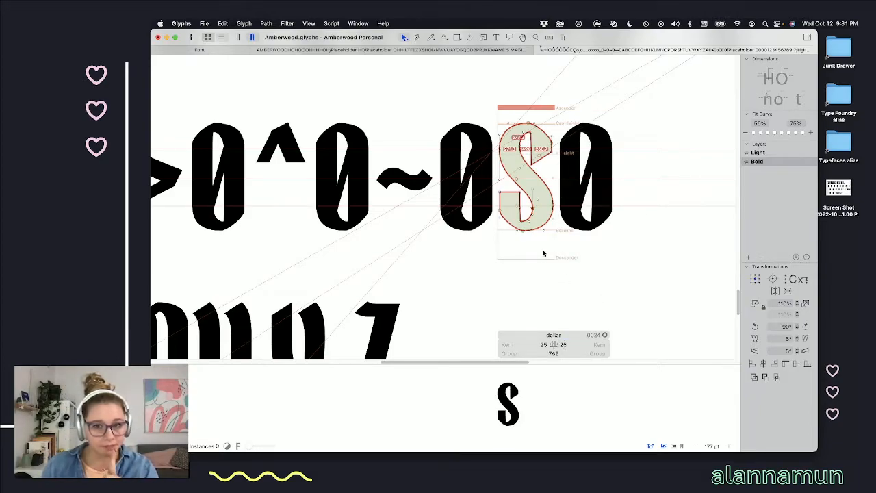
- Copy the vertical bar of the plus glyph into the dollar glyph over the S
scroll(484, 230, left, 10)
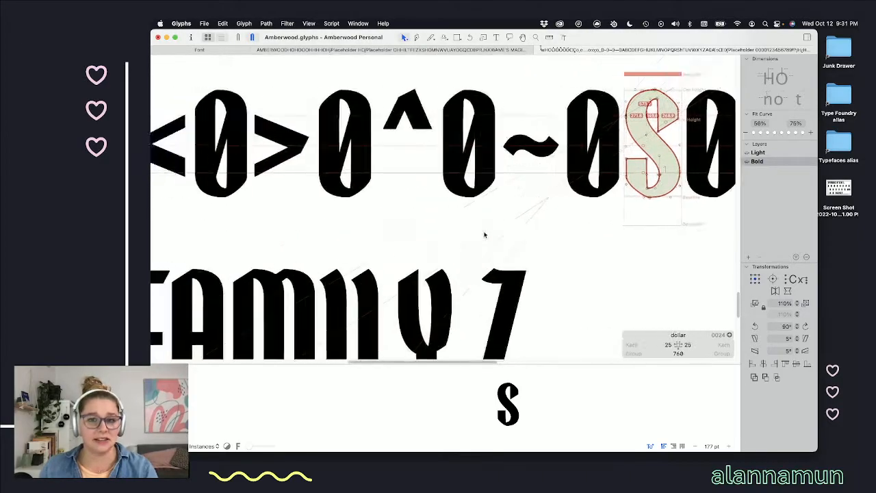
scroll(484, 235, left, 4)
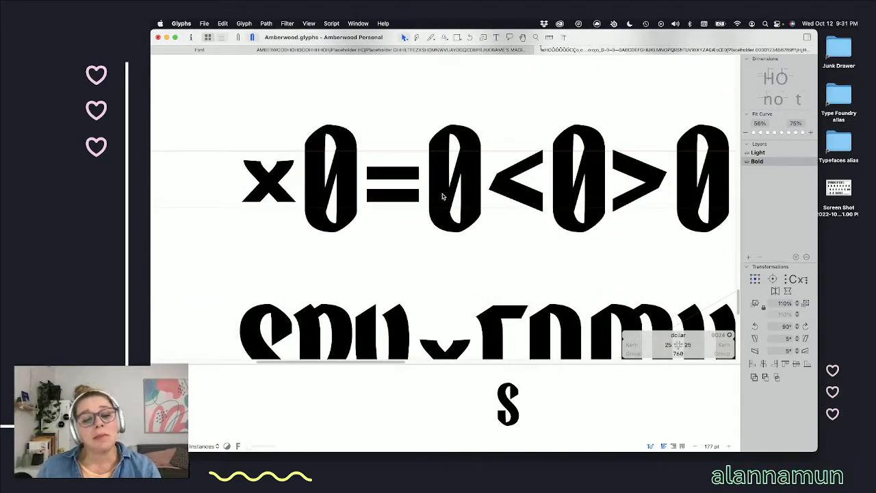
scroll(665, 245, right, 10)
scroll(665, 245, up, 3)
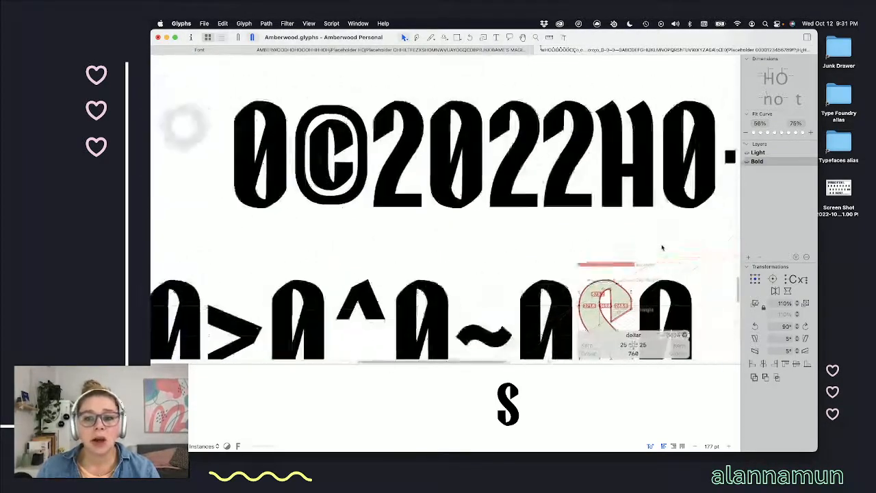
scroll(653, 247, right, 5)
double_click(552, 172)
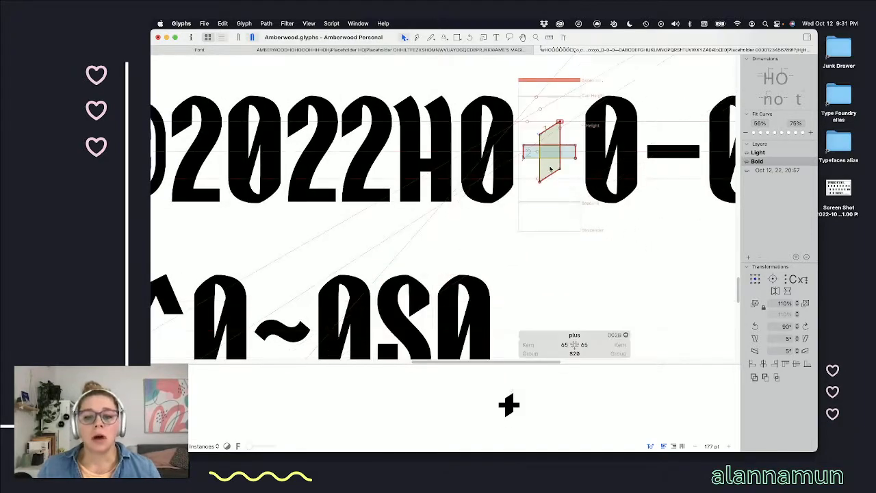
click(554, 176)
scroll(465, 212, down, 5)
scroll(465, 212, left, 3)
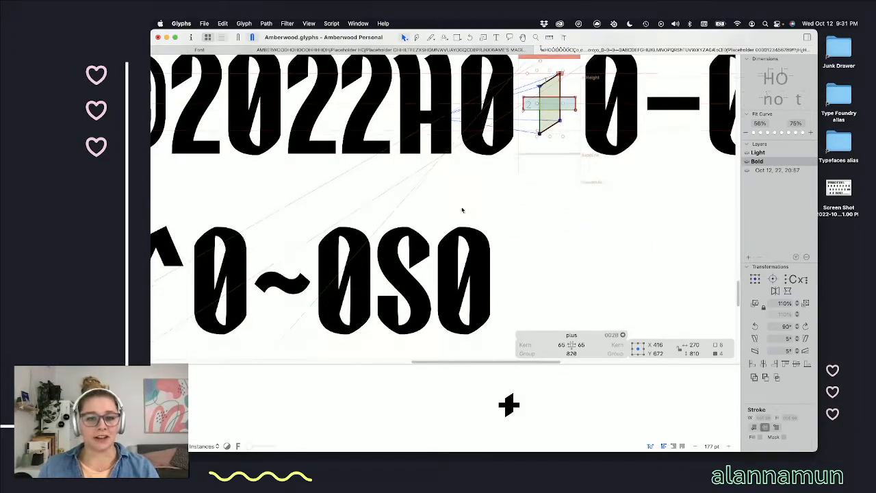
double_click(470, 236)
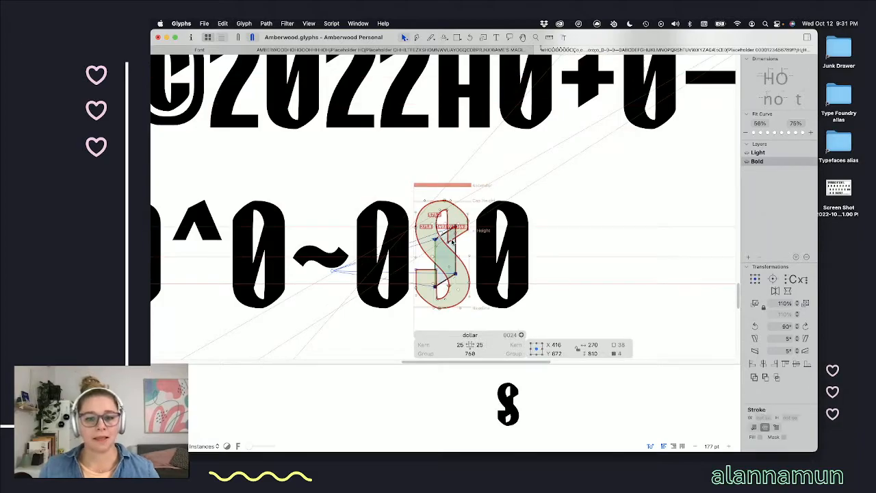
- Move the copied bar to the top of the dollar's S, to a selection centre of X 390, Y 1268
drag(456, 274, 454, 230)
key(space)
key(super+plus)
key(super+plus)
key(super+plus)
key(super+plus)
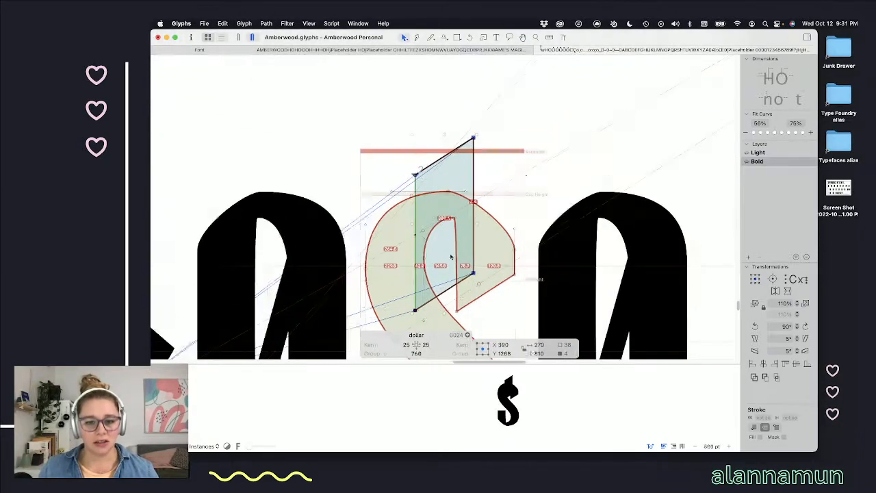
- Shorten the dollar's upper bar by raising its foot nodes, with the lower left node at X 255, Y 1326
drag(449, 290, 414, 247)
click(414, 246)
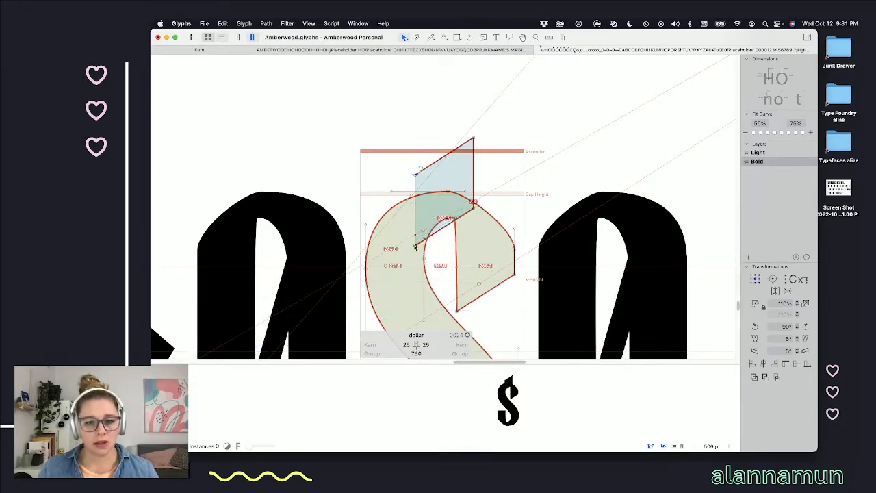
key(space)
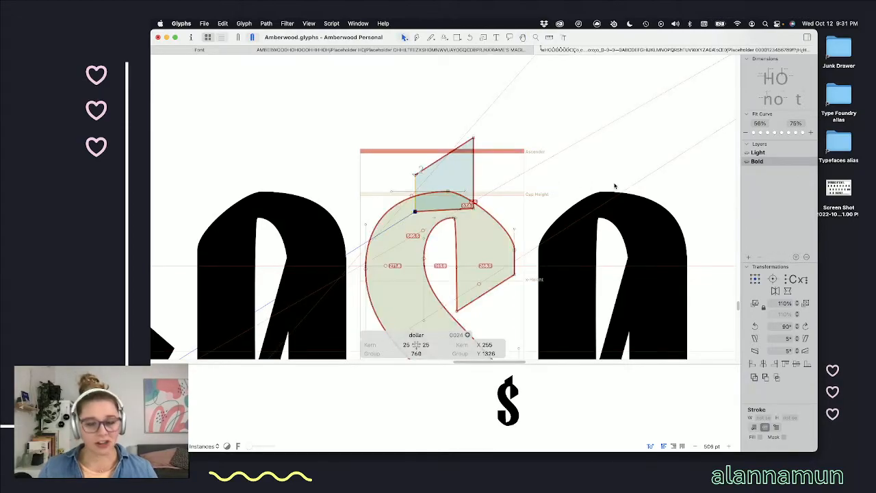
- Undo the edits to the dollar's upper bar back to the bar as pasted over the middle of the S
key(super+z)
key(super+z)
key(super+z)
key(super+z)
scroll(561, 202, down, 5)
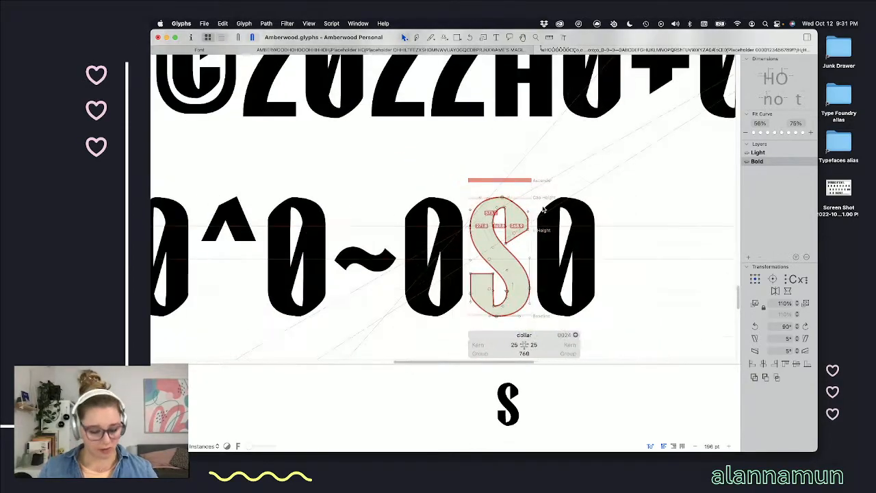
key(super+shift+z)
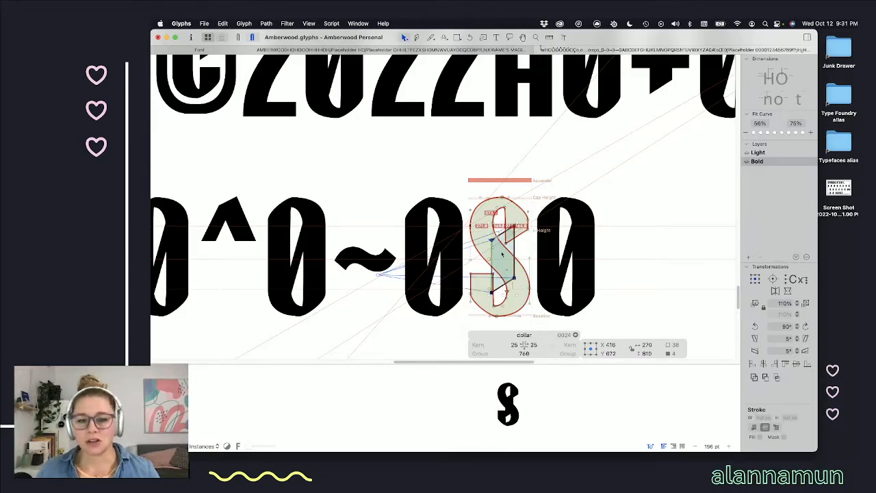
- Move the bar straight down below the dollar's S, to a selection centre of X 416, Y -496
drag(510, 261, 510, 315)
scroll(510, 301, down, 5)
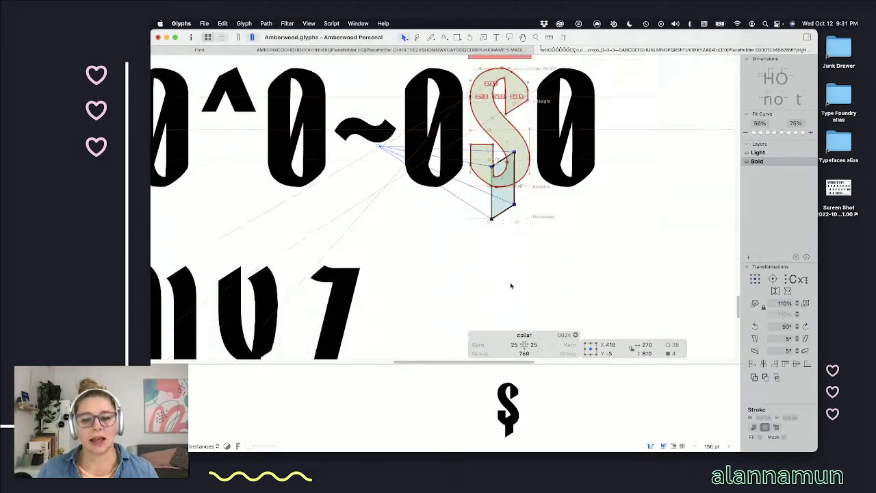
drag(514, 155, 514, 195)
- Cut the bar below the S horizontally through its middle into two separate pieces with the Knife tool
click(431, 37)
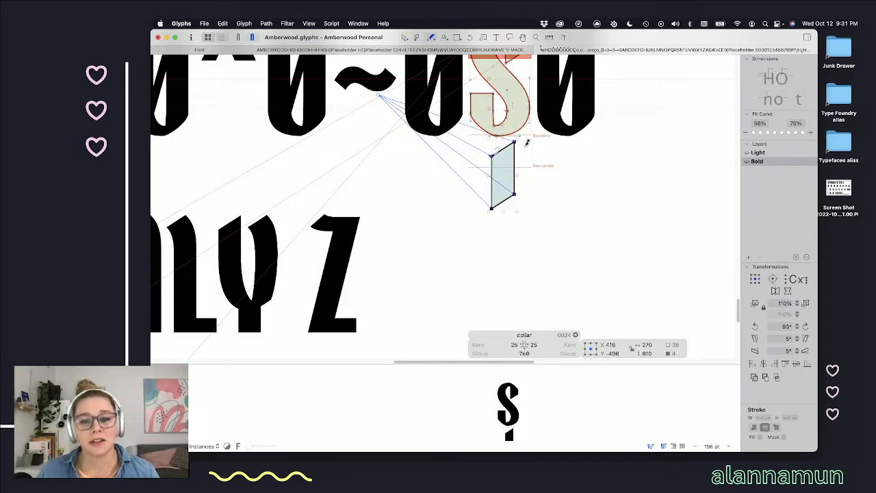
drag(523, 164, 455, 163)
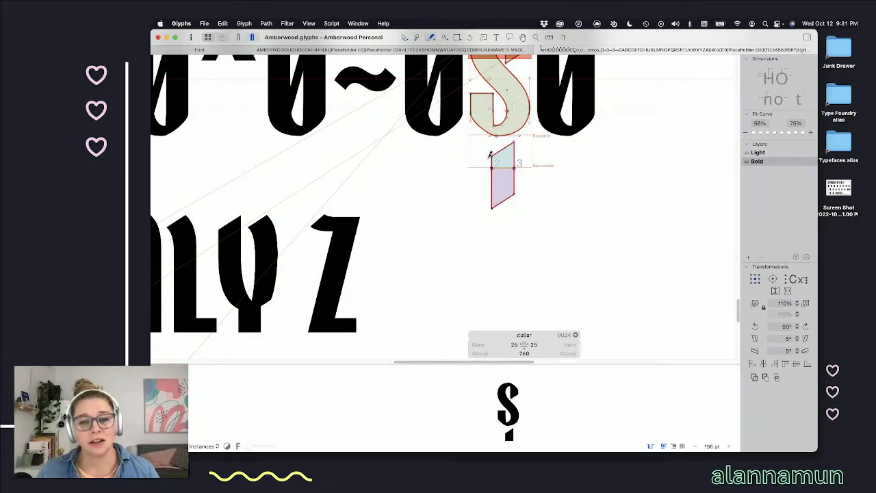
super+click(503, 164)
drag(504, 166, 475, 168)
super+click(515, 178)
key(v)
key(e)
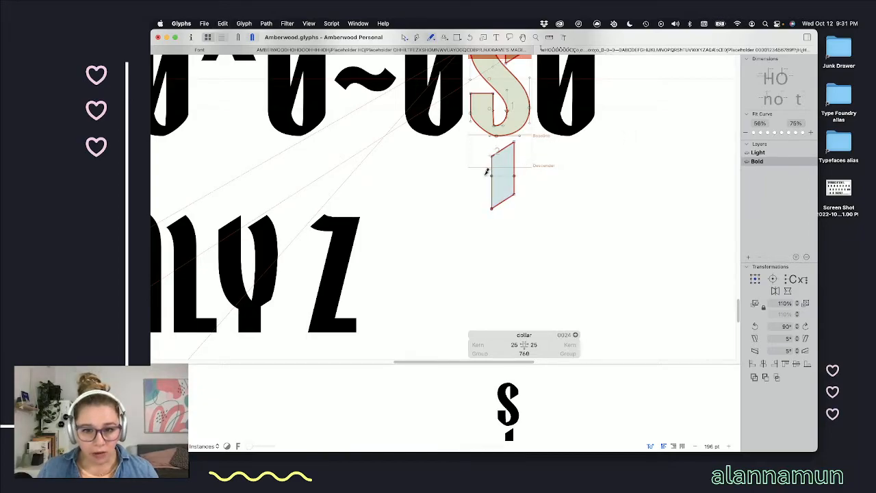
key(v)
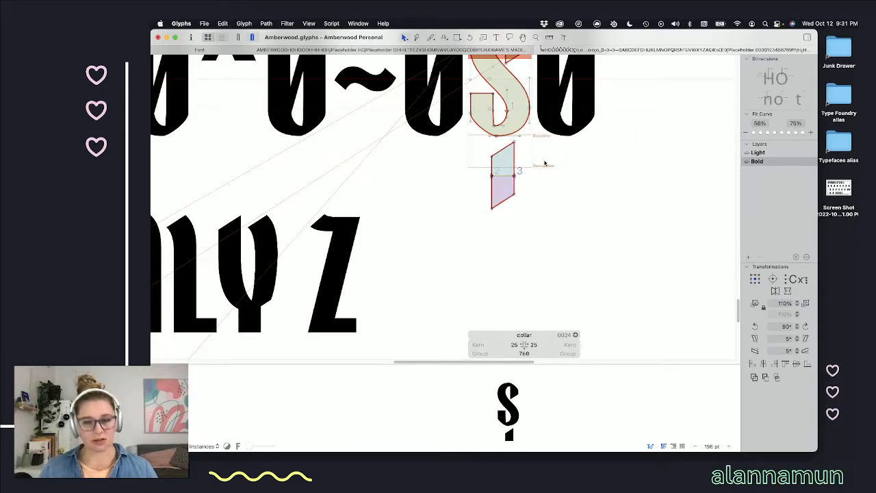
scroll(522, 164, up, 1)
scroll(522, 164, up, 3)
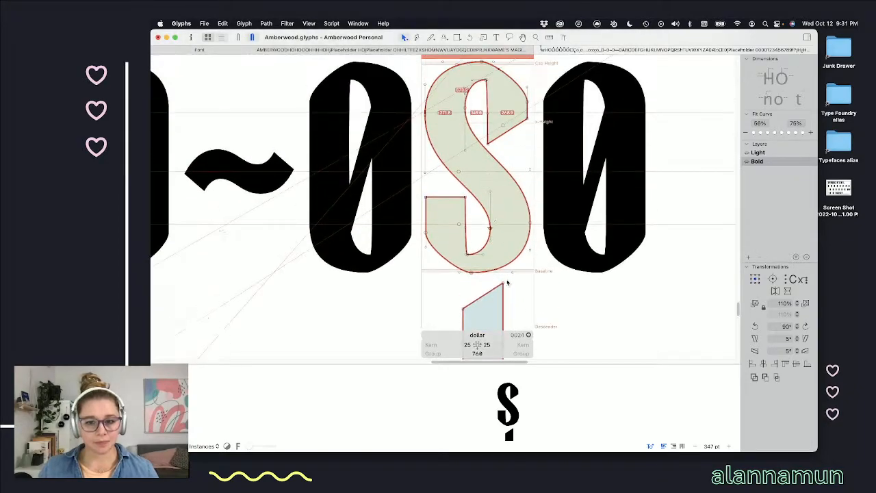
- Move the slanted upper bar piece up over the top of the S, and the lower piece onto the S's foot at centre X 416, Y -126
double_click(503, 302)
drag(503, 300, 503, 74)
scroll(501, 297, down, 2)
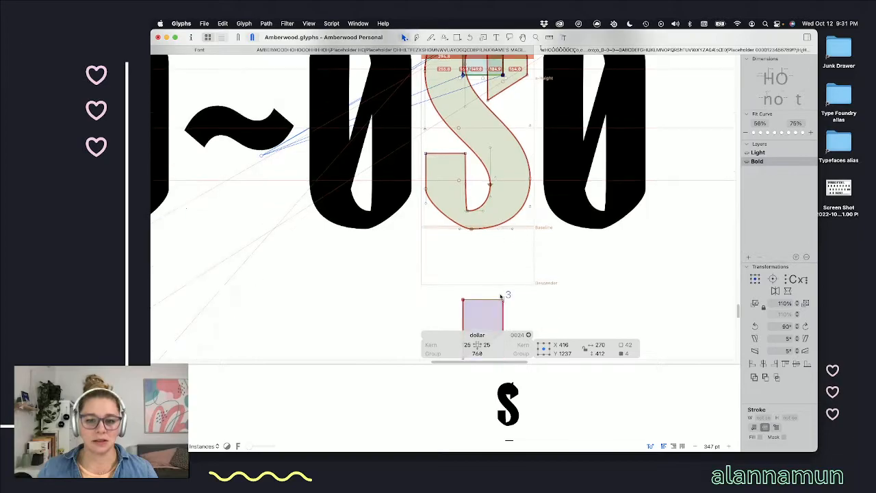
drag(502, 311, 493, 232)
scroll(492, 231, up, 3)
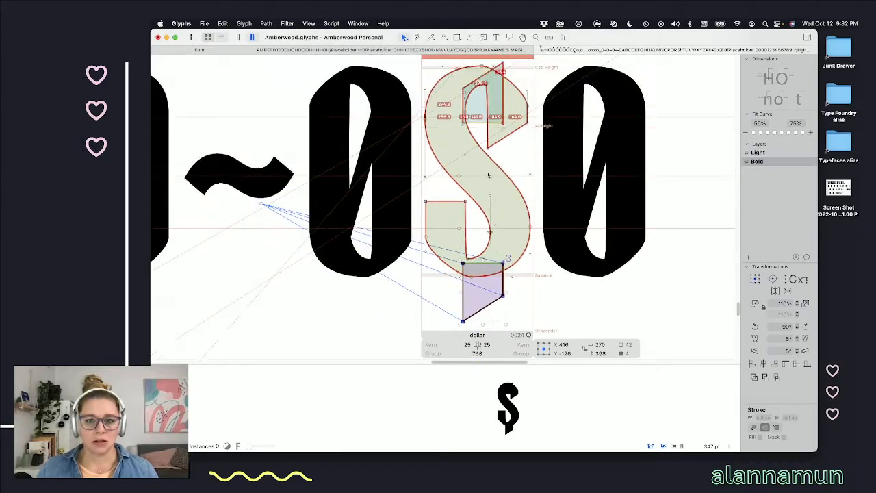
- Raise the upper bar piece straight up above the S, to a selection centre of X 416, Y 1472
drag(502, 103, 501, 74)
scroll(499, 102, up, 2)
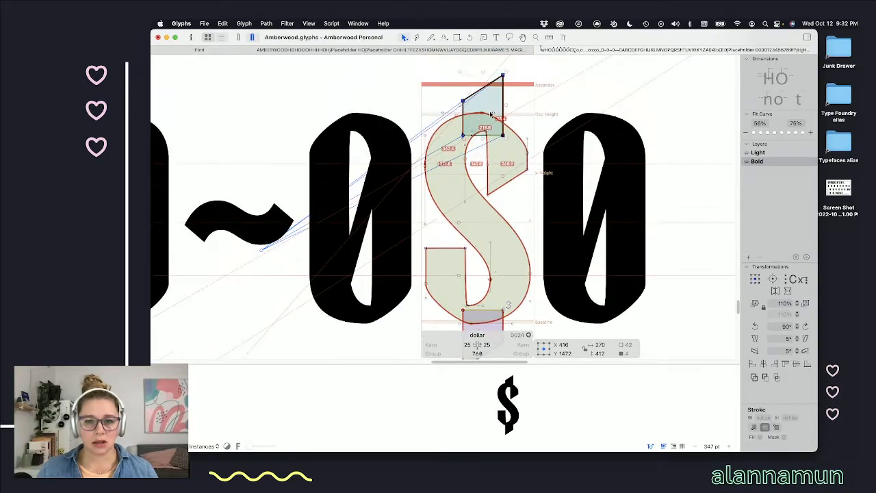
key(space)
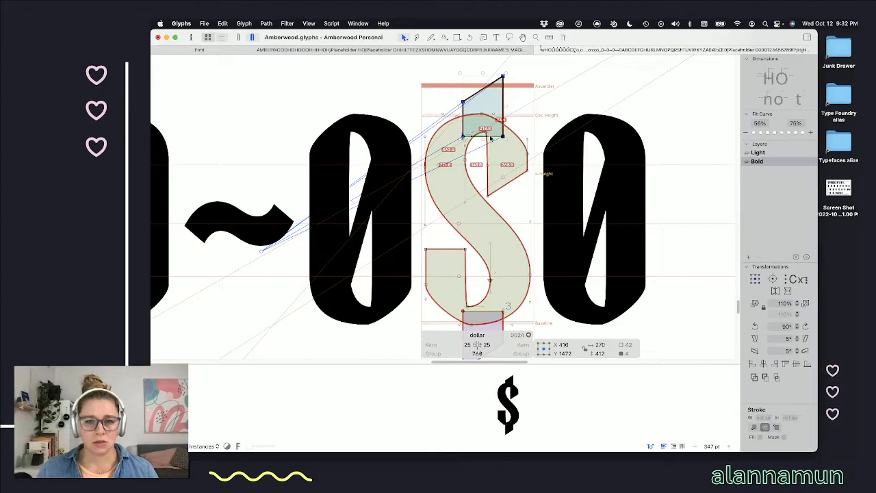
click(560, 107)
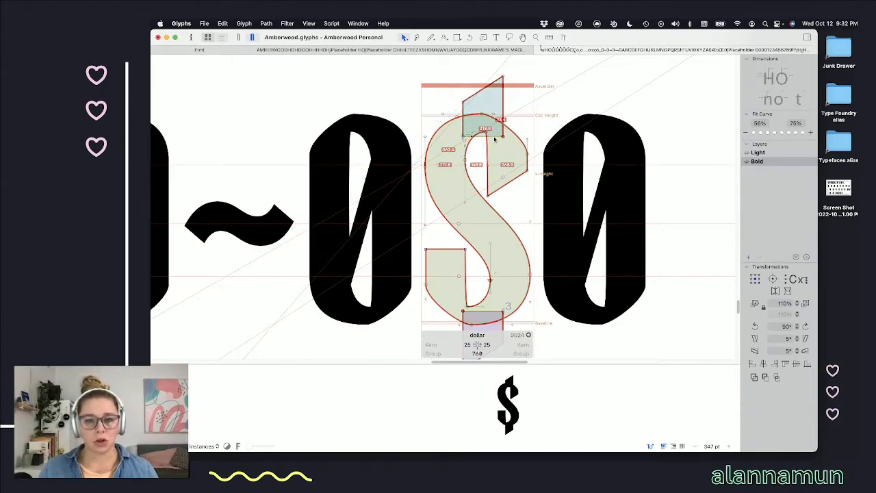
- Shorten the upper bar piece by raising its two foot nodes to Y 1296
click(494, 140)
key(shift+Up)
key(shift+Up)
key(shift+Up)
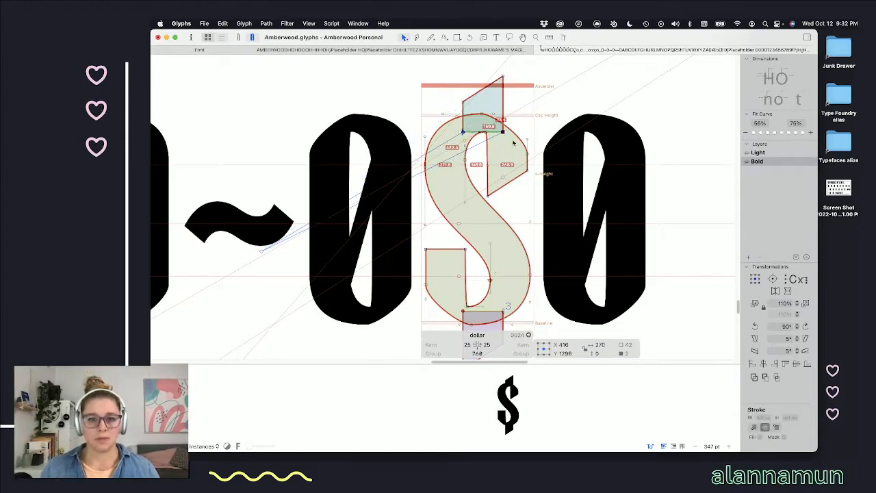
scroll(520, 102, down, 3)
scroll(520, 103, up, 3)
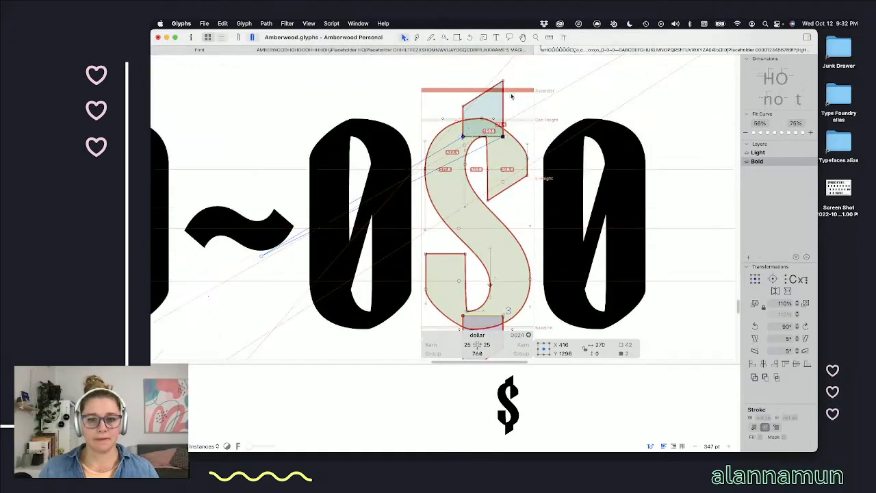
- Move the whole upper bar piece further up, to a selection centre of Y 1507
drag(452, 164, 586, 105)
key(shift+Up)
key(shift+Up)
key(shift+Up)
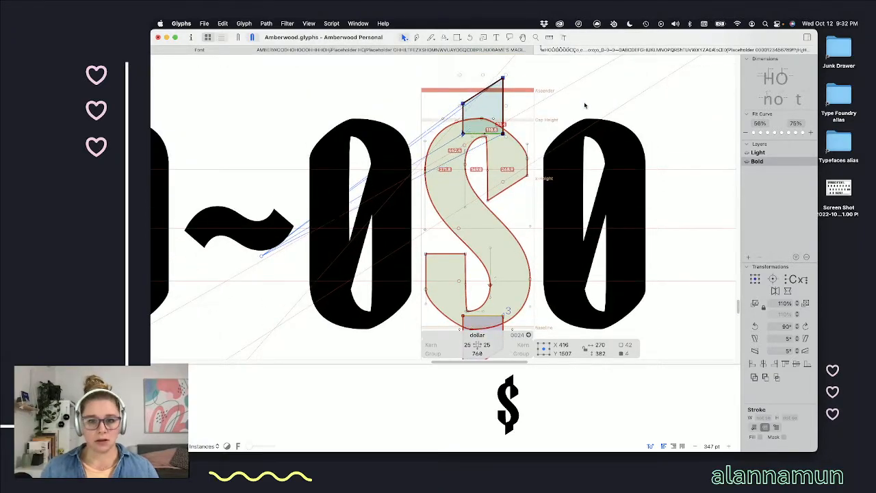
- Shift the upper and lower bar pieces together to the left, to a selection centre of X 406
scroll(509, 229, down, 2)
shift+click(498, 291)
key(shift+Left)
key(space)
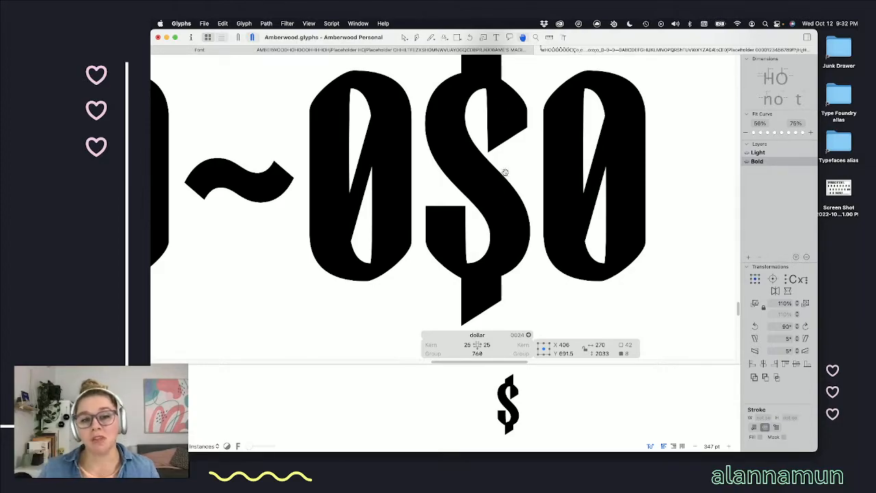
- Examine the filled dollar beside the zeros at several zoom levels, checking the height and bar placement
key(v)
scroll(512, 195, down, 3)
click(533, 180)
key(space)
key(space)
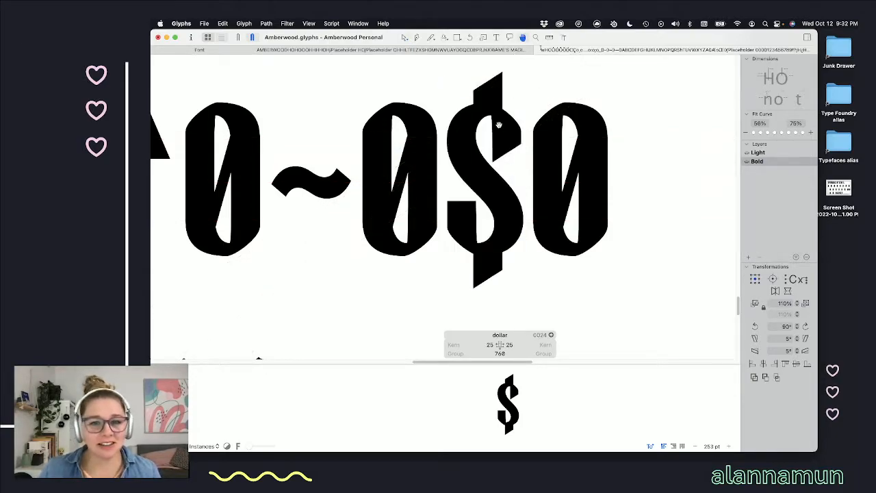
scroll(495, 114, down, 5)
scroll(495, 114, up, 6)
scroll(497, 153, down, 1)
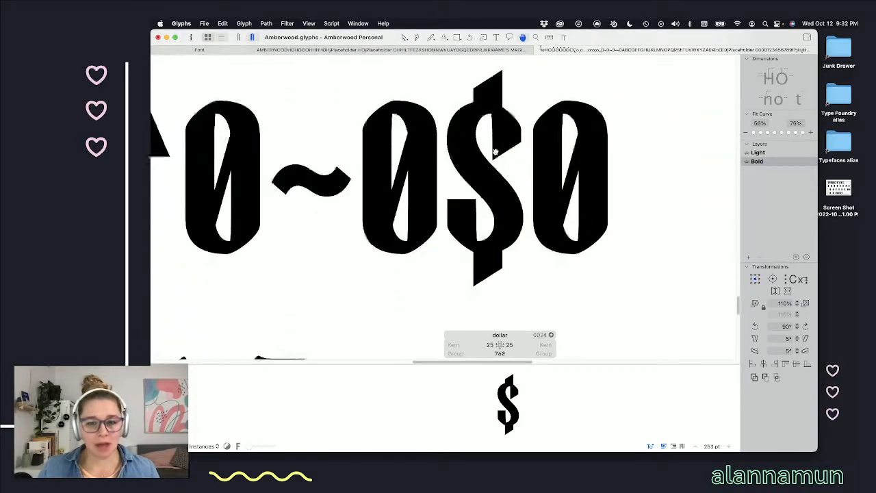
key(space)
scroll(498, 161, up, 3)
scroll(499, 163, up, 2)
key(space)
scroll(556, 176, up, 2)
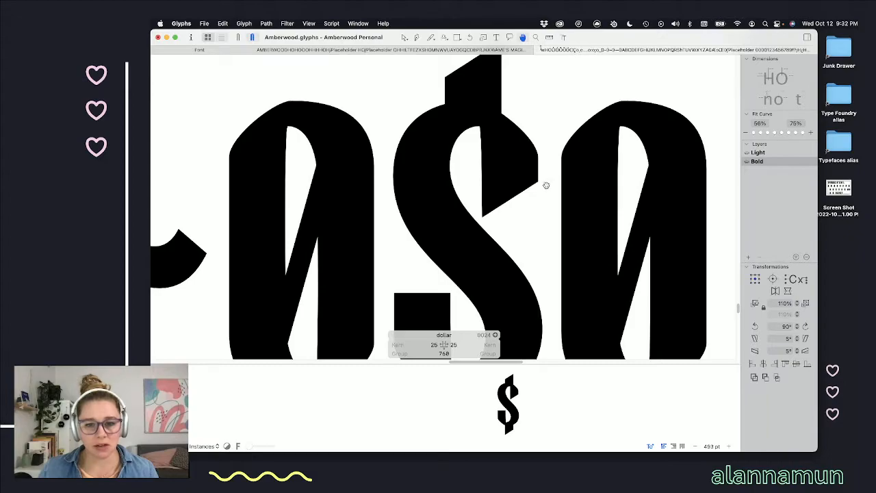
key(space)
scroll(515, 150, down, 3)
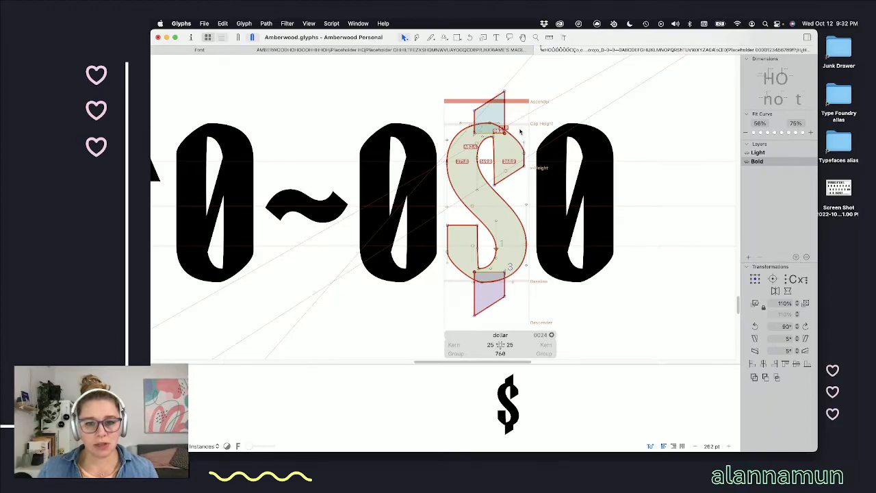
- Lower the S's upper bowl and terminal together with the upper bar piece, to a selection centre of Y 1183
drag(539, 79, 439, 187)
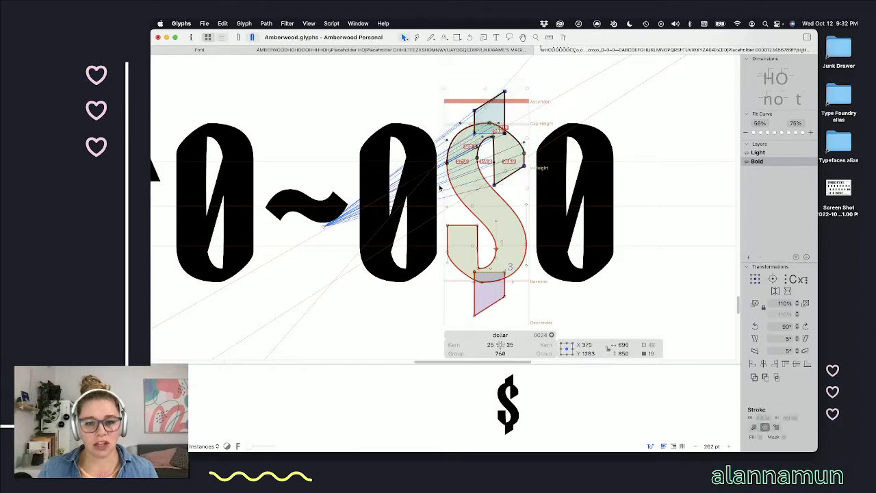
key(shift+Down)
key(shift+Down)
key(shift+Down)
key(shift+Down)
key(shift+Down)
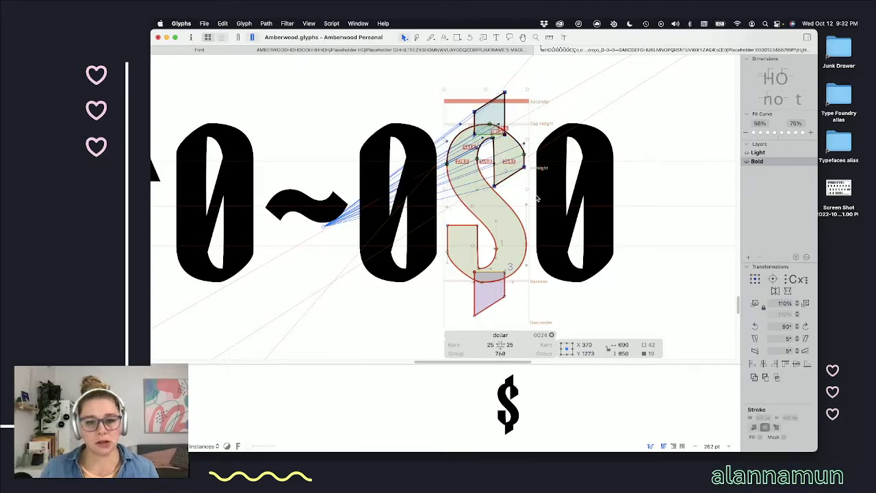
key(shift+Down)
key(shift+Down)
key(shift+Down)
key(shift+Down)
key(shift+Down)
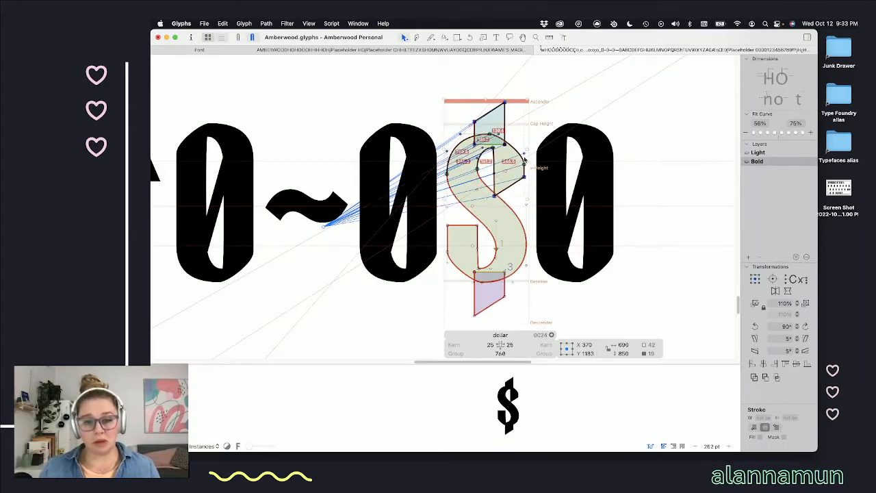
- Raise the S's lower bowl together with the lower bar piece, to a selection centre of Y 88.5
click(518, 315)
drag(540, 322, 451, 245)
key(shift+Up)
key(shift+Up)
key(shift+Up)
key(shift+Up)
key(shift+Up)
key(shift+Up)
key(shift+Up)
key(shift+Up)
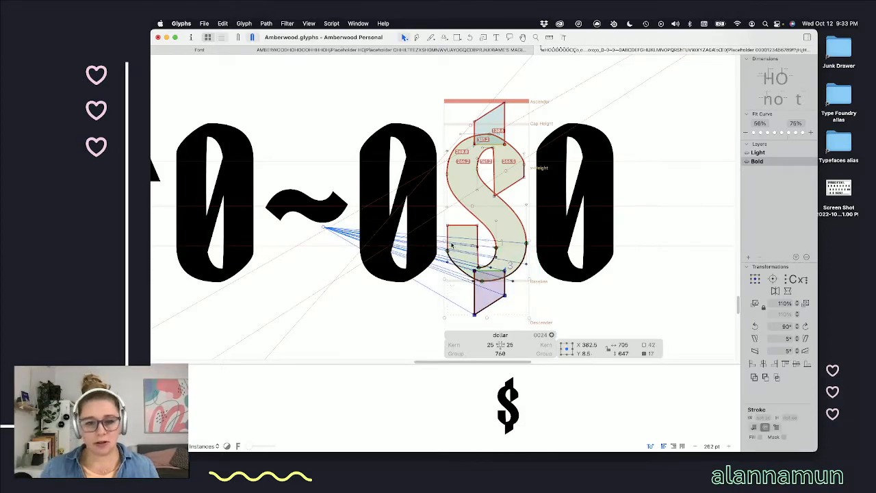
key(shift+Up)
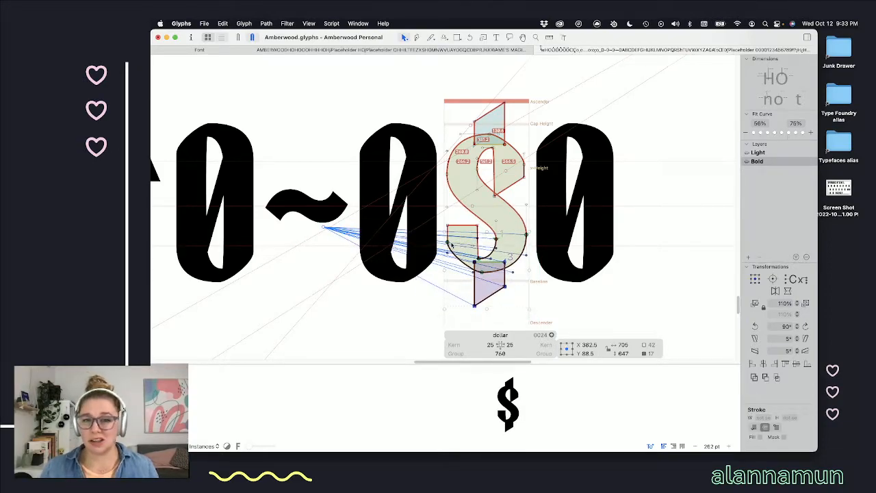
key(space)
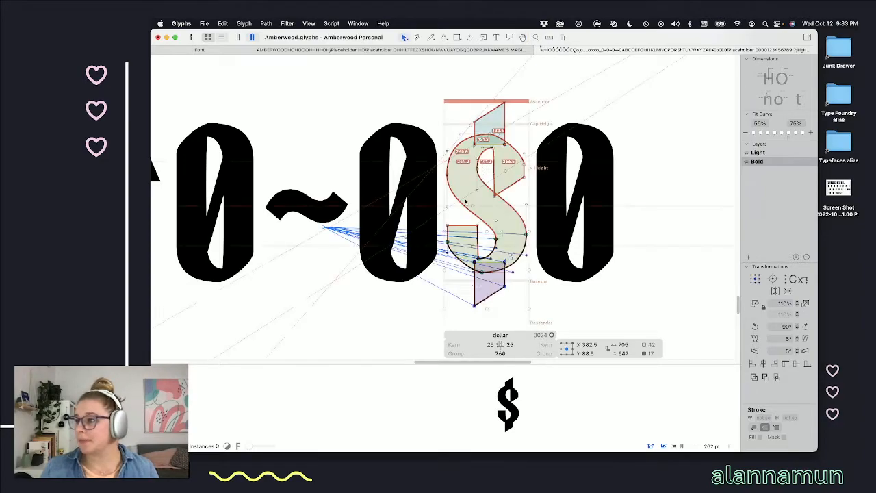
scroll(479, 204, up, 3)
key(space)
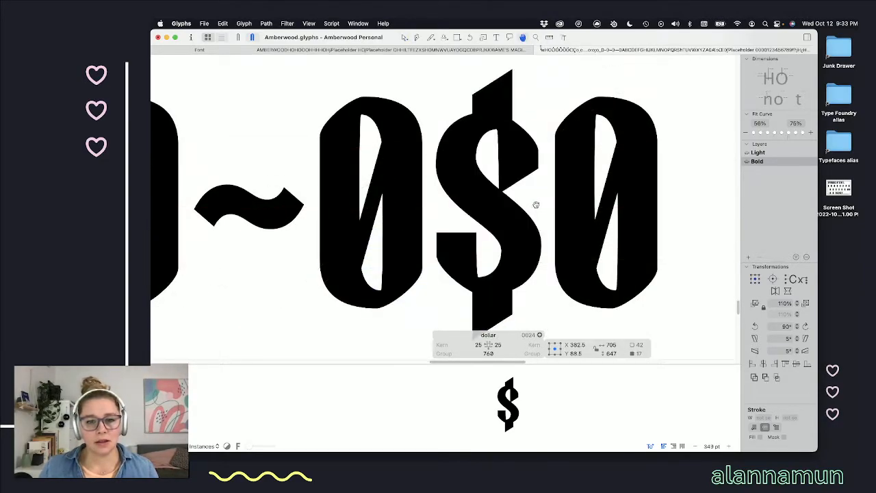
- Shorten the S's upper terminal by raising the two nodes of its slanted end about 70 units
click(517, 184)
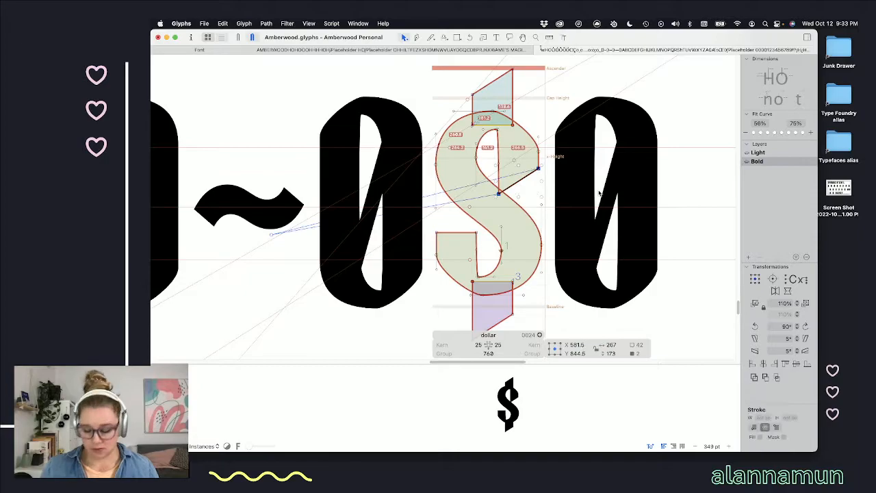
key(shift+Up)
key(shift+Up)
key(shift+Up)
key(shift+Up)
key(shift+Up)
key(shift+Up)
key(shift+Up)
key(space)
click(480, 246)
key(space)
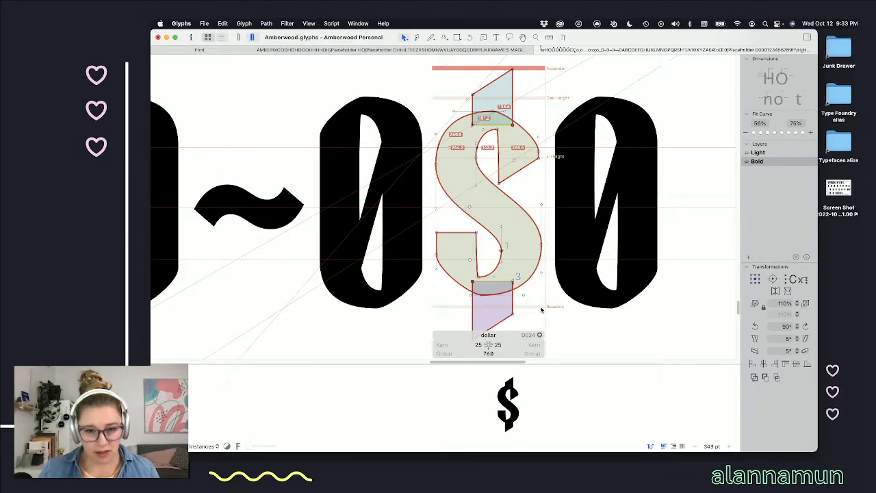
- Raise the bottom curve of the S and the lower bar piece together, to a selection centre of Y 84.5
scroll(547, 310, down, 2)
drag(558, 327, 406, 234)
key(shift+Up)
key(shift+Up)
key(shift+Up)
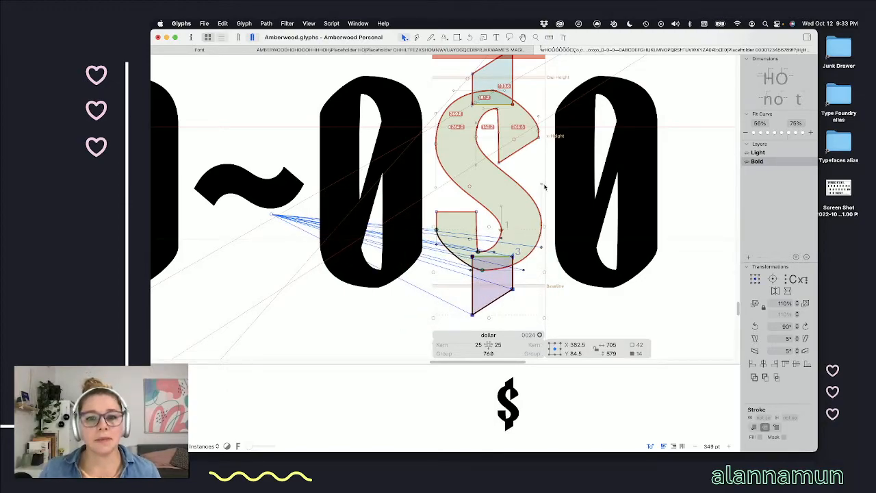
- Lower the top curve of the S and the upper bar piece together, to a selection centre of Y 1325
scroll(546, 187, up, 3)
drag(560, 87, 421, 184)
key(shift+Down)
key(shift+Down)
key(shift+Down)
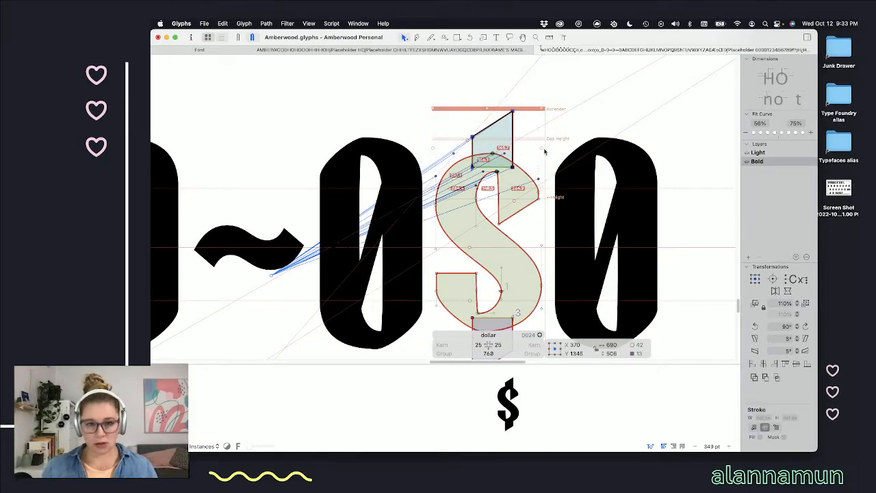
key(space)
scroll(535, 185, down, 3)
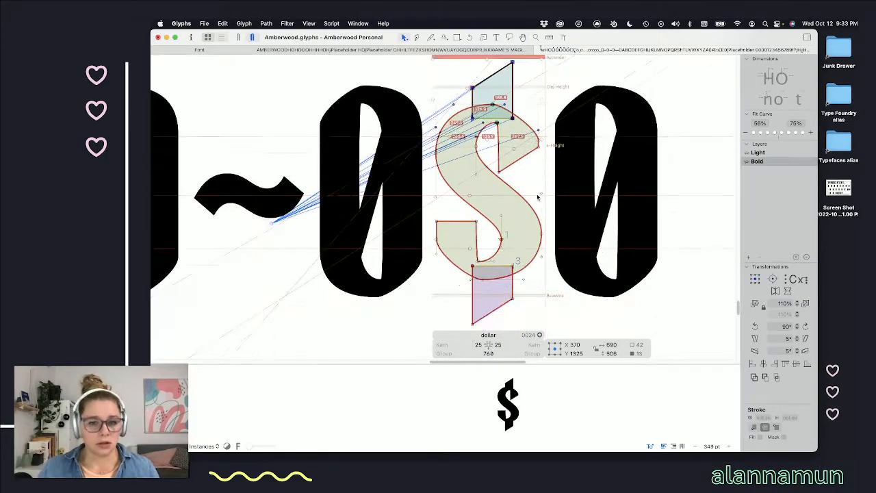
click(537, 196)
key(space)
- Narrow the S by moving the upper bowl's left side nodes inward and the lower bowl's right side nodes left to centre X 580
drag(488, 148, 423, 168)
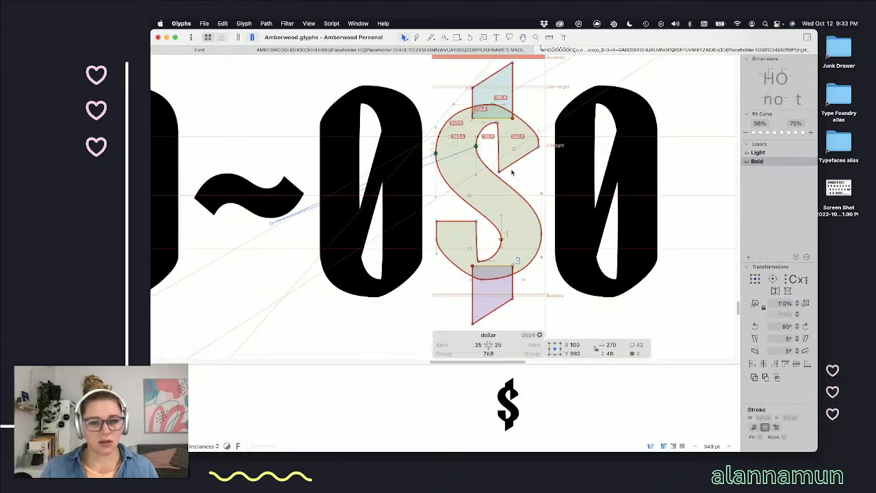
key(shift+Right)
key(shift+Right)
key(space)
drag(549, 214, 497, 255)
key(shift+Left)
key(space)
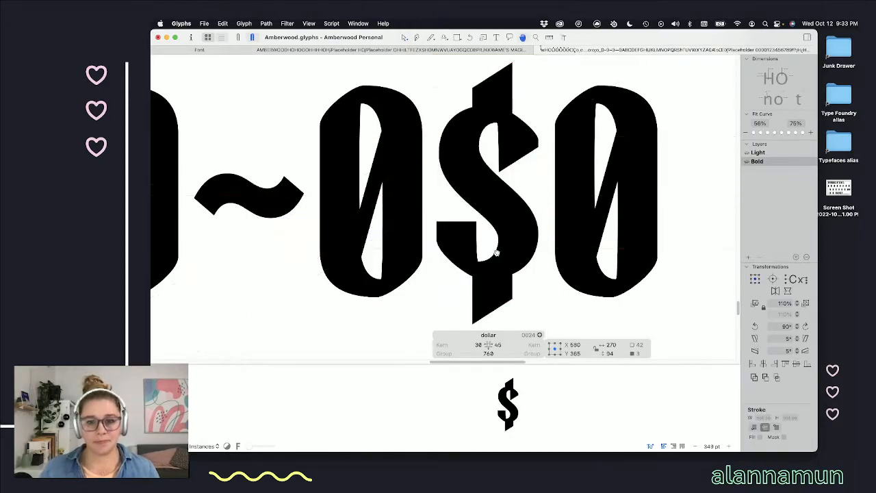
- Examine the dollar's proportions and weight against the zeros and the surrounding symbols at smaller sizes
scroll(517, 201, down, 2)
click(533, 187)
key(space)
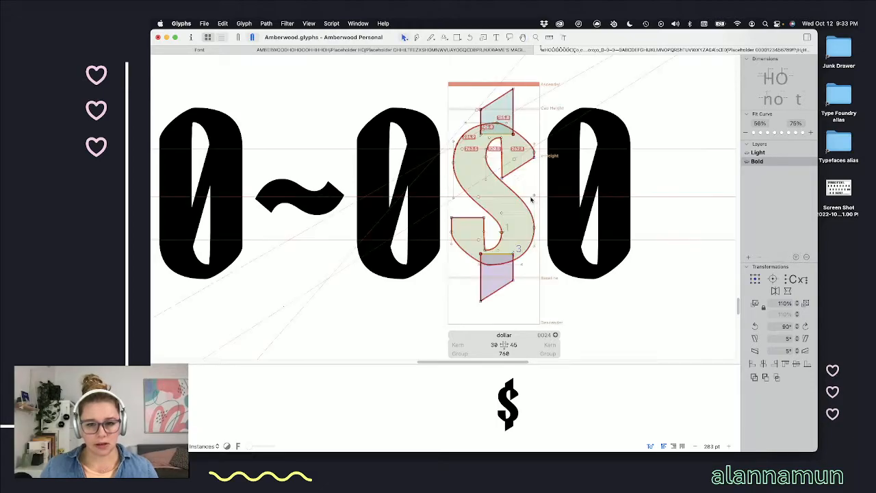
key(space)
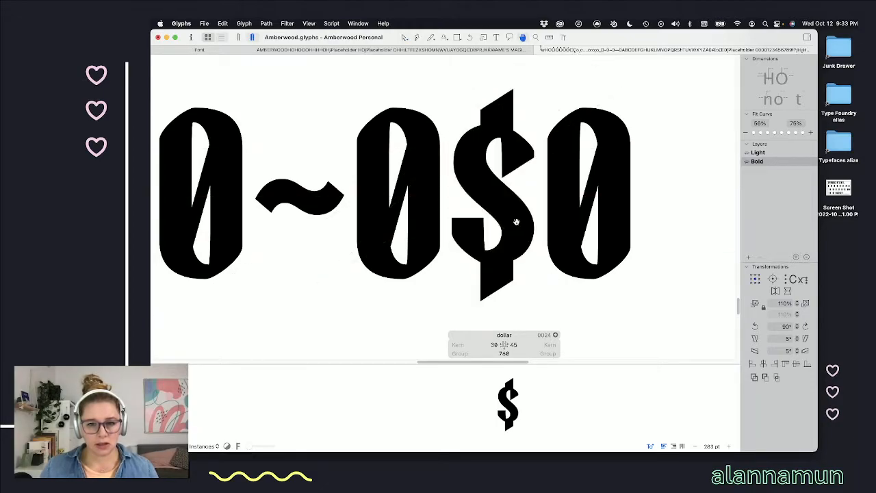
scroll(516, 222, down, 4)
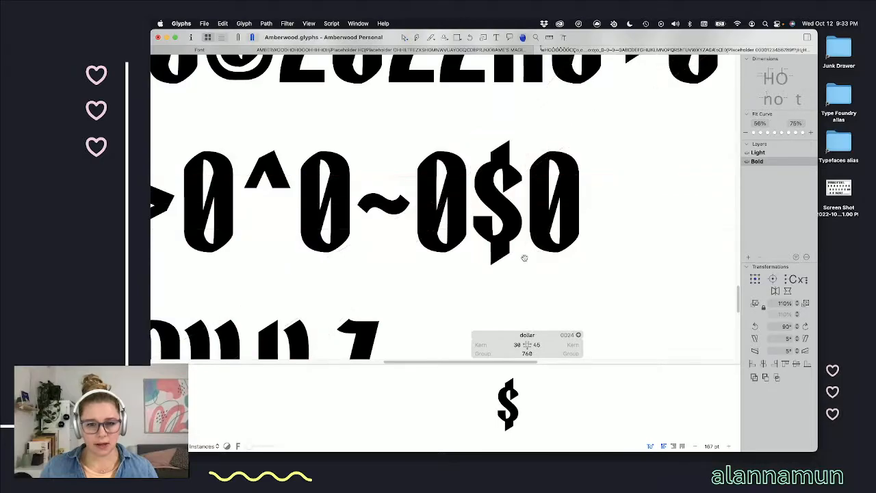
scroll(524, 258, down, 2)
key(super+minus)
key(super+minus)
key(space)
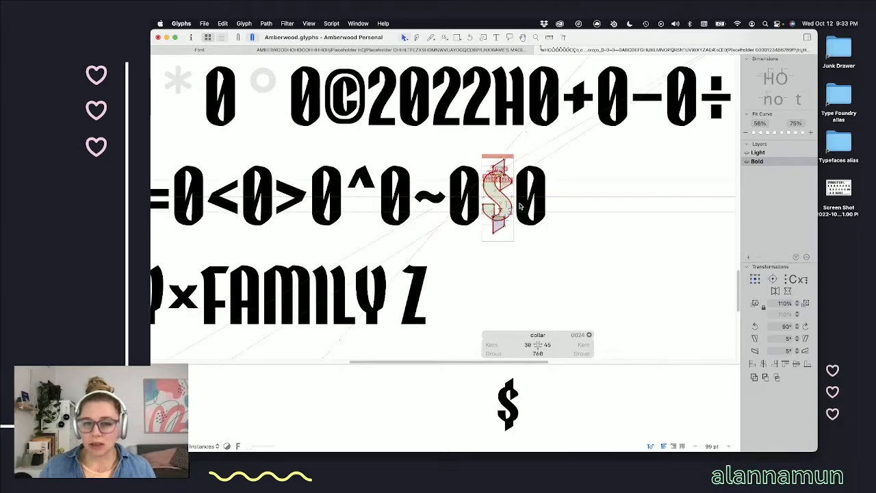
- Copy the Light S outline from the SPY sample line and paste it into the empty Light dollar glyph
key(t)
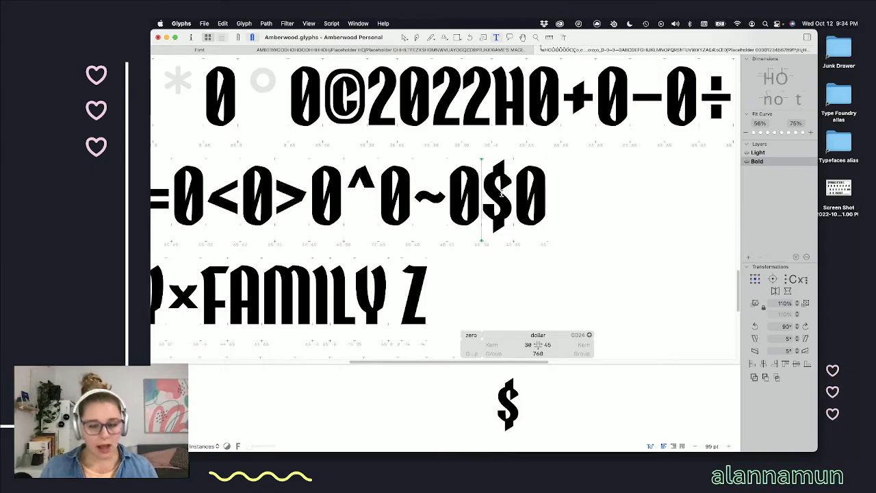
key(super+1)
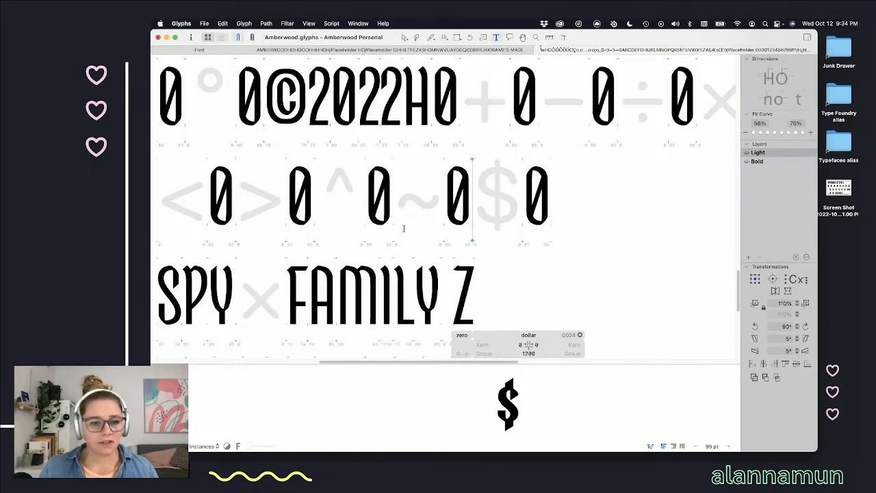
double_click(174, 279)
mouse_move(183, 251)
mouse_down()
mouse_move(153, 338)
mouse_move(157, 348)
mouse_up()
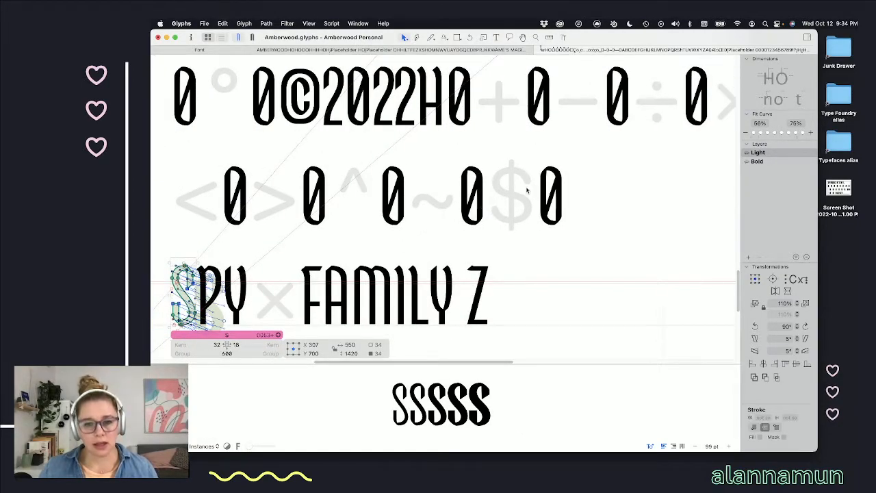
double_click(509, 194)
key(super+v)
scroll(537, 205, up, 3)
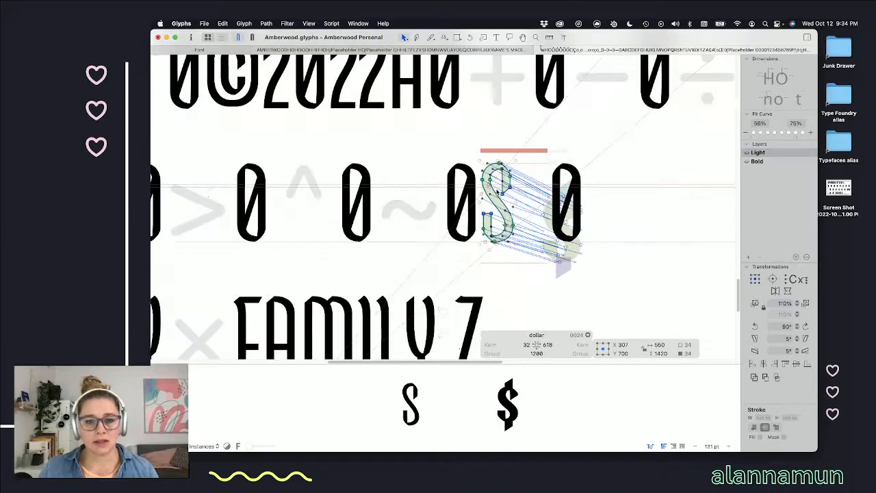
- Set the Light dollar glyph's right sidebearing to 32
click(551, 344)
text(3)
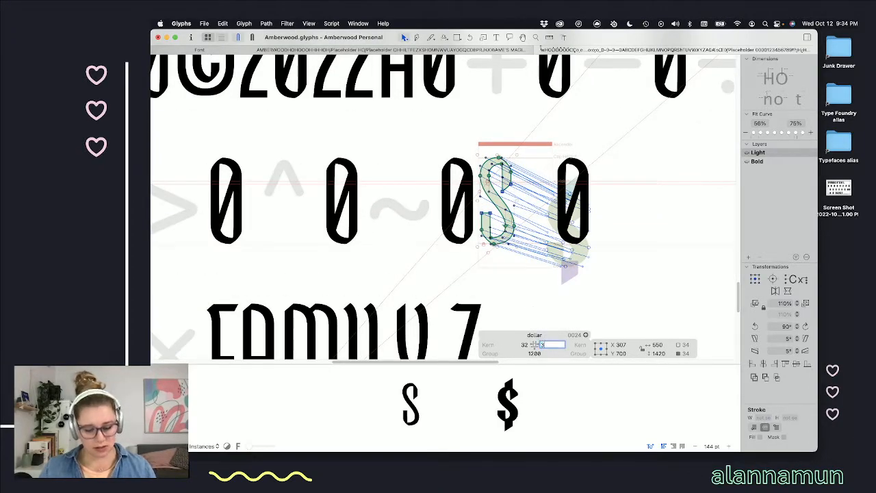
key(Return)
click(553, 277)
key(space)
- Examine the Light dollar's S between the zeros and against the surrounding symbols at several sizes
scroll(503, 178, up, 3)
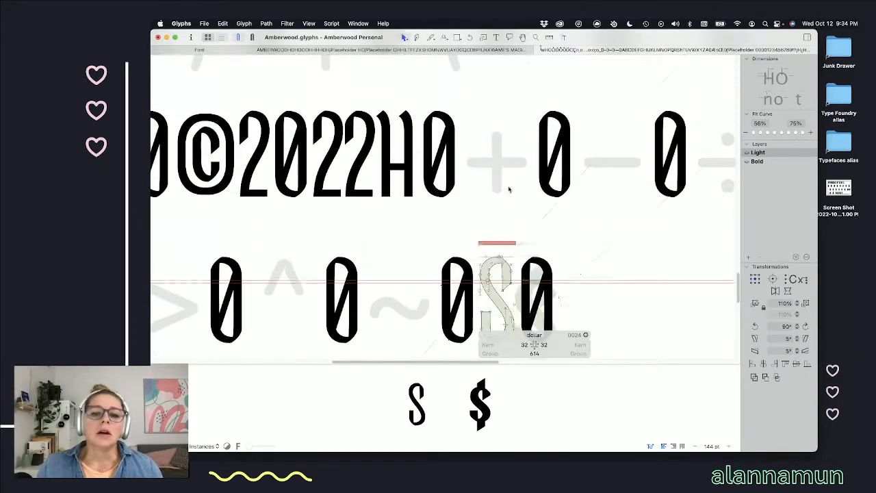
scroll(498, 226, down, 2)
scroll(495, 254, up, 5)
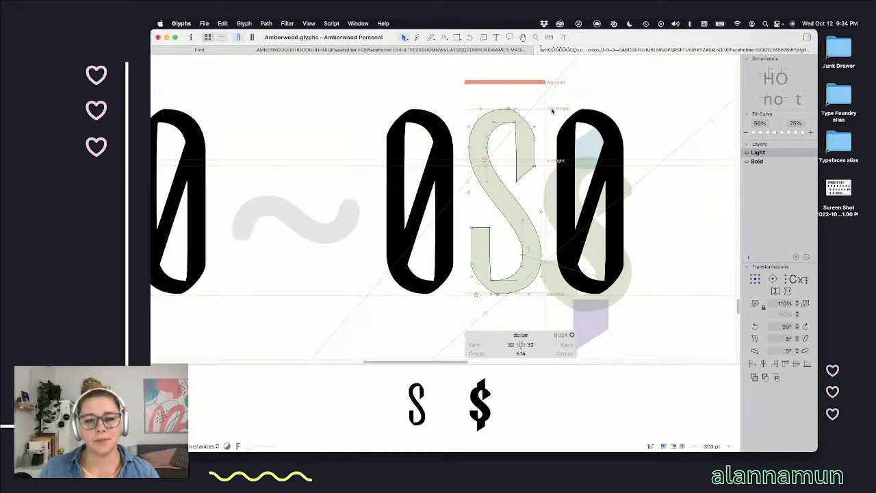
scroll(545, 93, down, 4)
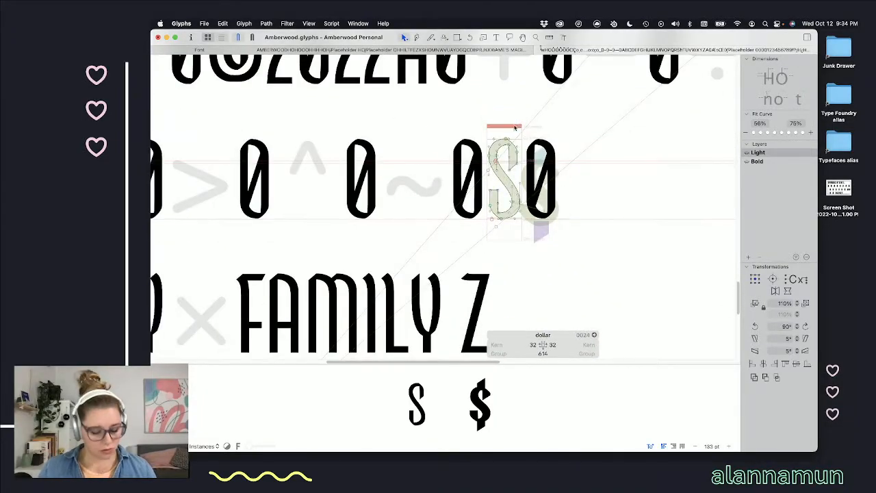
scroll(490, 157, up, 5)
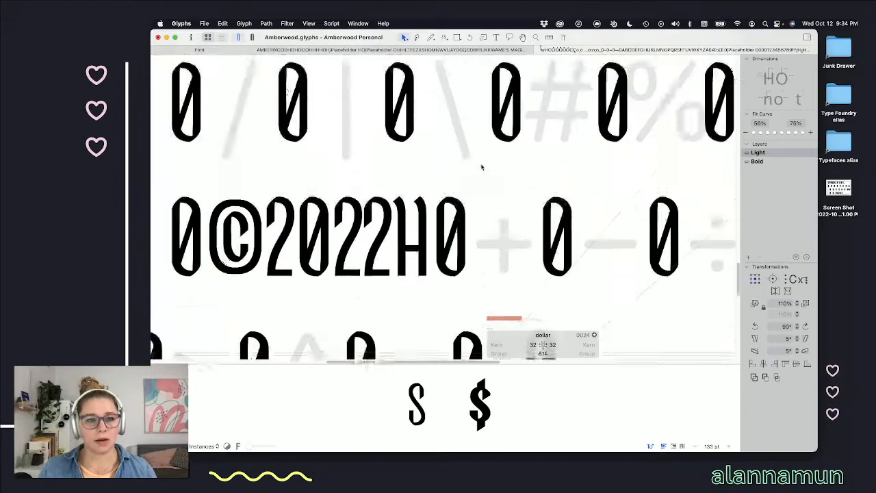
scroll(482, 167, down, 6)
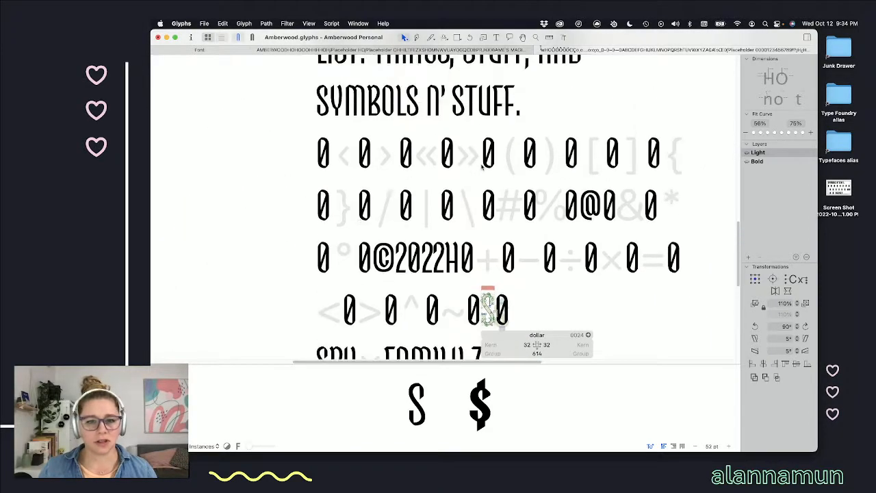
scroll(483, 168, up, 7)
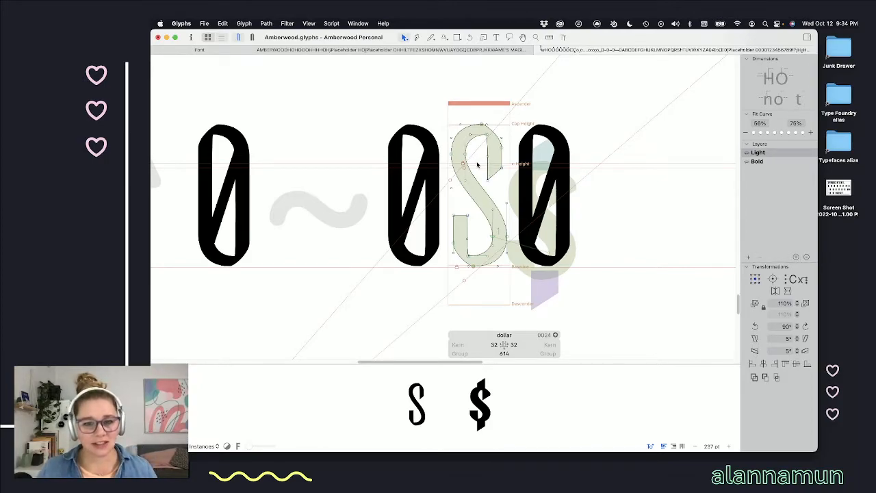
scroll(477, 164, up, 5)
key(space)
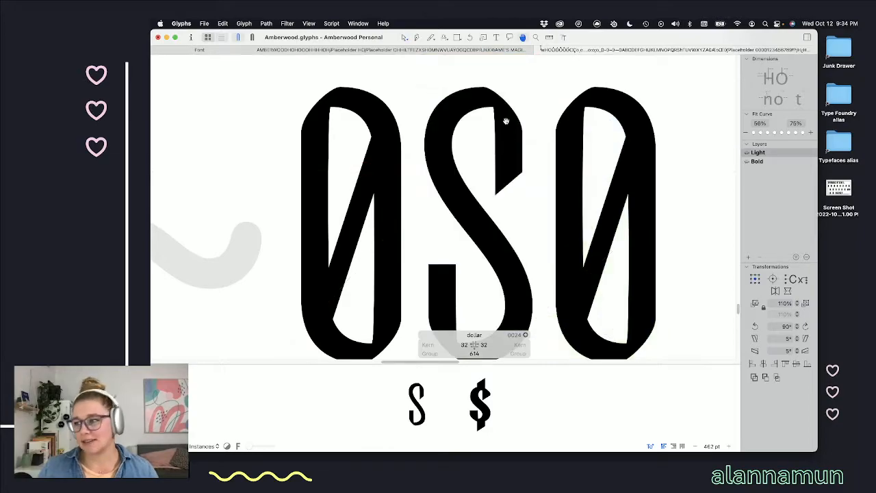
scroll(524, 83, up, 2)
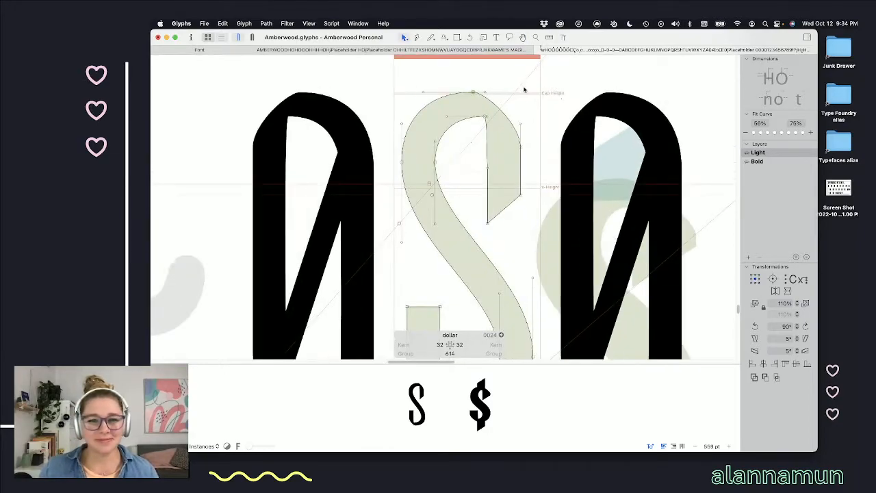
- Lower the upper bowl and terminal nodes of the Light dollar's S to a selection centre of Y 1031.5
mouse_move(538, 88)
mouse_down()
mouse_move(395, 172)
mouse_move(388, 235)
mouse_up()
key(shift+Down)
key(shift+Down)
key(shift+Down)
key(shift+Down)
key(shift+Down)
key(shift+Down)
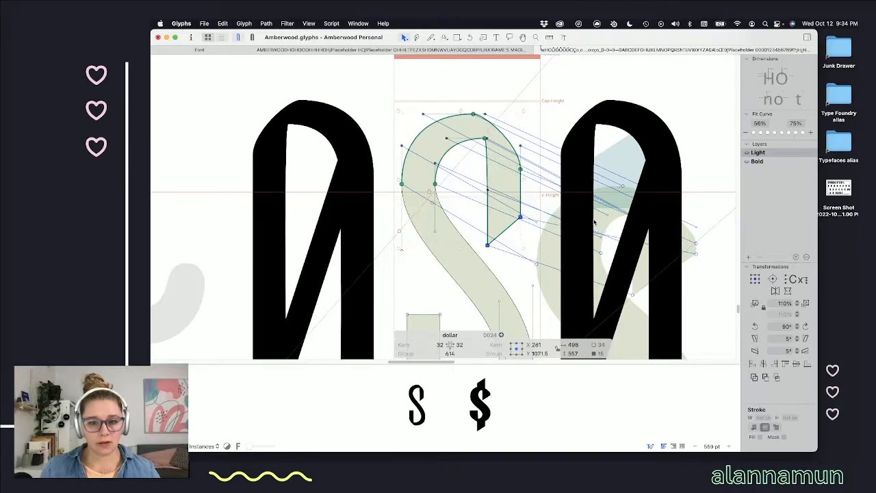
key(shift+Down)
key(shift+Down)
key(shift+Down)
key(shift+Down)
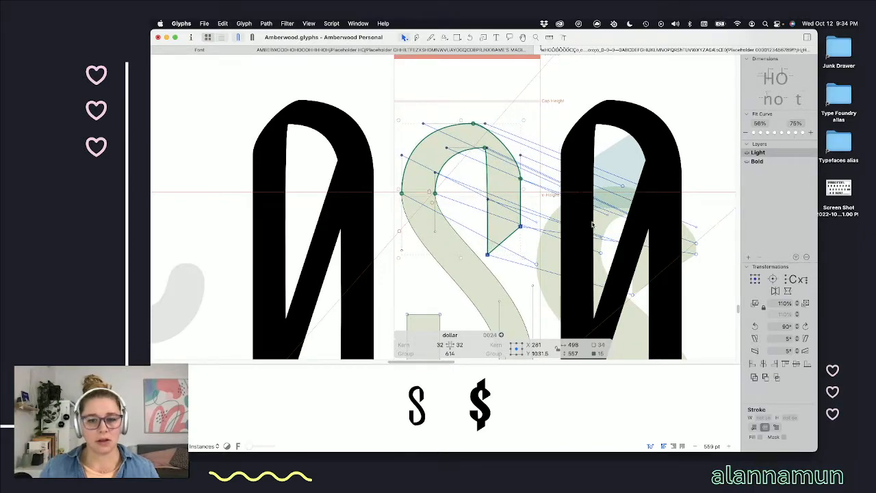
- Raise the bottom curve nodes of the S by 100 units to a selection centre of Y 238.5
scroll(592, 224, down, 5)
scroll(535, 204, up, 1)
scroll(535, 204, down, 1)
drag(545, 197, 382, 307)
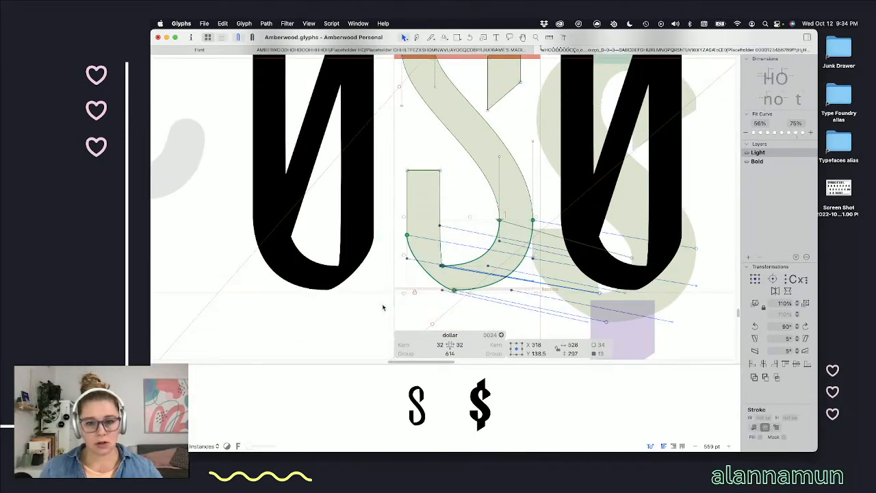
key(super+shift+Up)
scroll(382, 307, up, 3)
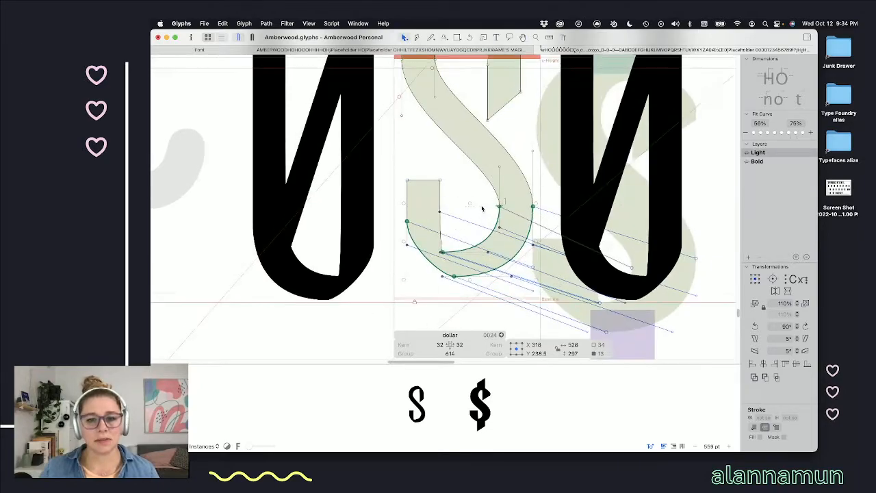
click(532, 162)
scroll(525, 164, up, 2)
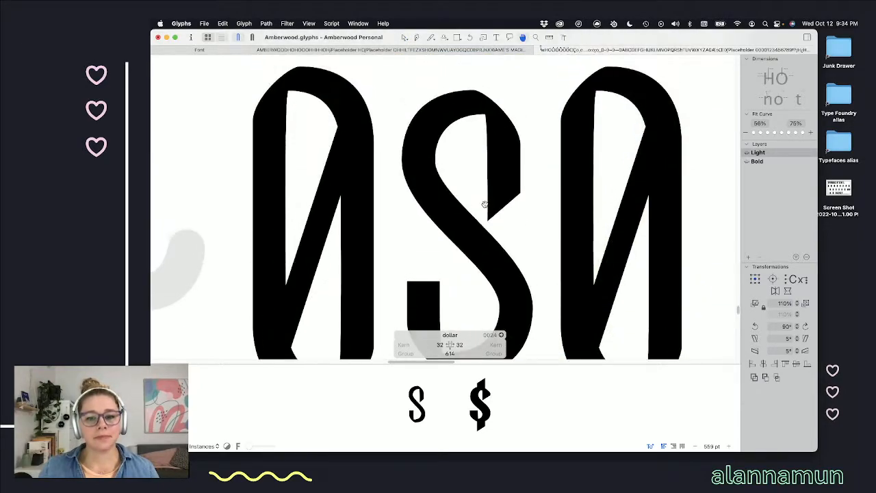
- Shorten the S's upper terminal by raising its slanted end edge to centre Y 863
click(501, 212)
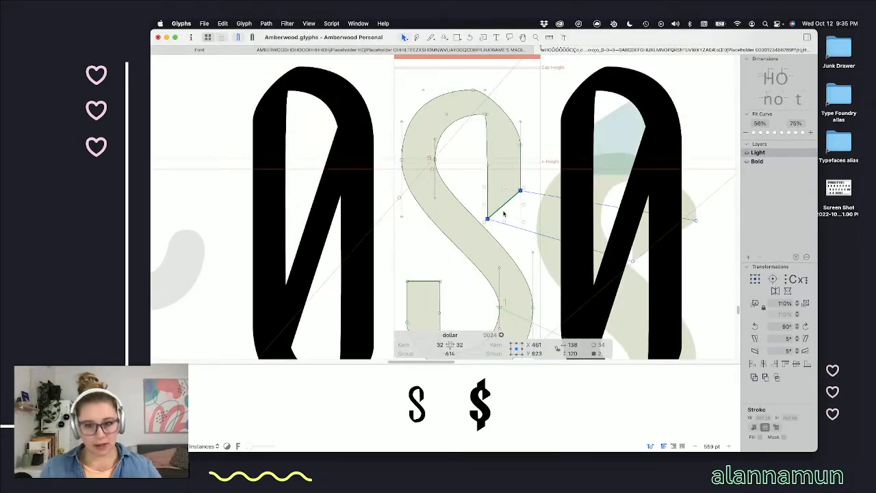
key(shift+Up)
key(shift+Up)
key(shift+Up)
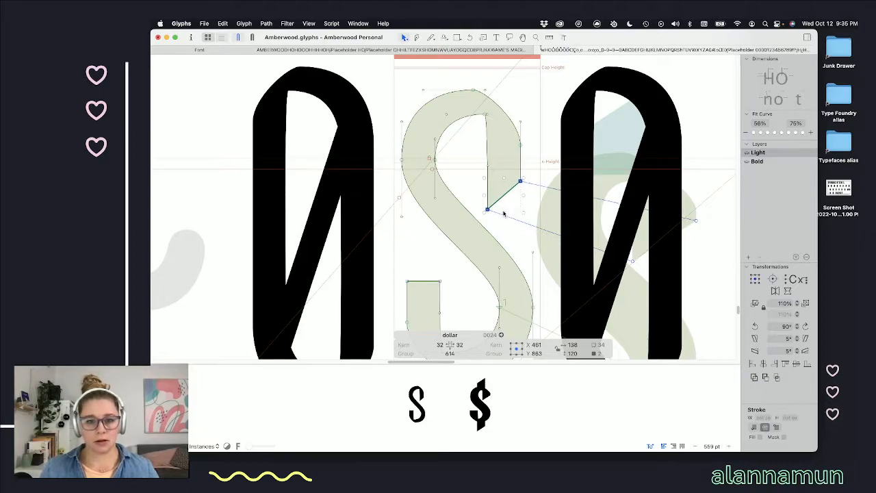
key(space)
- Narrow the S by moving the upper bowl's left side nodes to centre X 112 and the lower bowl's right side nodes to X 502
drag(458, 144, 389, 180)
key(shift+Right)
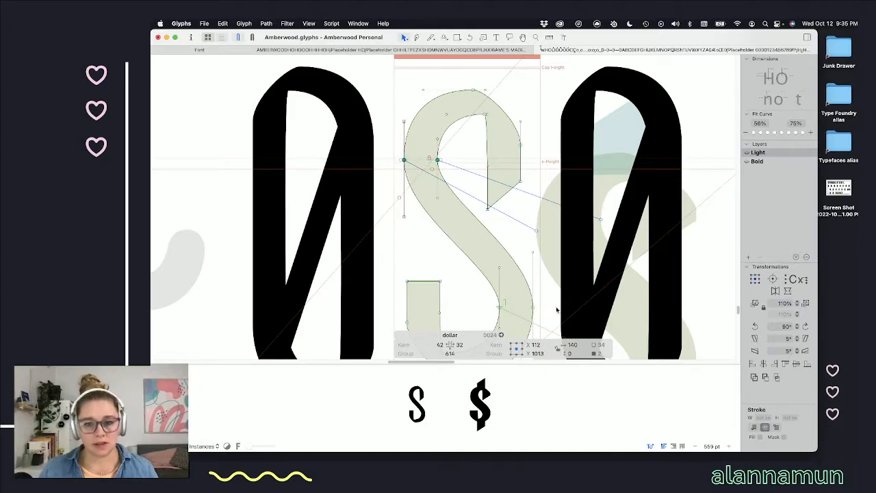
click(501, 306)
key(shift+Right)
key(space)
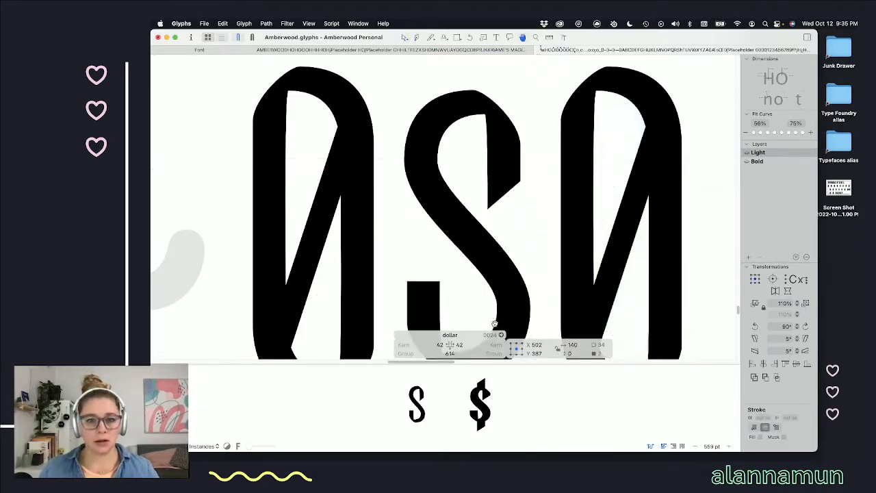
- Lengthen the spine's curve handles, lowering the upper left pair to centre Y 781.5 and raising the lower right pair to Y 619
drag(457, 177, 399, 239)
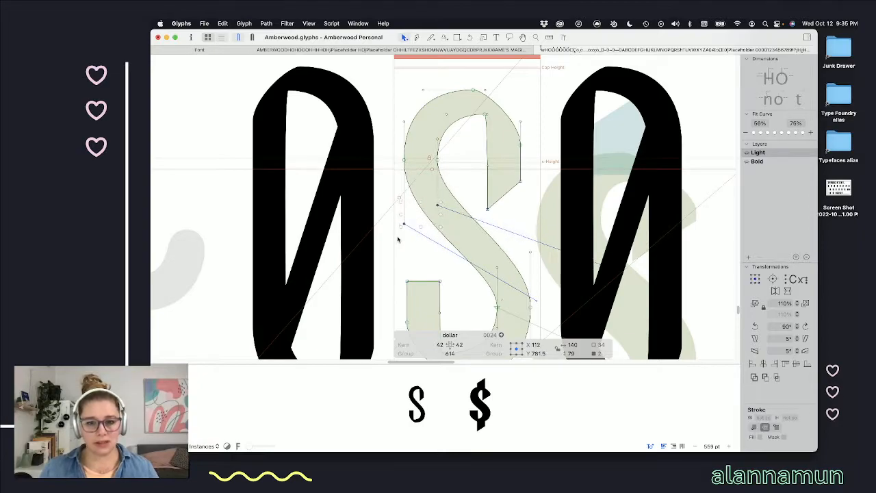
click(530, 252)
key(shift+Up)
key(shift+Up)
key(shift+Up)
key(space)
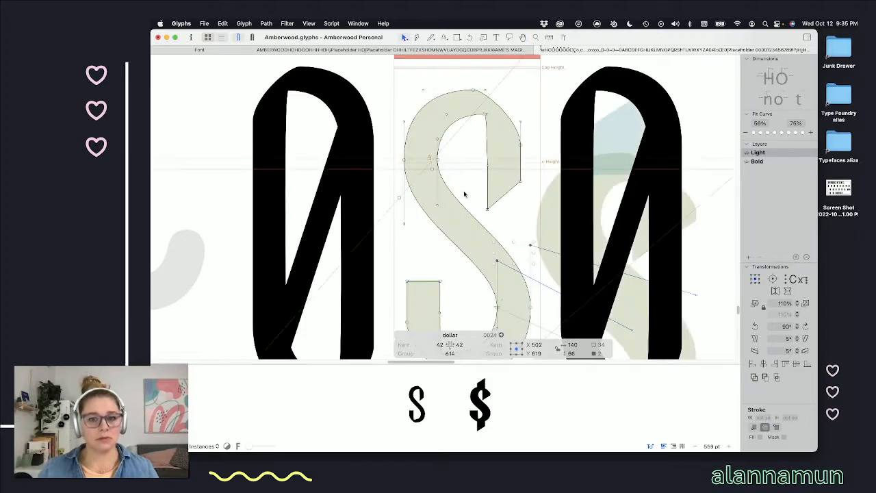
- Raise the S's bottom curve slightly, to a selection centre of Y 227
scroll(466, 194, down, 4)
click(498, 185)
scroll(497, 227, down, 5)
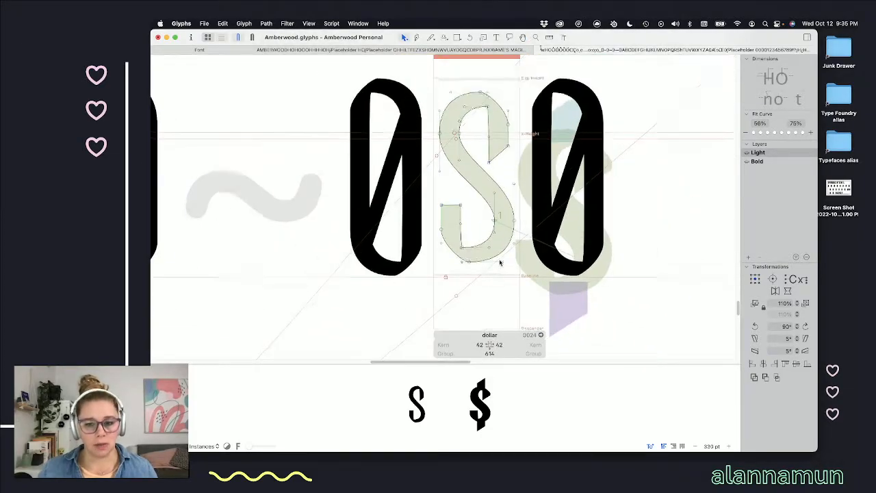
scroll(499, 262, up, 3)
drag(518, 287, 415, 231)
drag(425, 231, 560, 277)
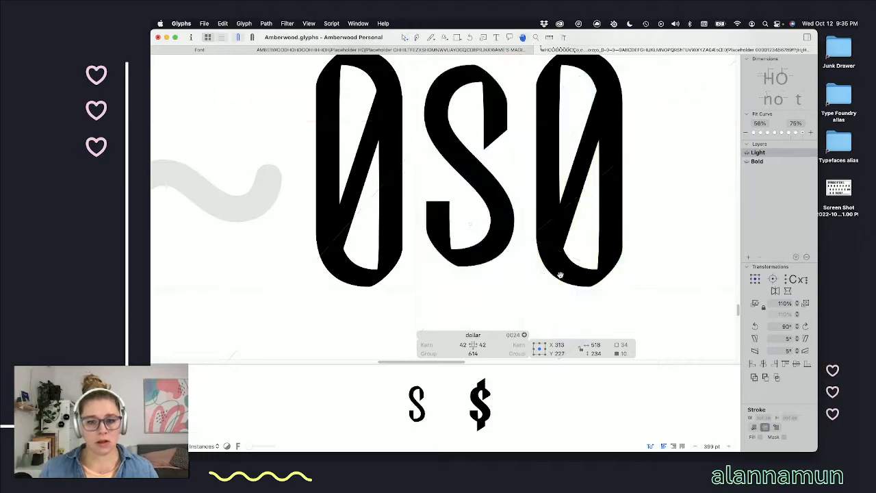
- Lower the S's top curve by 20 units to a selection centre of Y 1173
scroll(508, 139, up, 5)
drag(517, 128, 407, 197)
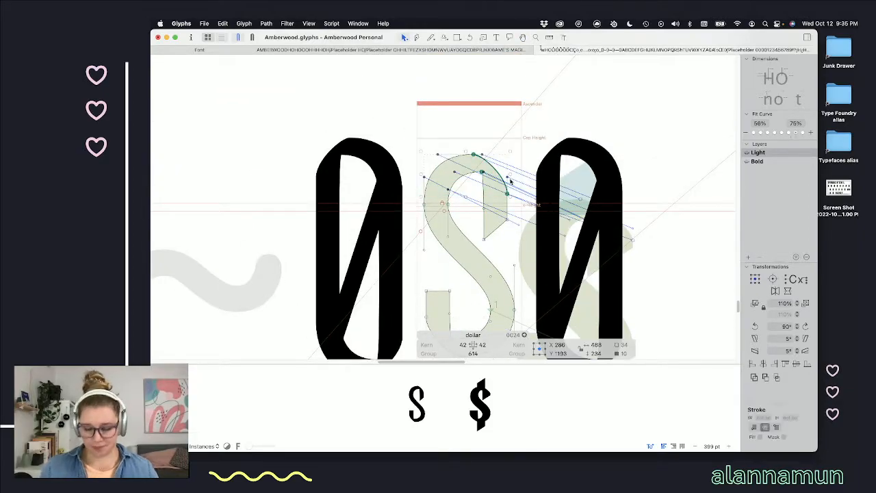
key(shift+Down)
key(shift+Down)
key(space)
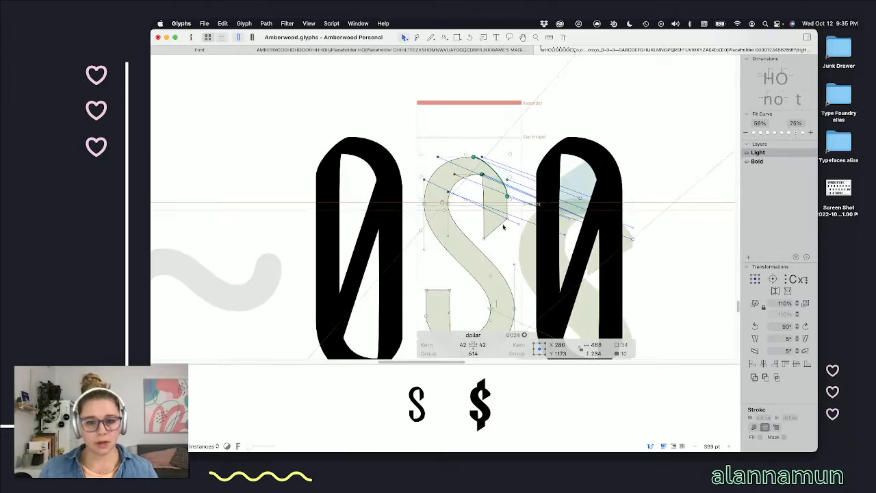
scroll(509, 178, down, 3)
click(525, 237)
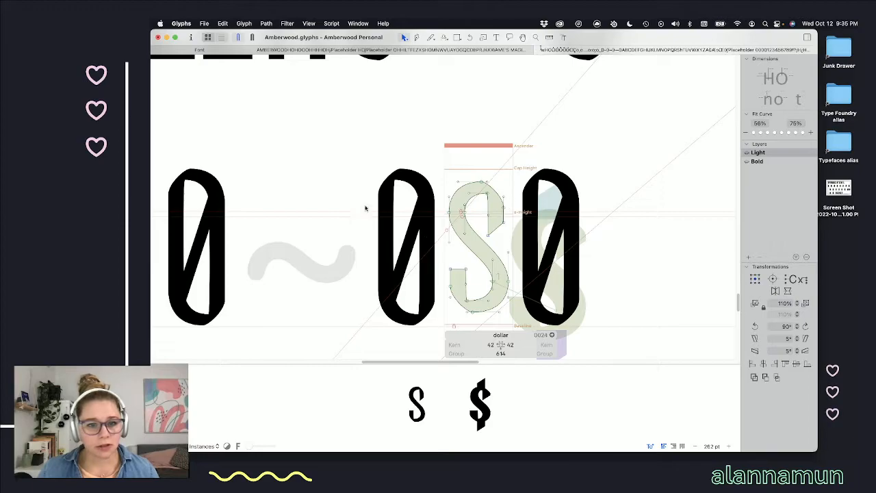
- Compare the reshaped Light dollar with the symbols, letters and numerals in the sample text, ending at the H beside 2022
scroll(461, 234, down, 5)
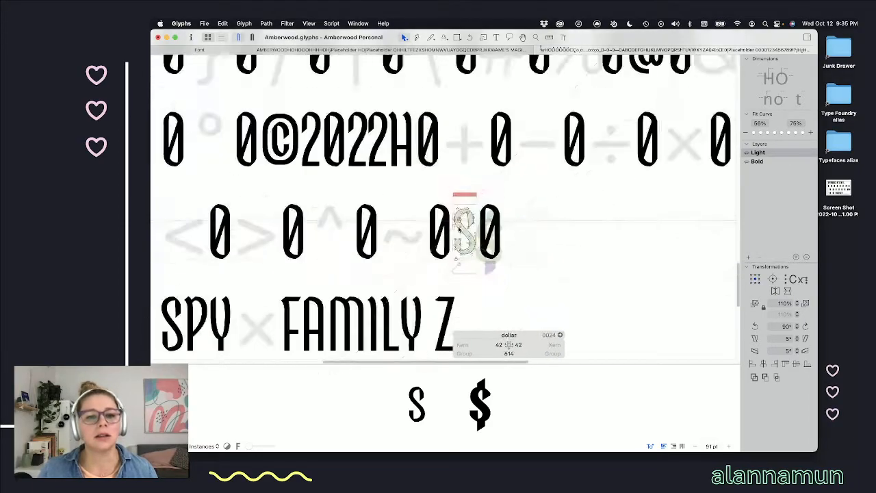
scroll(479, 250, up, 5)
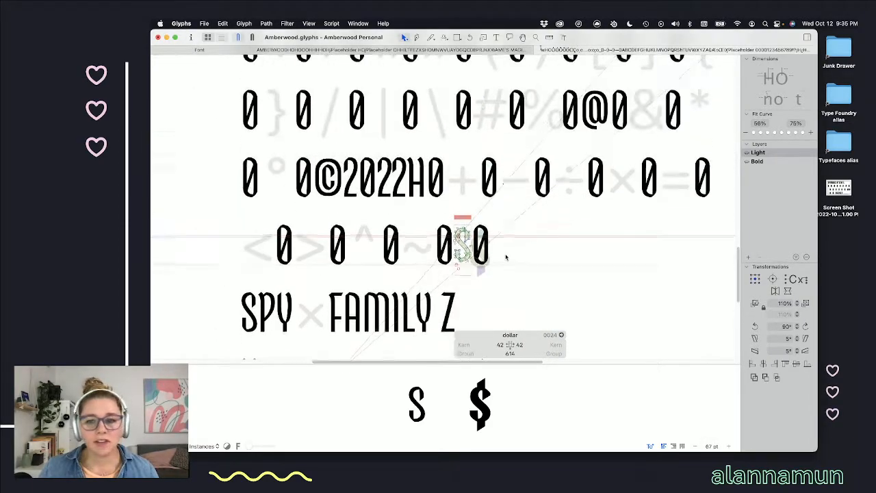
scroll(524, 247, up, 10)
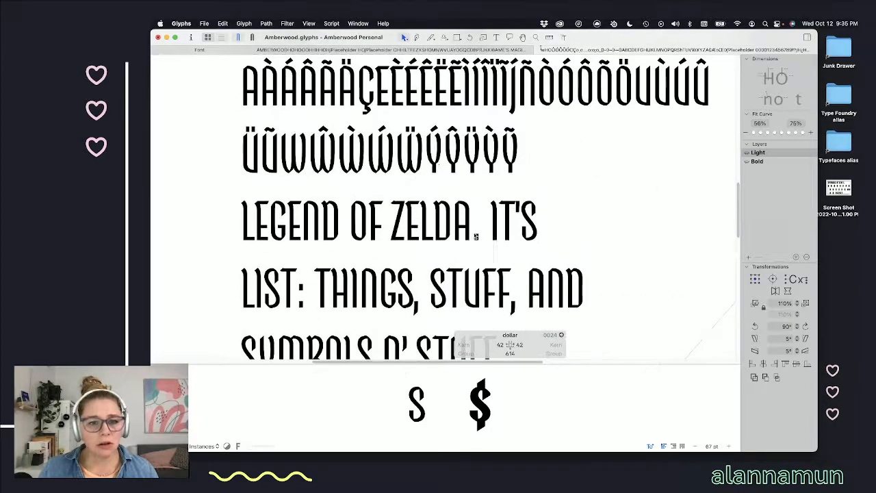
scroll(421, 234, up, 4)
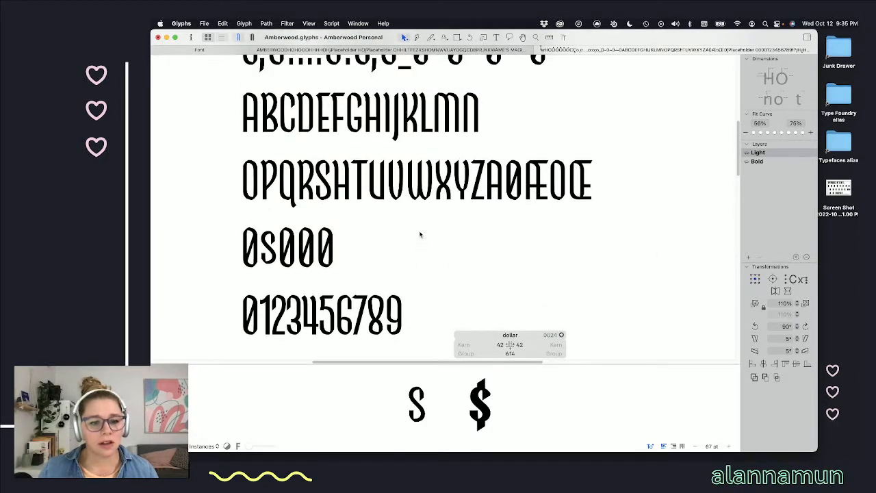
scroll(420, 236, up, 1)
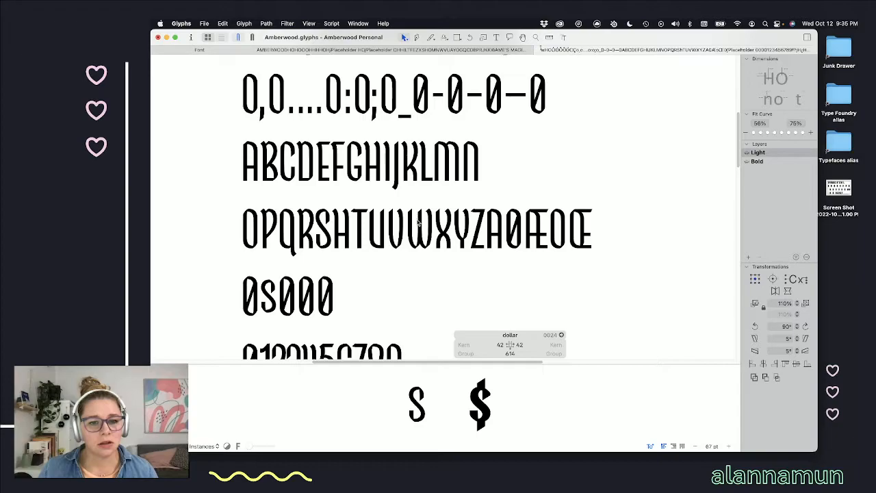
scroll(419, 222, down, 20)
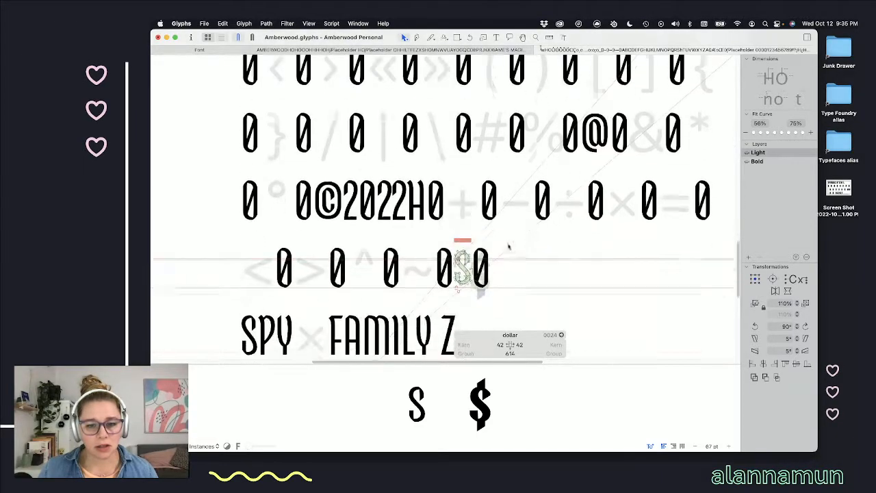
scroll(425, 225, up, 10)
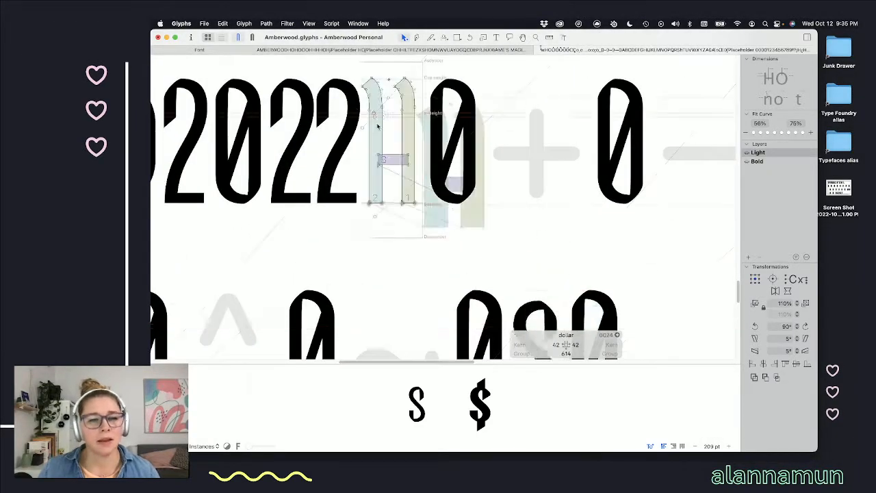
- Copy the left stem's straight segment from the Light H into the dollar glyph
click(377, 126)
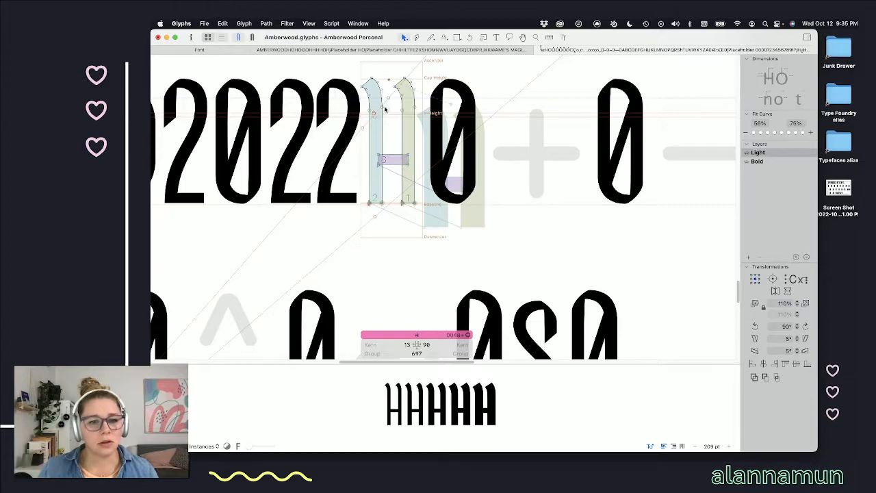
double_click(382, 109)
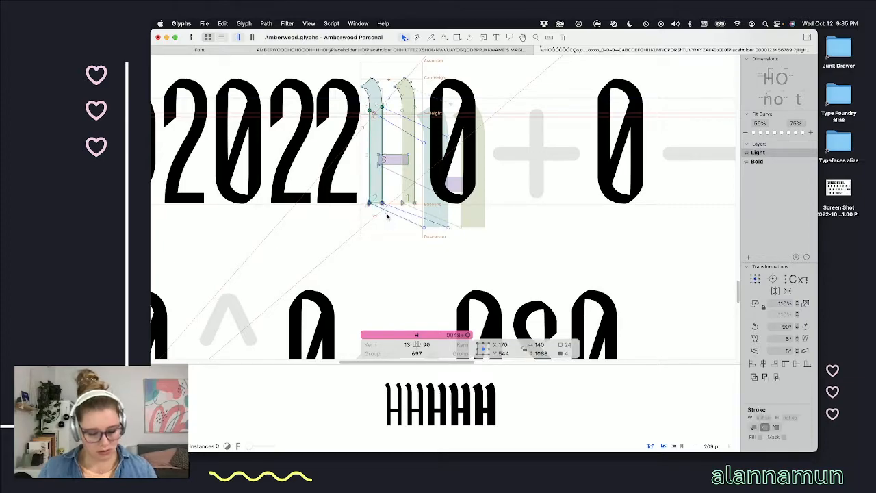
scroll(387, 216, down, 5)
click(535, 228)
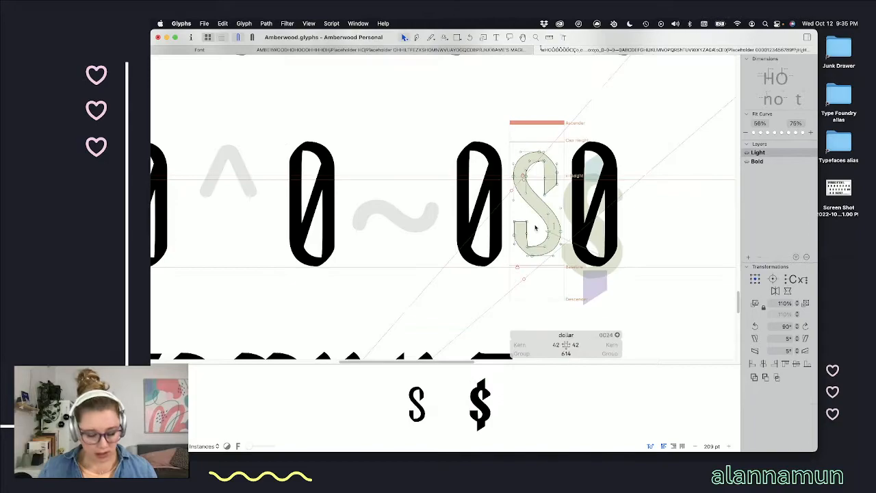
- Close the open end of the copied stem in the dollar glyph with the Pen tool
key(p)
click(526, 176)
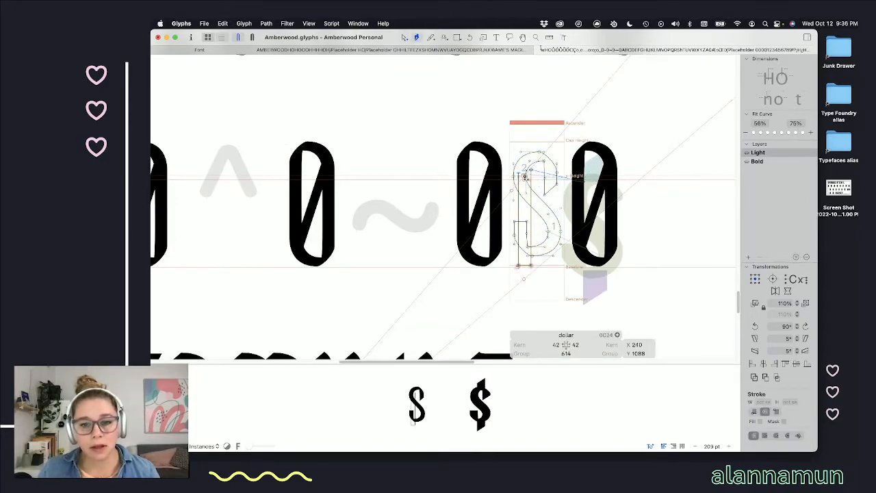
click(519, 173)
key(v)
- Move the stem under the S's upper terminal, aligning its top-left corner with the terminal's lower tip
click(531, 178)
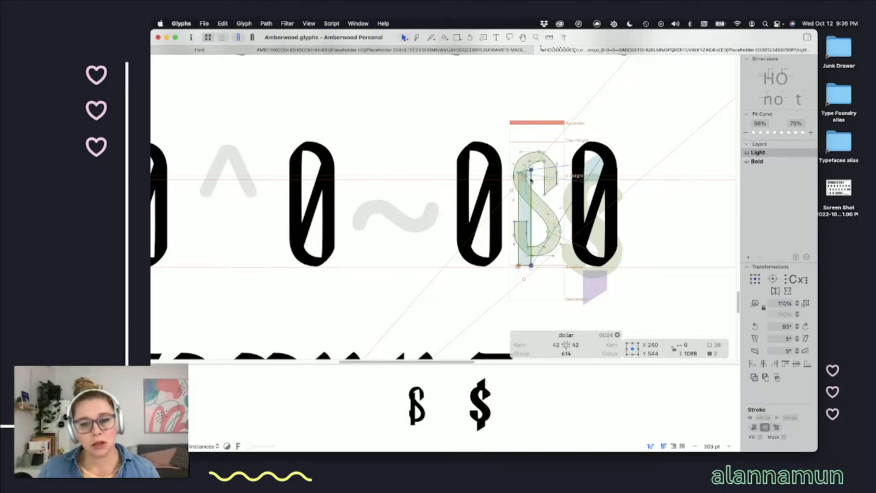
drag(531, 179, 555, 195)
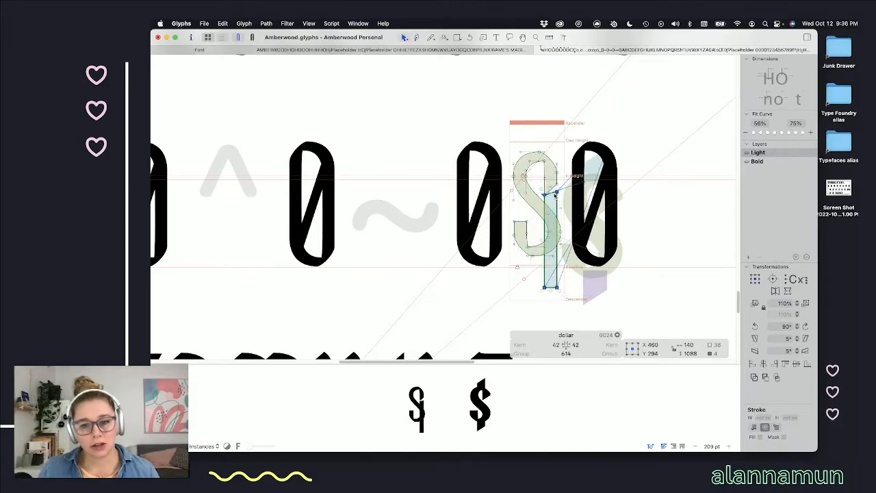
scroll(556, 195, up, 10)
drag(516, 250, 527, 236)
scroll(553, 231, down, 3)
click(525, 218)
click(538, 236)
scroll(534, 228, down, 2)
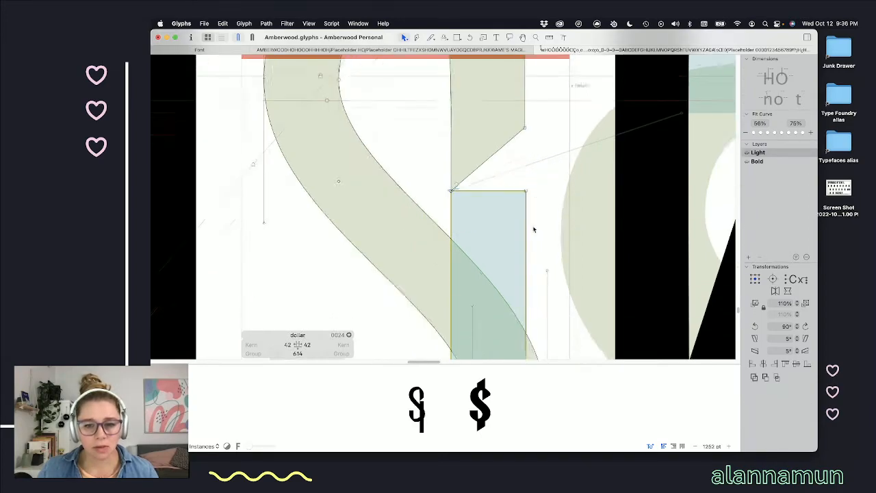
- Raise the stem's two right corners so both ends slant like the S's upper terminal
click(529, 189)
scroll(540, 260, down, 4)
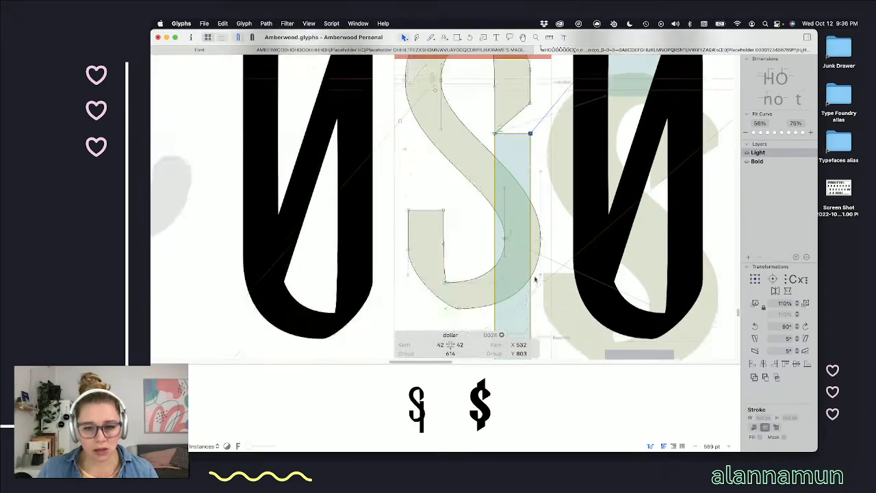
scroll(537, 288, down, 5)
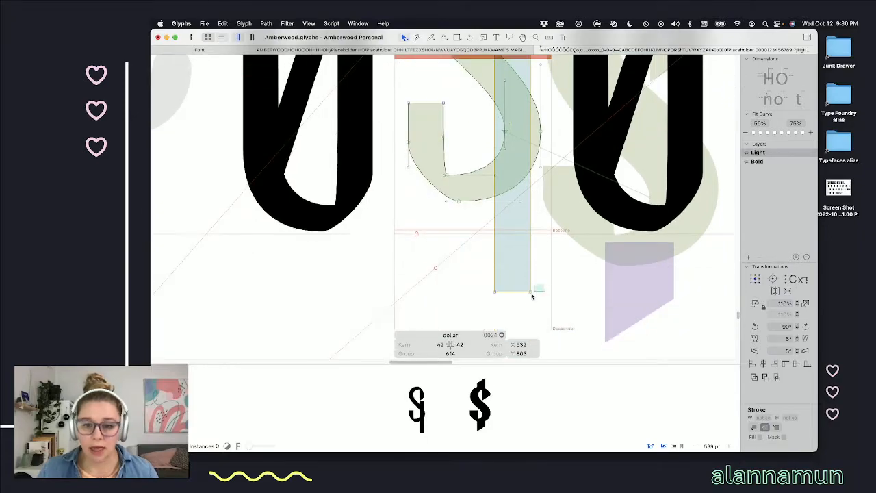
shift+click(531, 293)
scroll(545, 258, up, 10)
drag(531, 257, 530, 226)
scroll(532, 266, down, 5)
scroll(534, 271, down, 3)
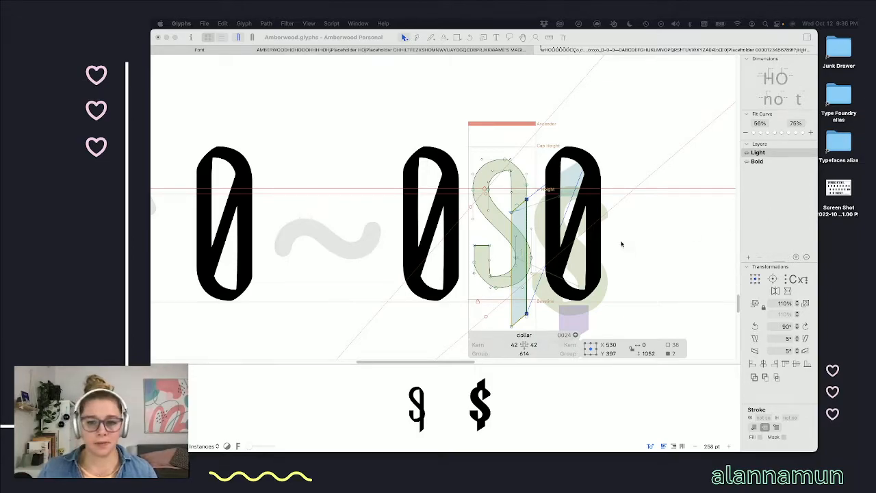
- Move the slanted stem clear of the S to its left side, at about X -119
click(530, 232)
double_click(526, 221)
drag(526, 221, 463, 226)
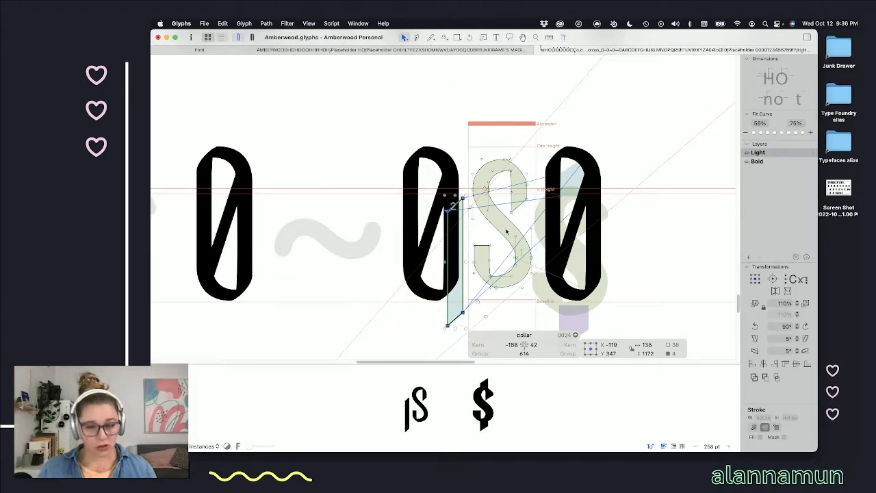
- Copy the slanted stem into the Light plus glyph and move it inside the glyph's bounds
scroll(509, 234, up, 6)
double_click(510, 142)
key(super+v)
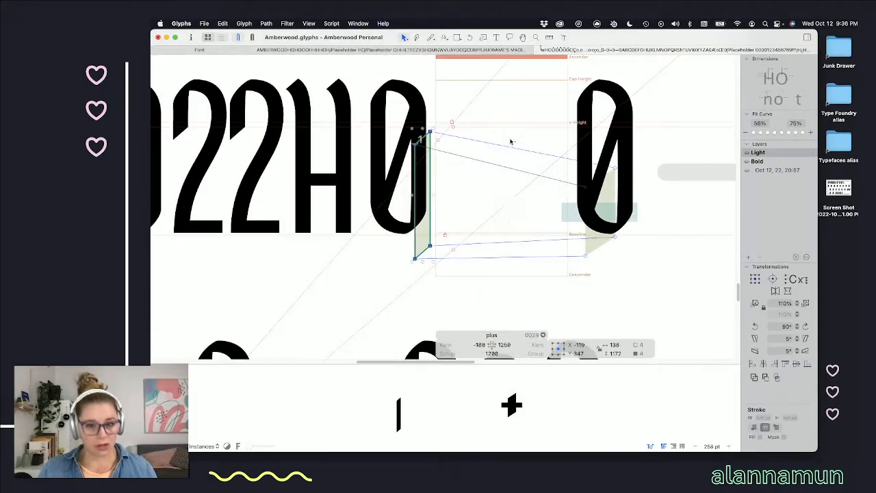
drag(431, 199, 489, 168)
click(518, 179)
scroll(530, 236, down, 9)
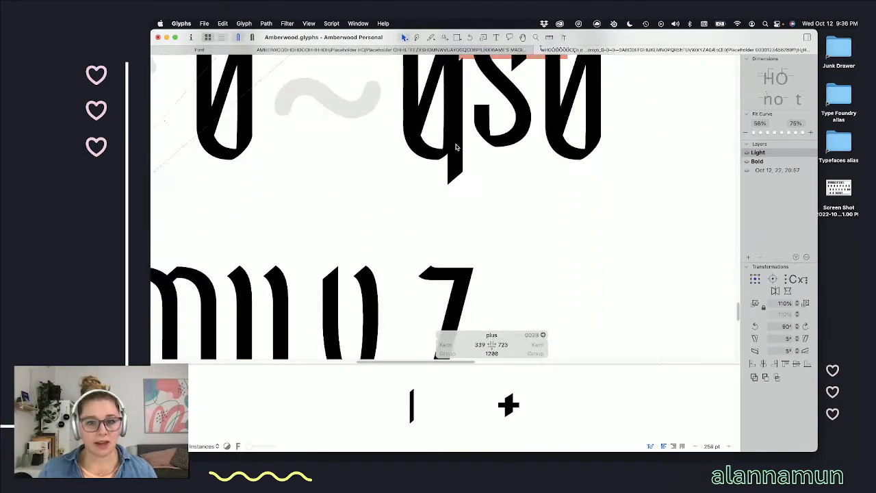
- Cut the dollar glyph's slanted stem into an upper and a lower piece with the Knife tool
double_click(454, 147)
scroll(457, 206, up, 3)
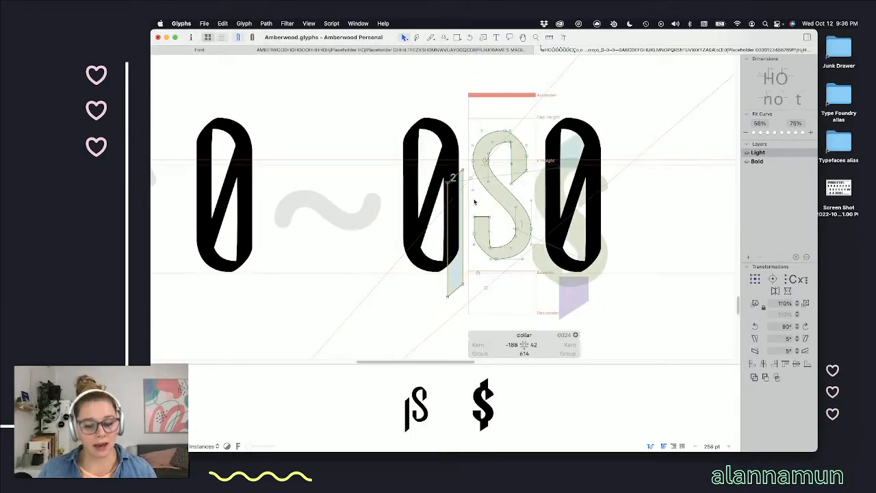
click(430, 36)
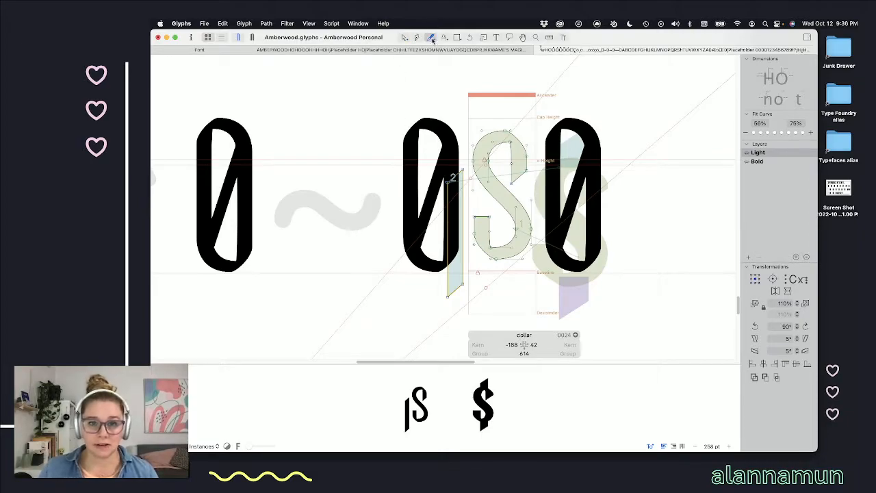
click(467, 227)
- Separate the two stem pieces vertically and place them across the S's centre at about X 292
key(v)
mouse_move(462, 193)
mouse_down()
mouse_move(484, 133)
mouse_move(465, 137)
mouse_up()
shift+click(461, 251)
drag(461, 252, 508, 257)
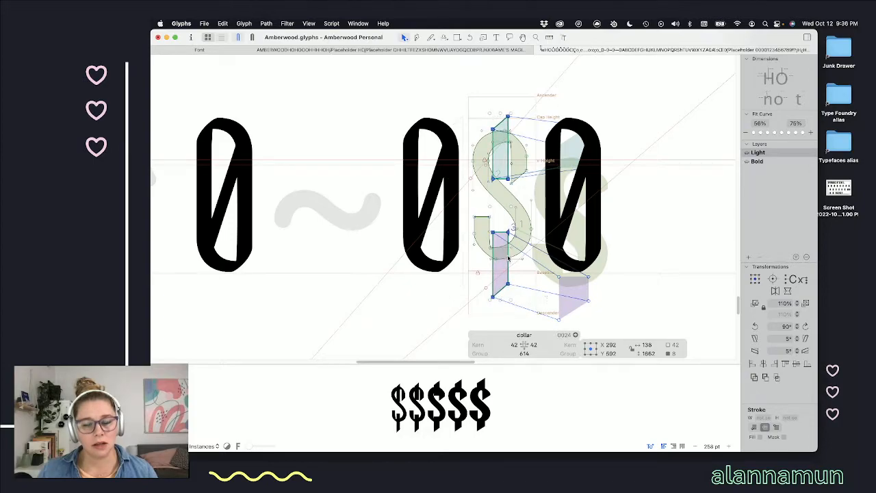
- Raise the dollar's upper and lower bar pieces together by about 50 units
click(498, 234)
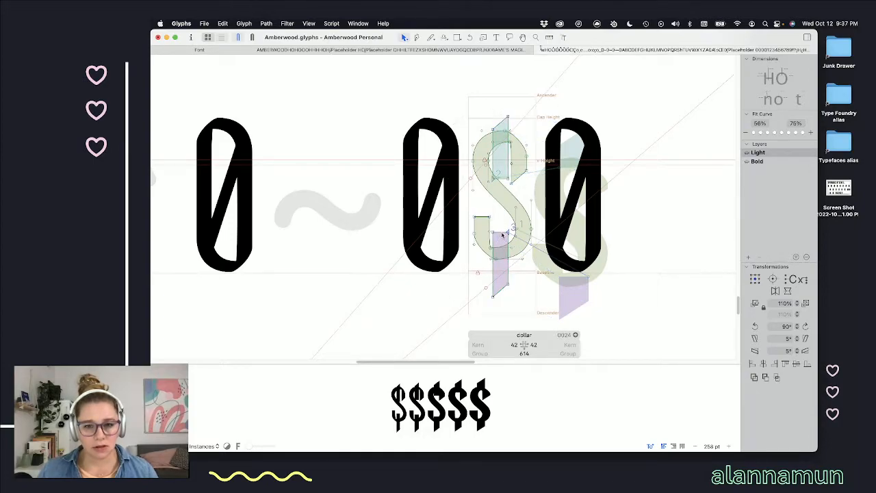
click(504, 180)
shift+click(501, 236)
key(shift+Up)
key(shift+Up)
key(shift+Up)
key(shift+Up)
key(shift+Up)
key(shift+Up)
key(shift+Up)
key(shift+Up)
key(shift+Up)
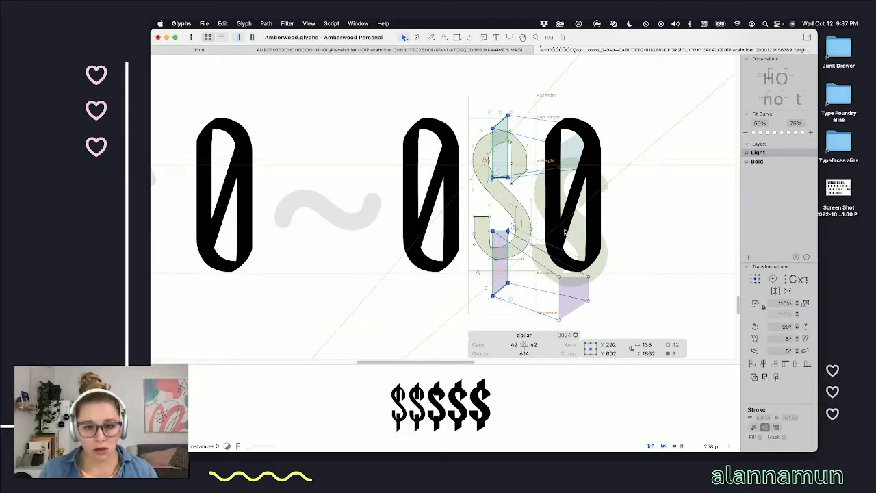
key(shift+Up)
key(shift+Down)
key(shift+Down)
key(shift+Down)
key(shift+Down)
key(shift+Down)
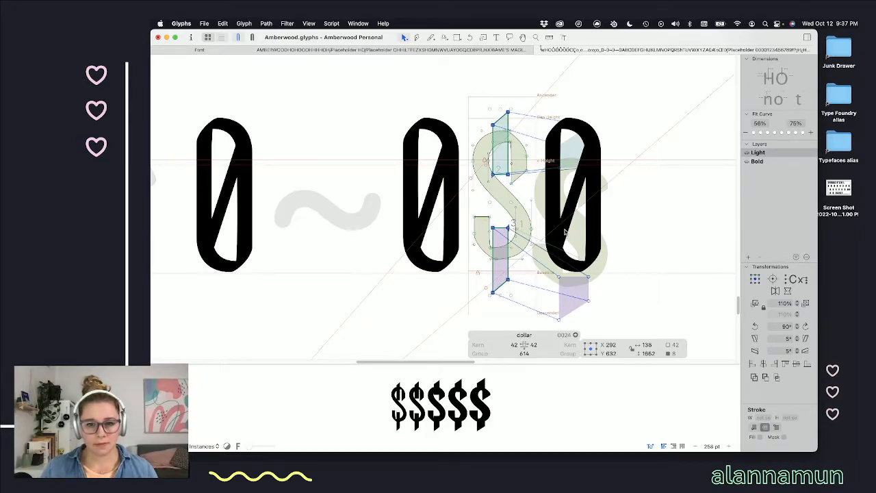
- Raise the dollar's lower bar piece alone to about Y 189
click(499, 289)
double_click(501, 289)
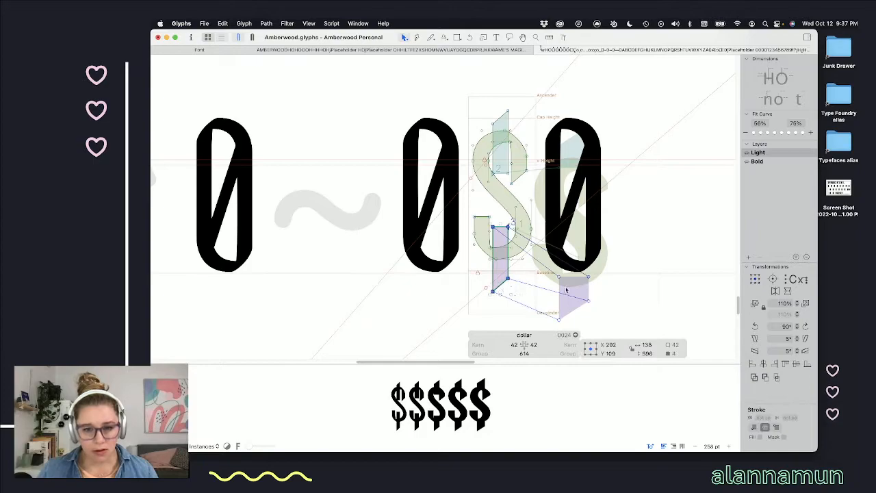
key(shift+Up)
key(shift+Up)
key(shift+Up)
key(shift+Up)
key(shift+Up)
key(shift+Up)
key(shift+Up)
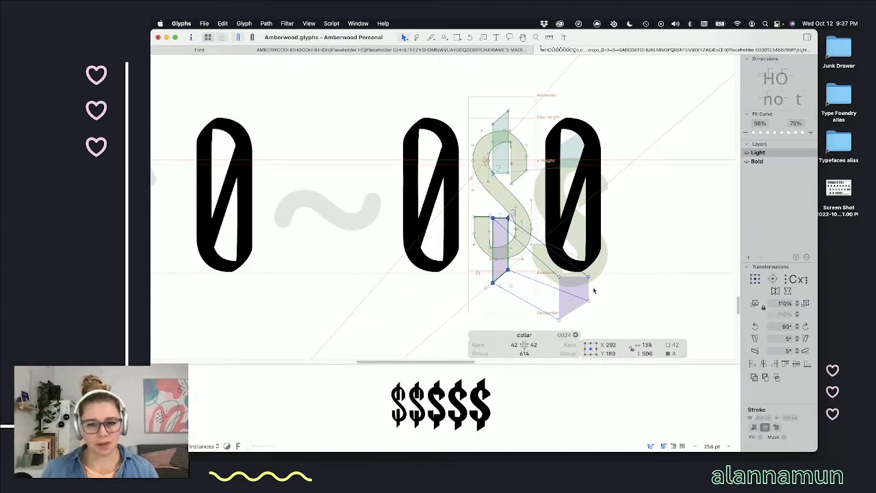
- Shorten the lower bar piece to about 296 units tall by lowering its top edge into the S's bottom curve
click(509, 219)
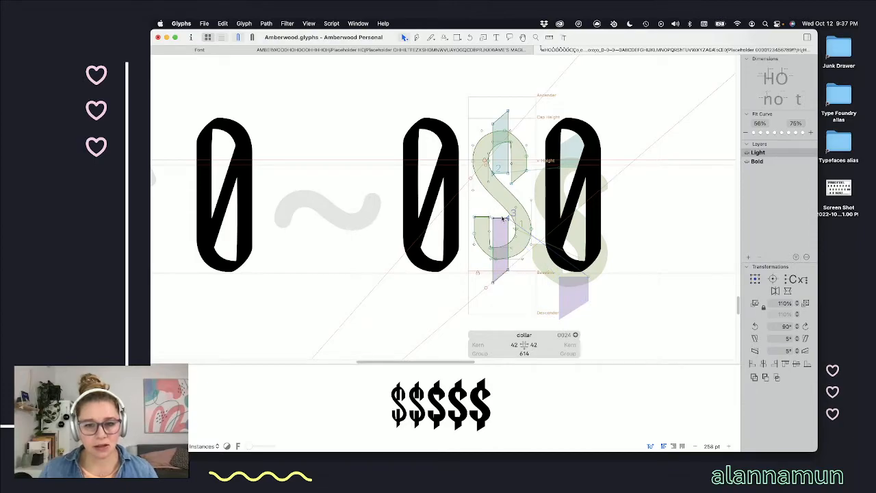
click(502, 219)
key(shift+Down)
key(shift+Down)
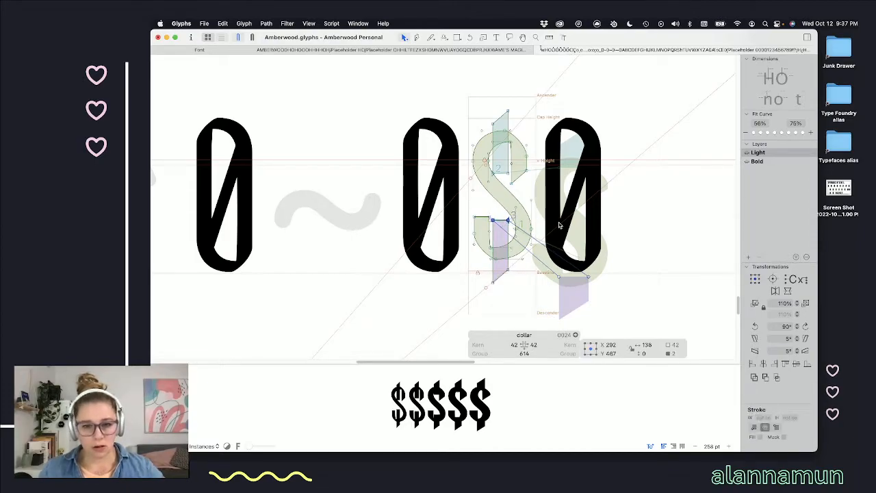
key(shift+Down)
key(shift+Down)
key(shift+Down)
key(shift+Down)
key(shift+Down)
key(shift+Down)
key(shift+Down)
key(shift+Down)
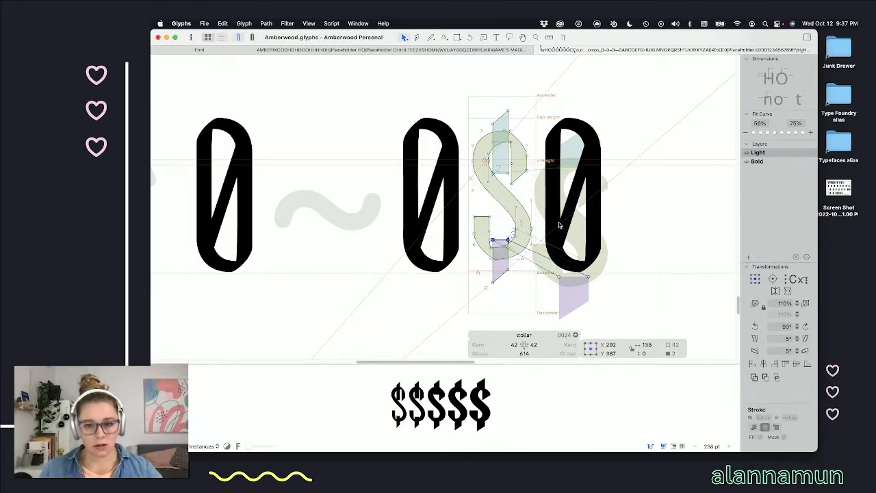
- Shorten the upper bar piece by raising its bottom edge to Y 1197, and raise the whole piece to Y 1345
click(495, 174)
key(shift+Up)
key(shift+Up)
key(shift+Up)
key(shift+Up)
key(shift+Up)
key(shift+Up)
key(shift+Up)
key(shift+Up)
key(shift+Up)
key(shift+Up)
key(space)
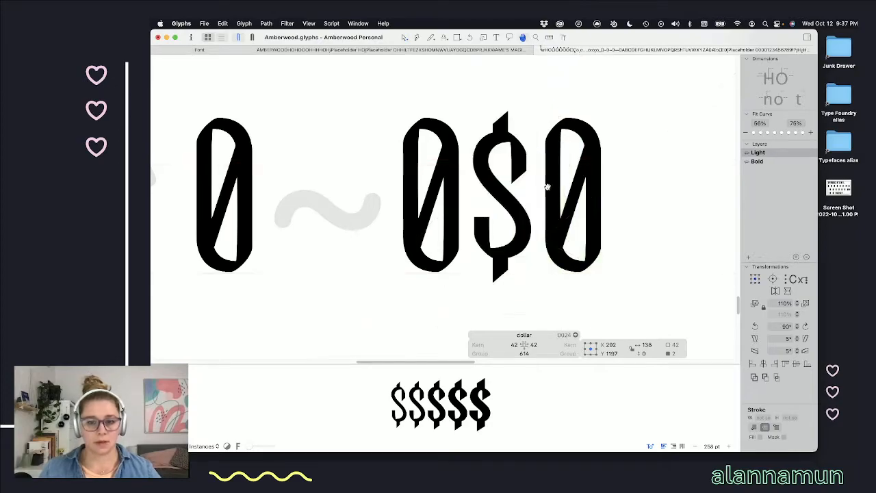
shift+click(500, 117)
key(shift+Up)
key(space)
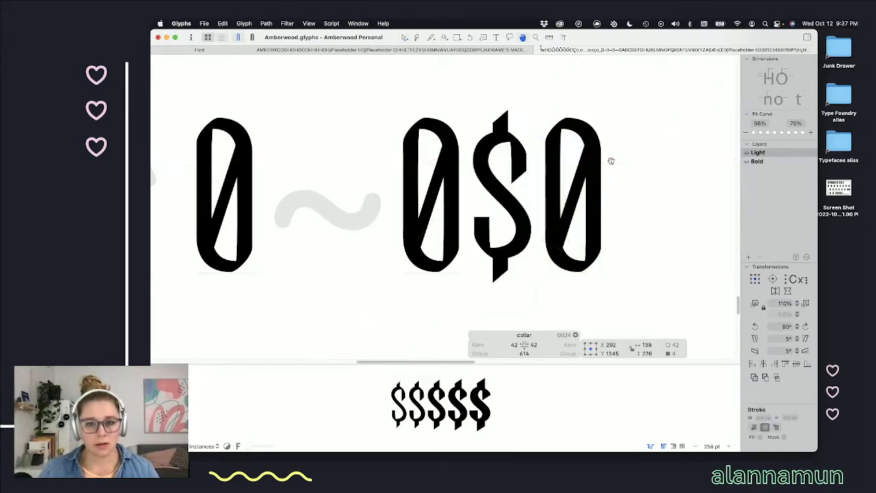
- Compare the dollar with the neighbouring zeros in the Light and Bold masters at several sizes
scroll(559, 174, down, 2)
key(t)
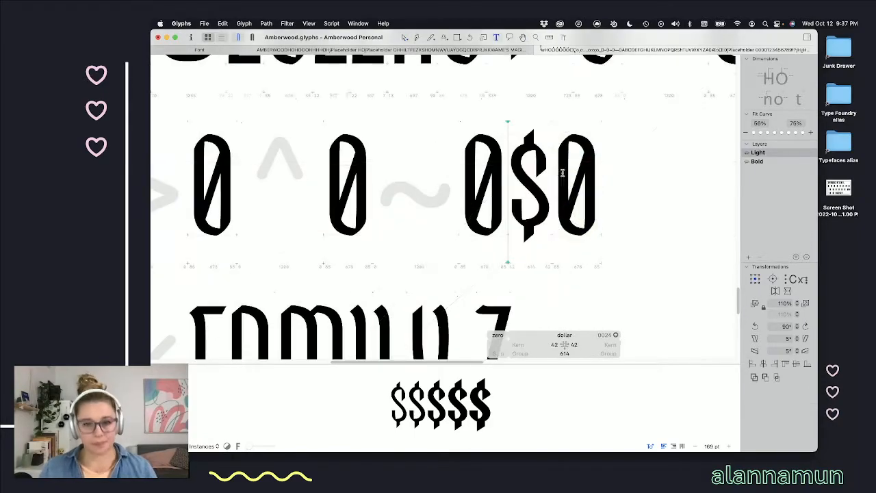
scroll(501, 190, down, 3)
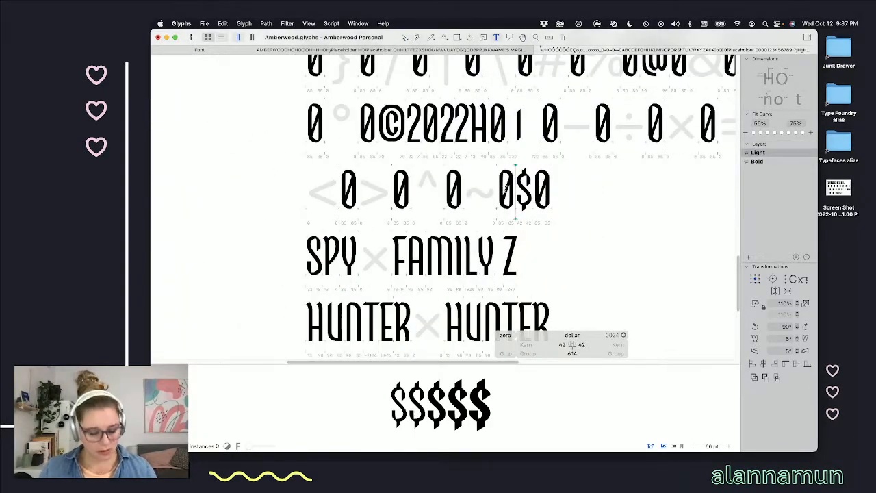
scroll(504, 189, up, 3)
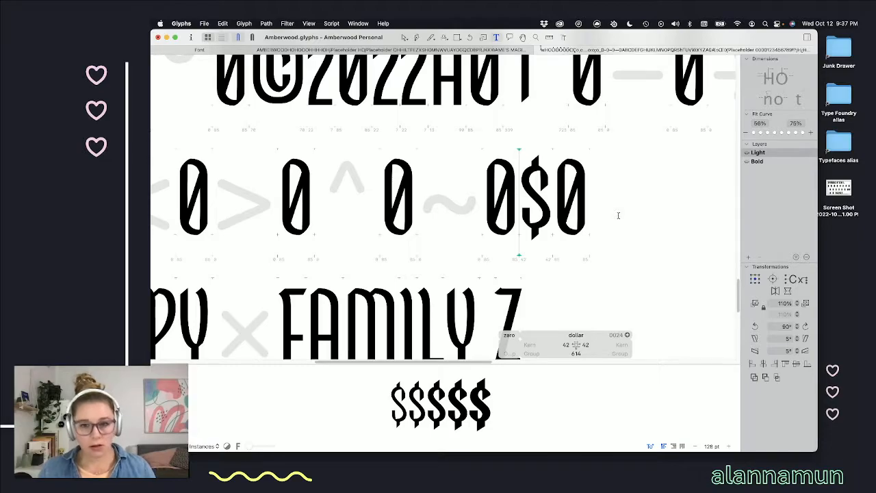
key(super+2)
key(super+1)
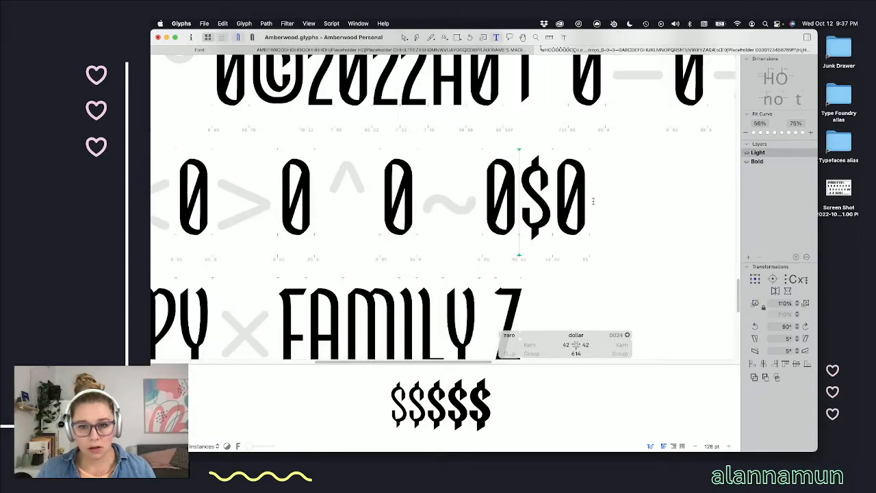
key(super+2)
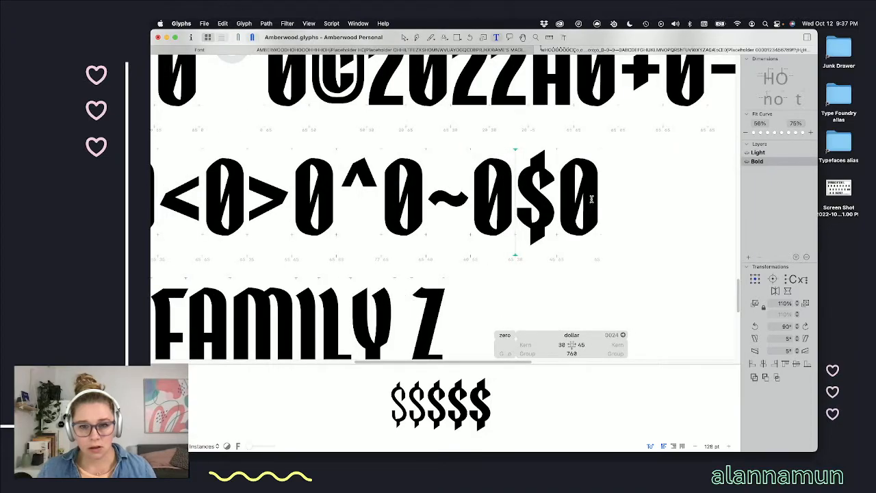
key(super+1)
scroll(589, 197, up, 3)
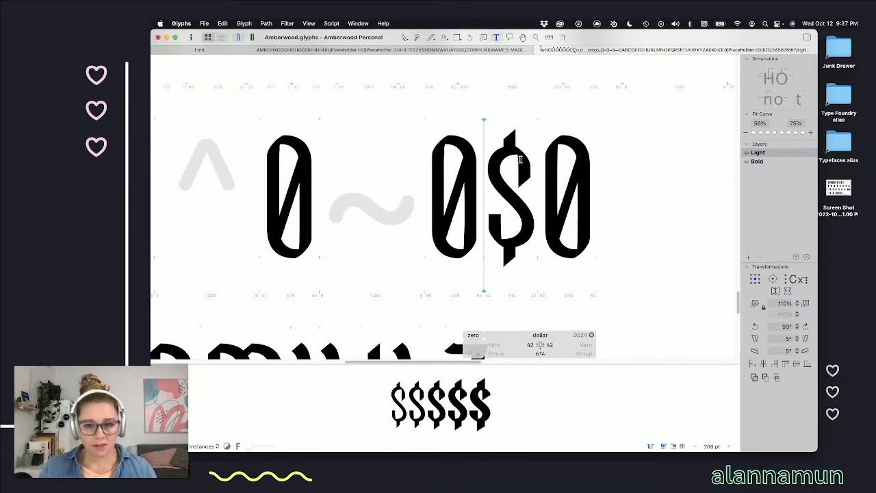
- Shift the dollar's lower bar piece right to X 306 and its upper bar piece left to X 290
double_click(515, 257)
double_click(509, 262)
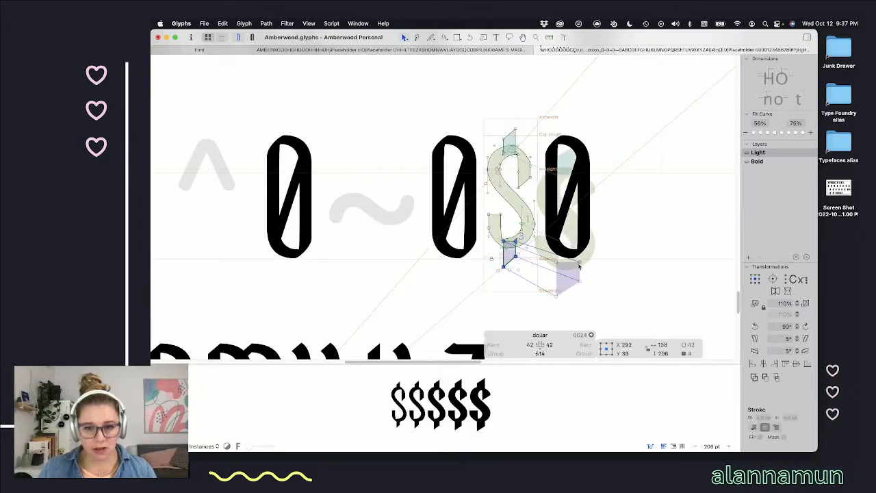
key(space)
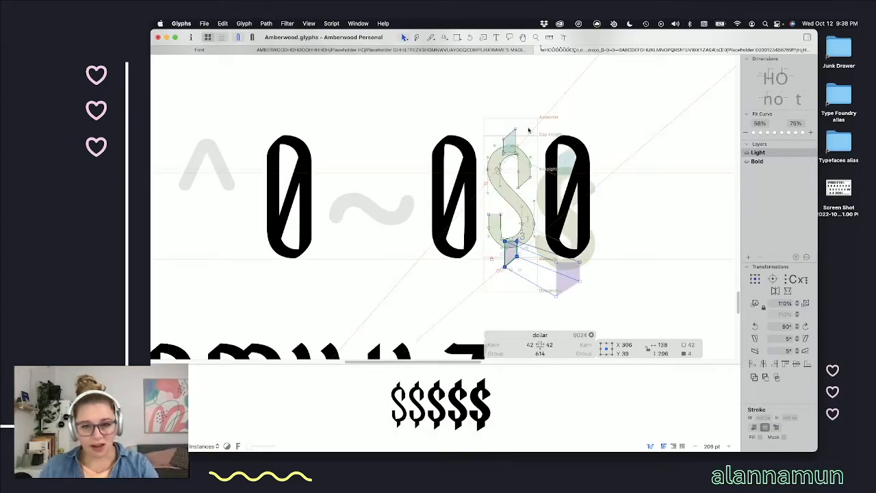
click(516, 140)
key(space)
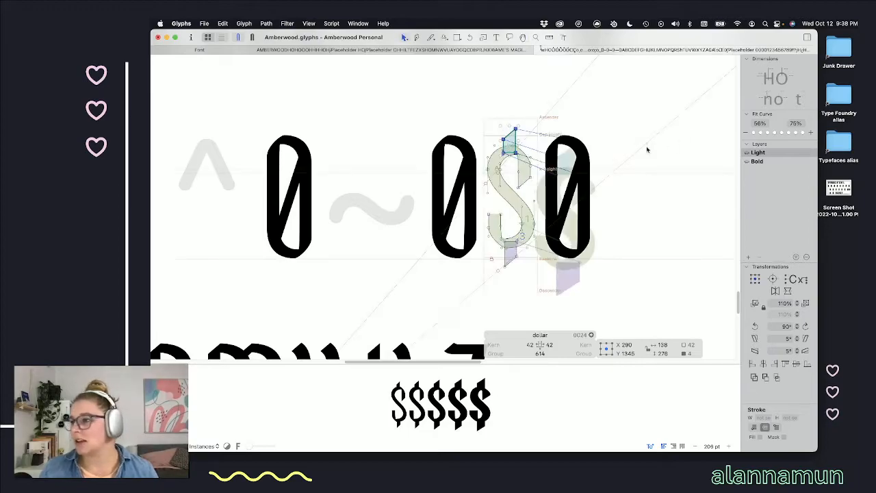
- In the Bold master, shift the dollar's upper bar piece right to X 391
scroll(614, 164, down, 3)
key(t)
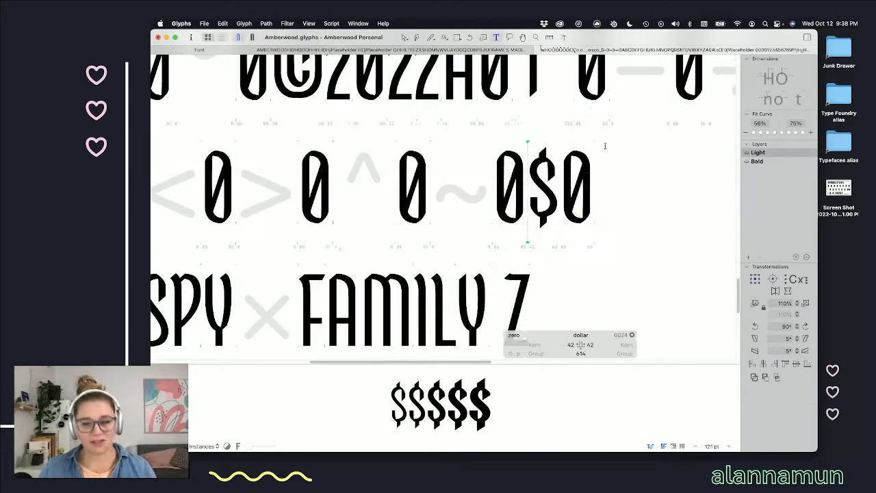
scroll(537, 192, up, 1)
key(super+2)
scroll(540, 194, up, 5)
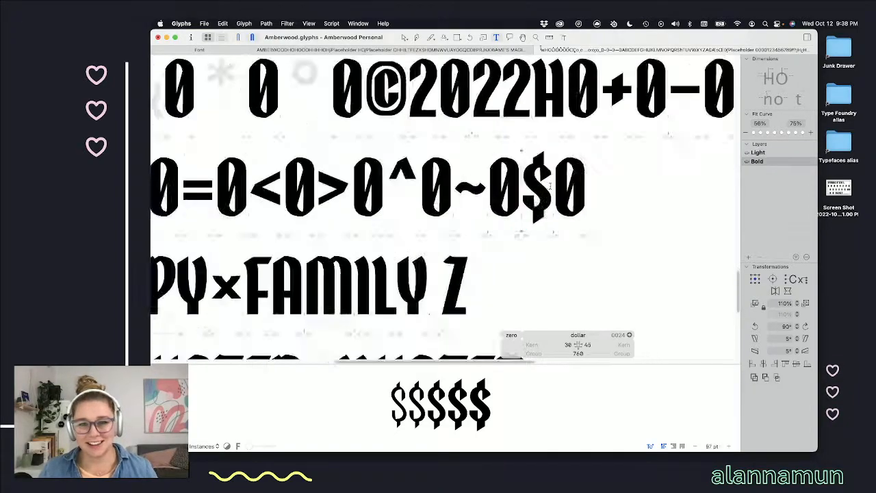
key(Escape)
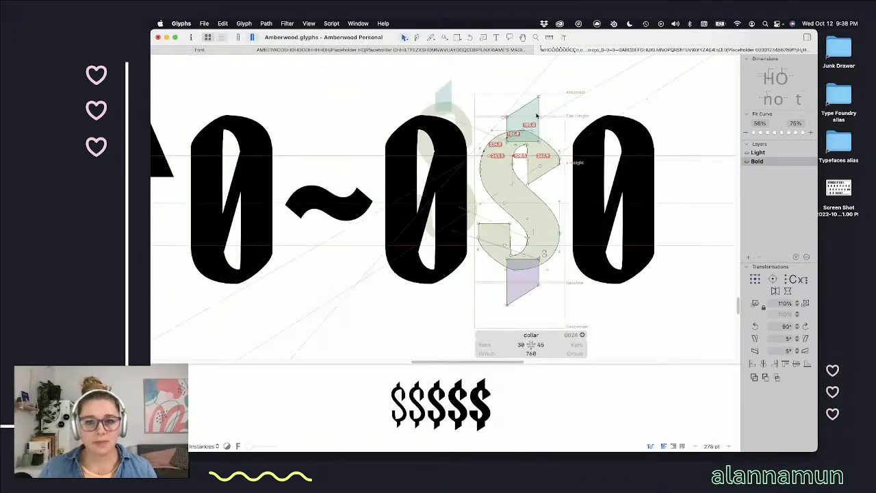
click(530, 113)
key(space)
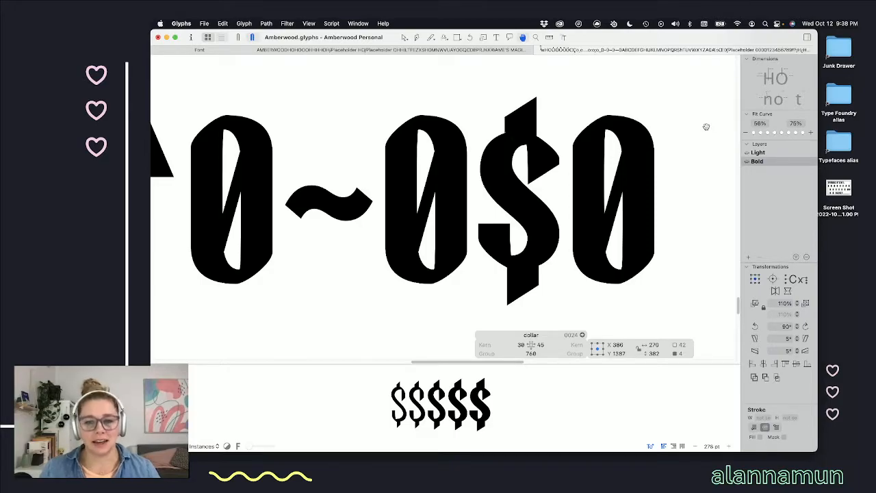
key(Right)
key(Right)
key(Right)
key(Right)
key(Right)
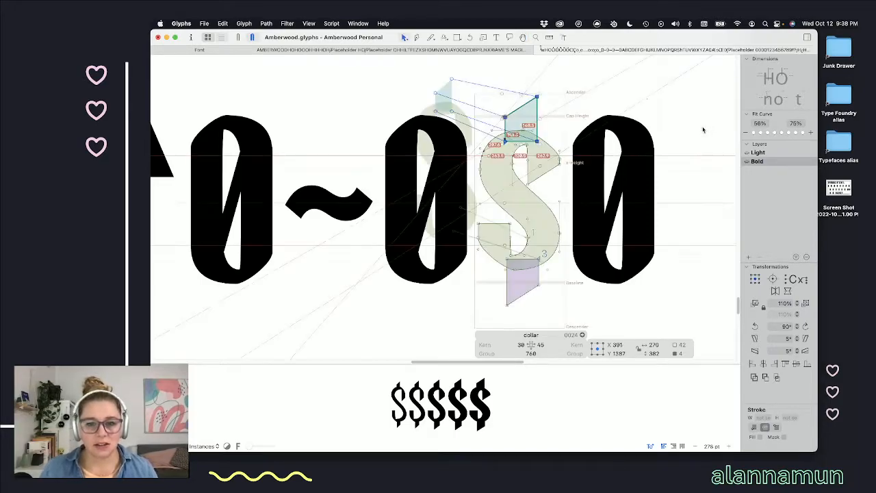
- Review the Bold dollar beside the zeros and the surrounding symbols at several sizes
key(space)
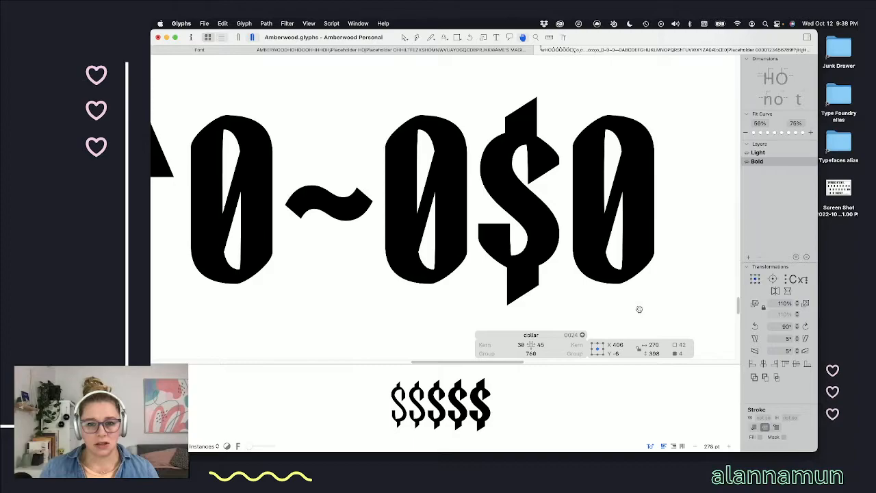
scroll(638, 312, down, 5)
key(t)
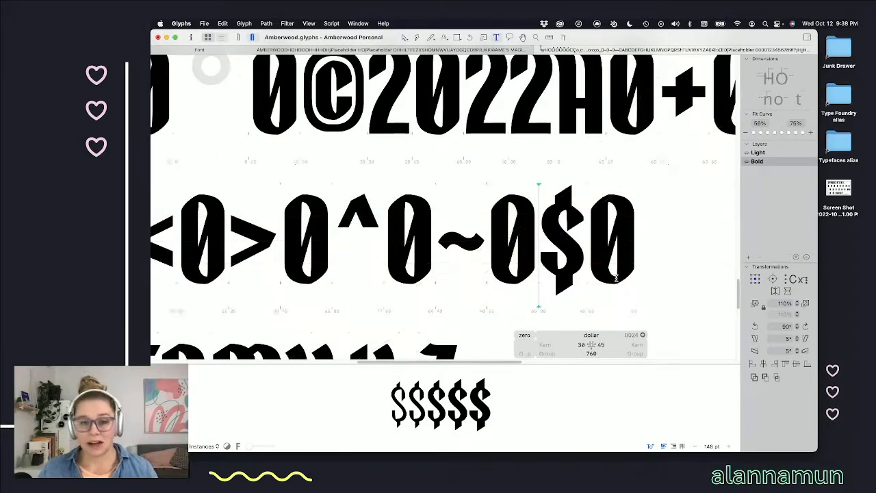
scroll(616, 278, down, 3)
click(623, 241)
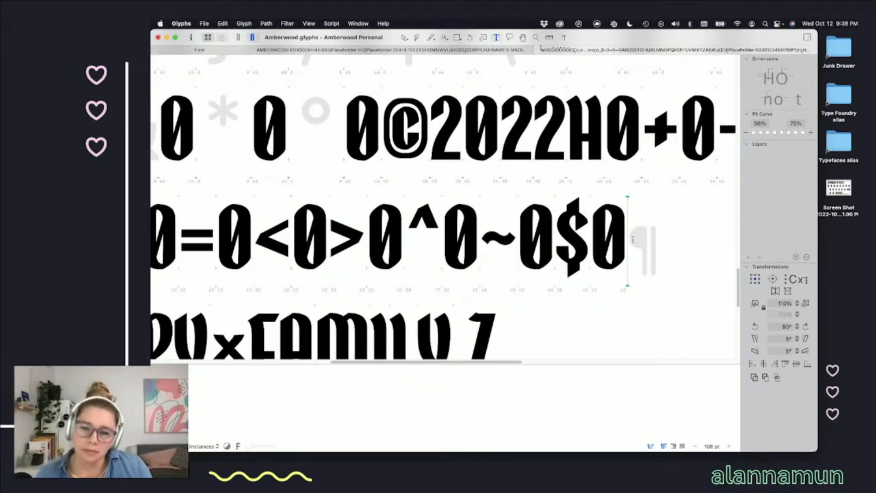
scroll(595, 239, down, 4)
scroll(582, 254, down, 1)
click(561, 226)
click(527, 230)
scroll(616, 171, up, 2)
- Switch to the Light master and copy the en dash's bar outline
click(615, 171)
scroll(614, 170, up, 3)
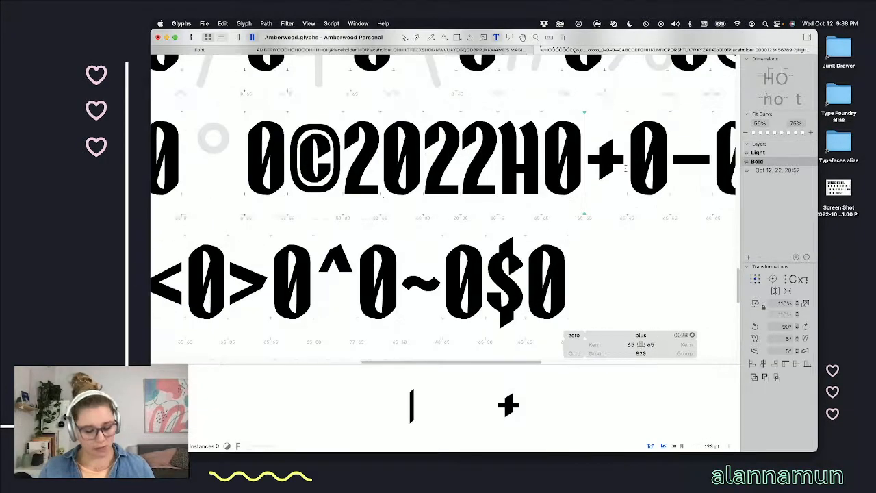
key(super+1)
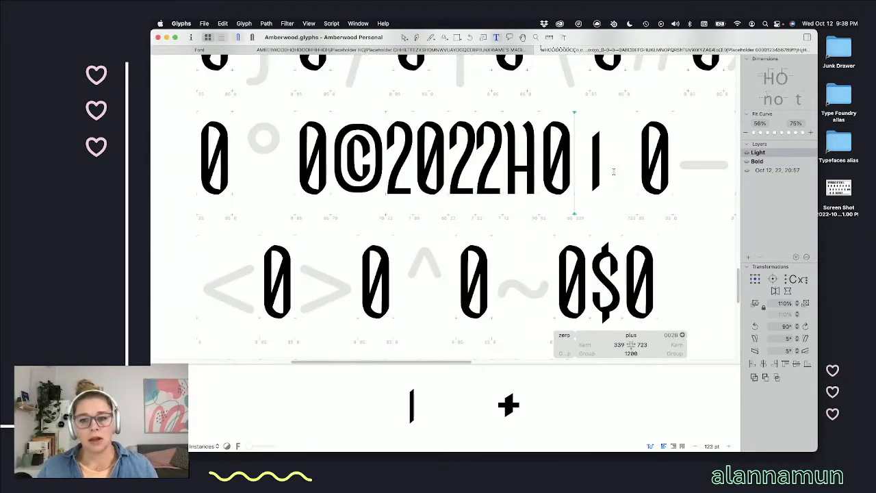
scroll(614, 172, down, 3)
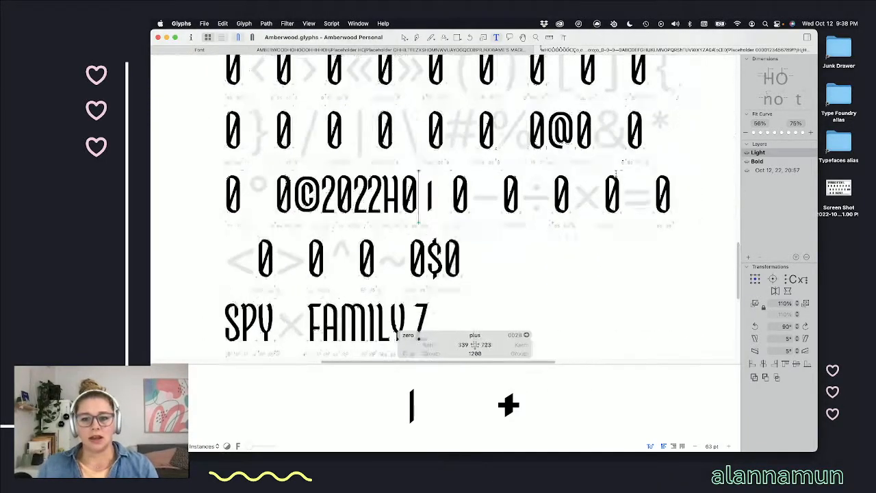
scroll(547, 186, down, 10)
scroll(547, 185, up, 10)
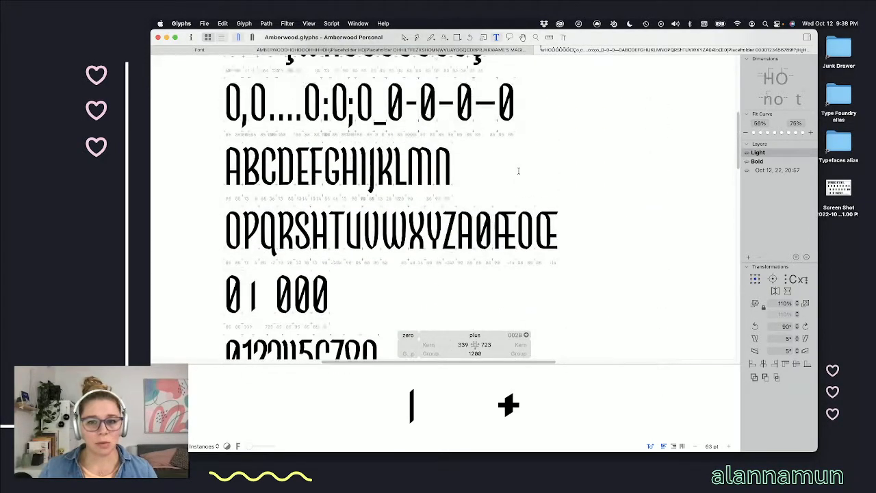
scroll(518, 171, up, 2)
click(436, 147)
scroll(445, 146, up, 5)
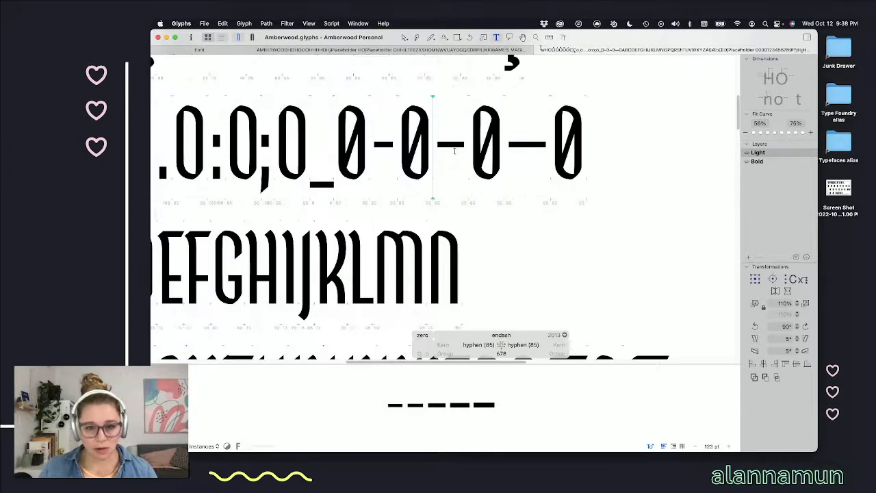
double_click(452, 152)
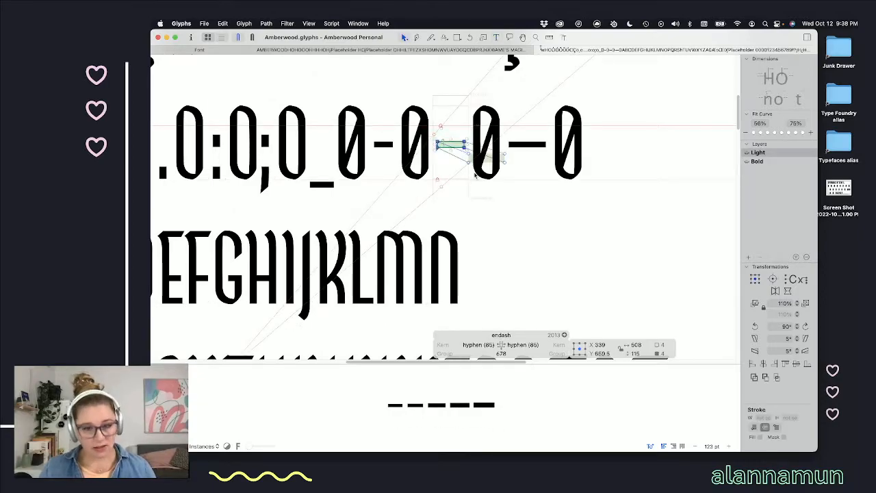
- Paste the en dash bar into the Light master's minus glyph and set its right sidebearing to 85
scroll(479, 245, down, 5)
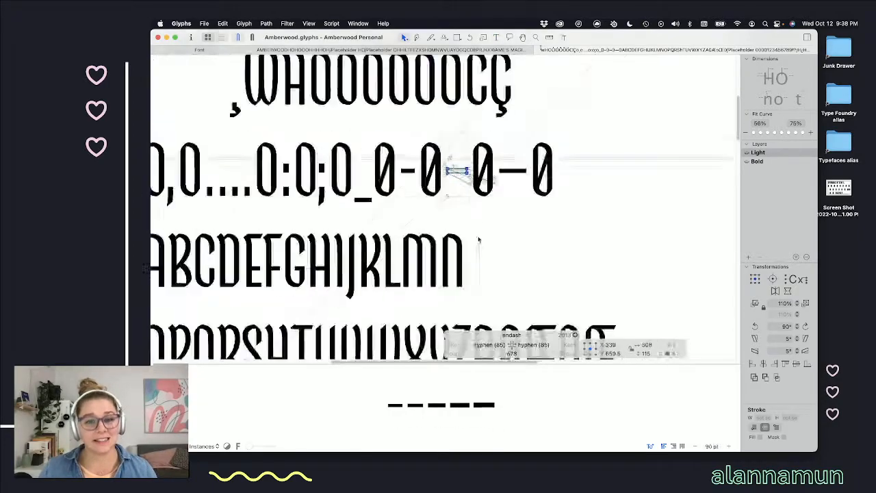
scroll(474, 248, down, 15)
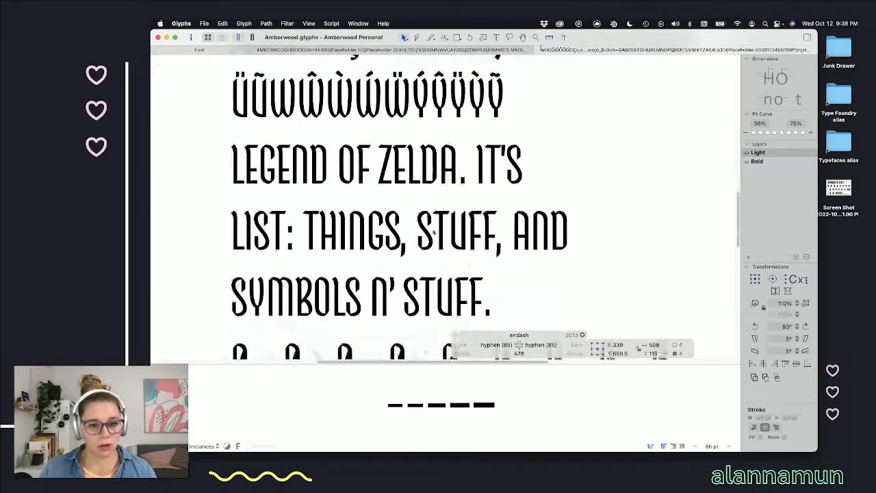
scroll(430, 231, down, 5)
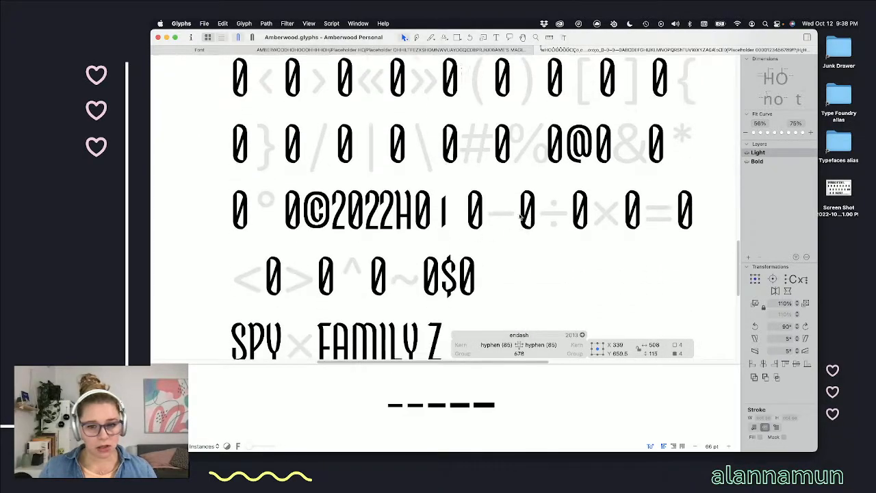
scroll(481, 214, up, 4)
double_click(480, 214)
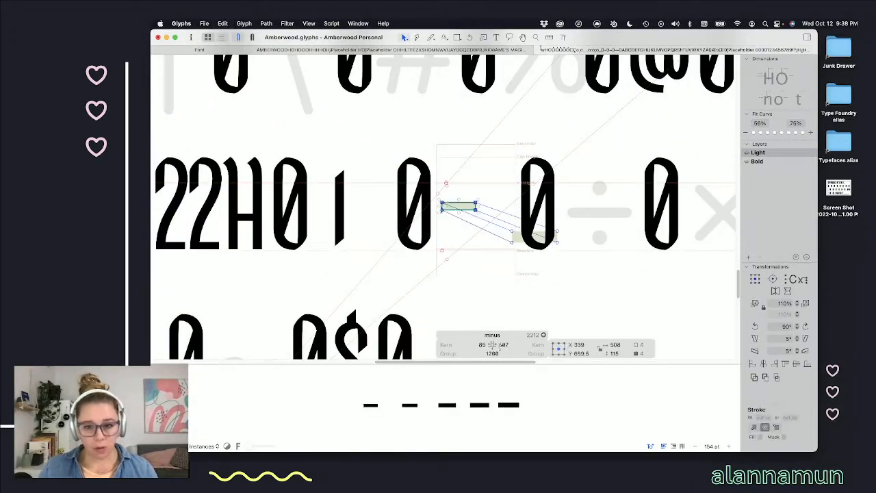
click(503, 345)
text(37)
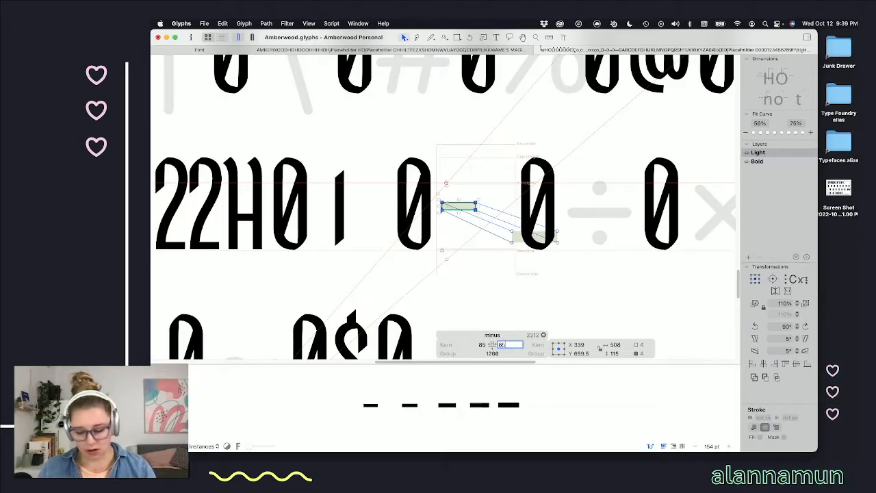
key(Return)
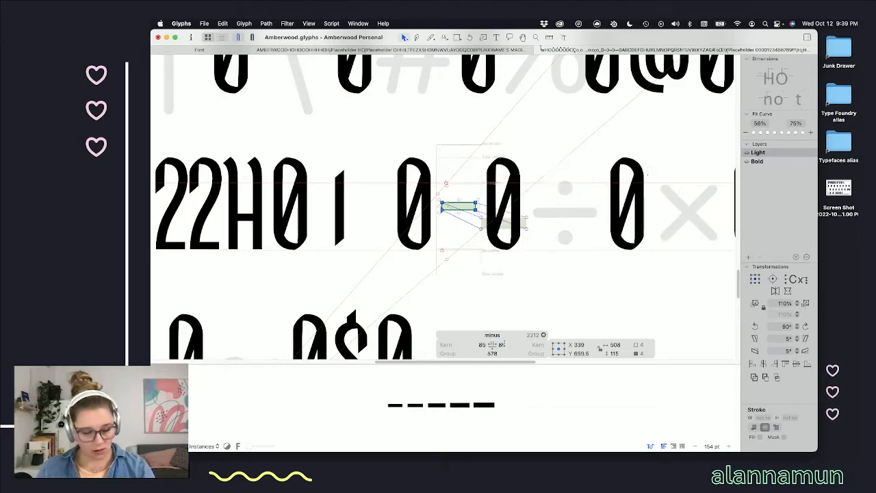
- Set the advance width of the Light master's plus and divide glyphs to 678
double_click(367, 214)
click(368, 353)
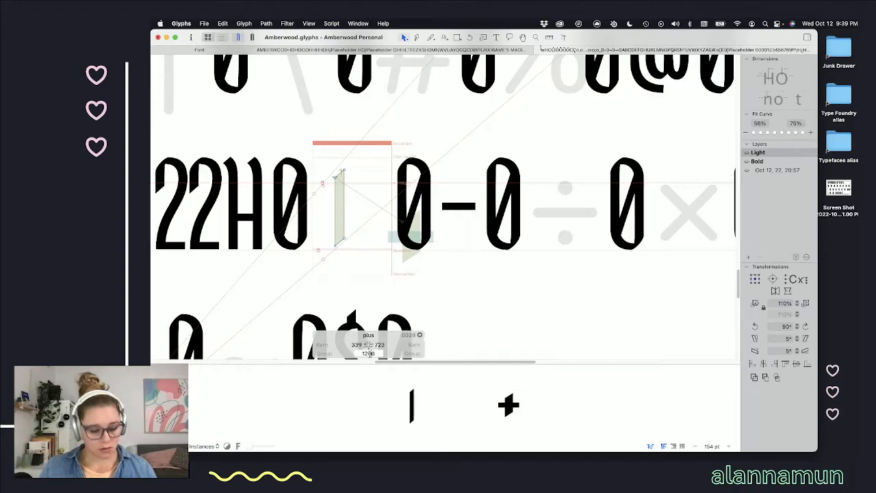
text(6)
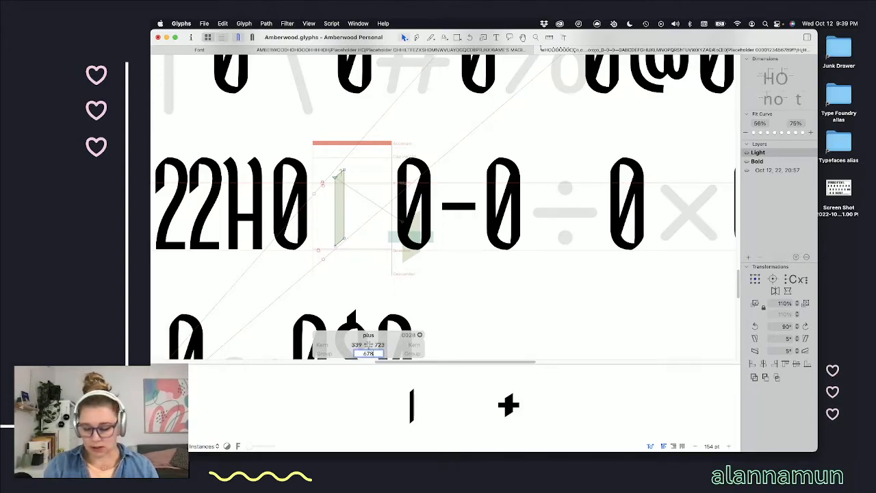
text(78)
key(Return)
double_click(538, 210)
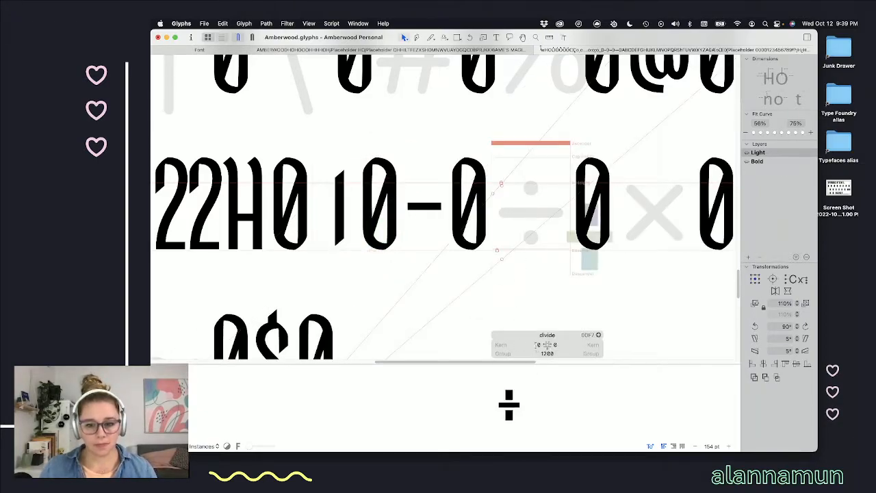
click(547, 353)
text(678)
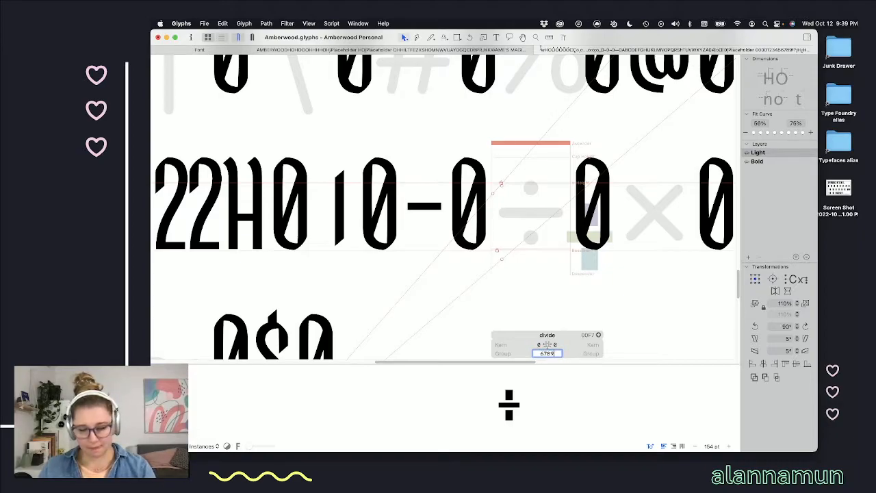
key(Return)
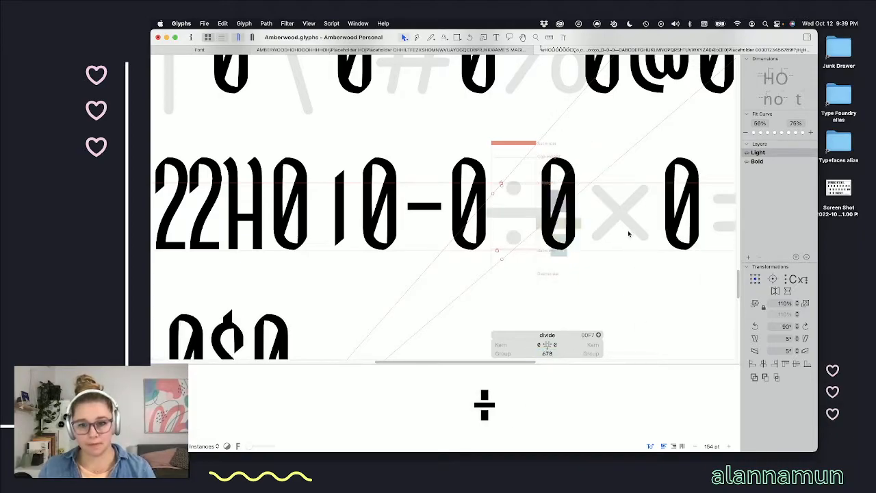
- Set the advance width of the Light master's multiply and equal glyphs to 678
double_click(629, 240)
click(637, 353)
text(6)
key(Return)
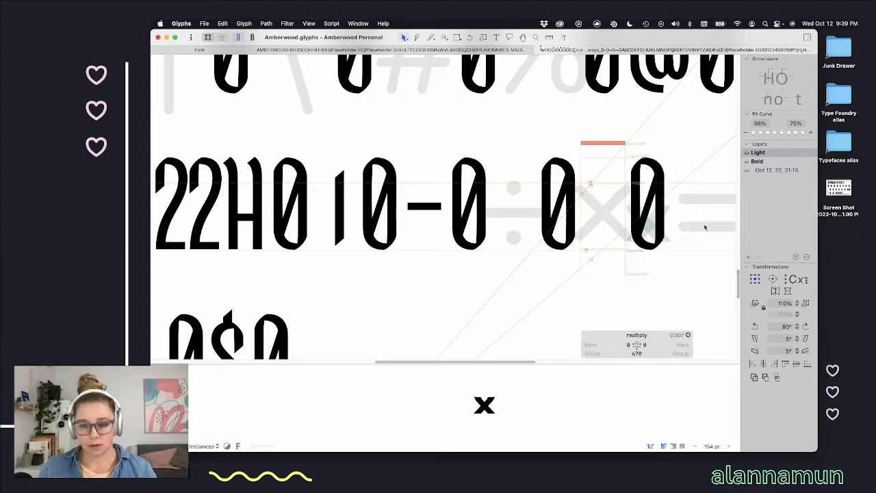
double_click(704, 227)
click(677, 354)
text(678)
key(Return)
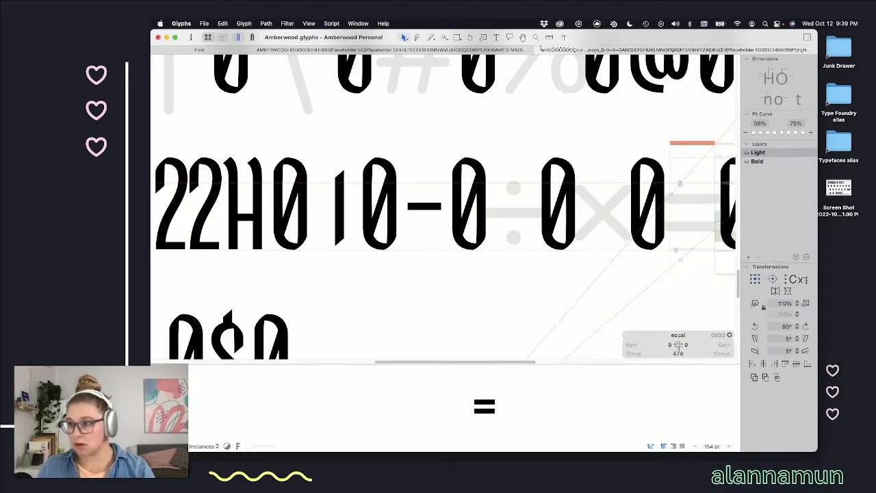
- Set the advance width of the Light master's less and greater glyphs to 678
scroll(619, 215, right, 5)
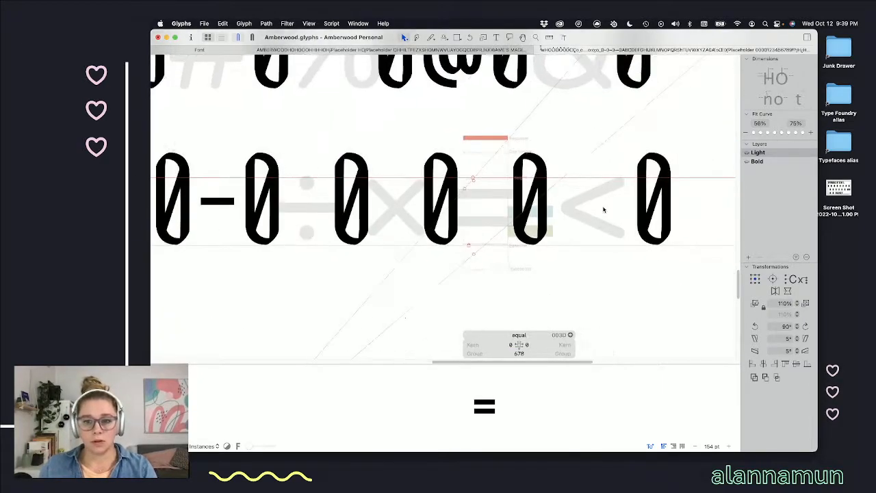
double_click(600, 208)
click(608, 353)
text(678)
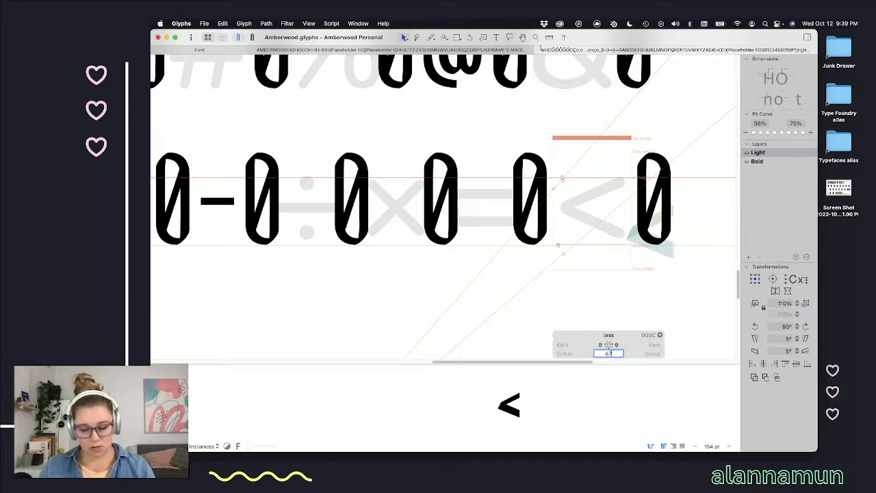
key(Return)
double_click(675, 216)
click(677, 353)
text(678)
key(Return)
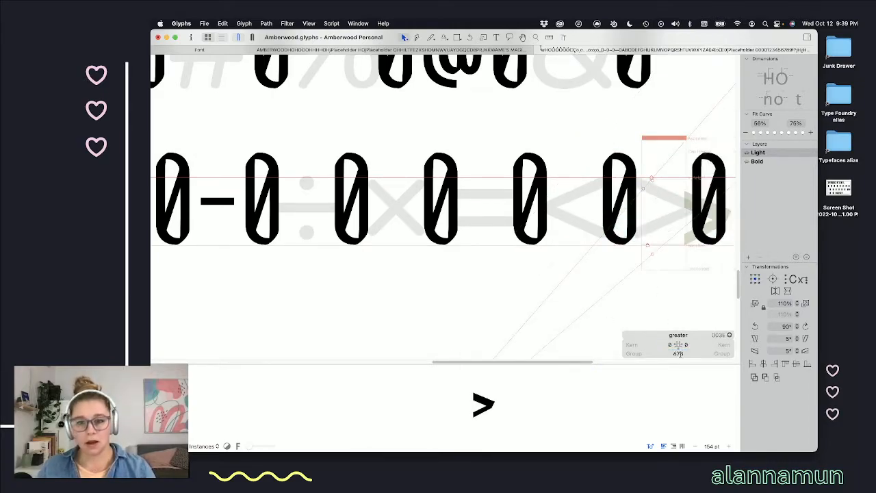
- Set the advance width of the Light master's asciicircum and asciitilde glyphs to 678
scroll(486, 233, left, 3)
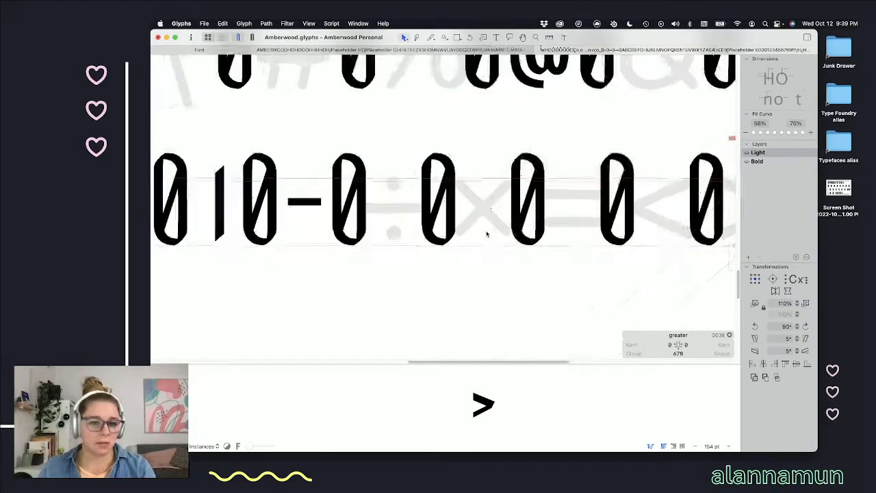
double_click(311, 217)
scroll(375, 248, left, 6)
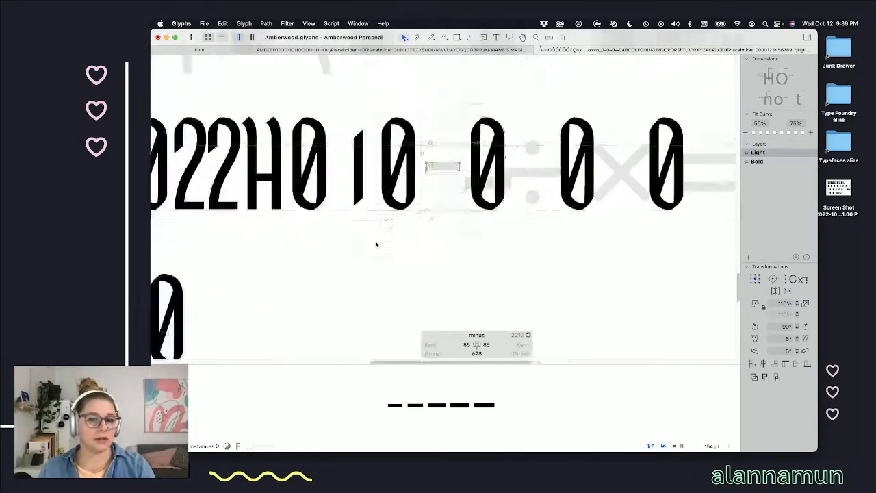
double_click(301, 287)
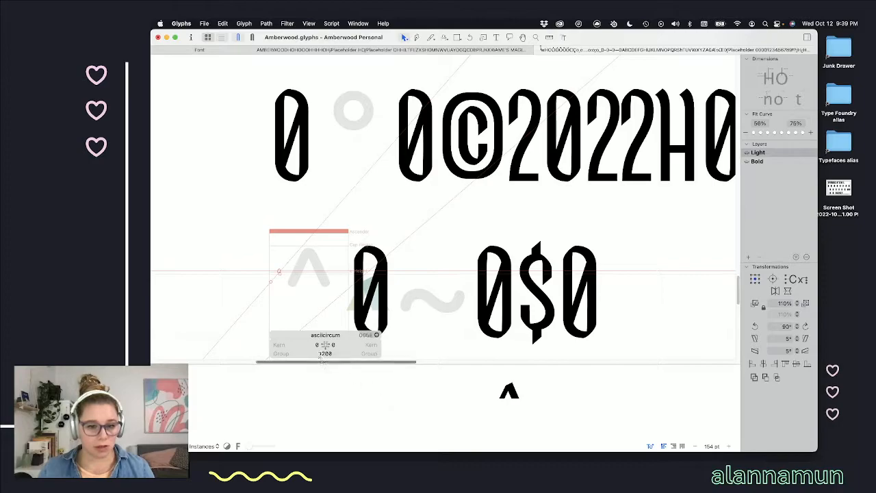
double_click(323, 351)
text(678)
key(Return)
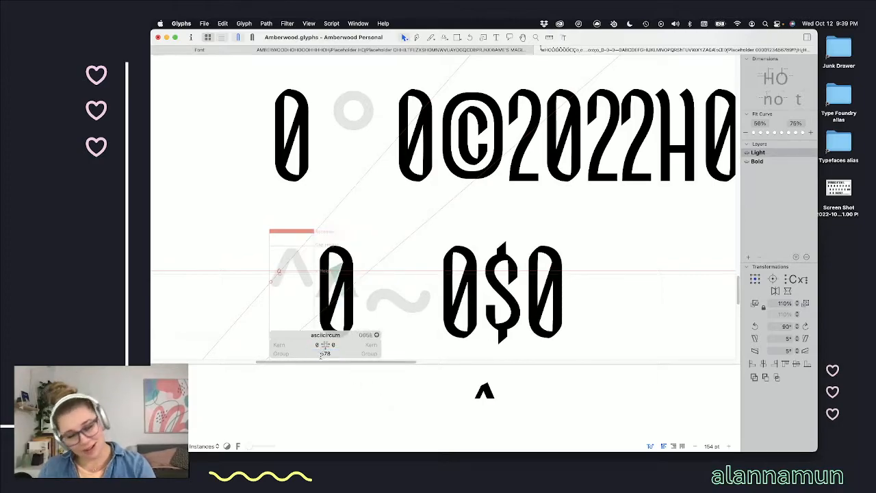
double_click(392, 285)
double_click(414, 353)
text(678)
key(Return)
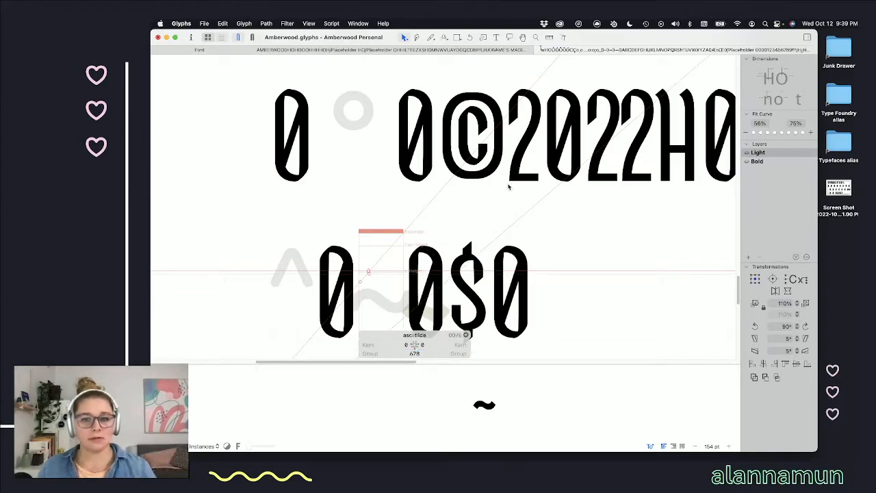
- Copy the minus bar into the Light master's plus glyph as its horizontal stroke
scroll(509, 179, right, 10)
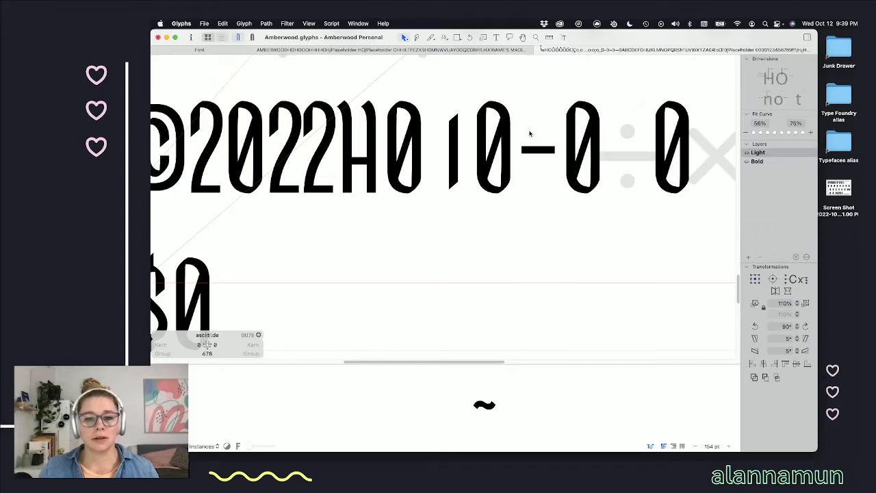
double_click(534, 150)
click(533, 151)
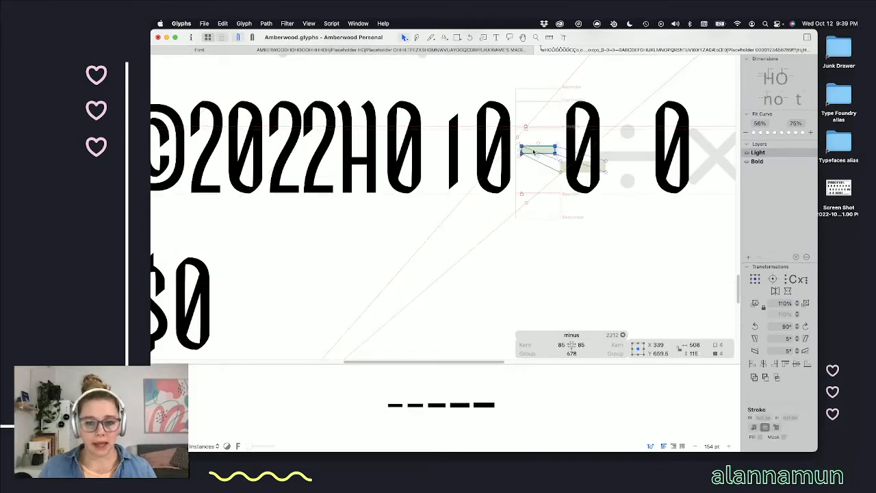
double_click(451, 147)
key(super+v)
- Lower the top edge of the plus's slanted vertical stroke so the stroke is 962 units tall
scroll(454, 140, up, 3)
click(467, 133)
double_click(462, 124)
drag(473, 91, 436, 134)
key(shift+Down)
key(shift+Down)
key(shift+Down)
key(shift+Down)
key(shift+Down)
key(shift+Down)
key(shift+Down)
key(shift+Down)
key(shift+Down)
key(shift+Down)
key(shift+Down)
key(shift+Down)
key(shift+Down)
key(shift+Down)
key(shift+Down)
key(shift+Down)
key(shift+Down)
key(shift+Down)
key(shift+Down)
key(shift+Down)
key(shift+Down)
- Move the plus's vertical stroke over the horizontal bar, centred at X 338 and Y 660
double_click(447, 146)
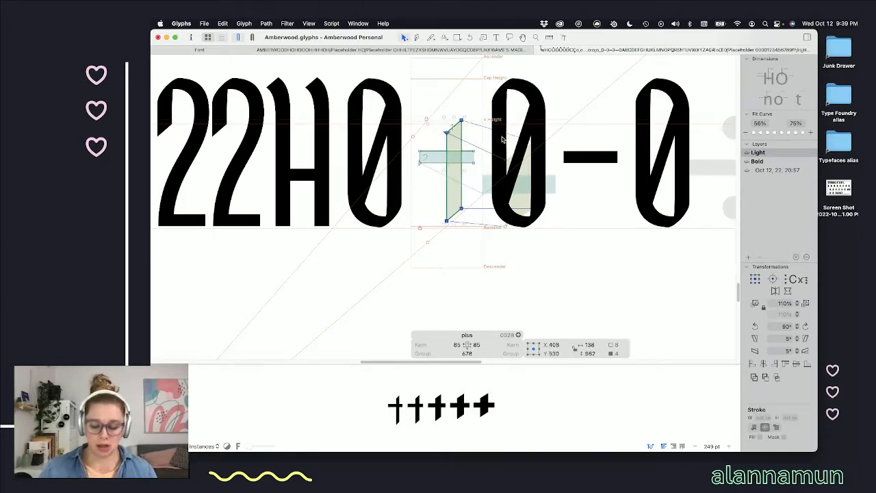
key(shift+Up)
key(shift+Up)
key(shift+Up)
key(shift+Up)
key(shift+Up)
key(shift+Up)
key(shift+Up)
key(shift+Up)
key(shift+Up)
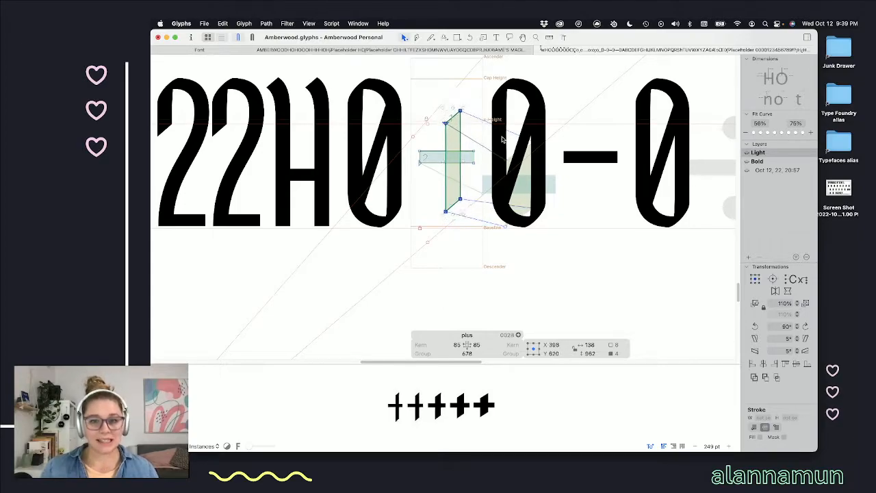
key(shift+Up)
key(shift+Up)
key(shift+Left)
key(shift+Left)
key(shift+Left)
key(shift+Left)
key(shift+Left)
key(shift+Left)
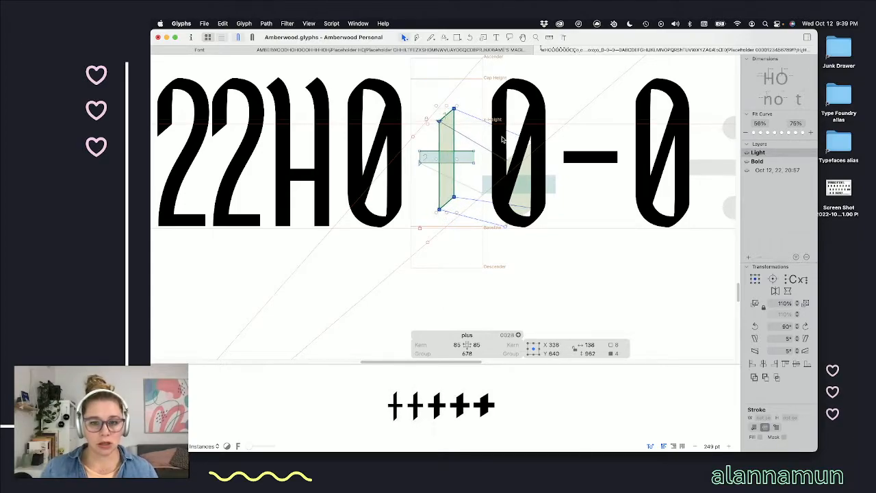
key(shift+Up)
key(shift+Up)
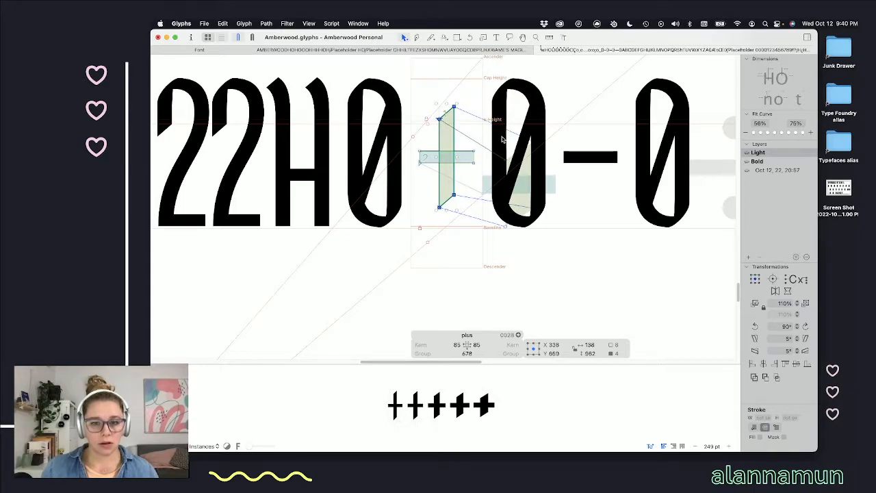
- Compare the plus's upper and lower arm lengths, and raise the vertical stroke's bottom edge 3 units
scroll(448, 129, up, 2)
scroll(469, 161, down, 2)
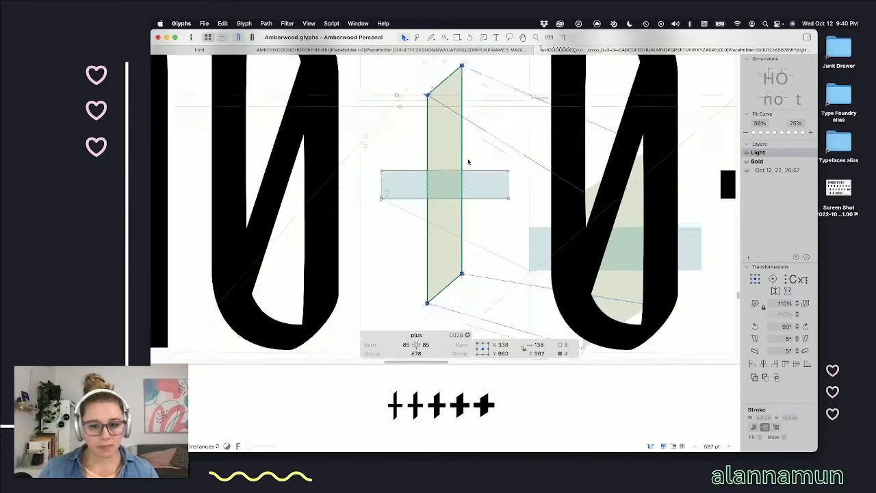
click(431, 87)
drag(433, 84, 368, 178)
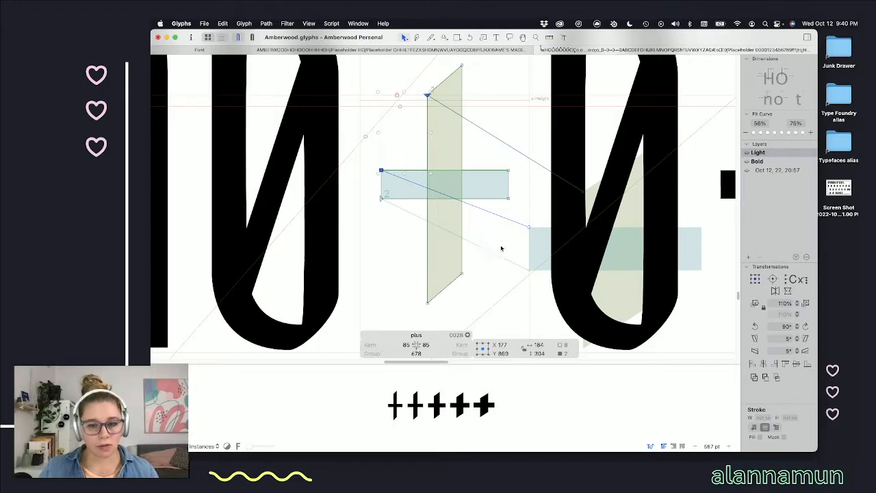
drag(523, 193, 455, 286)
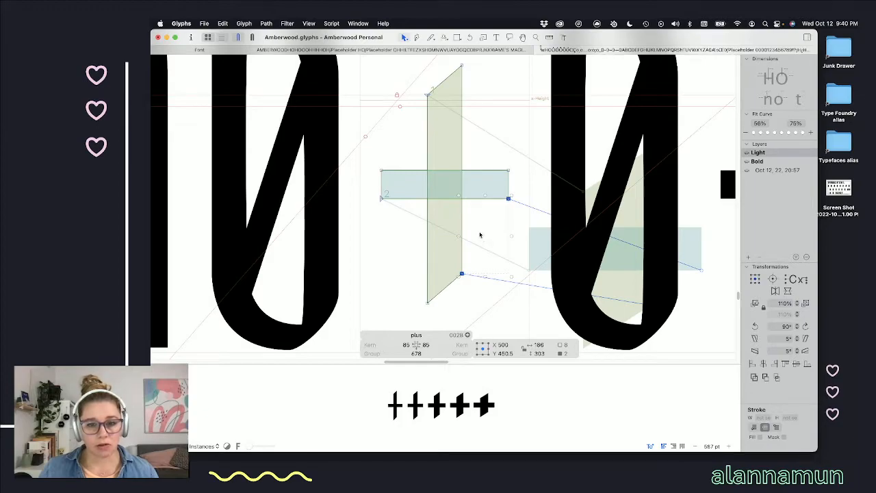
mouse_move(482, 227)
mouse_down()
mouse_move(471, 254)
mouse_move(412, 320)
mouse_up()
key(Up)
key(Up)
key(Up)
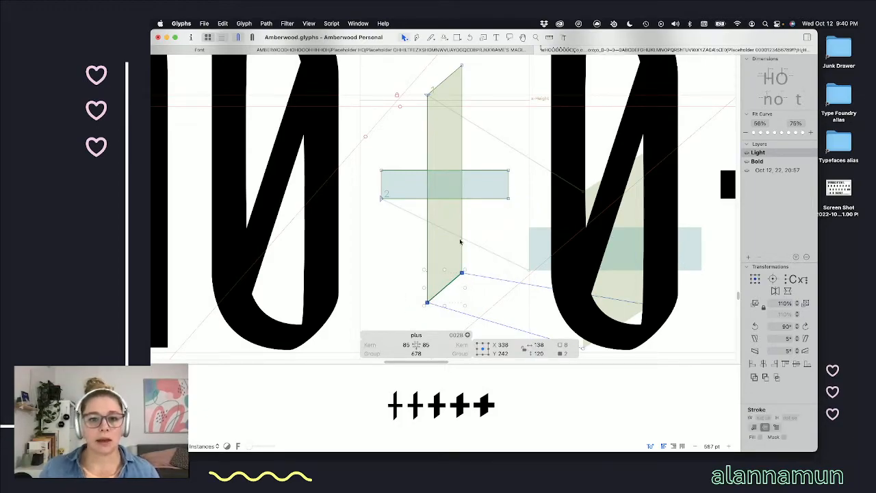
- Lower the top edge of the plus's vertical stroke 4 units
drag(504, 63, 382, 140)
key(Down)
key(Down)
key(Down)
key(Down)
click(365, 77)
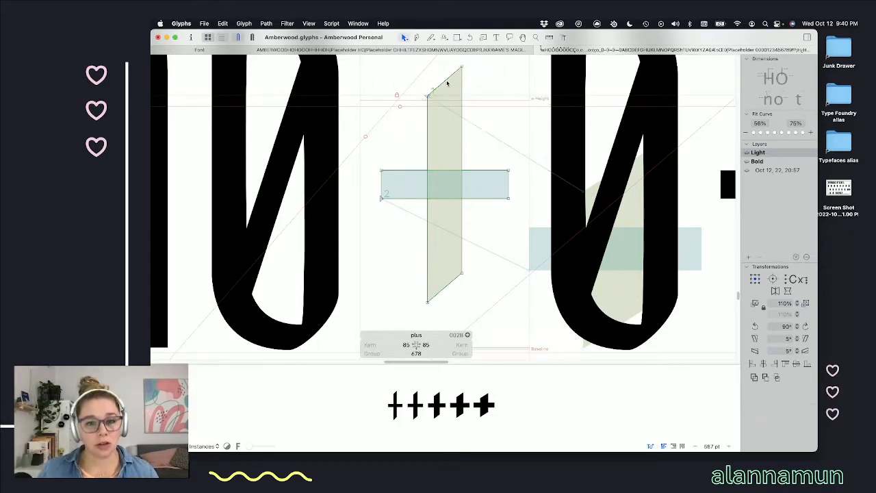
- Recheck the plus's arm lengths and shift the vertical stroke 1 unit right to X 339
drag(435, 91, 364, 184)
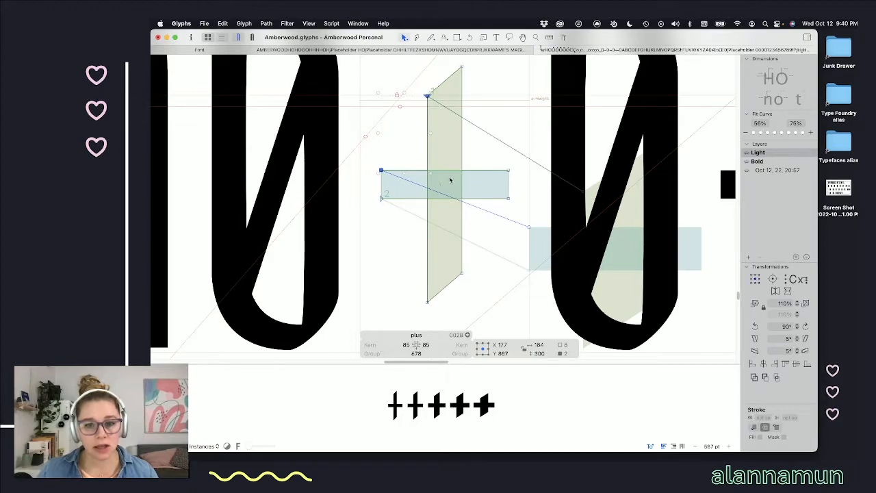
drag(517, 197, 452, 284)
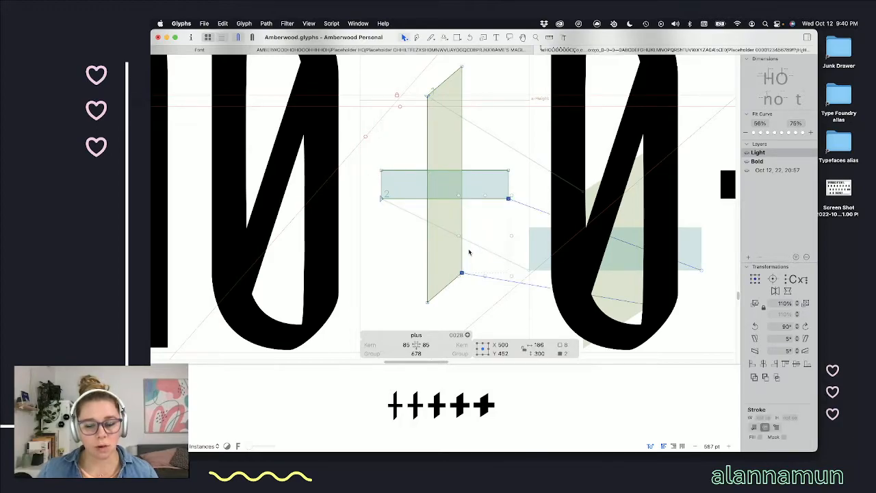
double_click(463, 225)
key(Right)
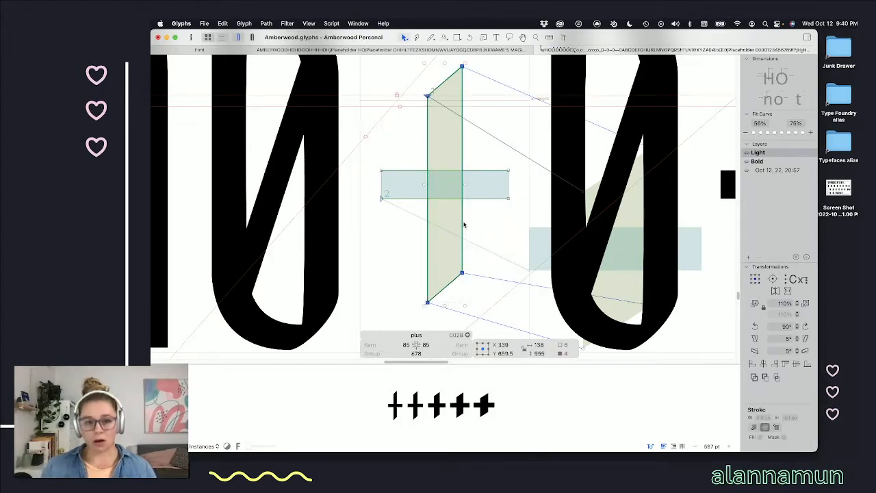
- Shorten the plus's vertical stroke by moving its bottom edge up and its top edge down 100 units each
key(t)
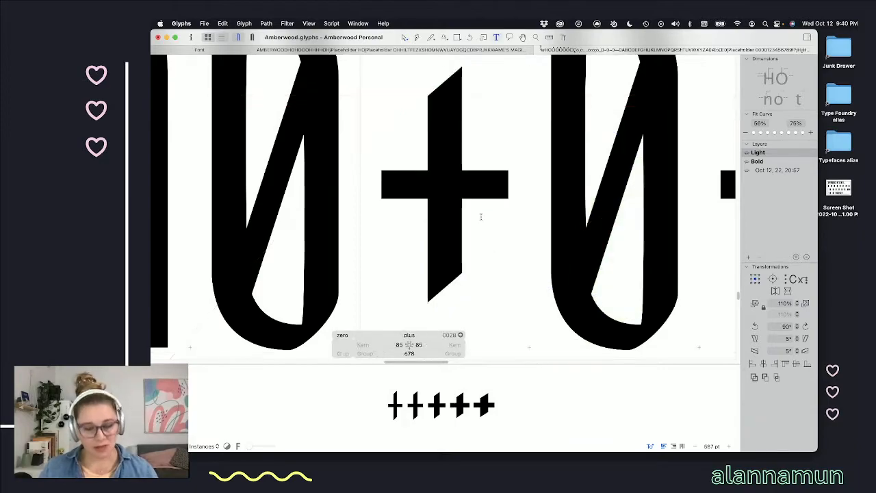
scroll(481, 222, down, 3)
key(Escape)
scroll(466, 232, up, 3)
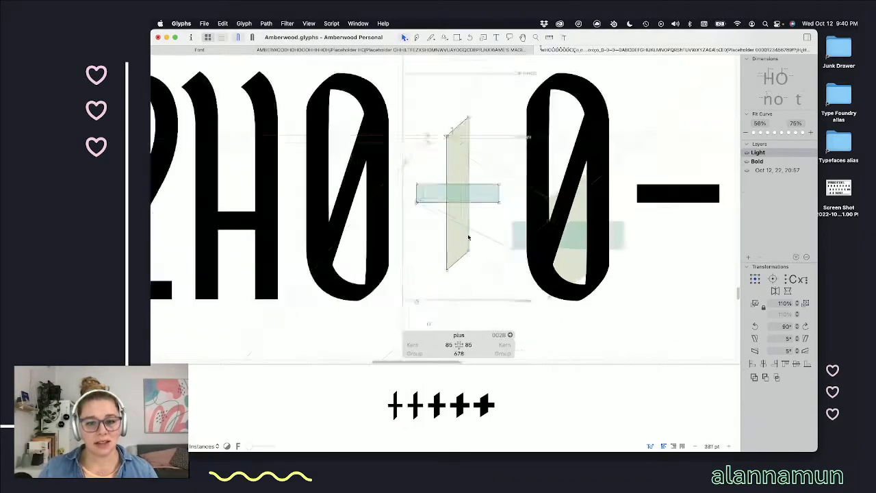
key(super+Up)
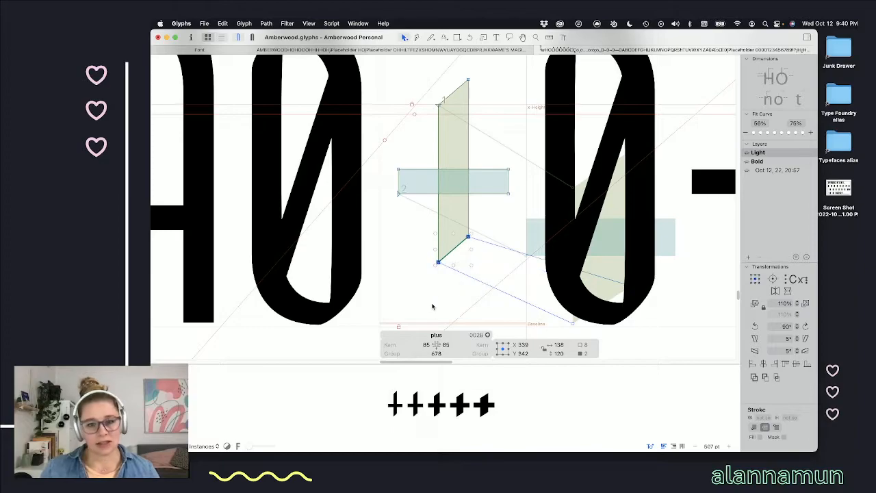
drag(488, 66, 423, 122)
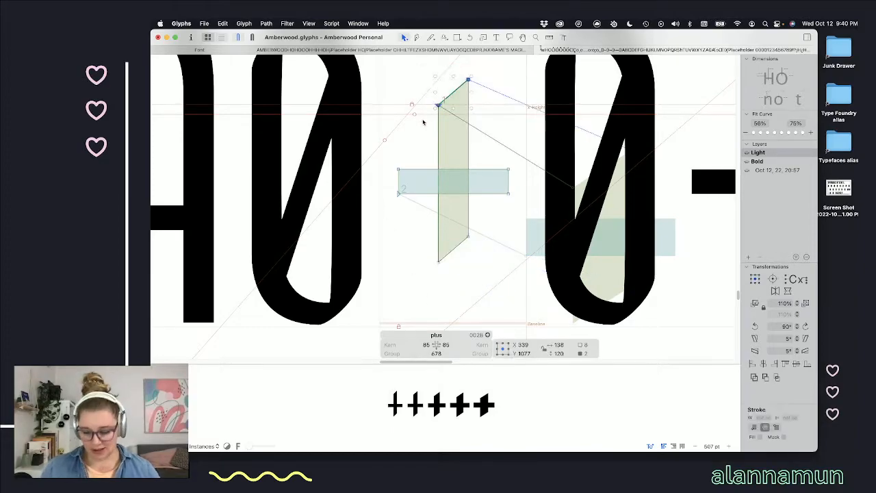
key(super+Down)
click(524, 133)
key(Escape)
scroll(508, 158, down, 10)
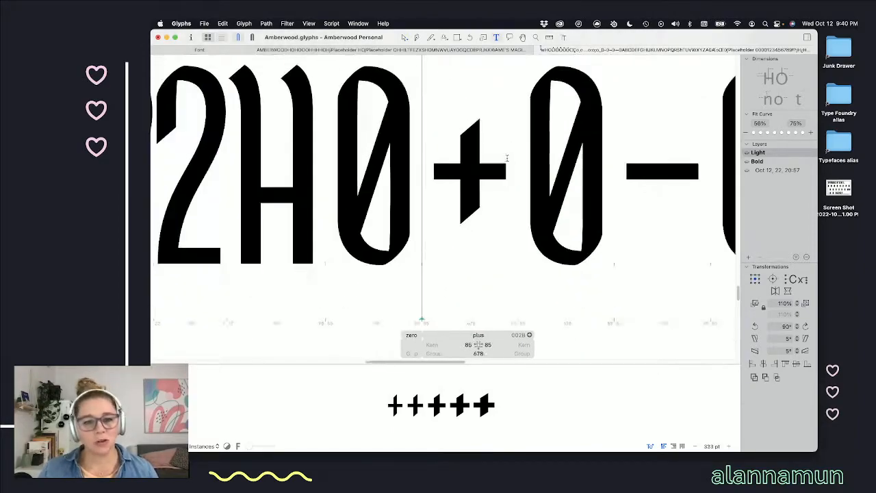
- Try pasting the minus bar as an outline into the Light master's divide glyph
scroll(540, 185, right, 5)
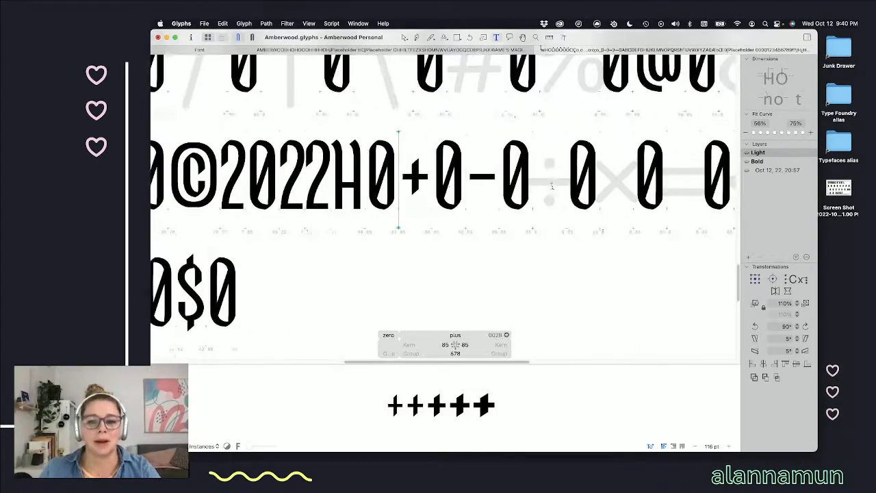
click(422, 171)
key(Escape)
click(420, 178)
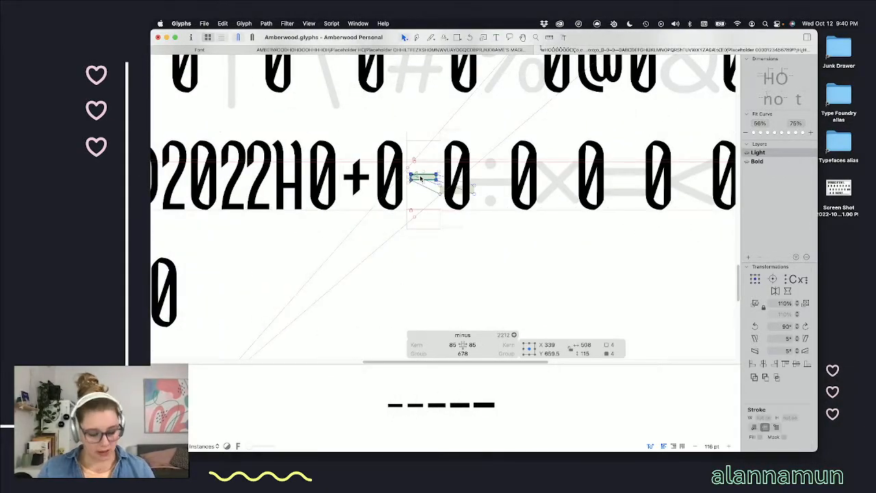
key(super+c)
double_click(493, 178)
key(super+v)
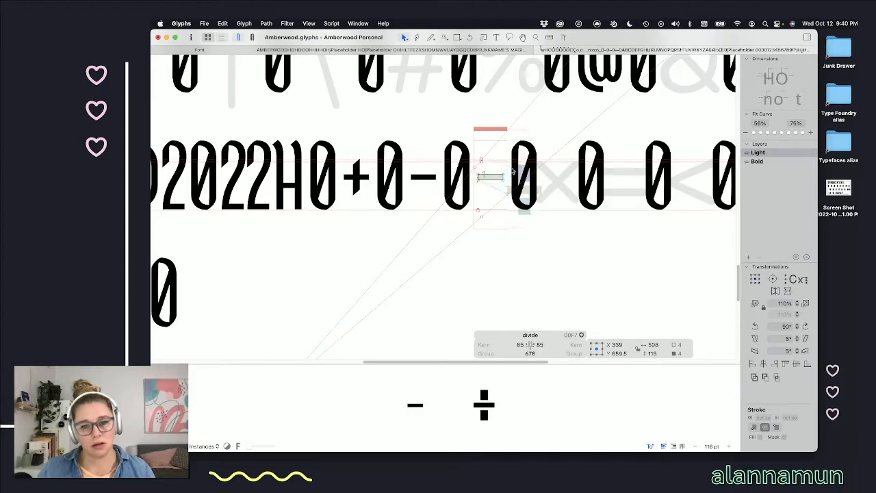
key(Delete)
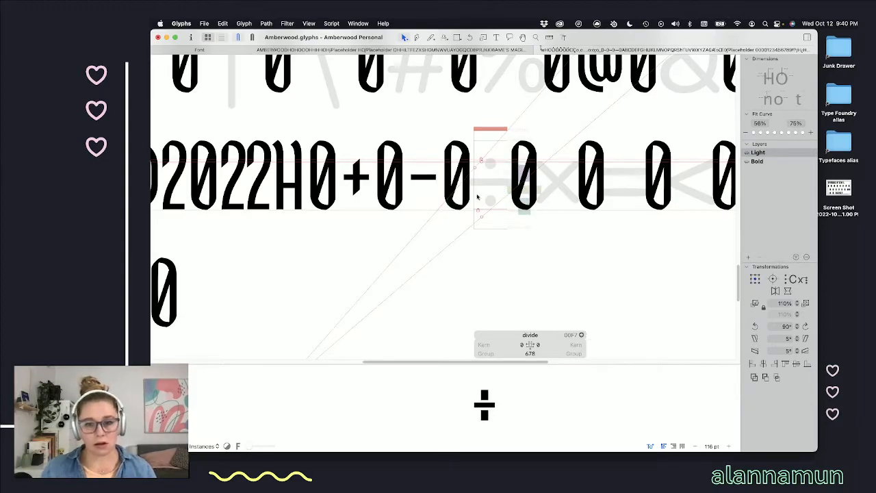
- Add the minus glyph as a component to the Light master's divide glyph
right_click(483, 190)
click(496, 193)
text(min)
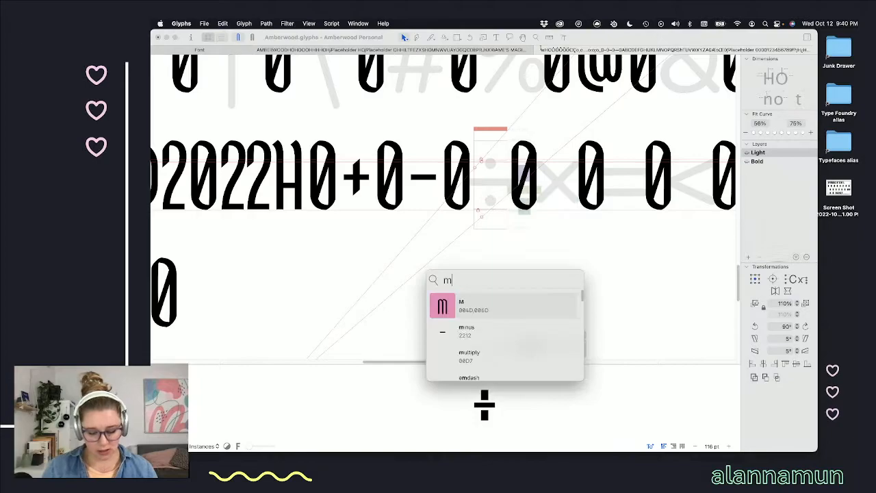
key(Return)
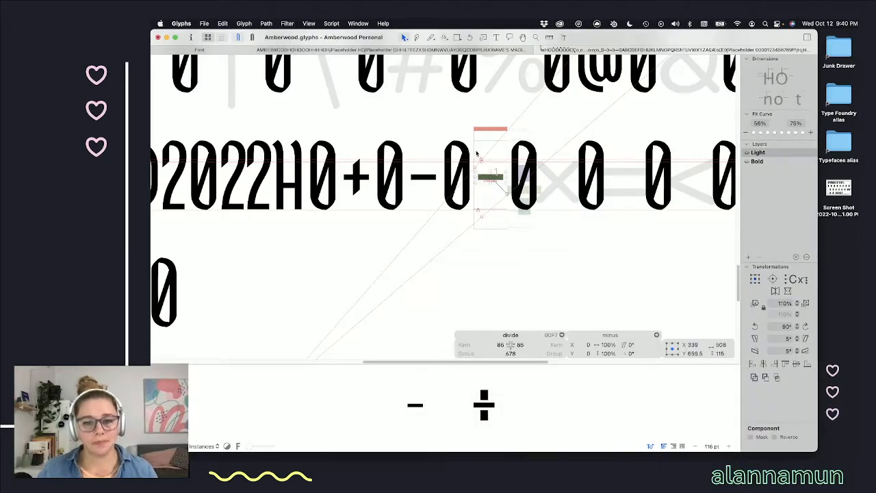
right_click(487, 199)
click(483, 195)
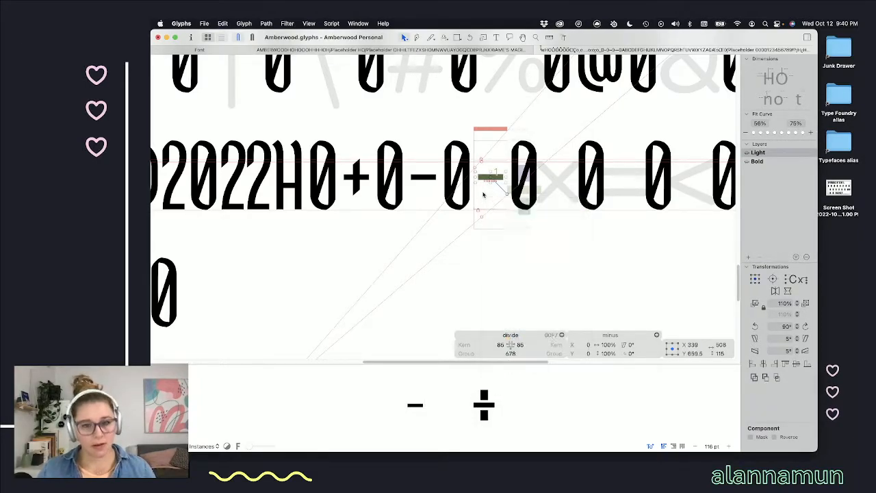
- Replace the drawn bar in the Bold master's divide glyph with a minus component
key(super+2)
key(super+1)
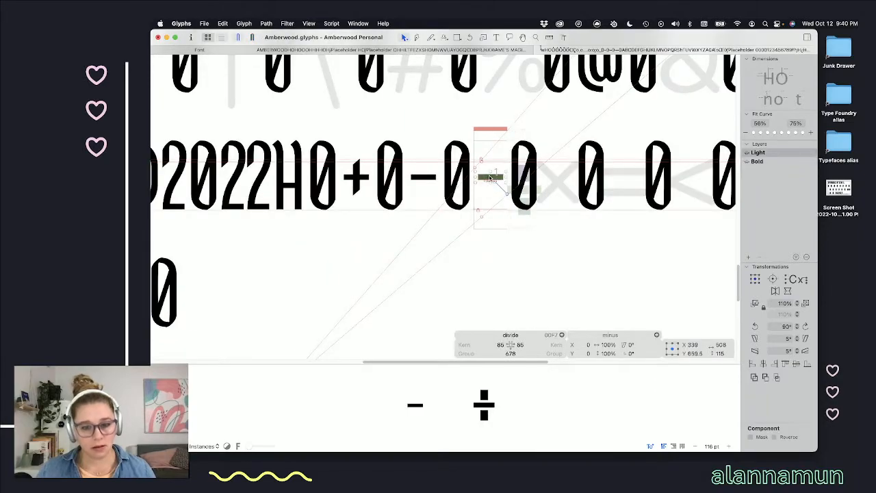
key(super+2)
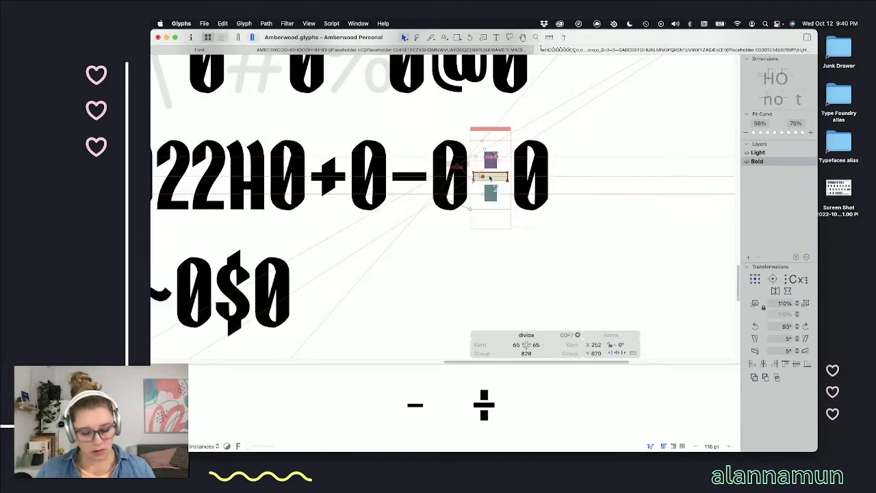
scroll(490, 177, up, 3)
scroll(491, 178, up, 2)
drag(548, 170, 437, 202)
key(BackSpace)
- Copy both period components from the Bold master's divide glyph into its Light master
click(489, 157)
shift+click(488, 222)
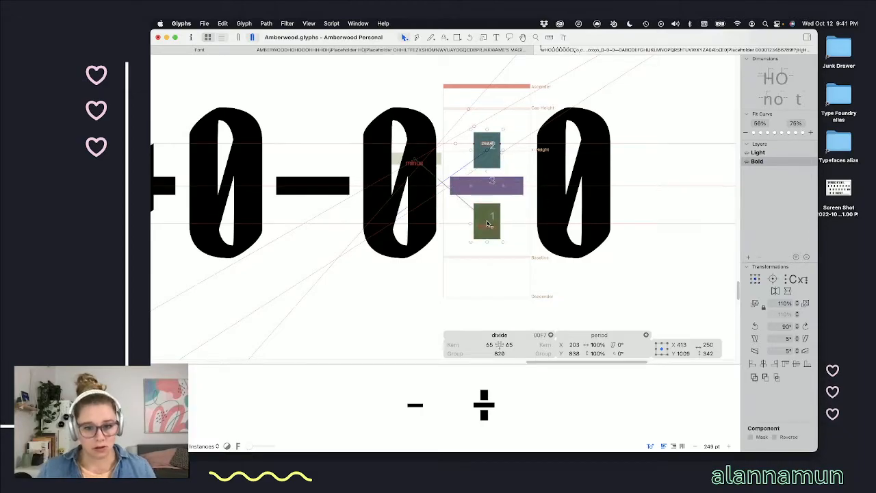
key(super+1)
key(super+2)
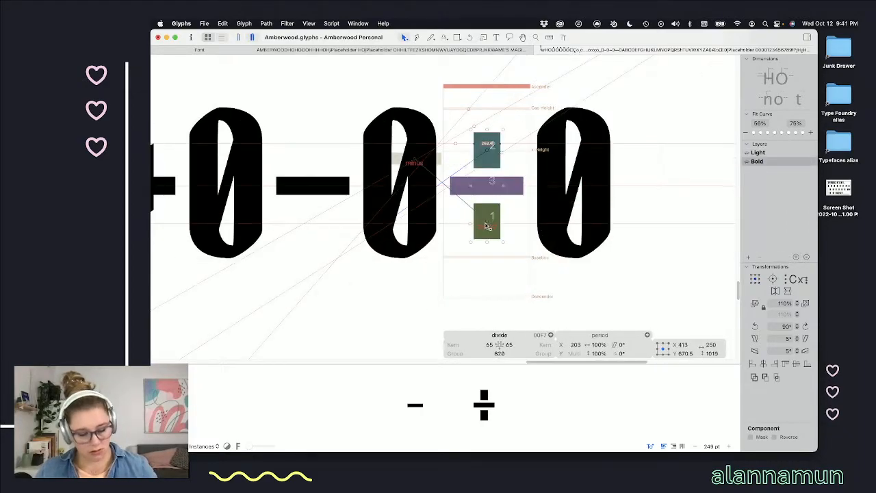
key(super+1)
click(486, 226)
key(super+v)
click(503, 215)
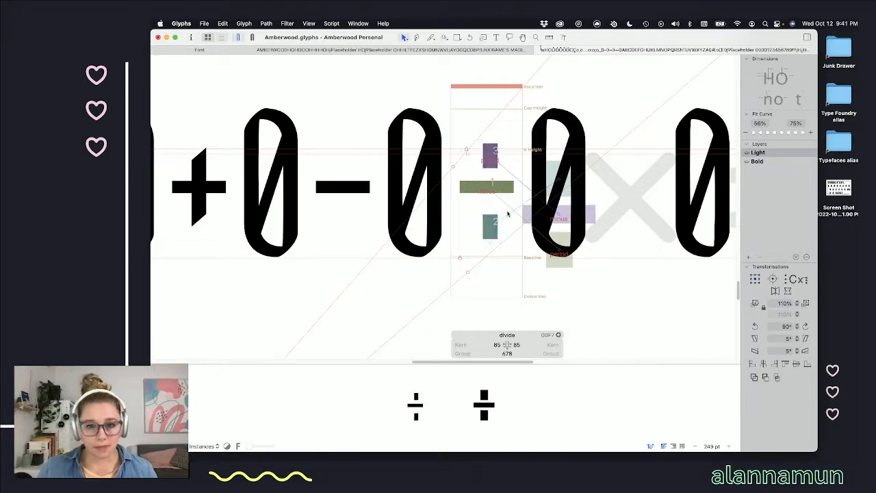
- Move both period components in the Light divide glyph 30 units left, centring them at X 343
scroll(507, 215, up, 3)
click(480, 109)
shift+click(482, 229)
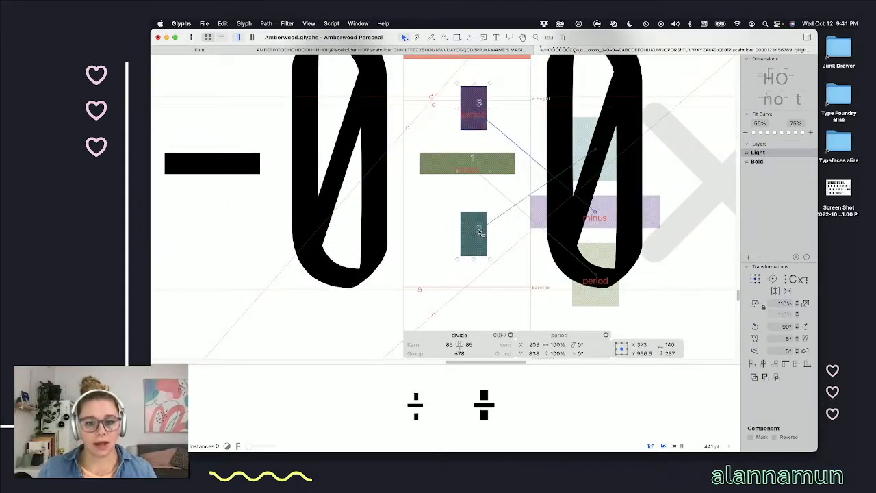
key(shift+Left)
key(shift+Left)
key(shift+Left)
key(shift+Left)
key(space)
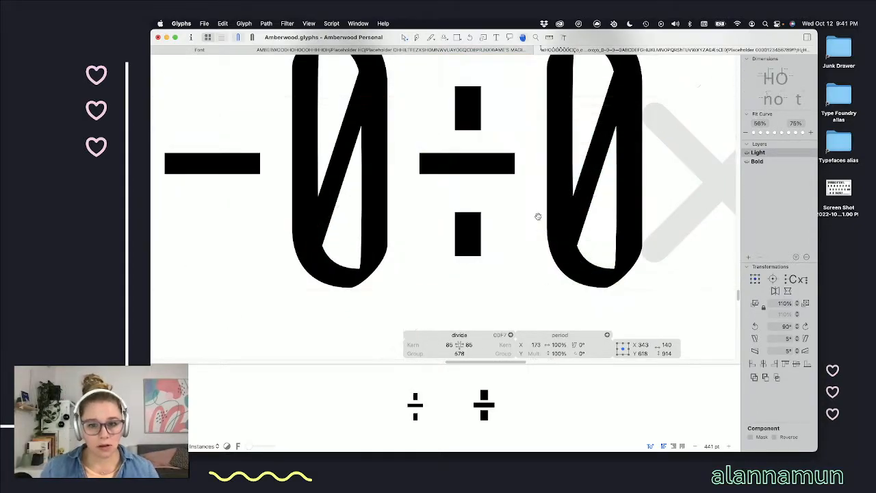
- Raise both period components in the Light divide glyph 40 units, centring them at Y 658
key(shift+Up)
key(shift+Up)
key(shift+Up)
key(shift+Up)
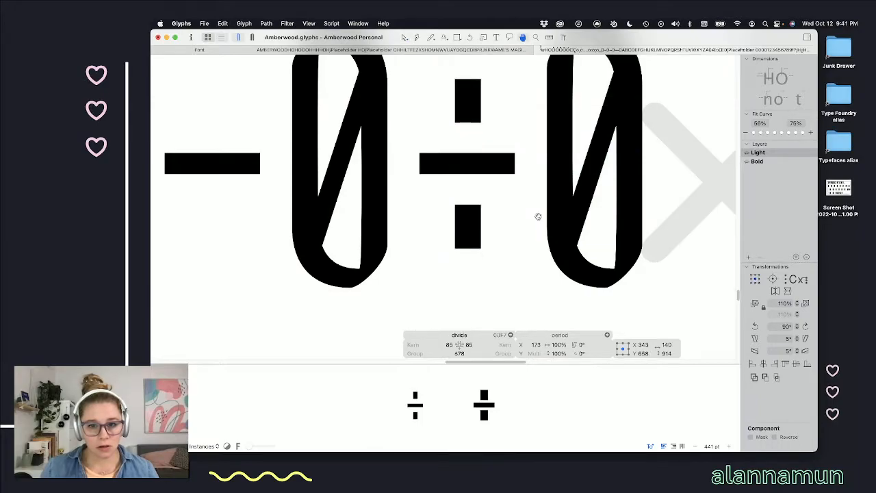
key(shift+Down)
key(shift+Down)
key(shift+Up)
key(shift+Up)
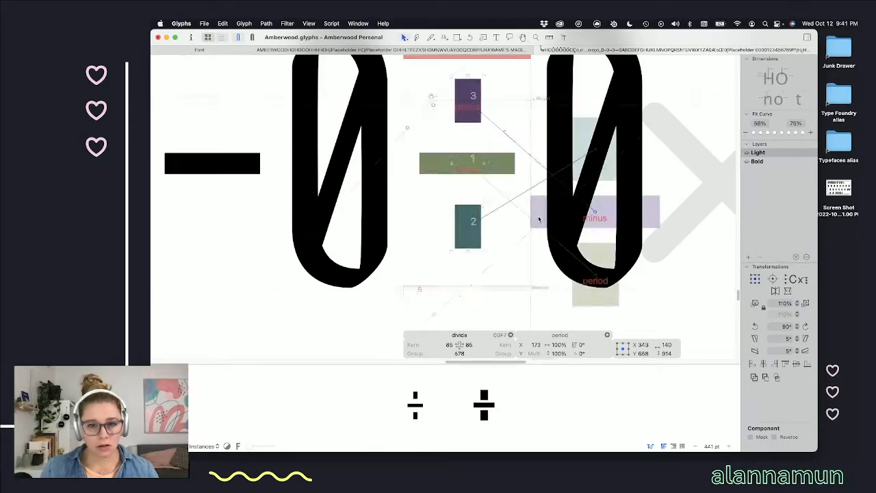
- Raise the lower period component in the Light divide glyph 40 units, centring it at Y 359.5
click(496, 199)
click(479, 211)
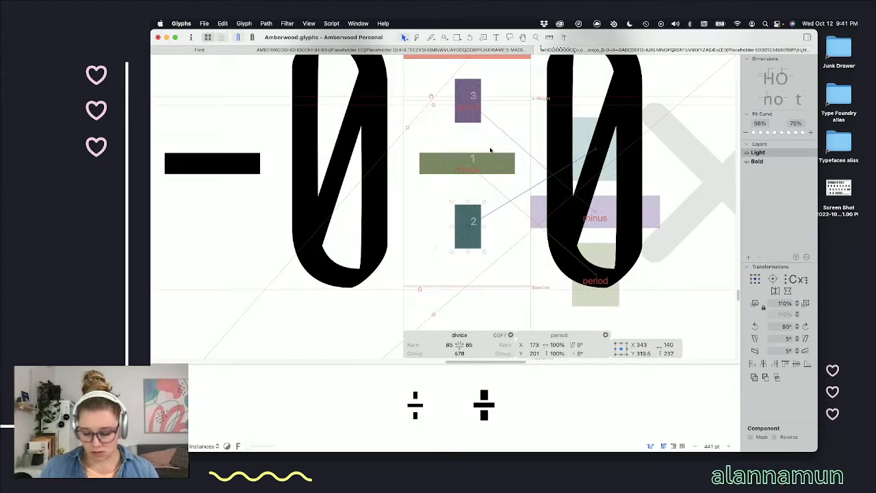
key(shift+Up)
key(shift+Up)
key(shift+Up)
key(shift+Up)
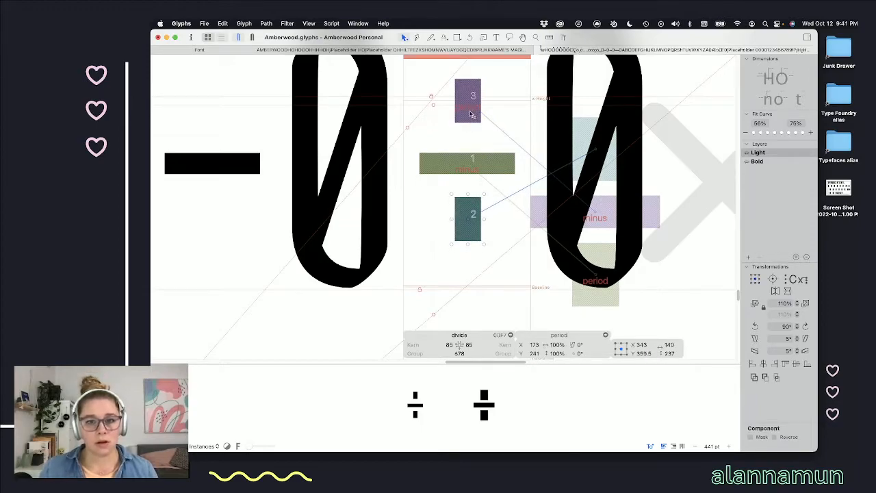
- Lower the upper period component in the Light divide glyph to Y 925.5 and preview the filled shape
click(470, 114)
key(shift+Down)
key(shift+Down)
key(shift+Down)
key(space)
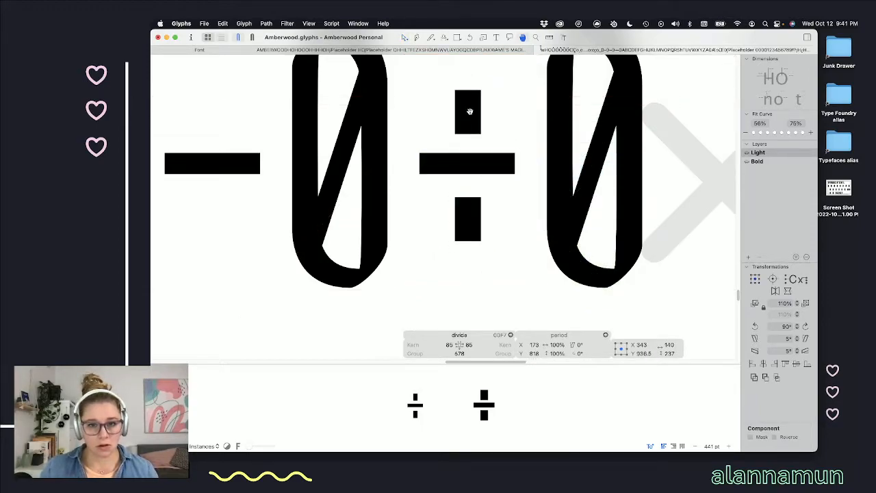
- Raise the lower period component in the Light divide glyph another 30 units, centring it at Y 389.5
click(472, 205)
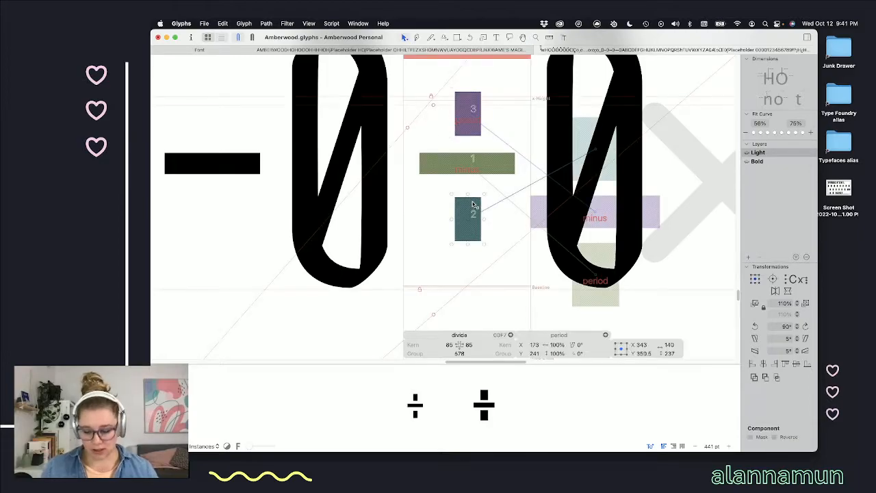
key(space)
key(shift+Up)
key(shift+Up)
key(shift+Up)
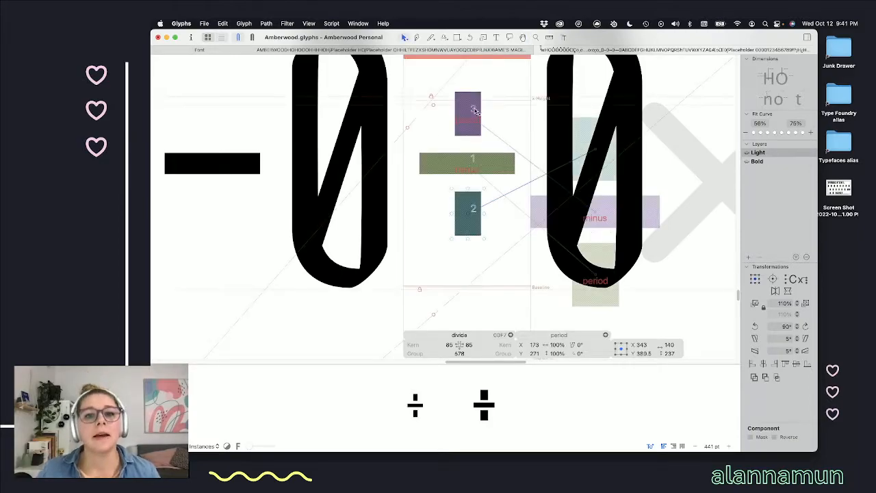
- Measure the gaps between the Light divide glyph's dots and bar, and raise the lower period component 3 units to even them
click(490, 112)
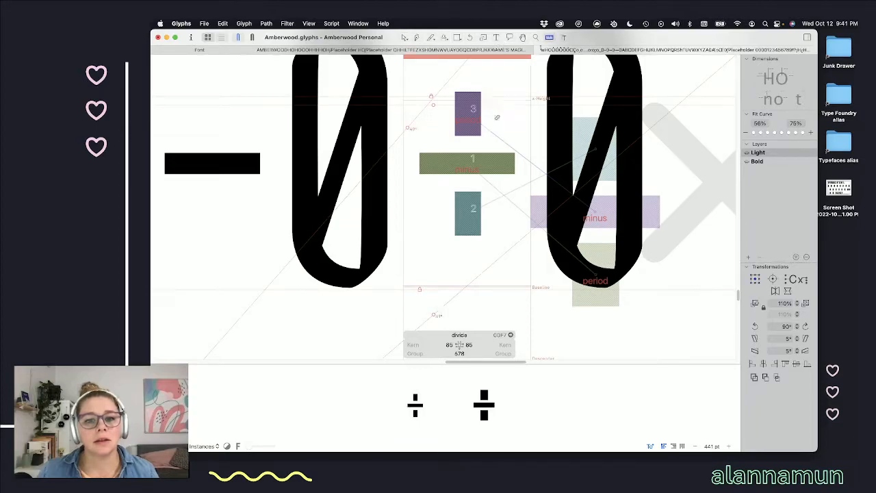
scroll(490, 111, up, 3)
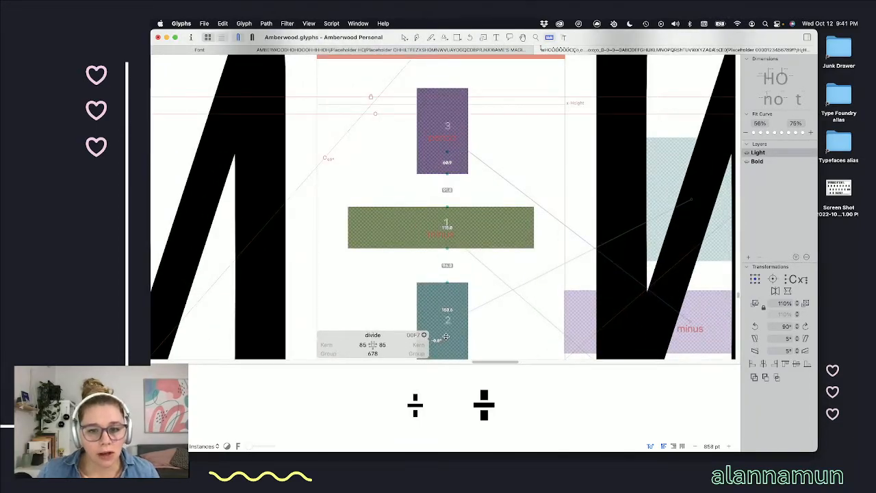
key(v)
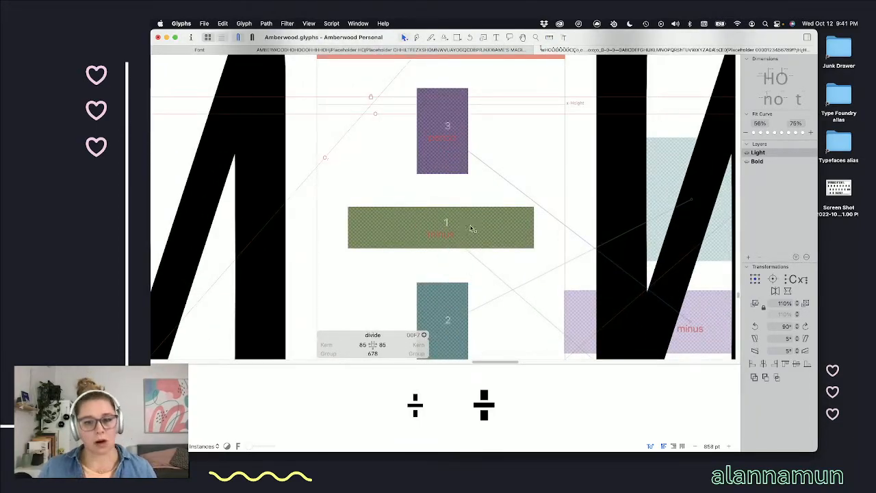
click(459, 151)
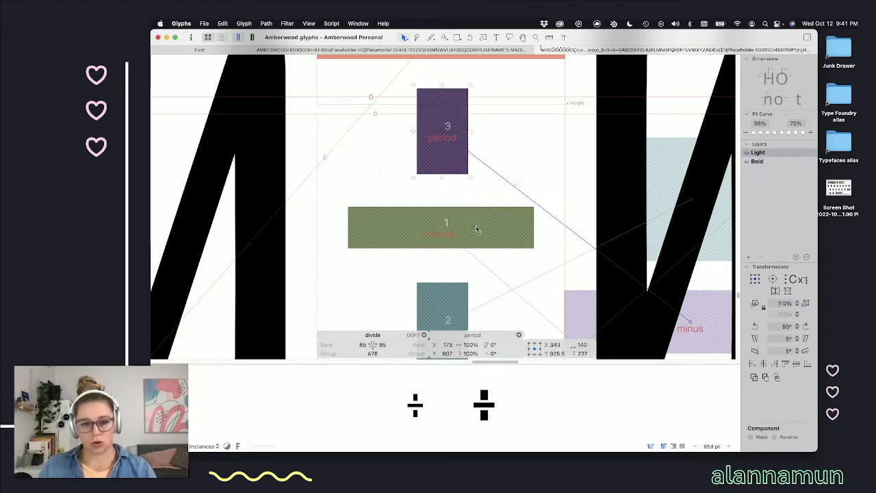
click(451, 286)
key(Up)
key(Up)
key(Up)
key(space)
- Examine the Light divide glyph in the text line beside the zeros, plus and minus at several sizes
scroll(447, 269, down, 4)
key(space)
scroll(513, 260, down, 5)
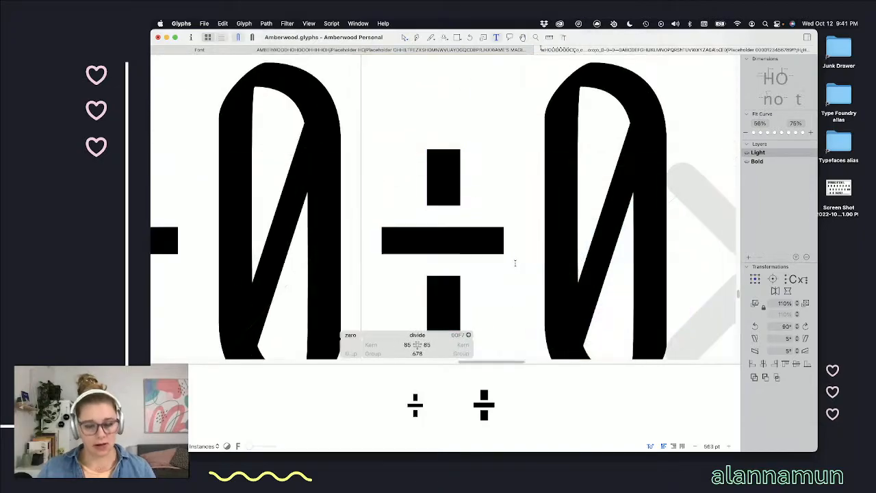
scroll(515, 243, right, 5)
key(t)
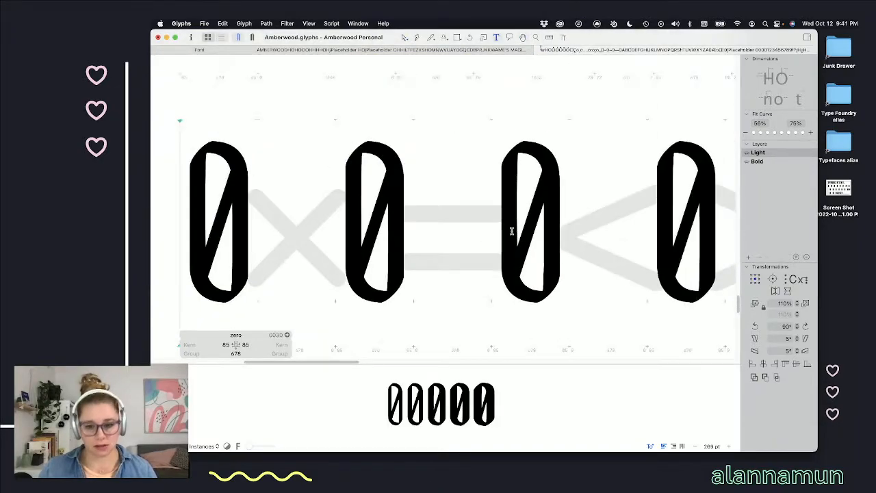
key(Right)
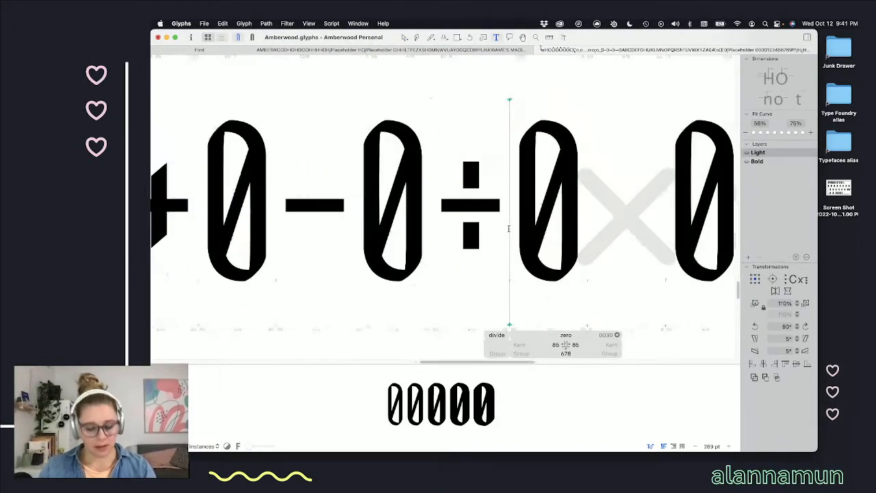
key(Left)
scroll(491, 209, down, 5)
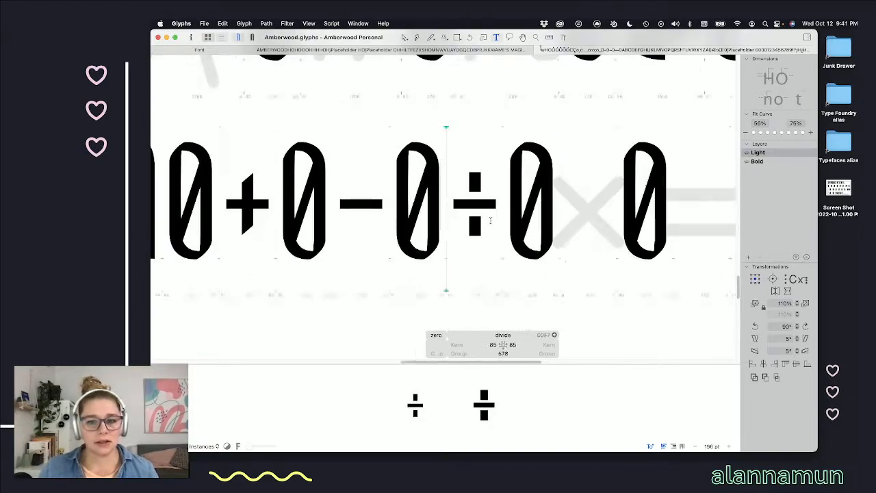
scroll(433, 214, up, 2)
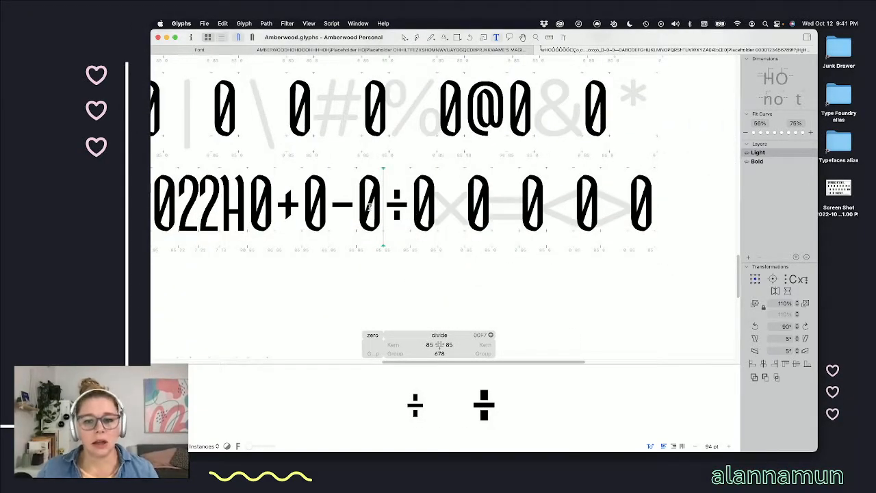
scroll(433, 214, up, 4)
key(Right)
- Copy the minus component from the Light divide glyph into the Light equal glyph and raise it 80 units, centring it at Y 739.5
double_click(404, 208)
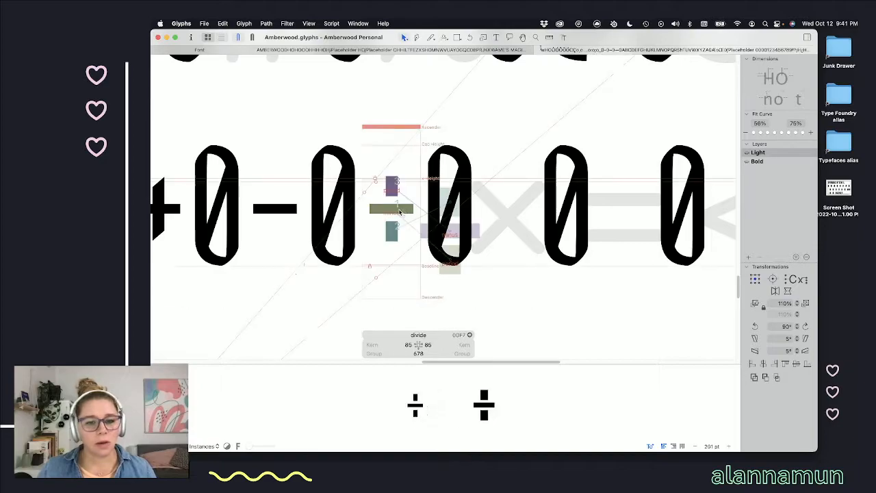
double_click(599, 203)
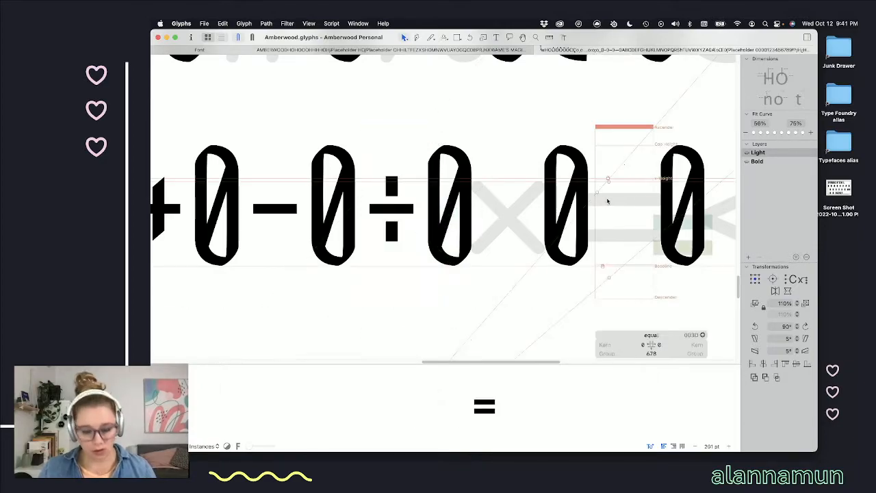
key(super+v)
scroll(570, 207, right, 3)
scroll(562, 208, up, 4)
key(shift+Up)
key(shift+Up)
key(shift+Up)
key(shift+Up)
key(shift+Up)
key(shift+Up)
key(shift+Up)
key(shift+Up)
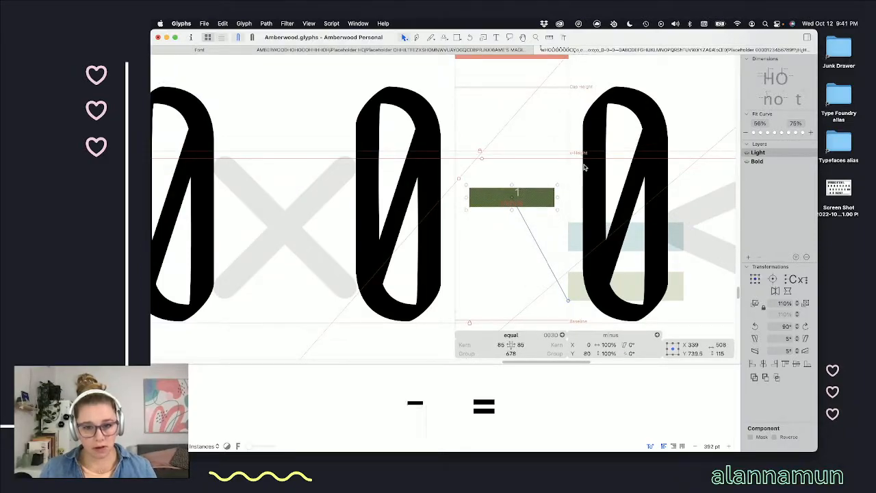
- Add a second minus component to the Light equal glyph and lower it to Y 559.5
key(super+v)
key(shift+Down)
key(shift+Down)
key(shift+Down)
key(shift+Down)
key(shift+Down)
key(shift+Down)
key(shift+Down)
key(shift+Down)
key(shift+Down)
key(shift+Down)
key(shift+Down)
key(shift+Down)
key(shift+Down)
key(shift+Down)
key(shift+Down)
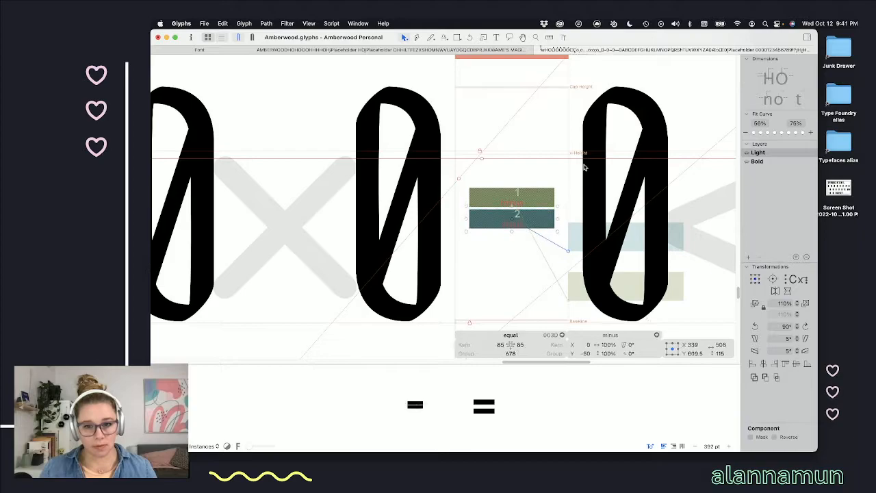
key(shift+Down)
key(shift+Down)
key(shift+Down)
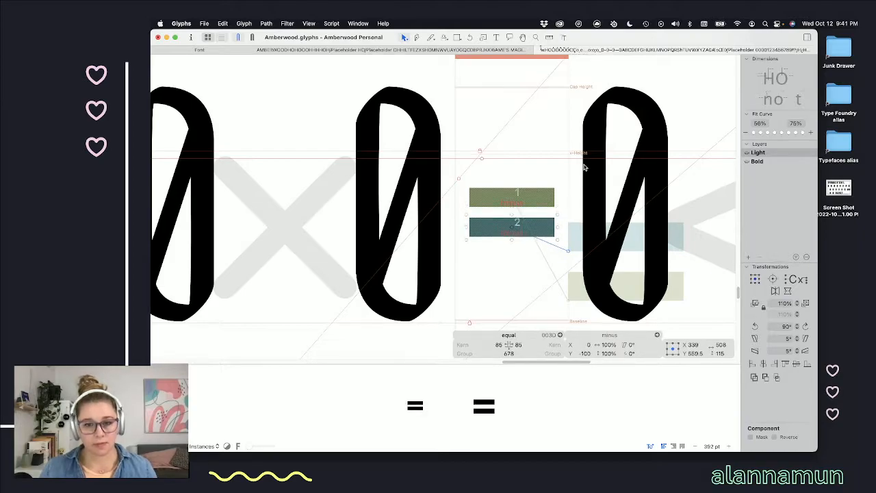
- Spread the Light equal glyph's two minus components evenly about Y 659.5, with the lower one at Y 549.5
key(space)
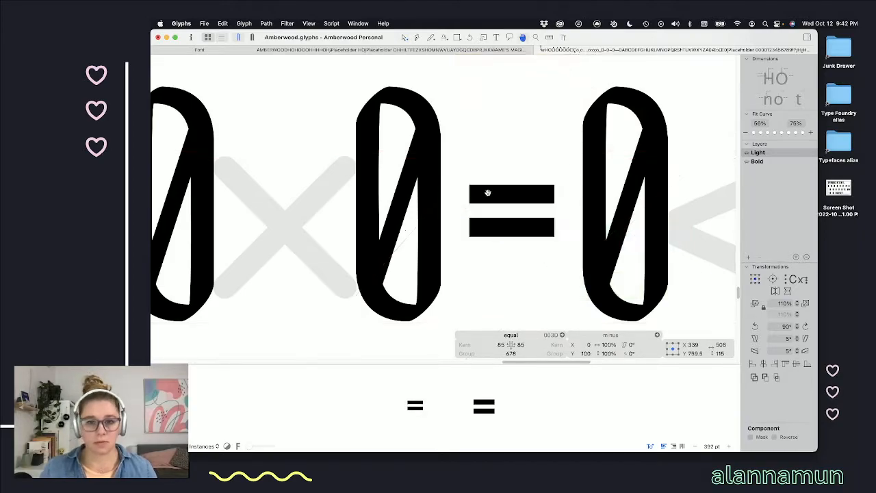
key(shift+Up)
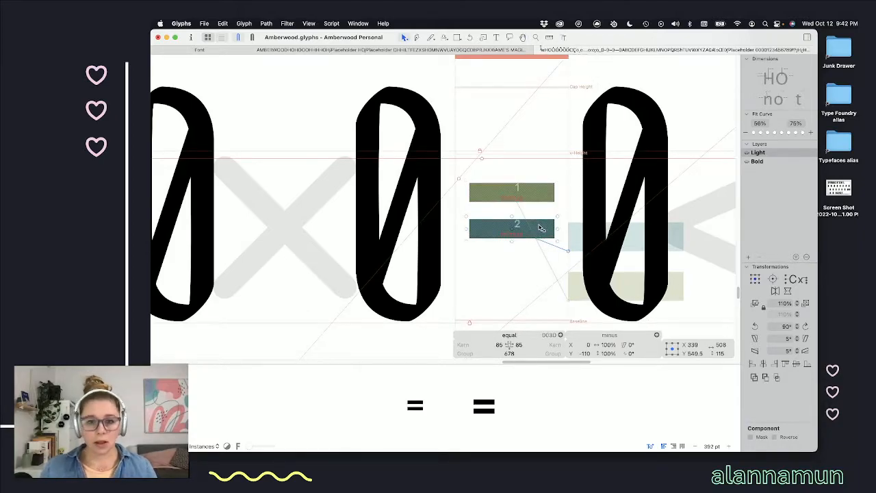
scroll(534, 232, down, 5)
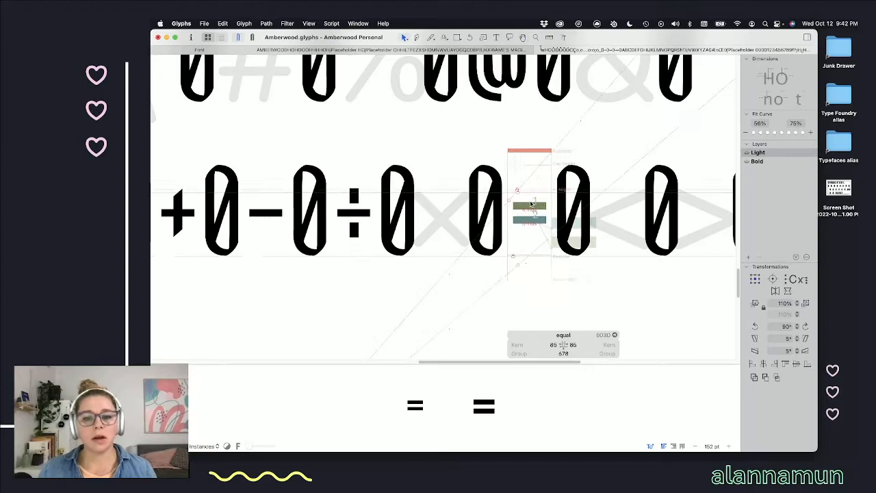
- Copy both minus components from the Light equal glyph into its Bold master
click(527, 206)
click(531, 219)
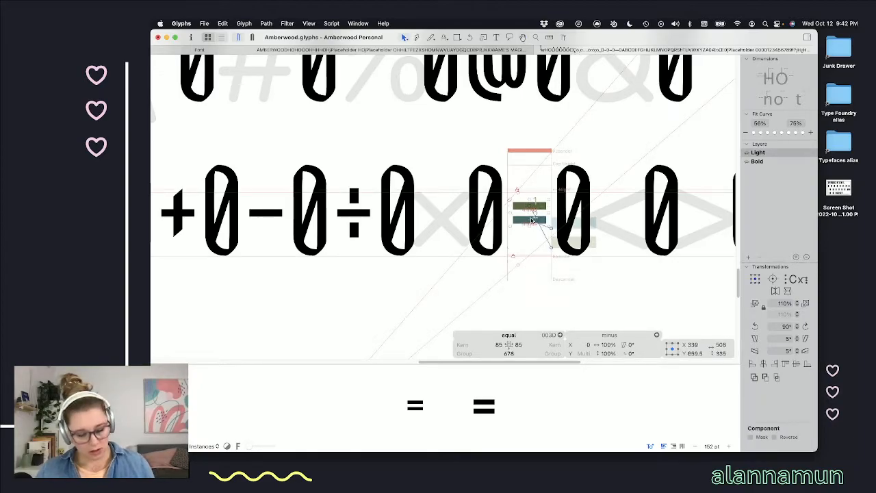
key(super+2)
key(super+v)
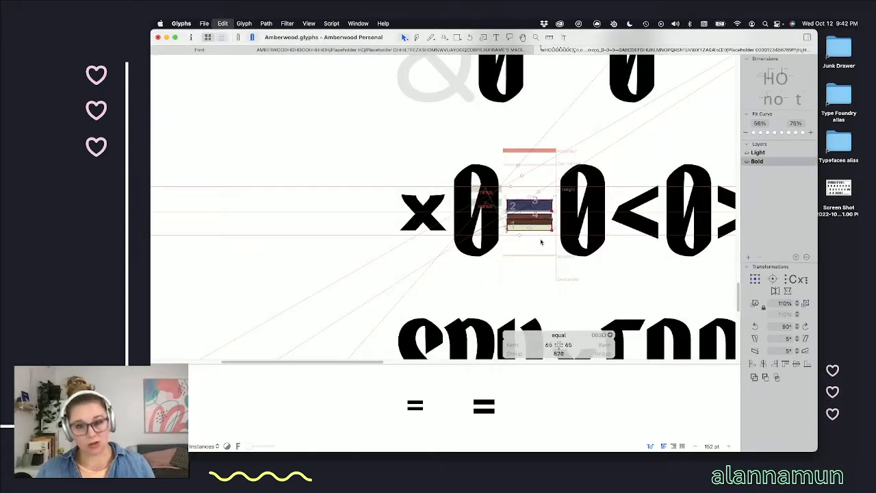
- Align the upper minus component in the Bold equal glyph with the drawn upper bar, centring it at Y 772.5
scroll(548, 205, up, 5)
click(543, 187)
click(536, 131)
key(shift+Down)
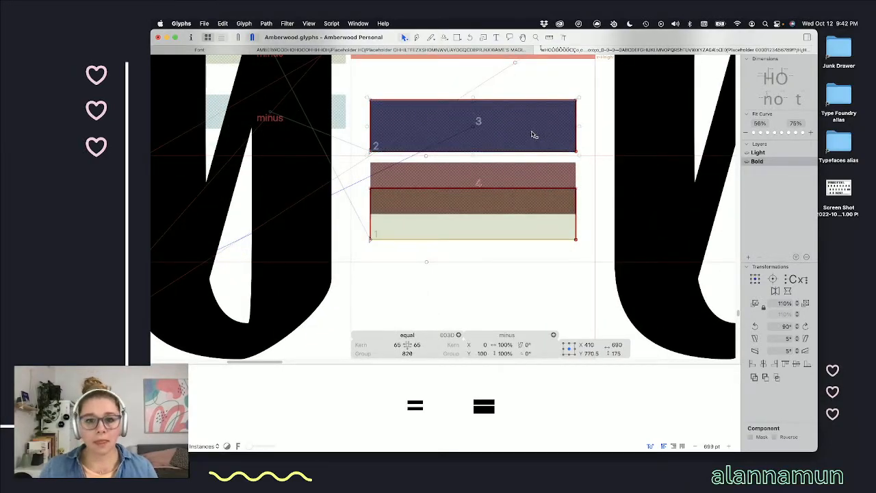
key(Up)
key(Up)
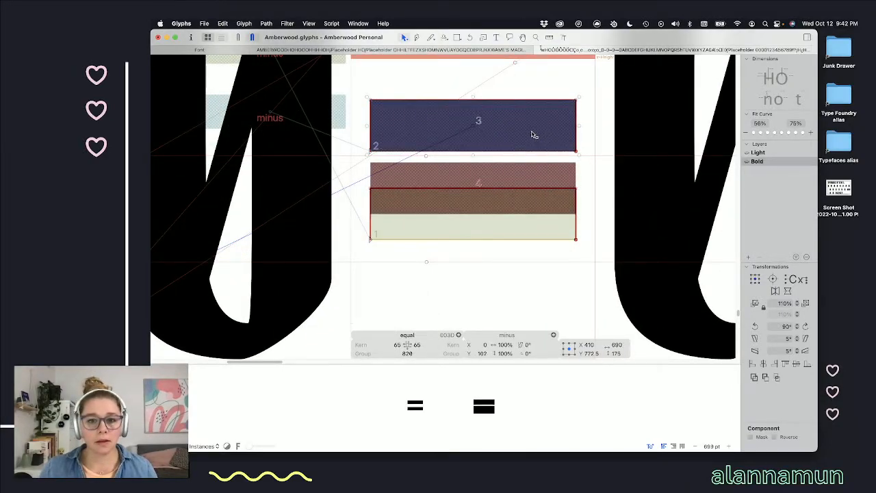
- Lower the second minus component in the Bold equal glyph to Y 473.5, matching the drawn lower bar
click(522, 173)
key(shift+Down)
key(shift+Down)
key(shift+Down)
key(shift+Down)
key(shift+Down)
key(shift+Down)
key(shift+Down)
key(shift+Down)
key(shift+Down)
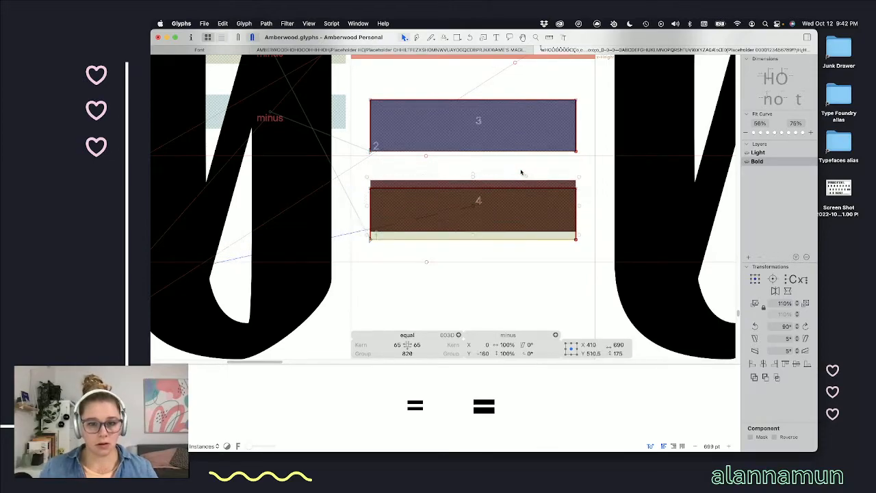
key(Up)
key(Up)
key(Up)
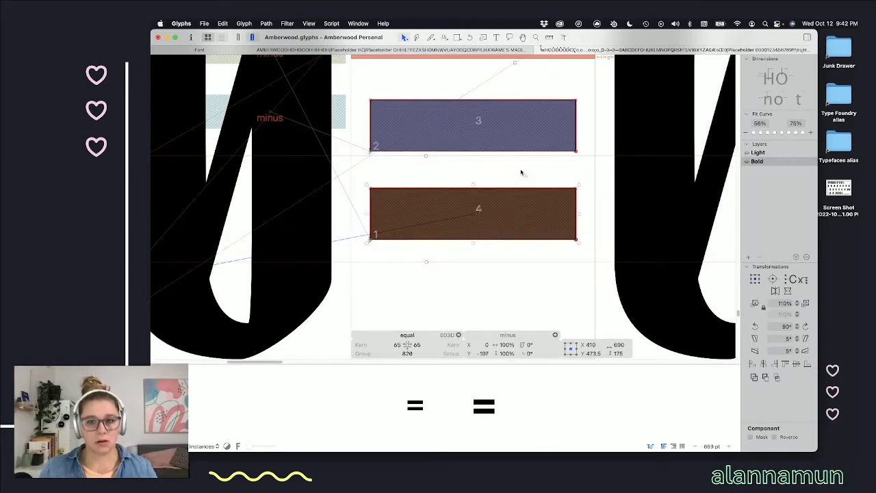
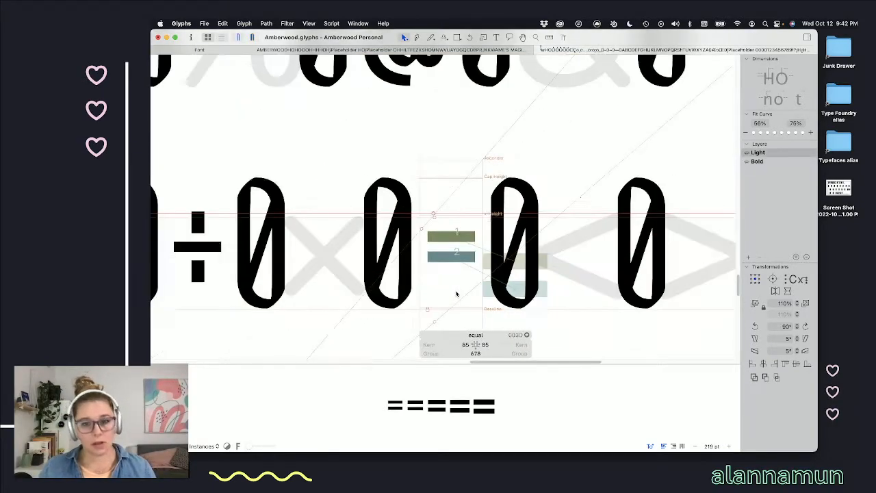
- Review the Light master's sample text from the math symbols up to the accents in the first line
scroll(457, 294, down, 4)
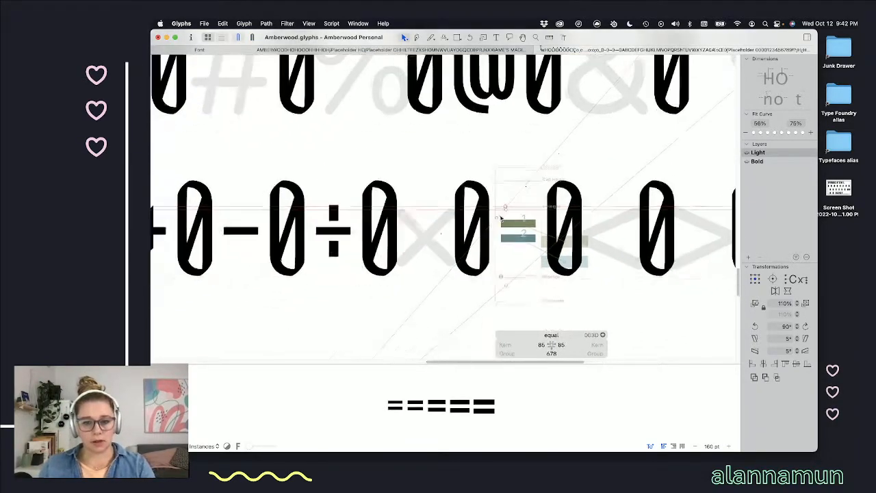
scroll(527, 250, down, 5)
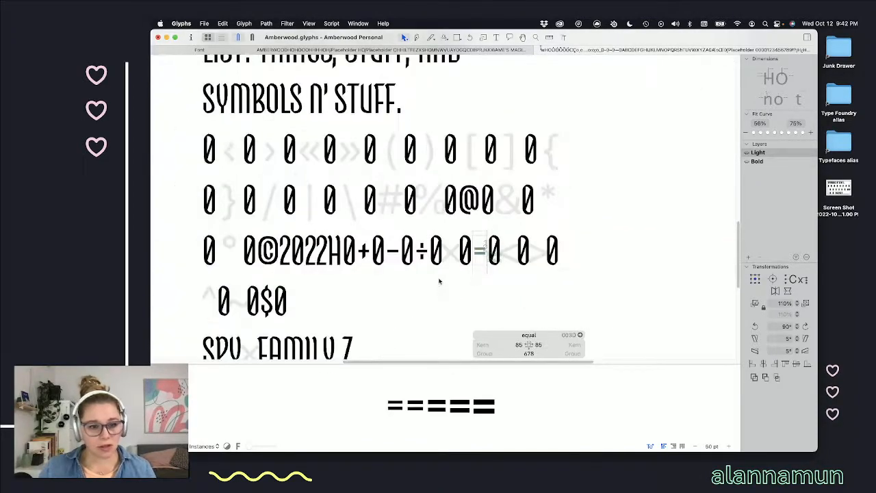
scroll(459, 273, up, 2)
scroll(407, 267, up, 10)
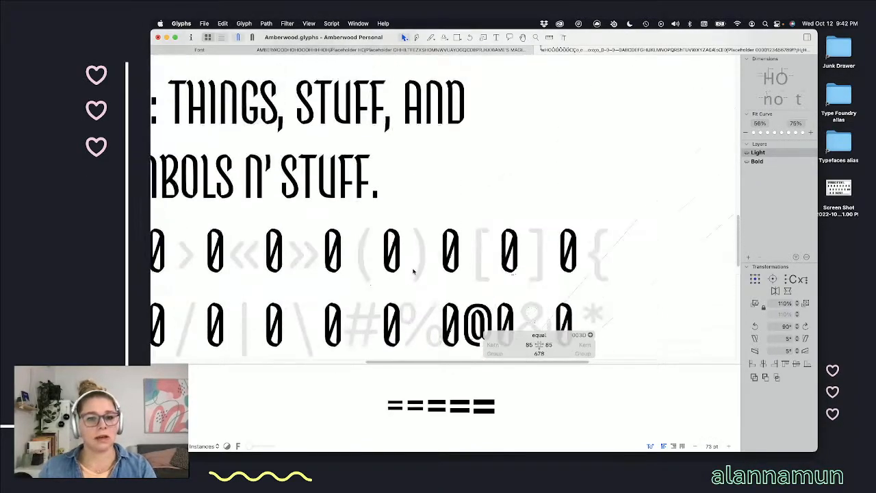
scroll(438, 226, left, 2)
scroll(462, 202, up, 10)
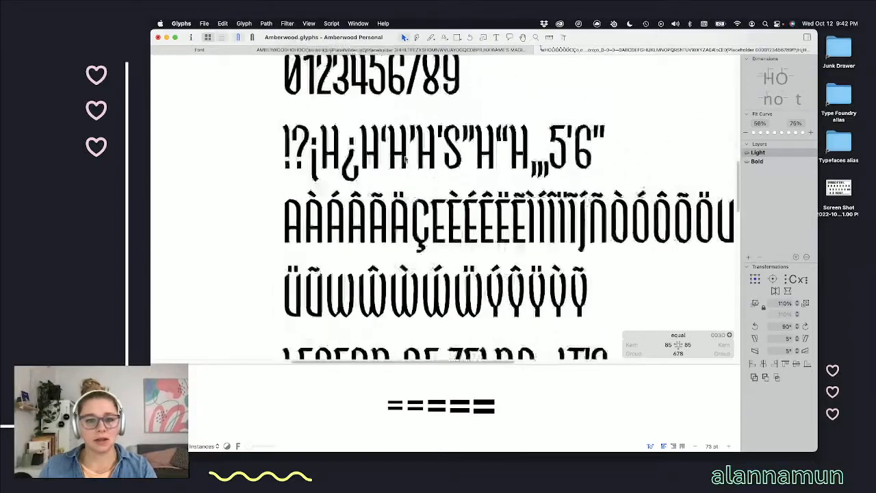
scroll(424, 171, left, 2)
scroll(392, 137, up, 5)
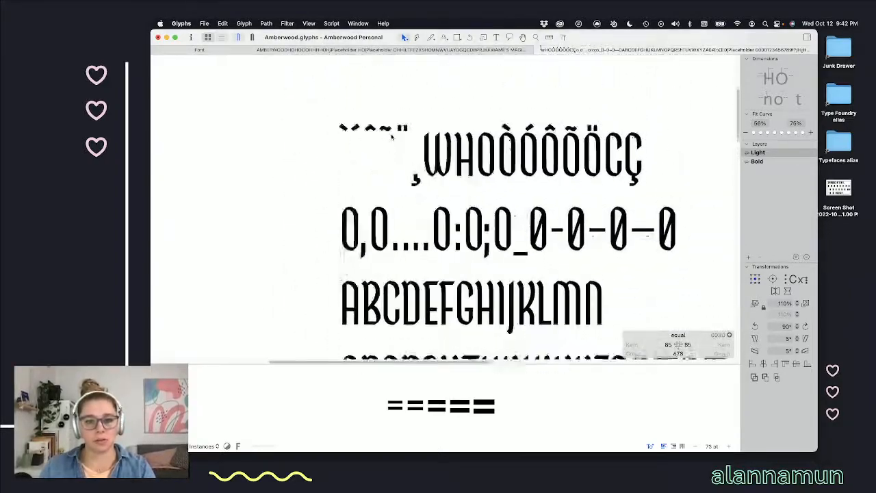
scroll(386, 172, up, 5)
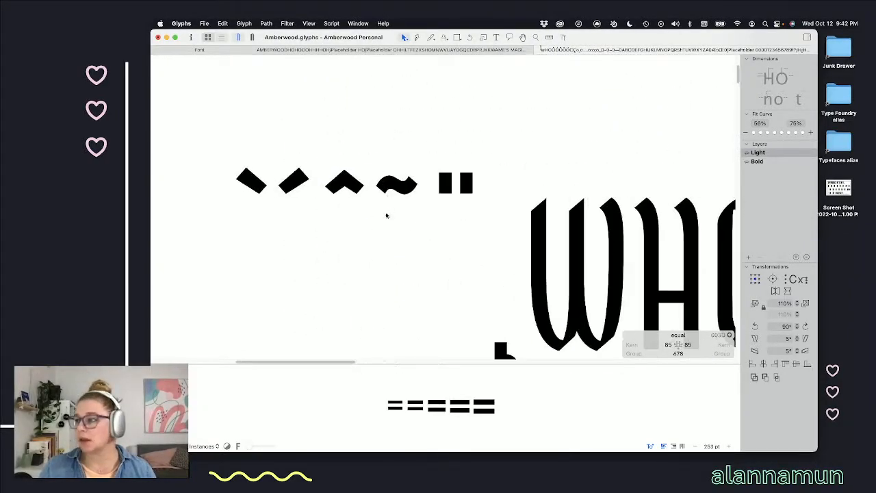
- Copy the tilde outline from the Light tildecomb accent into the empty Light asciitilde glyph
scroll(385, 221, up, 3)
double_click(405, 168)
drag(461, 105, 364, 217)
scroll(383, 226, down, 5)
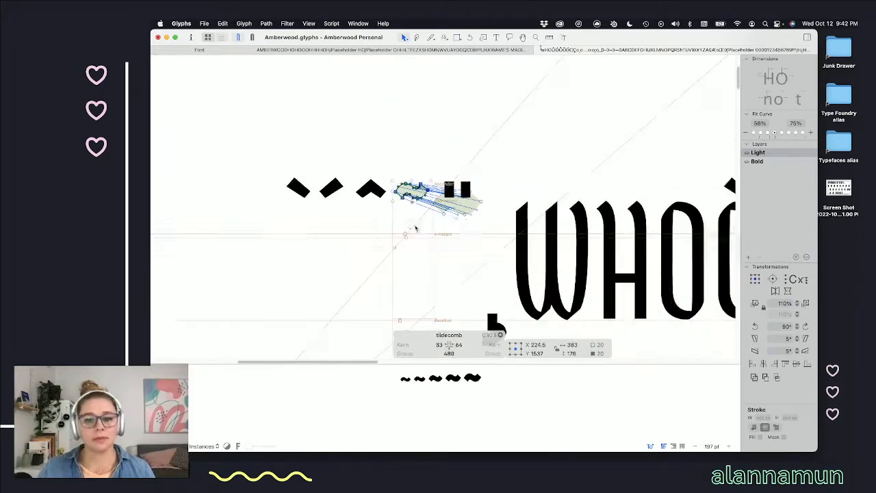
scroll(479, 229, down, 8)
scroll(506, 230, down, 15)
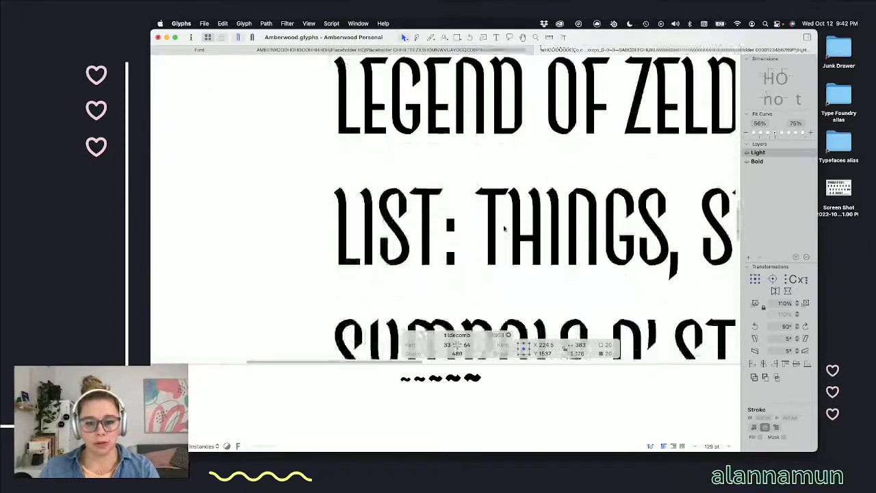
scroll(502, 233, down, 8)
scroll(499, 229, up, 6)
scroll(479, 240, up, 1)
double_click(430, 254)
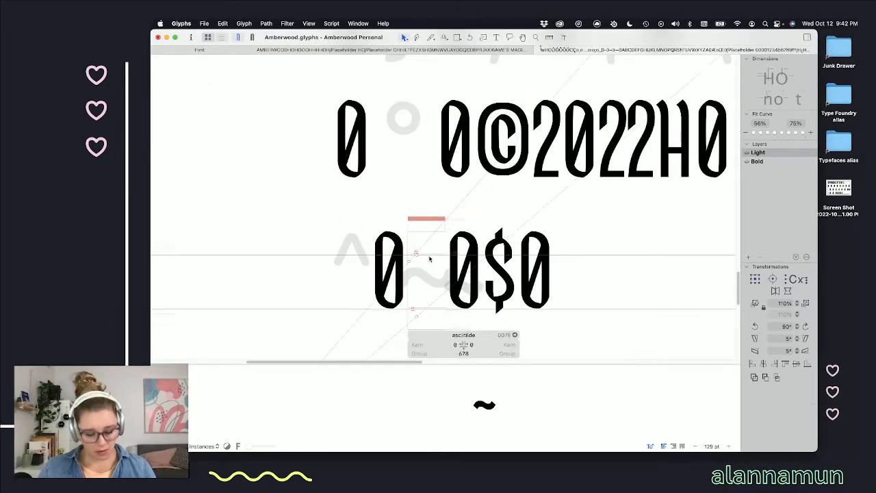
key(super+v)
- Lower the pasted tilde outline in the Light asciitilde to Y 637, between the baseline and x-height
scroll(420, 263, up, 3)
scroll(421, 263, up, 2)
key(super+Down)
key(super+Down)
key(super+Down)
key(super+Down)
key(super+Down)
key(super+Down)
key(super+Down)
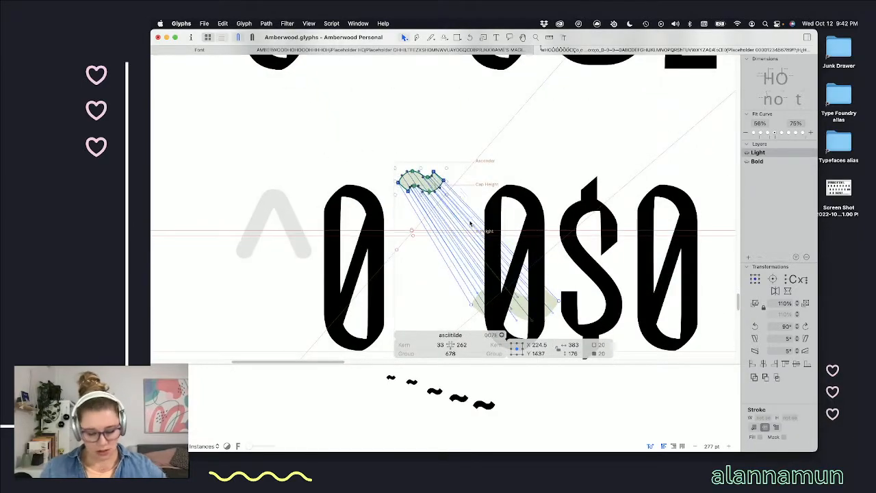
key(super+Down)
key(super+Down)
scroll(465, 220, down, 3)
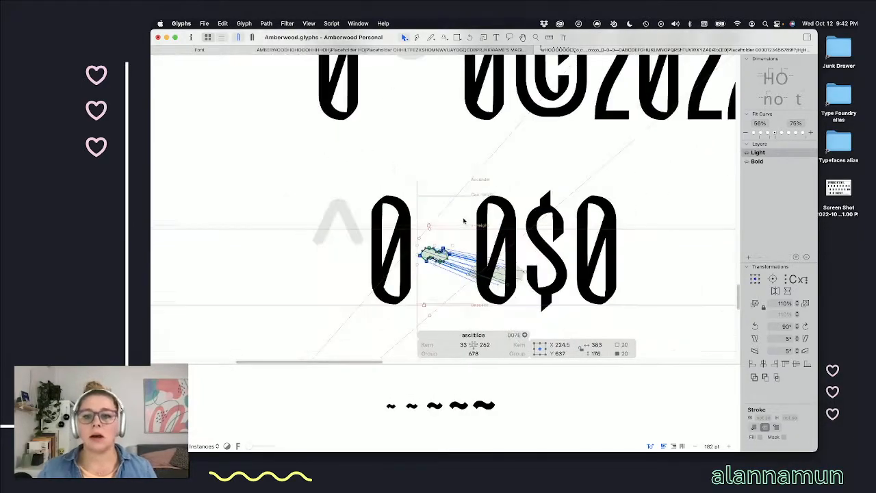
- Position the horizontal global guide through the middle of the Light plus glyph's crossbar at Y 660
scroll(465, 220, up, 5)
scroll(465, 220, right, 6)
scroll(604, 144, right, 5)
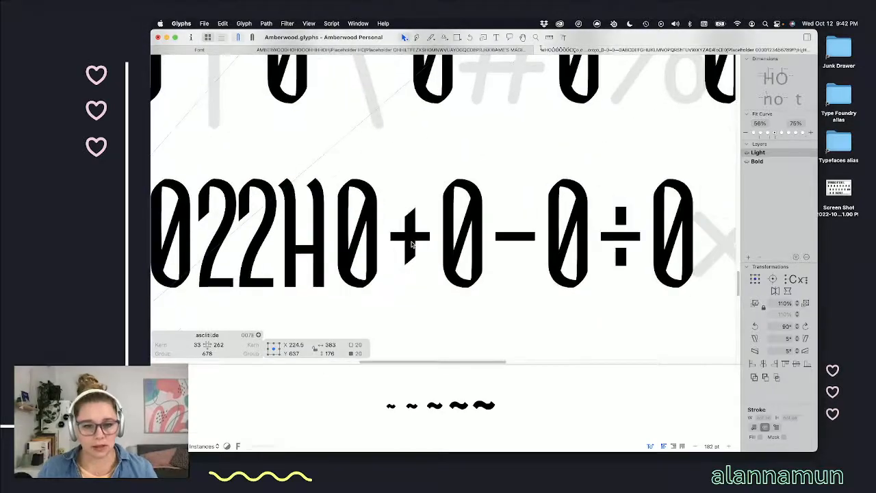
scroll(463, 258, up, 6)
double_click(439, 203)
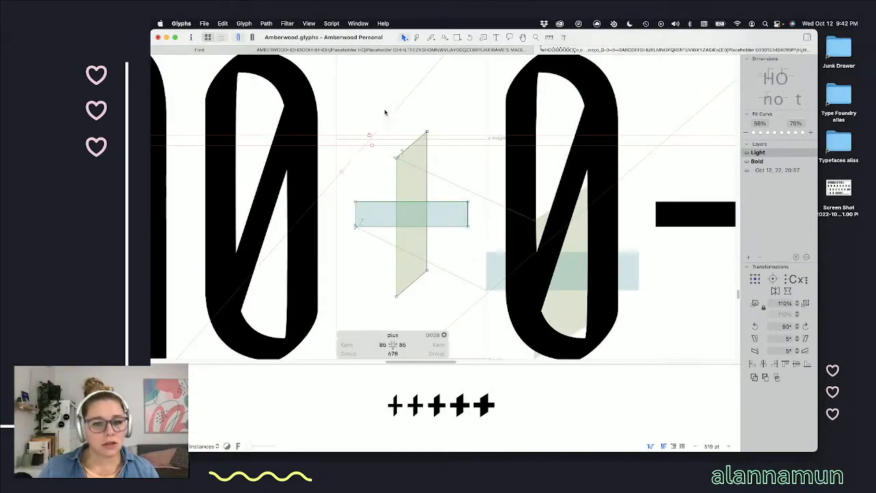
click(402, 217)
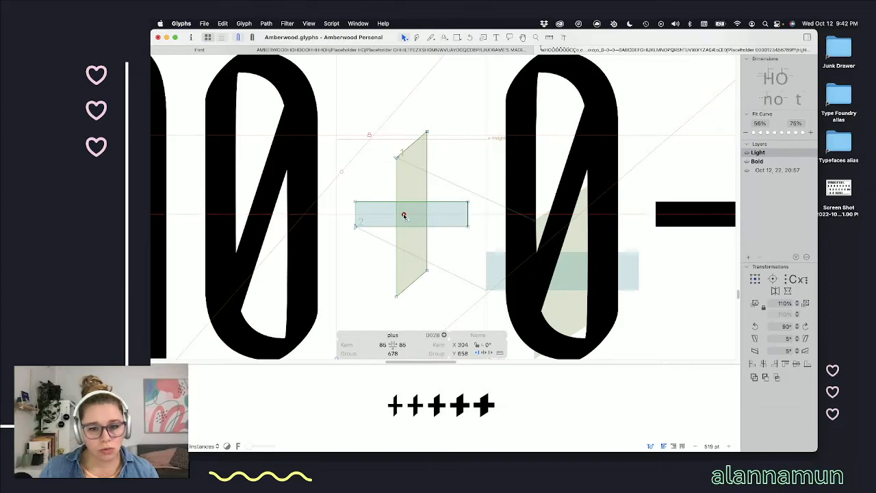
scroll(446, 290, down, 8)
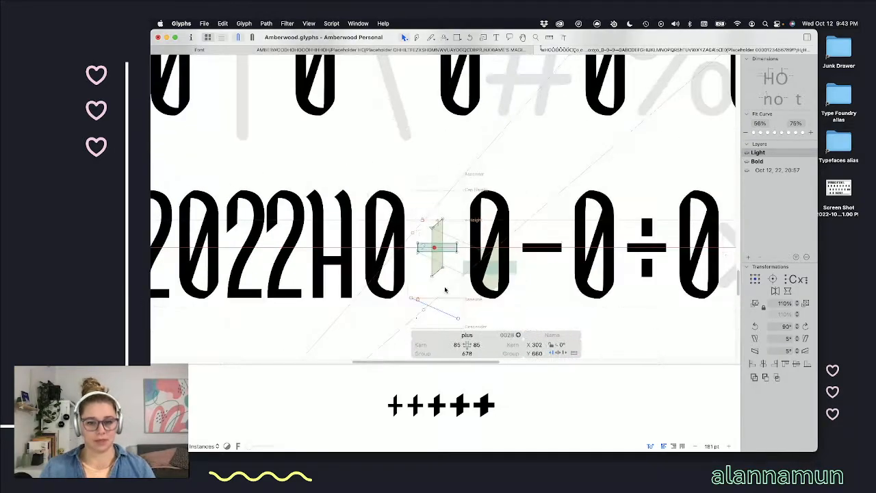
- Raise the whole asciitilde outline to Y 659 so it is vertically centred on the math guide
scroll(440, 284, down, 4)
scroll(440, 283, left, 4)
scroll(406, 275, left, 5)
double_click(447, 210)
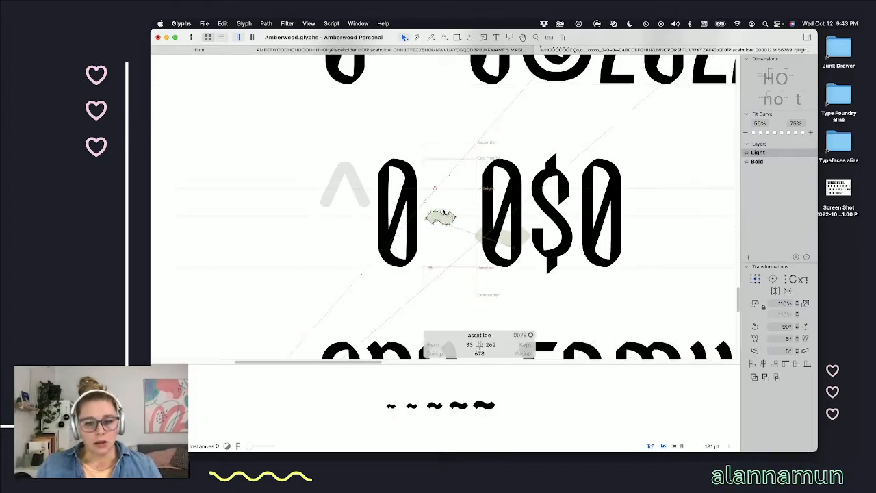
scroll(443, 209, up, 10)
drag(501, 190, 353, 301)
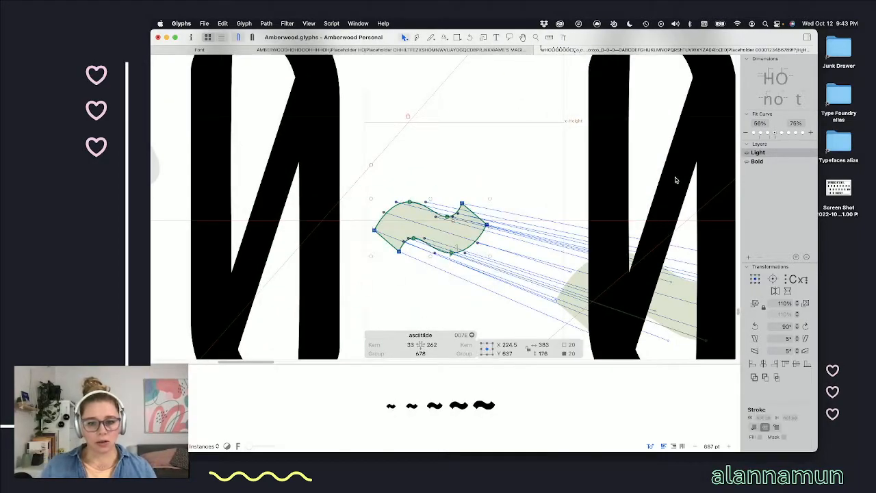
key(shift+Up)
key(shift+Up)
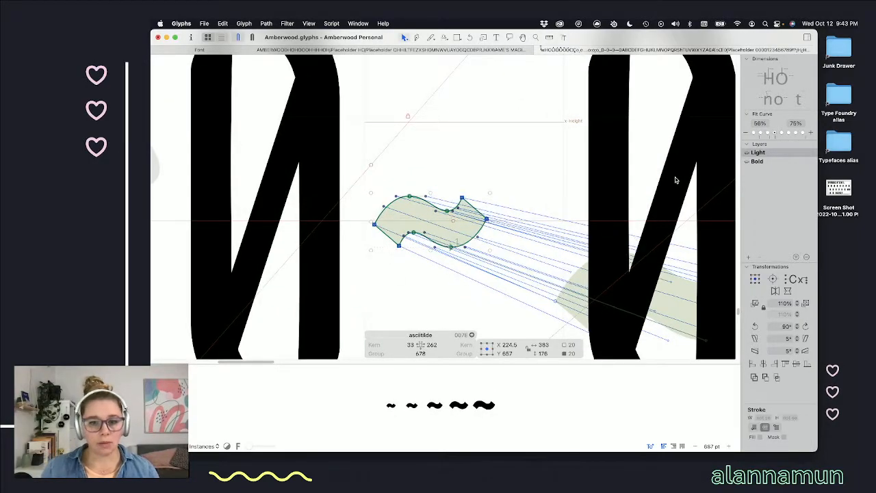
key(Up)
key(Up)
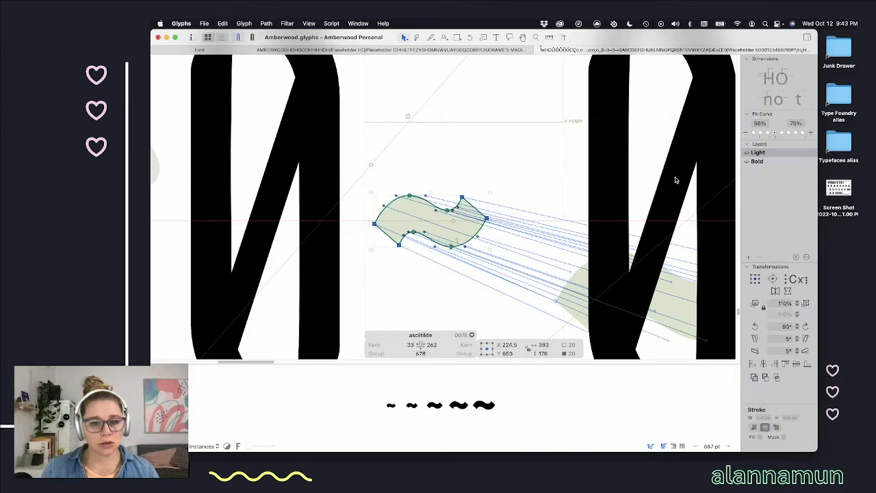
- Widen the asciitilde by moving its right-half nodes to X 556.5, giving a right sidebearing of 33
click(561, 184)
drag(542, 159, 432, 283)
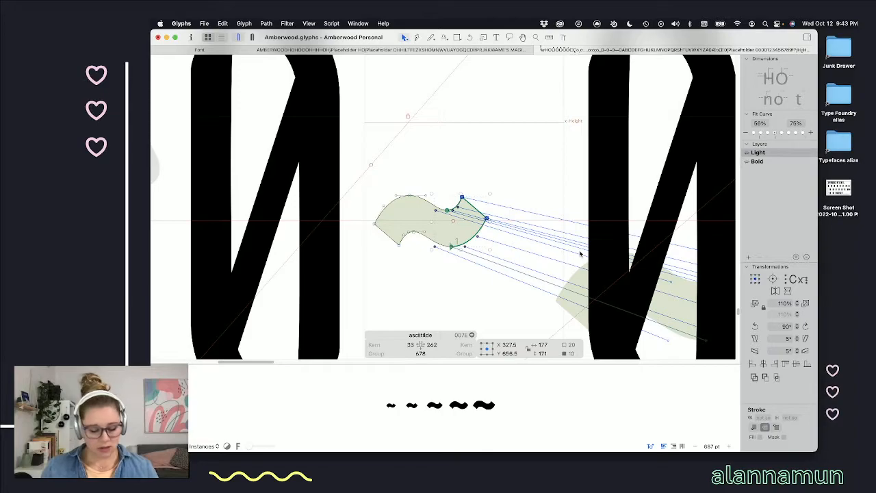
key(super+shift+Right)
key(super+shift+Right)
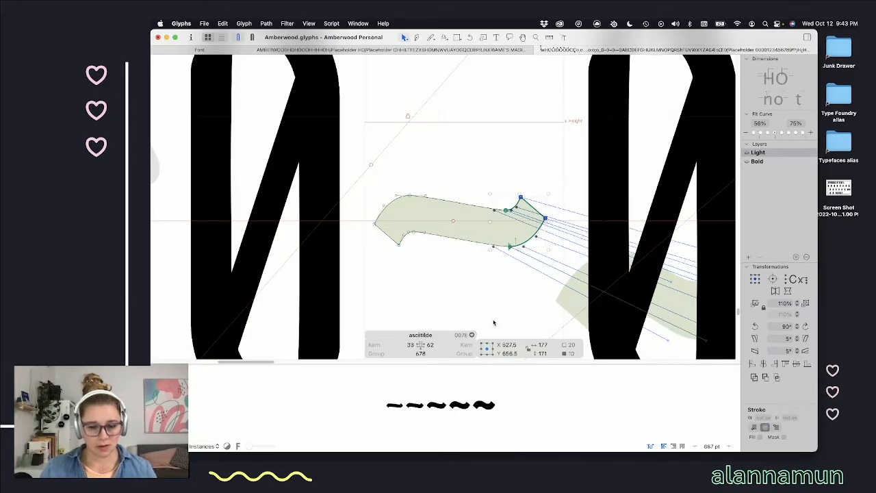
key(shift+Right)
key(shift+Right)
key(shift+Right)
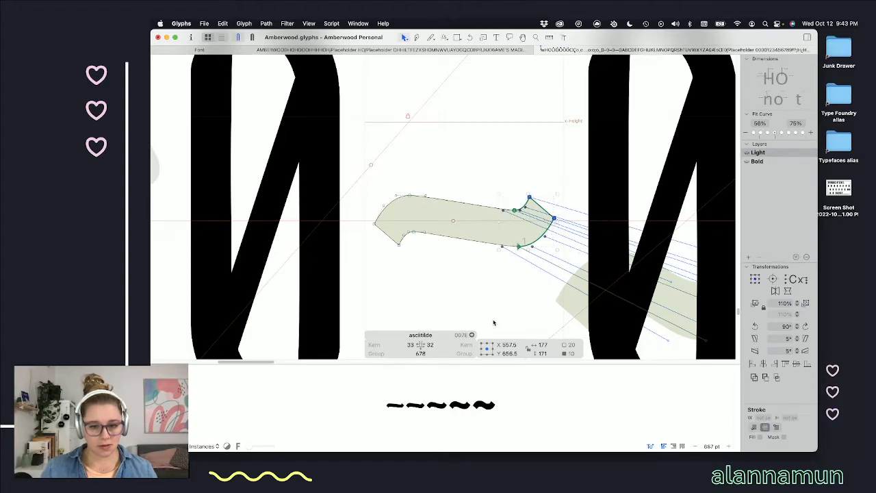
key(Left)
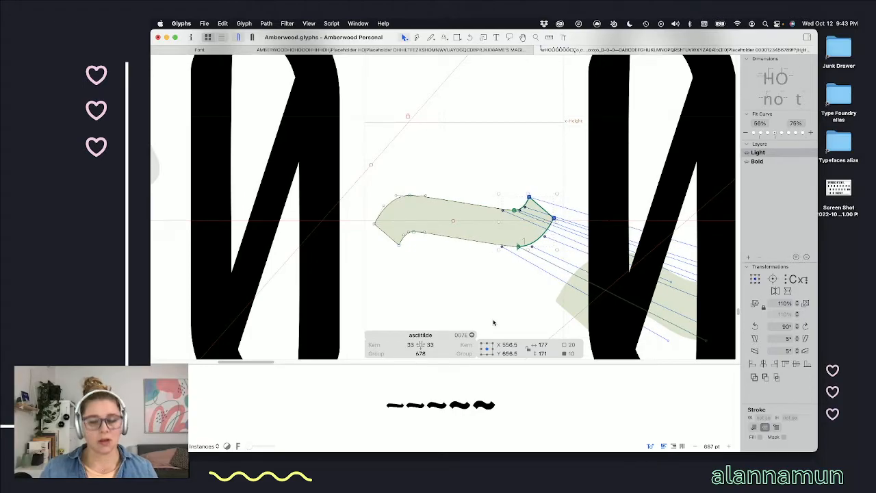
key(space)
- Lengthen the two inner handles of the tilde's left hump toward the centre, to X 296
scroll(469, 162, up, 5)
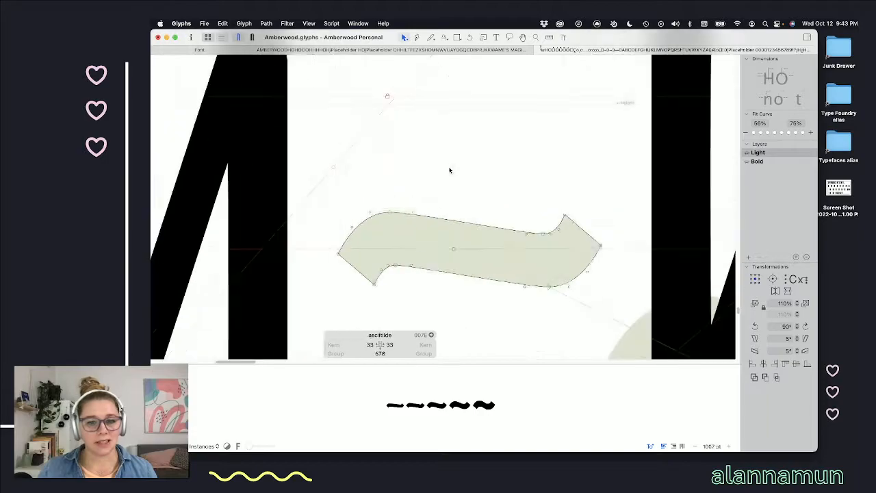
drag(397, 209, 427, 303)
key(shift+Right)
key(shift+Right)
key(shift+Right)
key(shift+Right)
key(shift+Right)
key(shift+Right)
key(shift+Right)
key(shift+Right)
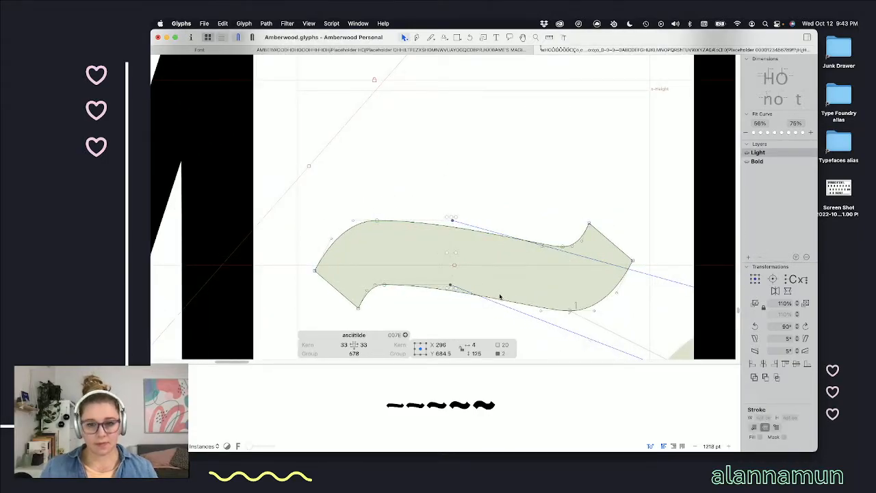
- Lengthen the two inner handles of the tilde's right trough toward the centre, to X 379.5, and preview the shape
drag(518, 215, 553, 330)
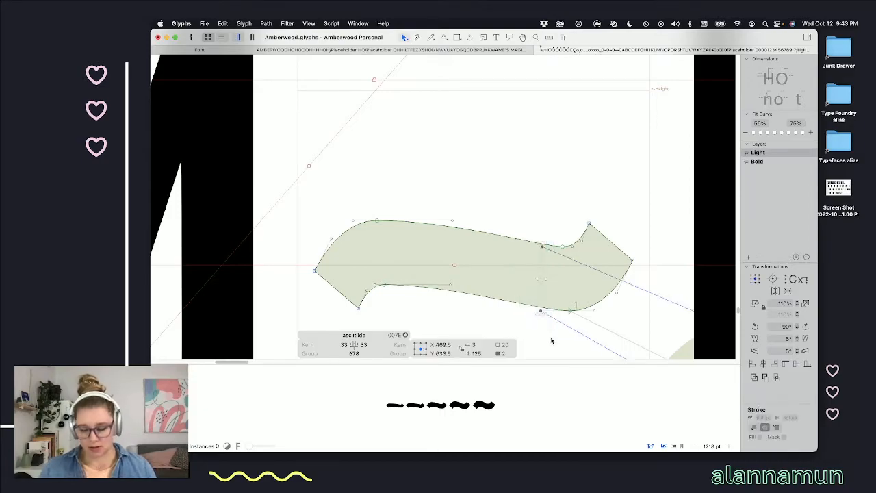
key(shift+Left)
key(shift+Left)
key(shift+Left)
key(shift+Left)
key(shift+Left)
key(shift+Left)
key(space)
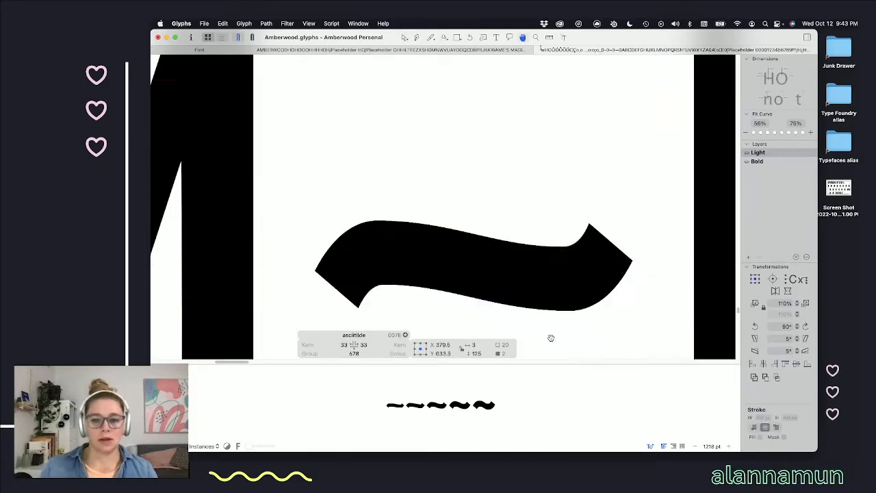
click(526, 226)
key(space)
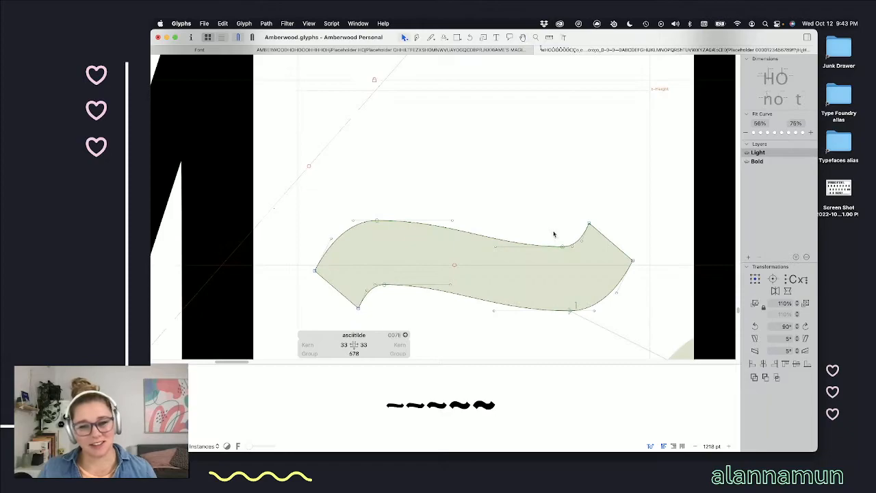
- Shift the upper and lower extremum nodes of the tilde's left hump inward, centring the pair at X 190
drag(419, 183, 376, 233)
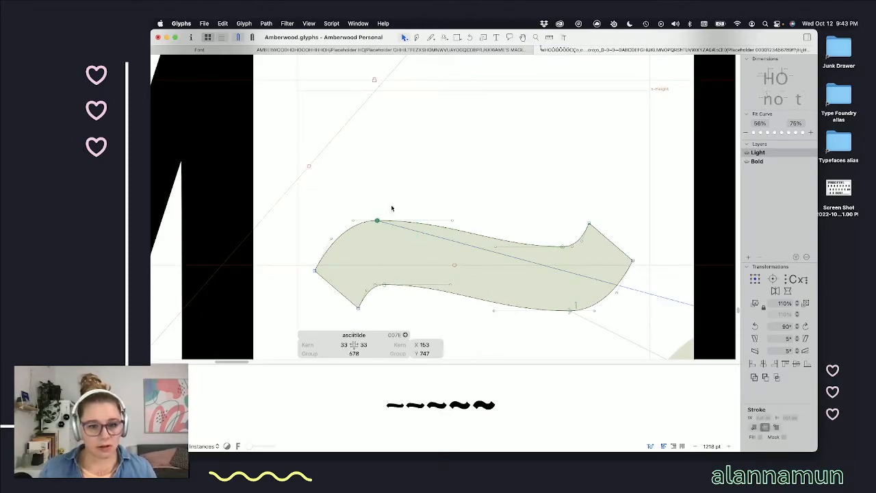
shift+click(387, 279)
key(shift+Right)
key(shift+Right)
key(Right)
key(Right)
key(Right)
key(Right)
key(Right)
key(Right)
key(Right)
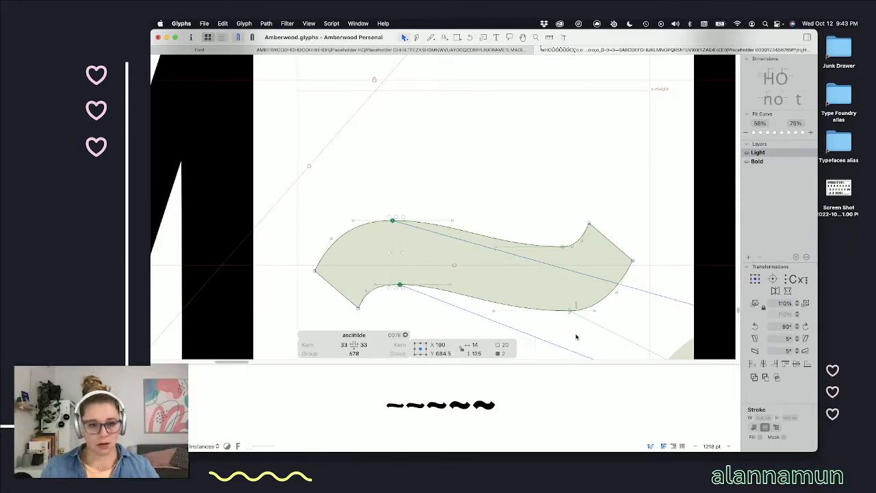
- Shift the upper and lower extremum nodes of the tilde's right trough inward, centring the pair at X 487
drag(572, 298, 555, 335)
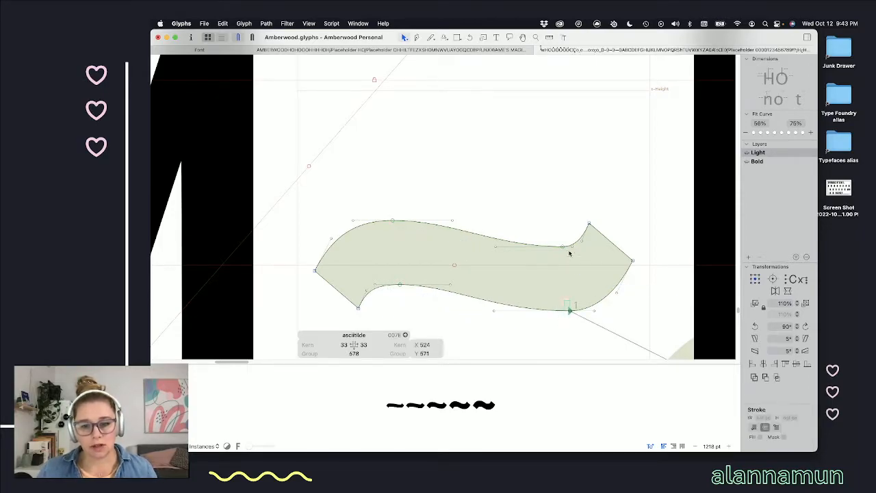
shift+click(562, 246)
key(shift+Left)
key(shift+Left)
key(shift+Left)
key(space)
scroll(525, 249, down, 3)
click(560, 227)
- Deepen the tilde's wave by lowering the right trough's extremum nodes to Y 613.5 and raising the left hump's pair to Y 714.5
drag(537, 167, 556, 279)
key(shift+Down)
key(shift+Down)
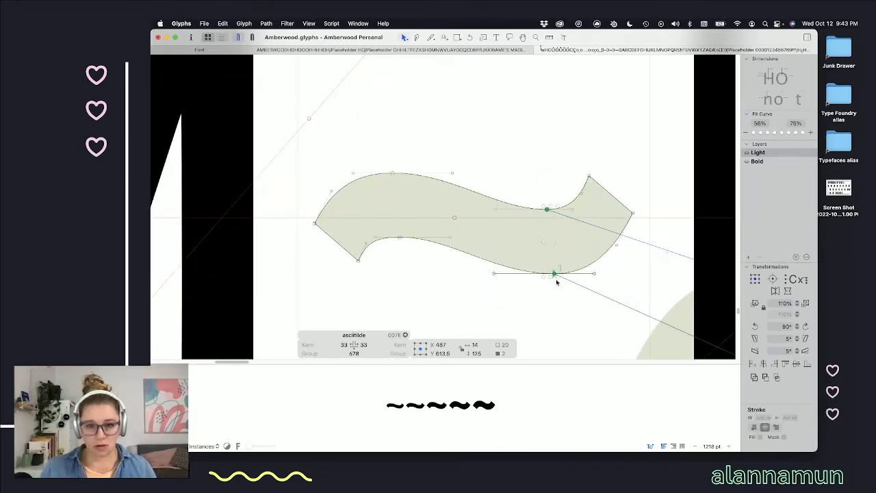
drag(418, 137, 390, 249)
key(shift+Up)
key(shift+Up)
key(shift+Up)
key(space)
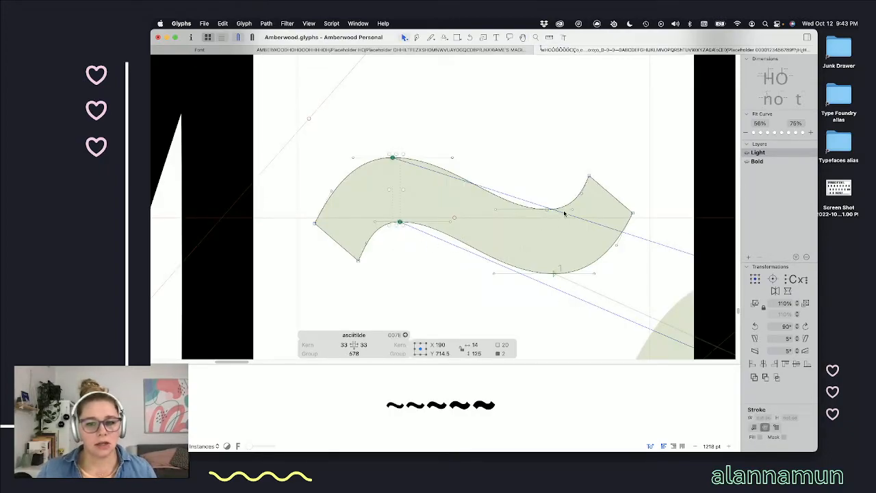
- Compare the inner curve depths at both tilde ends and lower the left hump's extremum node pair to Y 704.5
click(587, 176)
drag(565, 186, 539, 229)
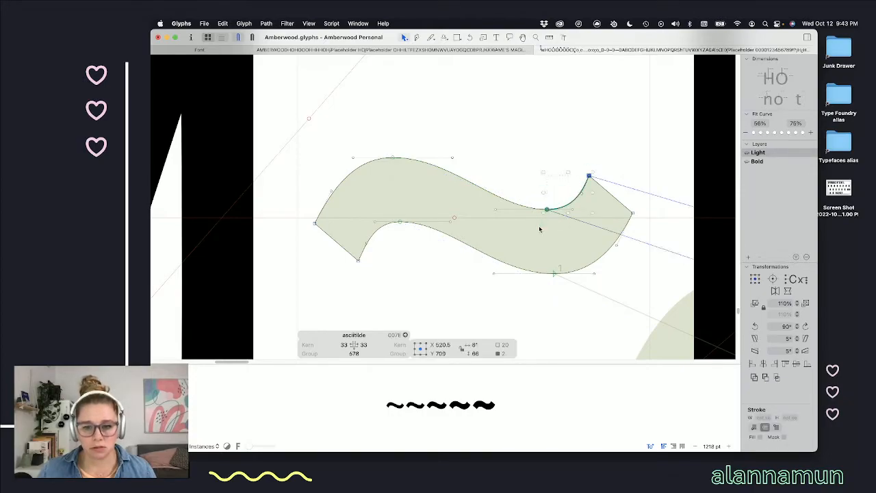
drag(415, 208, 390, 251)
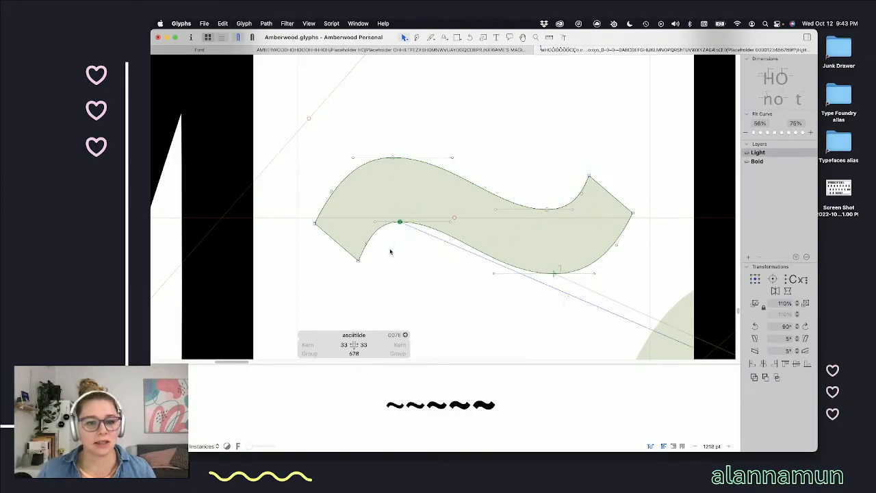
shift+click(358, 260)
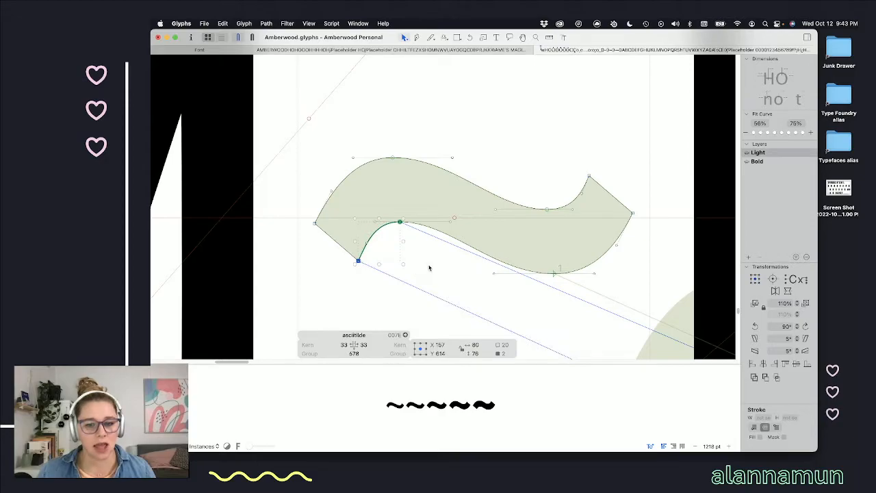
click(416, 204)
drag(381, 132, 416, 247)
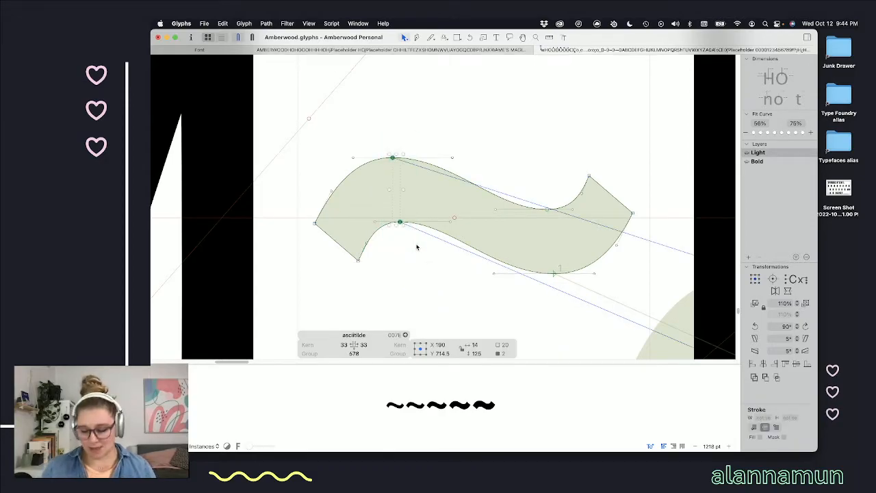
key(shift+Down)
key(space)
- Extend the inner handles further toward the tilde's centre, placing the left hump's pair at X 316 and lengthening the right trough's
drag(423, 147, 471, 244)
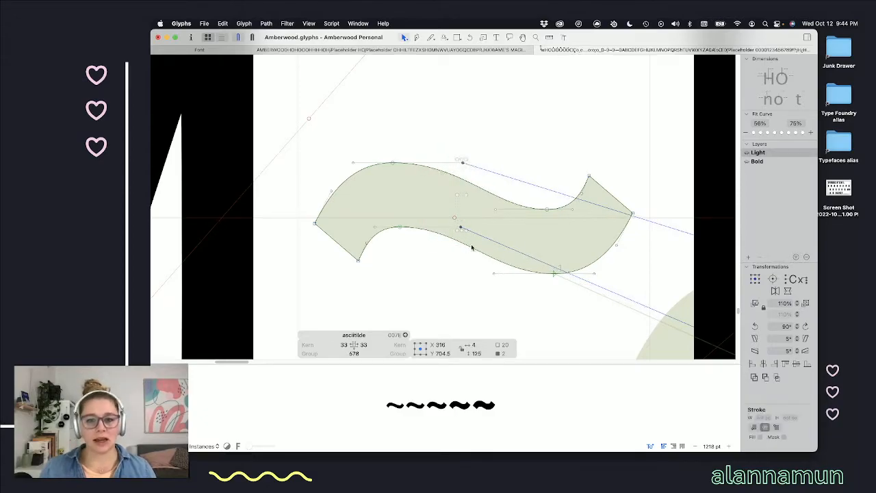
drag(514, 177, 489, 281)
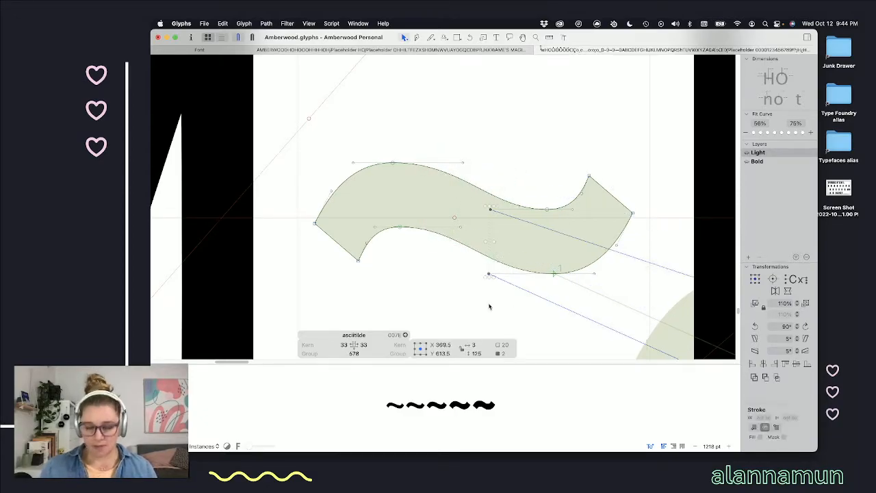
key(space)
- Shift the tilde's four extremum nodes 10 units toward its centre, placing the hump's upper node at X 193 and the trough's upper node at X 470
click(571, 253)
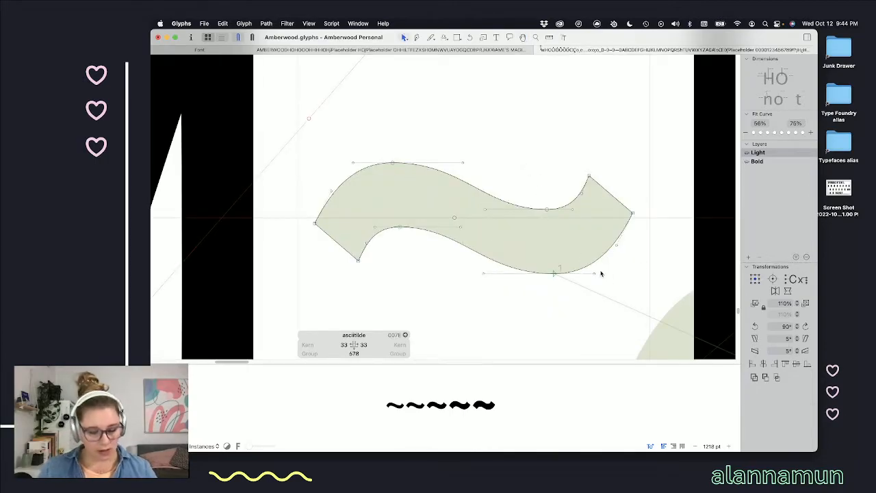
drag(568, 257, 541, 293)
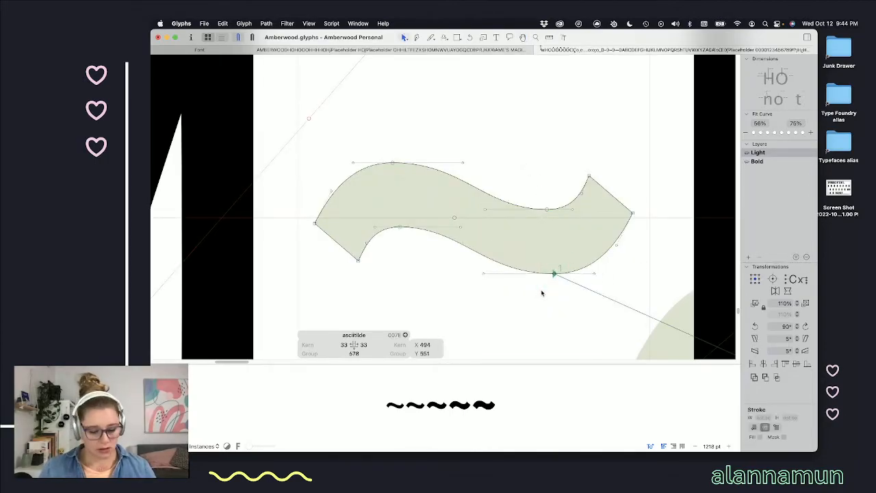
key(super+Left)
key(super+Right)
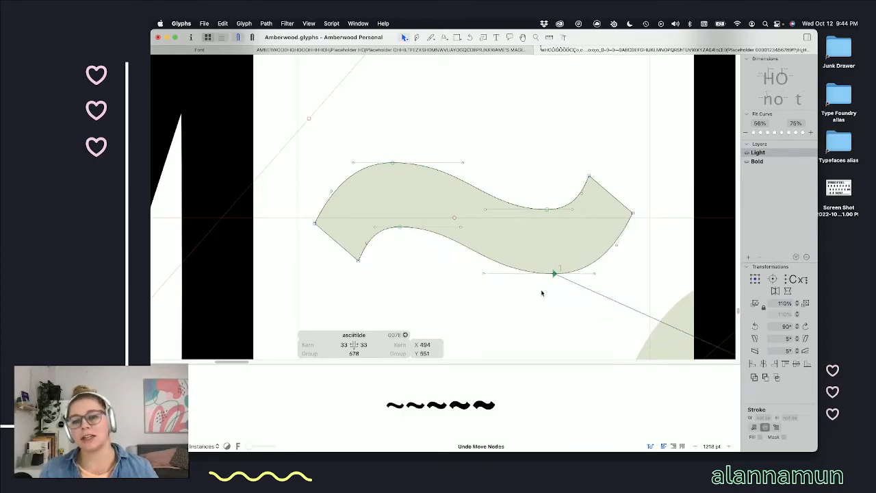
key(shift+Left)
drag(408, 137, 381, 188)
key(shift+Right)
key(space)
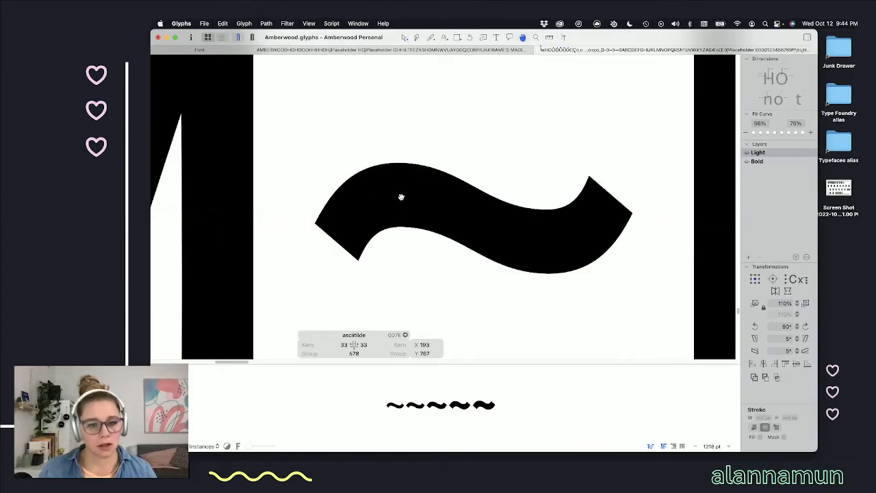
click(399, 227)
key(space)
drag(537, 180, 553, 213)
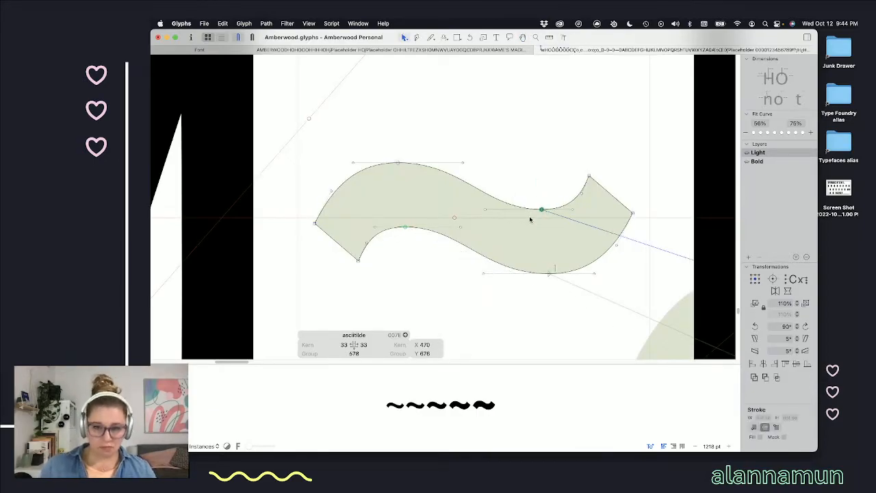
- Shorten the centre-facing handles of the trough's upper node and the hump's lower node by about 20 units each
key(space)
click(476, 220)
key(space)
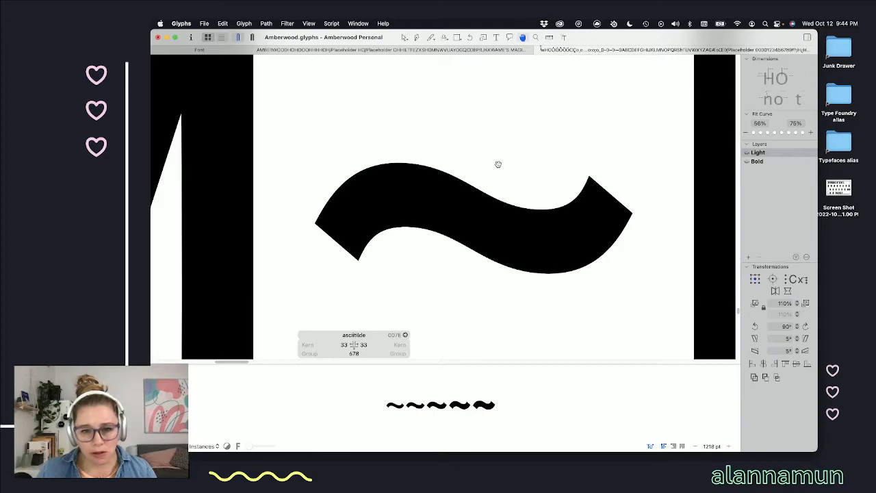
drag(491, 199, 484, 226)
key(shift+Right)
key(shift+Right)
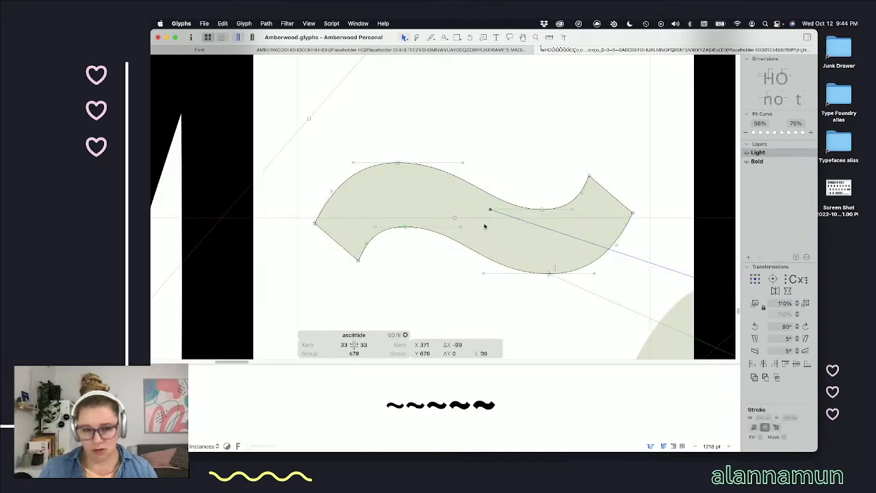
click(459, 244)
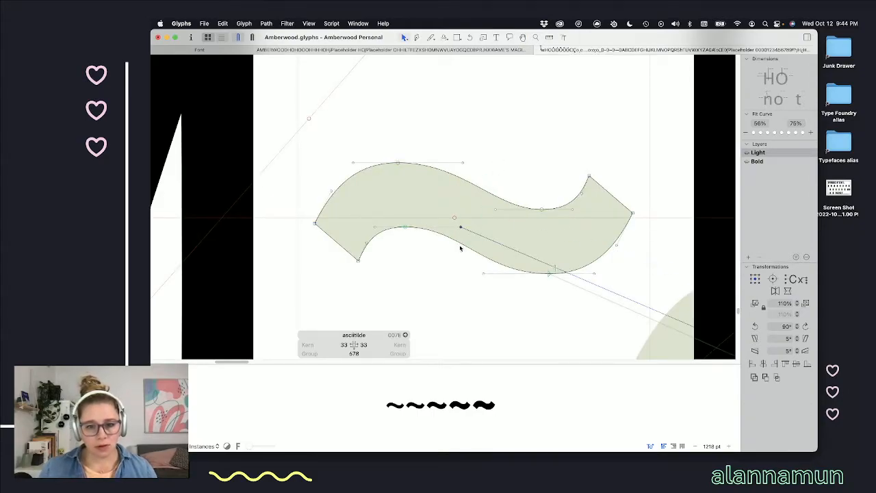
key(space)
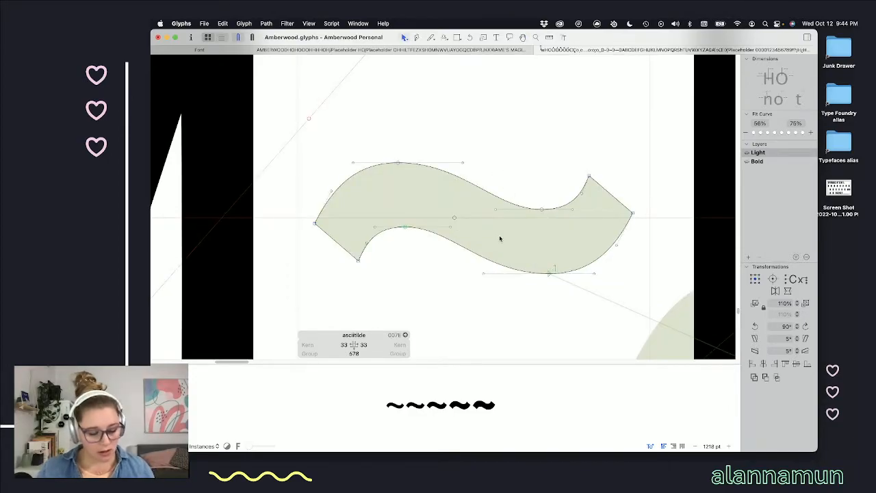
- Show the coloured curvature visualization and shift the lower extremum node of the tilde's left hump to X 202
key(shift+super+x)
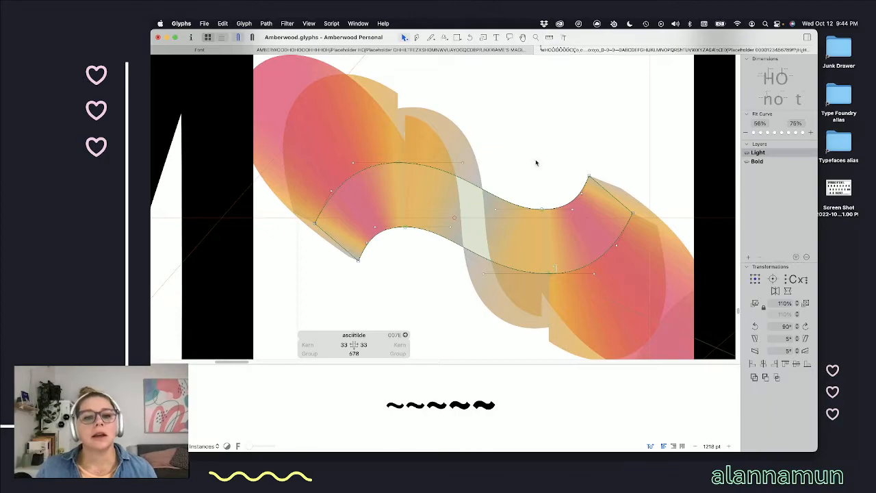
scroll(397, 214, up, 3)
click(416, 235)
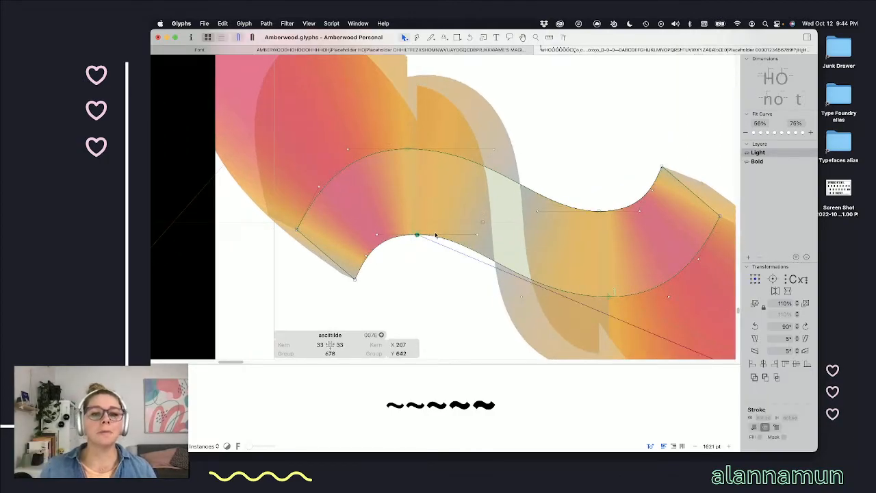
key(Left)
key(Left)
key(Left)
key(Left)
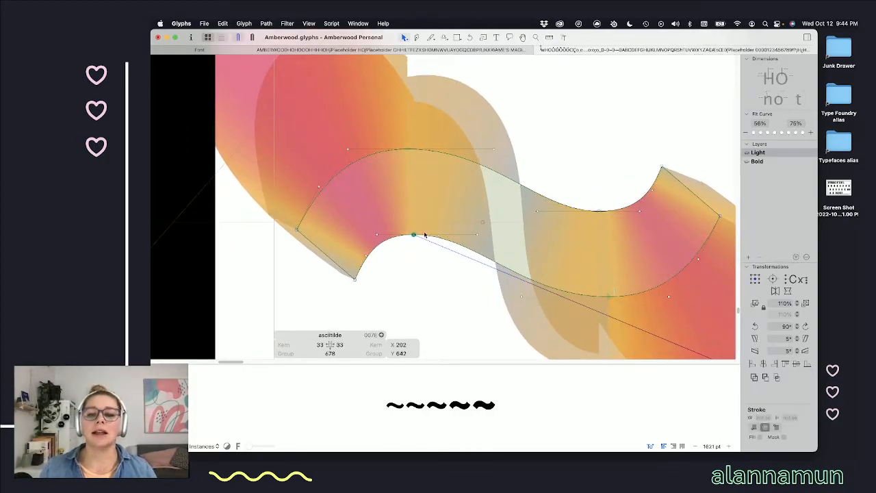
- Even out the curvature by nudging the trough's upper node outward, the hump's upper node to X 198 and the trough's lower node to X 479
click(601, 211)
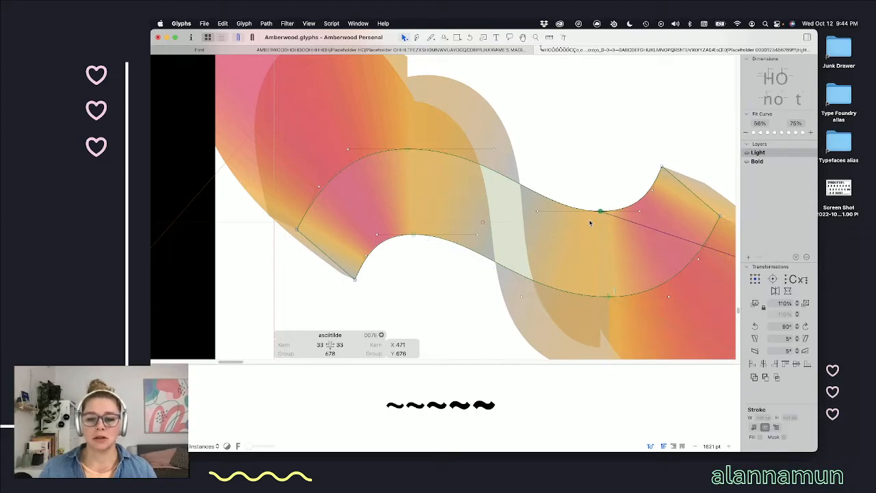
key(Right)
click(412, 149)
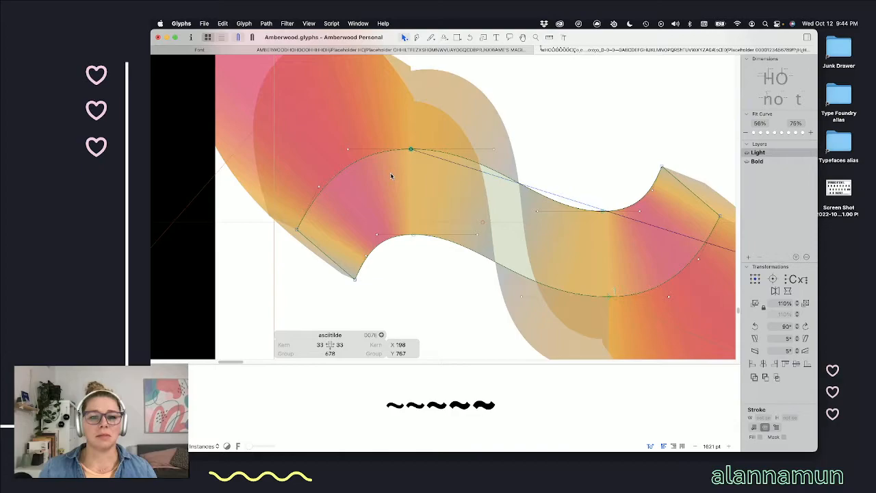
drag(634, 279, 593, 325)
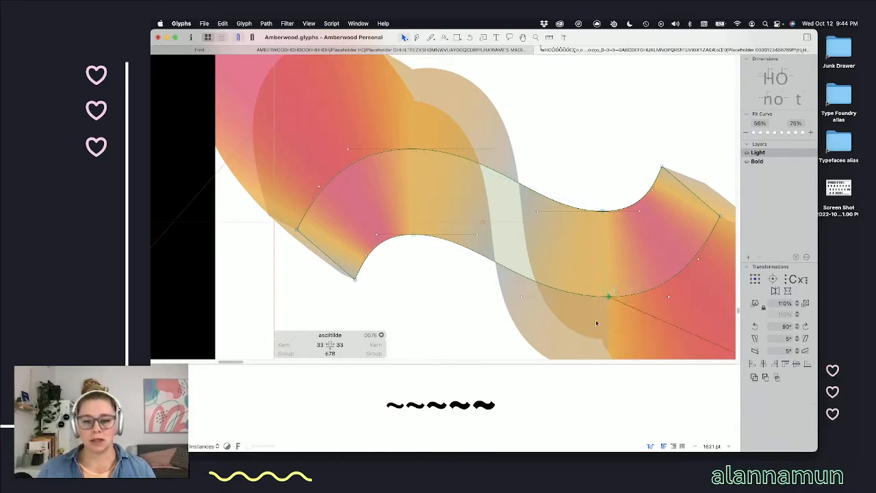
scroll(596, 321, down, 5)
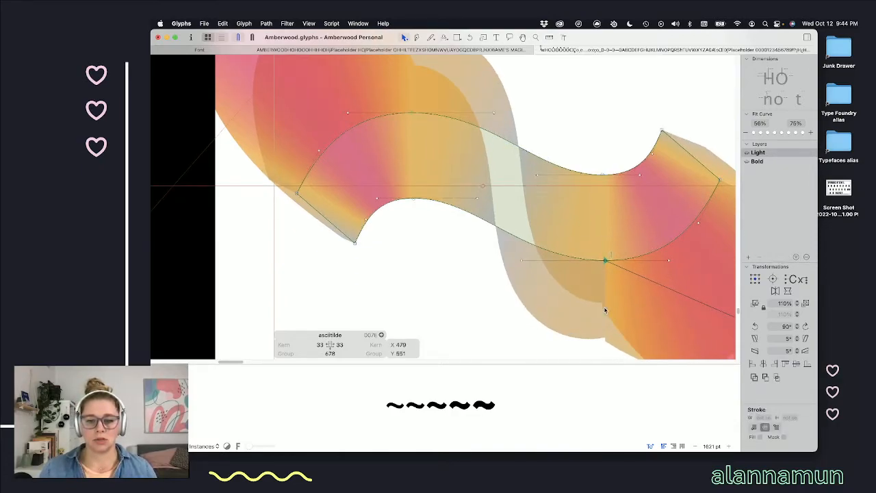
- Compare the asciitilde with its neighbours and narrow it by moving both halves inward until each sidebearing is 43
scroll(590, 271, down, 5)
key(t)
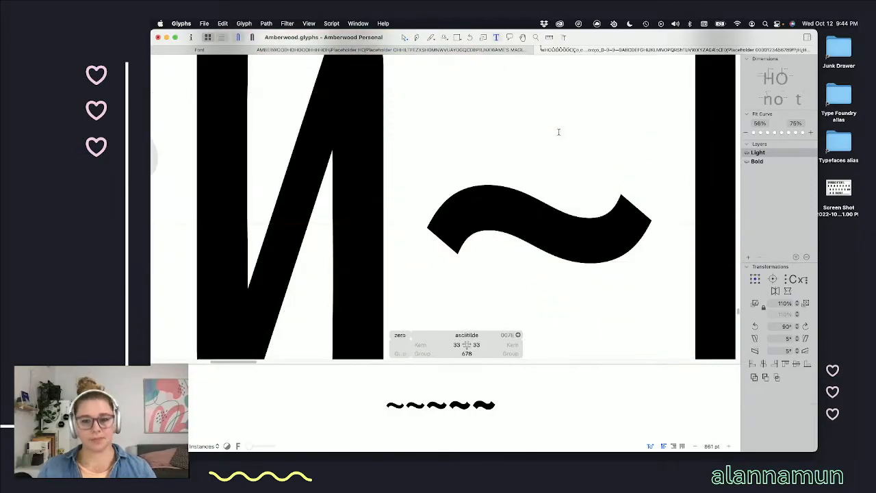
scroll(559, 132, down, 10)
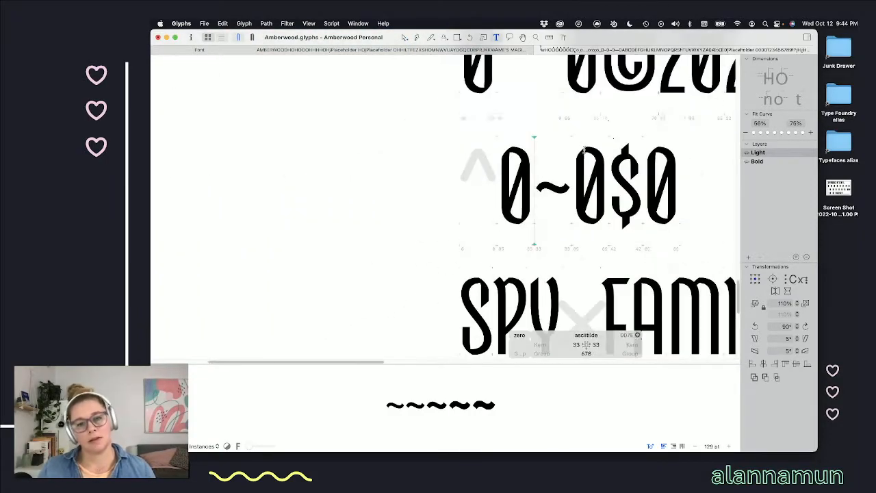
scroll(572, 163, up, 2)
scroll(573, 163, right, 10)
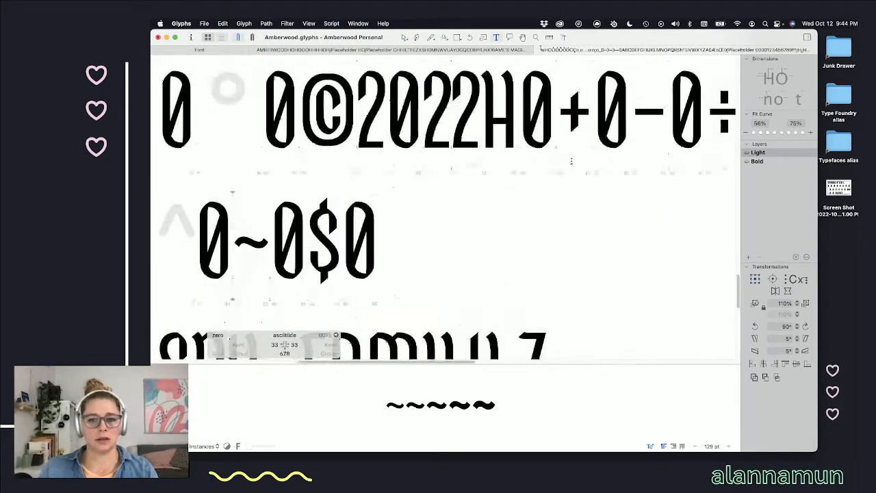
scroll(571, 161, left, 4)
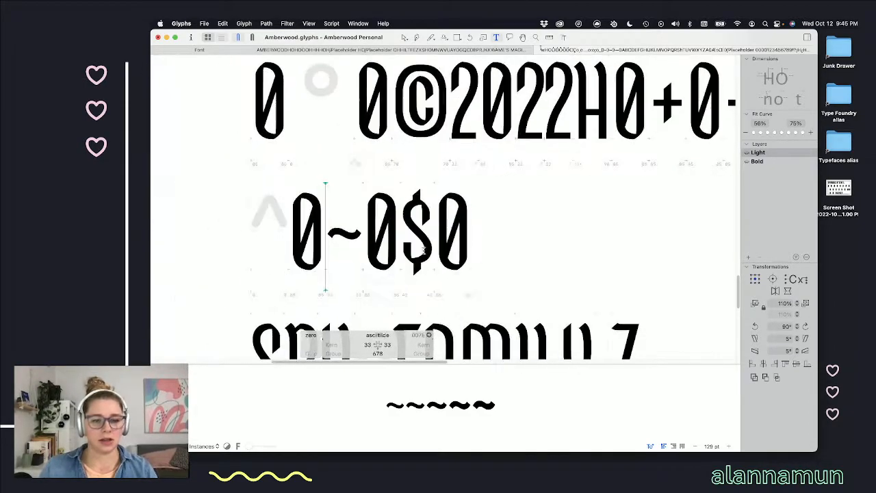
scroll(347, 251, up, 6)
key(Escape)
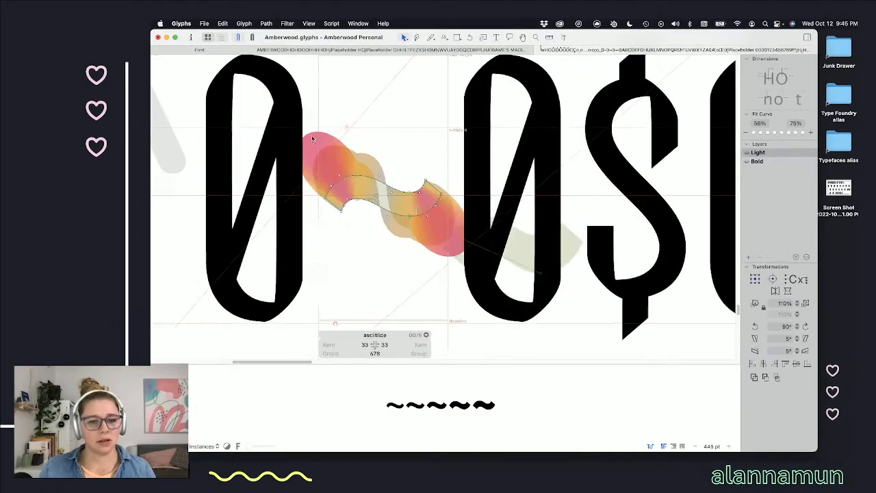
drag(385, 275, 377, 274)
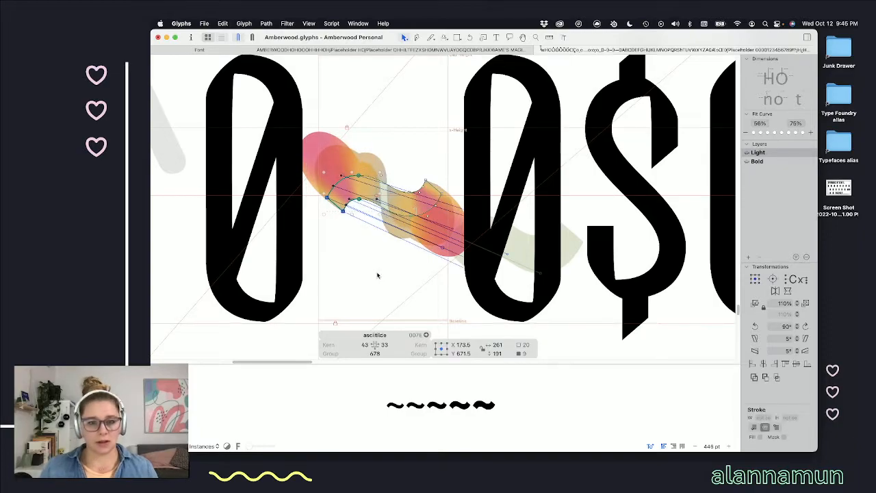
drag(446, 145, 385, 242)
click(385, 242)
- Review the tilde beside the other math symbols and place the text cursor before the empty multiply glyph
scroll(385, 242, down, 3)
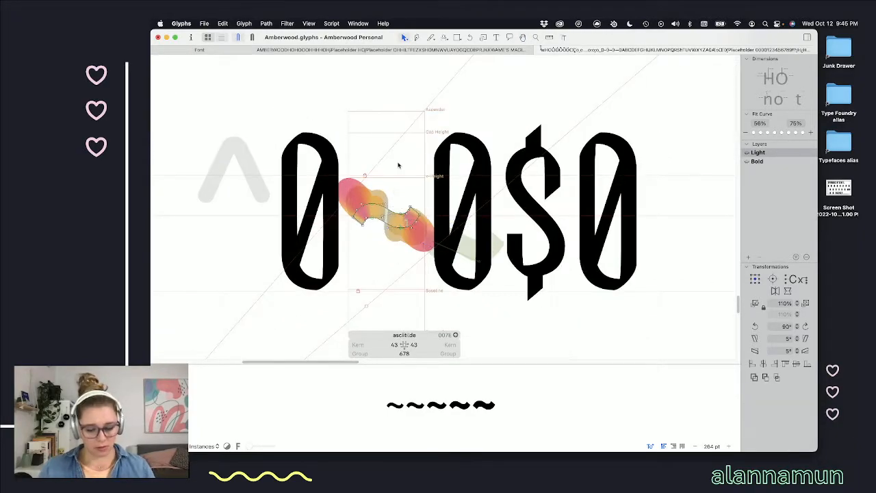
key(t)
scroll(413, 220, down, 5)
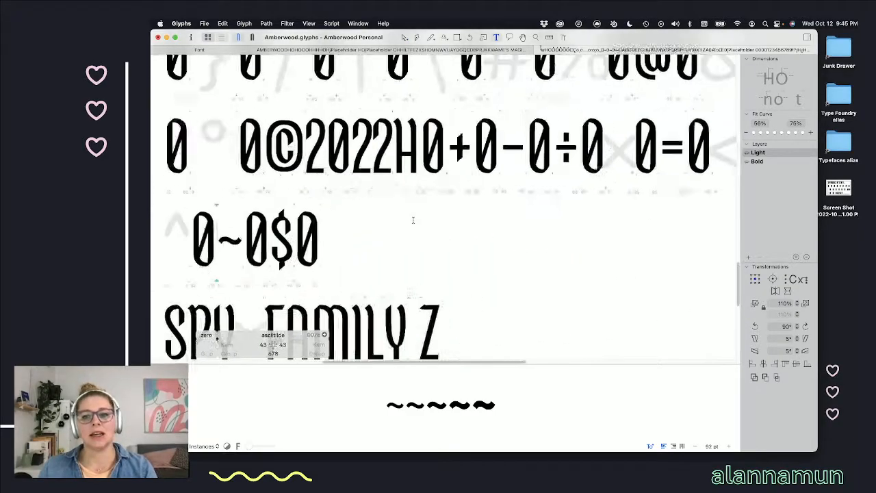
scroll(413, 220, right, 3)
click(492, 147)
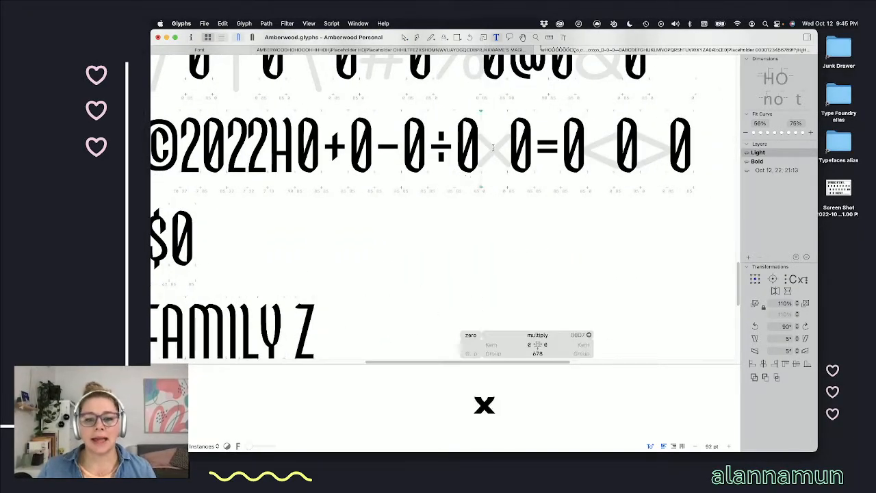
scroll(492, 147, up, 5)
scroll(624, 162, right, 4)
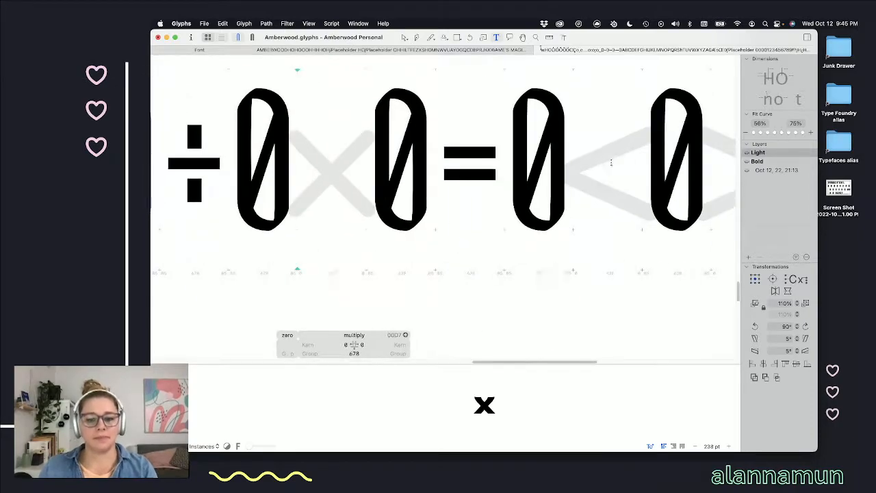
click(344, 178)
scroll(342, 179, left, 2)
click(375, 209)
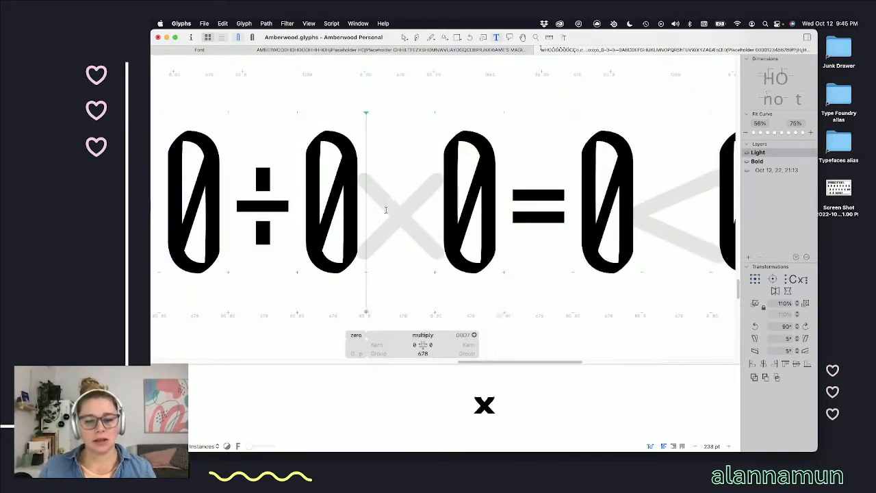
- Copy the top bar of the letter Z at the end of the sample text into the multiply glyph
scroll(385, 212, down, 3)
scroll(385, 212, down, 3)
scroll(328, 232, up, 5)
scroll(277, 261, down, 8)
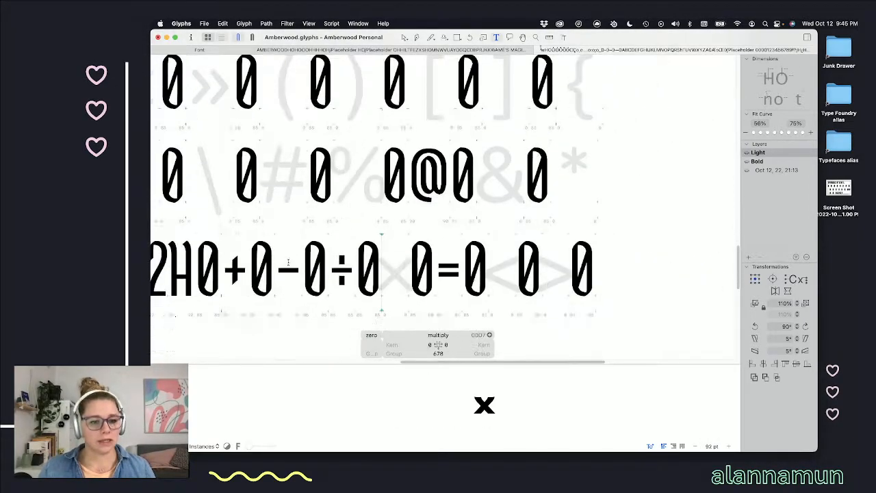
scroll(277, 261, up, 2)
scroll(298, 185, up, 6)
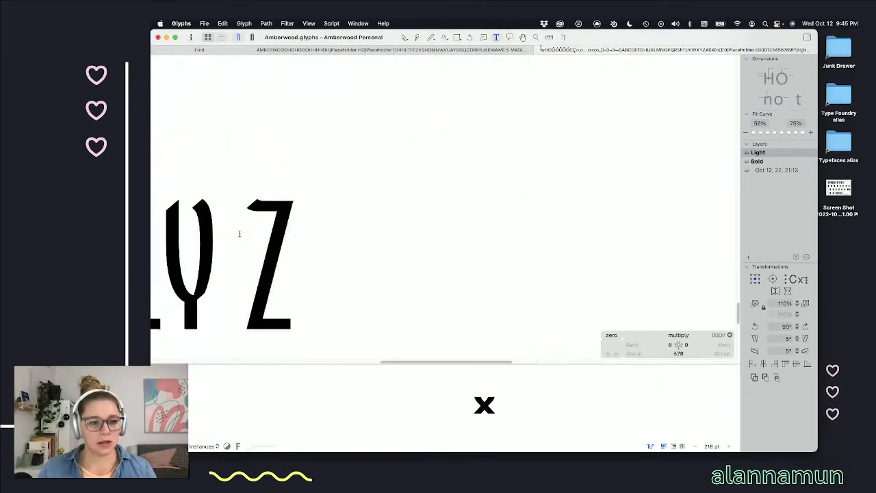
click(298, 184)
key(Escape)
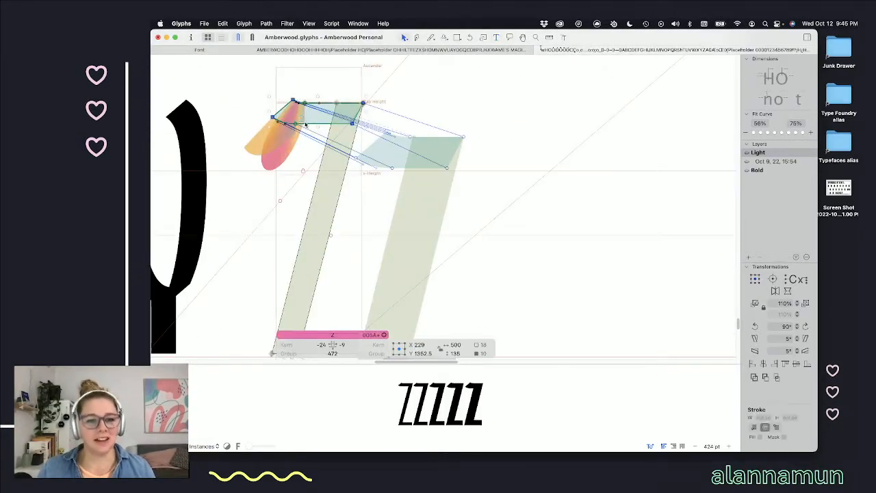
scroll(346, 135, up, 6)
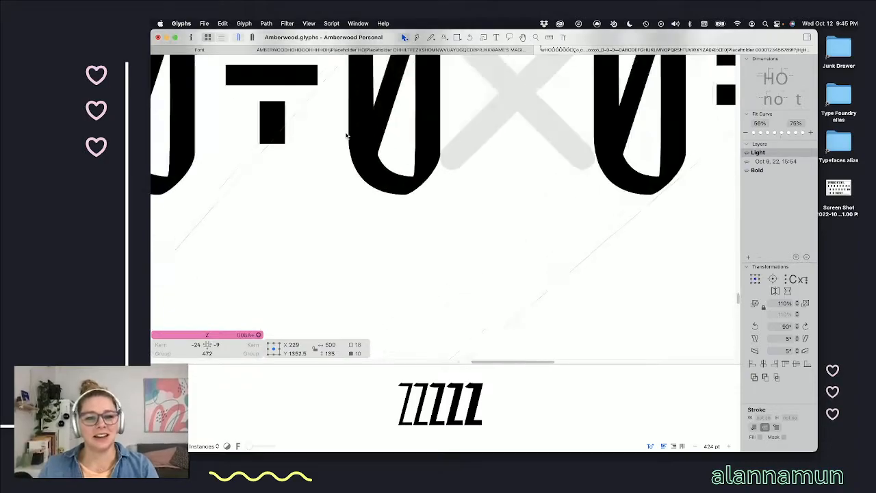
click(514, 147)
scroll(513, 146, down, 4)
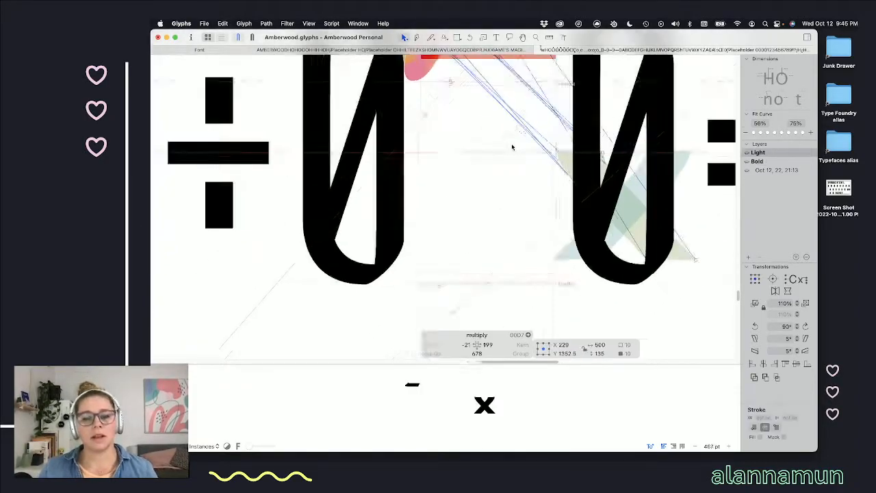
scroll(496, 175, up, 4)
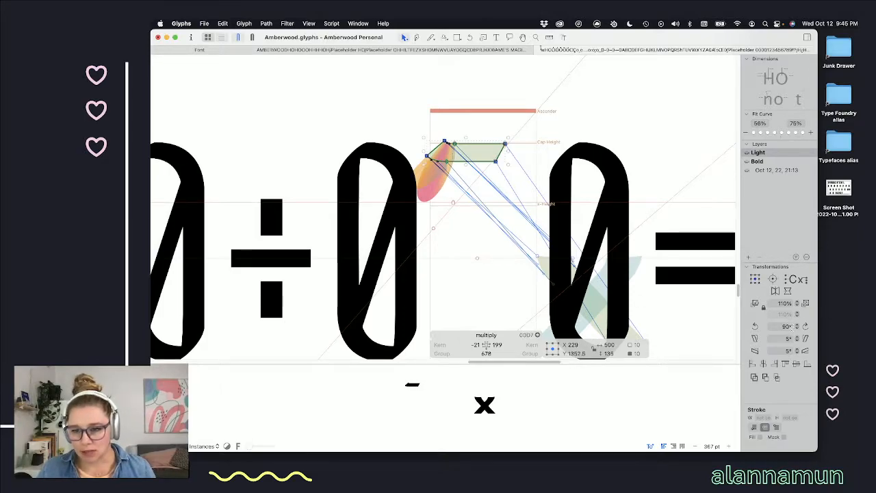
- Rotate the pasted bar 45° clockwise and move it down to about X 292, Y 666 in the multiply glyph
click(771, 327)
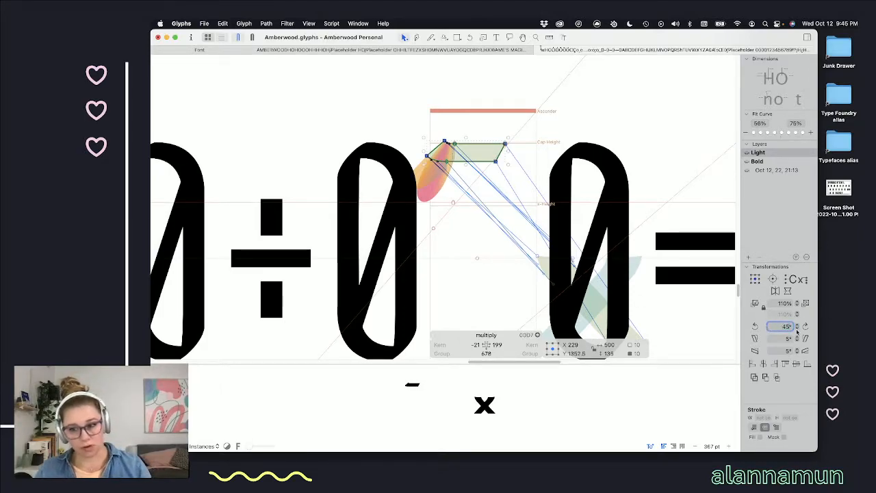
click(804, 328)
drag(496, 176, 500, 281)
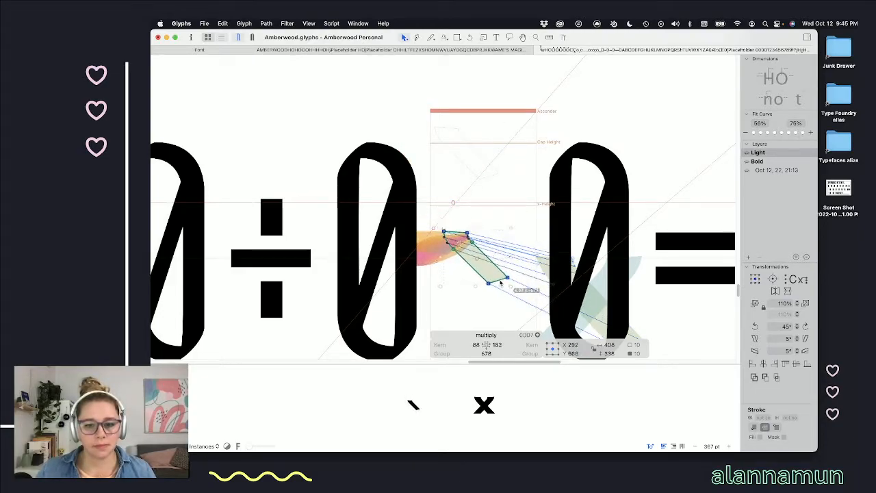
- Move the lower-right corner node of the multiply sign's rotated bar outward and down so the bar's foot is horizontal
click(501, 290)
scroll(501, 292, up, 3)
scroll(502, 292, up, 2)
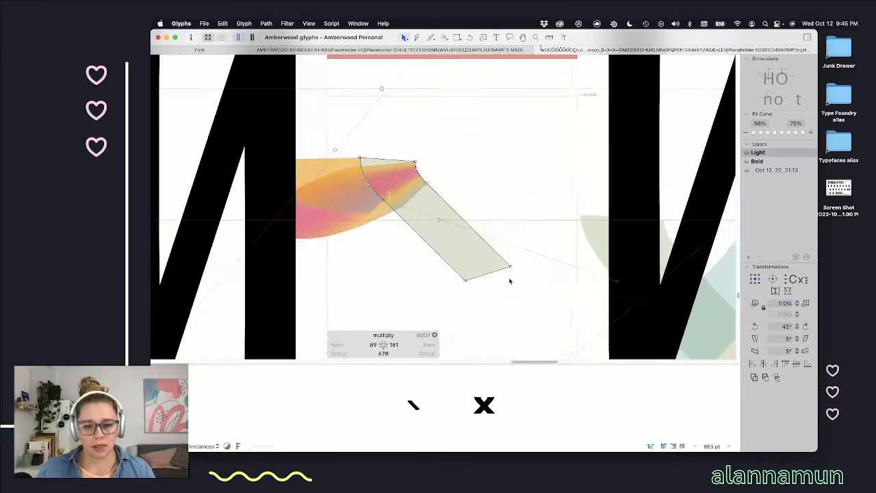
drag(510, 267, 449, 293)
click(429, 269)
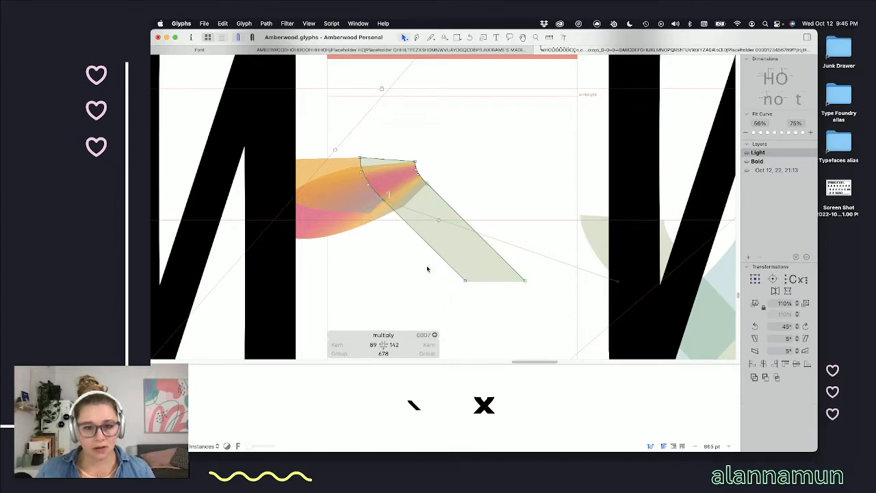
- Duplicate the diagonal bar in the multiply glyph, mirror the copy horizontally, and preview the cross beside its neighbours
scroll(415, 269, down, 2)
click(468, 253)
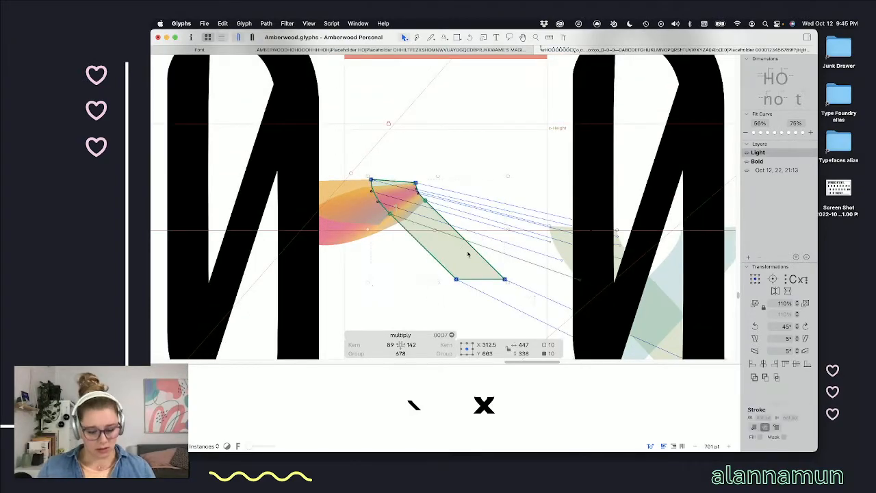
key(super+v)
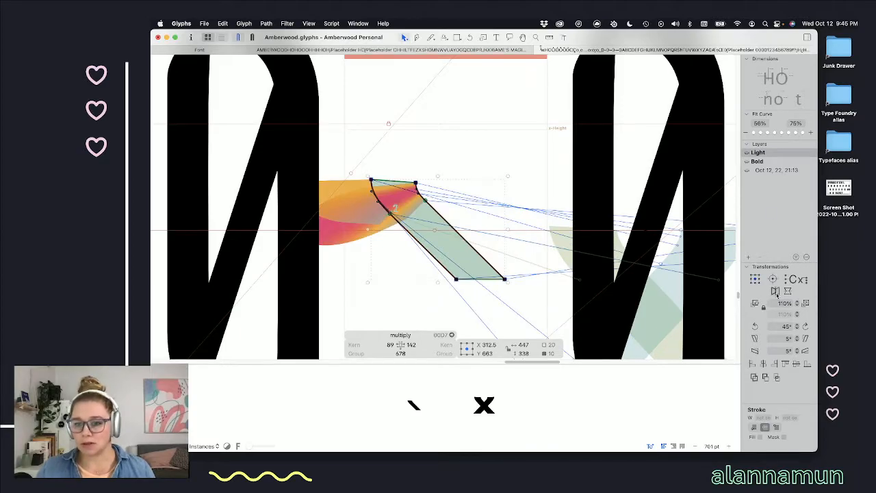
click(775, 290)
key(space)
scroll(498, 276, down, 3)
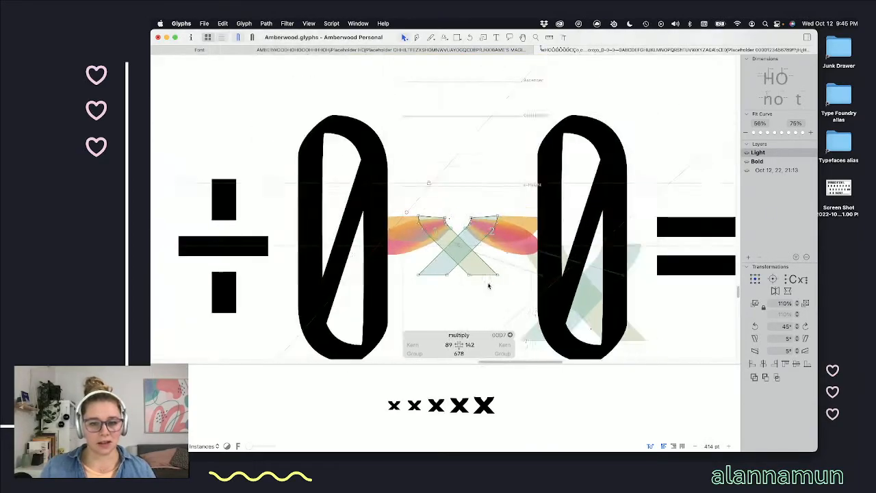
scroll(489, 287, down, 3)
scroll(509, 271, down, 3)
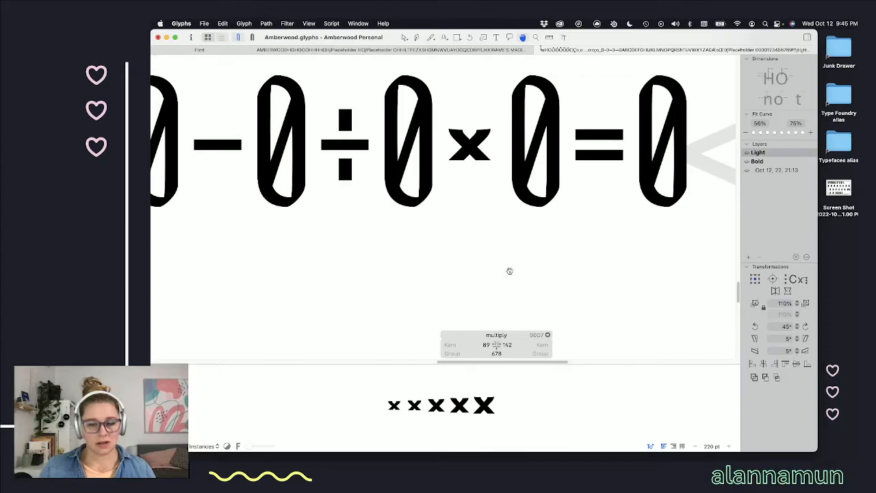
scroll(479, 171, up, 6)
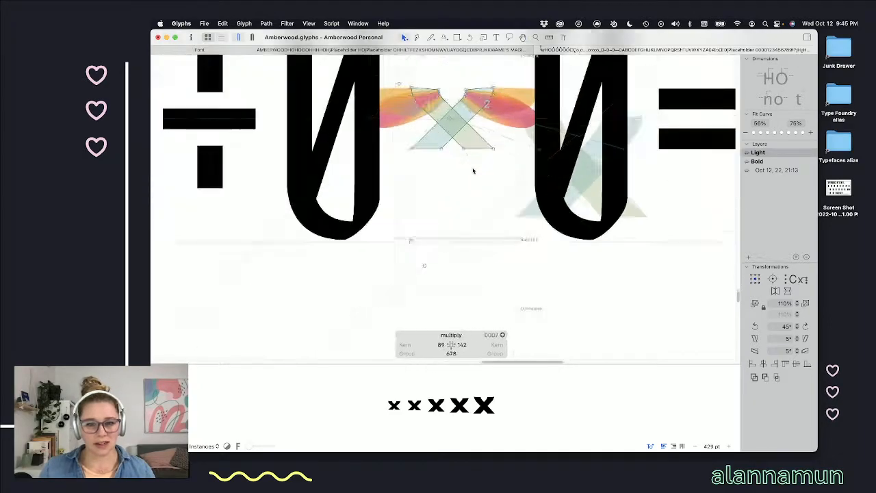
scroll(471, 167, up, 3)
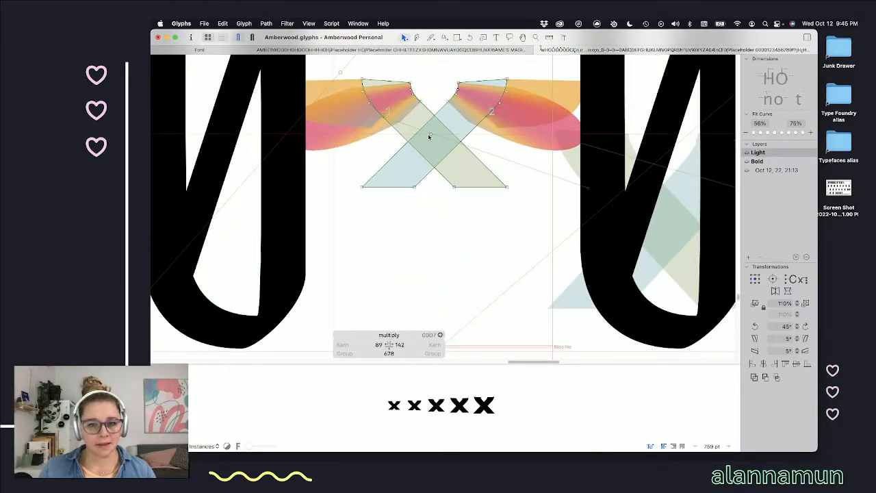
- Lower the horizontal guide and extend the first bar's foot along its diagonal to it, making the bar about 388 high
drag(431, 134, 435, 203)
drag(527, 184, 444, 204)
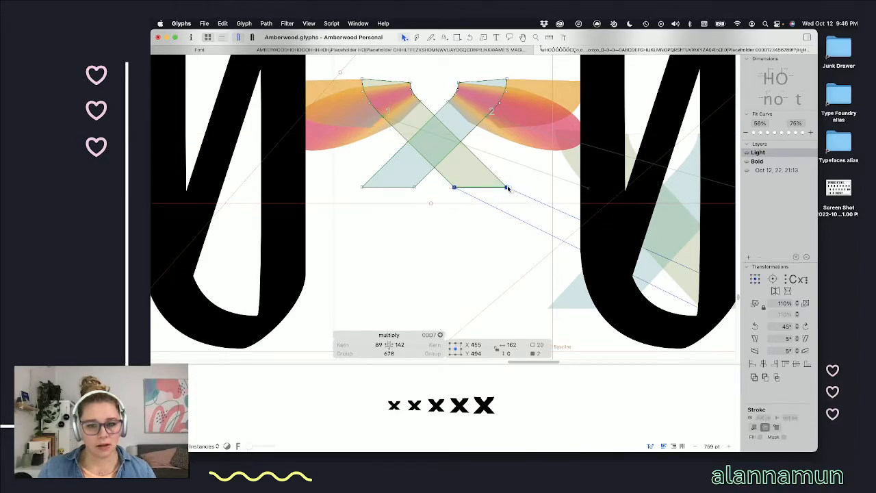
mouse_move(511, 192)
mouse_down()
mouse_move(525, 206)
mouse_move(517, 204)
mouse_up()
- Extend the mirrored bar's foot to the guide, then delete that mirrored bar
drag(426, 186, 349, 193)
drag(414, 191, 405, 205)
click(421, 199)
double_click(419, 188)
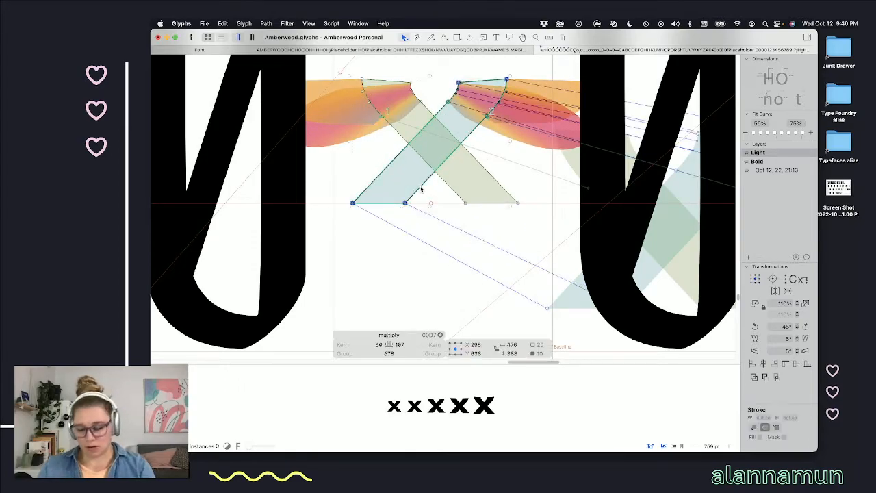
key(Delete)
- Duplicate the extended bar, mirror the copy horizontally to form the cross, and preview the multiply sign
double_click(455, 191)
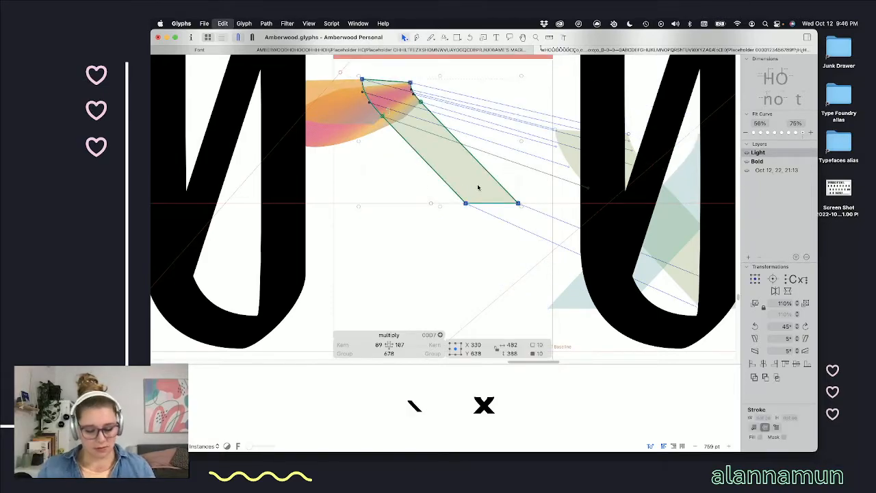
click(775, 291)
click(479, 132)
key(space)
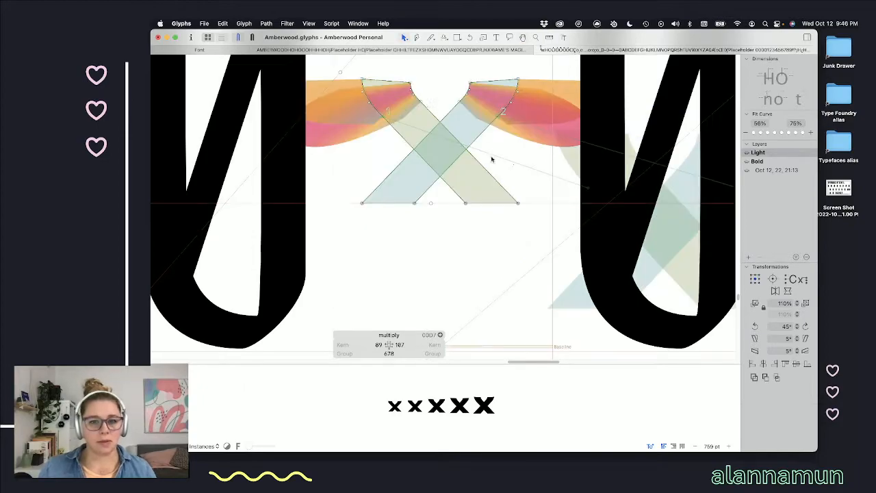
scroll(485, 162, down, 5)
key(space)
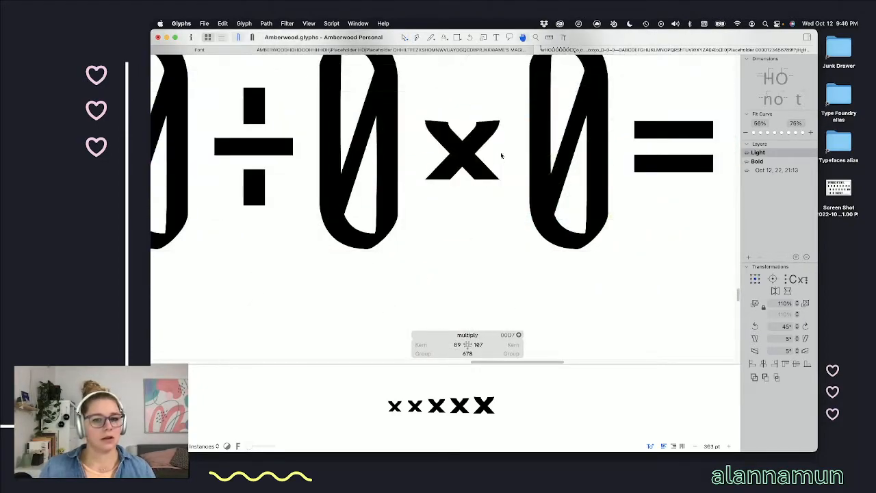
- Return the horizontal guide to the minus bar's height at about Y 663 and move both multiply bars up to Y 683
drag(458, 180, 450, 145)
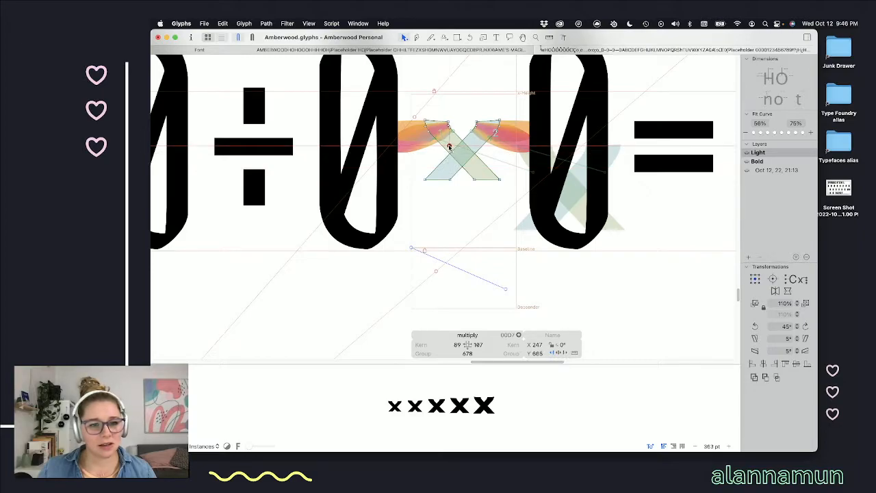
drag(448, 146, 448, 146)
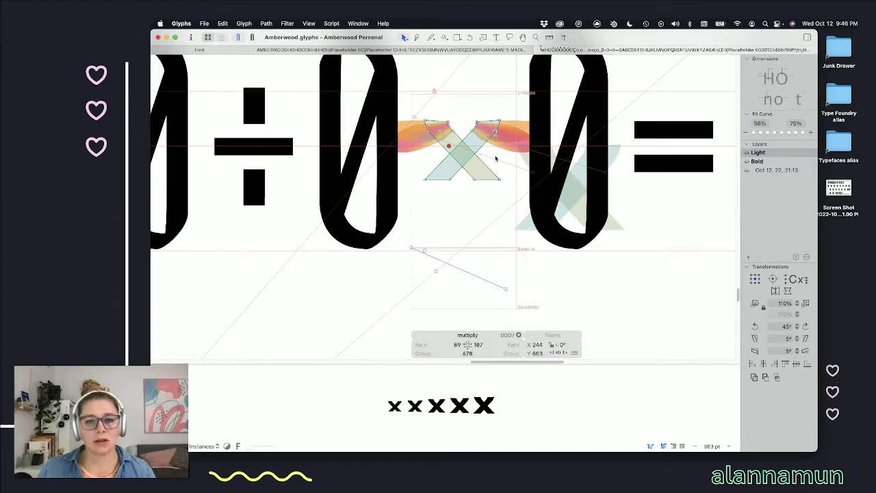
key(super+a)
key(shift+Up)
key(shift+Up)
key(shift+Up)
key(shift+Up)
key(shift+Up)
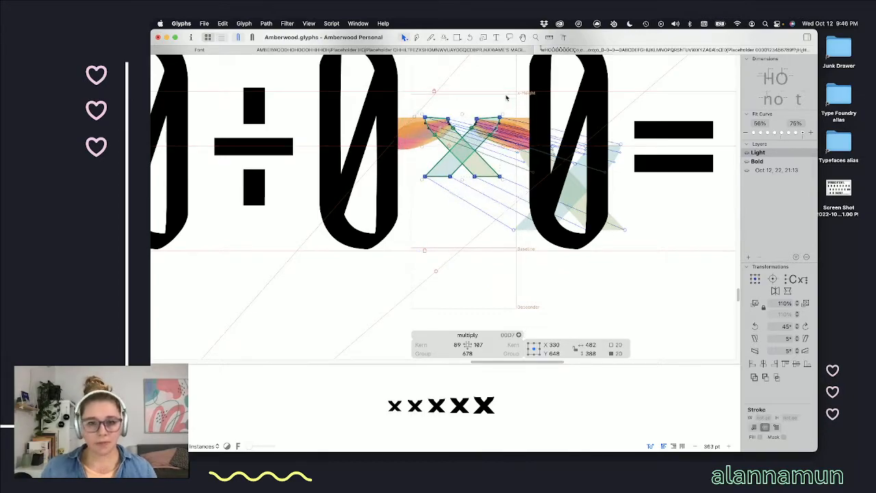
key(Down)
key(Down)
key(Down)
key(Down)
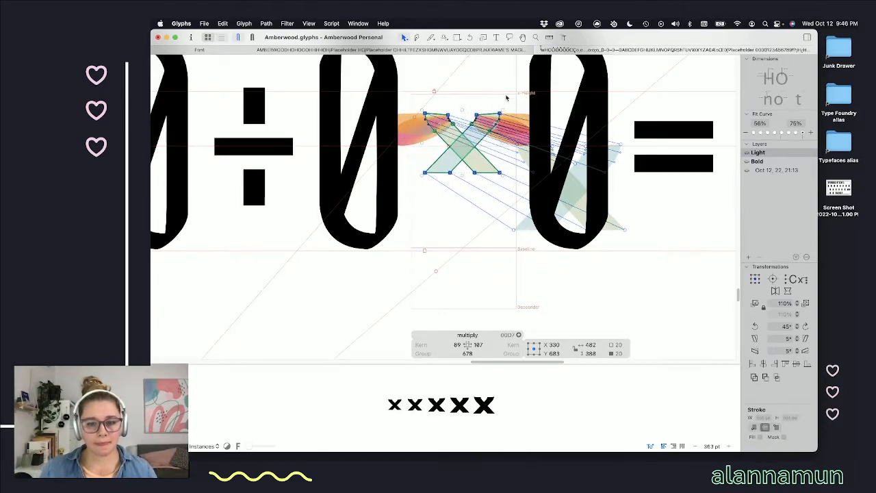
- Review the multiply sign among the math symbols and in the sample lines SPY×FAMILY and HUNTER×HUNTER
scroll(484, 198, down, 3)
click(470, 211)
key(t)
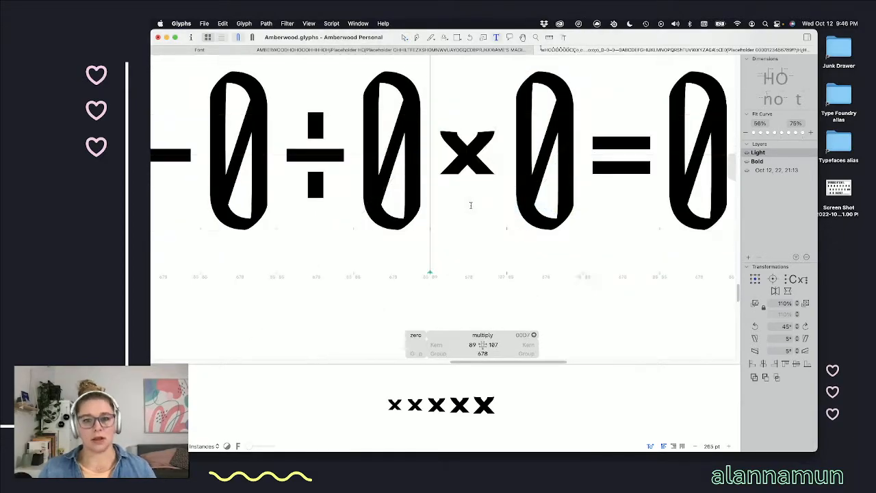
scroll(463, 208, down, 5)
scroll(463, 208, down, 10)
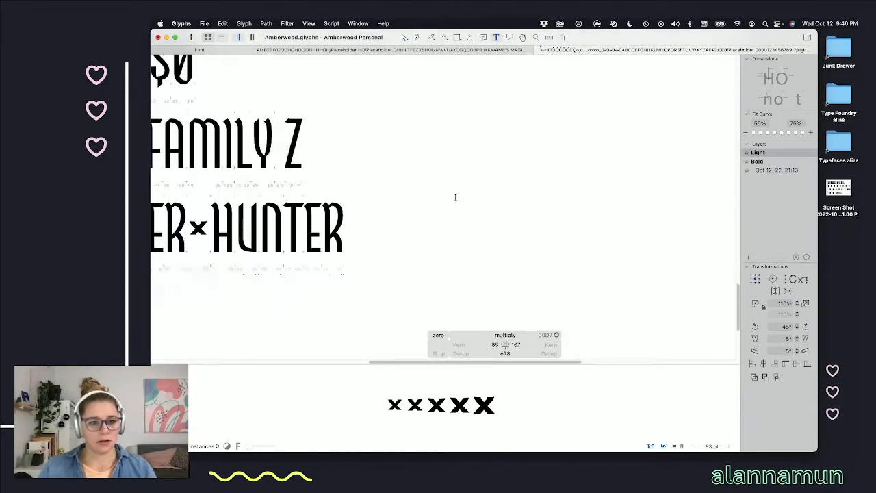
scroll(459, 202, down, 3)
scroll(435, 186, up, 3)
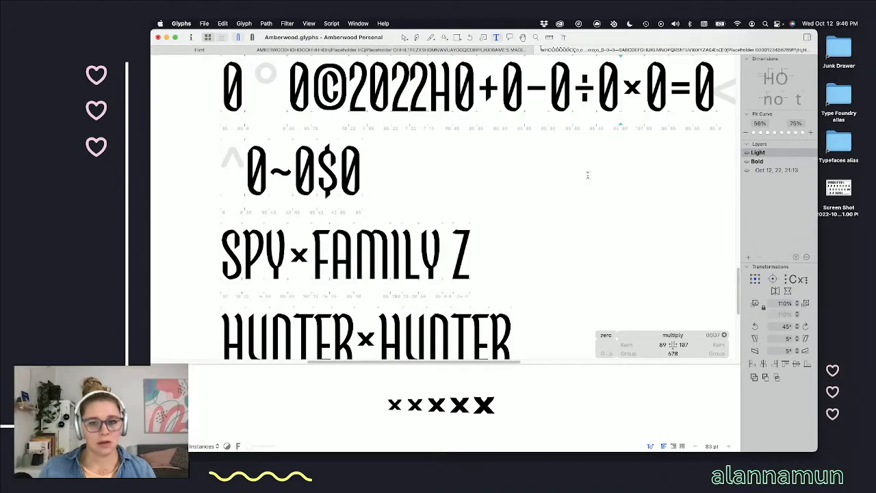
scroll(587, 175, up, 3)
scroll(669, 181, up, 3)
scroll(661, 181, right, 3)
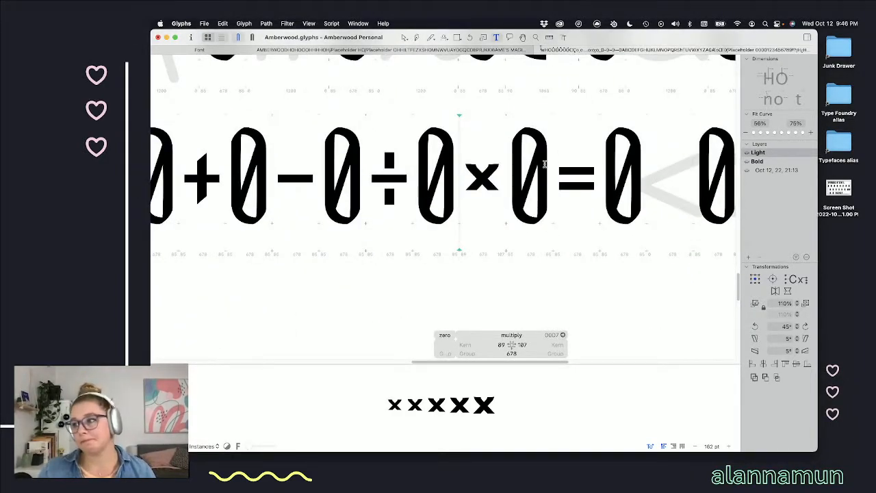
- Copy the bar from the minus glyph into the empty less glyph
click(649, 202)
scroll(649, 201, down, 3)
click(671, 203)
scroll(670, 203, right, 5)
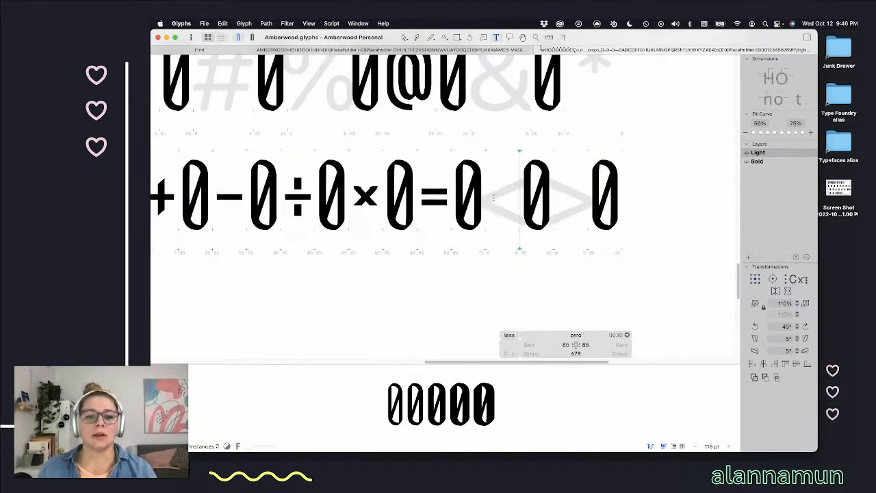
double_click(441, 196)
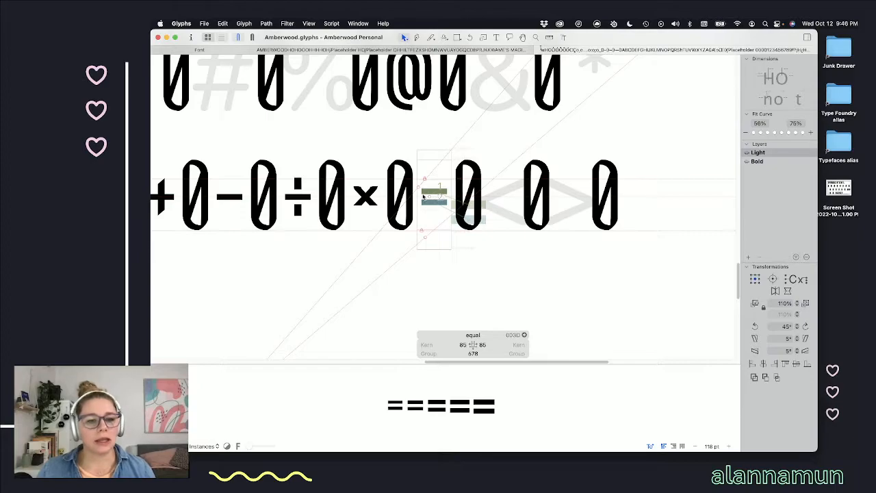
double_click(219, 199)
double_click(238, 197)
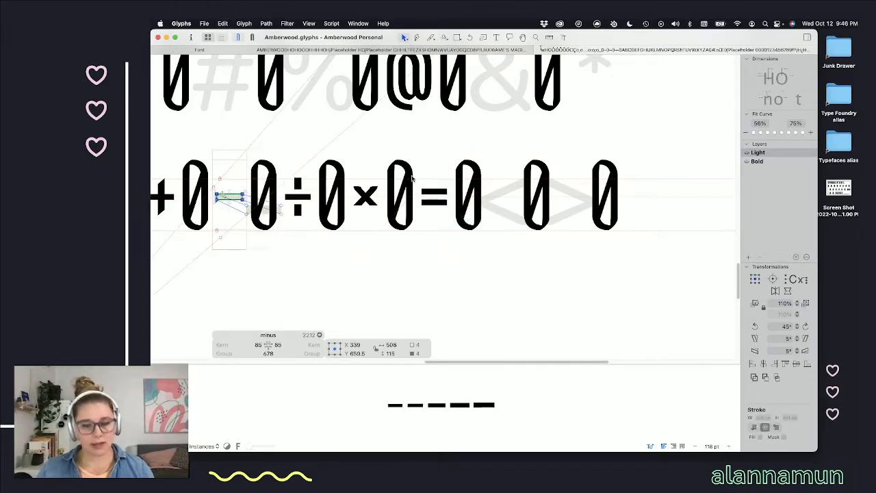
double_click(490, 212)
key(cmd+v)
scroll(501, 255, up, 4)
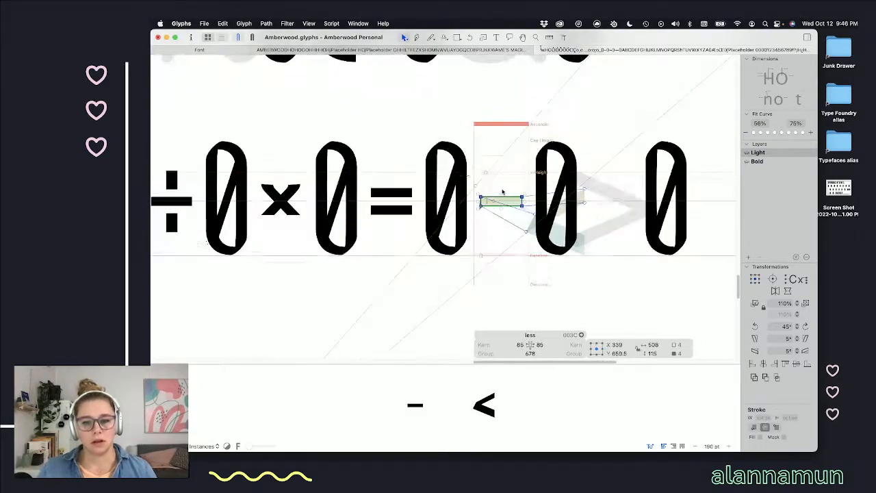
- Slant the less glyph's bar by raising its two right-end nodes to Y 889.5
drag(537, 193, 498, 255)
key(shift+Up)
key(shift+Up)
key(Up)
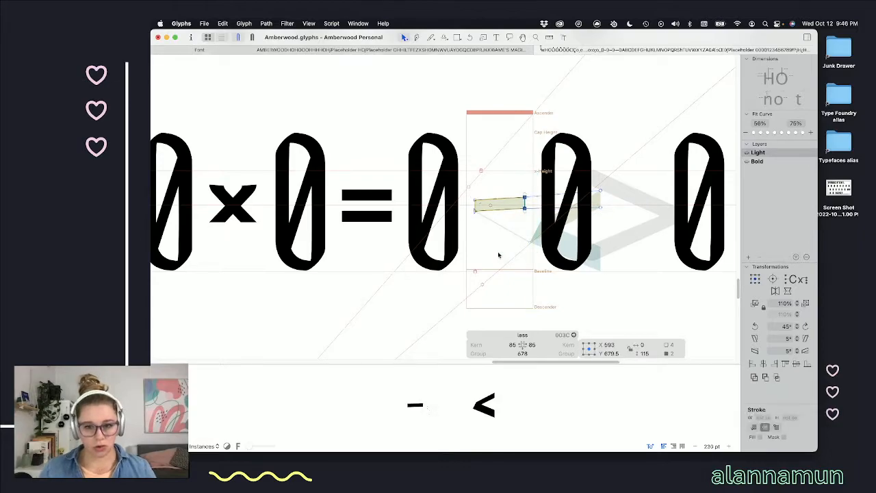
key(super+shift+Up)
click(498, 256)
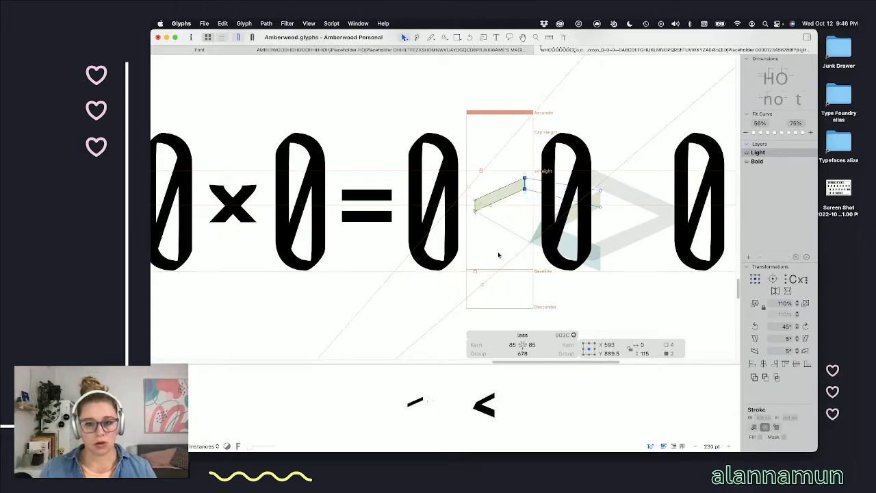
scroll(498, 254, up, 5)
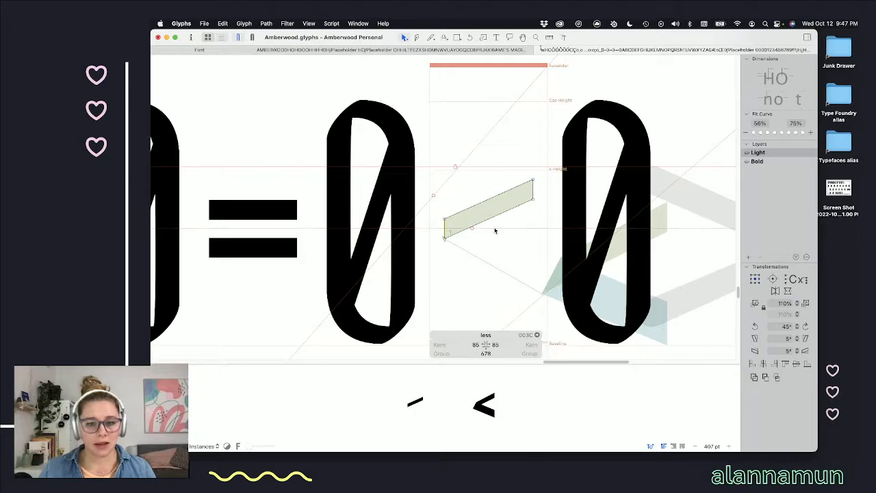
- Duplicate the slanted bar, flip the copy vertically, and move it down to Y 554.5 to form the lower arm
key(super+a)
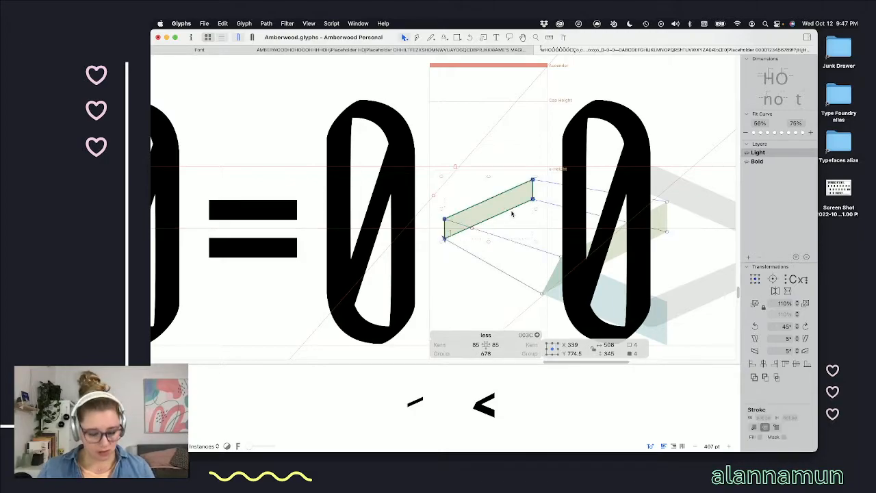
key(super+v)
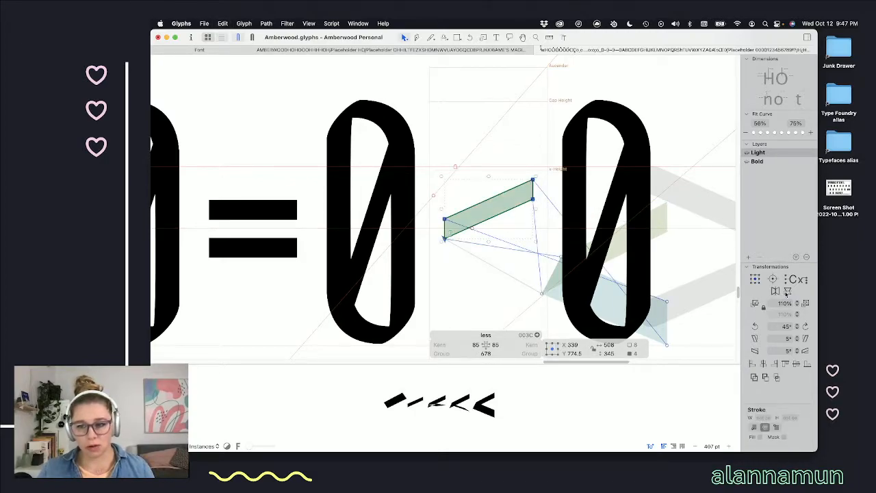
click(787, 291)
key(shift+Down)
key(shift+Down)
key(shift+Down)
key(shift+Down)
key(shift+Down)
key(shift+Down)
key(shift+Down)
key(shift+Down)
key(shift+Down)
key(shift+Down)
key(shift+Down)
key(shift+Down)
key(shift+Down)
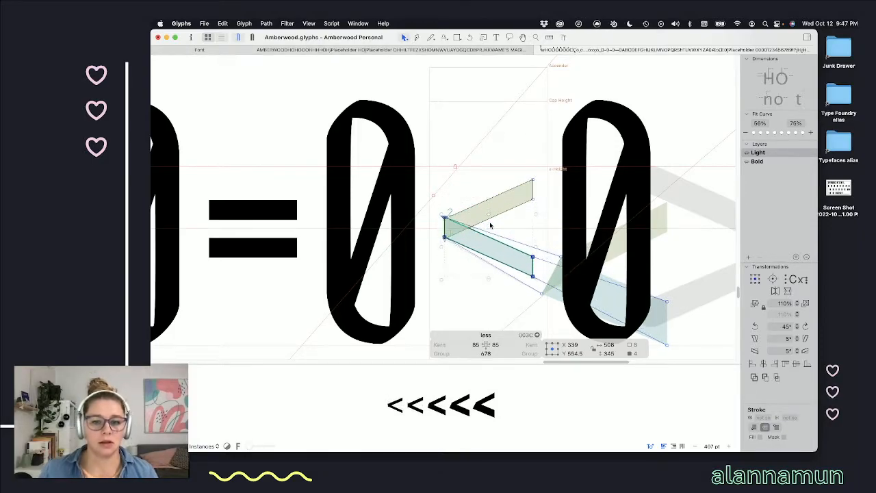
- Shape the less sign's apex by moving the arms' upper-left corner nodes to about X 141, Y 743 and lower-left ones to X 49, Y 585
key(space)
scroll(444, 192, up, 10)
drag(423, 254, 483, 308)
scroll(482, 305, down, 4)
drag(441, 185, 476, 171)
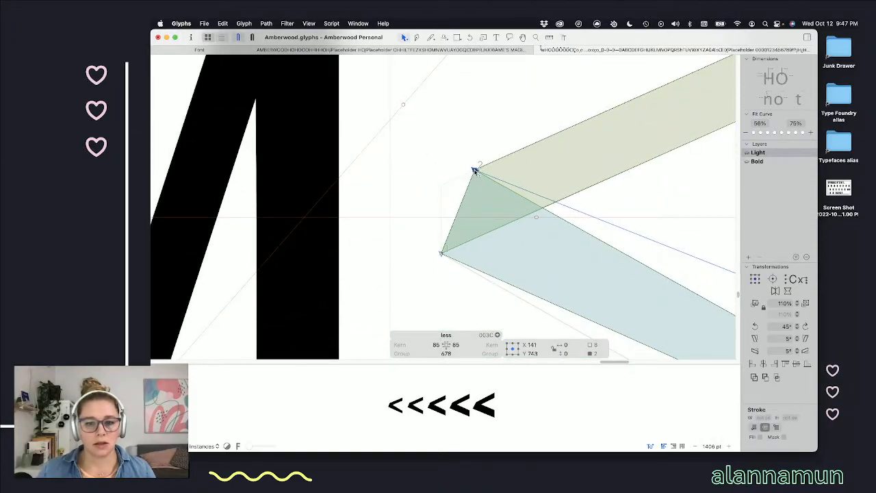
drag(442, 254, 418, 263)
scroll(537, 260, down, 5)
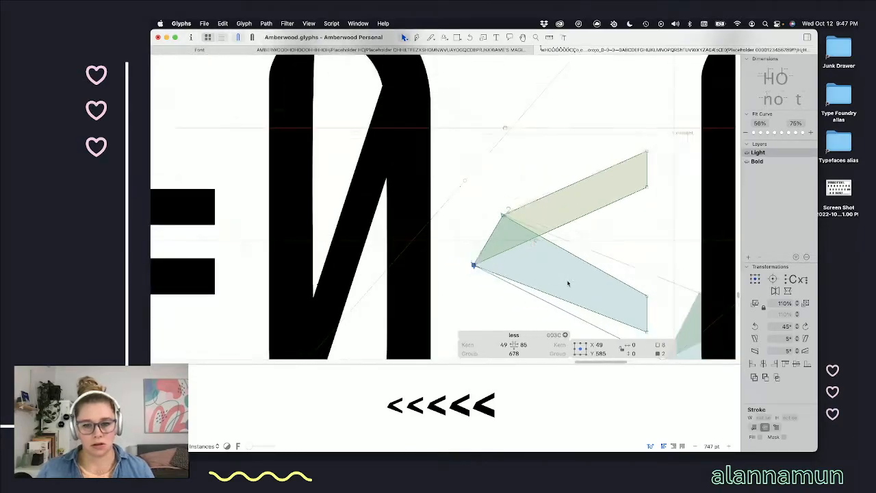
- Widen the lower arm's right end, raising its upper node and lowering its bottom node to about X 593, Y 343
click(624, 250)
scroll(624, 250, right, 3)
scroll(624, 251, down, 1)
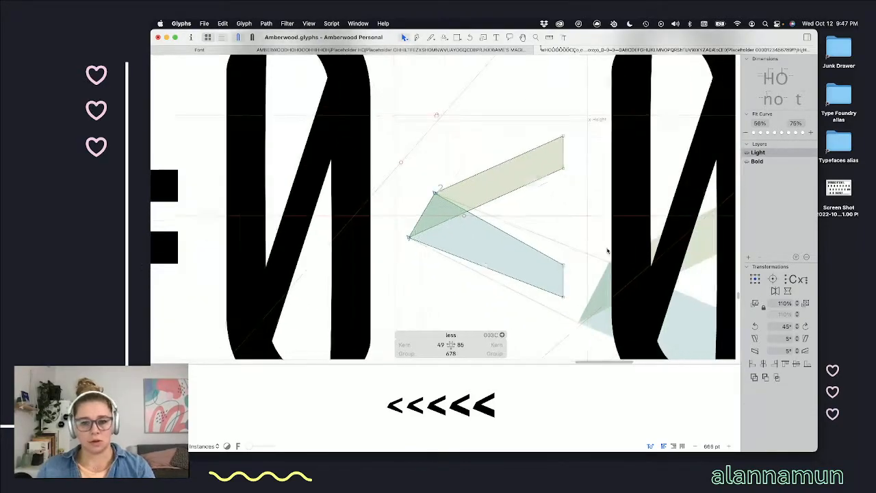
click(562, 258)
drag(561, 259, 561, 252)
drag(561, 302, 560, 307)
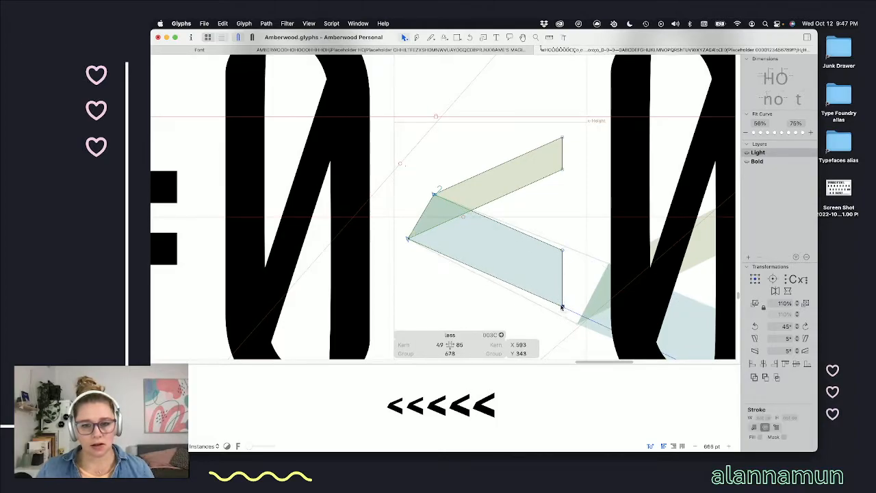
- Move the less sign's lower-left apex nodes to X 73 and raise the lower arm's bottom-right node to Y 372
click(586, 267)
key(space)
scroll(579, 261, down, 8)
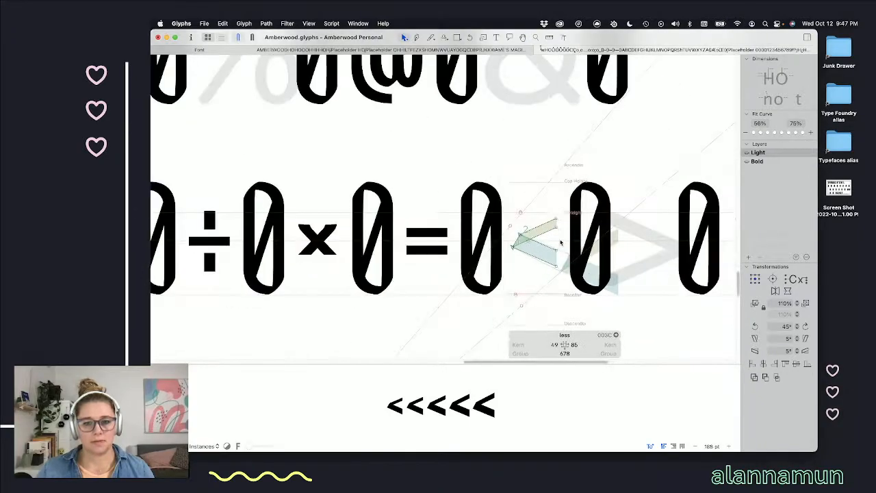
key(space)
scroll(559, 239, up, 8)
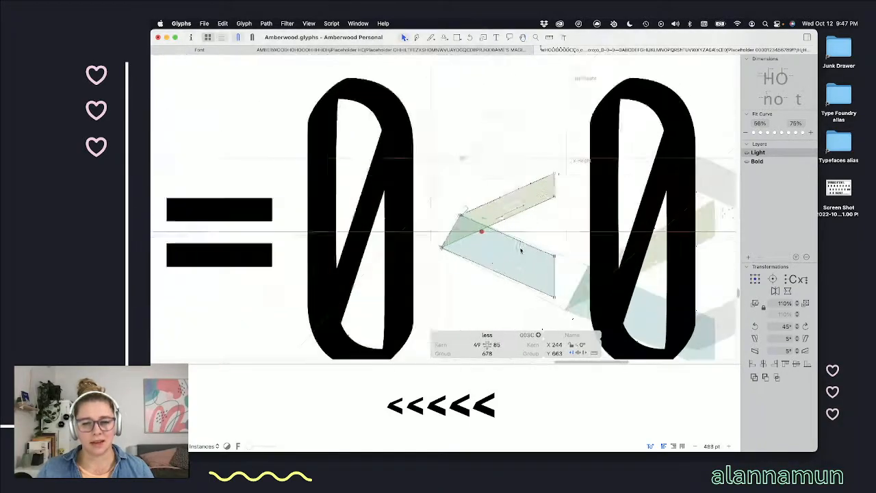
click(388, 201)
scroll(388, 200, up, 2)
drag(393, 197, 395, 195)
drag(630, 309, 627, 296)
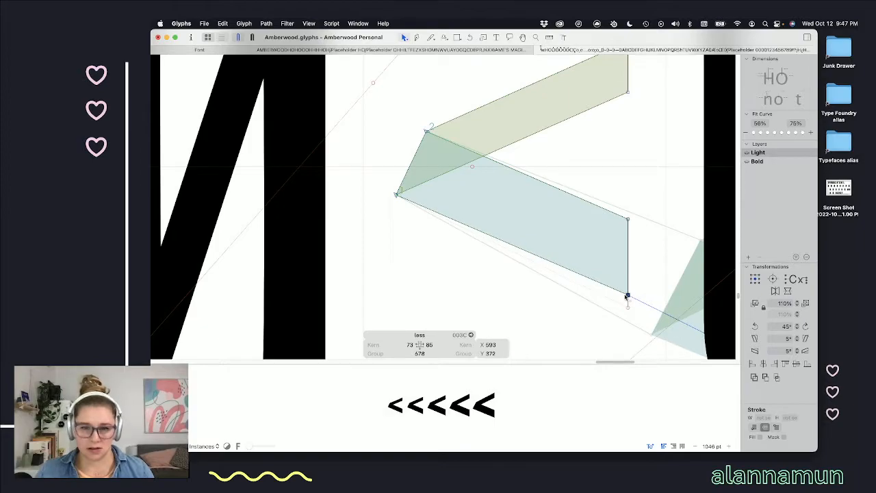
scroll(649, 288, down, 6)
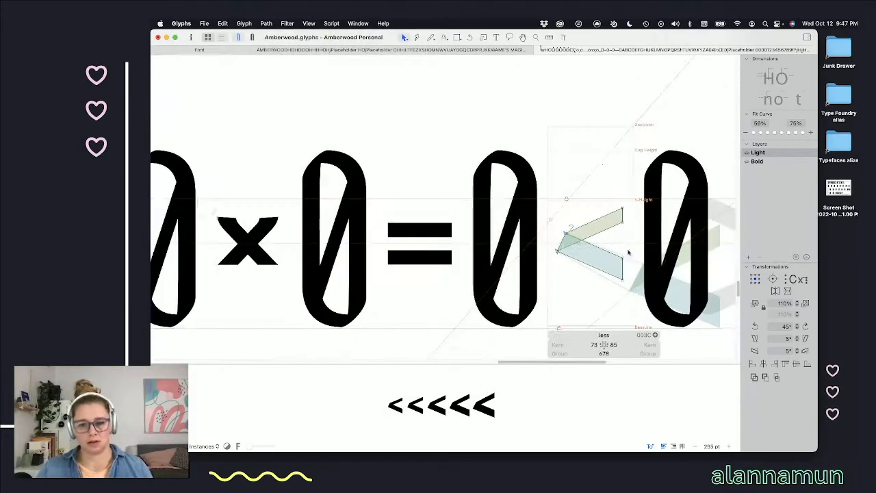
scroll(652, 244, down, 5)
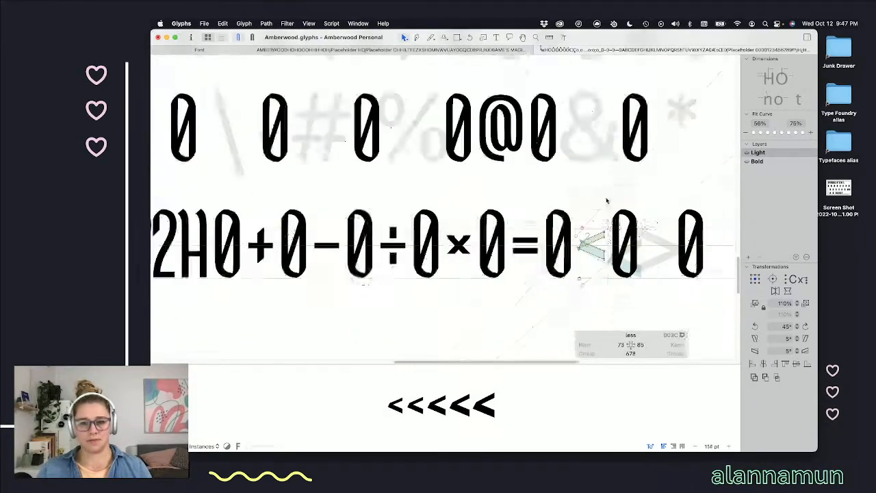
- Copy the flipped less component from the greater glyph's Bold layer into its Light layer
scroll(616, 185, right, 5)
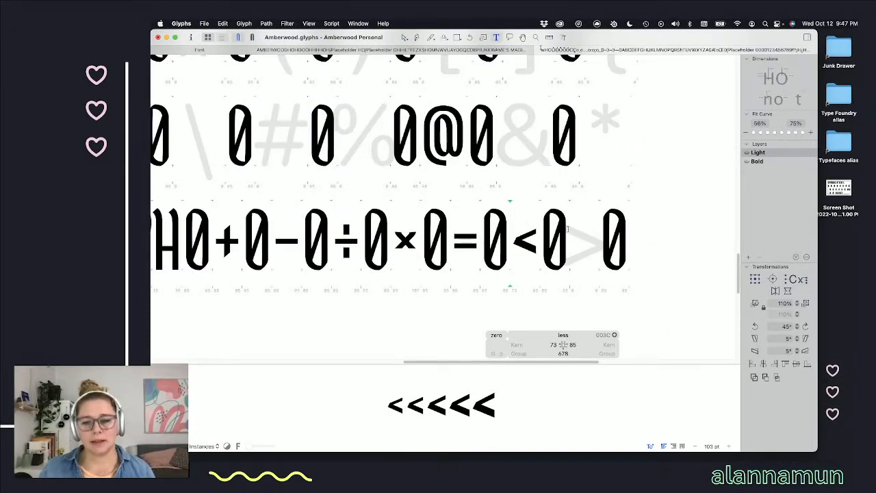
click(574, 237)
key(Escape)
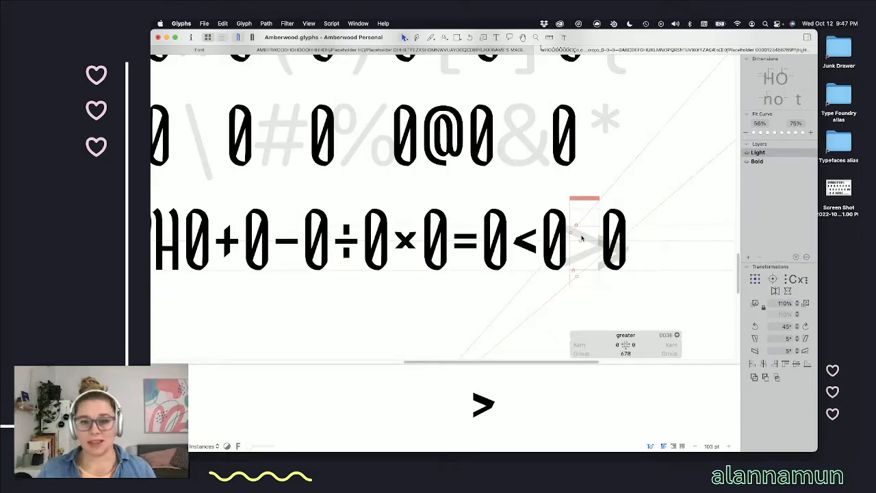
key(super+2)
click(594, 238)
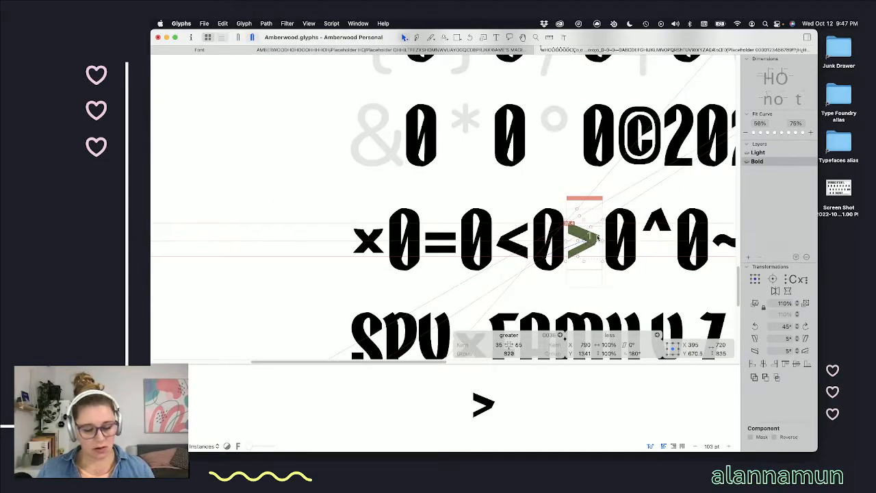
key(super+1)
click(597, 237)
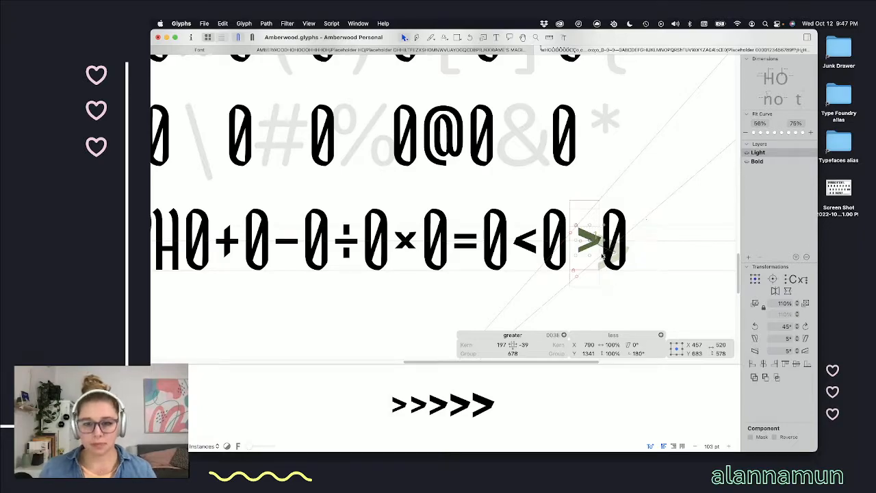
- Reposition the greater glyph's less component to X 345, Y 640 within its 678 width
scroll(602, 254, up, 10)
drag(567, 168, 539, 175)
key(space)
key(shift+Up)
key(shift+Up)
key(shift+Up)
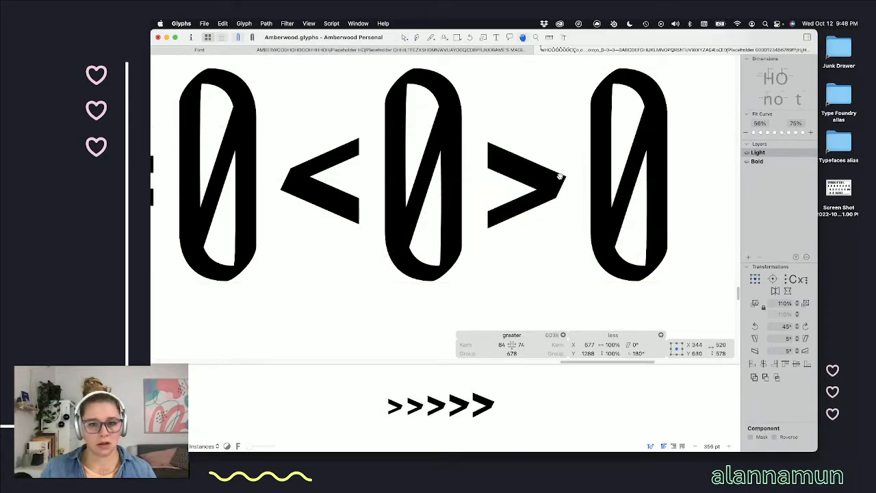
key(shift+Up)
key(space)
drag(560, 176, 561, 178)
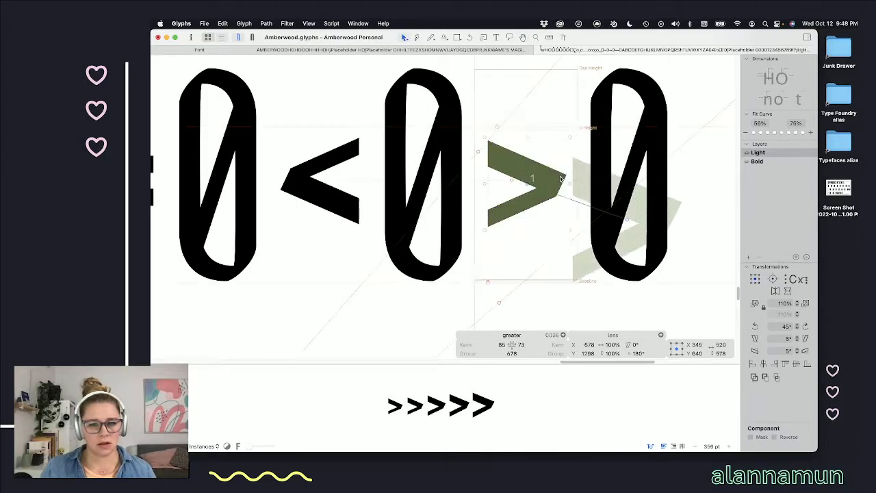
- Place a horizontal guide at the less sign's upper tip, Y 942, and raise the greater component to Y 656
click(481, 185)
key(l)
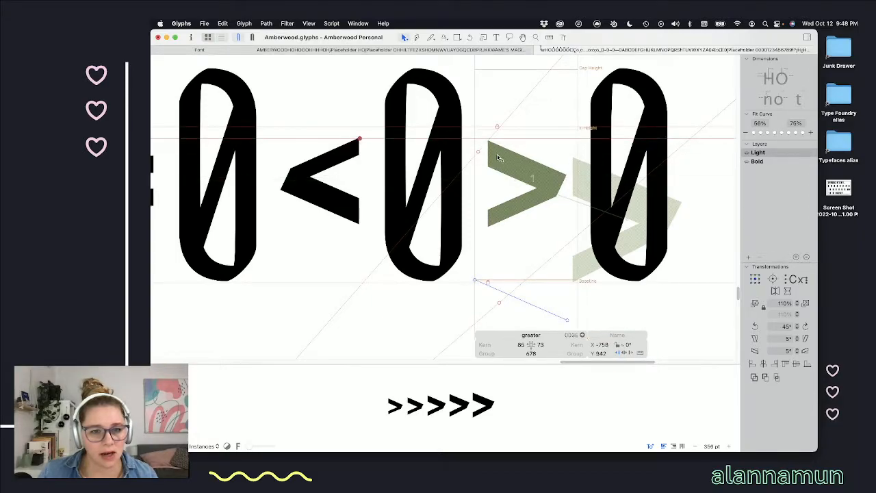
scroll(494, 155, up, 5)
double_click(255, 137)
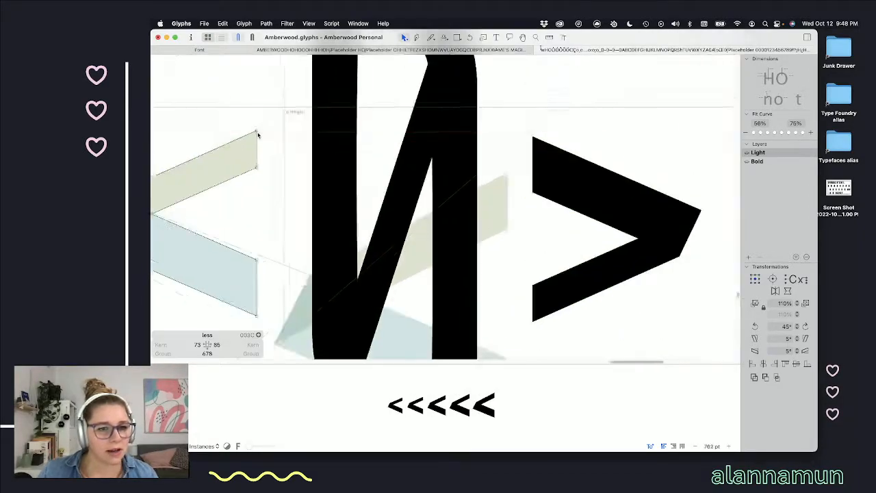
scroll(258, 135, up, 4)
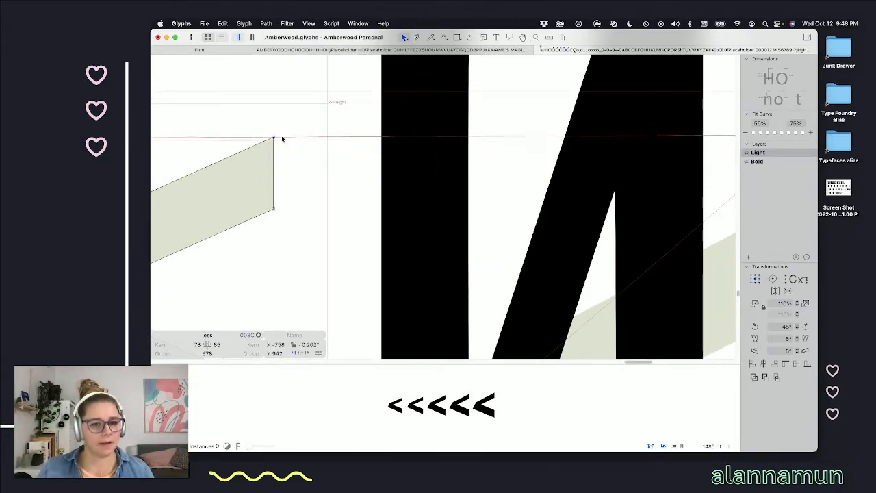
scroll(581, 230, down, 6)
double_click(668, 230)
scroll(668, 230, up, 3)
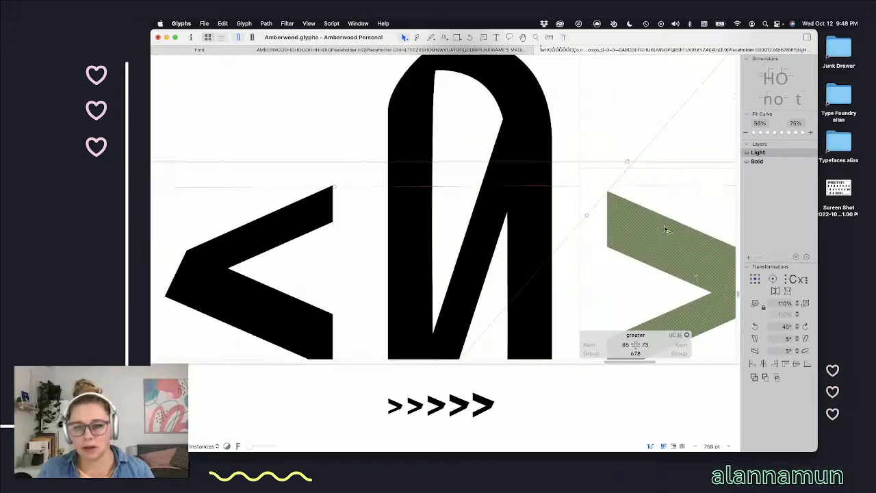
click(646, 227)
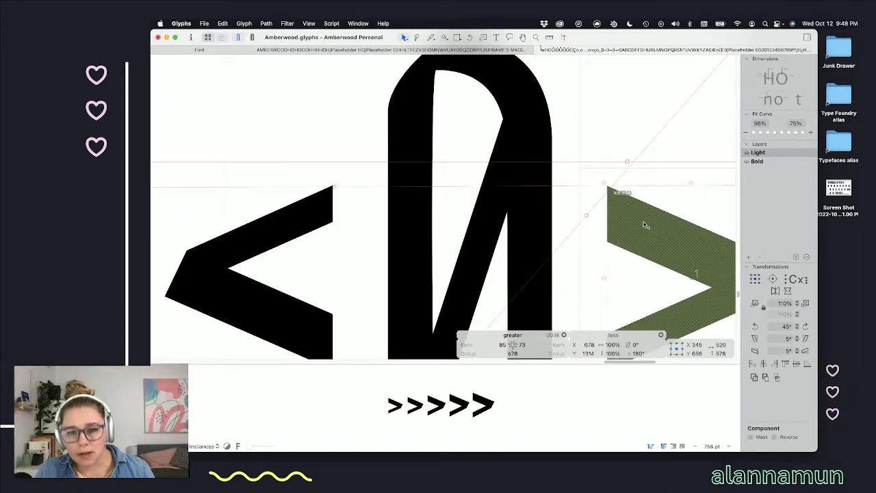
- Copy the component from the Light greater glyph into the empty Light asciicircum glyph
scroll(643, 225, down, 6)
key(t)
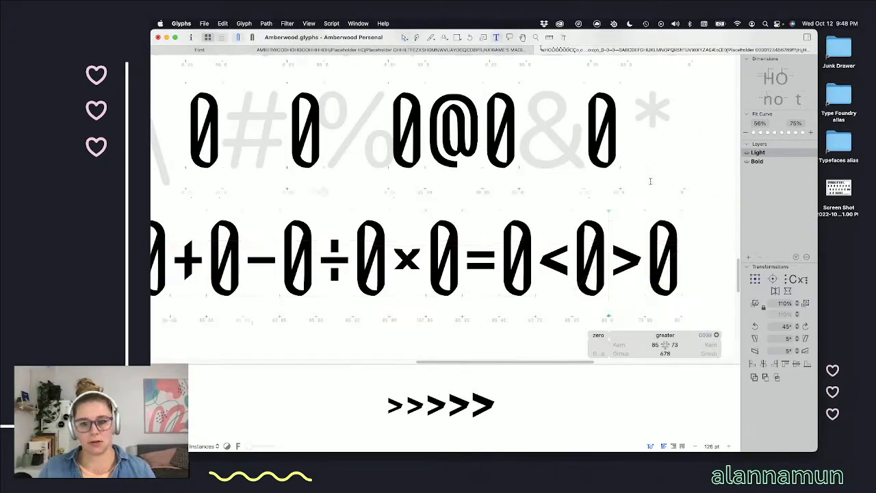
scroll(640, 261, down, 3)
scroll(534, 274, left, 3)
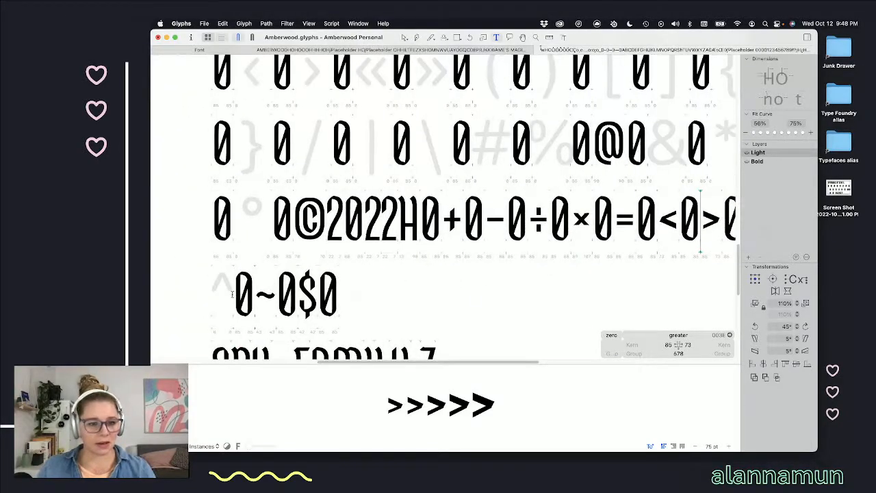
click(218, 291)
key(Escape)
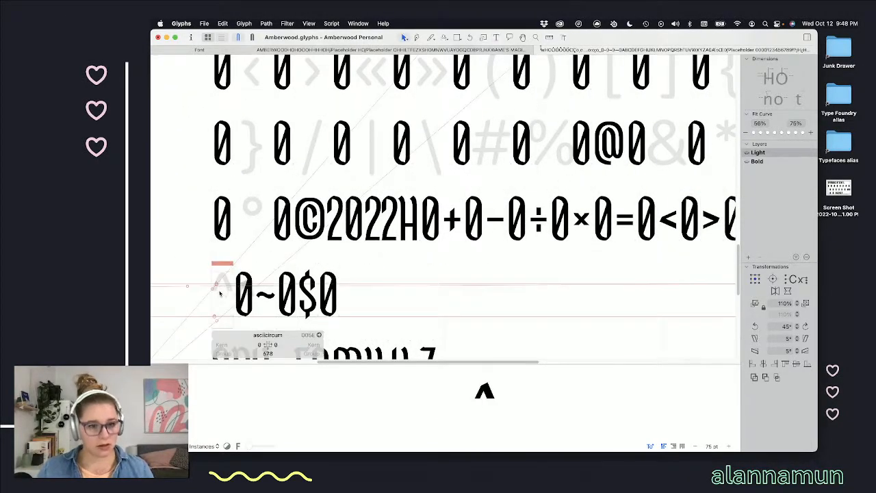
double_click(713, 221)
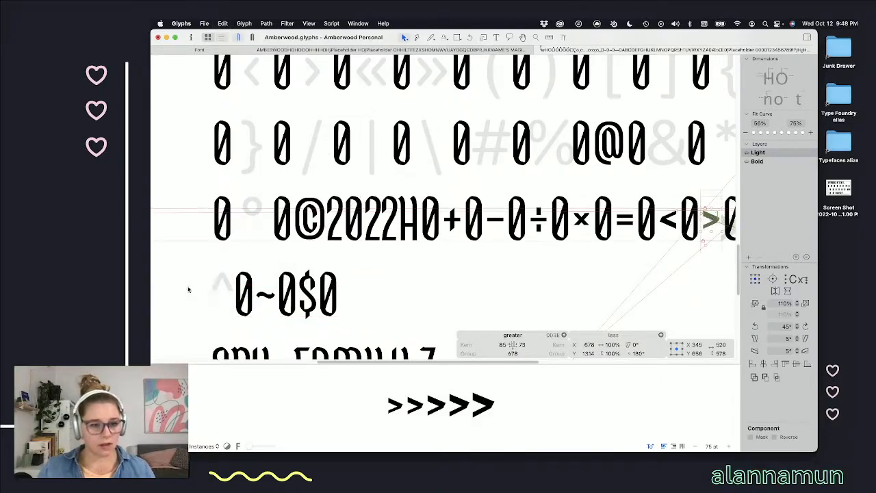
double_click(218, 290)
key(super+v)
scroll(217, 291, up, 5)
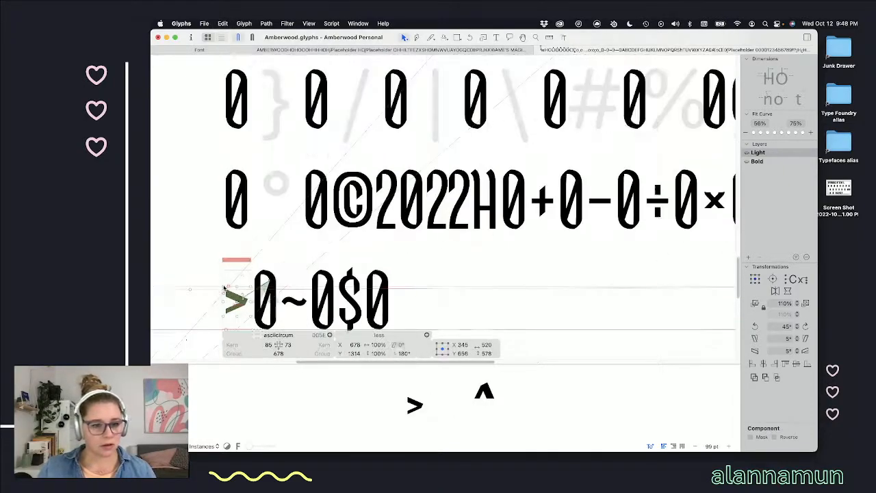
- Rotate the asciicircum component 90° counterclockwise and flip it horizontally
scroll(248, 302, up, 8)
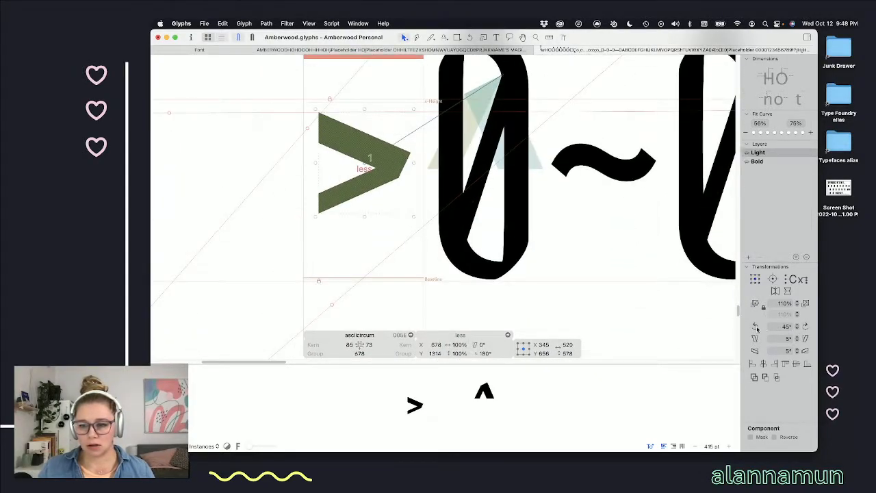
click(786, 326)
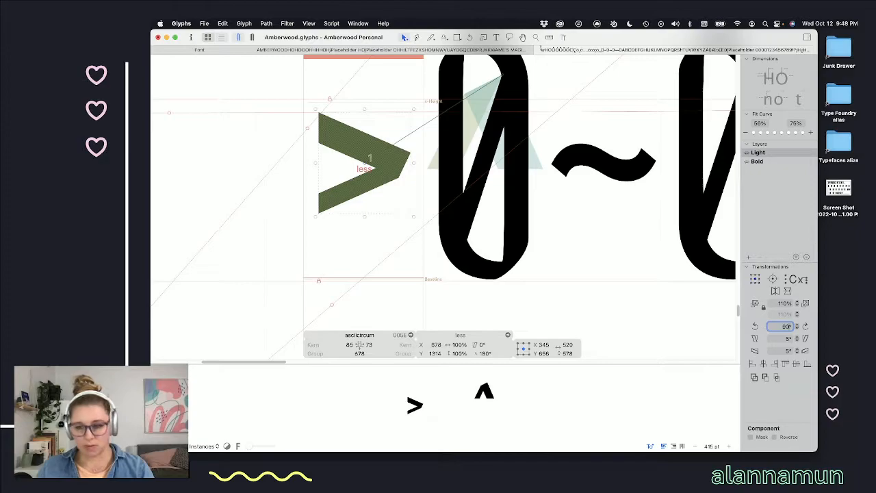
text(90)
click(755, 326)
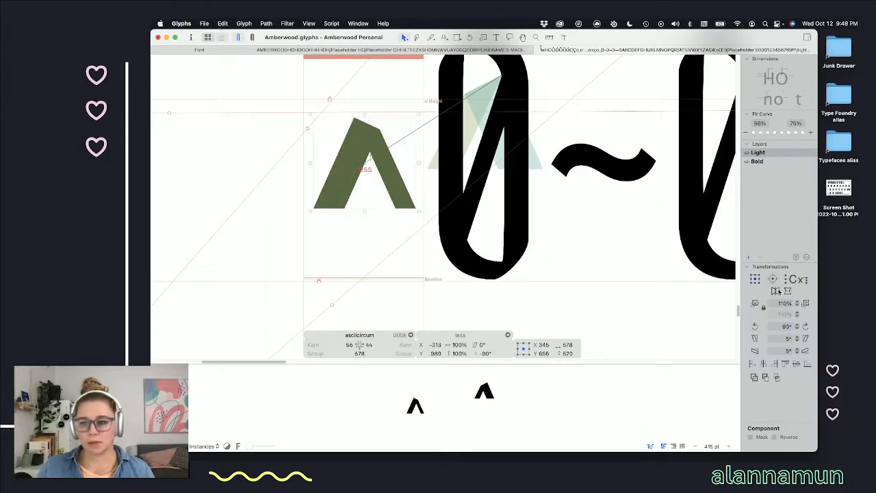
click(775, 290)
scroll(383, 217, up, 5)
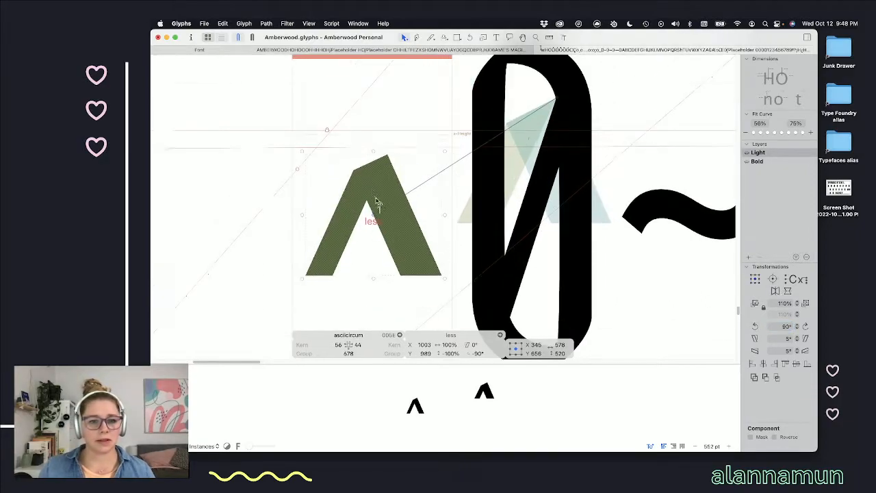
- Move the asciicircum component up to Y 1150 so its peak meets the cap height, and decompose it into outlines
scroll(383, 217, down, 3)
drag(388, 232, 376, 150)
right_click(376, 149)
click(387, 153)
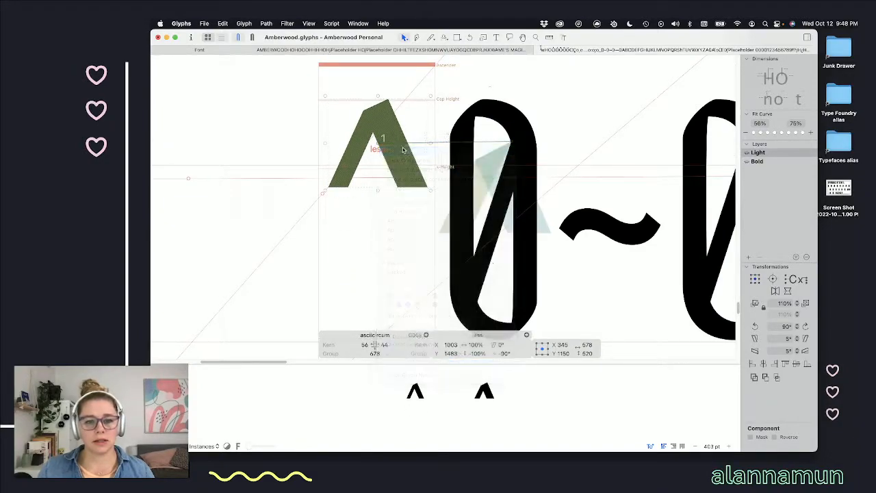
scroll(354, 164, up, 5)
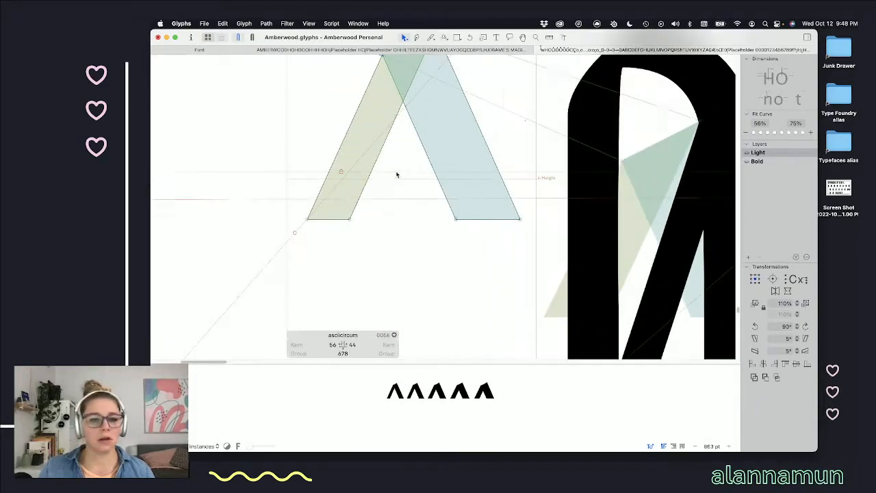
- Shorten both legs of the asciicircum by raising their four bottom nodes to Y 1020
scroll(412, 215, up, 3)
key(space)
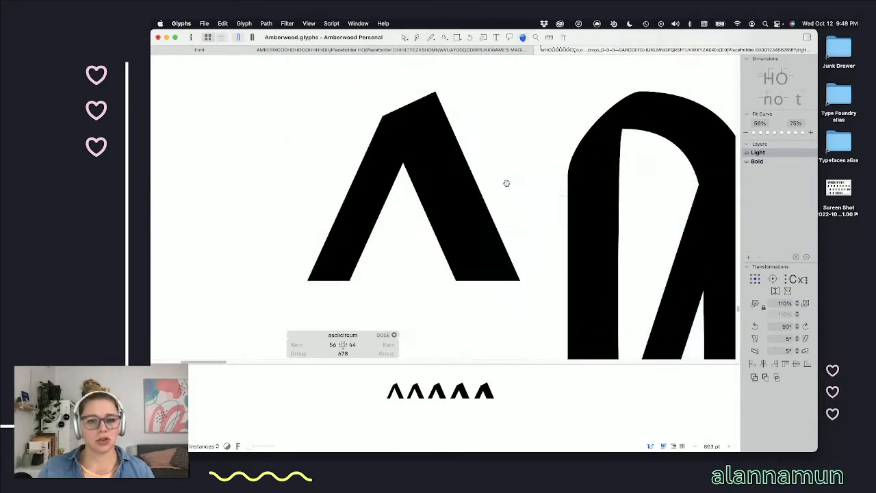
drag(545, 221, 272, 314)
key(shift+Up)
key(shift+Up)
key(shift+Up)
key(shift+Up)
key(shift+Up)
key(shift+Up)
key(shift+Up)
key(shift+Up)
key(shift+Up)
key(shift+Up)
key(shift+Up)
key(shift+Up)
key(shift+Up)
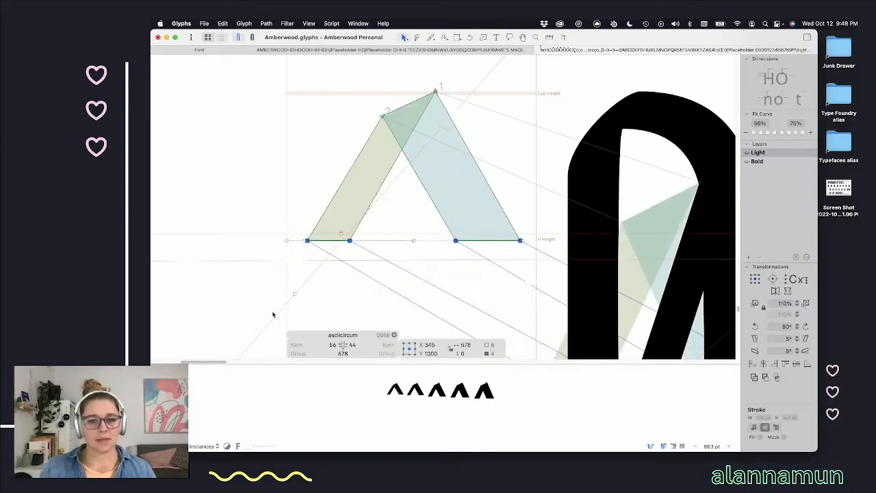
- Shift the asciicircum's two bottom nodes of the right leg inward to a right sidebearing of 104
drag(554, 202, 430, 263)
key(shift+Left)
key(shift+Left)
key(shift+Left)
key(shift+Left)
key(shift+Left)
key(shift+Left)
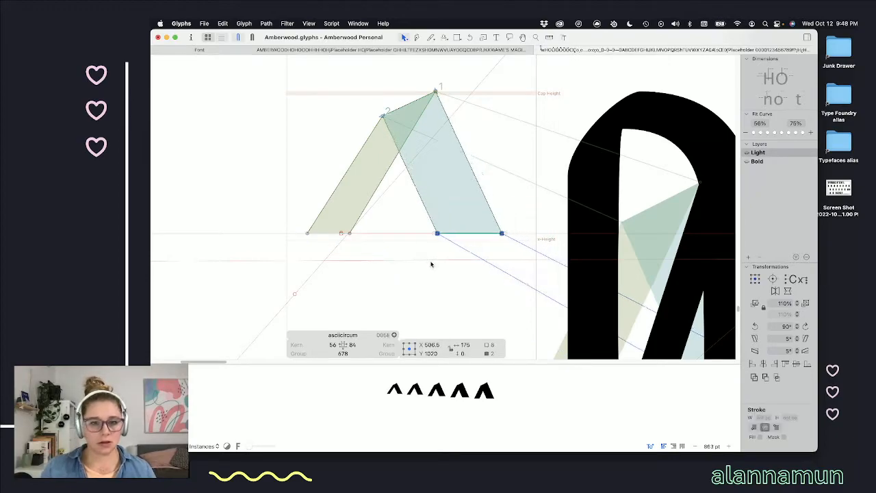
- Shift the left leg's two bottom nodes inward to X 173.5 and preview the asciicircum beside its neighbouring glyphs
drag(361, 230, 266, 253)
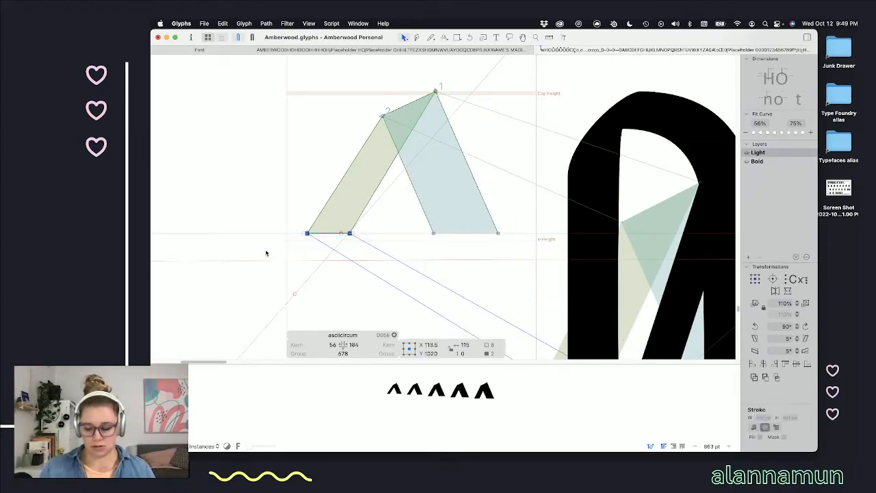
key(shift+Right)
key(shift+Right)
key(shift+Right)
key(shift+Right)
key(shift+Right)
key(shift+Right)
scroll(266, 252, up, 3)
scroll(266, 250, down, 8)
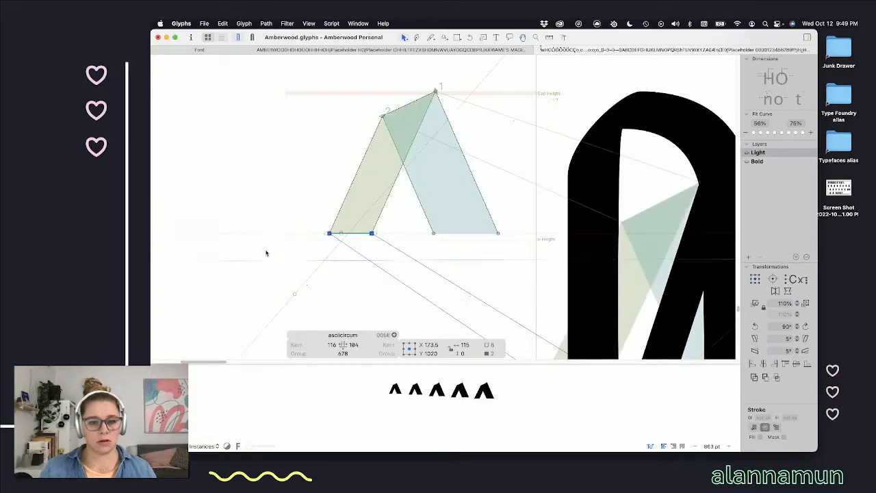
key(space)
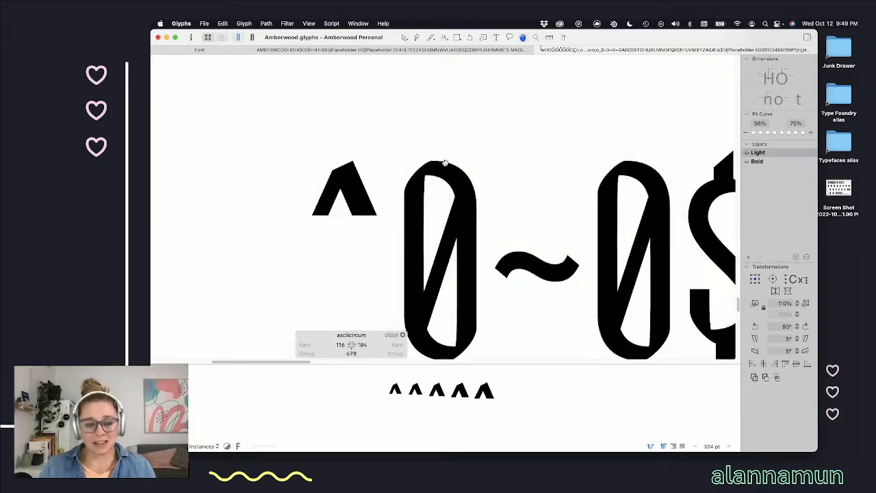
scroll(488, 214, down, 4)
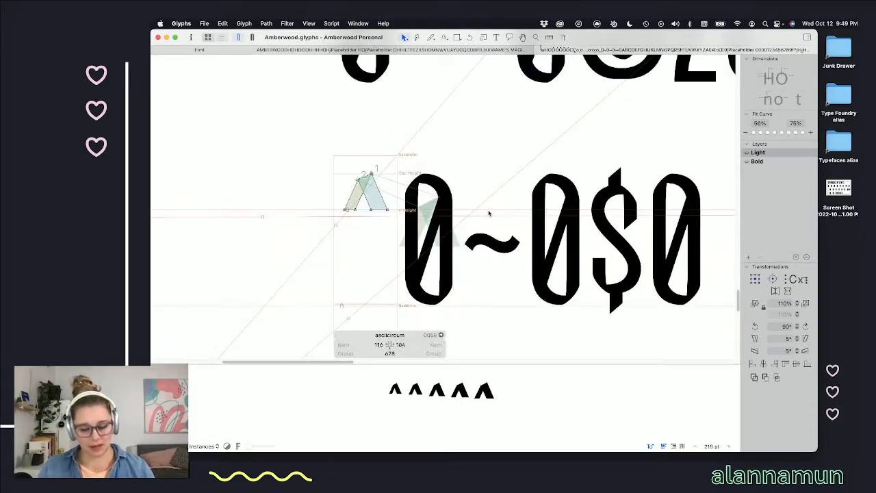
key(t)
scroll(489, 214, right, 3)
scroll(520, 226, down, 3)
scroll(569, 247, down, 2)
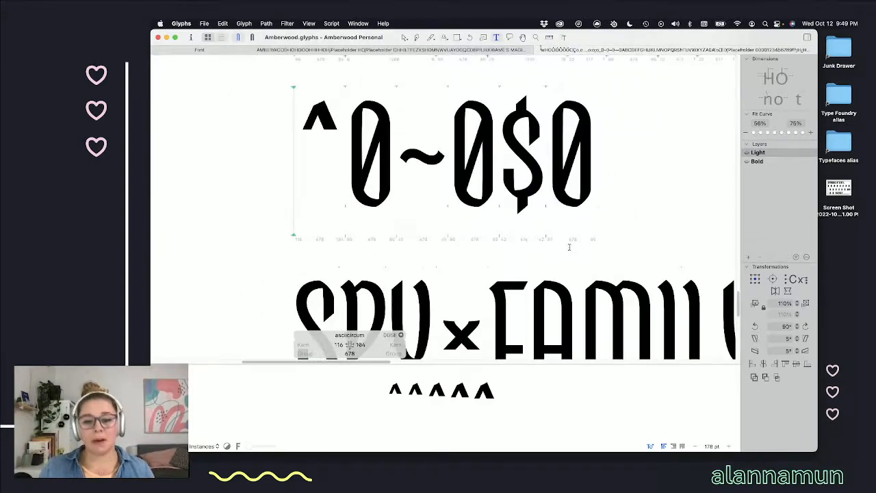
- Return to the font overview and open the Bold divide glyph in its own edit tab
scroll(569, 247, down, 6)
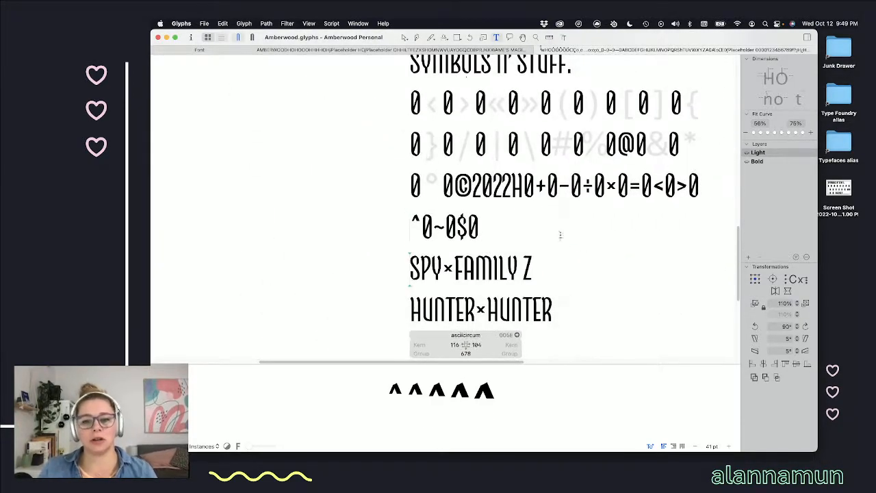
key(Down)
click(204, 50)
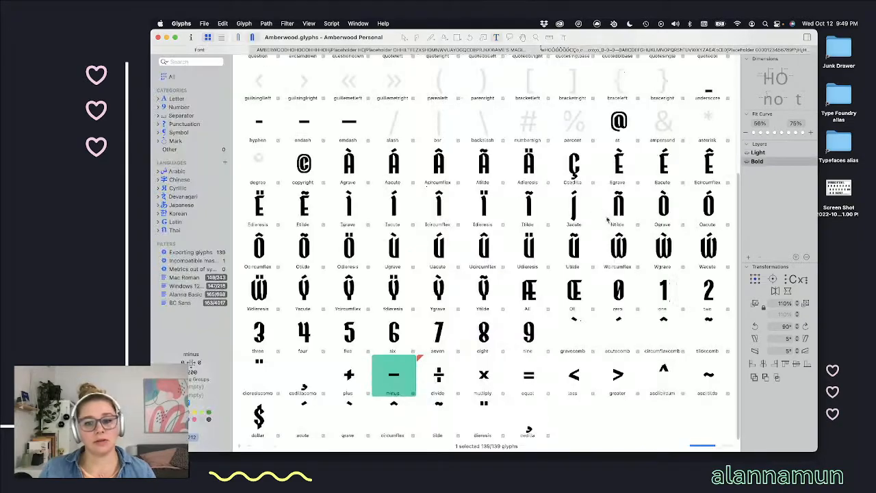
double_click(439, 374)
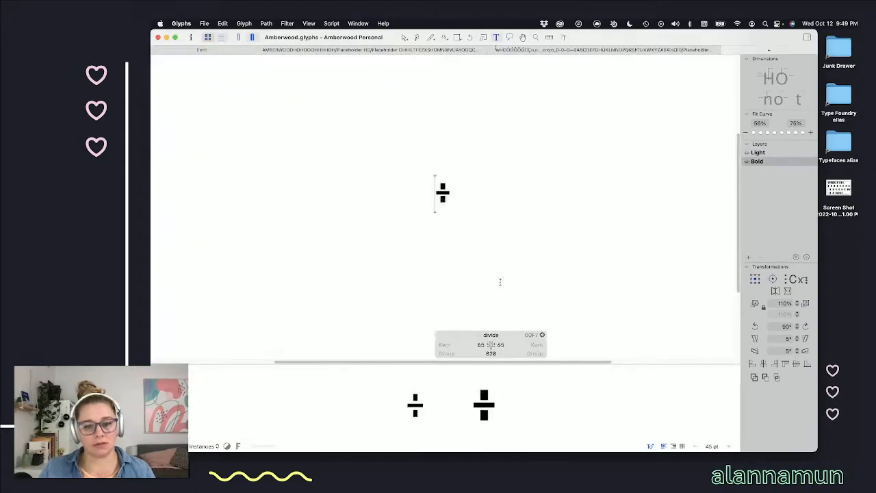
scroll(429, 196, up, 10)
click(534, 144)
double_click(464, 141)
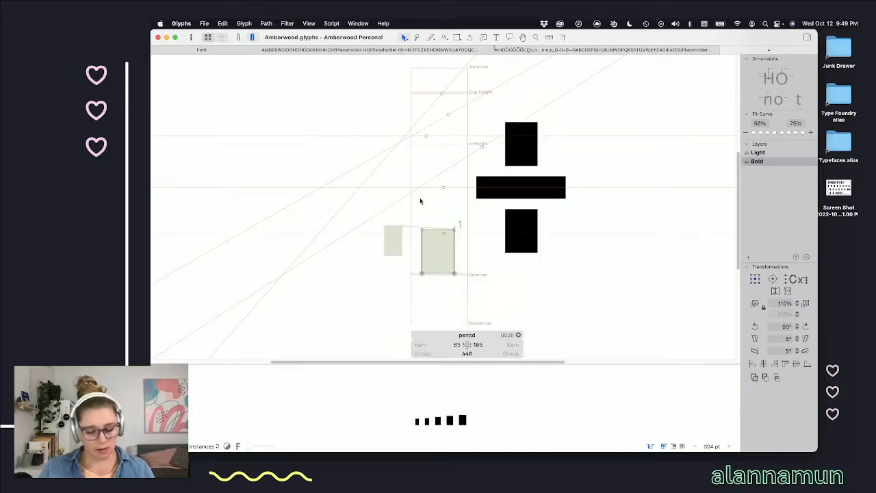
key(t)
click(446, 188)
key(BackSpace)
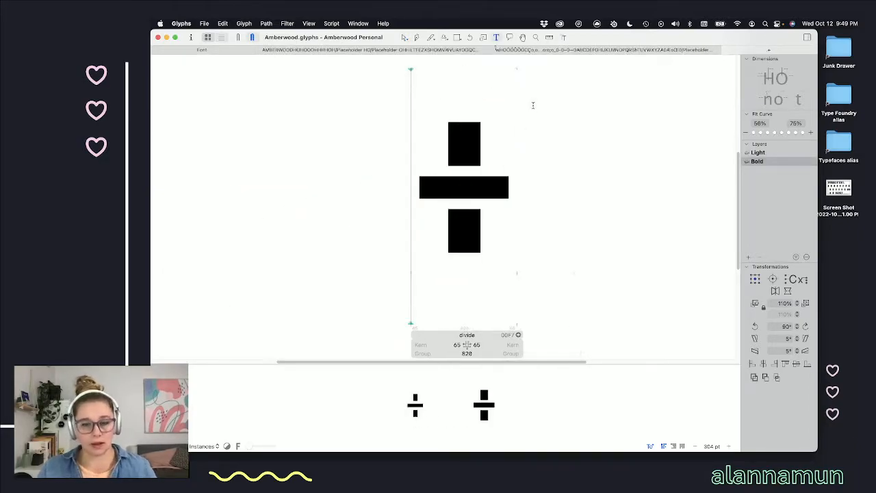
- Inspect the order of the divide glyph's bar and dot components in the Bold and Light masters
double_click(470, 125)
drag(520, 104, 369, 301)
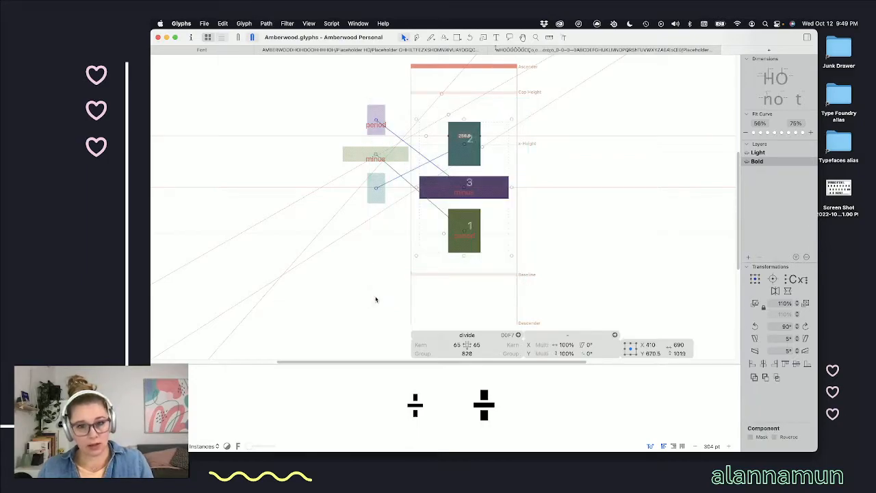
key(super+1)
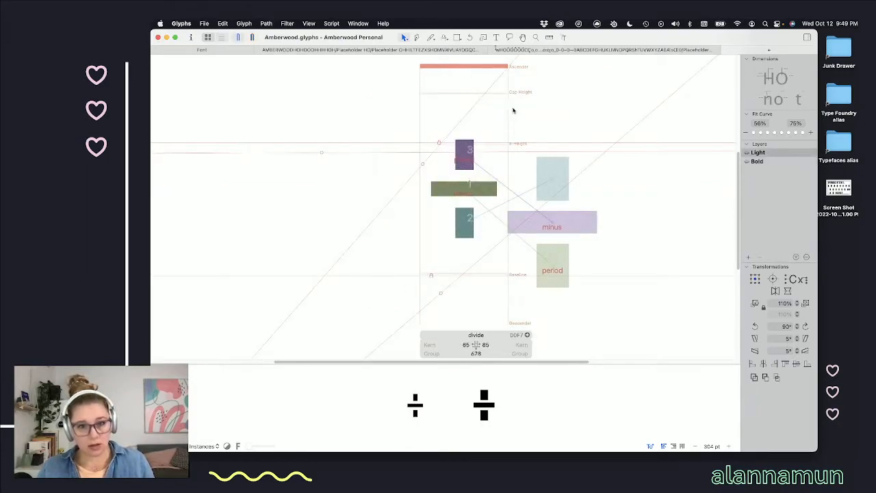
drag(520, 117, 411, 281)
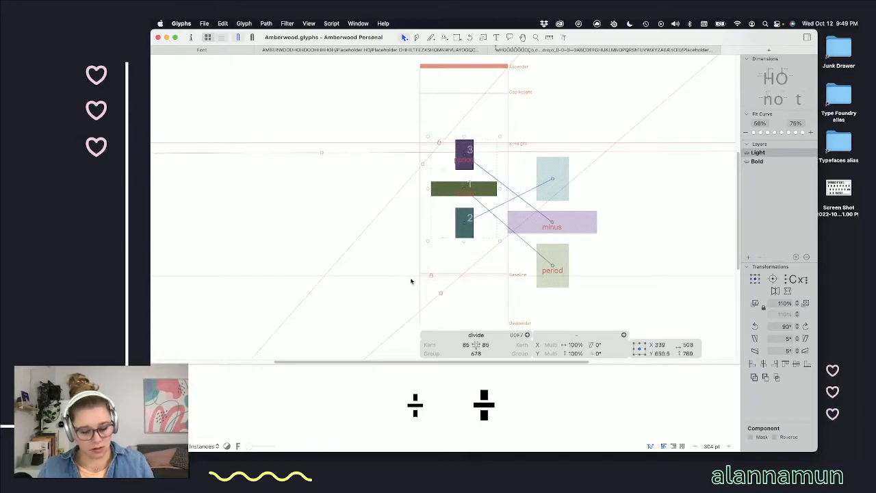
click(499, 147)
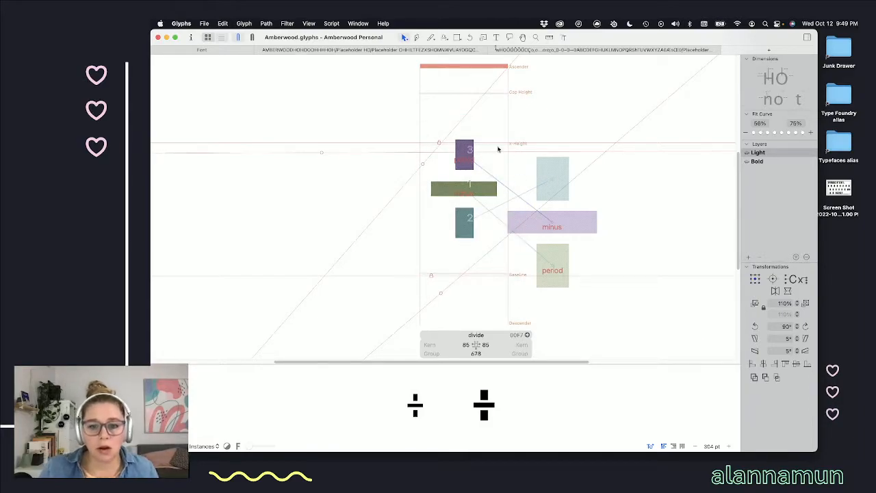
- Use Shape Order to match divide's components across both masters as bar, lower dot, upper dot, and close its edit tab
click(287, 23)
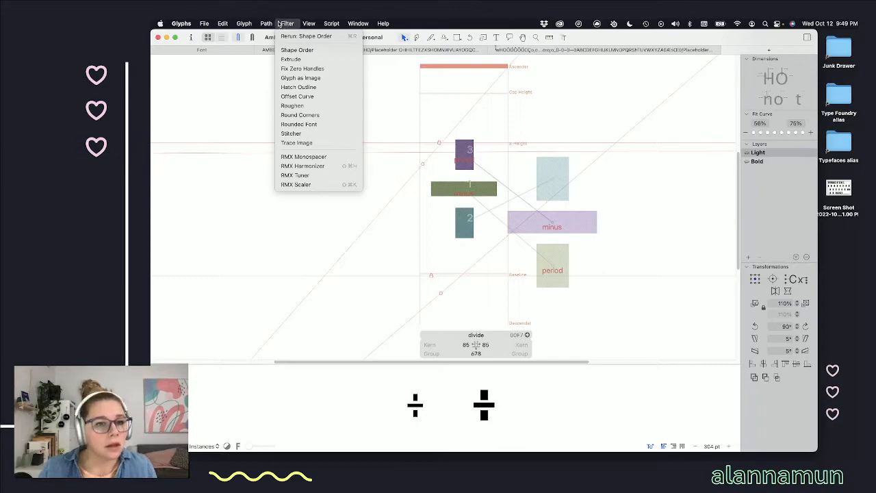
mouse_move(271, 22)
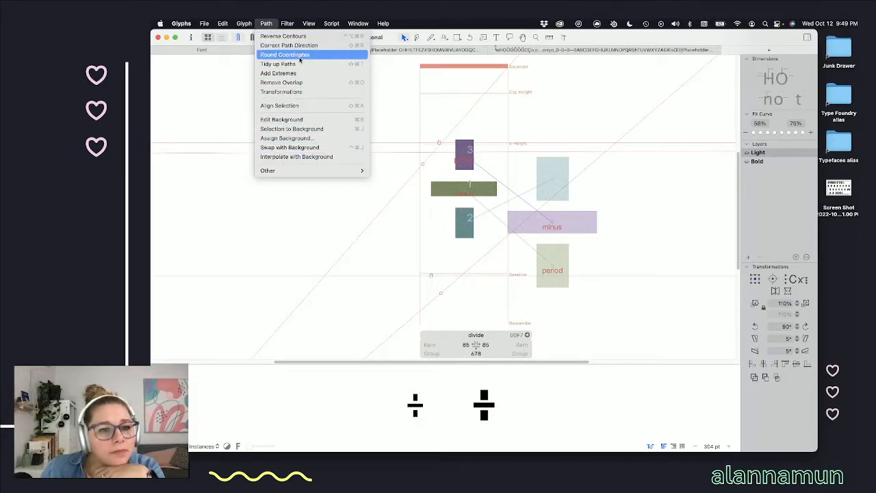
mouse_move(313, 173)
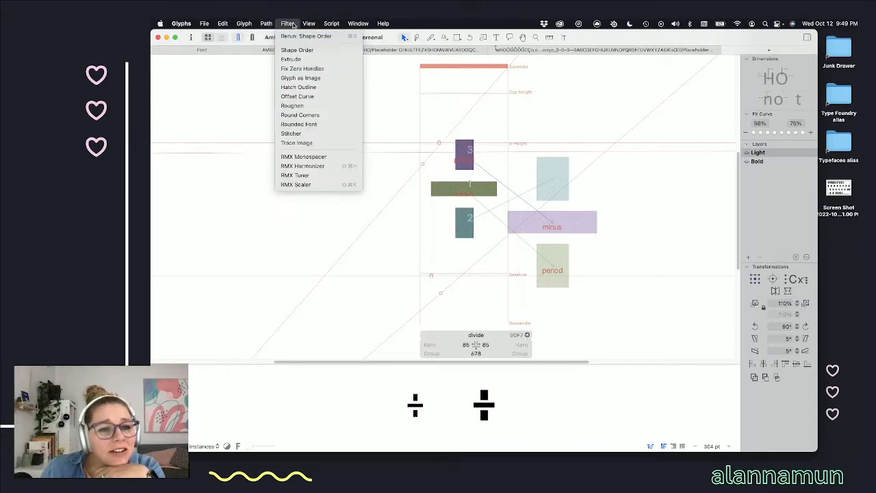
click(319, 50)
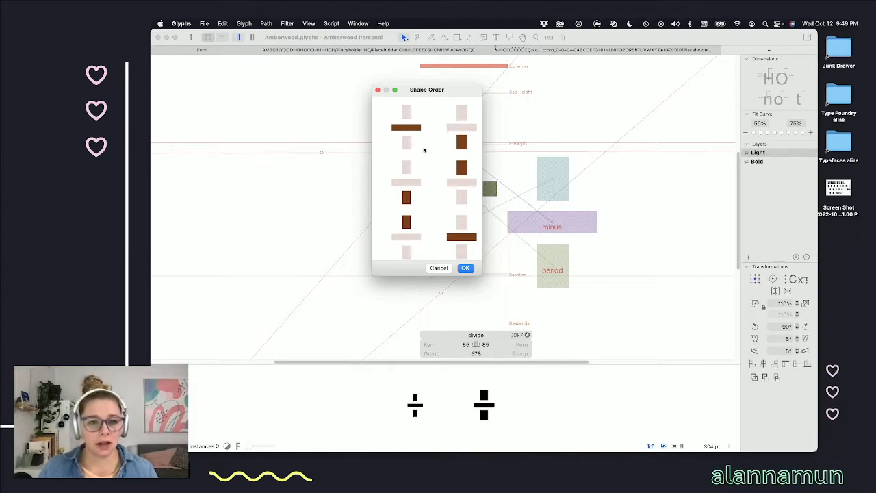
drag(461, 236, 461, 127)
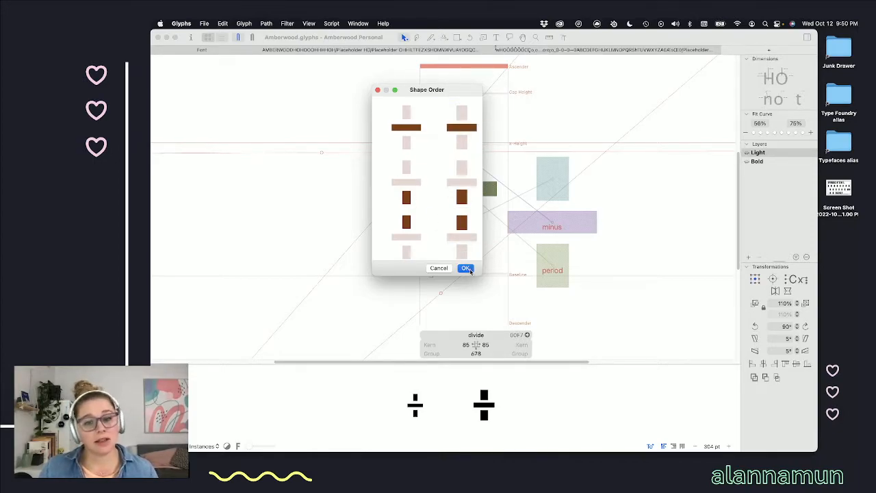
click(465, 268)
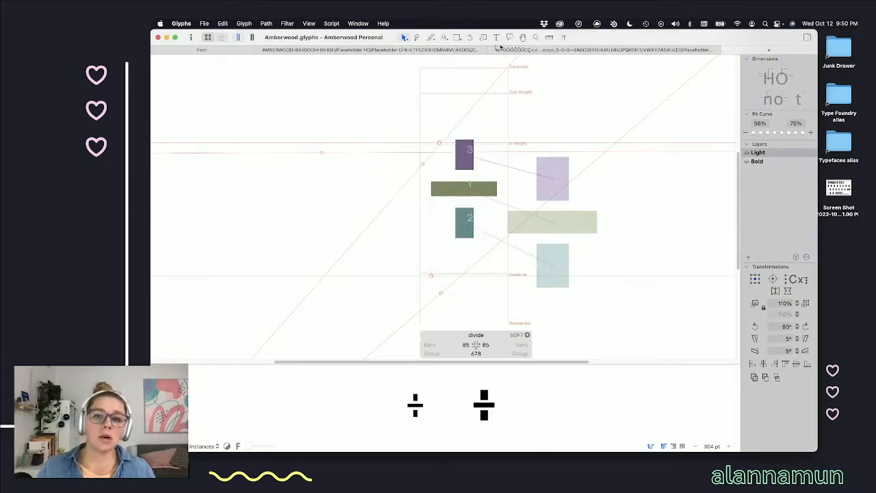
click(726, 51)
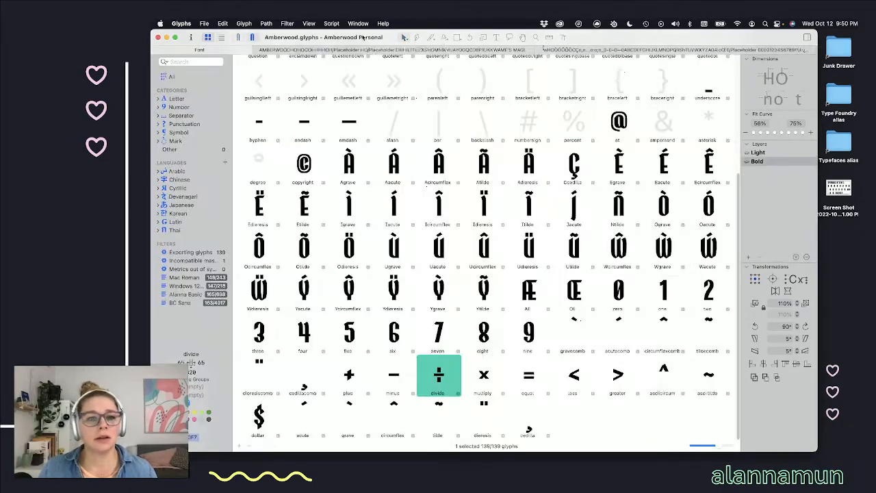
- Review the accents and math symbols in the font overview, comparing the Bold master with the Light master
click(521, 325)
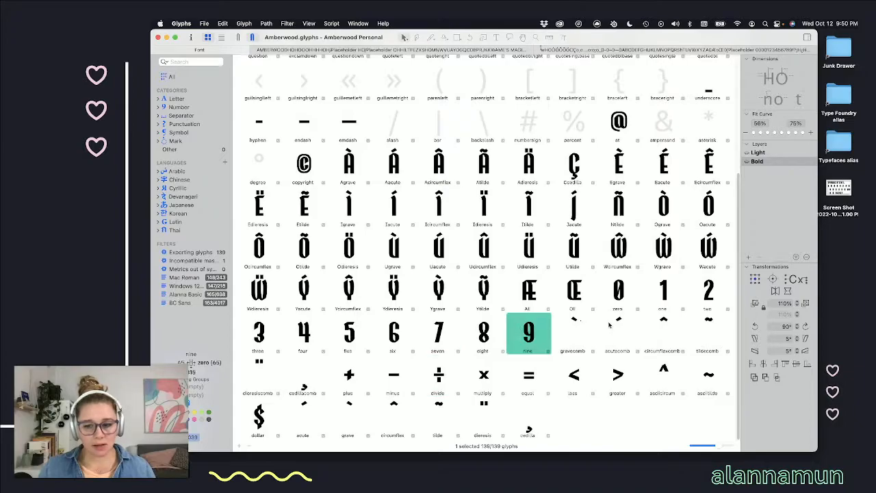
click(568, 370)
click(450, 424)
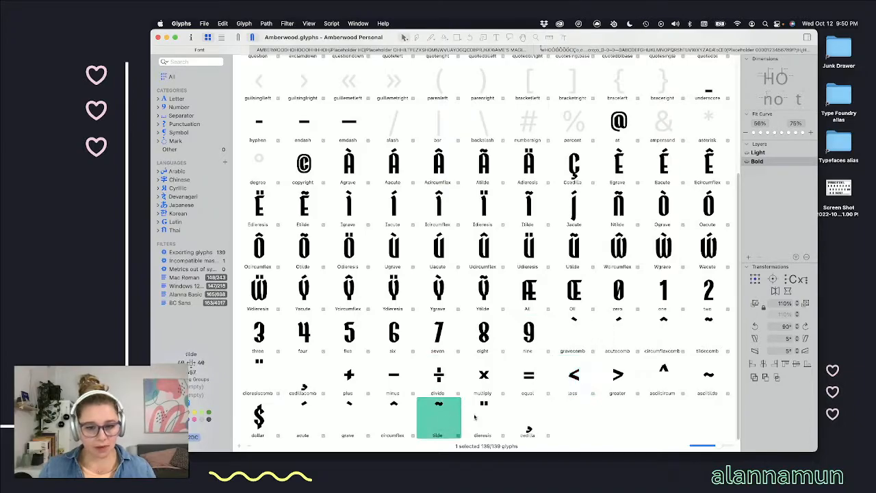
click(699, 390)
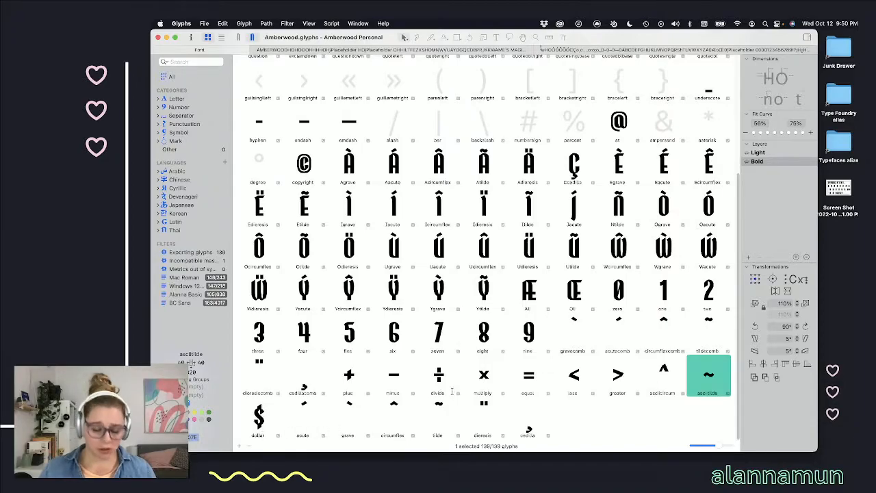
key(super+1)
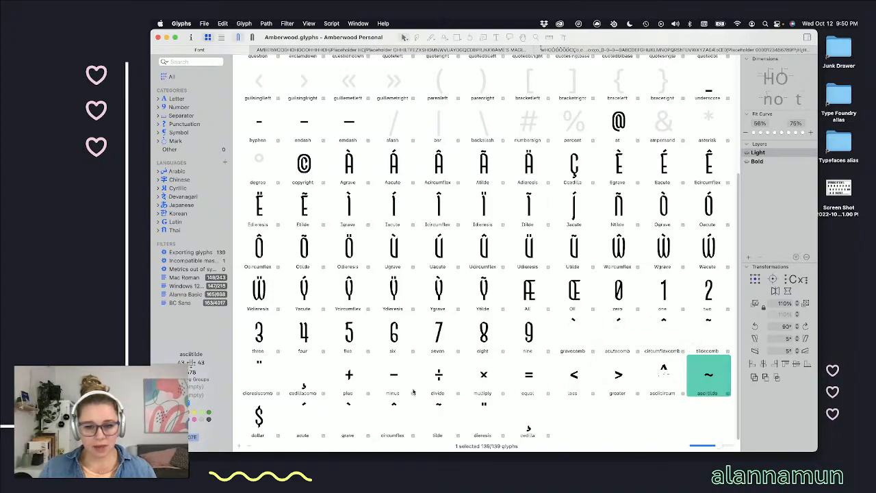
scroll(596, 335, up, 4)
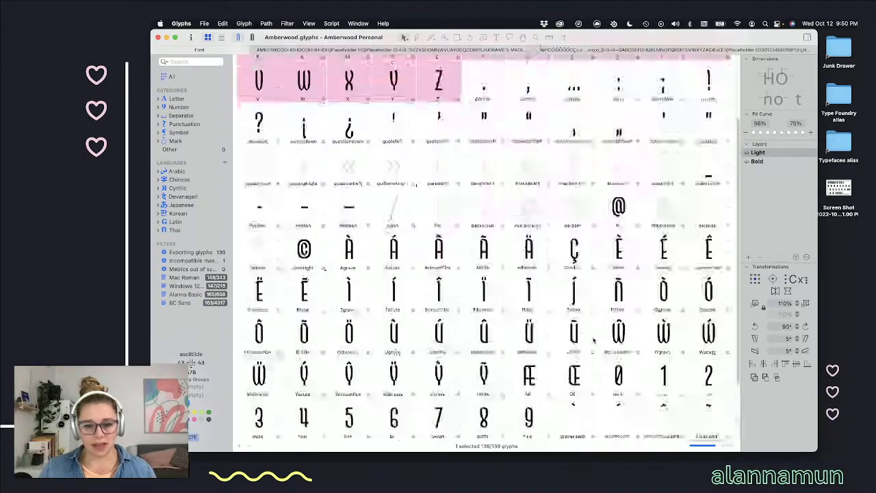
scroll(594, 321, down, 3)
scroll(596, 342, up, 5)
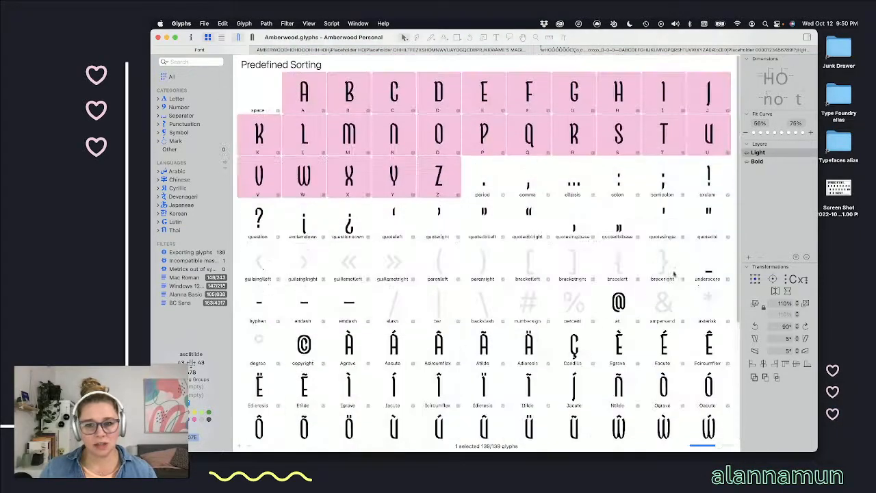
scroll(518, 359, down, 4)
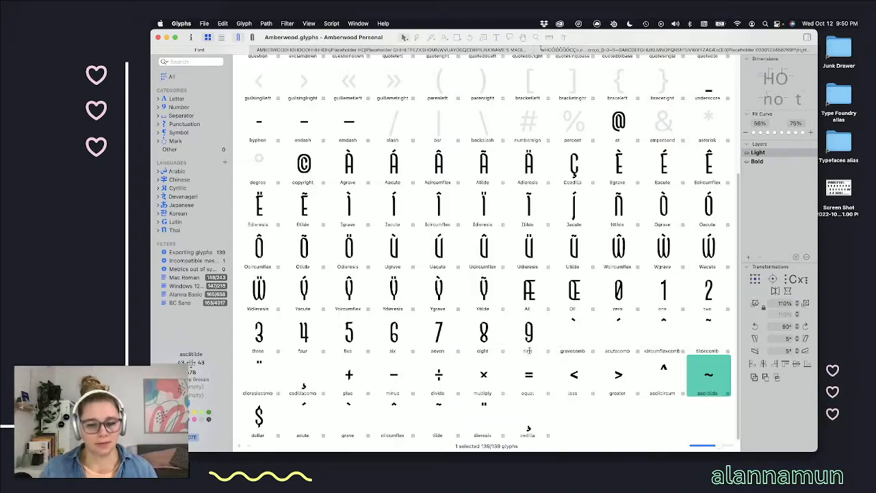
- Look over the whole glyph set in the Bold master to check which punctuation and symbols are still undrawn
click(391, 378)
key(super+2)
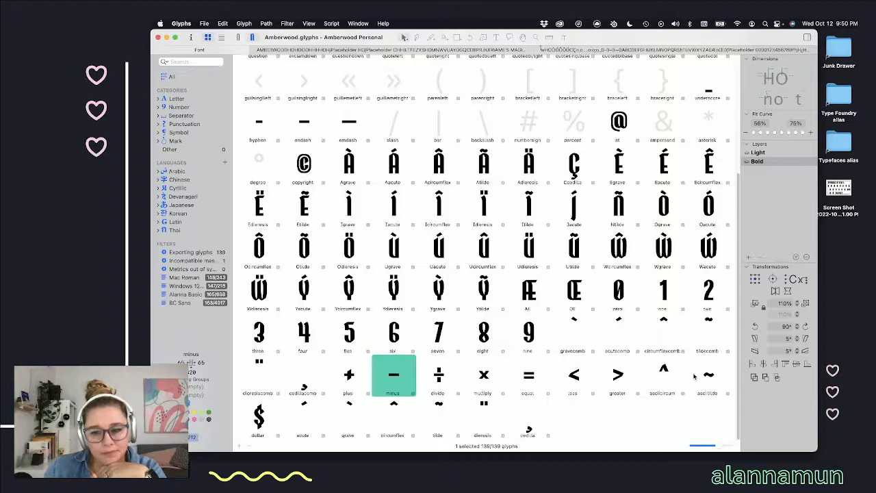
scroll(484, 396, up, 1)
scroll(484, 396, down, 1)
scroll(484, 393, up, 5)
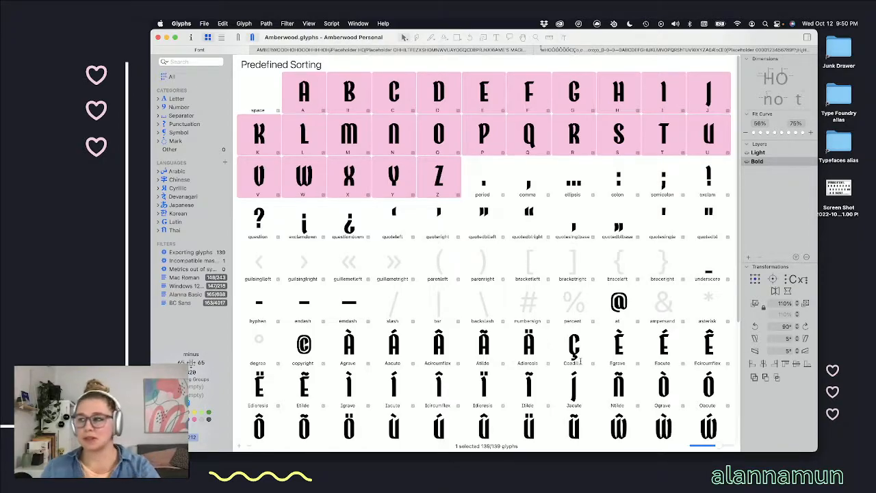
scroll(557, 359, down, 5)
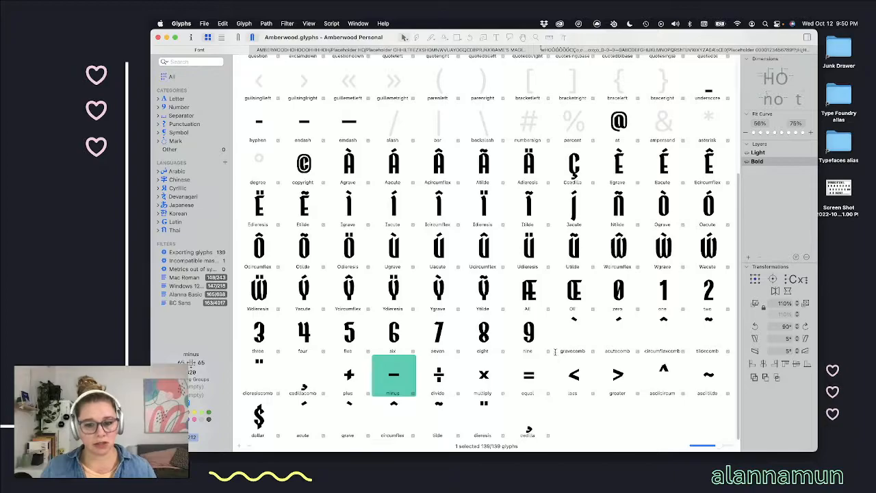
scroll(552, 355, up, 5)
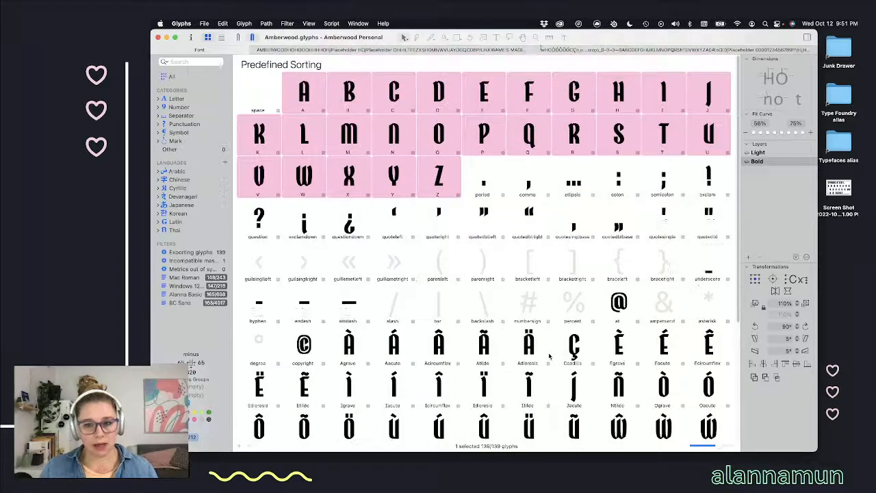
scroll(552, 355, down, 5)
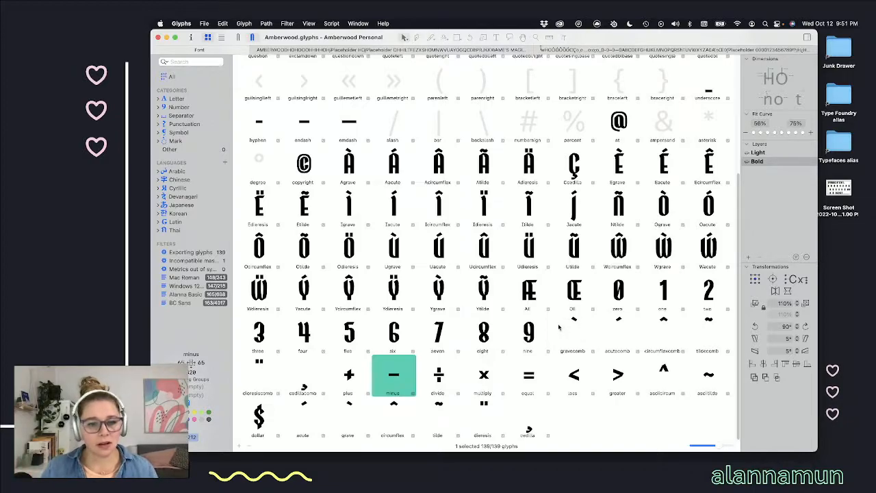
scroll(560, 327, up, 5)
scroll(555, 323, down, 5)
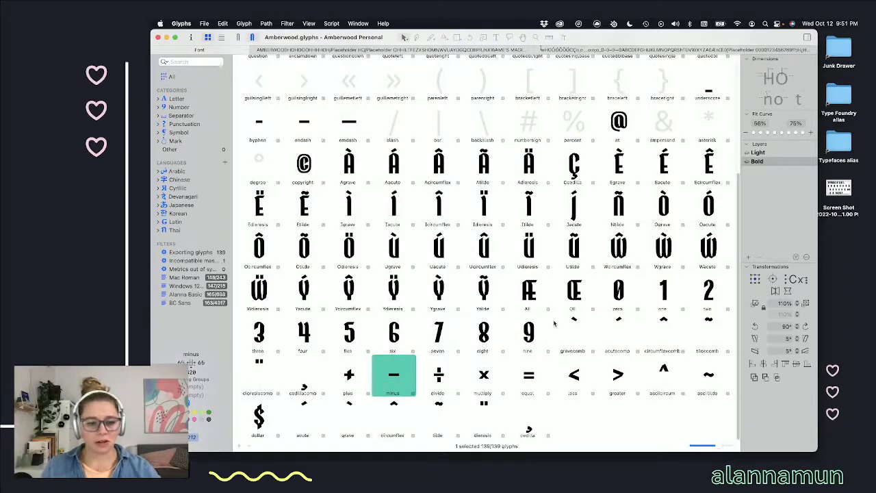
scroll(554, 318, up, 4)
scroll(554, 312, down, 4)
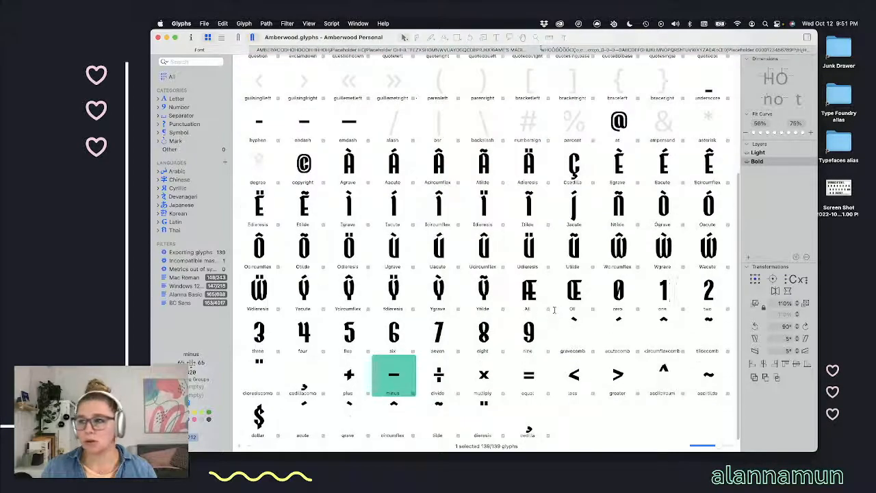